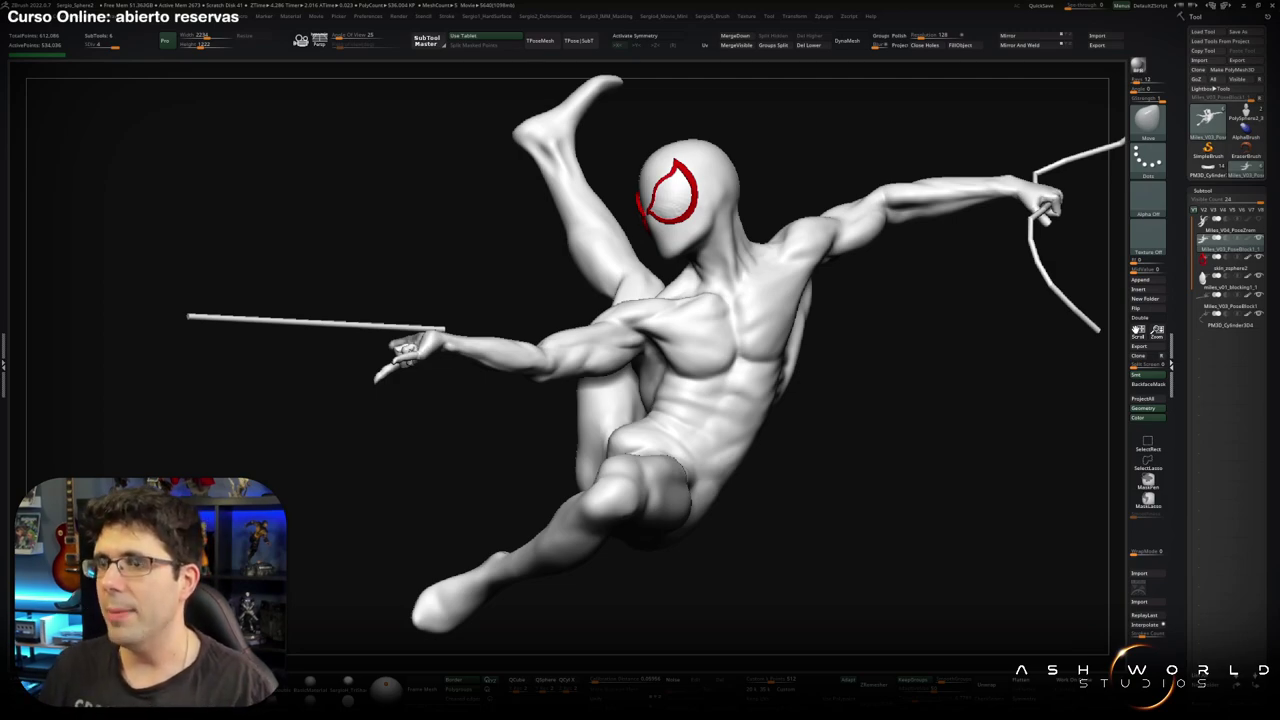
# Orbit around the Spider-Man pose to inspect it from the front and back.
pyautogui.moveTo(900, 330)
pyautogui.mouseDown()
pyautogui.moveTo(911, 333)
pyautogui.moveTo(591, 343)
pyautogui.mouseUp()
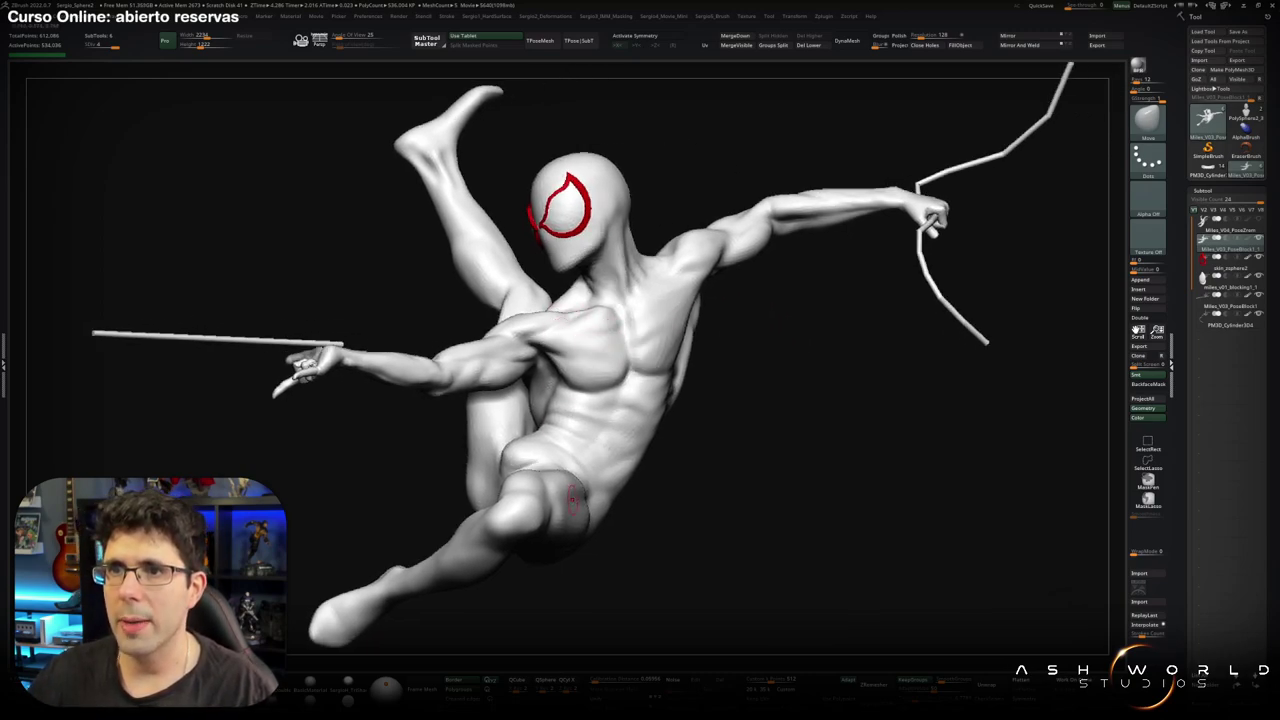
pyautogui.moveTo(572, 500); pyautogui.dragTo(713, 370)
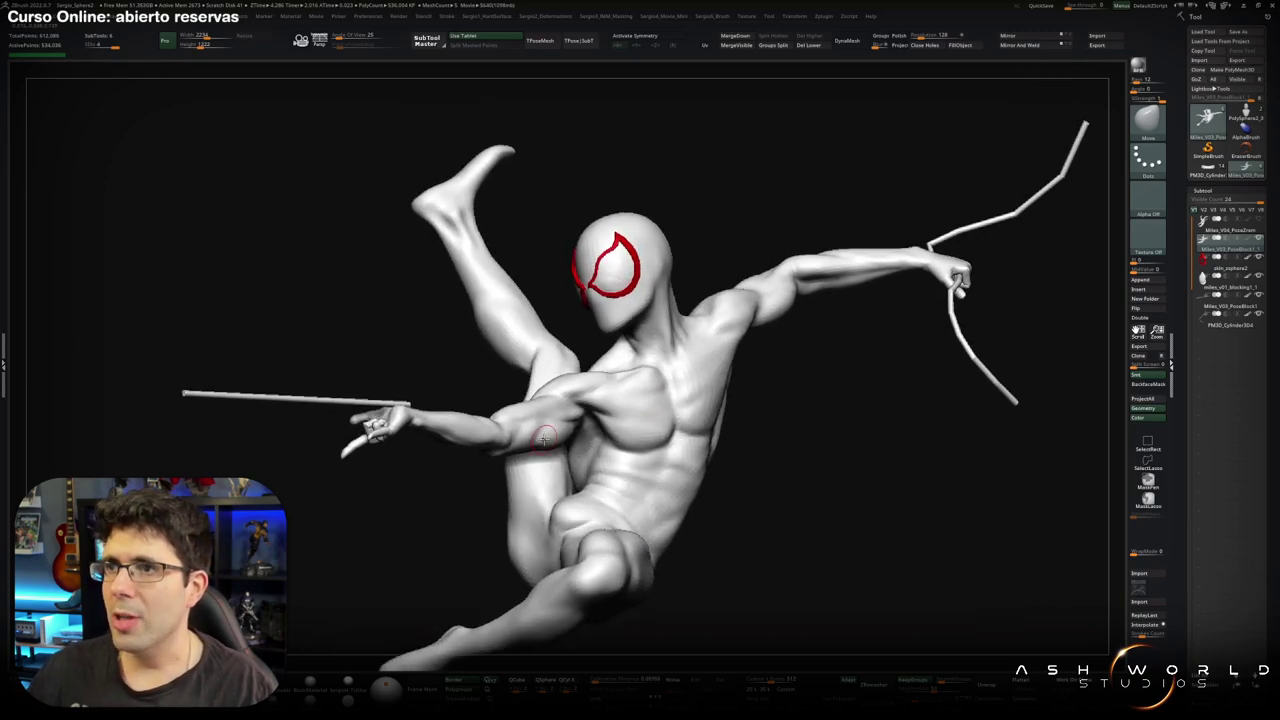
pyautogui.moveTo(766, 443); pyautogui.dragTo(600, 450)
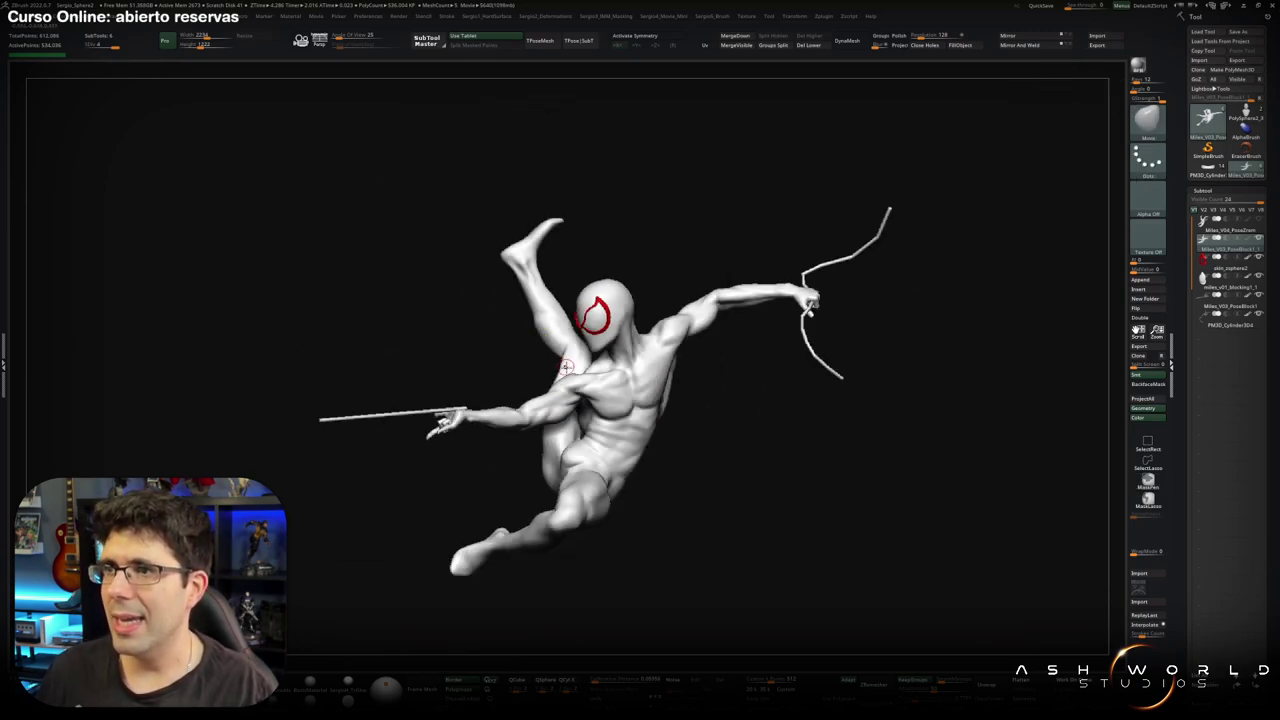
pyautogui.moveTo(598, 392); pyautogui.dragTo(558, 336)
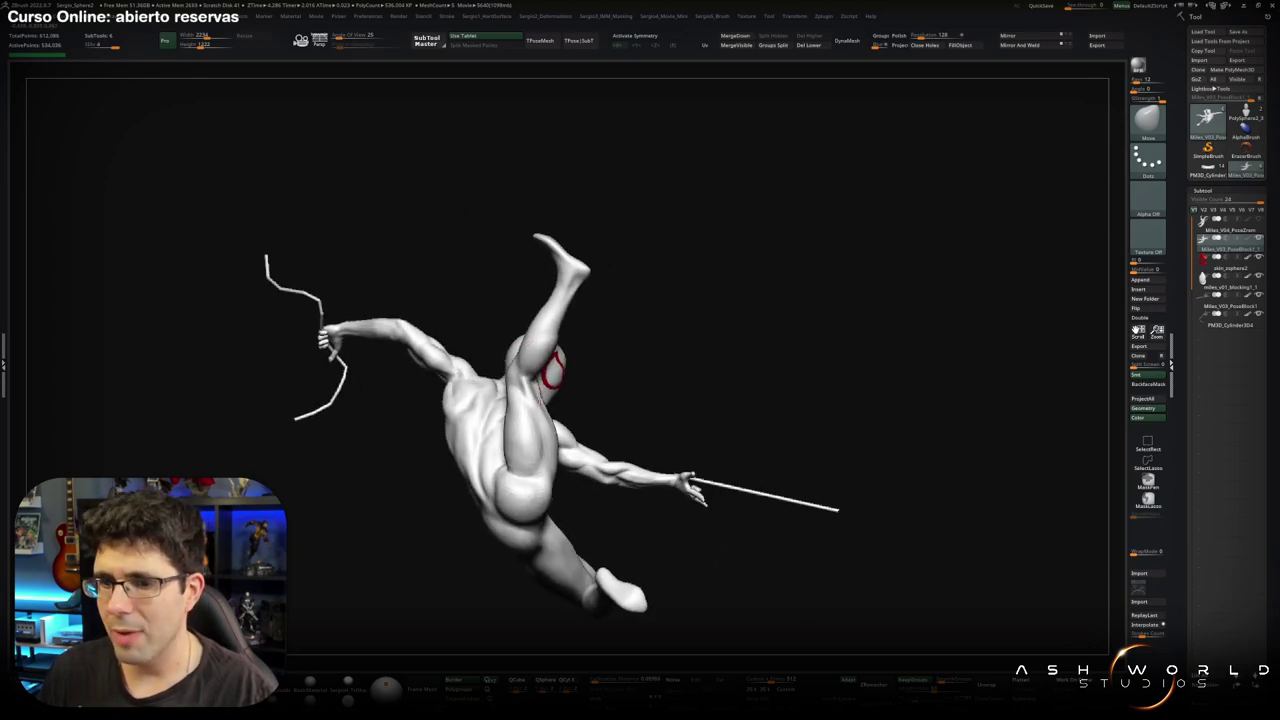
# Drop the figure two resolution levels to a lower, faceted mesh for posing.
pyautogui.moveTo(549, 365)
pyautogui.mouseDown()
pyautogui.moveTo(556, 403)
pyautogui.moveTo(530, 385)
pyautogui.mouseUp()
pyautogui.hotkey('shift', 'f')
pyautogui.hotkey('shift', 'f')
# Lasso-mask around the raised leg using MaskLasso.
pyautogui.press('w')
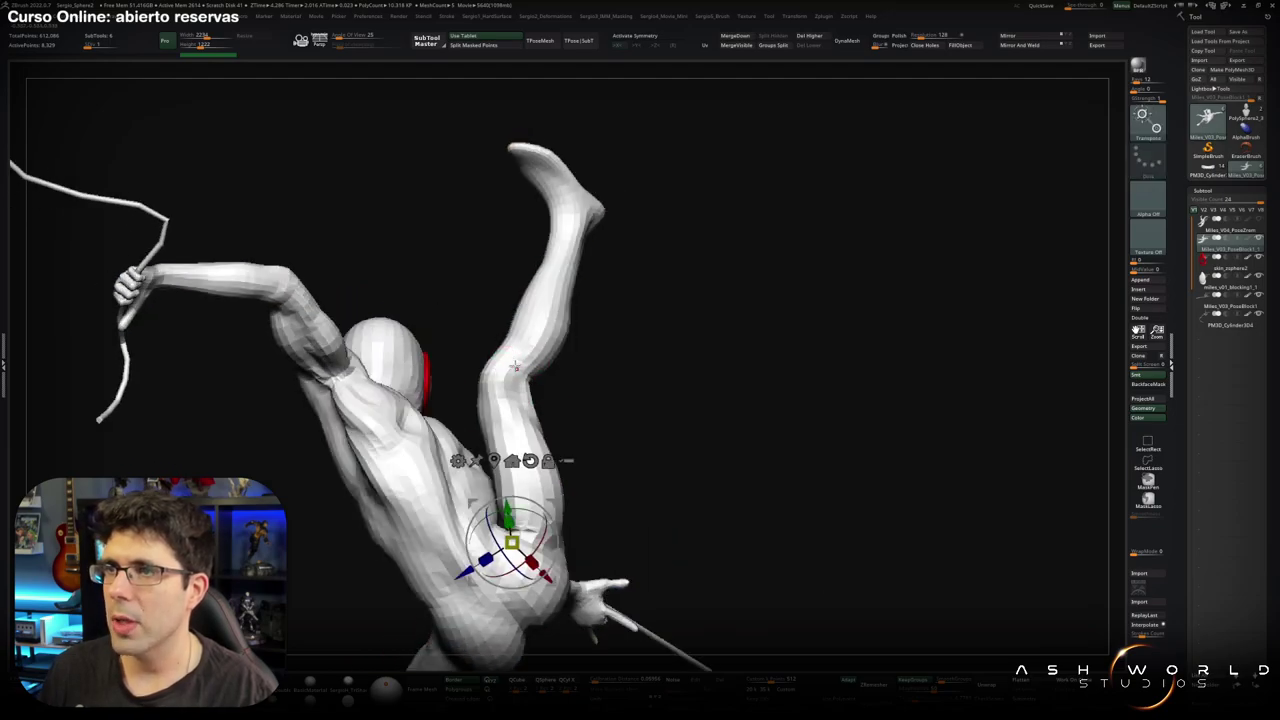
pyautogui.hotkey('shift', 'f')
pyautogui.moveTo(549, 352); pyautogui.dragTo(622, 362)
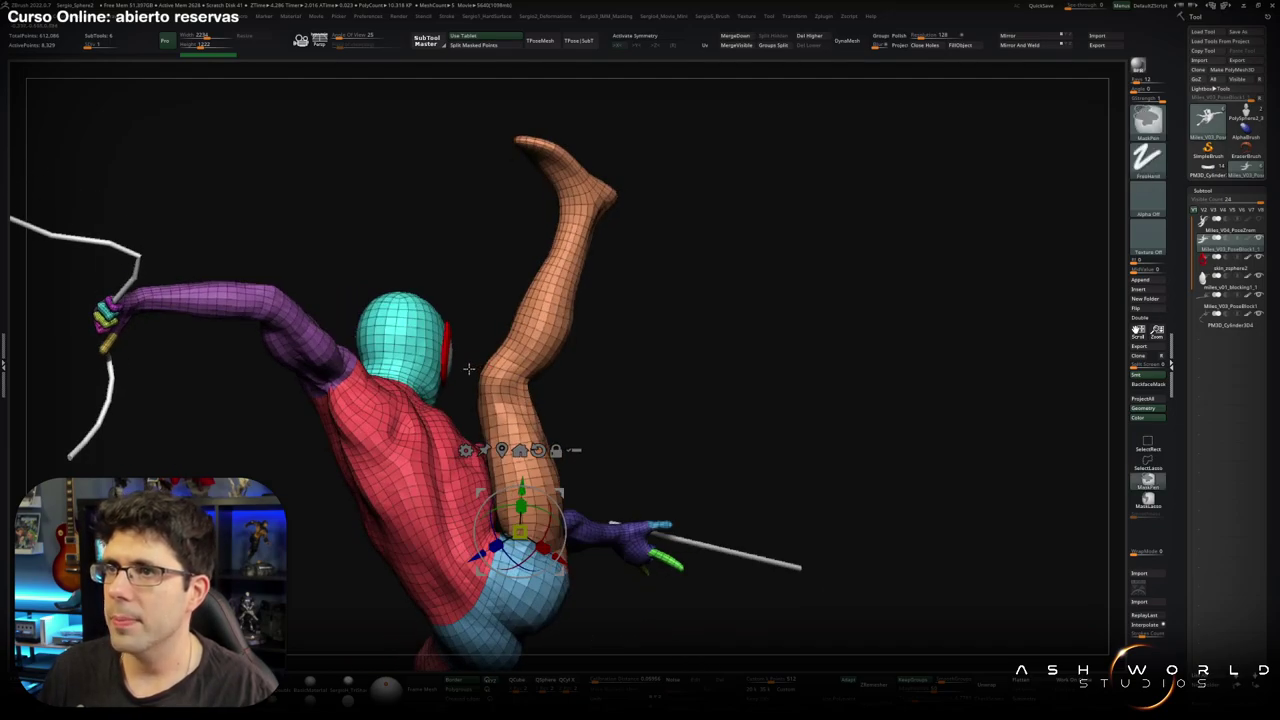
pyautogui.click(1148, 497)
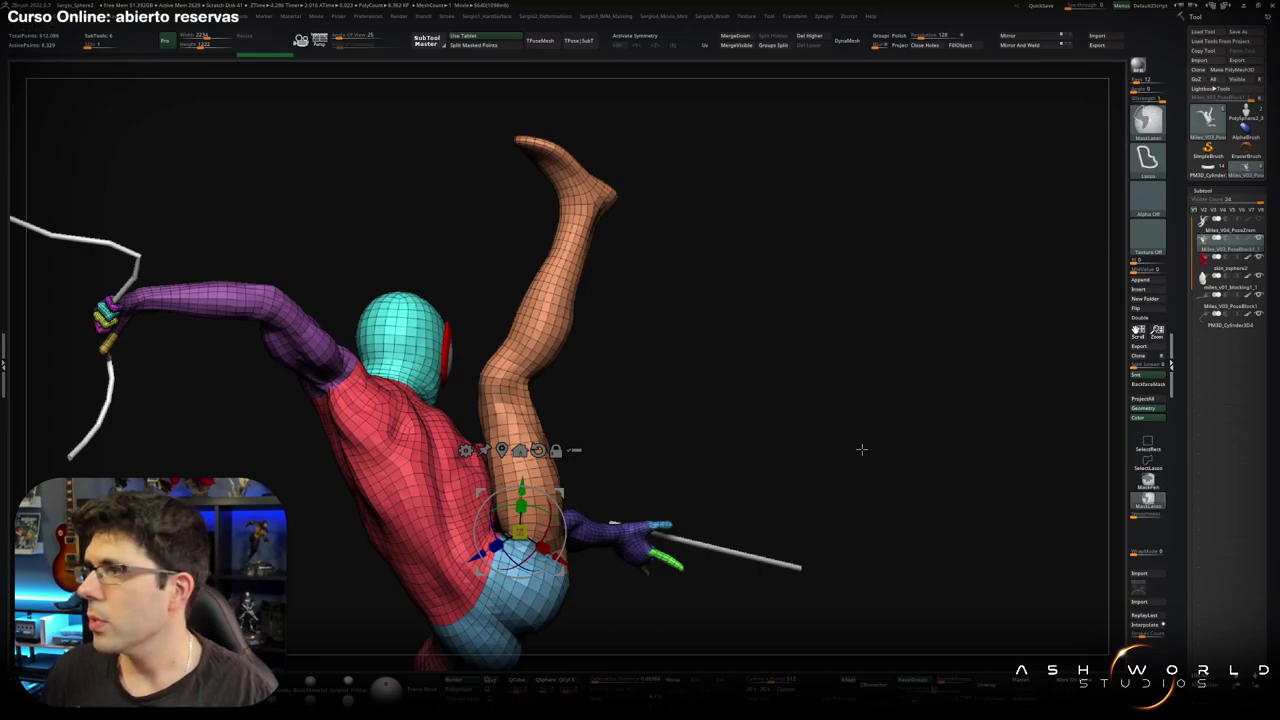
pyautogui.keyDown('ctrl'); pyautogui.moveTo(478, 378); pyautogui.dragTo(696, 200); pyautogui.keyUp('ctrl')
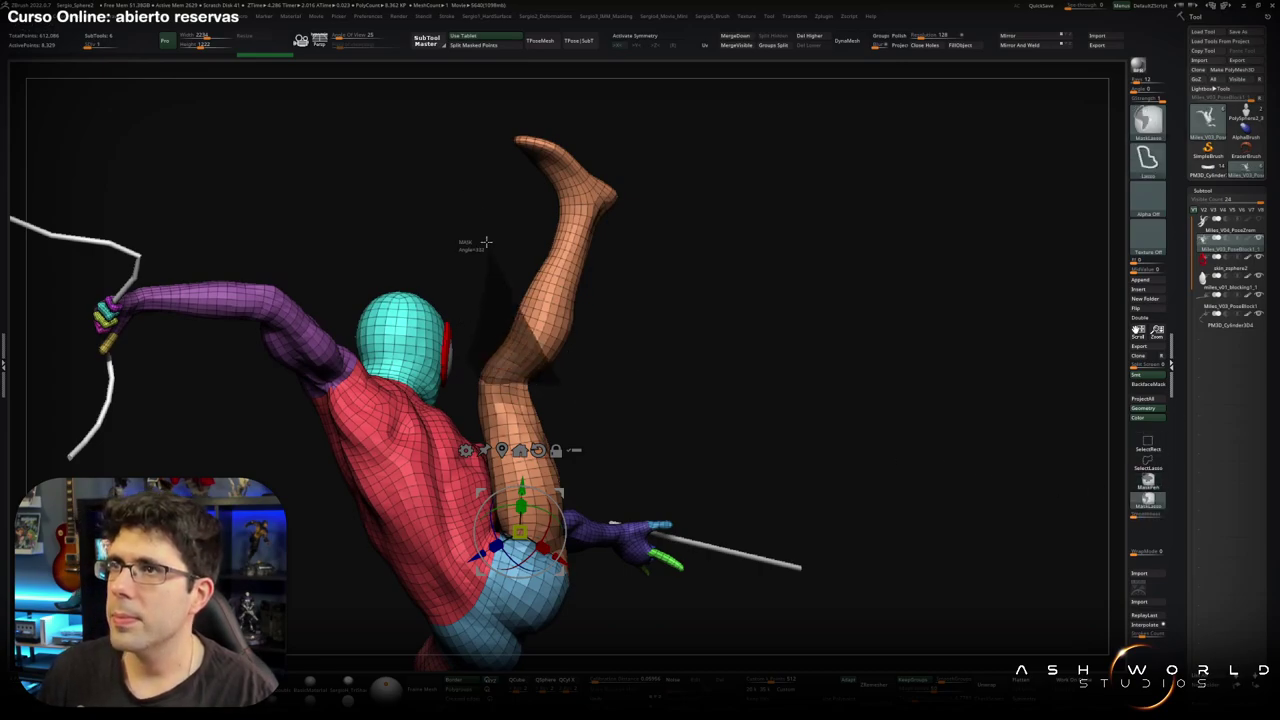
pyautogui.moveTo(560, 379)
pyautogui.mouseDown(button='right')
pyautogui.moveTo(443, 357)
pyautogui.moveTo(491, 414)
pyautogui.moveTo(466, 412)
pyautogui.moveTo(560, 380)
pyautogui.moveTo(535, 360)
pyautogui.mouseUp(button='right')
# Invert the mask and rotate the leg at the hip into a bent, lower pose.
pyautogui.keyDown('ctrl'); pyautogui.click(441, 399); pyautogui.keyUp('ctrl')
pyautogui.keyDown('ctrl'); pyautogui.click(491, 414); pyautogui.keyUp('ctrl')
pyautogui.press('w')
pyautogui.keyDown('ctrl'); pyautogui.click(560, 380); pyautogui.keyUp('ctrl')
pyautogui.moveTo(535, 360); pyautogui.dragTo(508, 363)
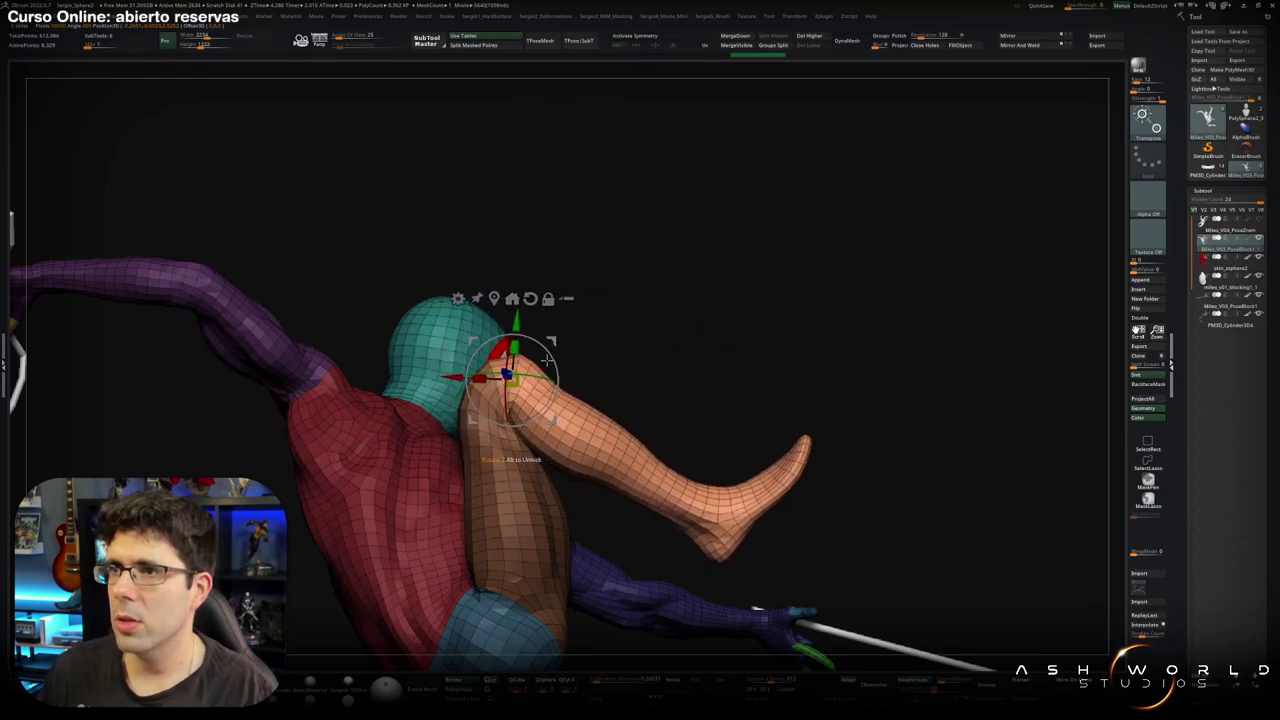
# Rotate the leg about -30 degrees further around the hip.
pyautogui.moveTo(629, 357)
pyautogui.mouseDown(button='right')
pyautogui.moveTo(585, 310)
pyautogui.moveTo(520, 327)
pyautogui.moveTo(530, 390)
pyautogui.mouseUp(button='right')
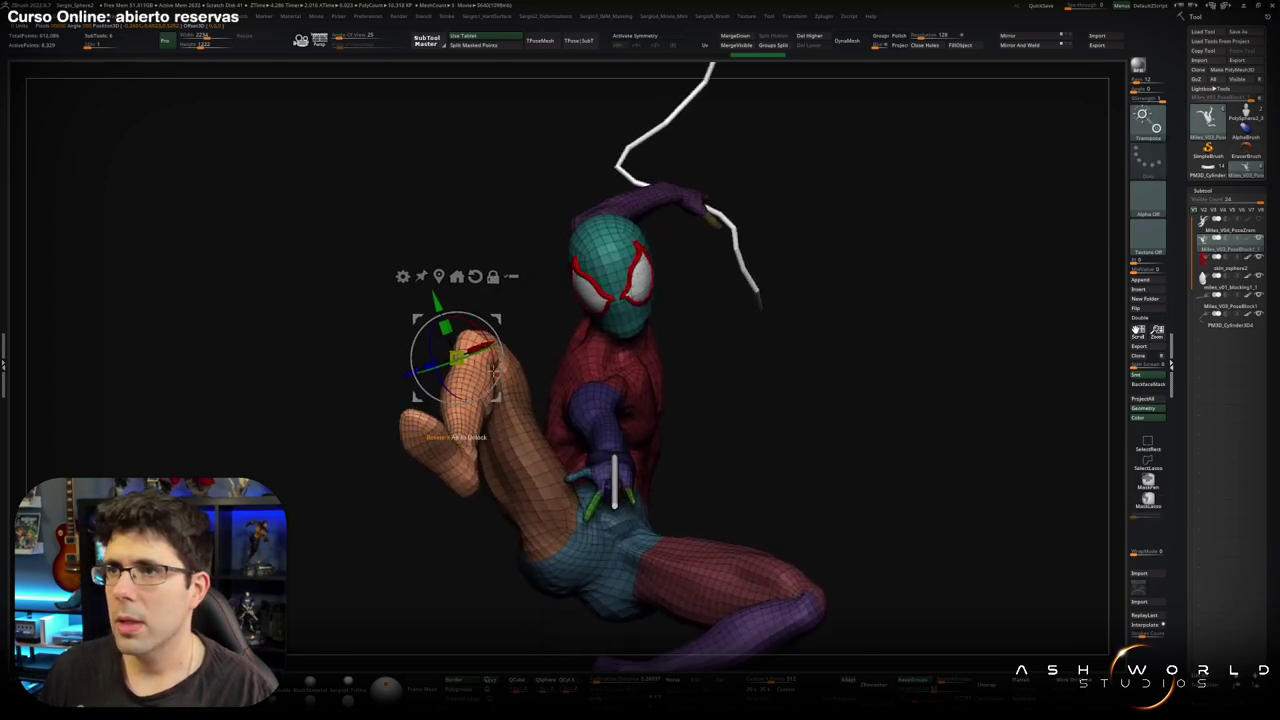
pyautogui.moveTo(488, 348)
pyautogui.mouseDown()
pyautogui.moveTo(503, 345)
pyautogui.moveTo(470, 318)
pyautogui.moveTo(485, 335)
pyautogui.mouseUp()
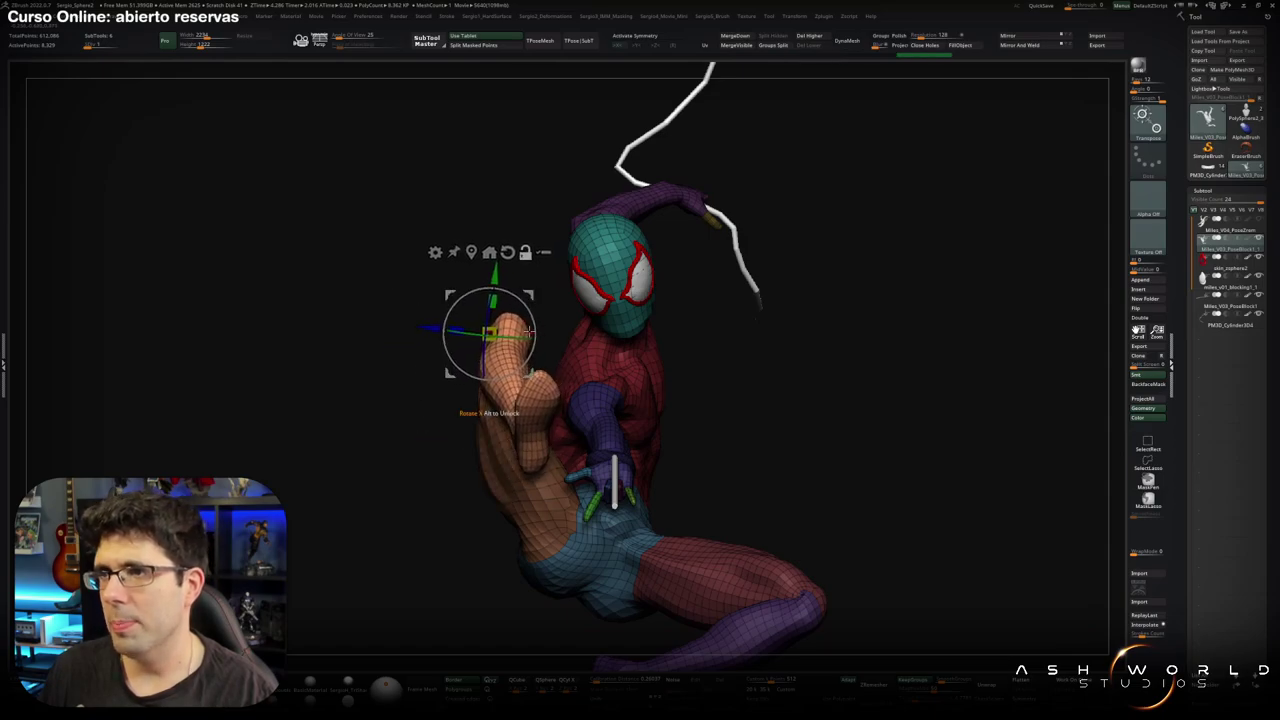
pyautogui.keyDown('alt'); pyautogui.moveTo(510, 298); pyautogui.dragTo(471, 286, button='right'); pyautogui.keyUp('alt')
pyautogui.moveTo(470, 287); pyautogui.dragTo(447, 390)
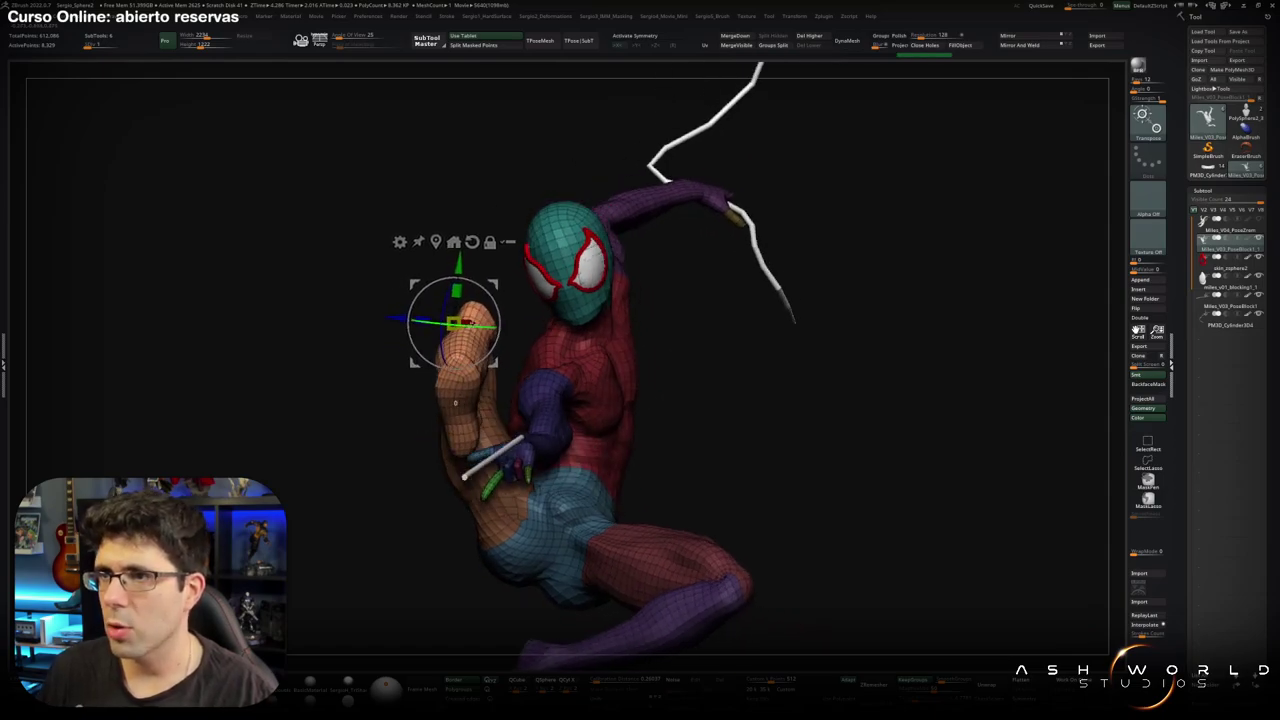
pyautogui.keyDown('alt'); pyautogui.moveTo(508, 335); pyautogui.dragTo(473, 319, button='right'); pyautogui.keyUp('alt')
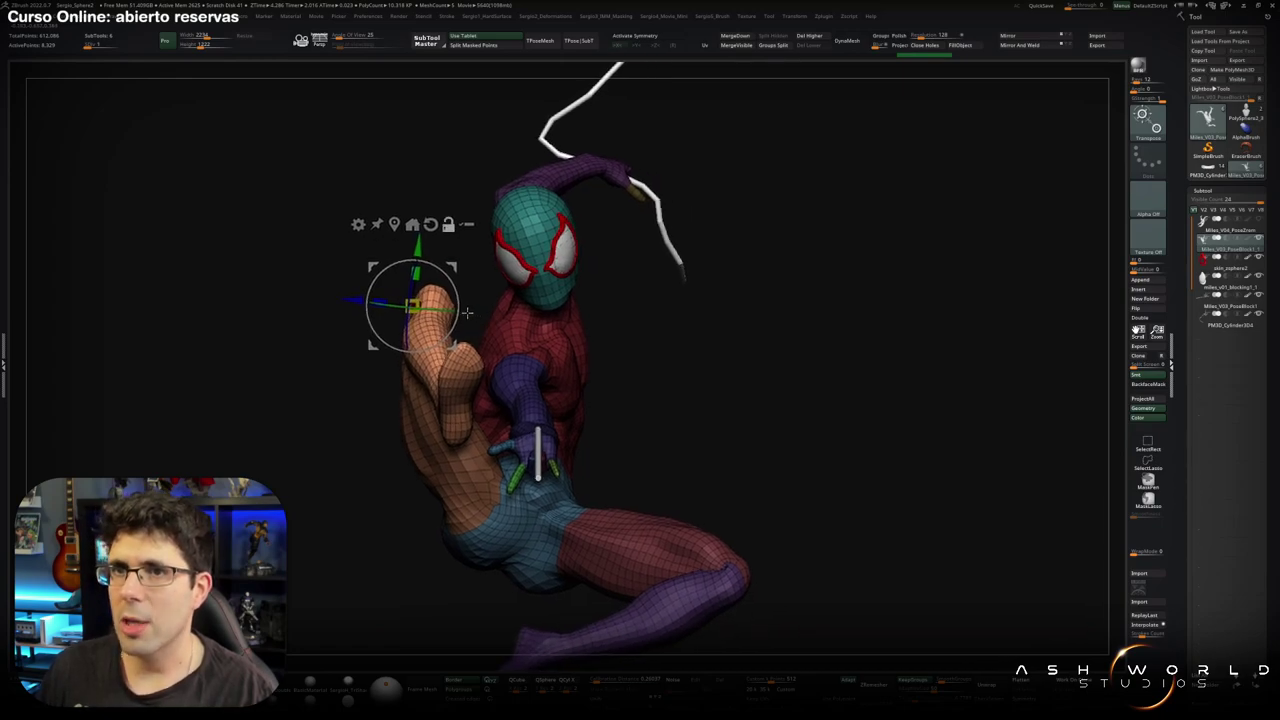
# Twist the foot about -14 degrees so it lifts beside the head.
pyautogui.moveTo(412, 290); pyautogui.dragTo(414, 272)
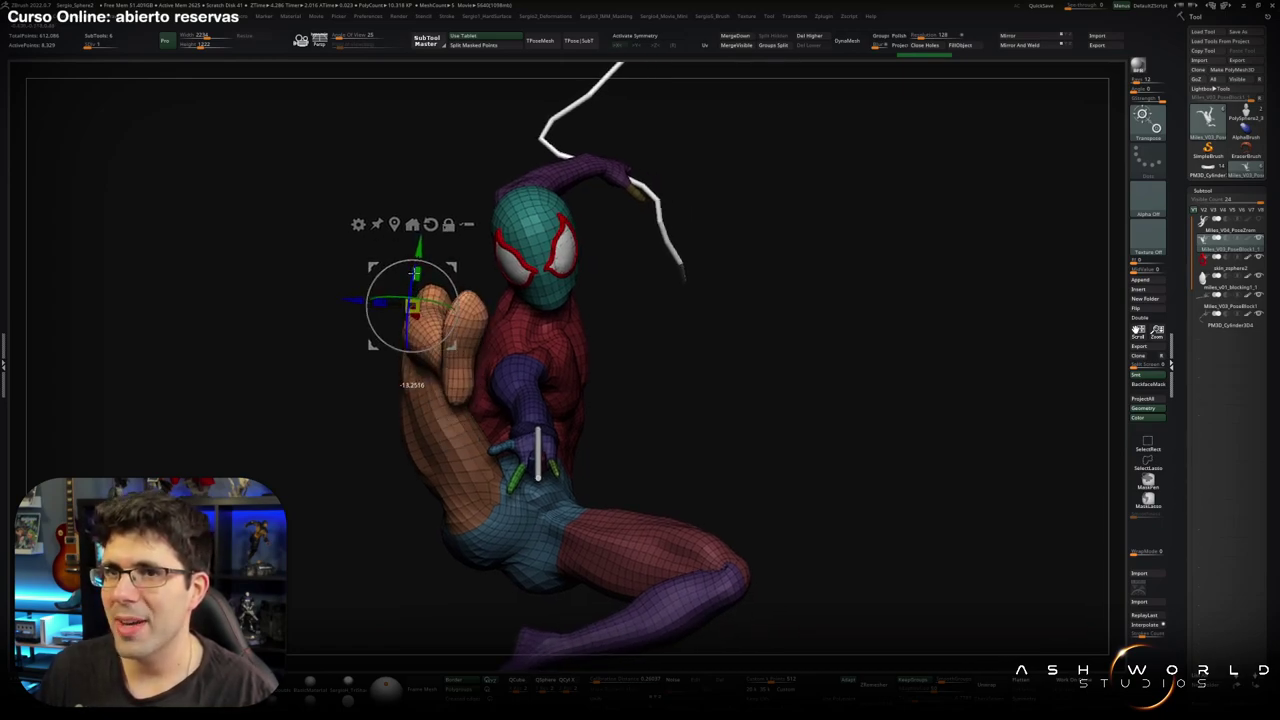
pyautogui.moveTo(470, 330)
pyautogui.mouseDown(button='right')
pyautogui.moveTo(496, 302)
pyautogui.moveTo(424, 344)
pyautogui.moveTo(553, 313)
pyautogui.mouseUp(button='right')
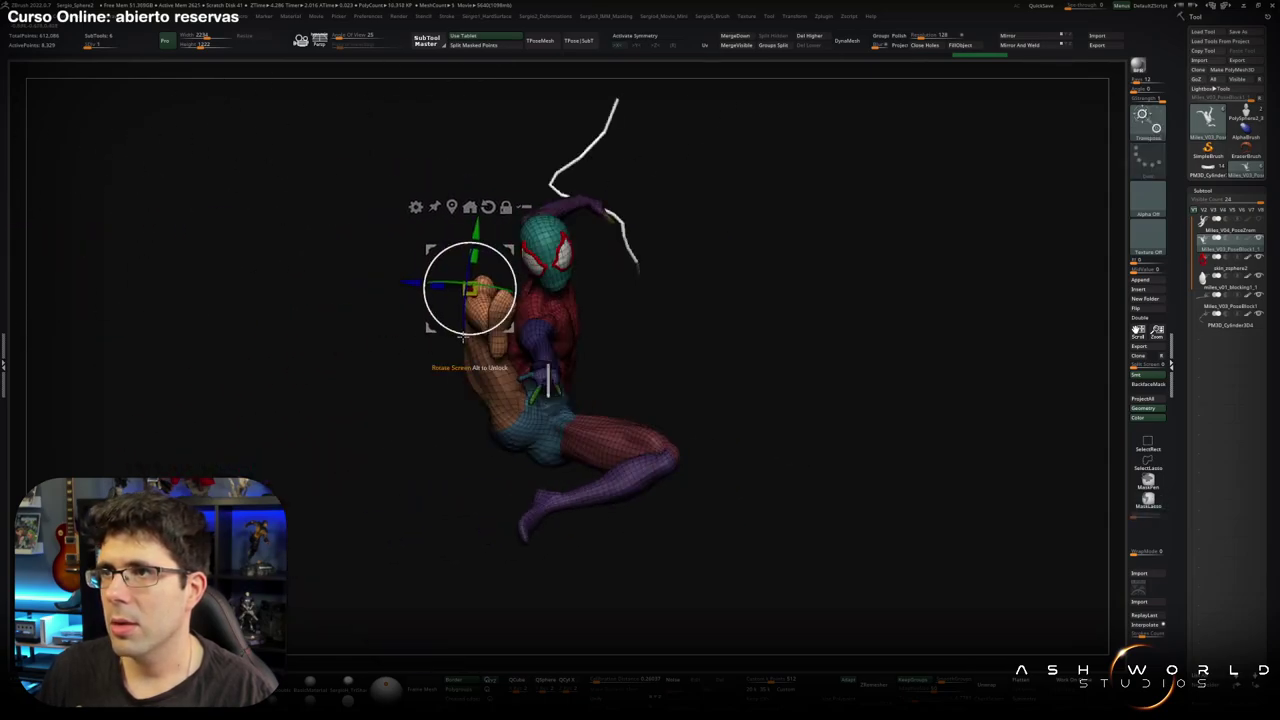
pyautogui.moveTo(586, 268)
pyautogui.keyDown('alt'); pyautogui.mouseDown(button='right')
pyautogui.moveTo(568, 300)
pyautogui.moveTo(612, 262)
pyautogui.moveTo(593, 297)
pyautogui.moveTo(433, 300)
pyautogui.mouseUp(button='right'); pyautogui.keyUp('alt')
pyautogui.moveTo(473, 344)
pyautogui.mouseDown(button='right')
pyautogui.moveTo(547, 318)
pyautogui.moveTo(578, 345)
pyautogui.mouseUp(button='right')
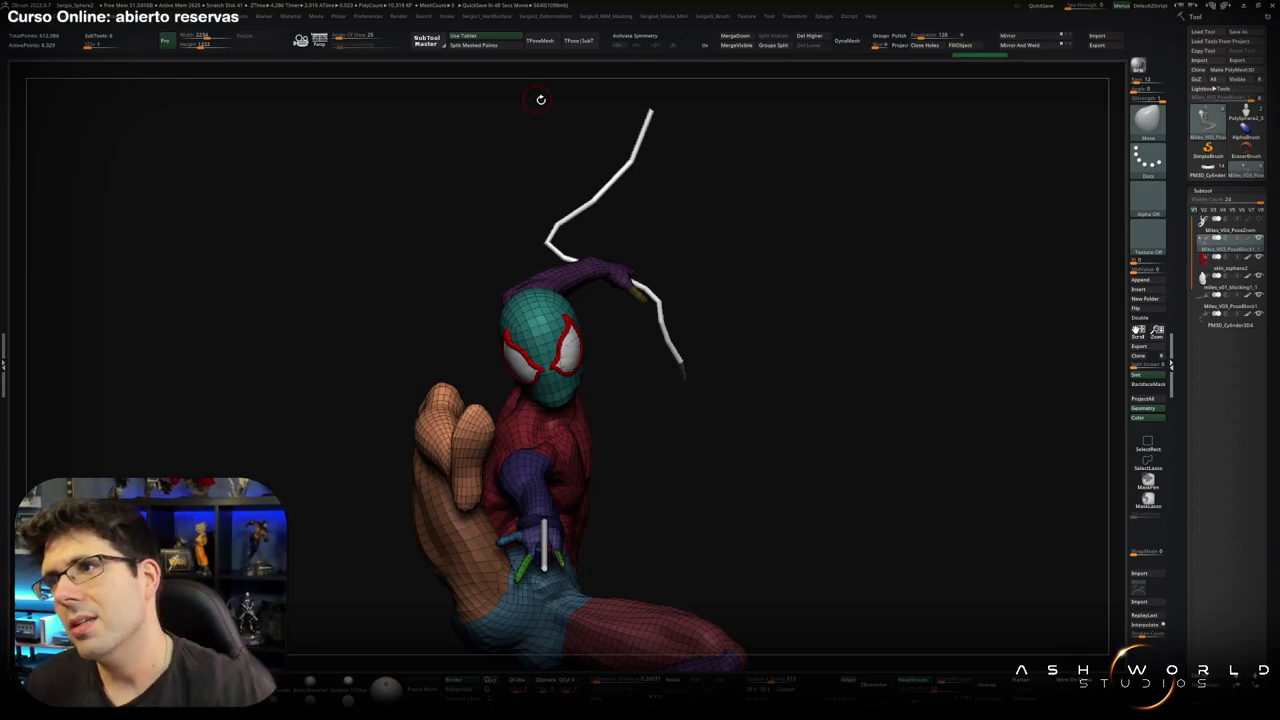
# Rotate the raised hand at the wrist with Transpose, swinging its web line above the head.
pyautogui.moveTo(769, 209)
pyautogui.mouseDown()
pyautogui.moveTo(618, 243)
pyautogui.moveTo(548, 300)
pyautogui.moveTo(567, 300)
pyautogui.moveTo(480, 250)
pyautogui.moveTo(671, 280)
pyautogui.moveTo(680, 380)
pyautogui.moveTo(423, 189)
pyautogui.moveTo(591, 263)
pyautogui.mouseUp()
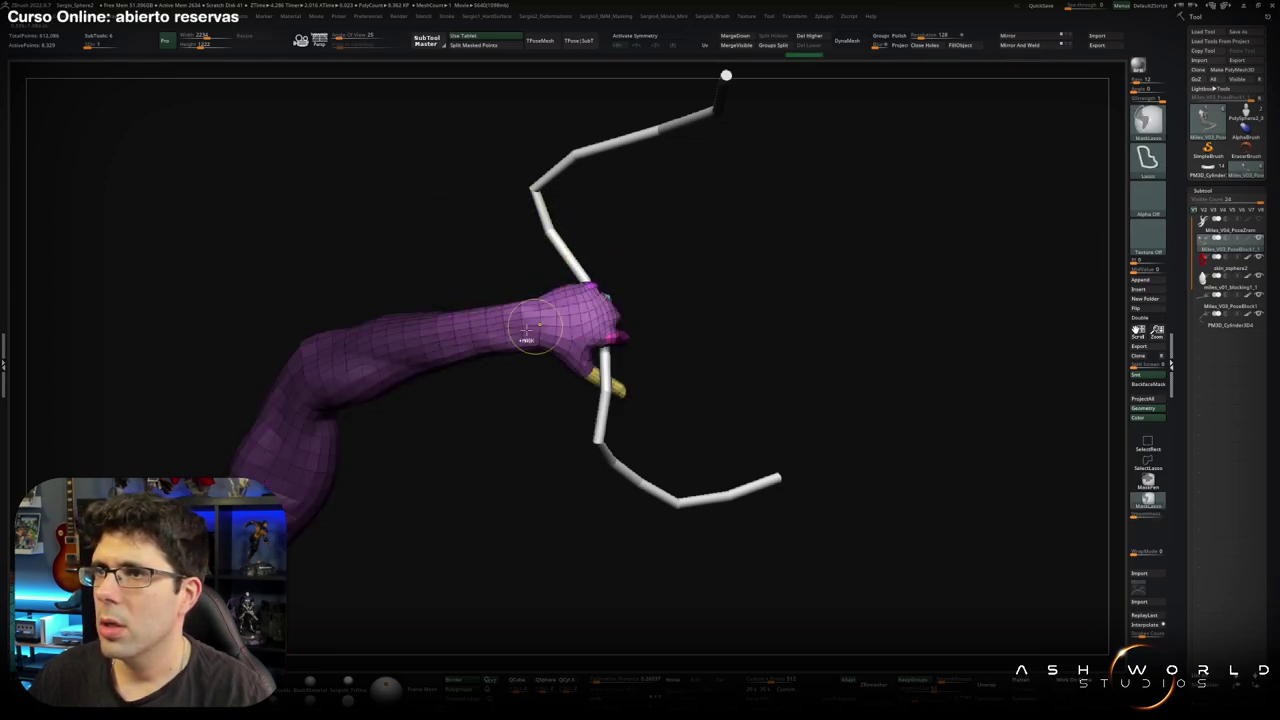
pyautogui.press('w')
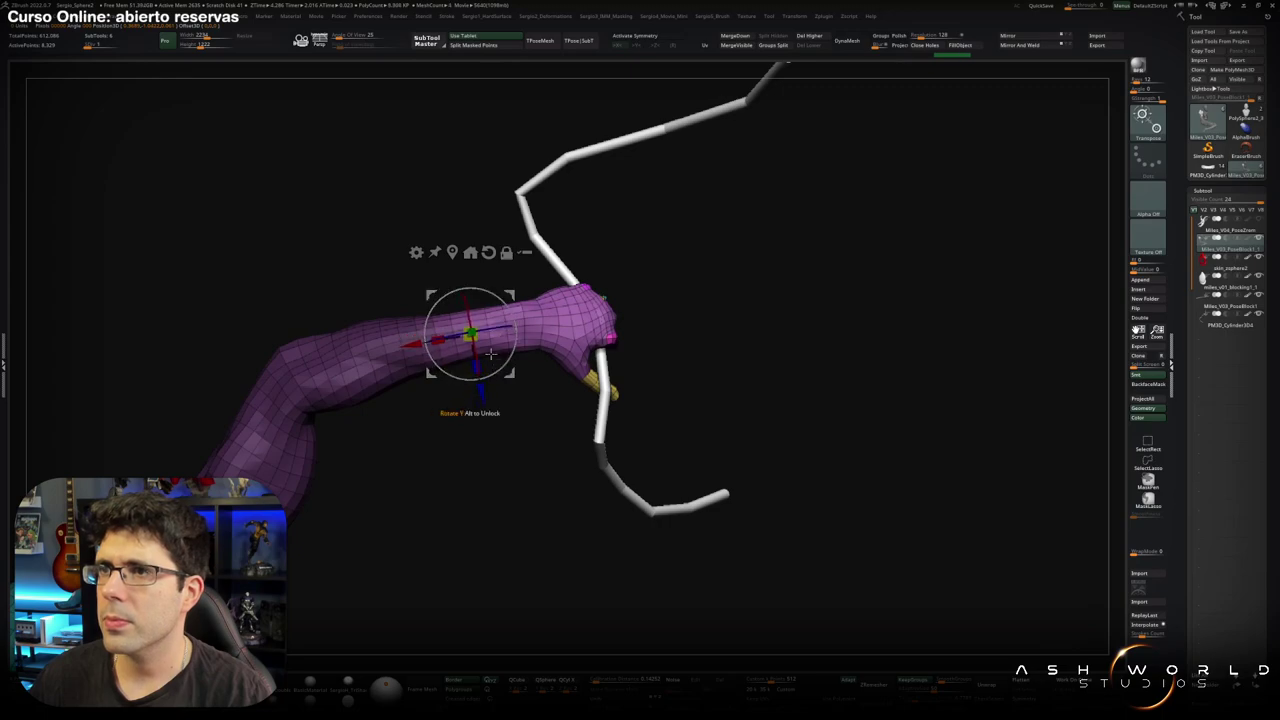
pyautogui.moveTo(490, 355)
pyautogui.mouseDown()
pyautogui.moveTo(425, 310)
pyautogui.moveTo(484, 421)
pyautogui.moveTo(470, 395)
pyautogui.moveTo(551, 423)
pyautogui.moveTo(491, 214)
pyautogui.moveTo(580, 351)
pyautogui.moveTo(601, 300)
pyautogui.moveTo(603, 388)
pyautogui.moveTo(560, 400)
pyautogui.moveTo(520, 292)
pyautogui.moveTo(568, 348)
pyautogui.moveTo(539, 287)
pyautogui.mouseUp()
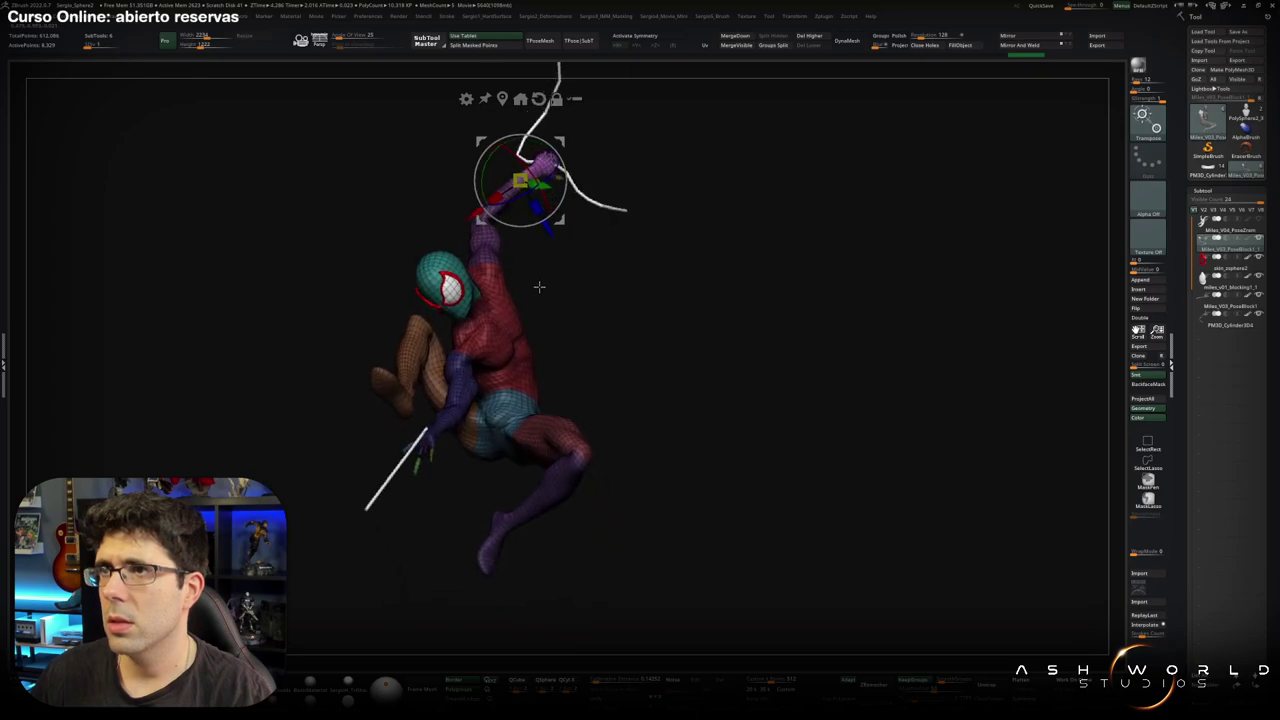
pyautogui.press('q')
pyautogui.moveTo(539, 287)
pyautogui.mouseDown()
pyautogui.moveTo(593, 261)
pyautogui.moveTo(481, 421)
pyautogui.moveTo(491, 404)
pyautogui.mouseUp()
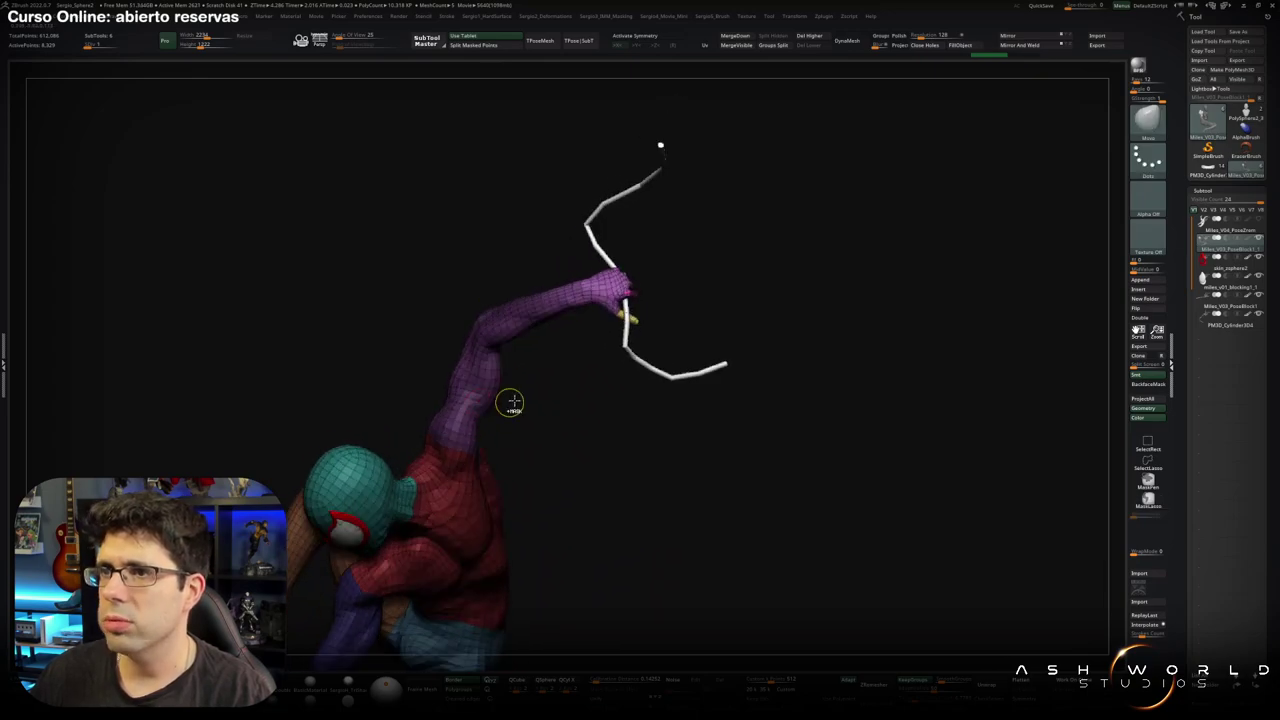
# Mask around the arm near the shoulder and invert so only the arm moves.
pyautogui.press('w')
pyautogui.press('q')
pyautogui.moveTo(565, 365)
pyautogui.keyDown('ctrl'); pyautogui.mouseDown()
pyautogui.moveTo(670, 211)
pyautogui.moveTo(571, 343)
pyautogui.mouseUp(); pyautogui.keyUp('ctrl')
pyautogui.press('w')
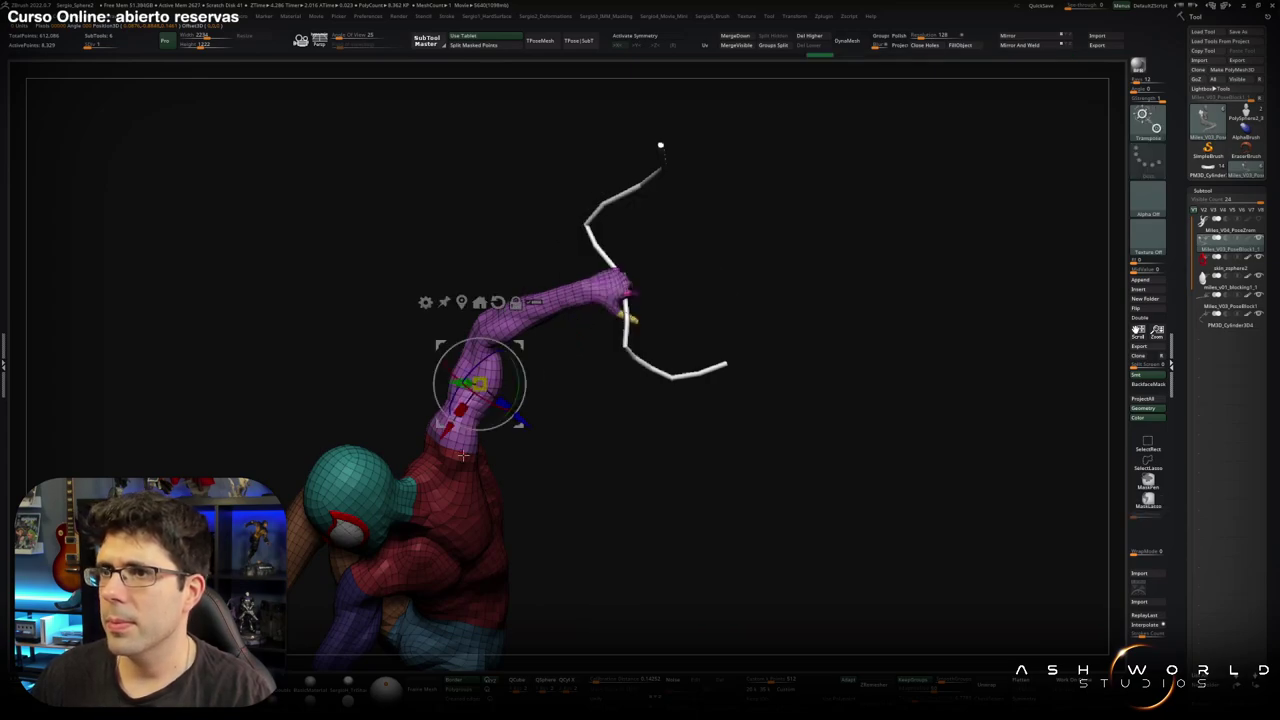
pyautogui.hotkey('ctrl', 'i')
pyautogui.hotkey('ctrl', 'i')
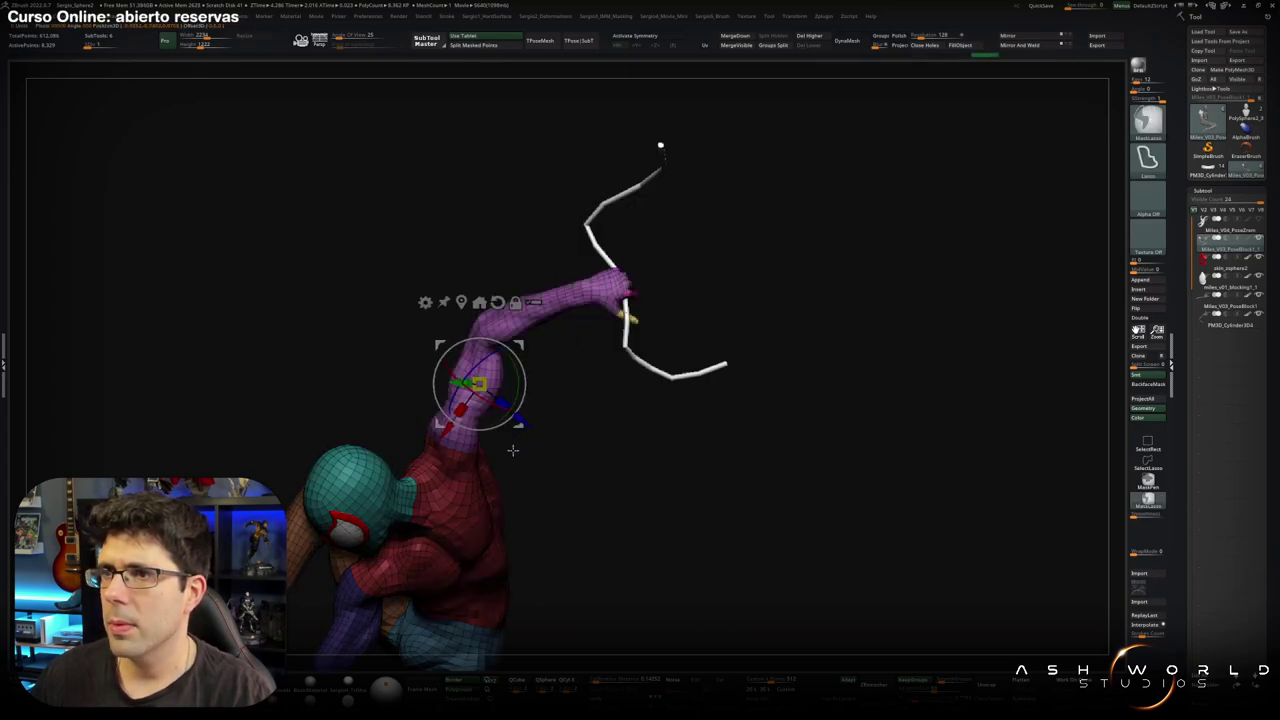
pyautogui.hotkey('shift', 'f')
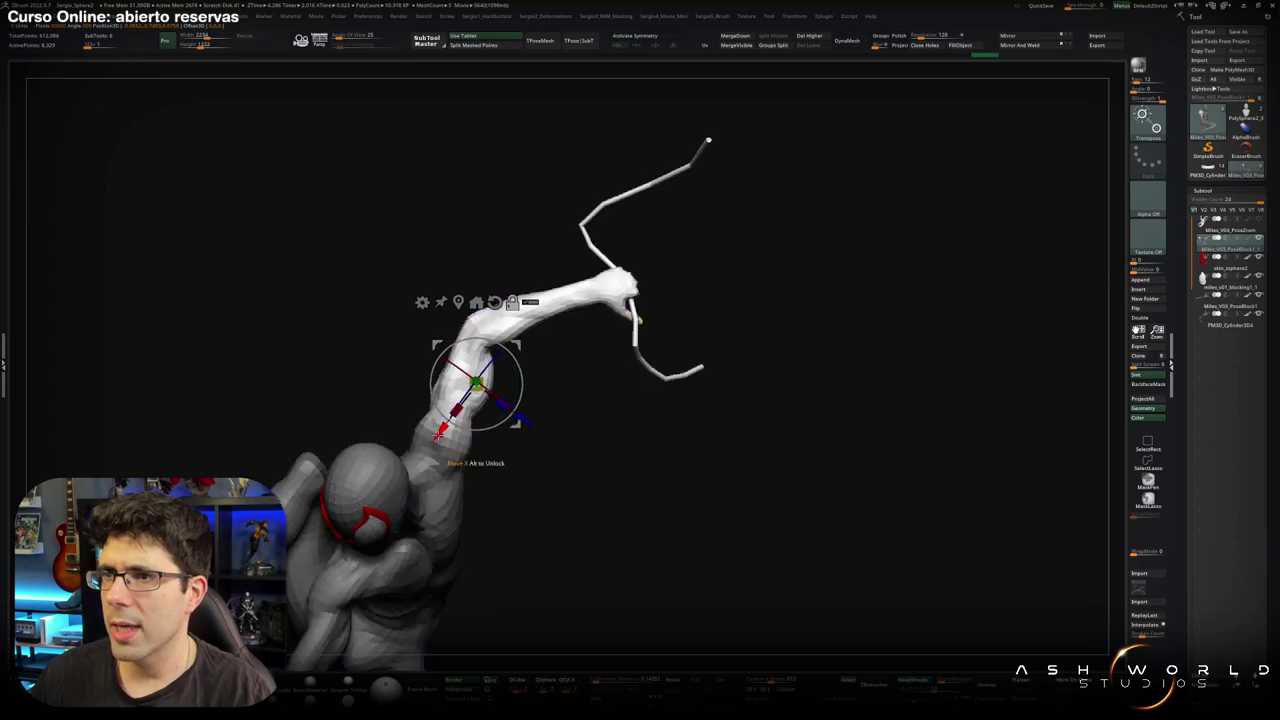
pyautogui.moveTo(445, 440); pyautogui.dragTo(460, 510)
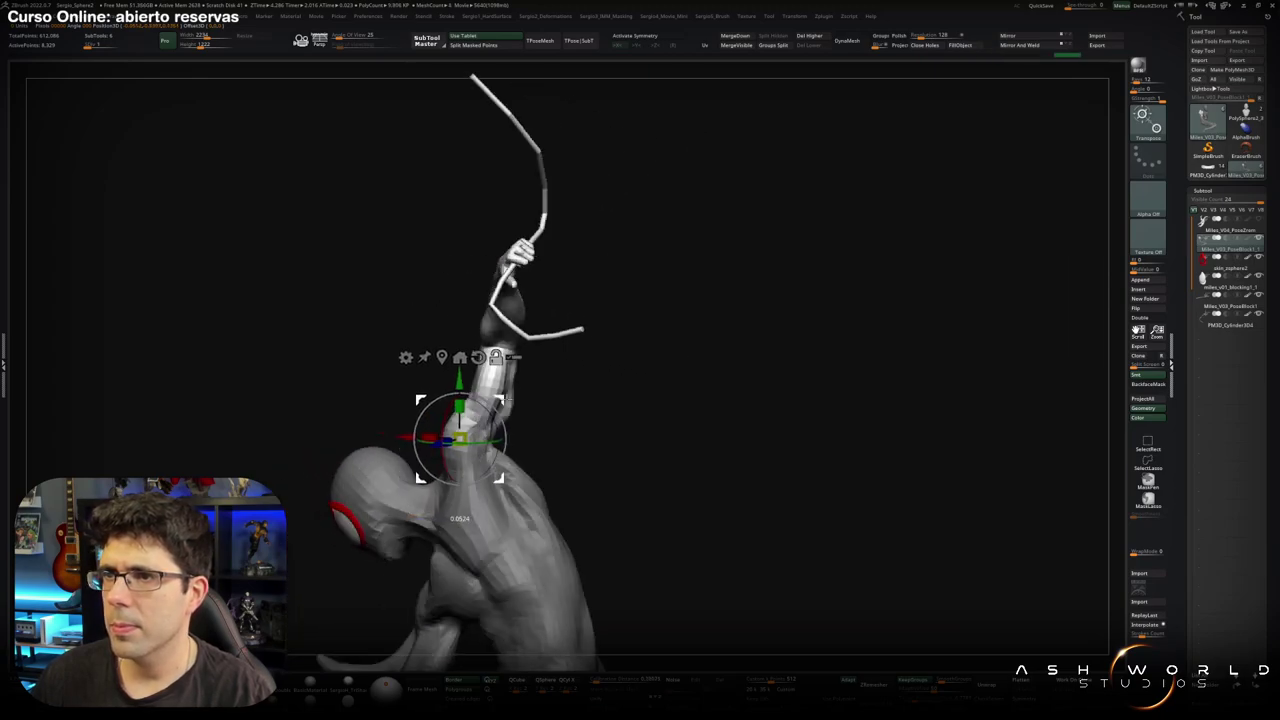
pyautogui.moveTo(515, 420)
pyautogui.mouseDown()
pyautogui.moveTo(540, 426)
pyautogui.moveTo(490, 428)
pyautogui.moveTo(534, 426)
pyautogui.moveTo(552, 405)
pyautogui.mouseUp()
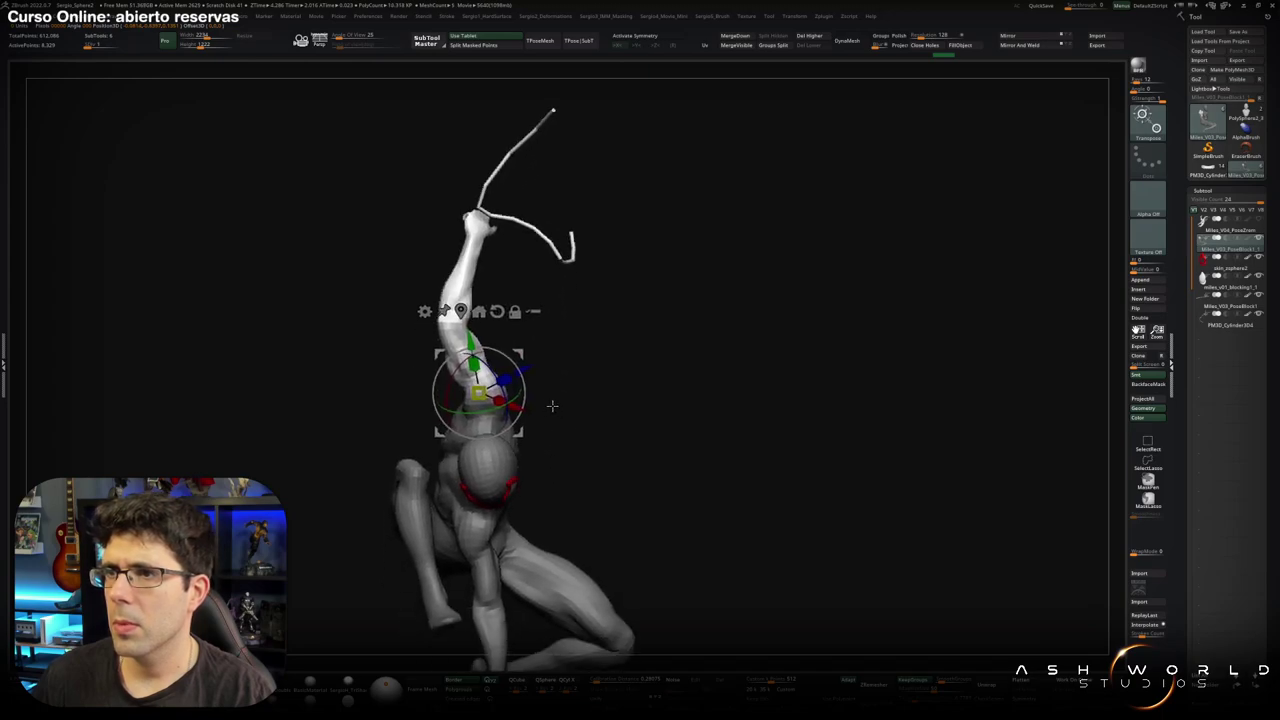
# Rotate the masked arm at the shoulder to reach straight up and reshape the shoulder.
pyautogui.press('q')
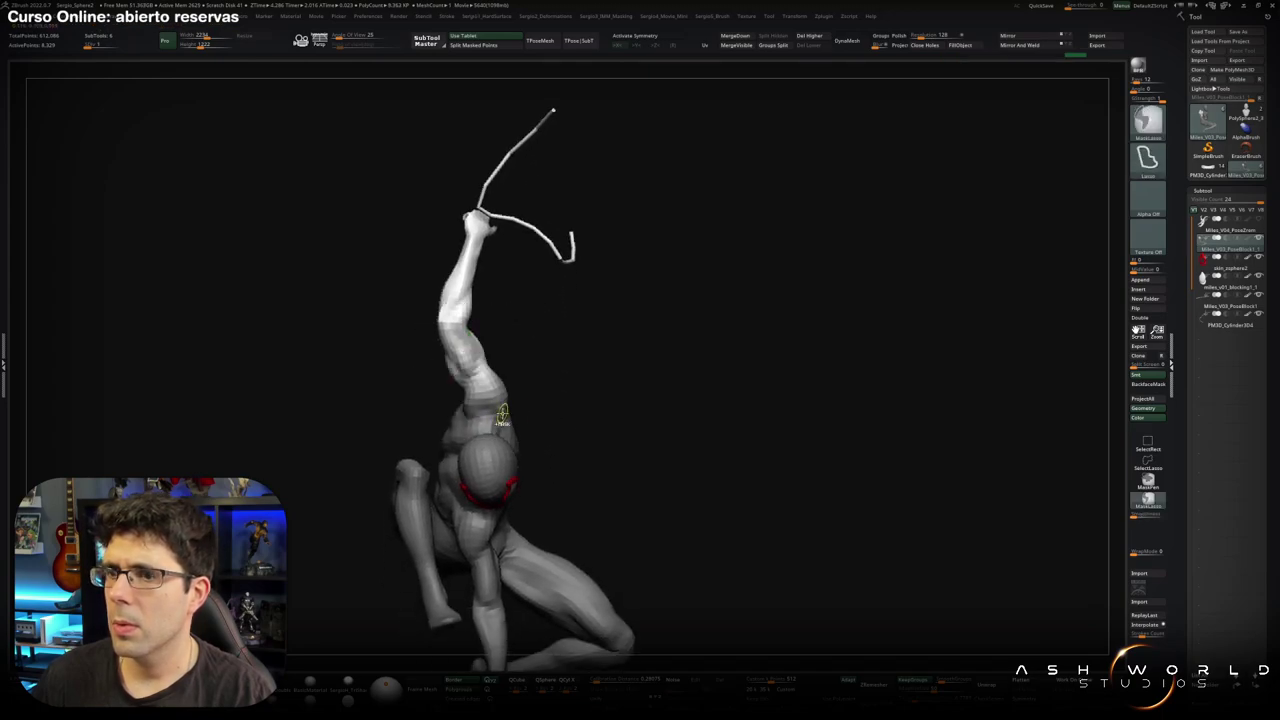
pyautogui.press('w')
pyautogui.moveTo(512, 380); pyautogui.dragTo(425, 400)
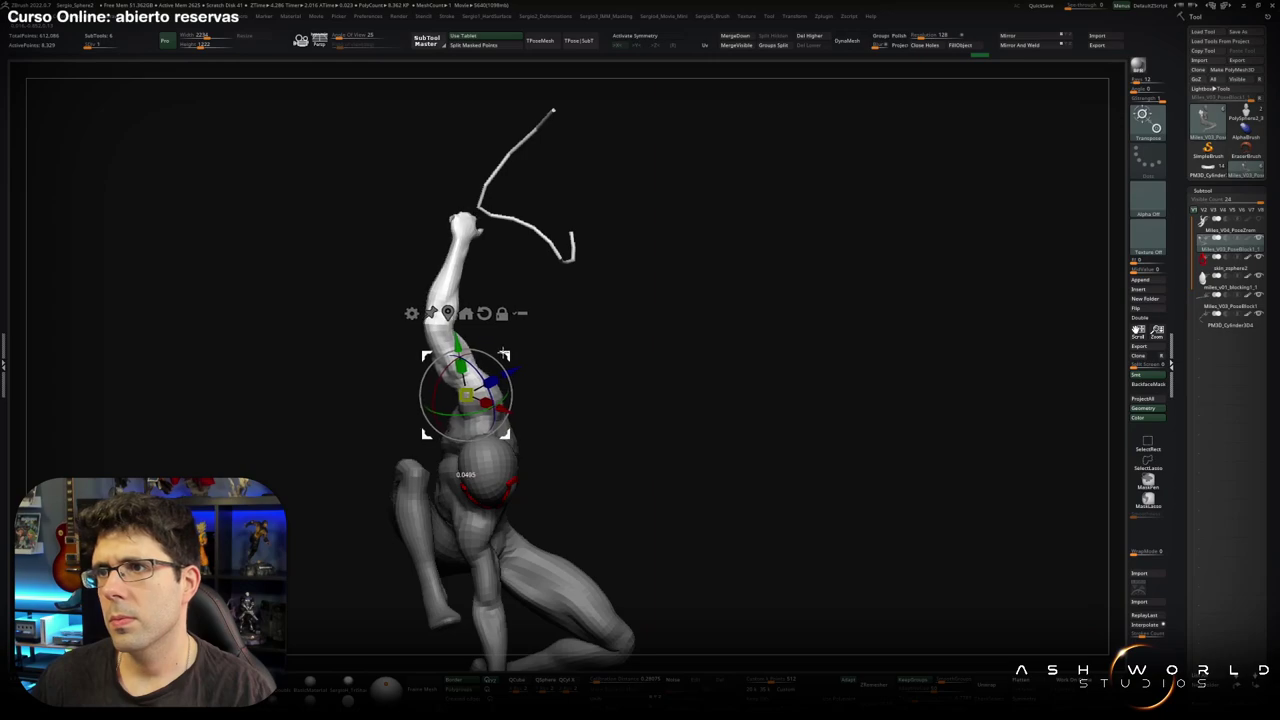
pyautogui.press('q')
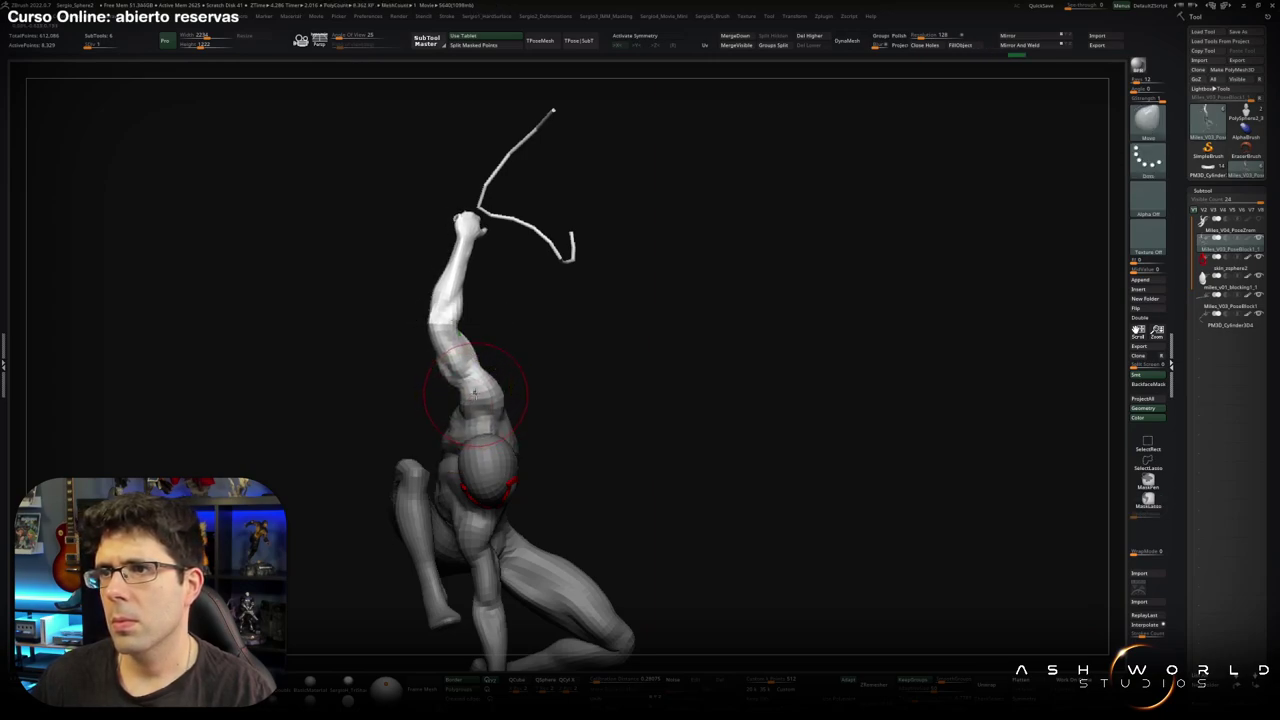
pyautogui.press('space')
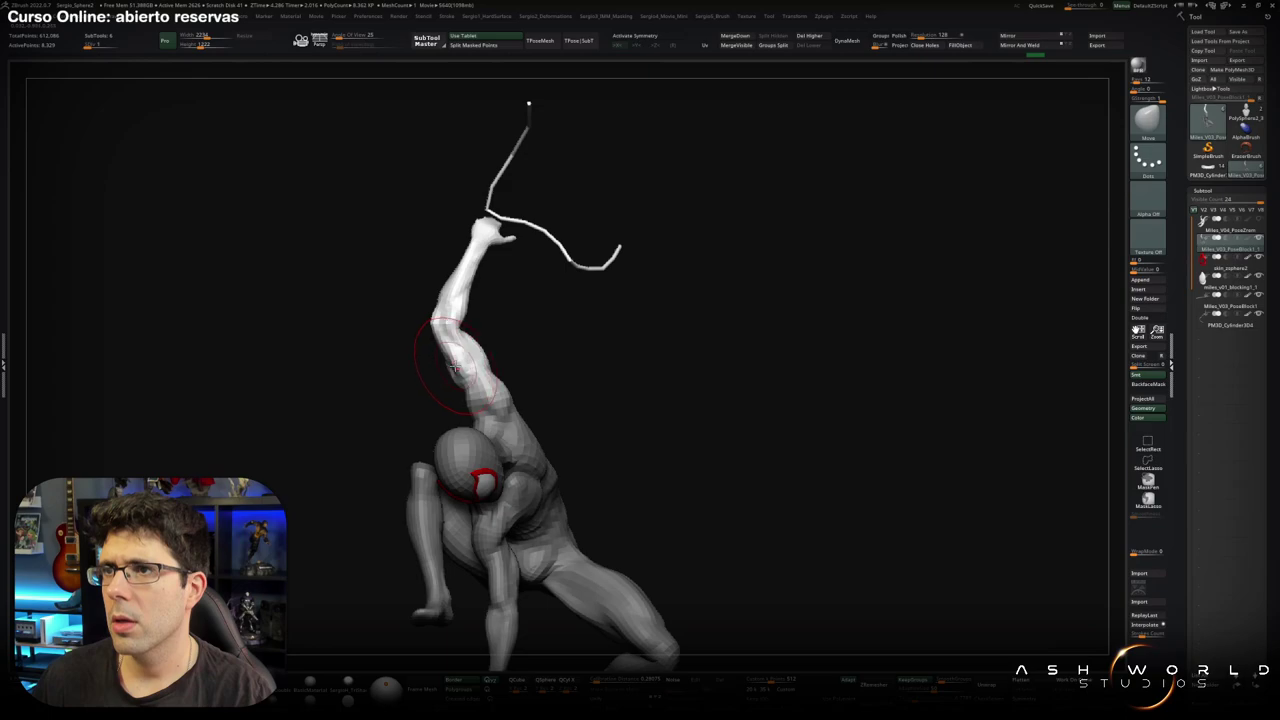
pyautogui.moveTo(472, 398)
pyautogui.mouseDown(button='right')
pyautogui.moveTo(423, 394)
pyautogui.moveTo(303, 463)
pyautogui.moveTo(369, 449)
pyautogui.moveTo(523, 371)
pyautogui.moveTo(500, 400)
pyautogui.moveTo(429, 386)
pyautogui.moveTo(453, 409)
pyautogui.moveTo(449, 443)
pyautogui.mouseUp(button='right')
# Mask the upper arm and reposition the free hand with the Transpose gizmo.
pyautogui.moveTo(471, 486)
pyautogui.mouseDown(button='right')
pyautogui.moveTo(449, 437)
pyautogui.moveTo(465, 457)
pyautogui.mouseUp(button='right')
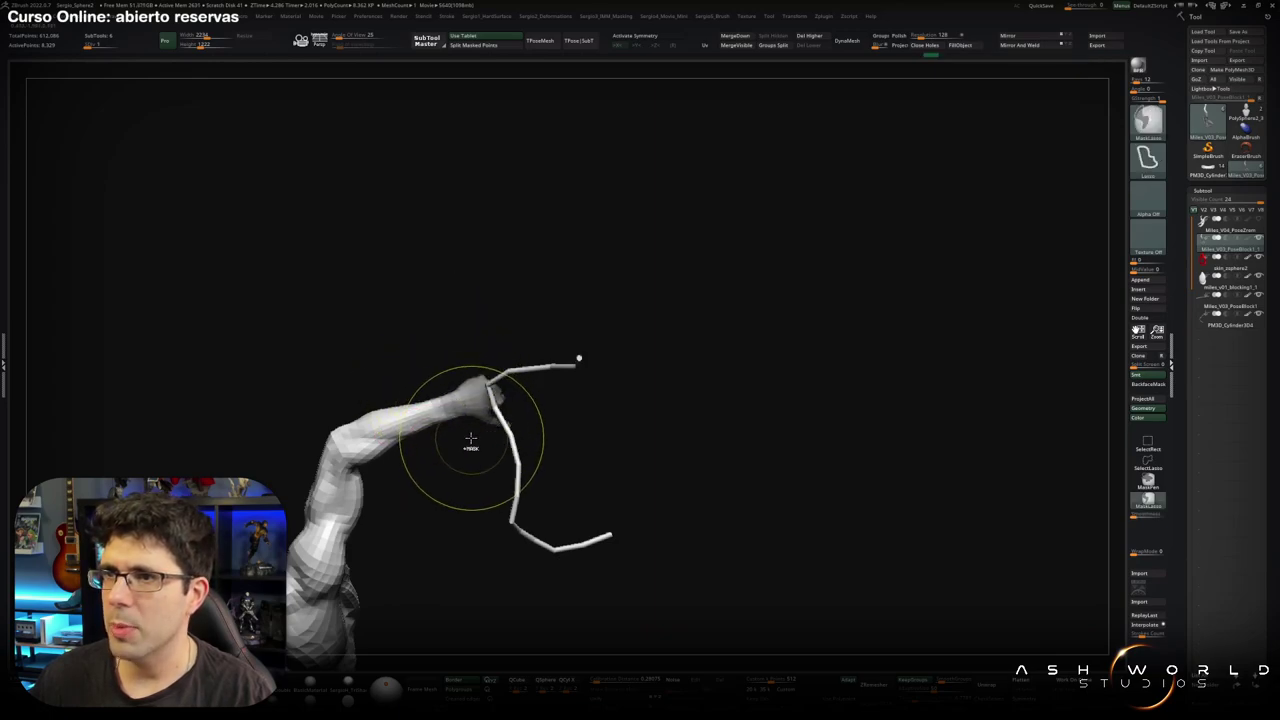
pyautogui.keyDown('ctrl'); pyautogui.click(455, 425); pyautogui.keyUp('ctrl')
pyautogui.moveTo(449, 425)
pyautogui.mouseDown(button='right')
pyautogui.moveTo(490, 450)
pyautogui.moveTo(492, 432)
pyautogui.moveTo(453, 413)
pyautogui.mouseUp(button='right')
pyautogui.press('w')
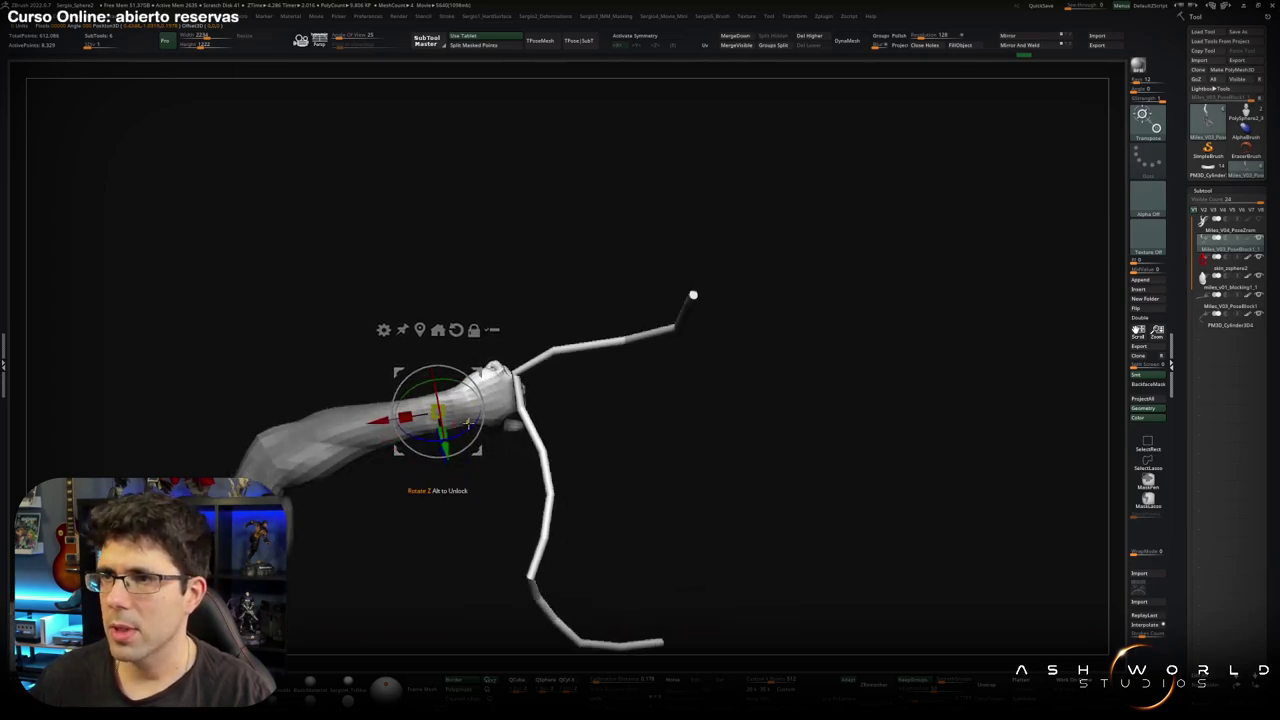
pyautogui.press('q')
# Fine-tune the raised arm's rotation and surface, framing the whole web-hanging figure.
pyautogui.moveTo(468, 422)
pyautogui.mouseDown(button='right')
pyautogui.moveTo(480, 451)
pyautogui.moveTo(504, 409)
pyautogui.moveTo(514, 463)
pyautogui.moveTo(486, 380)
pyautogui.moveTo(531, 479)
pyautogui.moveTo(494, 452)
pyautogui.moveTo(511, 400)
pyautogui.moveTo(534, 407)
pyautogui.moveTo(480, 420)
pyautogui.moveTo(474, 436)
pyautogui.moveTo(460, 401)
pyautogui.moveTo(450, 425)
pyautogui.moveTo(500, 450)
pyautogui.moveTo(531, 491)
pyautogui.mouseUp(button='right')
pyautogui.press('w')
pyautogui.press('q')
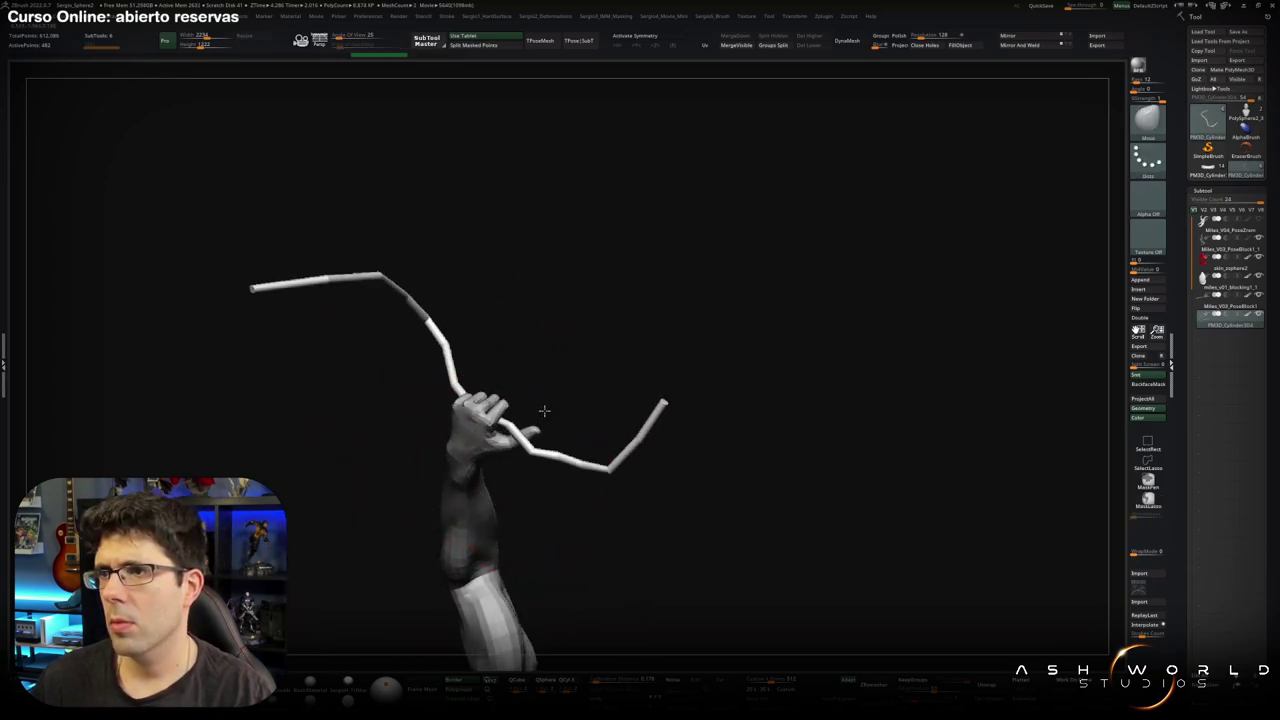
pyautogui.moveTo(487, 430)
pyautogui.mouseDown(button='right')
pyautogui.moveTo(523, 386)
pyautogui.moveTo(557, 386)
pyautogui.moveTo(574, 360)
pyautogui.moveTo(530, 283)
pyautogui.moveTo(491, 371)
pyautogui.moveTo(649, 371)
pyautogui.moveTo(578, 352)
pyautogui.moveTo(663, 294)
pyautogui.moveTo(566, 348)
pyautogui.moveTo(560, 271)
pyautogui.moveTo(511, 175)
pyautogui.mouseUp(button='right')
pyautogui.press('f')
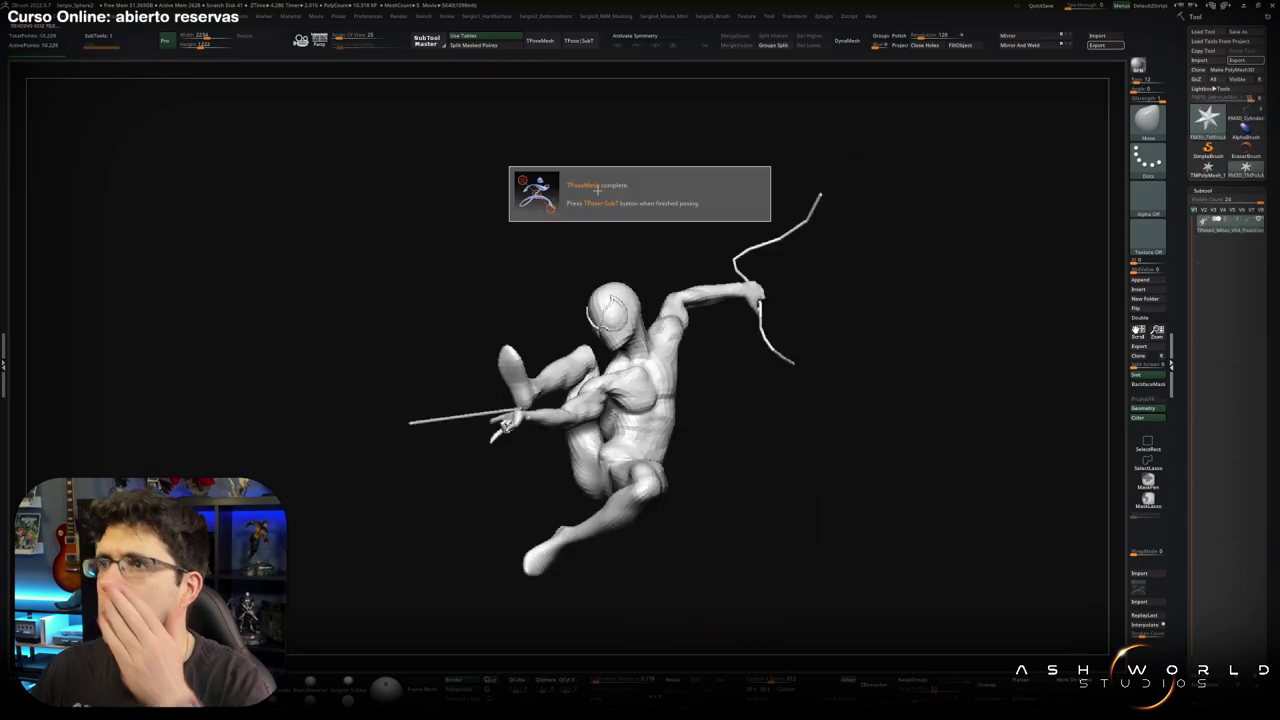
# Lasso-mask the head, invert the mask, and place the Transpose rotation pivot at the neck.
pyautogui.moveTo(617, 269)
pyautogui.keyDown('ctrl'); pyautogui.mouseDown(button='right')
pyautogui.moveTo(617, 230)
pyautogui.moveTo(651, 313)
pyautogui.mouseUp(button='right'); pyautogui.keyUp('ctrl')
pyautogui.press('ctrl')
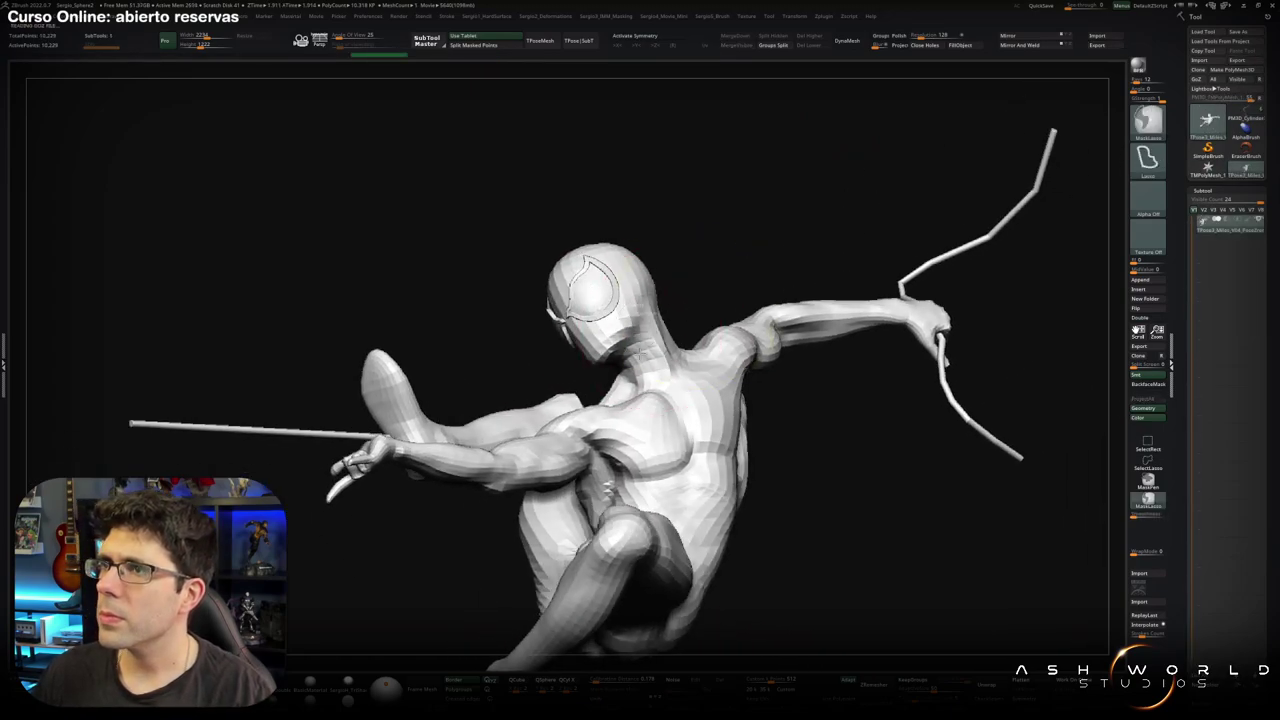
pyautogui.keyDown('ctrl'); pyautogui.moveTo(551, 374); pyautogui.dragTo(560, 194); pyautogui.keyUp('ctrl')
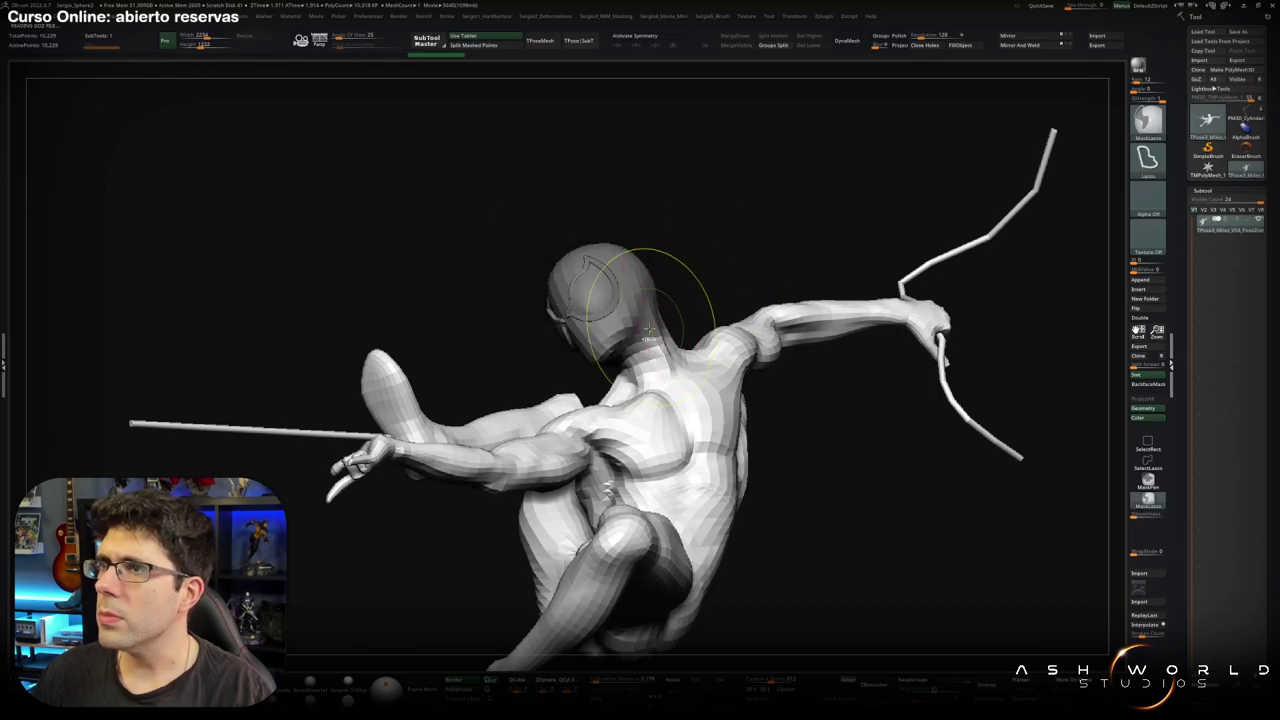
pyautogui.keyDown('ctrl'); pyautogui.click(692, 297); pyautogui.keyUp('ctrl')
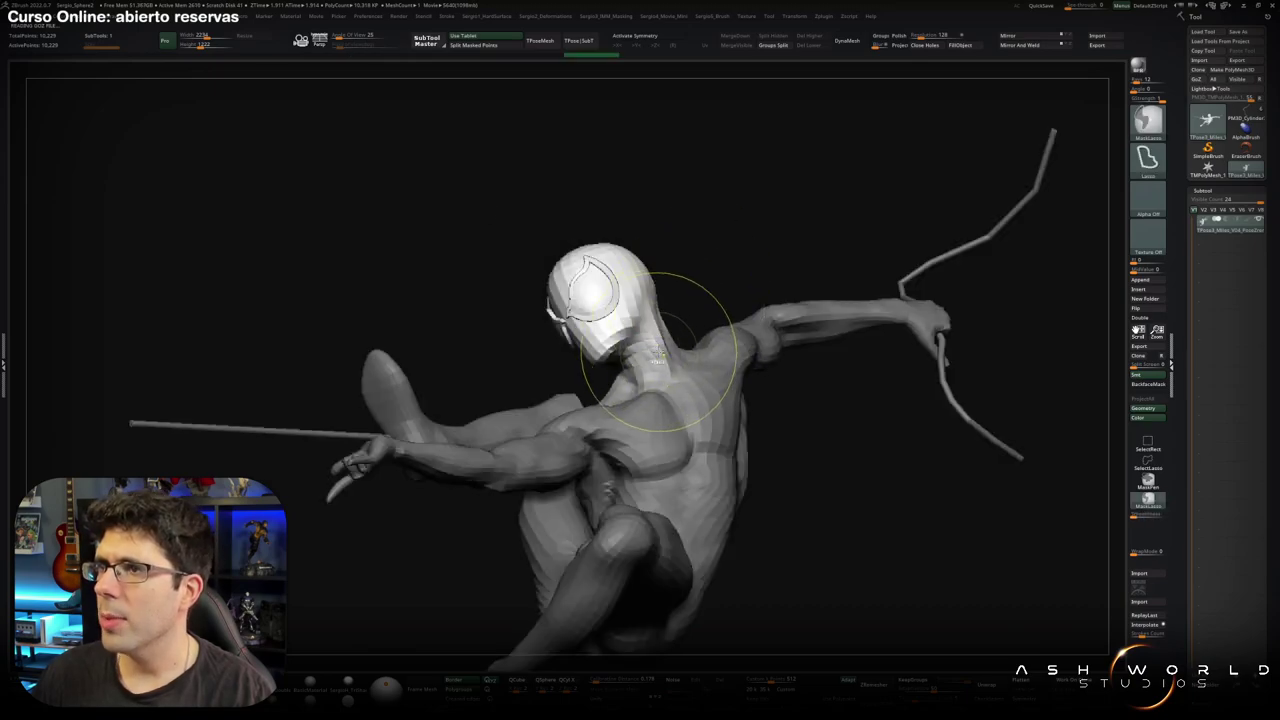
pyautogui.moveTo(688, 303)
pyautogui.mouseDown()
pyautogui.moveTo(751, 371)
pyautogui.moveTo(674, 356)
pyautogui.moveTo(752, 352)
pyautogui.moveTo(751, 322)
pyautogui.moveTo(697, 316)
pyautogui.mouseUp()
pyautogui.press('w')
pyautogui.click(674, 356)
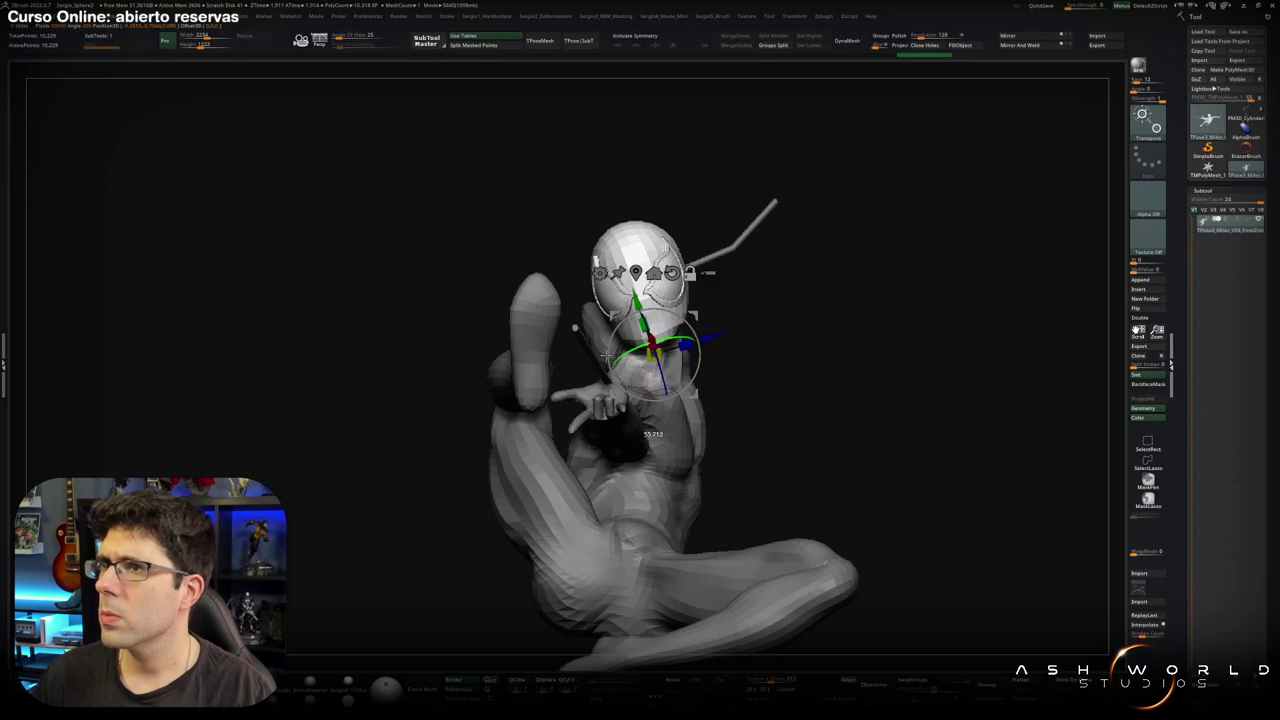
# Move the pivot to the base of the head and rotate the head around the neck.
pyautogui.click(683, 372)
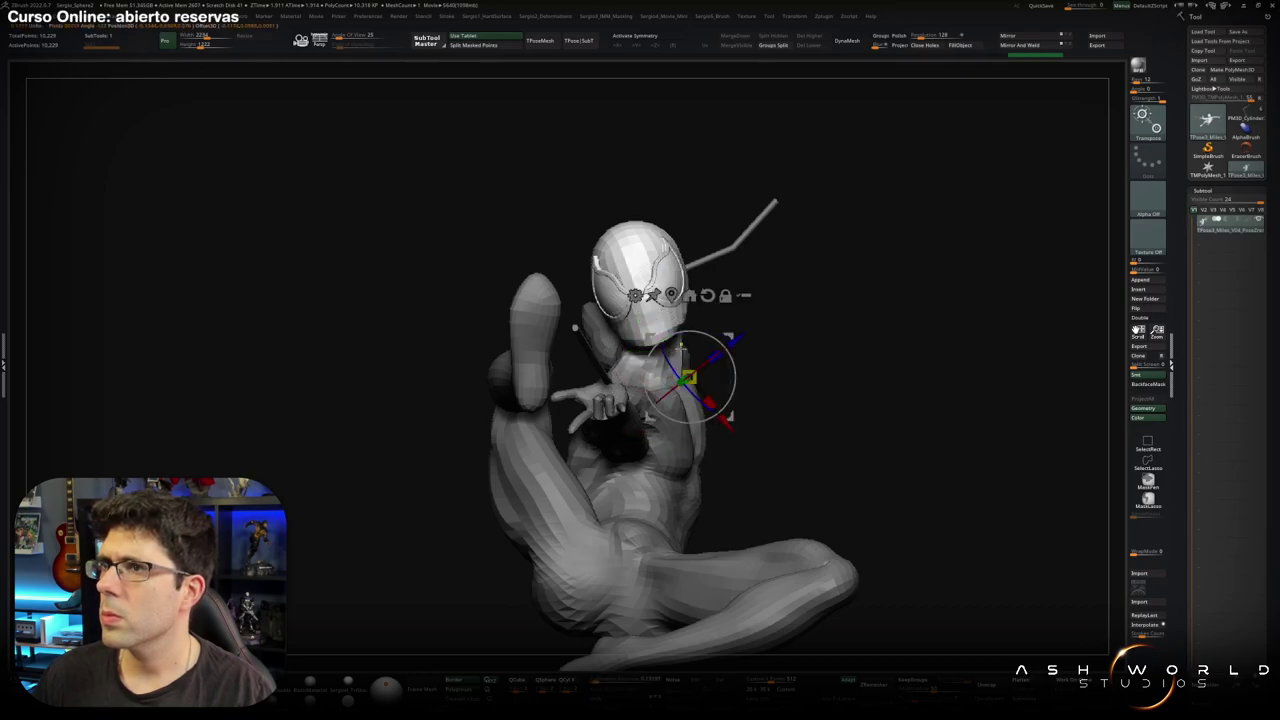
pyautogui.click(656, 352)
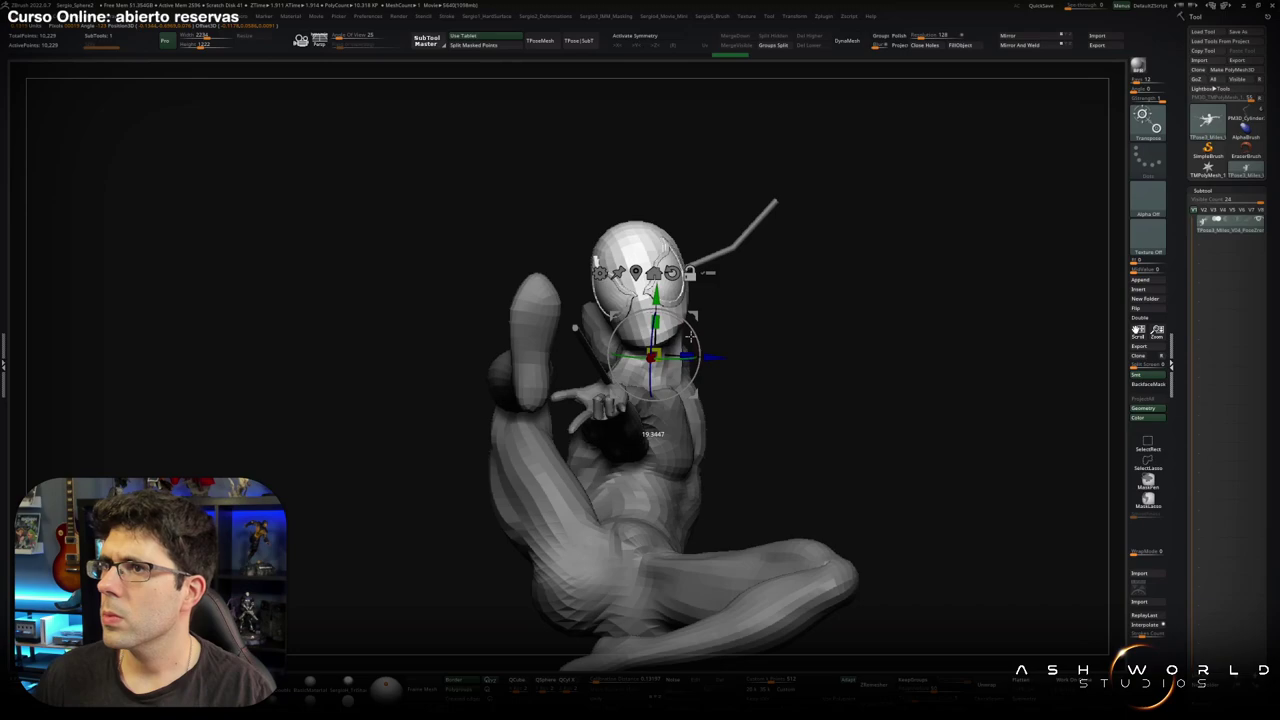
pyautogui.moveTo(687, 341)
pyautogui.mouseDown()
pyautogui.moveTo(710, 334)
pyautogui.moveTo(695, 316)
pyautogui.moveTo(694, 328)
pyautogui.mouseUp()
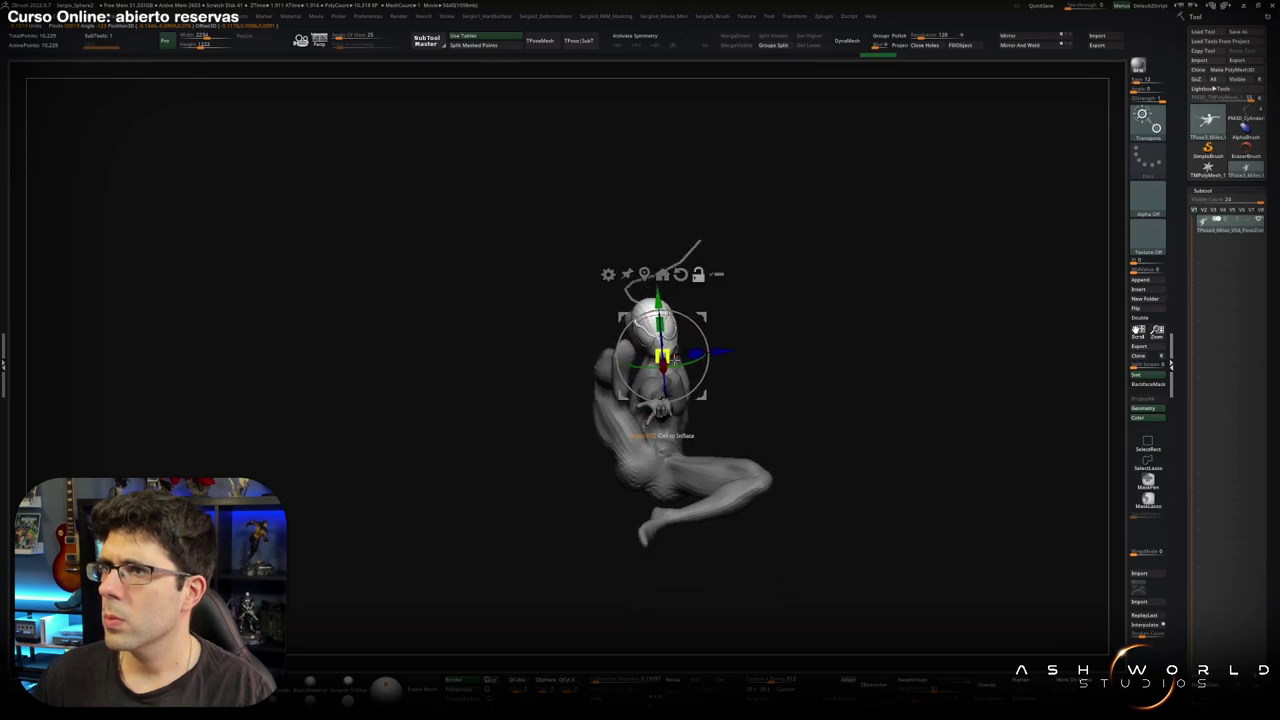
pyautogui.moveTo(688, 277)
pyautogui.mouseDown()
pyautogui.moveTo(691, 367)
pyautogui.moveTo(697, 334)
pyautogui.mouseUp()
pyautogui.scroll(-3, 630, 240)
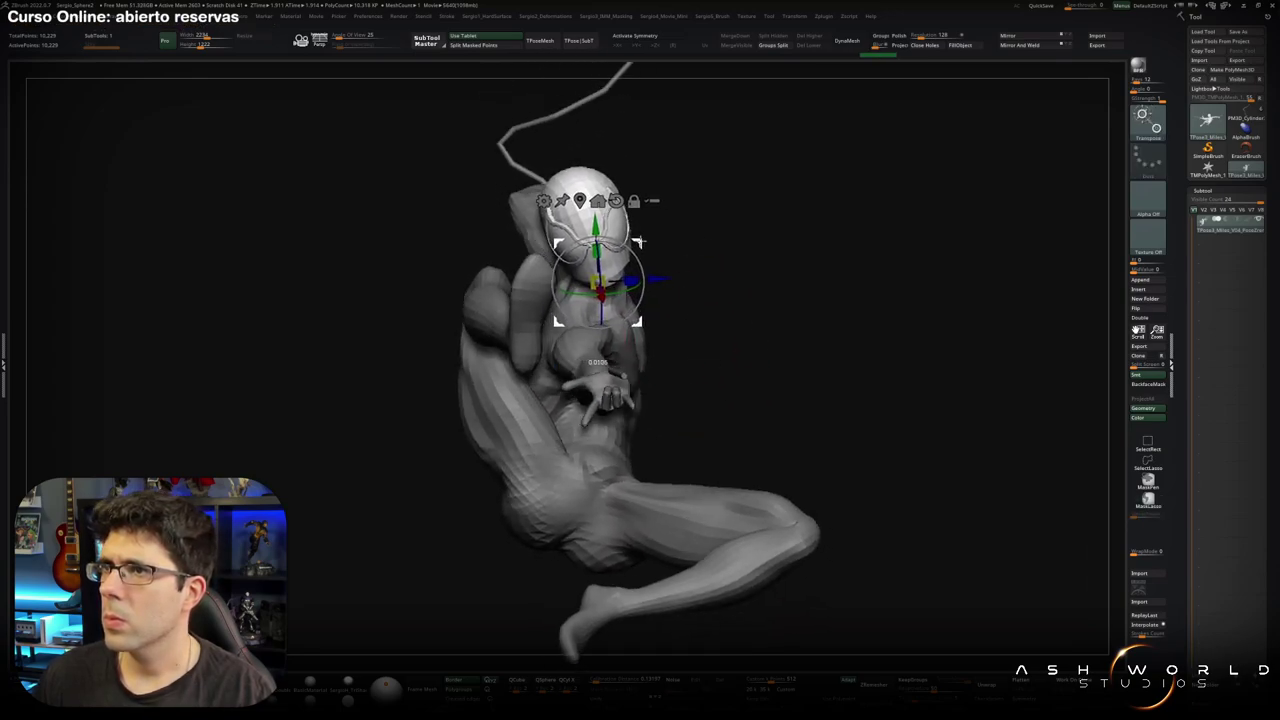
# Reshape the left side of the neck with the Move brush.
pyautogui.press('q')
pyautogui.moveTo(665, 294); pyautogui.dragTo(645, 320)
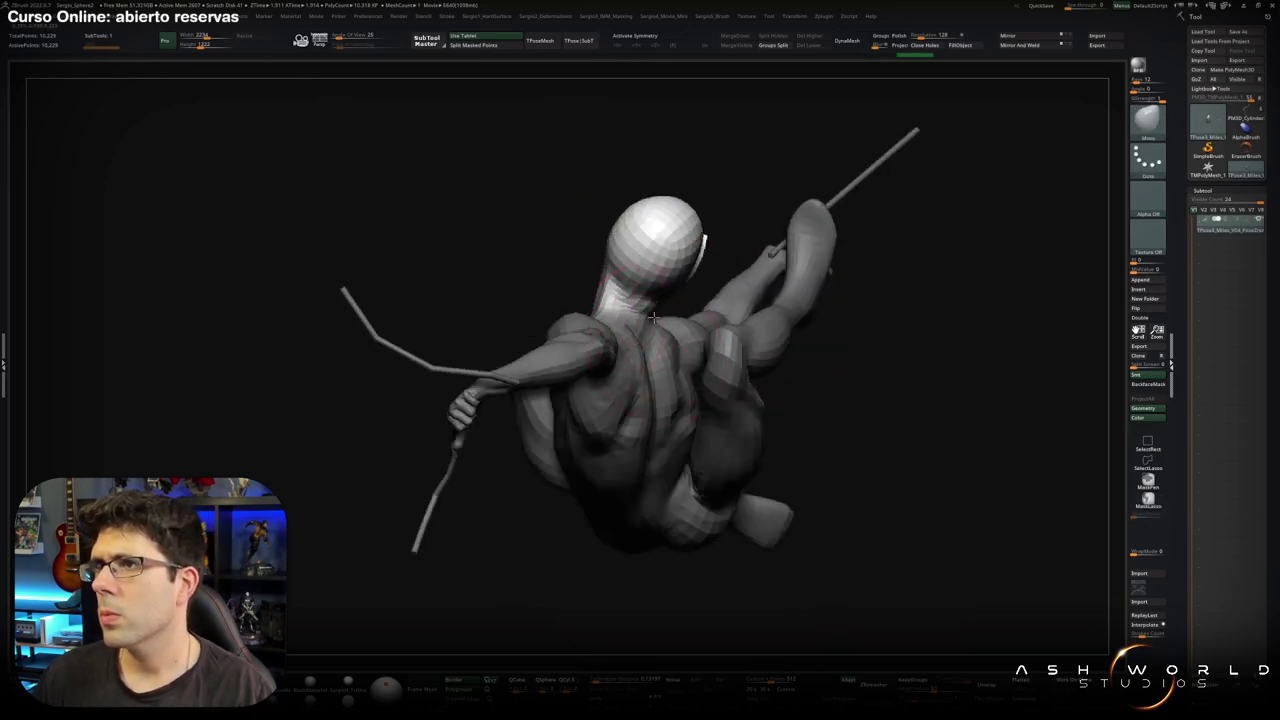
pyautogui.moveTo(612, 302); pyautogui.dragTo(600, 298)
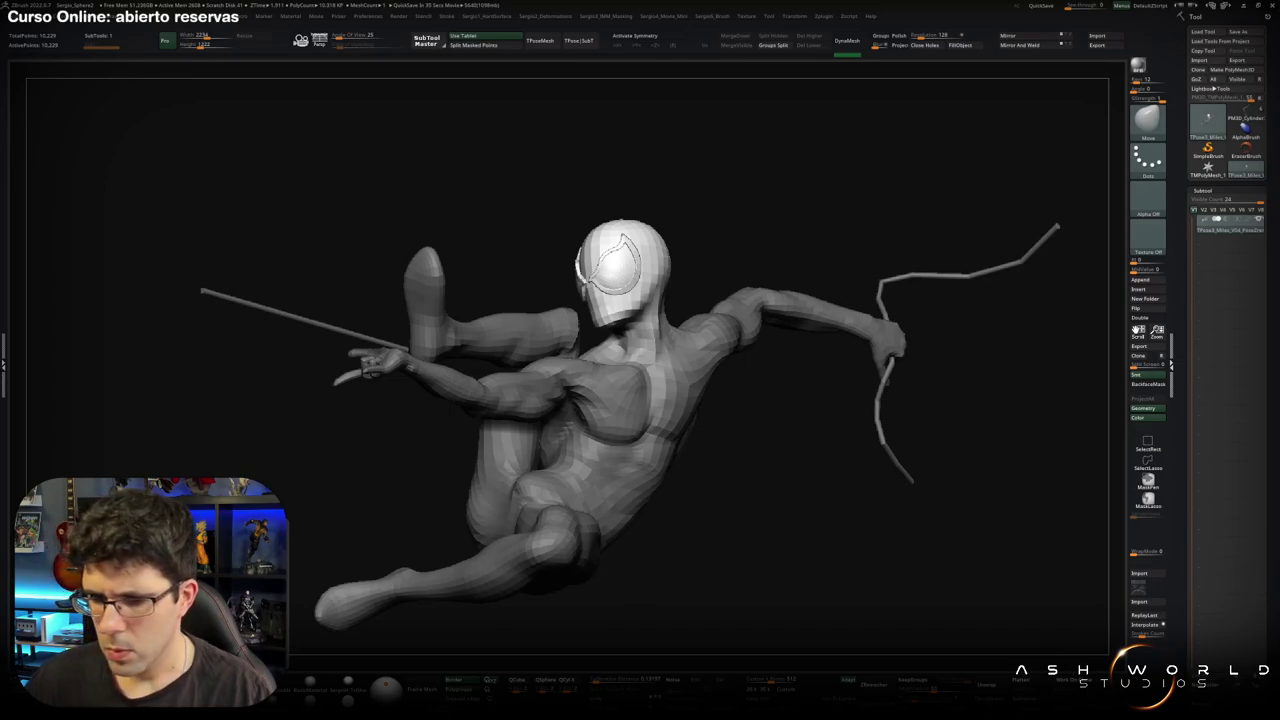
pyautogui.moveTo(600, 594); pyautogui.dragTo(645, 594)
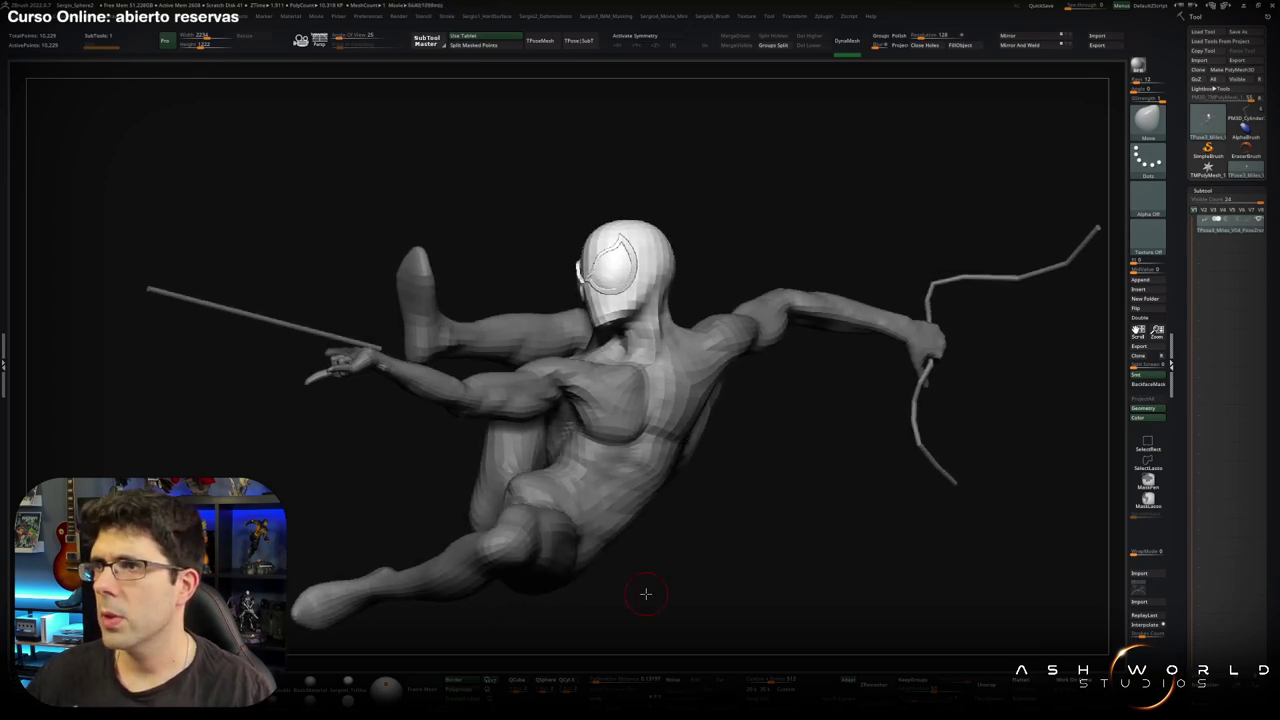
pyautogui.scroll(-5, 645, 594)
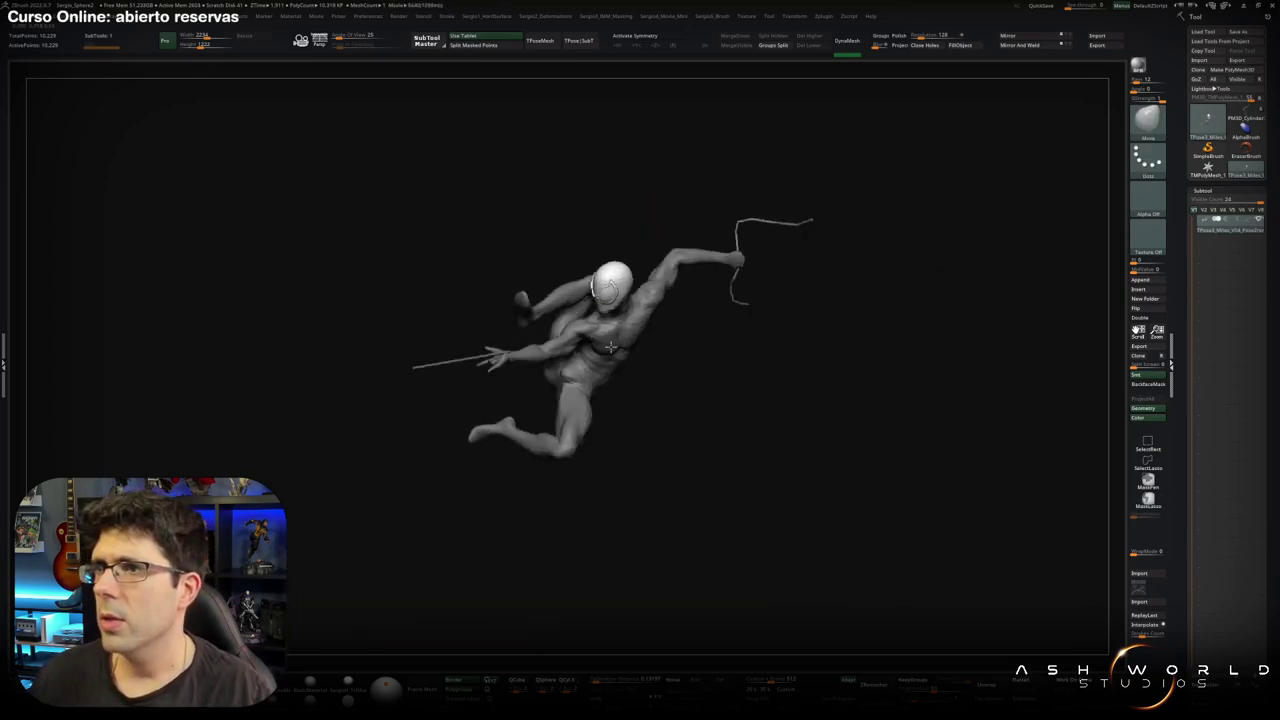
pyautogui.moveTo(645, 594)
pyautogui.mouseDown()
pyautogui.moveTo(684, 332)
pyautogui.moveTo(571, 359)
pyautogui.moveTo(597, 262)
pyautogui.mouseUp()
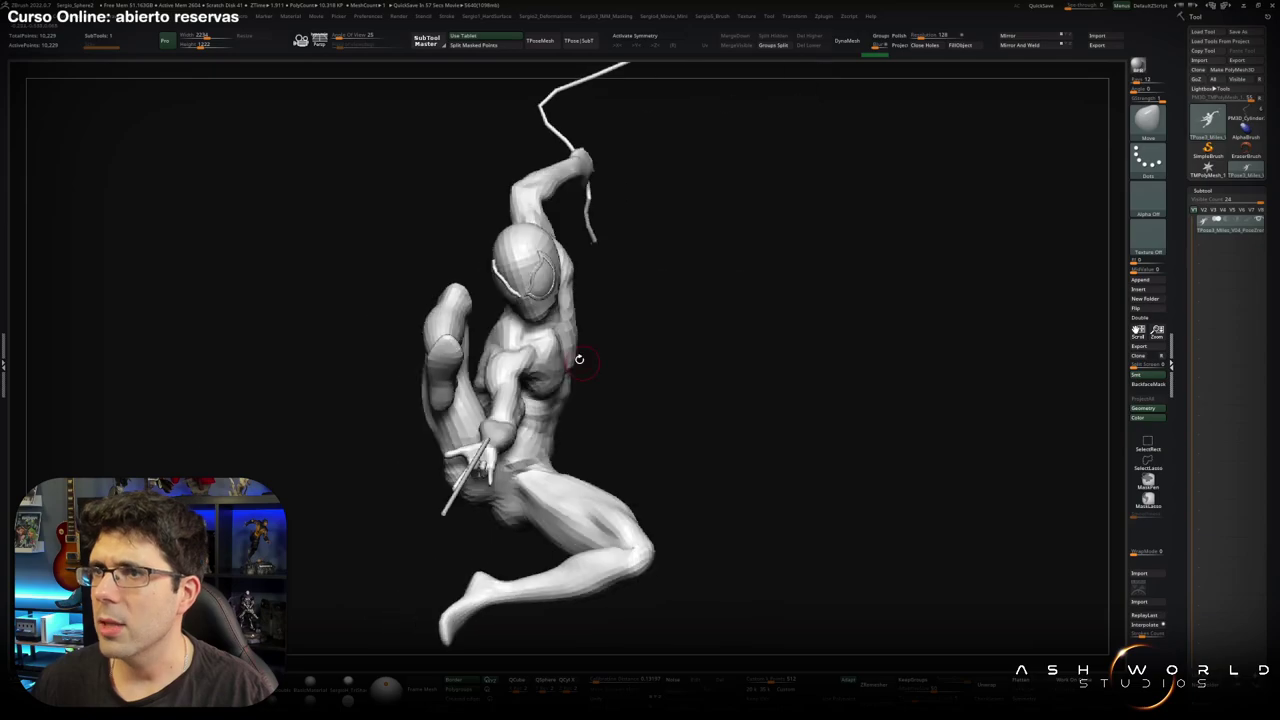
# Dismiss the Dynamic Subdiv prompt and transfer the pose back with TPose|SubT.
pyautogui.moveTo(574, 357)
pyautogui.mouseDown()
pyautogui.moveTo(666, 323)
pyautogui.moveTo(566, 350)
pyautogui.mouseUp()
pyautogui.press('d')
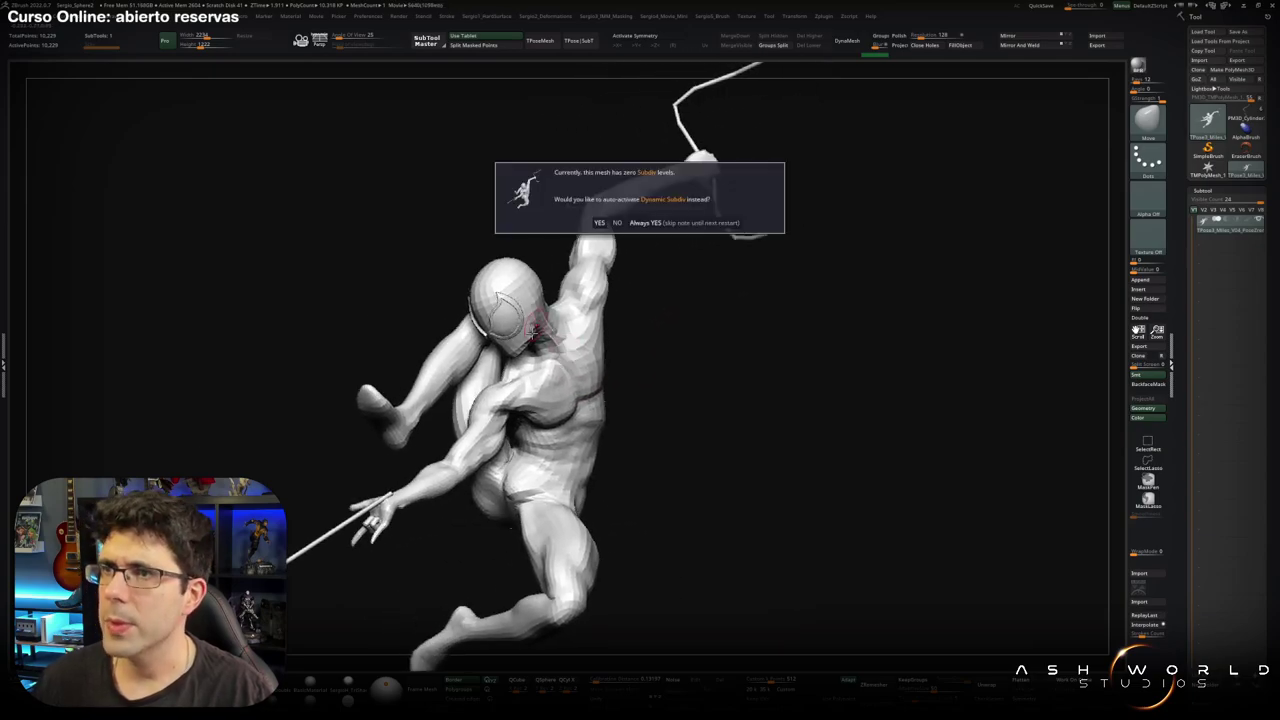
pyautogui.press('Escape')
pyautogui.moveTo(622, 272); pyautogui.dragTo(605, 192)
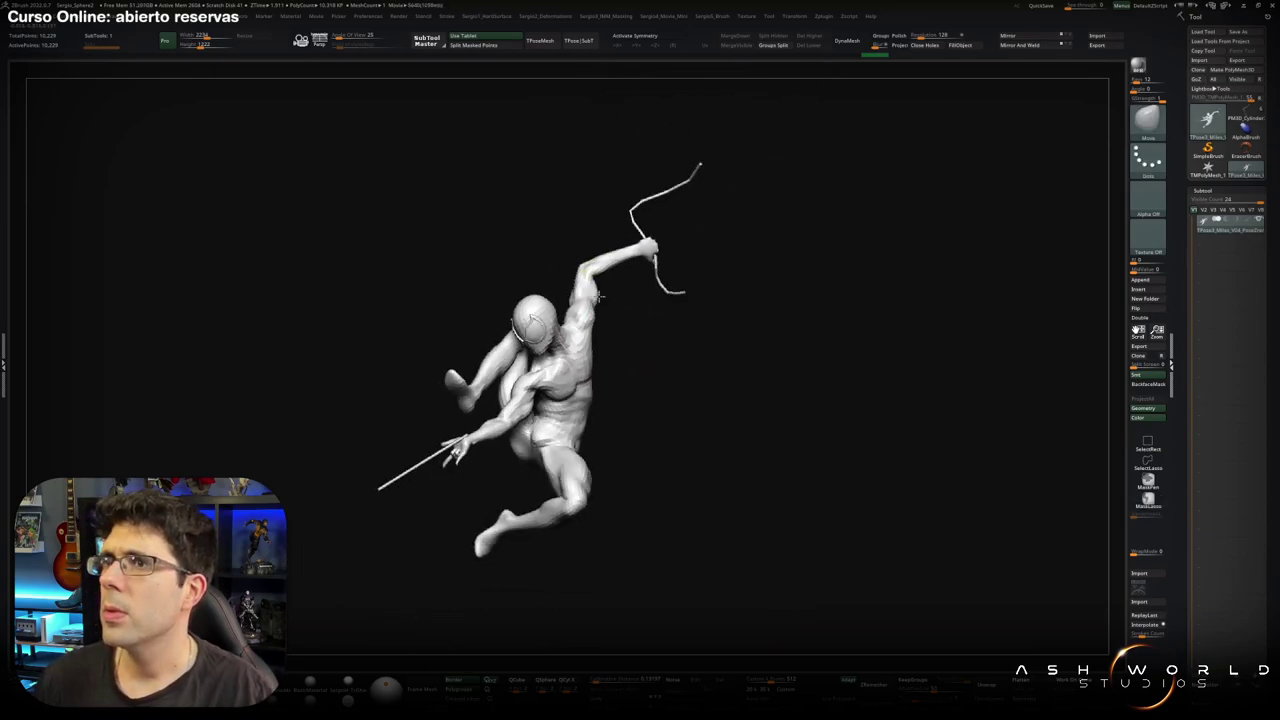
pyautogui.click(578, 40)
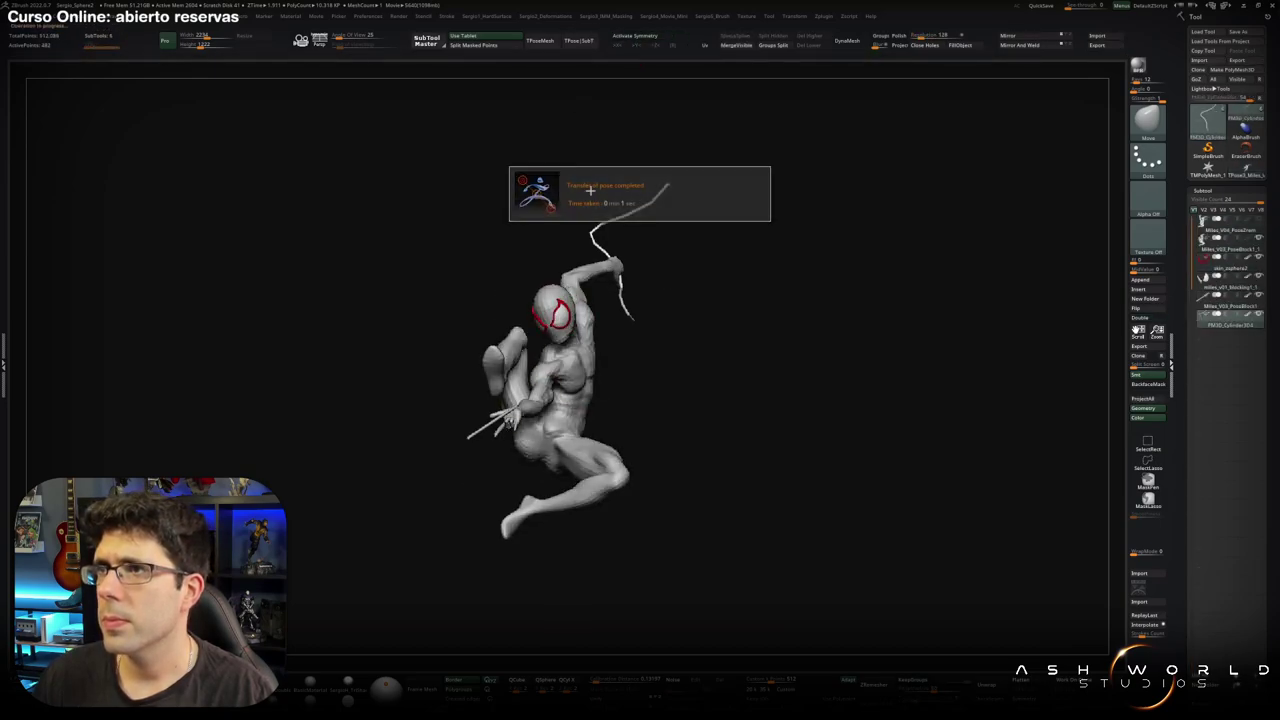
pyautogui.moveTo(595, 190); pyautogui.dragTo(608, 311)
pyautogui.press('f')
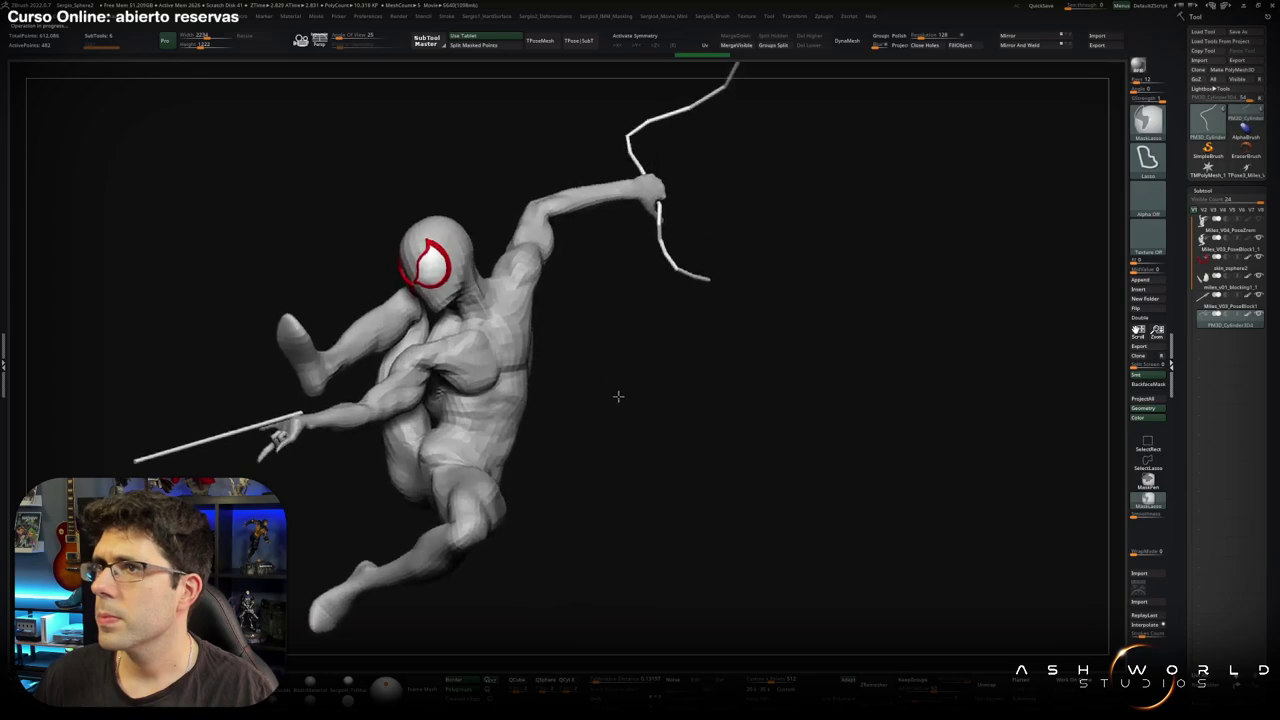
pyautogui.moveTo(520, 363)
pyautogui.mouseDown(button='right')
pyautogui.moveTo(566, 382)
pyautogui.moveTo(545, 335)
pyautogui.moveTo(560, 300)
pyautogui.moveTo(530, 320)
pyautogui.moveTo(547, 335)
pyautogui.moveTo(603, 338)
pyautogui.mouseUp(button='right')
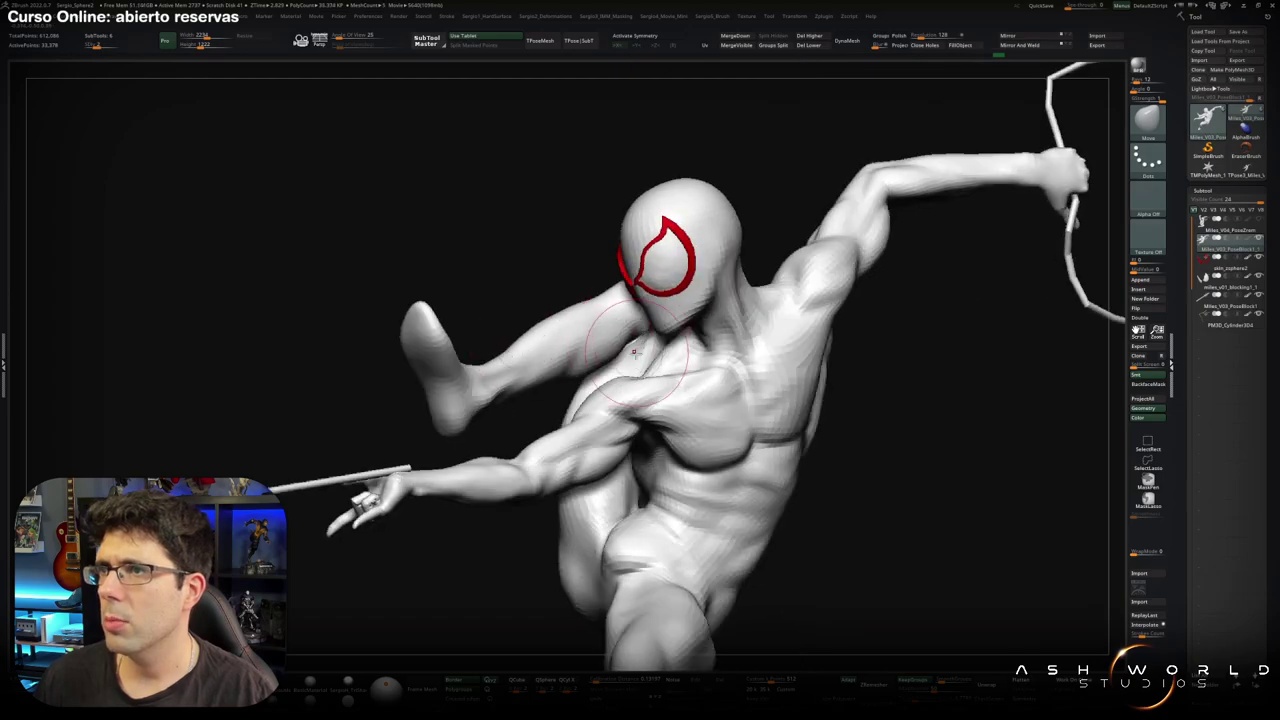
# Solo the leg subtool and orbit around the bent knee.
pyautogui.press('f')
pyautogui.keyDown('ctrl'); pyautogui.keyDown('shift'); pyautogui.click(634, 350); pyautogui.keyUp('shift'); pyautogui.keyUp('ctrl')
pyautogui.press('f')
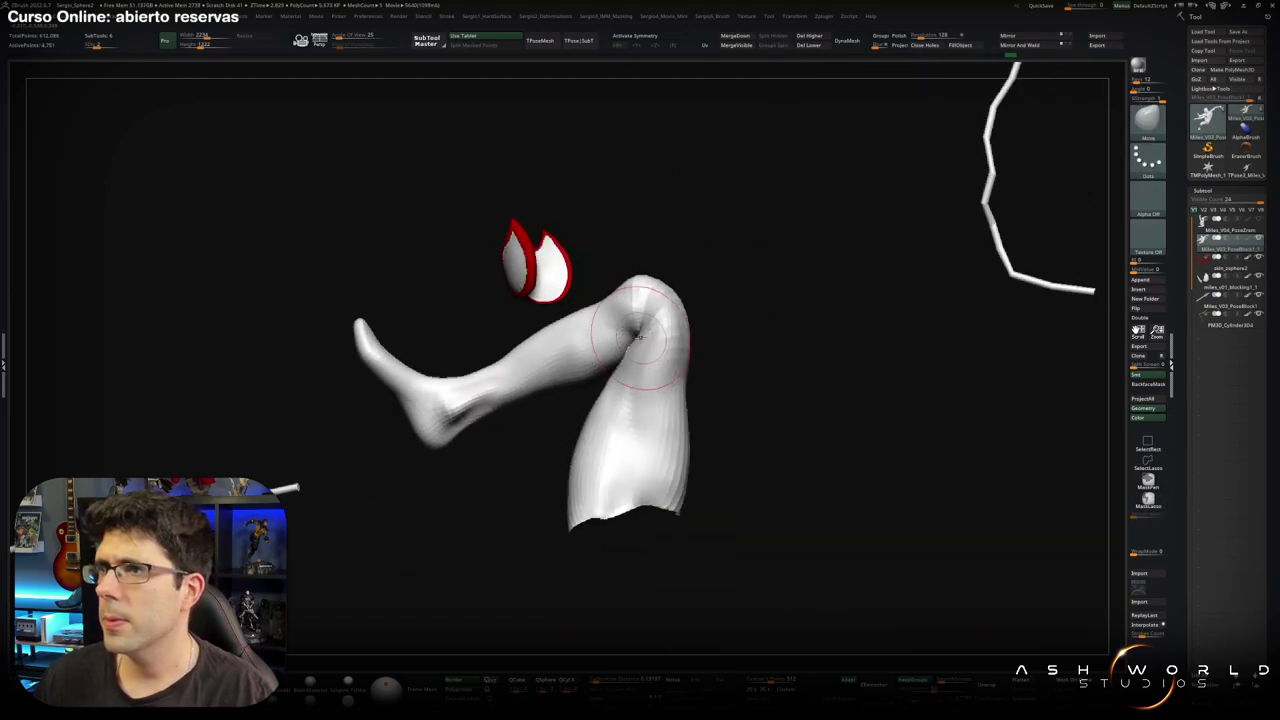
pyautogui.moveTo(636, 336); pyautogui.dragTo(618, 342, button='right')
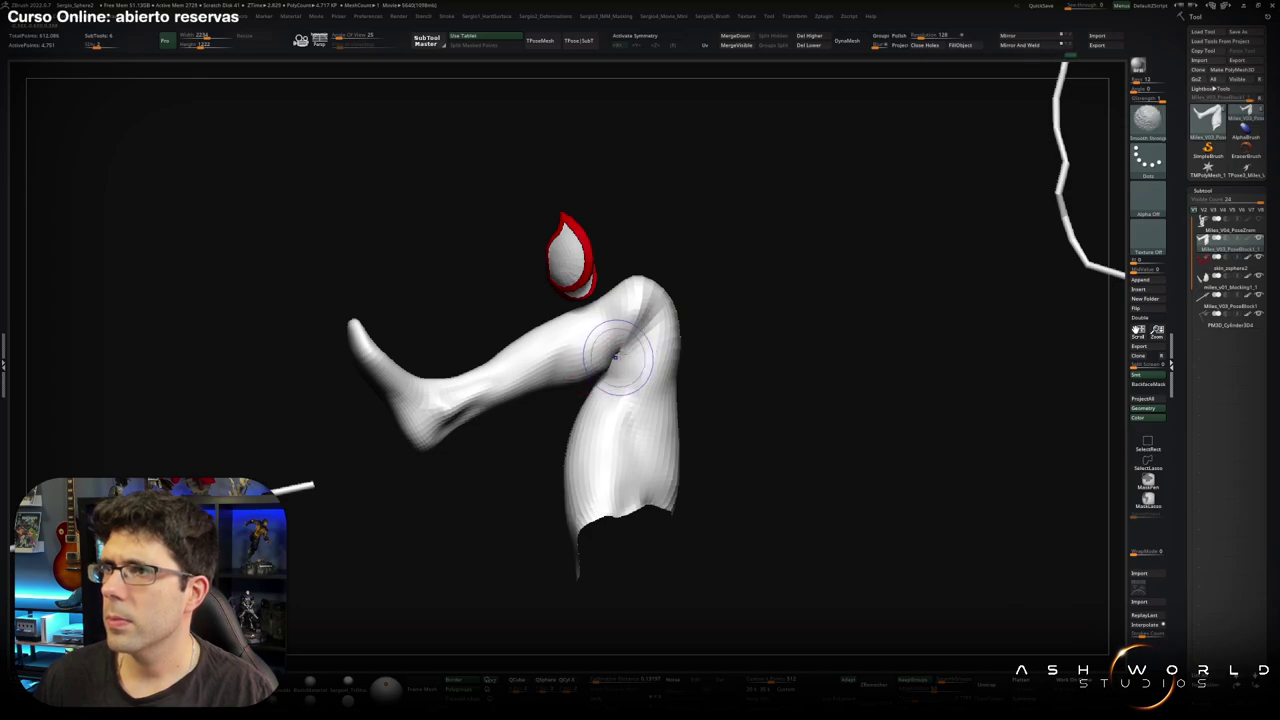
pyautogui.moveTo(614, 400)
pyautogui.mouseDown(button='right')
pyautogui.moveTo(620, 300)
pyautogui.moveTo(649, 286)
pyautogui.moveTo(604, 301)
pyautogui.mouseUp(button='right')
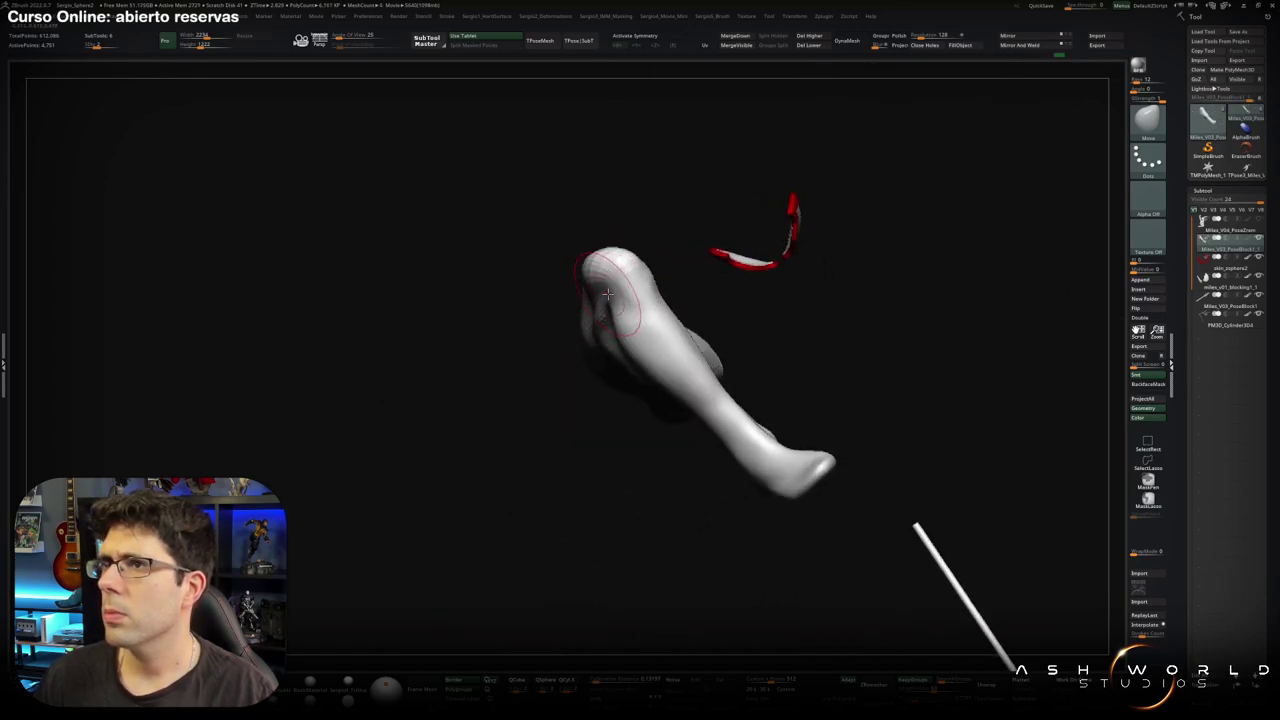
pyautogui.moveTo(599, 308); pyautogui.dragTo(601, 335, button='right')
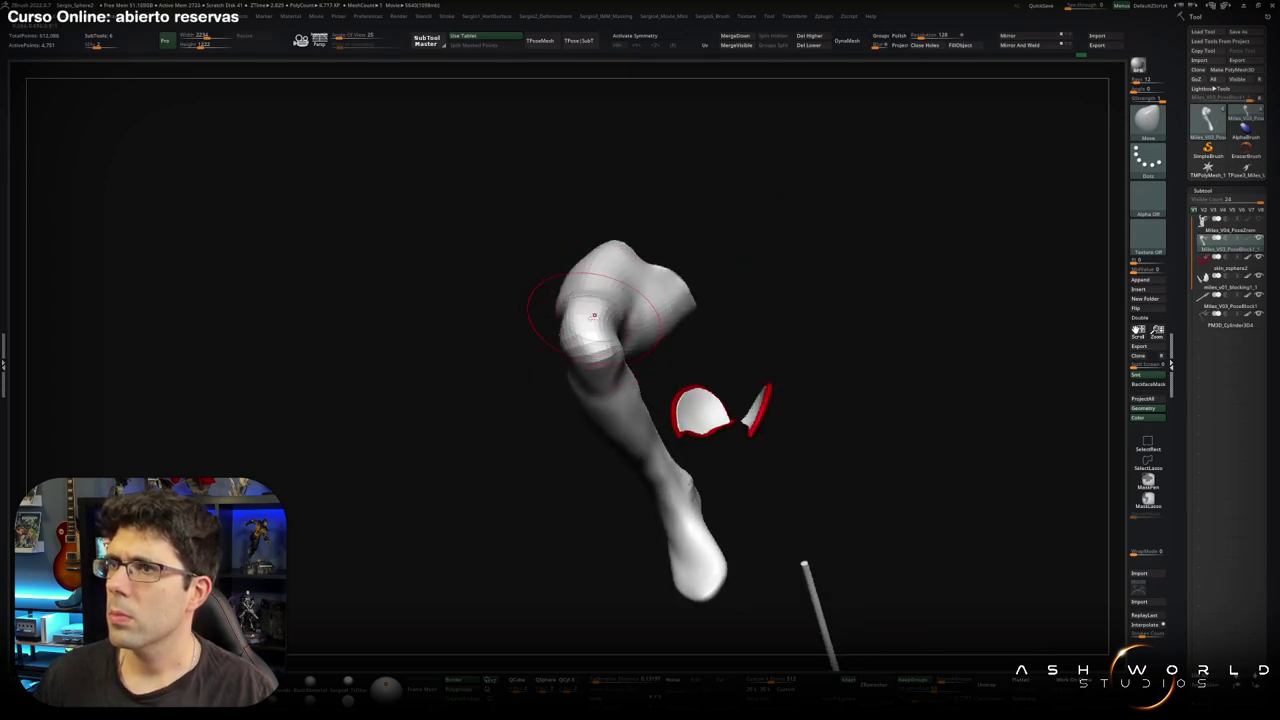
pyautogui.moveTo(594, 315)
pyautogui.mouseDown(button='right')
pyautogui.moveTo(604, 333)
pyautogui.moveTo(600, 314)
pyautogui.moveTo(650, 303)
pyautogui.moveTo(643, 284)
pyautogui.moveTo(590, 330)
pyautogui.moveTo(565, 390)
pyautogui.moveTo(623, 343)
pyautogui.moveTo(550, 346)
pyautogui.mouseUp(button='right')
# Switch brushes from Move Topologic to ClayBuildup and back to Move.
pyautogui.press('b')
pyautogui.press('m')
pyautogui.press('t')
pyautogui.press('b')
pyautogui.press('c')
pyautogui.press('b')
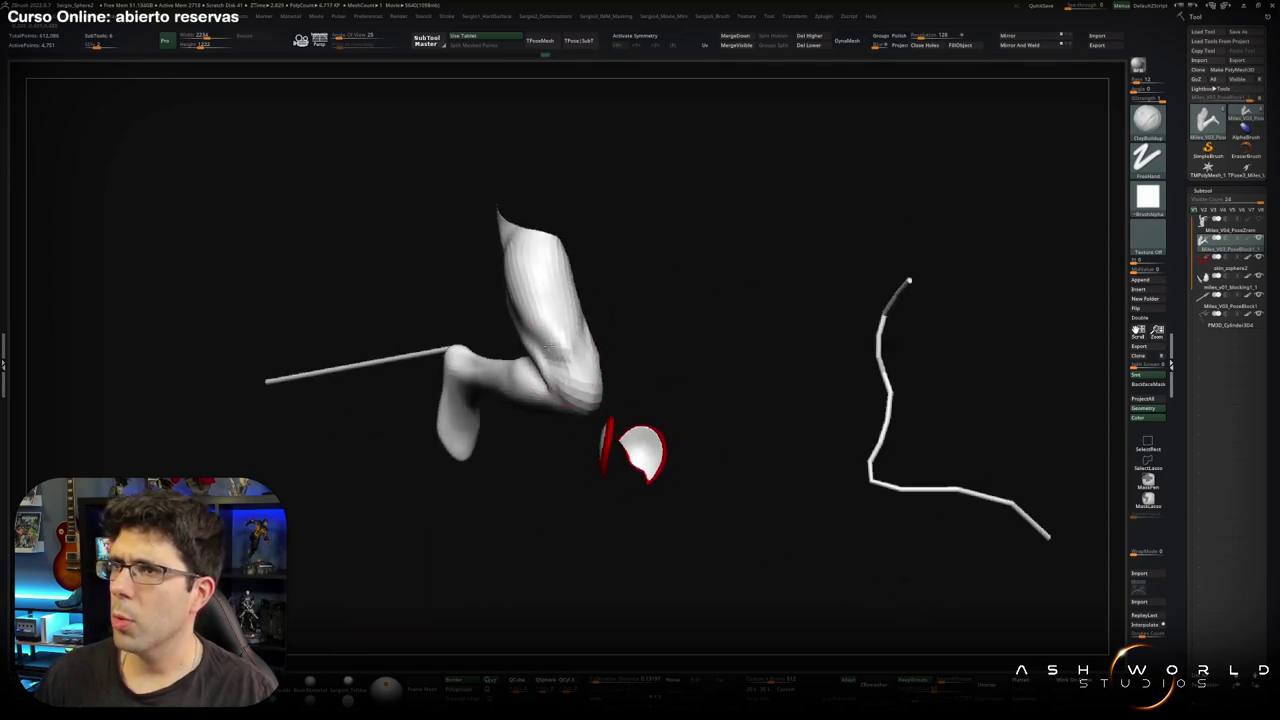
pyautogui.moveTo(527, 297)
pyautogui.mouseDown(button='right')
pyautogui.moveTo(609, 421)
pyautogui.moveTo(585, 388)
pyautogui.moveTo(553, 397)
pyautogui.moveTo(585, 385)
pyautogui.moveTo(538, 458)
pyautogui.moveTo(536, 445)
pyautogui.moveTo(641, 389)
pyautogui.moveTo(654, 397)
pyautogui.moveTo(603, 303)
pyautogui.moveTo(565, 455)
pyautogui.mouseUp(button='right')
pyautogui.press('b')
pyautogui.press('m')
pyautogui.press('v')
# Turn off Solo to show the full Spider-Man, then orbit and zoom to a front view.
pyautogui.keyDown('ctrl'); pyautogui.keyDown('shift'); pyautogui.click(654, 397); pyautogui.keyUp('shift'); pyautogui.keyUp('ctrl')
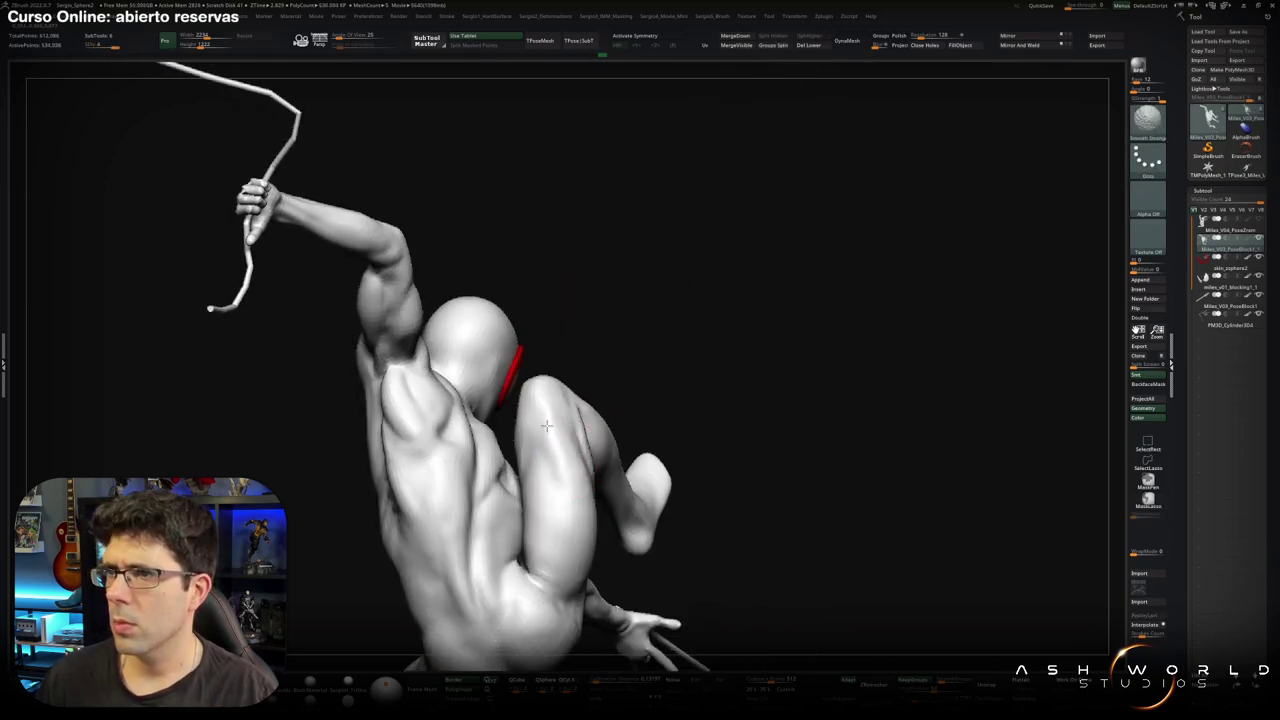
pyautogui.moveTo(560, 528)
pyautogui.mouseDown(button='right')
pyautogui.moveTo(614, 420)
pyautogui.moveTo(608, 367)
pyautogui.mouseUp(button='right')
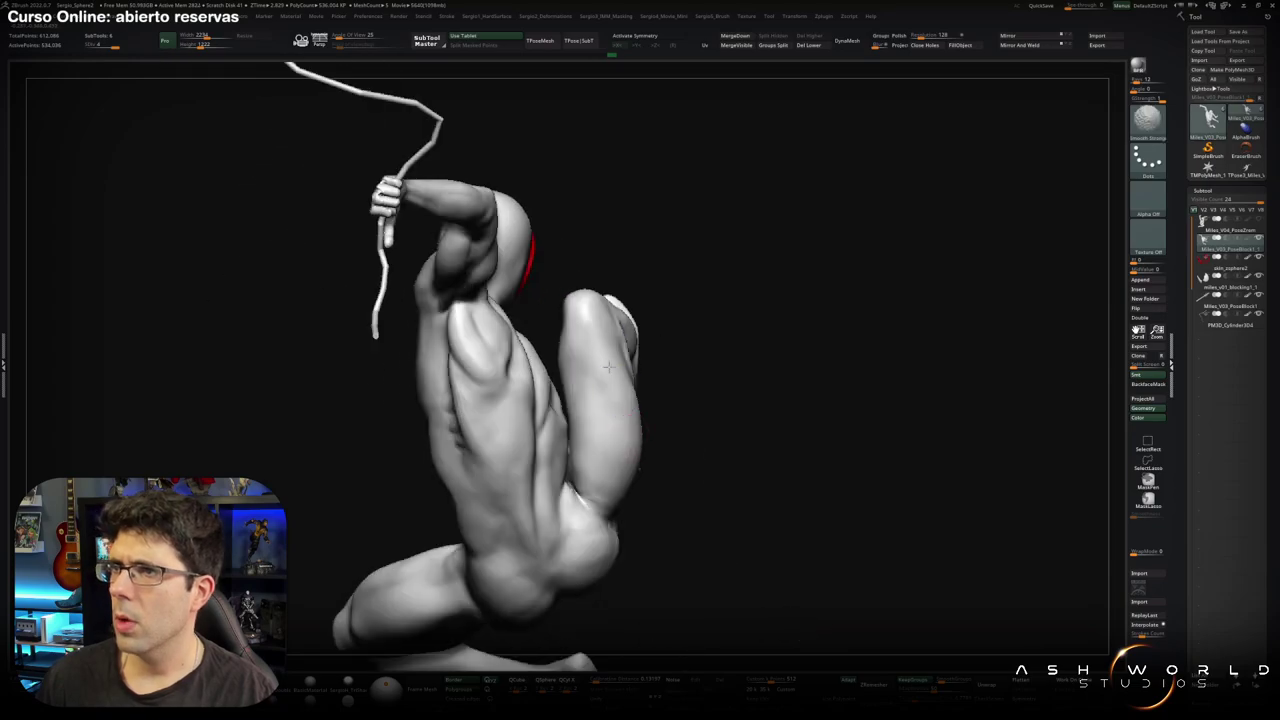
pyautogui.moveTo(596, 486)
pyautogui.mouseDown(button='right')
pyautogui.moveTo(663, 423)
pyautogui.moveTo(700, 425)
pyautogui.mouseUp(button='right')
pyautogui.moveTo(622, 524)
pyautogui.mouseDown(button='right')
pyautogui.moveTo(594, 491)
pyautogui.moveTo(706, 466)
pyautogui.moveTo(592, 483)
pyautogui.moveTo(560, 440)
pyautogui.moveTo(580, 480)
pyautogui.moveTo(516, 433)
pyautogui.moveTo(686, 374)
pyautogui.moveTo(650, 378)
pyautogui.moveTo(603, 346)
pyautogui.mouseUp(button='right')
pyautogui.moveTo(628, 289)
pyautogui.keyDown('alt'); pyautogui.mouseDown(button='right')
pyautogui.moveTo(561, 438)
pyautogui.moveTo(571, 458)
pyautogui.moveTo(580, 390)
pyautogui.mouseUp(button='right'); pyautogui.keyUp('alt')
# Pick a new brush, show polygroups with wireframe, and zoom in on the raised knee.
pyautogui.press('b')
pyautogui.click(612, 526)
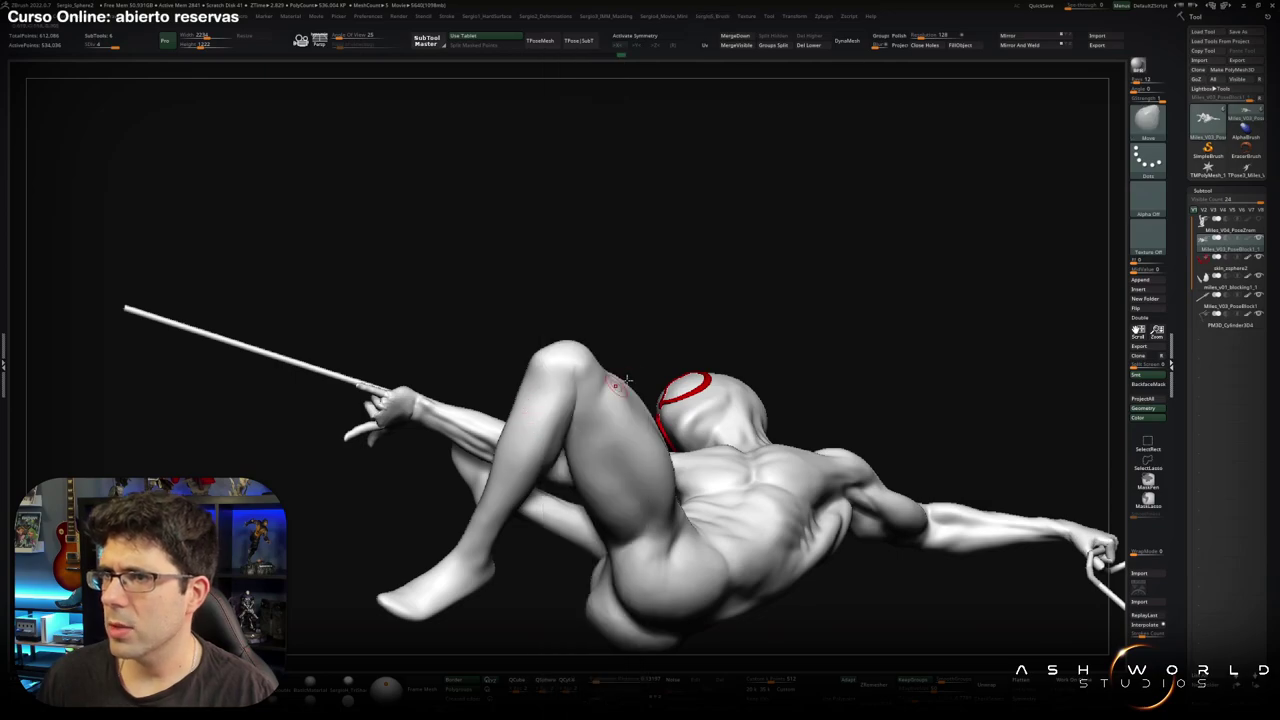
pyautogui.hotkey('shift', 'f')
pyautogui.keyDown('alt'); pyautogui.moveTo(612, 526); pyautogui.dragTo(580, 394, button='right'); pyautogui.keyUp('alt')
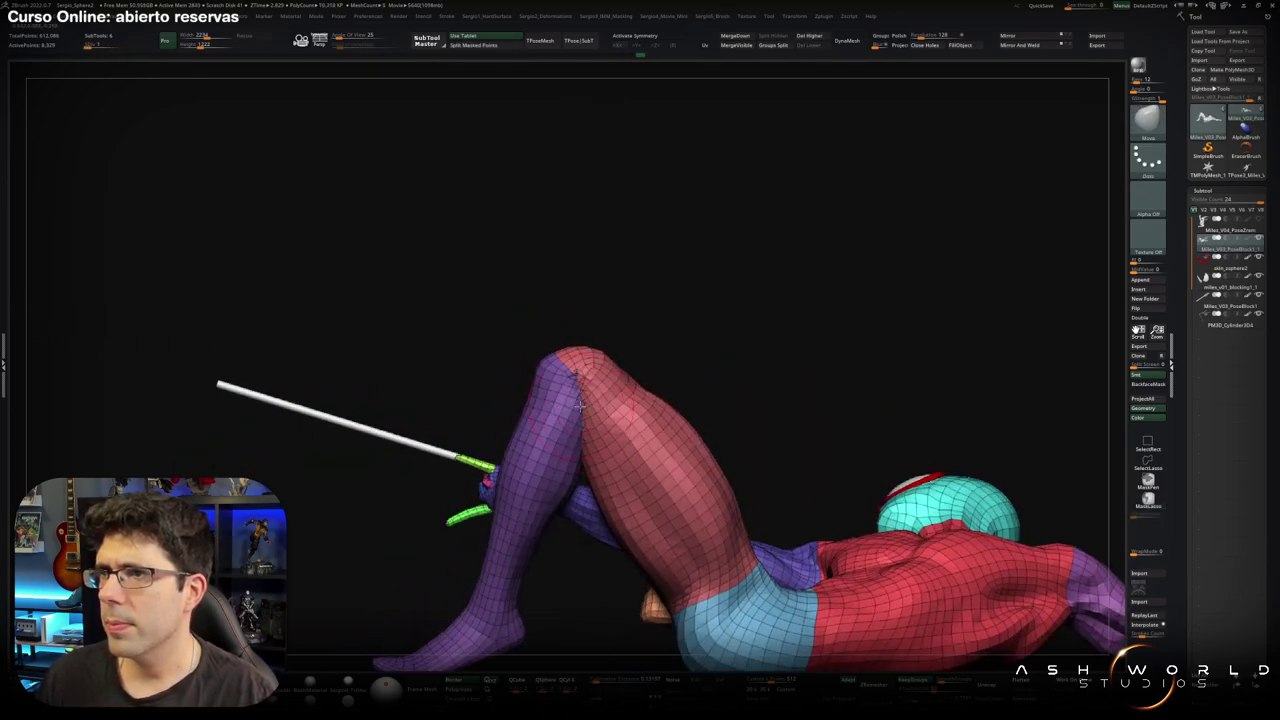
pyautogui.moveTo(537, 349)
pyautogui.mouseDown(button='right')
pyautogui.moveTo(662, 382)
pyautogui.moveTo(600, 366)
pyautogui.mouseUp(button='right')
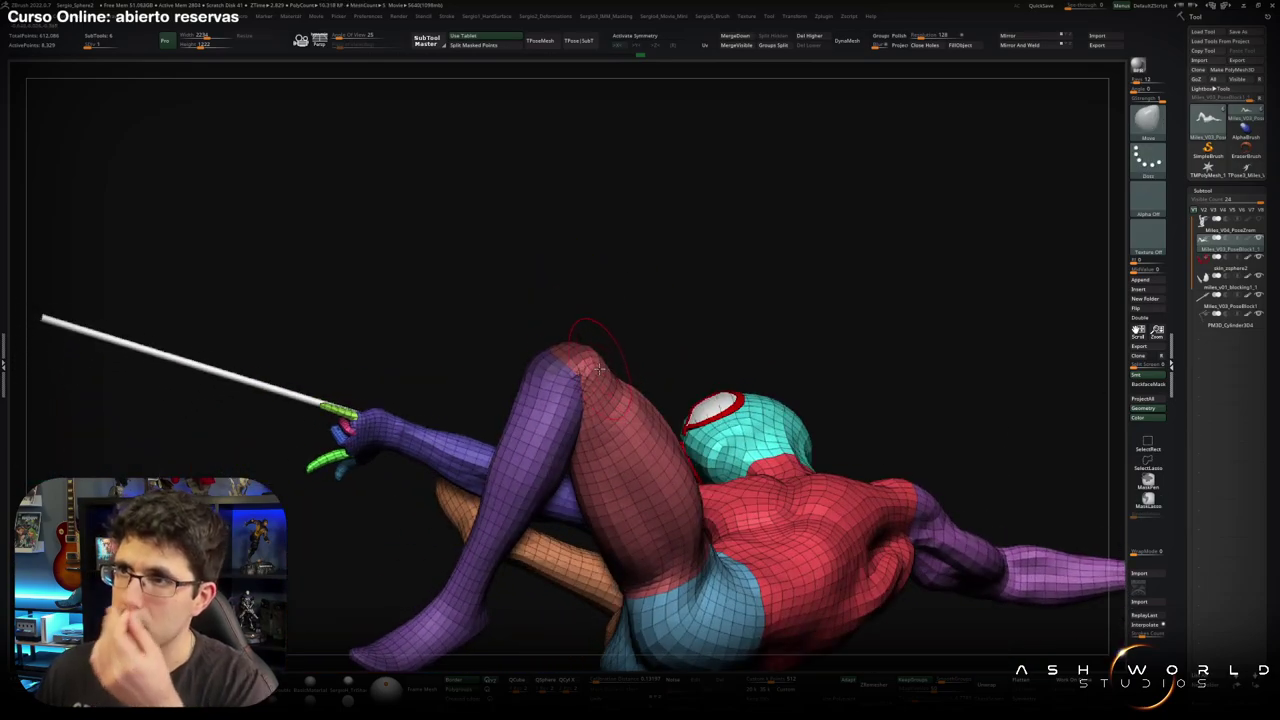
pyautogui.moveTo(626, 309); pyautogui.dragTo(604, 378, button='right')
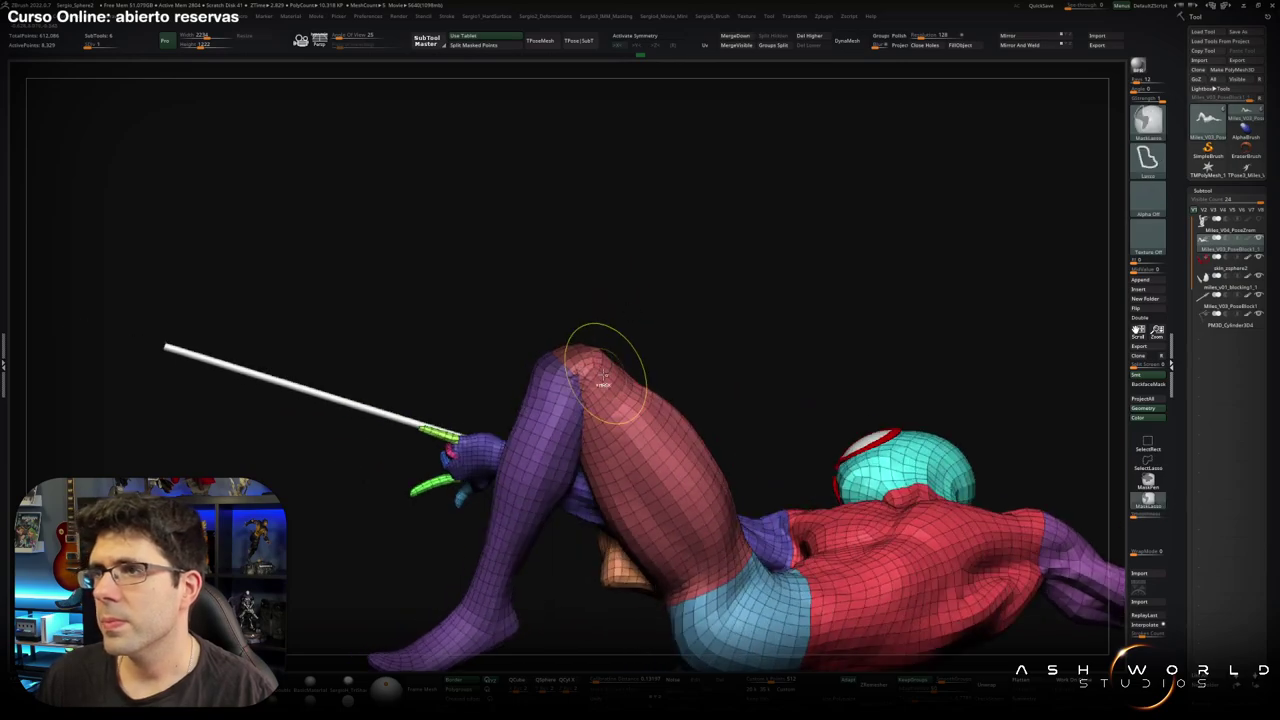
# Smooth the bent knee, then orbit to check legs, arm and head together.
pyautogui.keyDown('ctrl'); pyautogui.click(623, 343); pyautogui.keyUp('ctrl')
pyautogui.keyDown('ctrl'); pyautogui.click(657, 329); pyautogui.keyUp('ctrl')
pyautogui.moveTo(657, 329)
pyautogui.mouseDown(button='right')
pyautogui.moveTo(580, 405)
pyautogui.moveTo(583, 425)
pyautogui.moveTo(651, 420)
pyautogui.moveTo(560, 372)
pyautogui.moveTo(598, 407)
pyautogui.mouseUp(button='right')
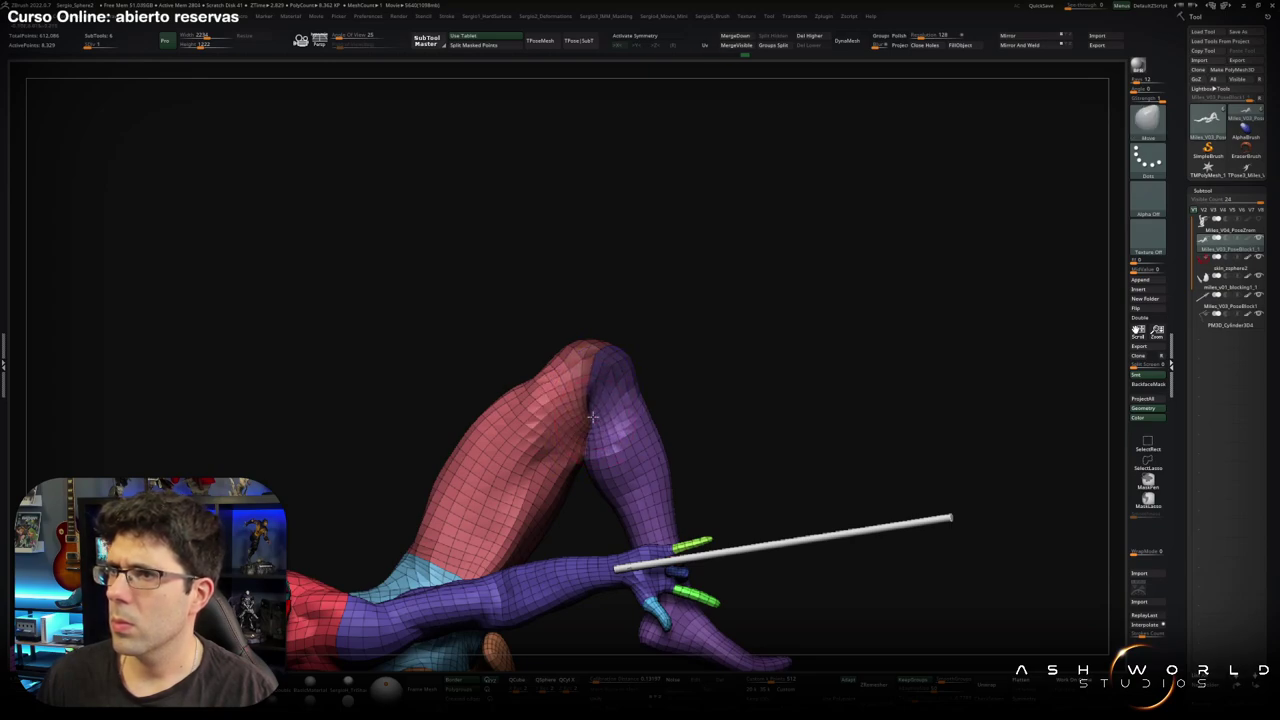
pyautogui.keyDown('shift'); pyautogui.moveTo(594, 418); pyautogui.dragTo(590, 403); pyautogui.keyUp('shift')
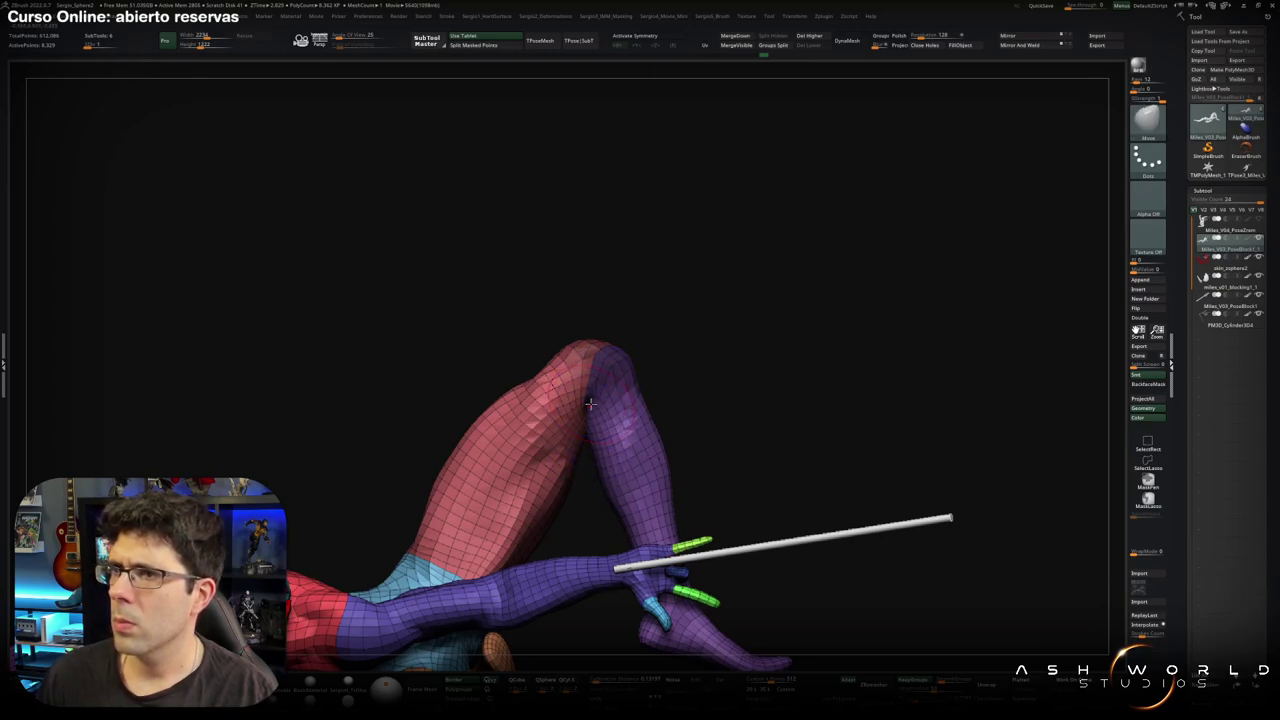
pyautogui.moveTo(591, 423)
pyautogui.mouseDown(button='right')
pyautogui.moveTo(605, 415)
pyautogui.moveTo(592, 403)
pyautogui.moveTo(632, 387)
pyautogui.moveTo(662, 411)
pyautogui.moveTo(615, 402)
pyautogui.moveTo(586, 366)
pyautogui.mouseUp(button='right')
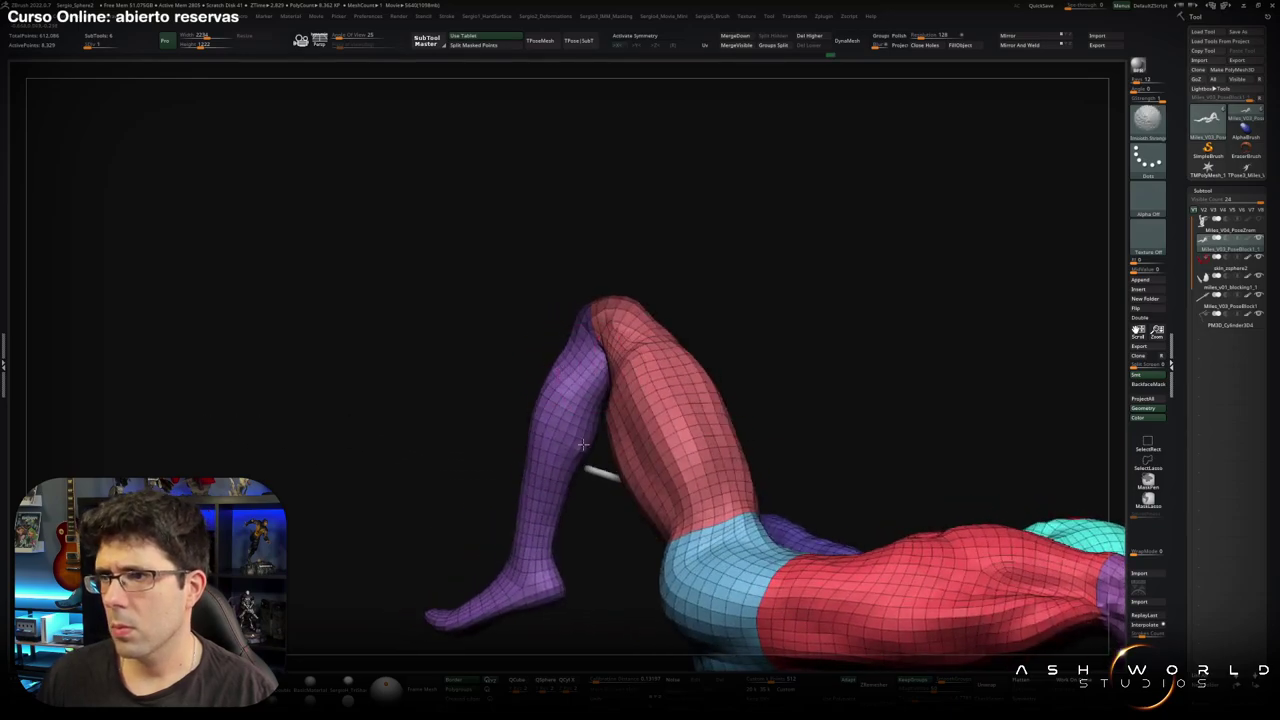
pyautogui.moveTo(583, 444)
pyautogui.mouseDown(button='right')
pyautogui.moveTo(662, 355)
pyautogui.moveTo(600, 398)
pyautogui.moveTo(620, 409)
pyautogui.moveTo(636, 397)
pyautogui.moveTo(540, 352)
pyautogui.moveTo(553, 375)
pyautogui.moveTo(660, 337)
pyautogui.moveTo(680, 411)
pyautogui.moveTo(655, 457)
pyautogui.mouseUp(button='right')
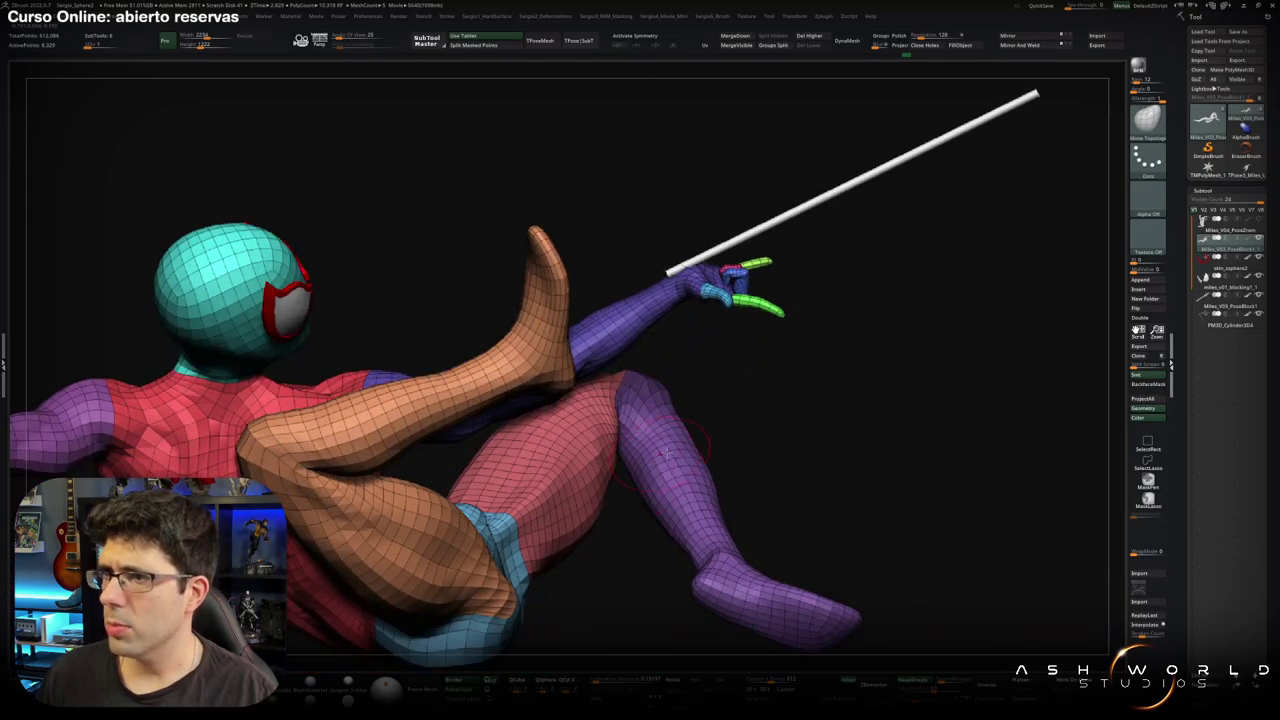
# Switch brushes, orbit around the figure, and turn off the polygroup colours and wireframe.
pyautogui.press('w')
pyautogui.press('q')
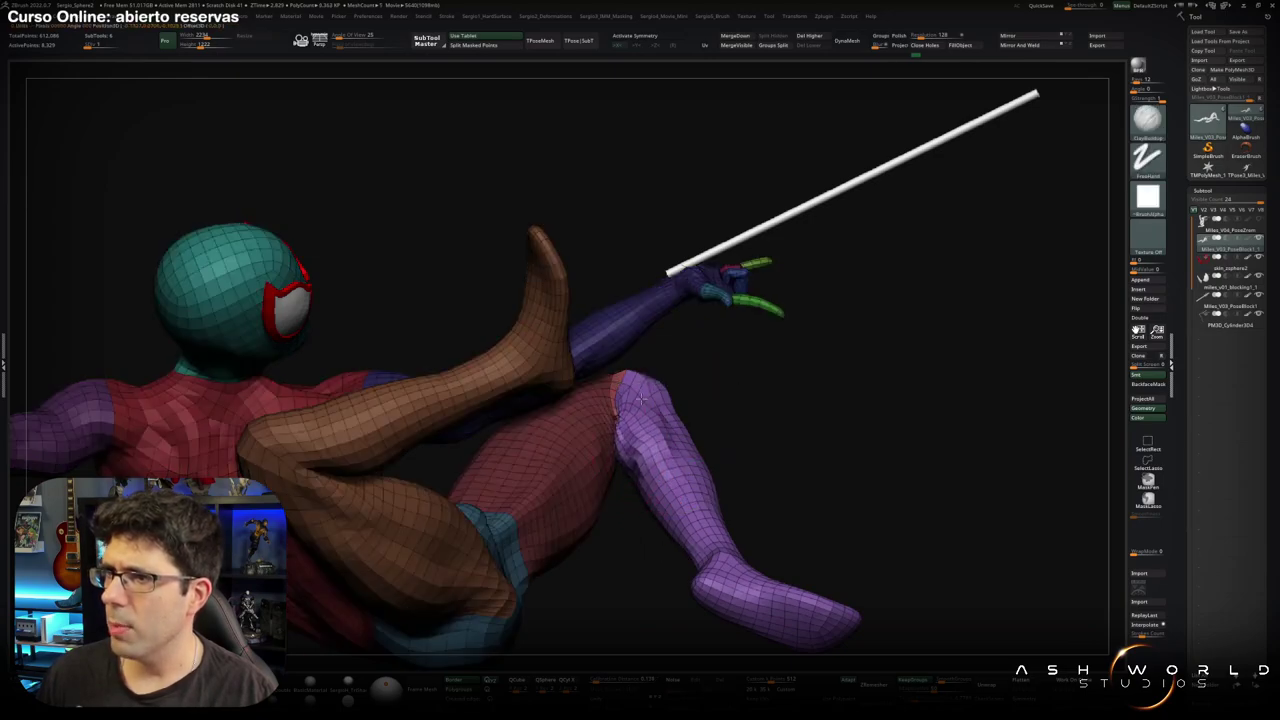
pyautogui.moveTo(653, 435)
pyautogui.mouseDown(button='right')
pyautogui.moveTo(680, 413)
pyautogui.moveTo(655, 465)
pyautogui.moveTo(707, 397)
pyautogui.moveTo(677, 400)
pyautogui.moveTo(718, 402)
pyautogui.mouseUp(button='right')
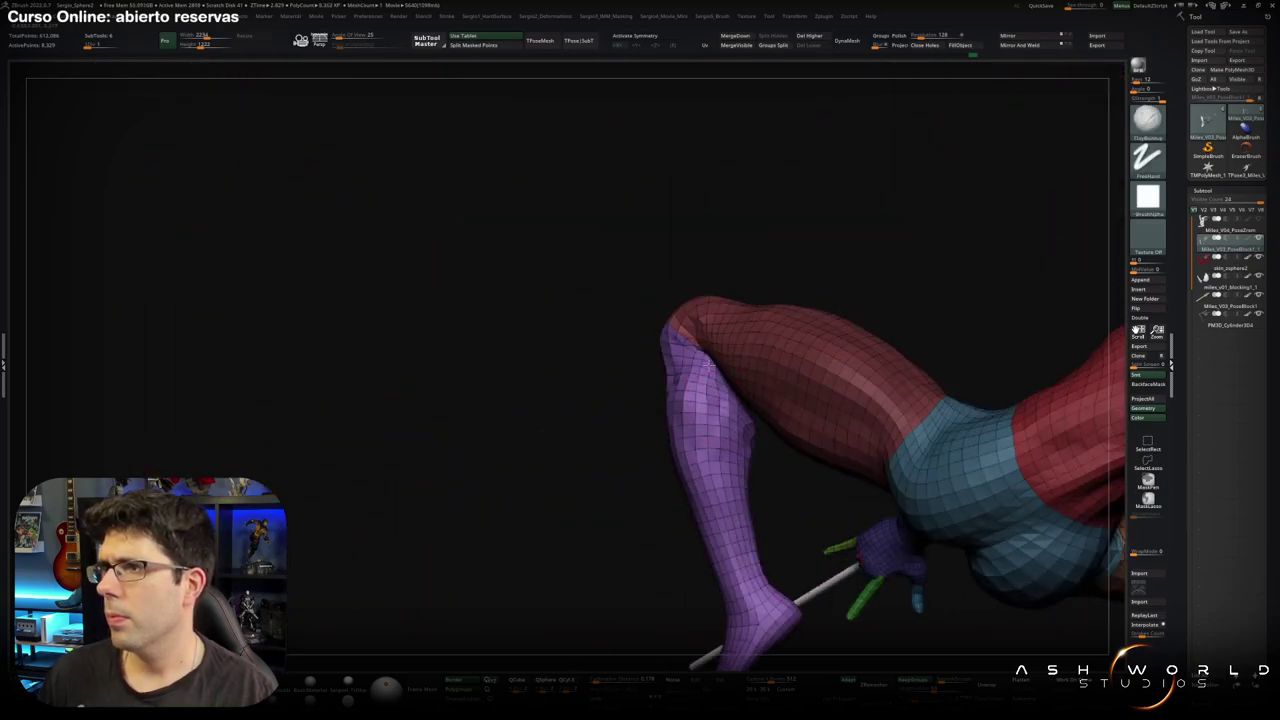
pyautogui.press('shift')
pyautogui.moveTo(679, 447); pyautogui.dragTo(643, 377, button='right')
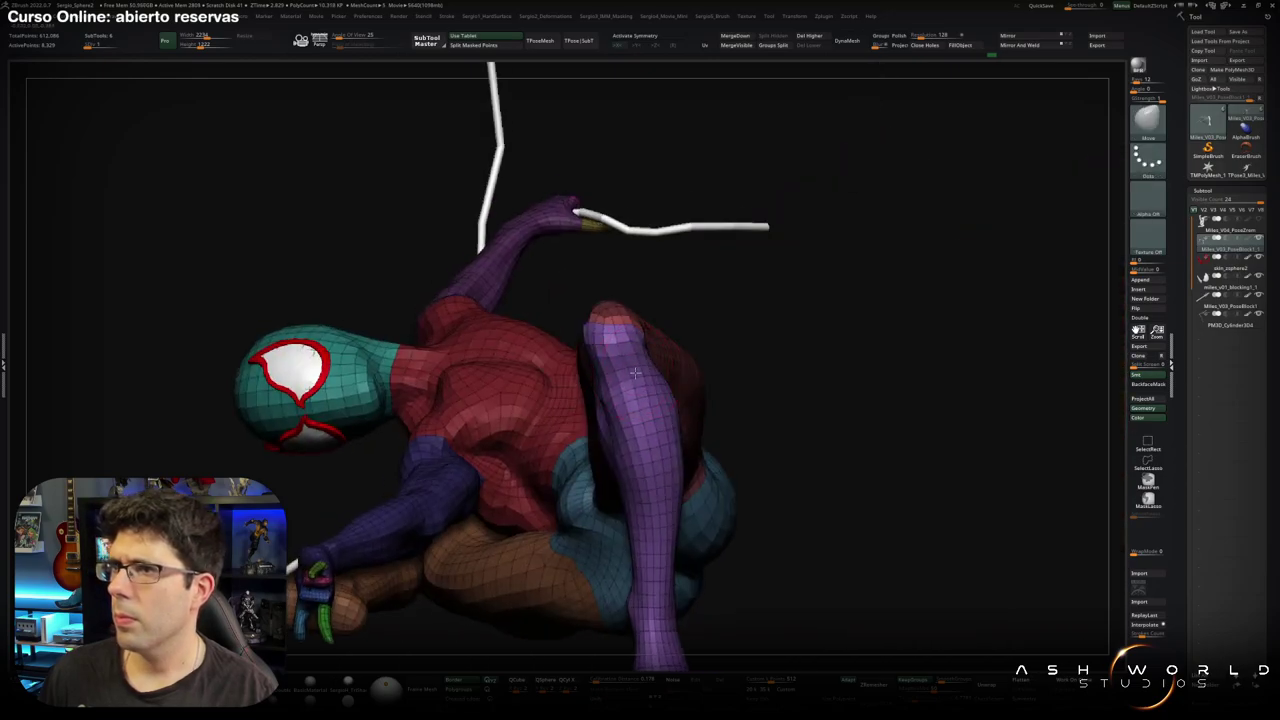
pyautogui.moveTo(666, 409)
pyautogui.mouseDown(button='right')
pyautogui.moveTo(658, 425)
pyautogui.moveTo(645, 385)
pyautogui.moveTo(668, 392)
pyautogui.moveTo(664, 422)
pyautogui.moveTo(683, 431)
pyautogui.moveTo(672, 412)
pyautogui.moveTo(511, 418)
pyautogui.moveTo(563, 300)
pyautogui.moveTo(586, 449)
pyautogui.moveTo(548, 360)
pyautogui.moveTo(590, 353)
pyautogui.mouseUp(button='right')
pyautogui.hotkey('shift', 'f')
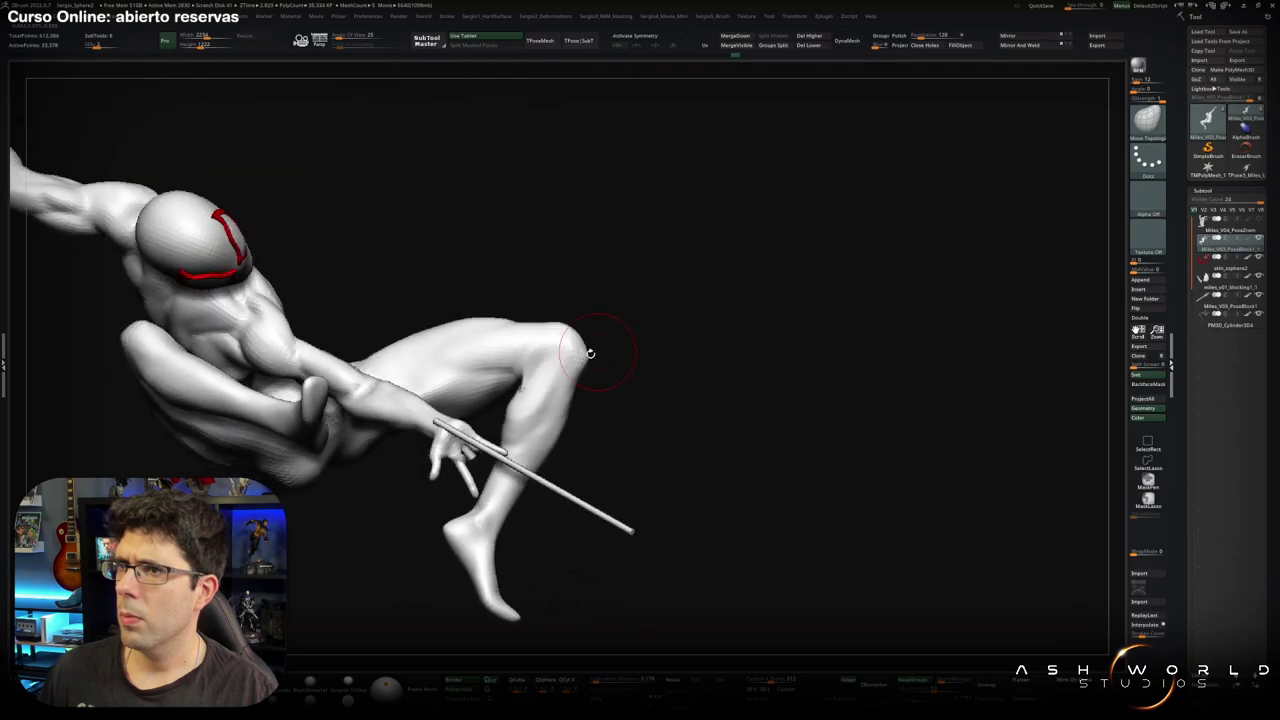
# Orbit the reclining figure to examine the bent leg and knee.
pyautogui.moveTo(587, 390)
pyautogui.mouseDown()
pyautogui.moveTo(509, 344)
pyautogui.moveTo(530, 315)
pyautogui.mouseUp()
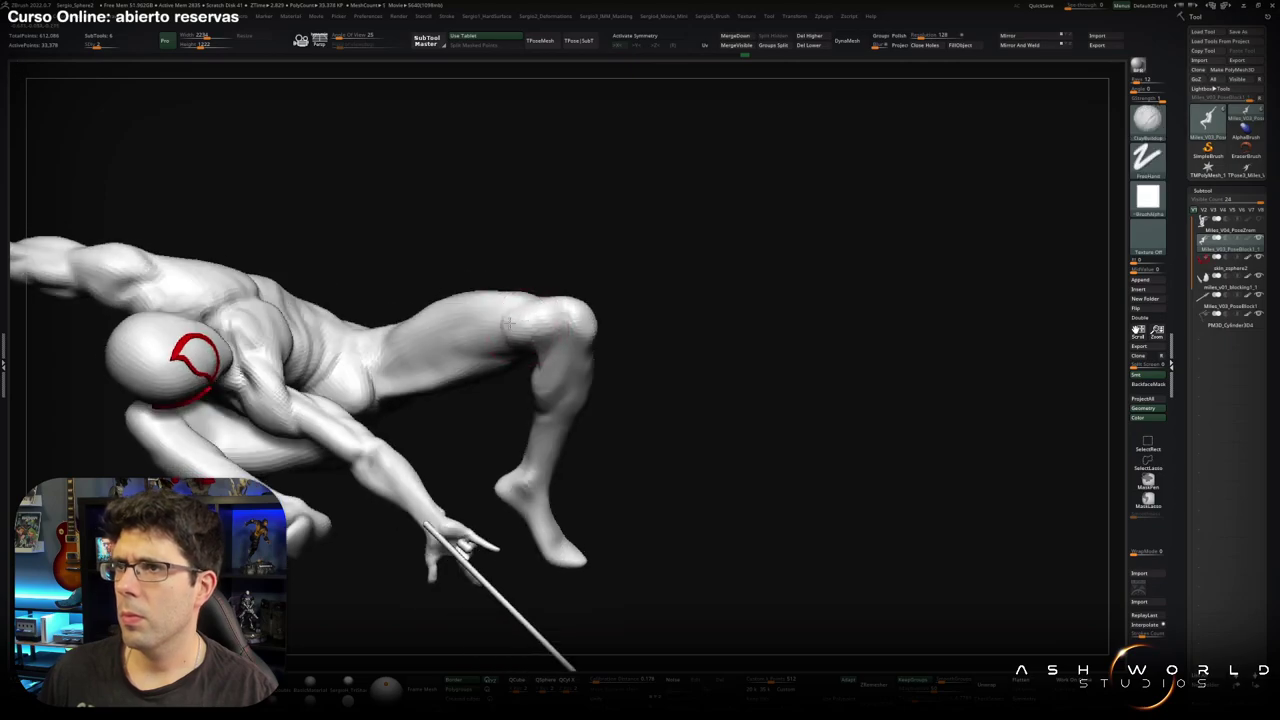
pyautogui.moveTo(495, 323)
pyautogui.mouseDown()
pyautogui.moveTo(531, 383)
pyautogui.moveTo(546, 373)
pyautogui.mouseUp()
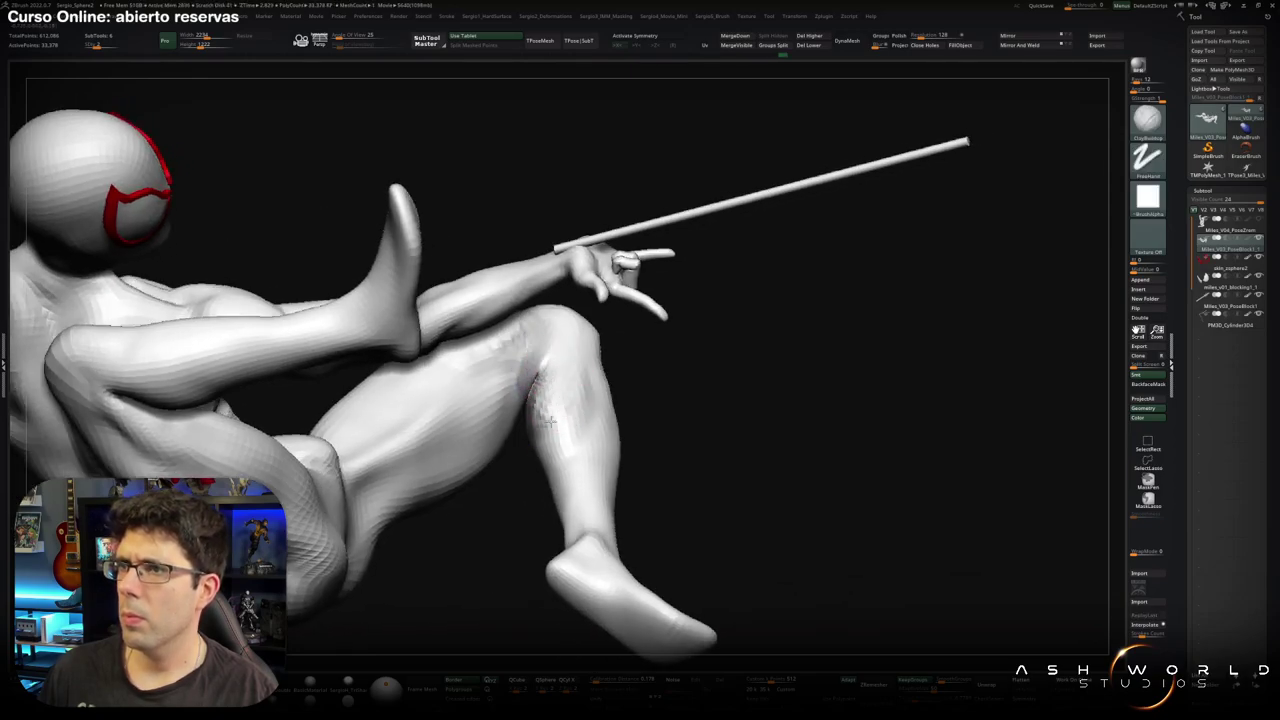
pyautogui.moveTo(549, 421); pyautogui.dragTo(516, 380)
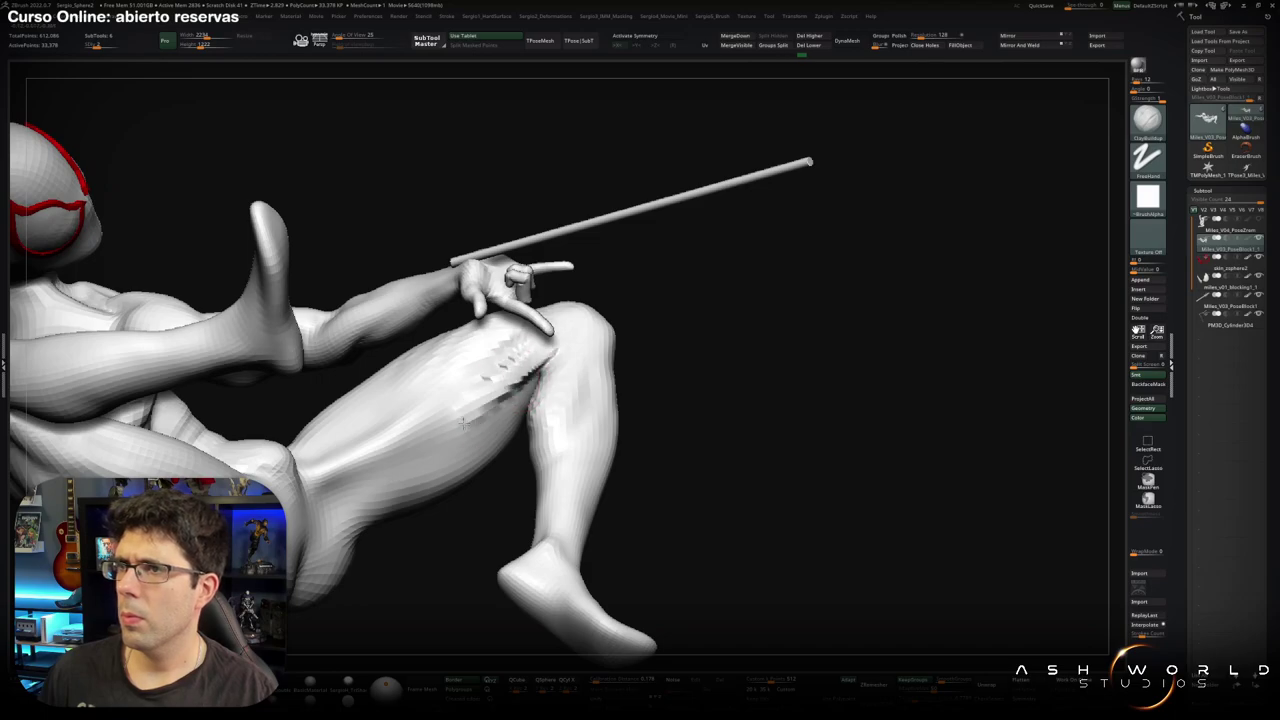
pyautogui.moveTo(463, 424)
pyautogui.mouseDown()
pyautogui.moveTo(545, 354)
pyautogui.moveTo(503, 446)
pyautogui.mouseUp()
# Choose the Smooth brush and orbit to view the figure from behind.
pyautogui.press('b')
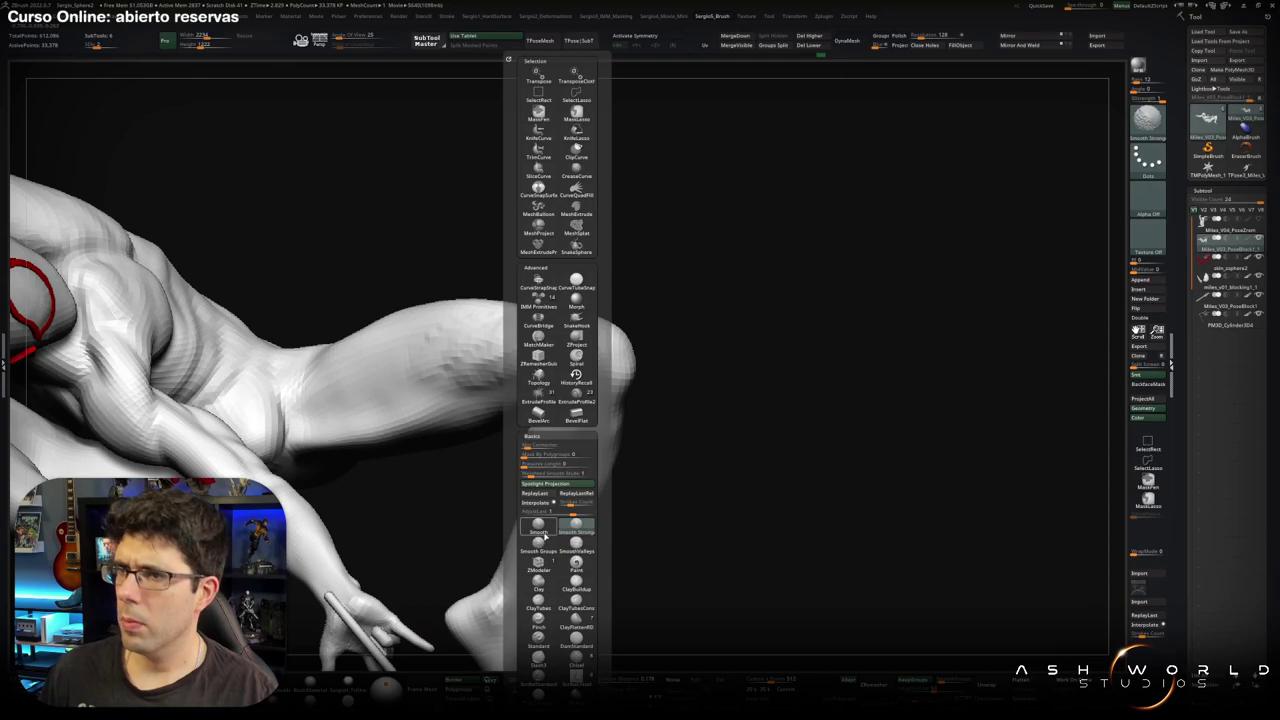
pyautogui.click(540, 530)
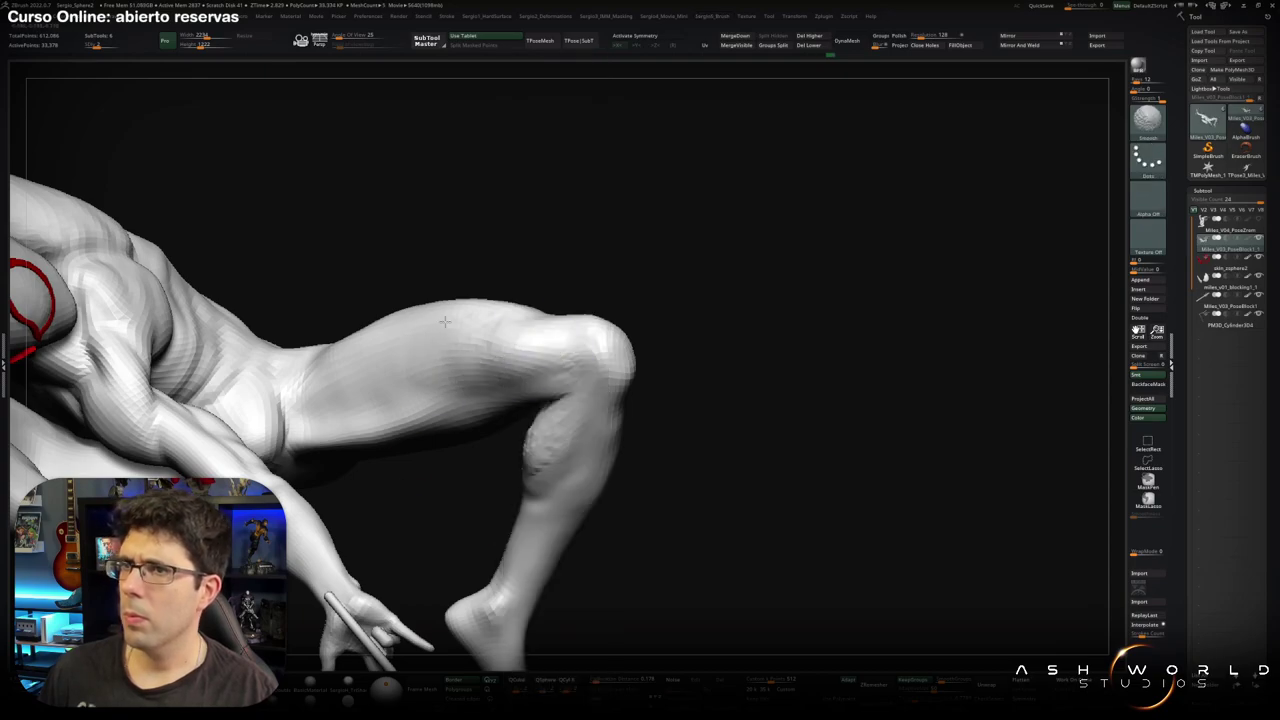
pyautogui.moveTo(445, 321)
pyautogui.mouseDown()
pyautogui.moveTo(528, 423)
pyautogui.moveTo(540, 402)
pyautogui.mouseUp()
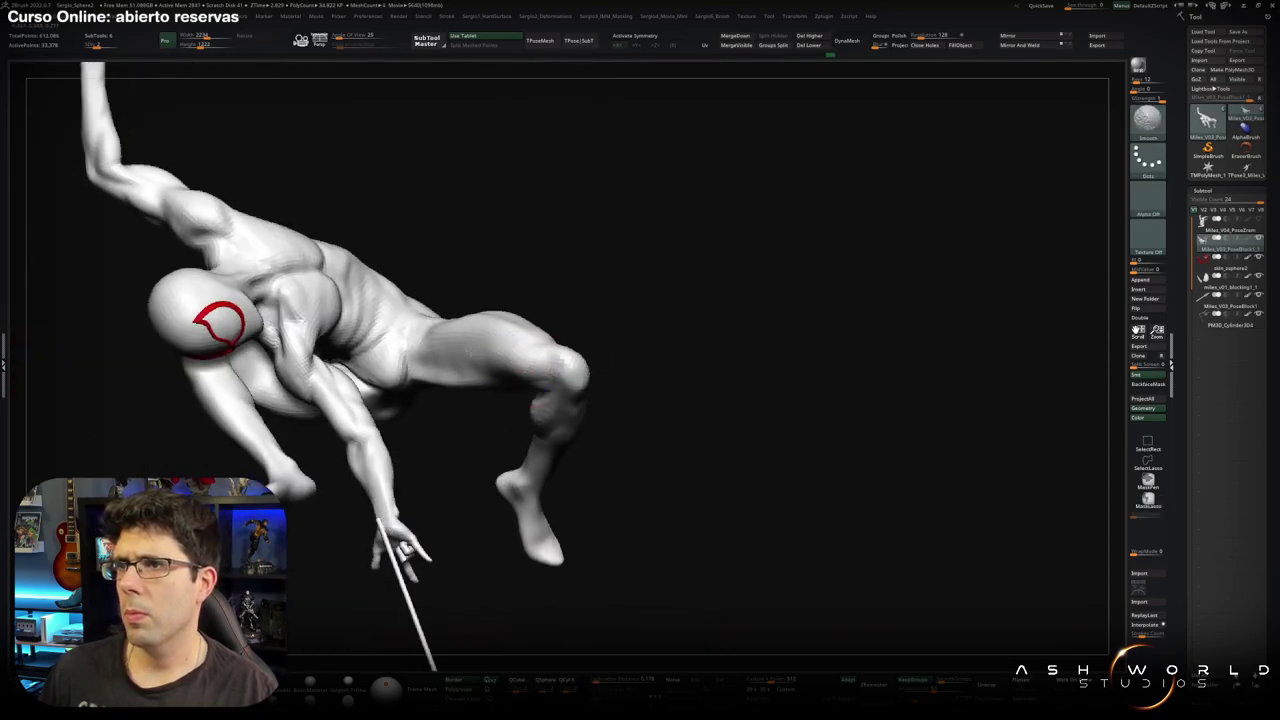
pyautogui.moveTo(472, 338); pyautogui.dragTo(509, 303)
pyautogui.moveTo(517, 437); pyautogui.dragTo(455, 456)
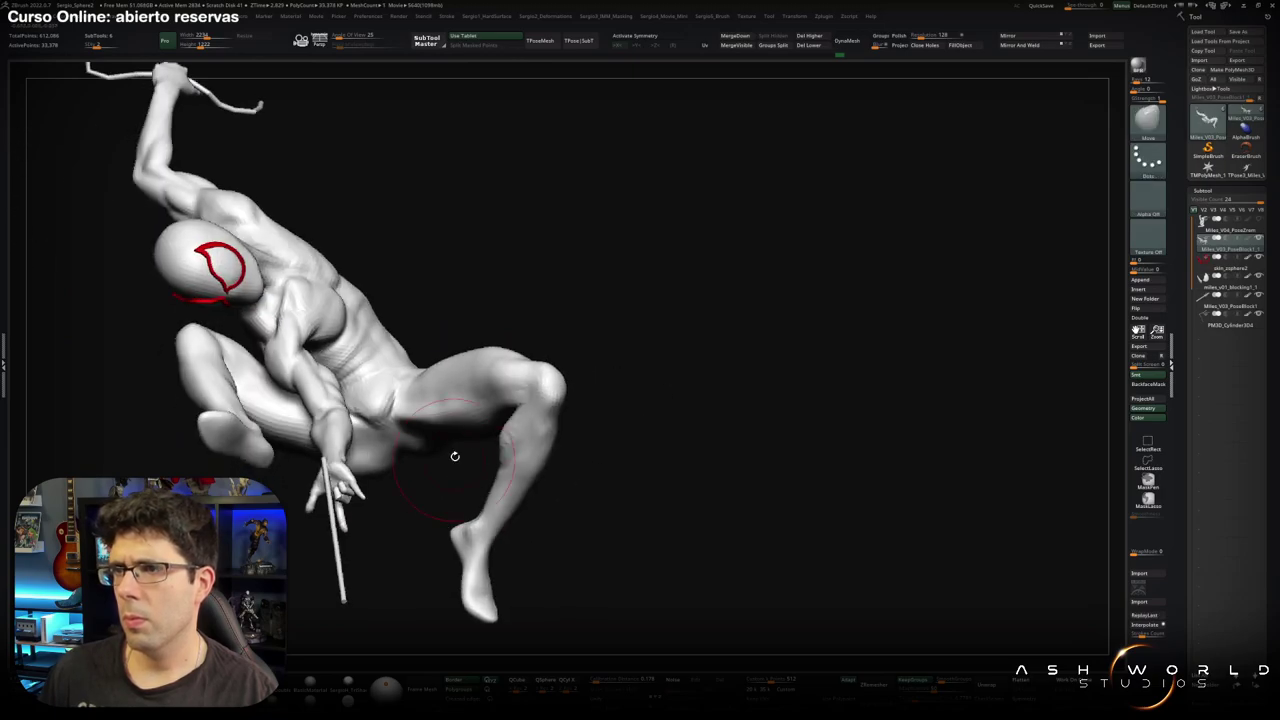
pyautogui.moveTo(540, 356); pyautogui.dragTo(457, 371)
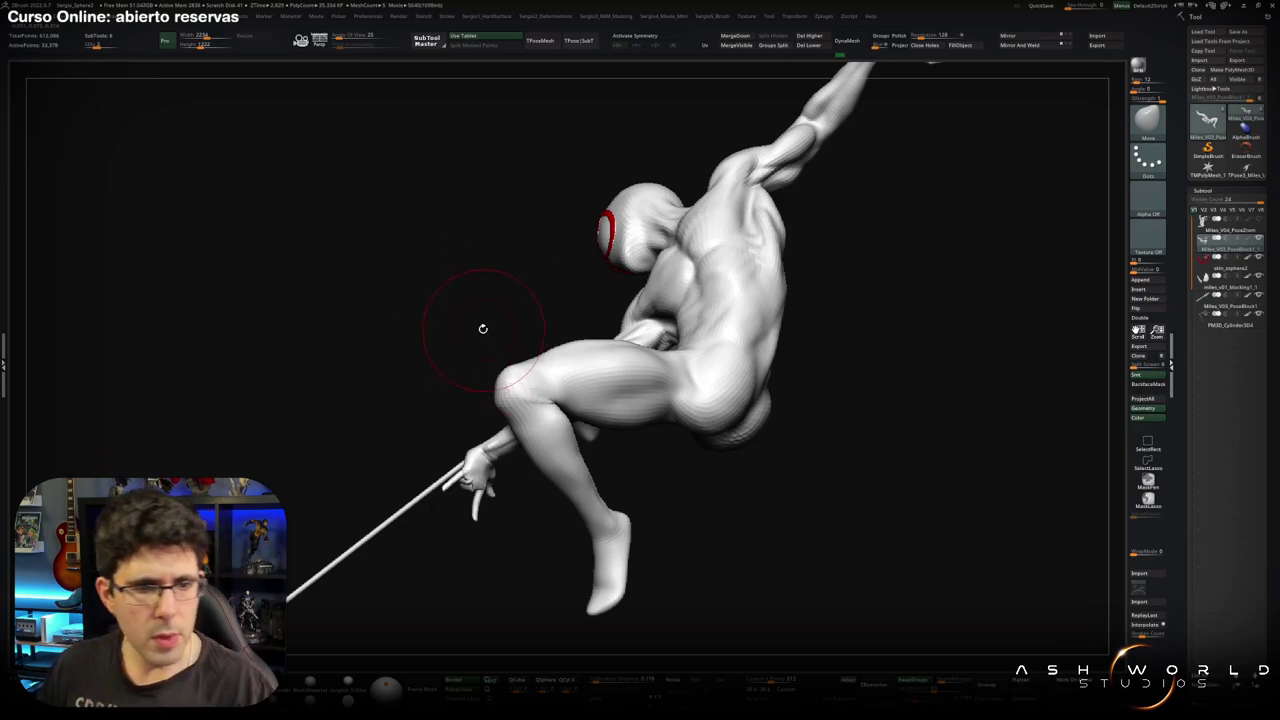
pyautogui.moveTo(503, 354); pyautogui.dragTo(522, 378)
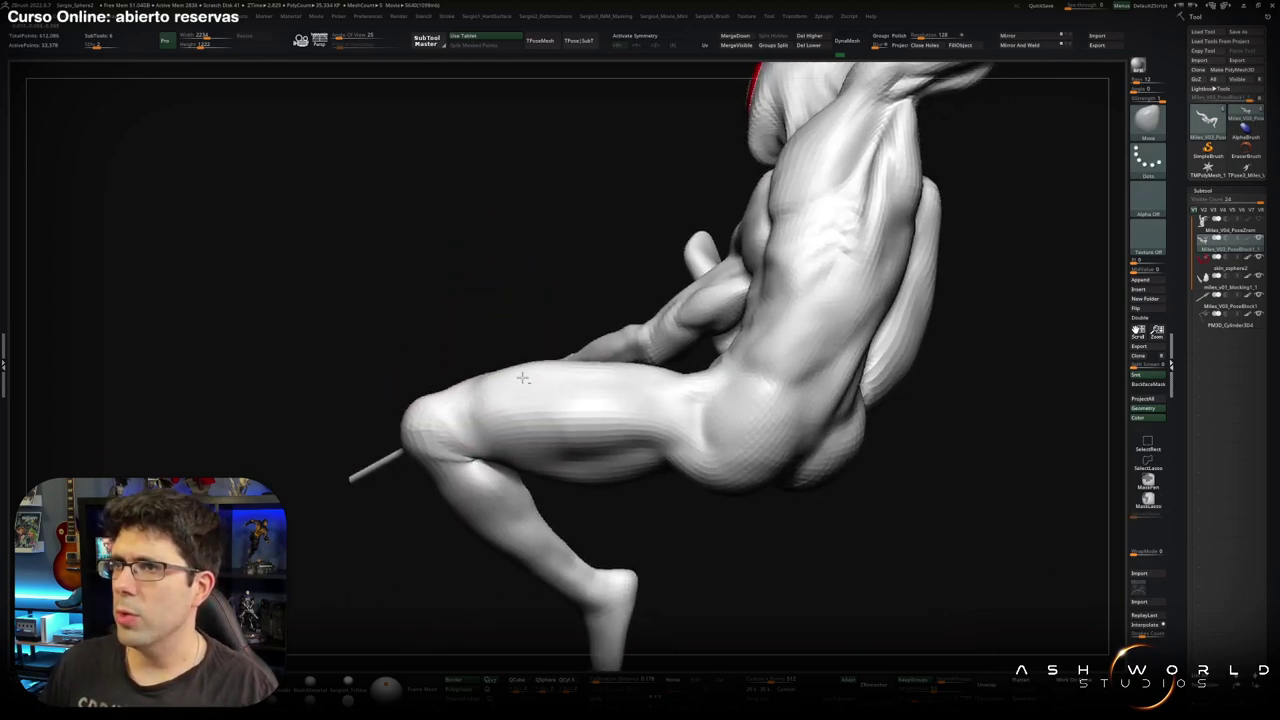
pyautogui.moveTo(543, 400); pyautogui.dragTo(493, 394, button='right')
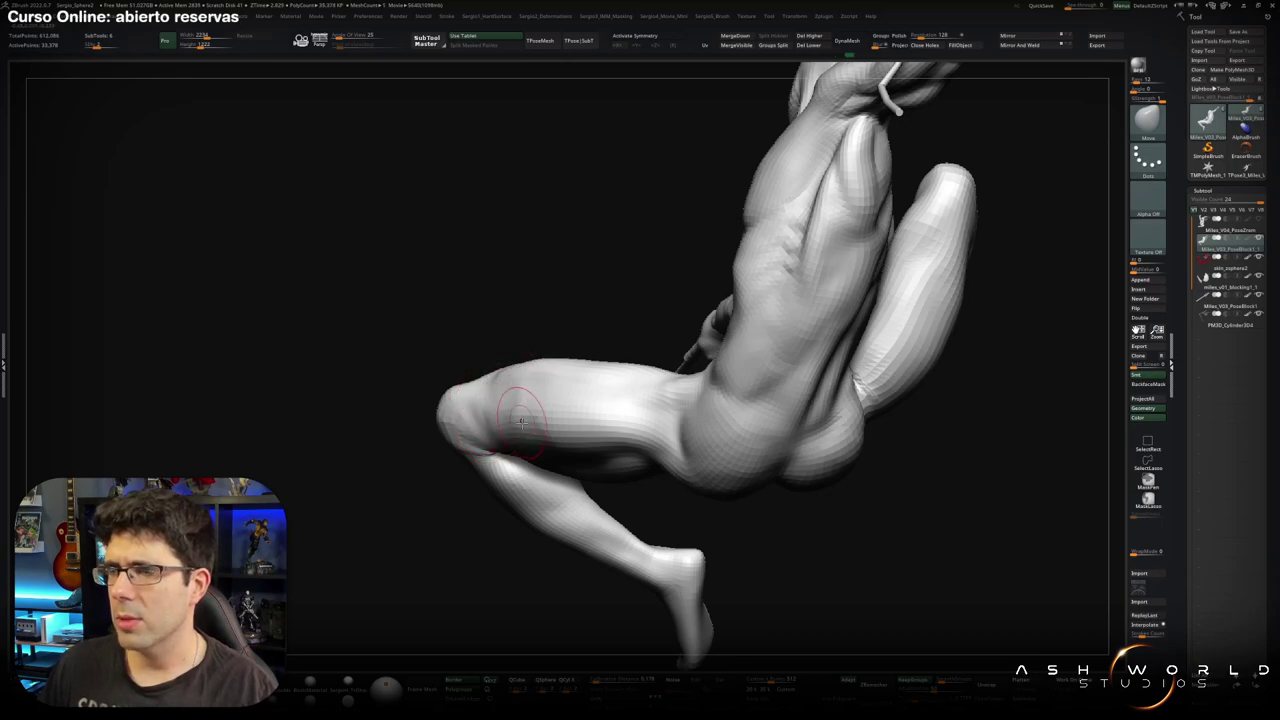
pyautogui.keyDown('shift'); pyautogui.moveTo(521, 421); pyautogui.dragTo(470, 410, button='right'); pyautogui.keyUp('shift')
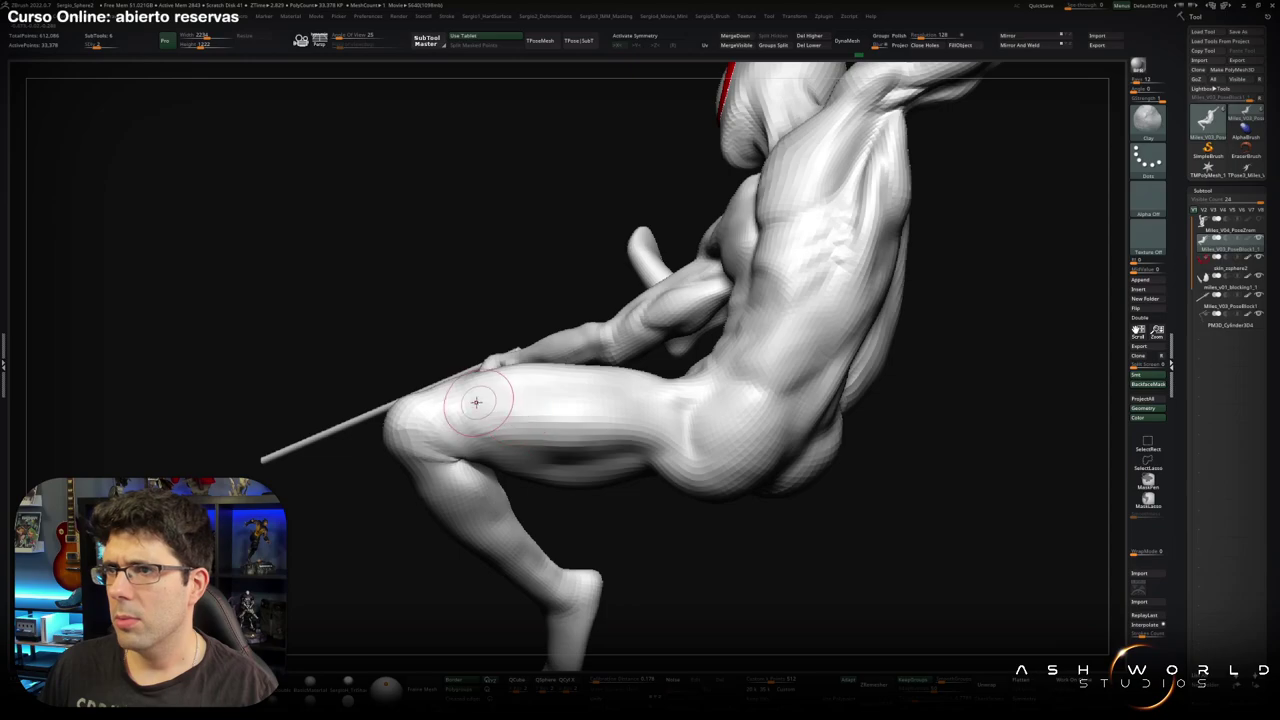
pyautogui.moveTo(595, 440); pyautogui.dragTo(566, 429, button='right')
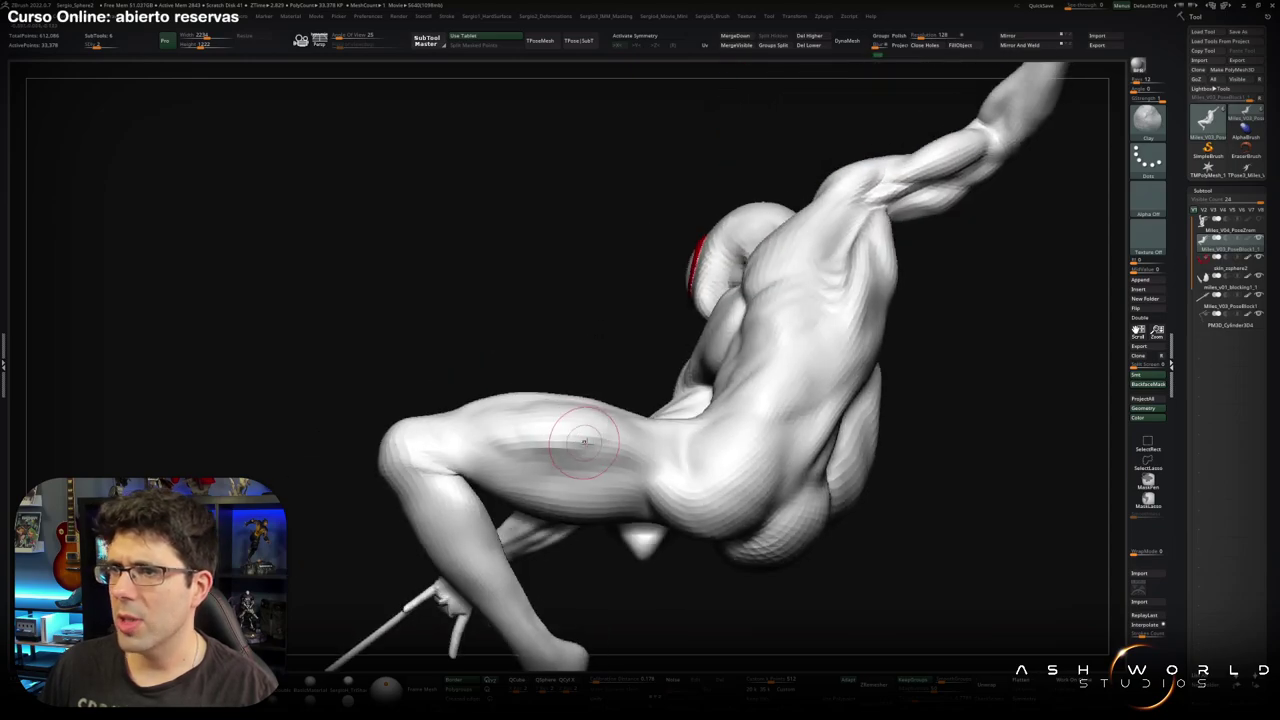
# Shift-smooth the thigh and knee of the raised leg while turning it.
pyautogui.press('shift')
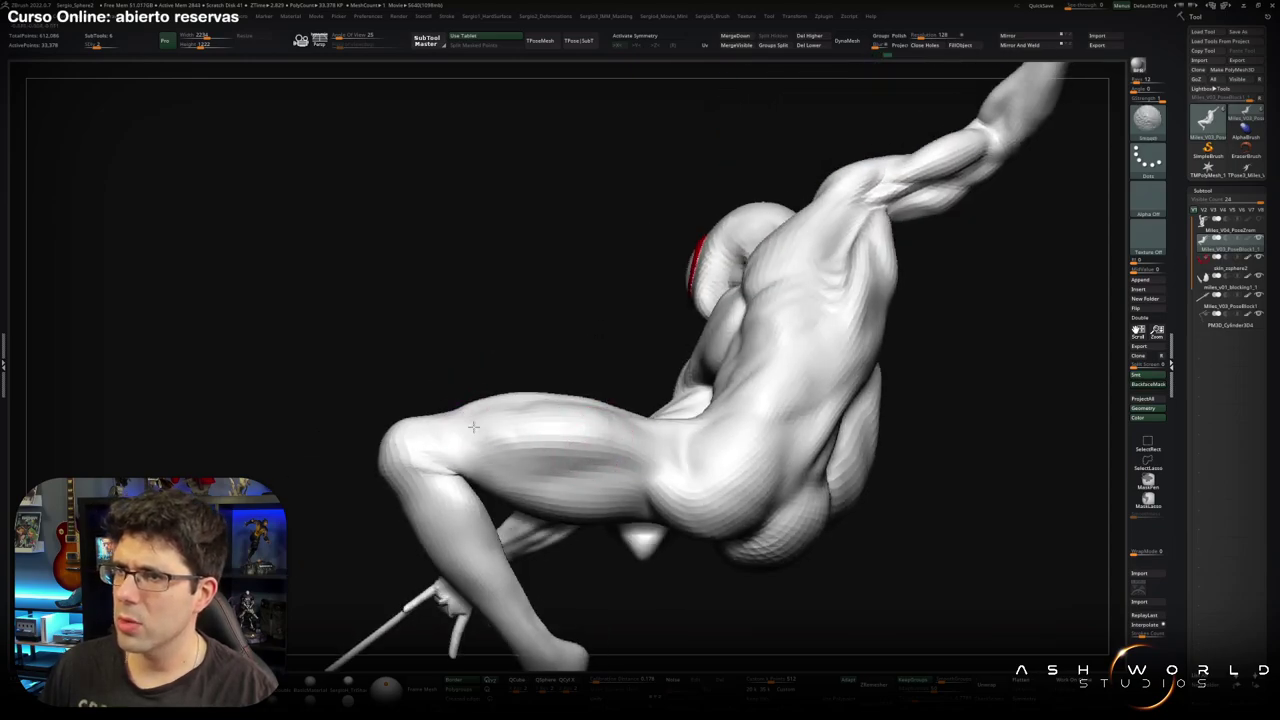
pyautogui.moveTo(514, 443)
pyautogui.mouseDown(button='right')
pyautogui.moveTo(490, 445)
pyautogui.moveTo(457, 487)
pyautogui.moveTo(474, 467)
pyautogui.mouseUp(button='right')
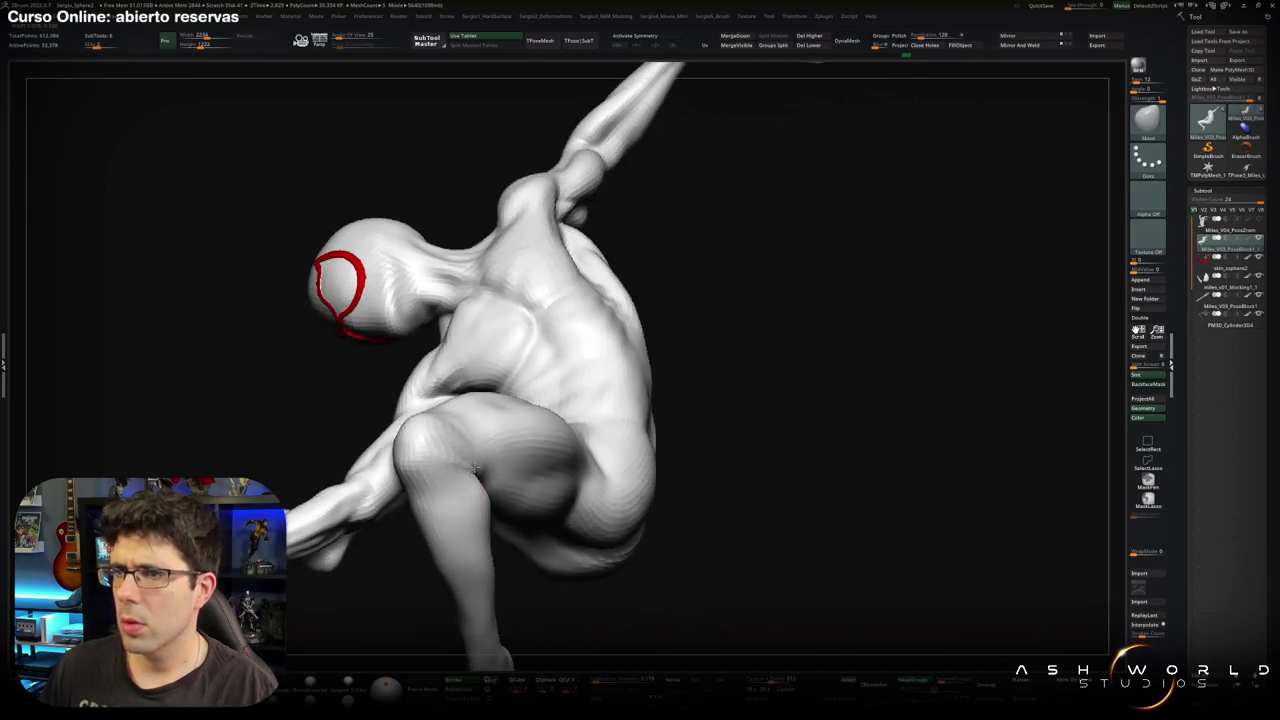
pyautogui.moveTo(493, 528)
pyautogui.mouseDown(button='right')
pyautogui.moveTo(518, 437)
pyautogui.moveTo(480, 444)
pyautogui.mouseUp(button='right')
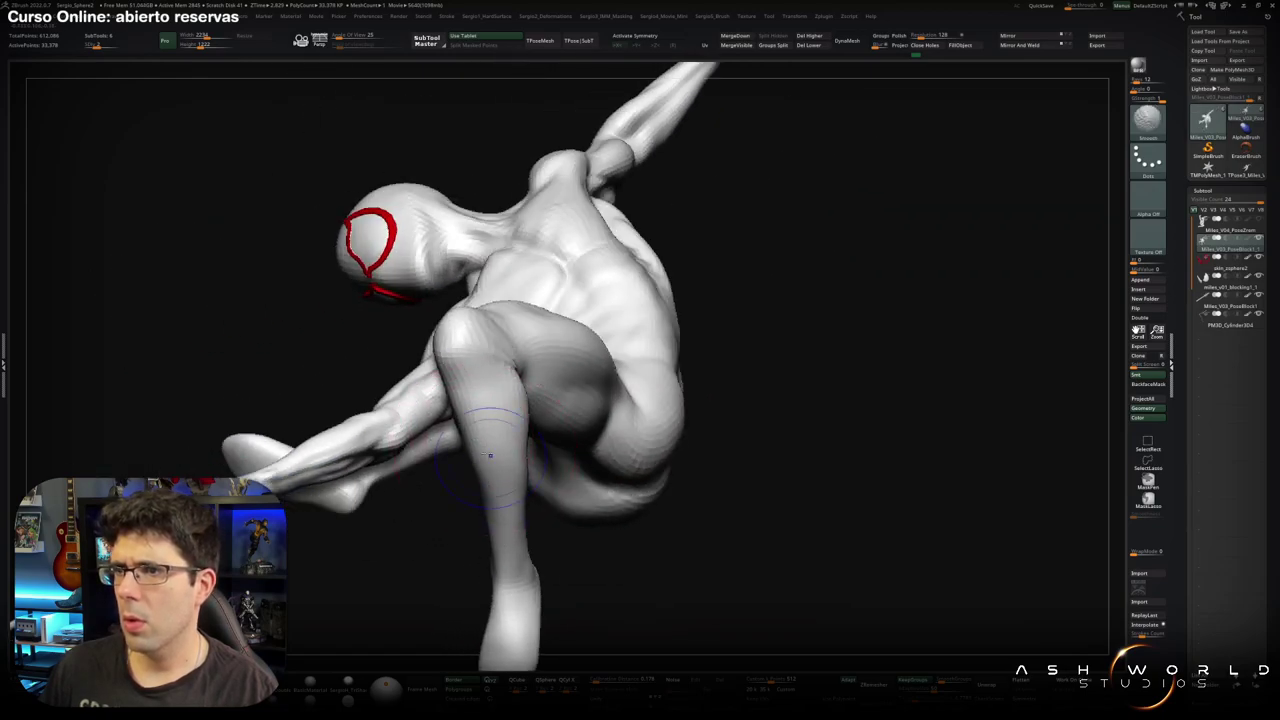
pyautogui.moveTo(482, 459)
pyautogui.mouseDown(button='right')
pyautogui.moveTo(534, 457)
pyautogui.moveTo(477, 453)
pyautogui.mouseUp(button='right')
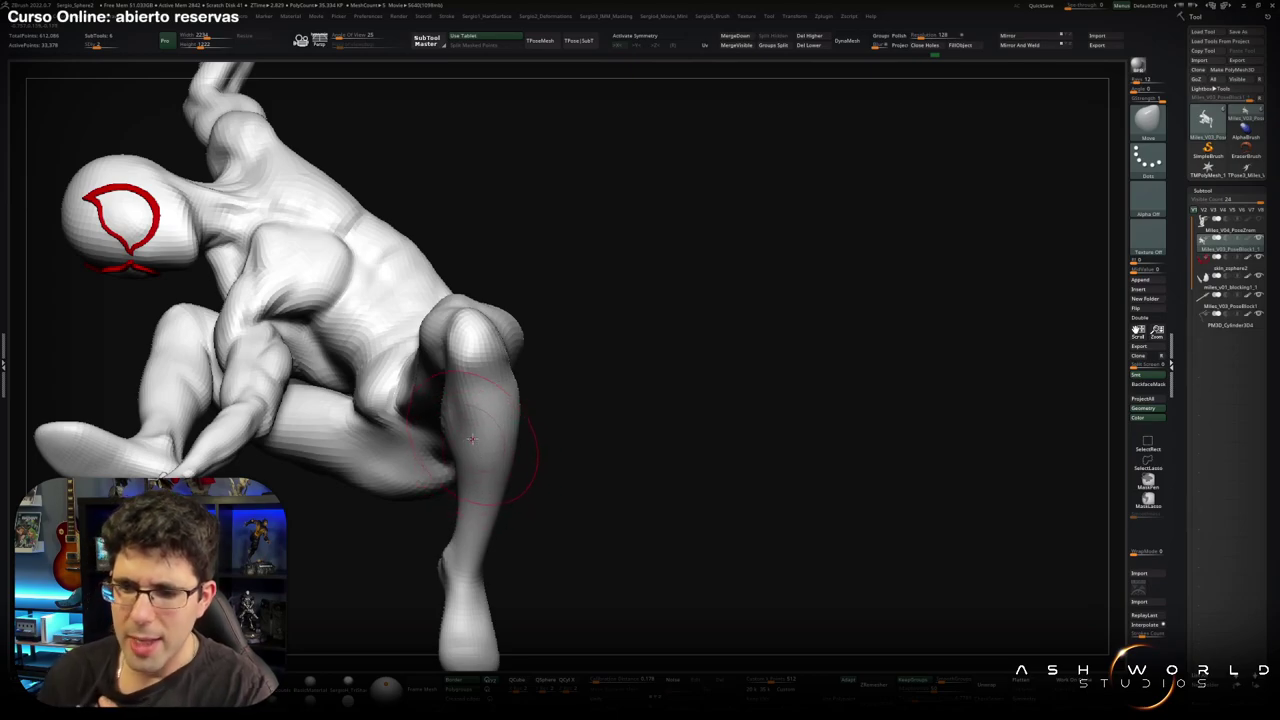
pyautogui.moveTo(471, 438); pyautogui.dragTo(481, 313, button='right')
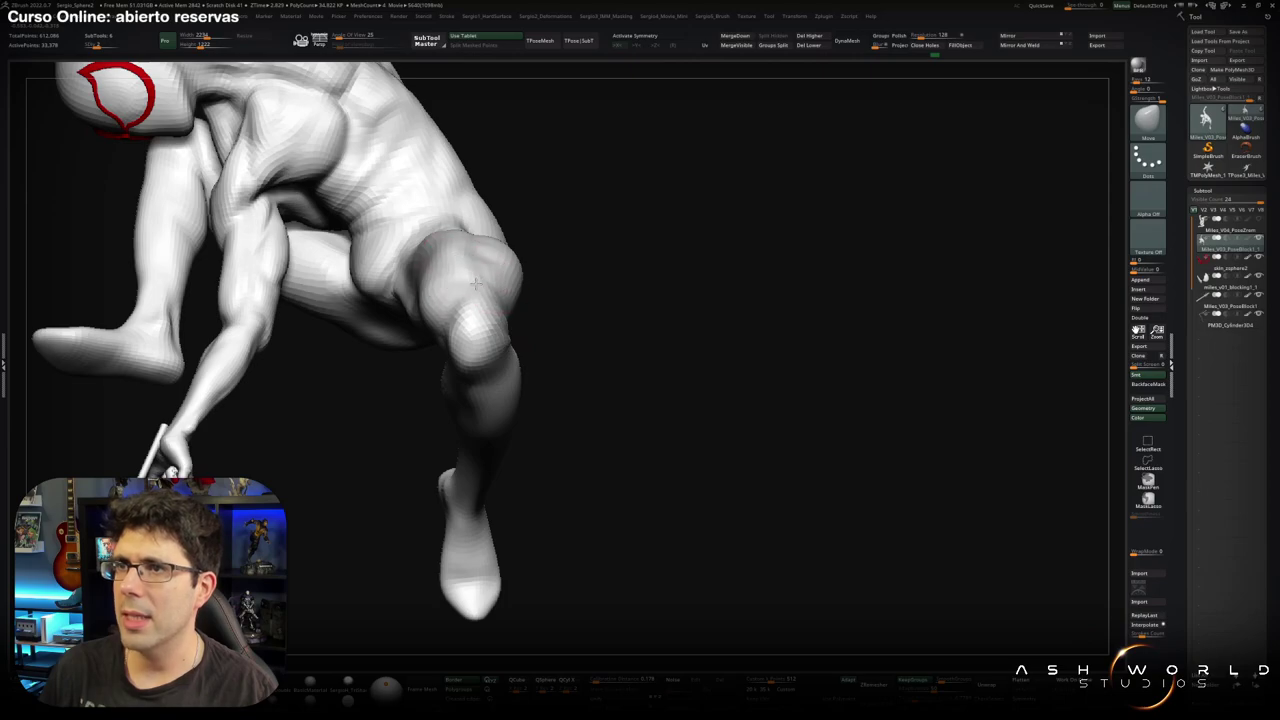
pyautogui.moveTo(492, 350)
pyautogui.mouseDown(button='right')
pyautogui.moveTo(514, 357)
pyautogui.moveTo(509, 409)
pyautogui.moveTo(530, 385)
pyautogui.mouseUp(button='right')
# Switch to the Standard brush (B-S-T) and check the hanging leg from other angles.
pyautogui.press('b')
pyautogui.press('s')
pyautogui.press('t')
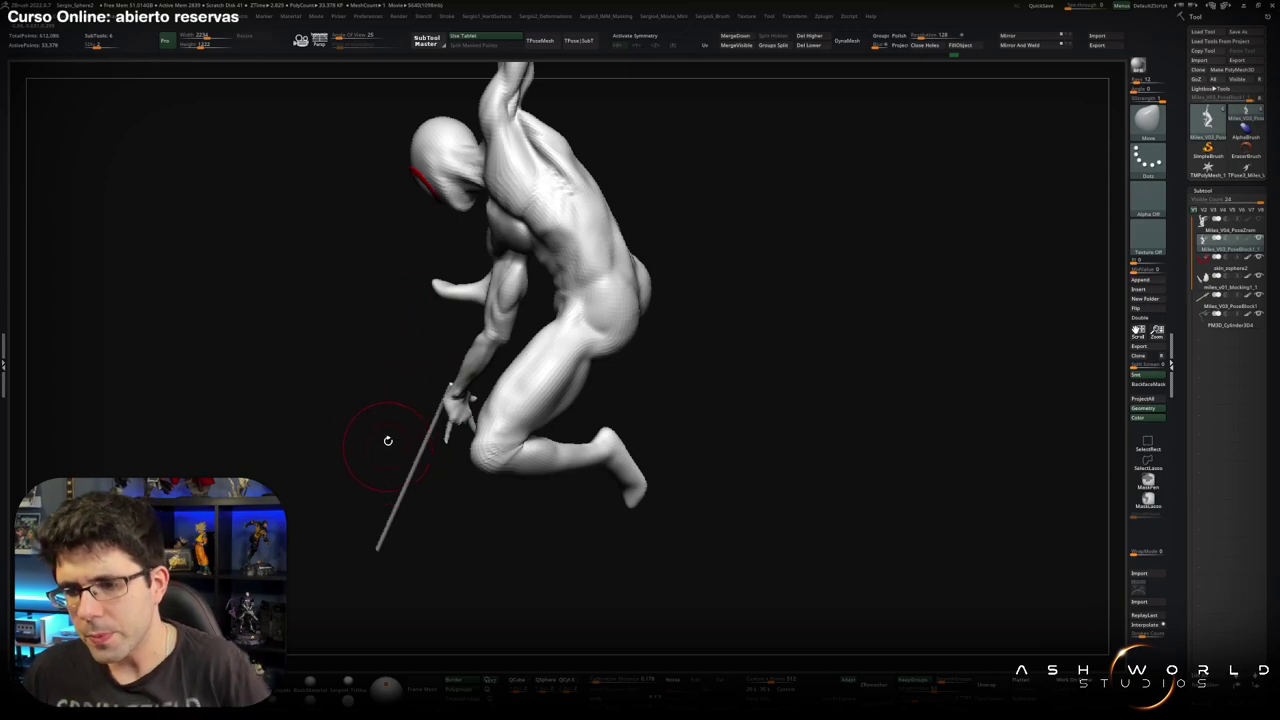
pyautogui.moveTo(400, 420)
pyautogui.mouseDown()
pyautogui.moveTo(591, 358)
pyautogui.moveTo(551, 435)
pyautogui.mouseUp()
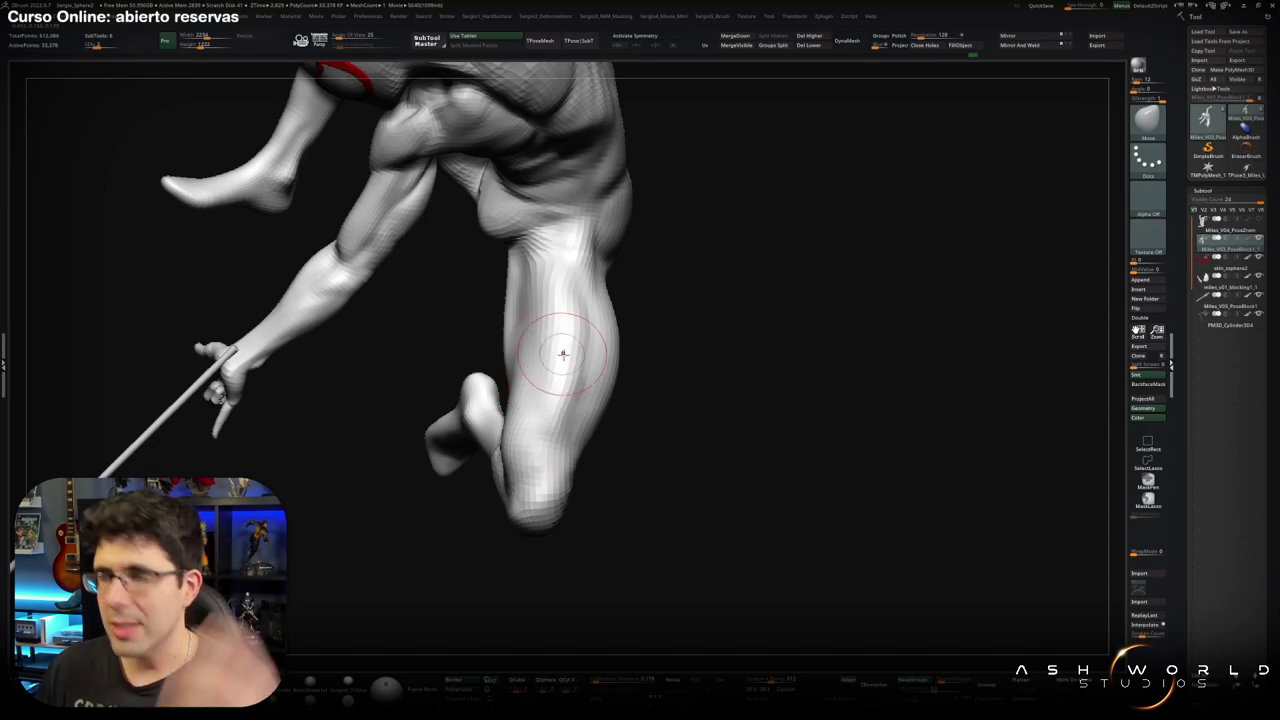
pyautogui.moveTo(563, 351)
pyautogui.mouseDown(button='right')
pyautogui.moveTo(577, 390)
pyautogui.moveTo(586, 357)
pyautogui.moveTo(571, 329)
pyautogui.mouseUp(button='right')
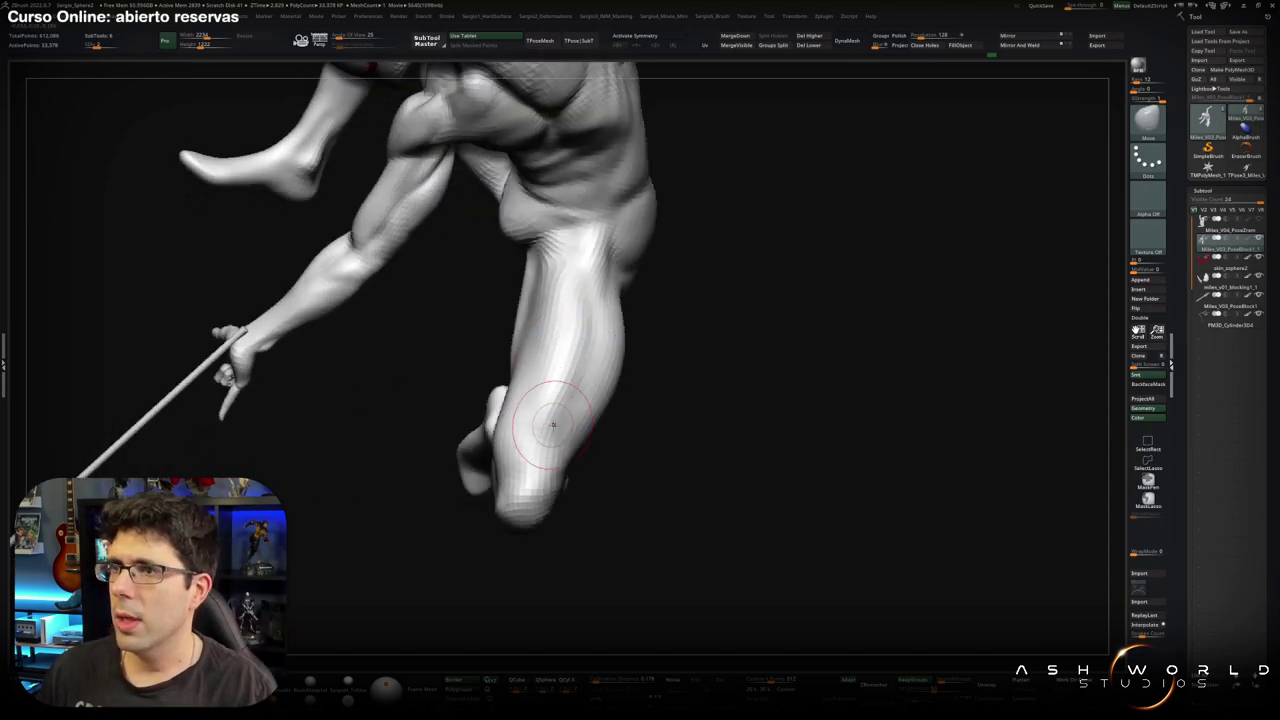
pyautogui.moveTo(552, 424)
pyautogui.mouseDown(button='right')
pyautogui.moveTo(557, 357)
pyautogui.moveTo(535, 465)
pyautogui.mouseUp(button='right')
# Reselect the Standard brush and orbit around to zoom in on the raised arm.
pyautogui.press('b')
pyautogui.press('s')
pyautogui.press('t')
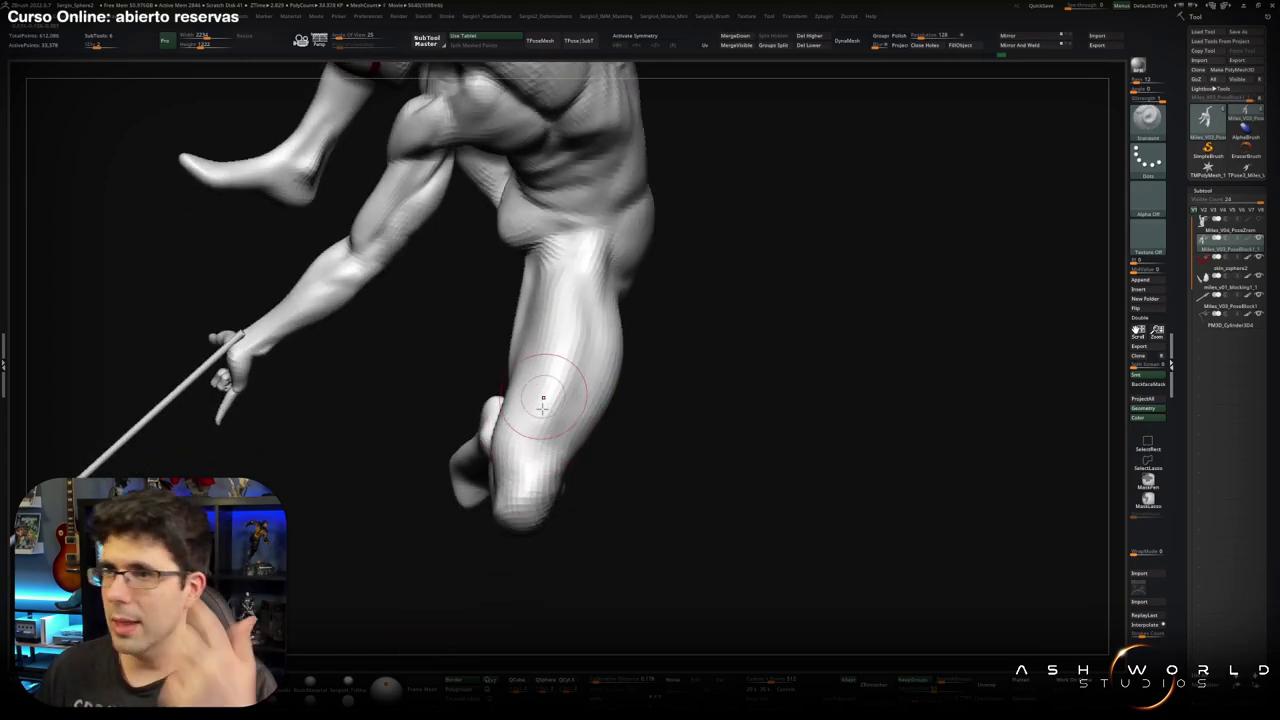
pyautogui.moveTo(561, 420)
pyautogui.mouseDown(button='right')
pyautogui.moveTo(585, 421)
pyautogui.moveTo(530, 360)
pyautogui.moveTo(623, 366)
pyautogui.moveTo(528, 537)
pyautogui.moveTo(500, 441)
pyautogui.mouseUp(button='right')
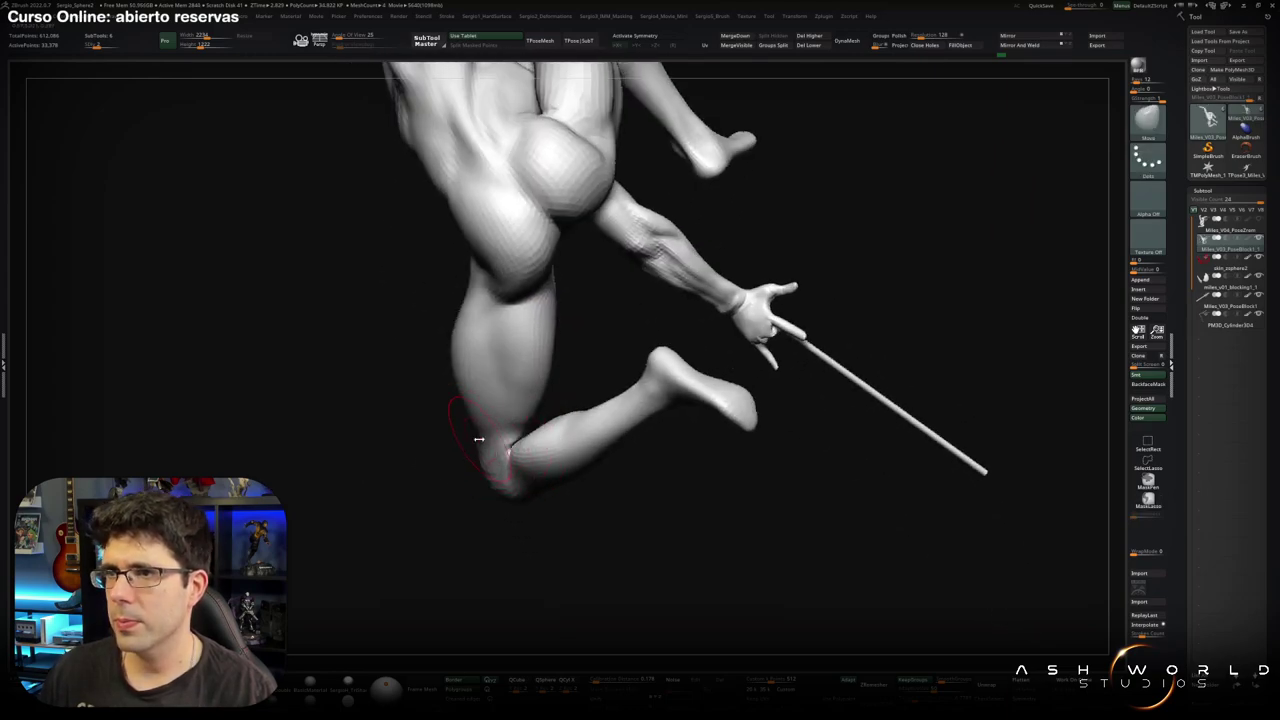
pyautogui.moveTo(500, 437)
pyautogui.mouseDown(button='right')
pyautogui.moveTo(498, 465)
pyautogui.moveTo(514, 455)
pyautogui.moveTo(530, 360)
pyautogui.moveTo(554, 357)
pyautogui.mouseUp(button='right')
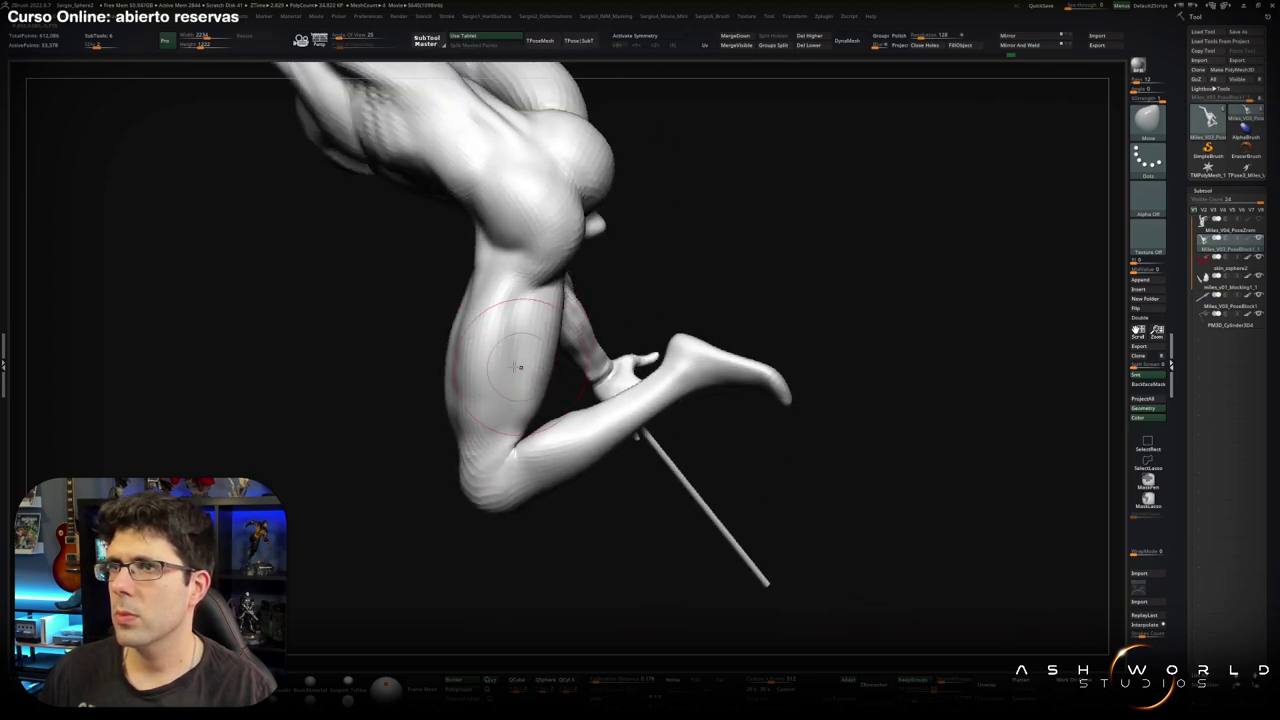
pyautogui.moveTo(456, 377)
pyautogui.mouseDown(button='right')
pyautogui.moveTo(450, 336)
pyautogui.moveTo(520, 329)
pyautogui.moveTo(491, 357)
pyautogui.moveTo(480, 341)
pyautogui.mouseUp(button='right')
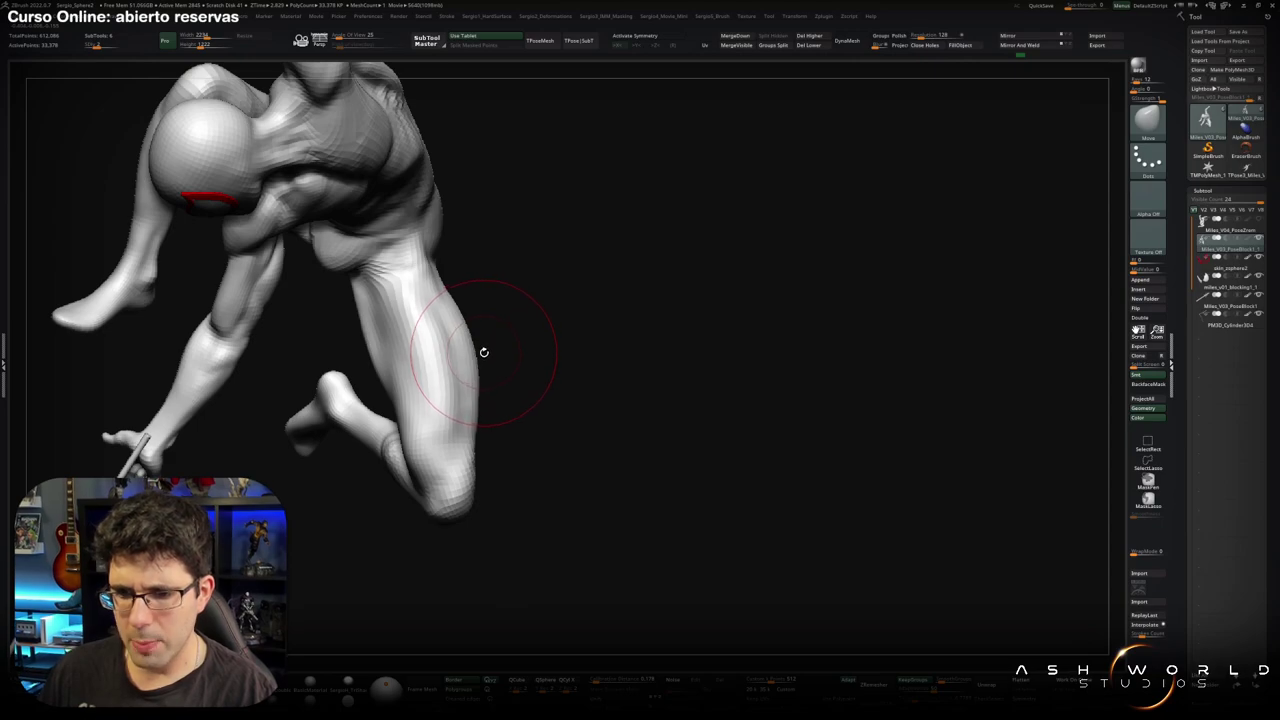
pyautogui.moveTo(469, 372)
pyautogui.mouseDown(button='right')
pyautogui.moveTo(557, 457)
pyautogui.moveTo(554, 319)
pyautogui.moveTo(491, 409)
pyautogui.moveTo(514, 280)
pyautogui.moveTo(523, 300)
pyautogui.mouseUp(button='right')
pyautogui.moveTo(508, 365)
pyautogui.mouseDown(button='right')
pyautogui.moveTo(466, 337)
pyautogui.moveTo(549, 306)
pyautogui.moveTo(487, 347)
pyautogui.moveTo(466, 329)
pyautogui.moveTo(481, 322)
pyautogui.mouseUp(button='right')
# Switch to ClayBuildup and smooth the surface of the raised upper arm.
pyautogui.press('b')
pyautogui.press('c')
pyautogui.press('b')
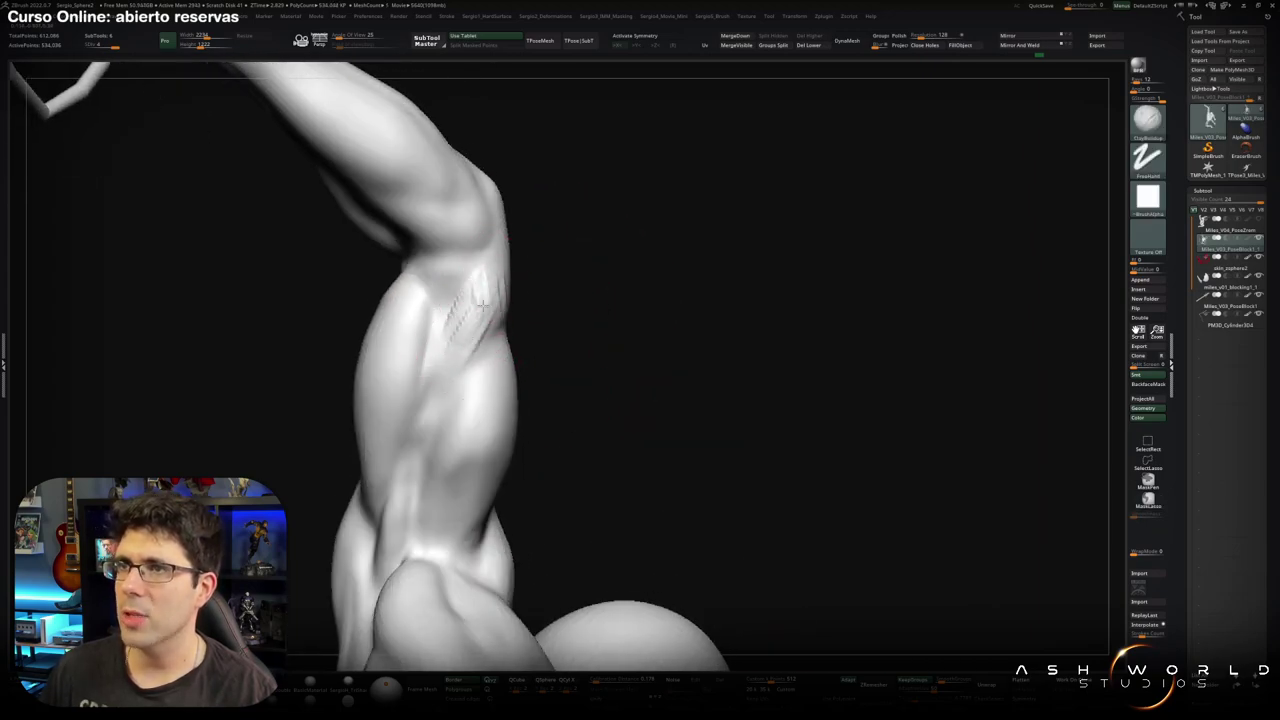
pyautogui.moveTo(470, 379); pyautogui.dragTo(498, 288, button='right')
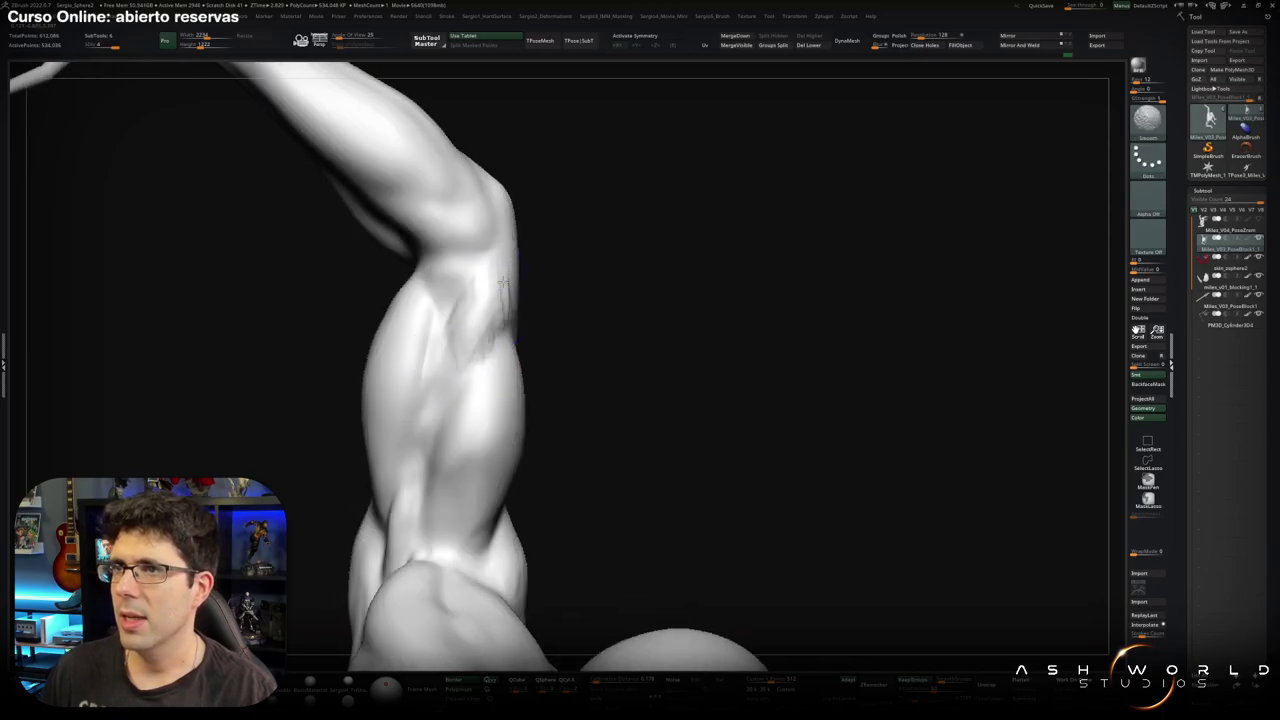
pyautogui.moveTo(471, 337); pyautogui.dragTo(503, 265, button='right')
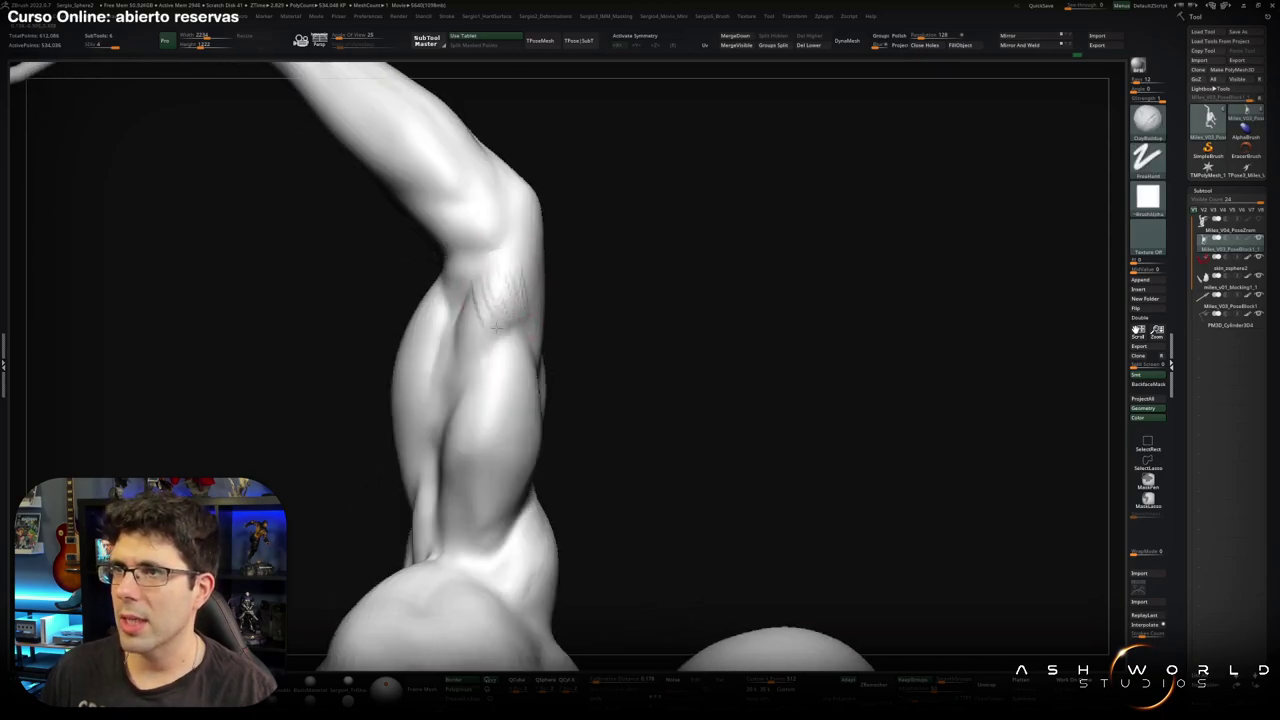
pyautogui.keyDown('shift'); pyautogui.moveTo(465, 330); pyautogui.dragTo(477, 300); pyautogui.keyUp('shift')
# Carve creases down the upper-arm muscle, then Shift-smooth and inspect them from the side.
pyautogui.moveTo(509, 295); pyautogui.dragTo(500, 371, button='right')
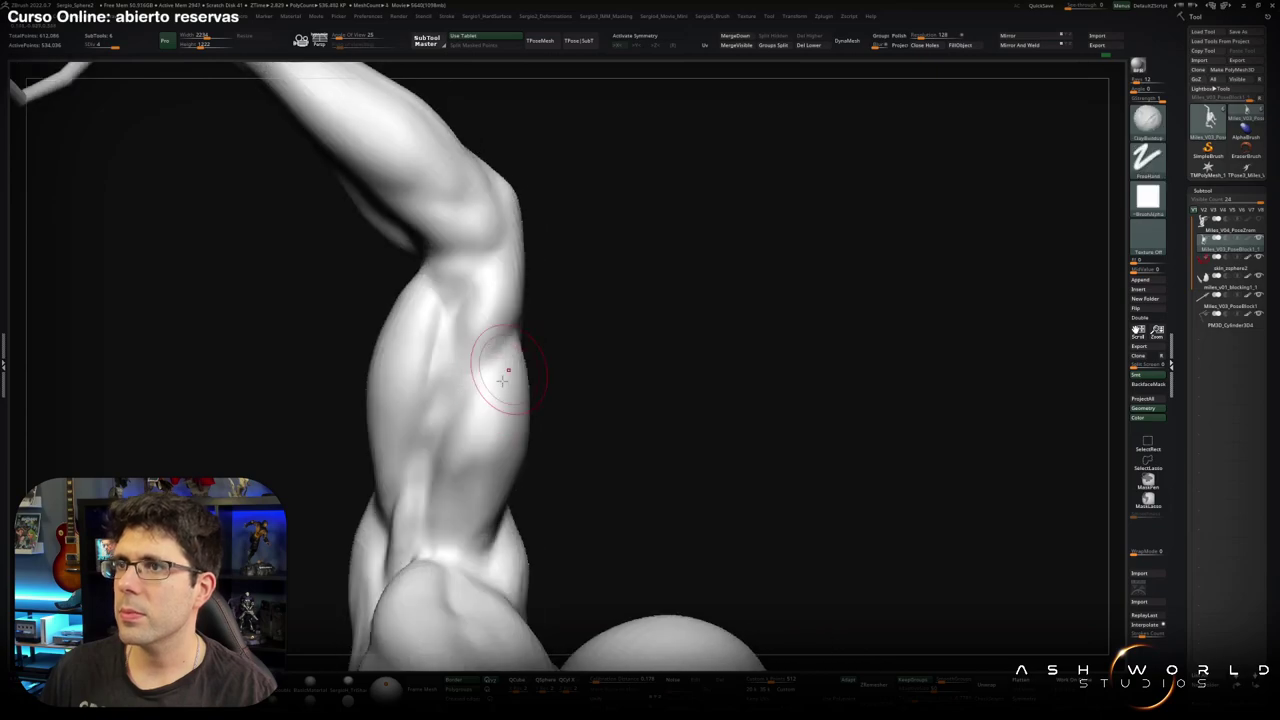
pyautogui.moveTo(522, 373); pyautogui.dragTo(449, 483)
pyautogui.moveTo(499, 447)
pyautogui.mouseDown(button='right')
pyautogui.moveTo(480, 399)
pyautogui.moveTo(523, 310)
pyautogui.mouseUp(button='right')
pyautogui.moveTo(530, 320)
pyautogui.mouseDown()
pyautogui.moveTo(495, 440)
pyautogui.moveTo(510, 480)
pyautogui.mouseUp()
pyautogui.press('shift')
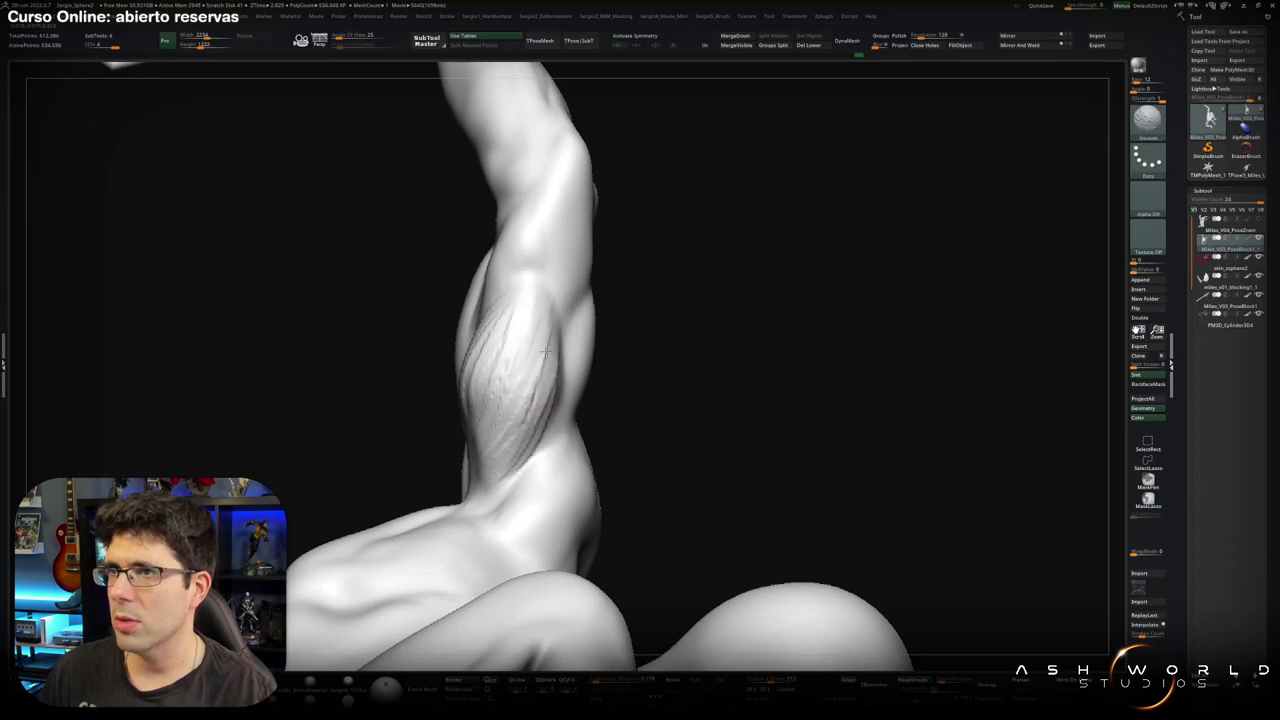
pyautogui.moveTo(497, 388)
pyautogui.mouseDown(button='right')
pyautogui.moveTo(503, 343)
pyautogui.moveTo(453, 333)
pyautogui.mouseUp(button='right')
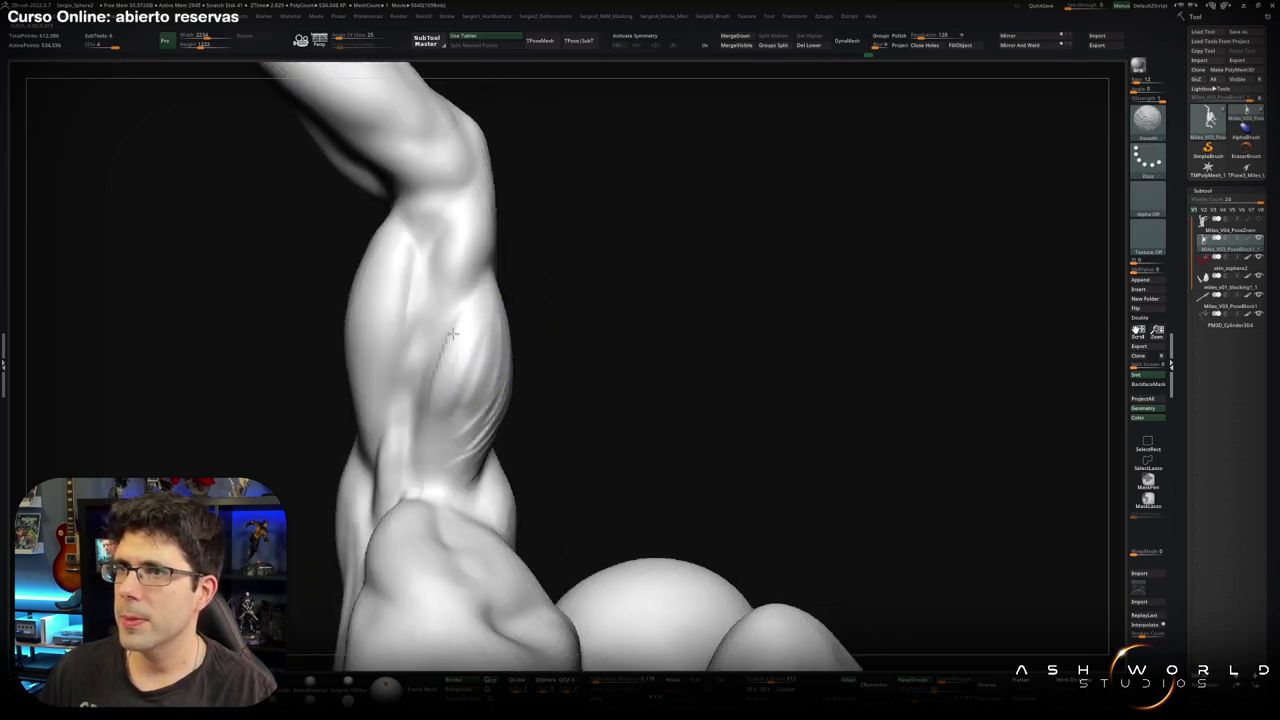
pyautogui.moveTo(452, 400)
pyautogui.mouseDown(button='right')
pyautogui.moveTo(491, 343)
pyautogui.moveTo(509, 363)
pyautogui.moveTo(554, 320)
pyautogui.moveTo(522, 333)
pyautogui.moveTo(506, 390)
pyautogui.mouseUp(button='right')
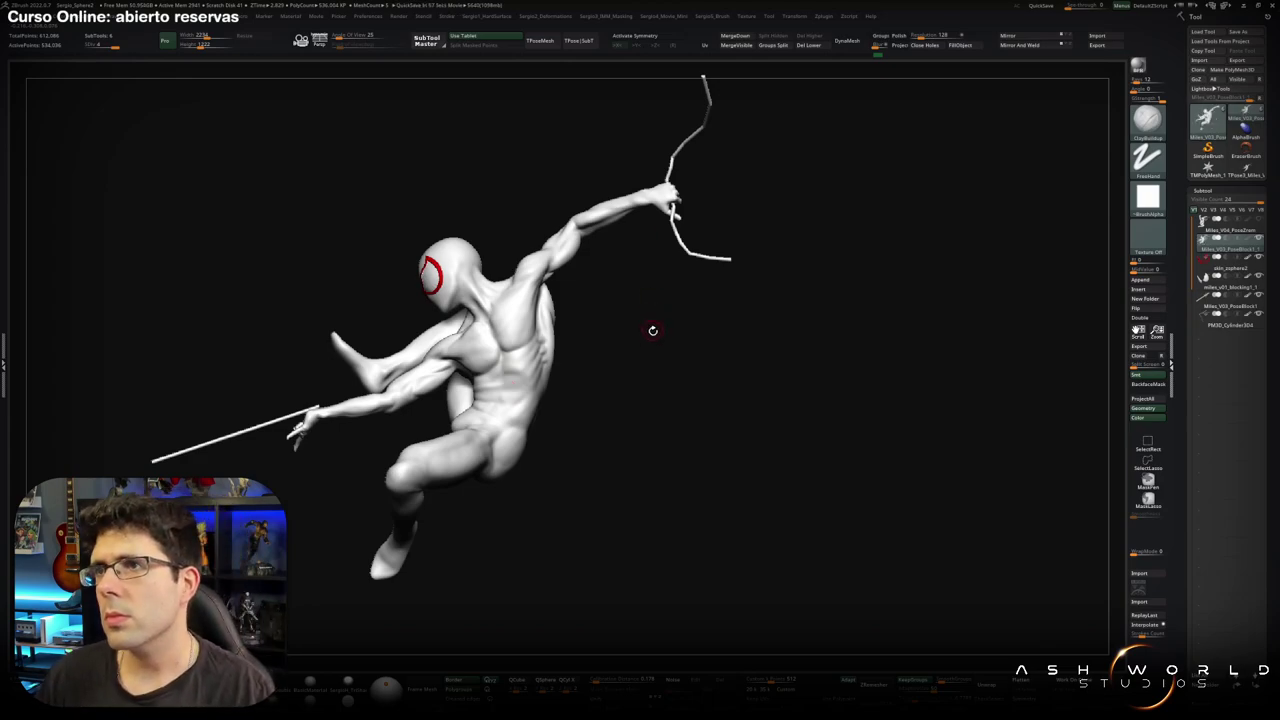
# Switch to ClayBuildup and build up a clay stroke along the forearm.
pyautogui.keyDown('ctrl'); pyautogui.moveTo(560, 380); pyautogui.dragTo(555, 320, button='right'); pyautogui.keyUp('ctrl')
pyautogui.press('b')
pyautogui.press('m')
pyautogui.press('v')
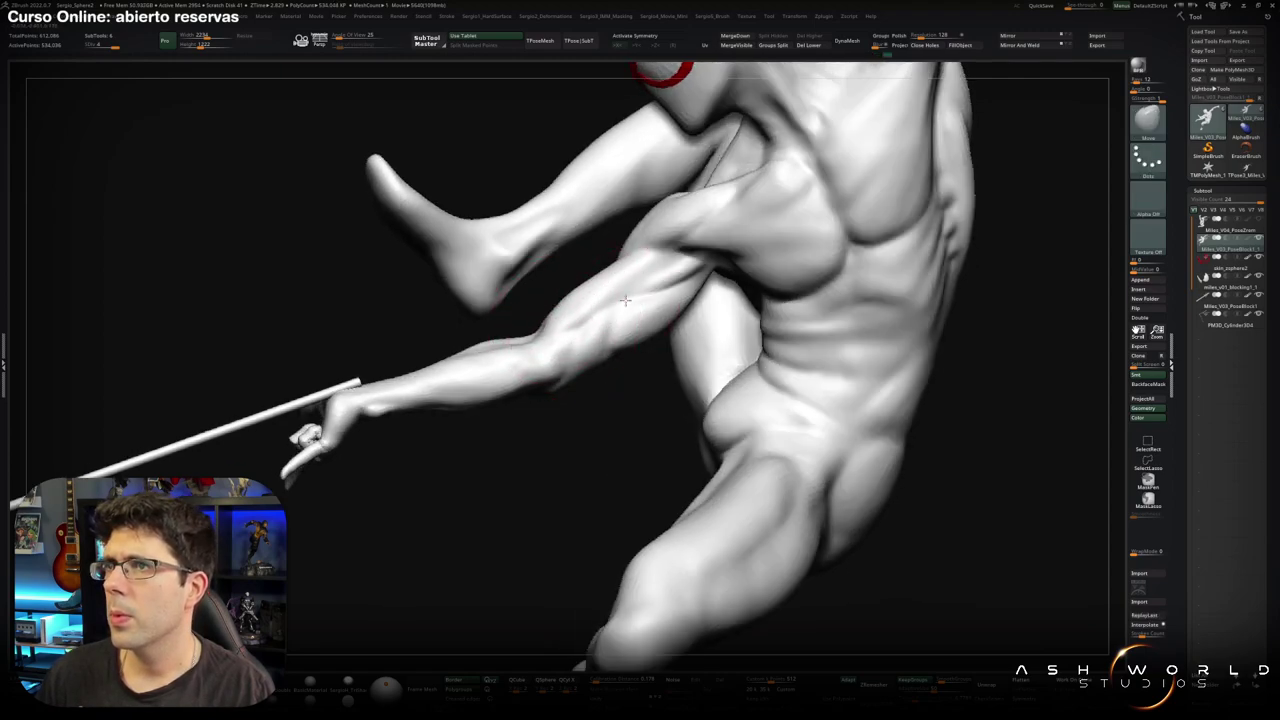
pyautogui.press('b')
pyautogui.press('c')
pyautogui.press('b')
pyautogui.moveTo(586, 286)
pyautogui.keyDown('ctrl'); pyautogui.mouseDown(button='right')
pyautogui.moveTo(614, 329)
pyautogui.moveTo(500, 343)
pyautogui.moveTo(596, 350)
pyautogui.moveTo(610, 323)
pyautogui.mouseUp(button='right'); pyautogui.keyUp('ctrl')
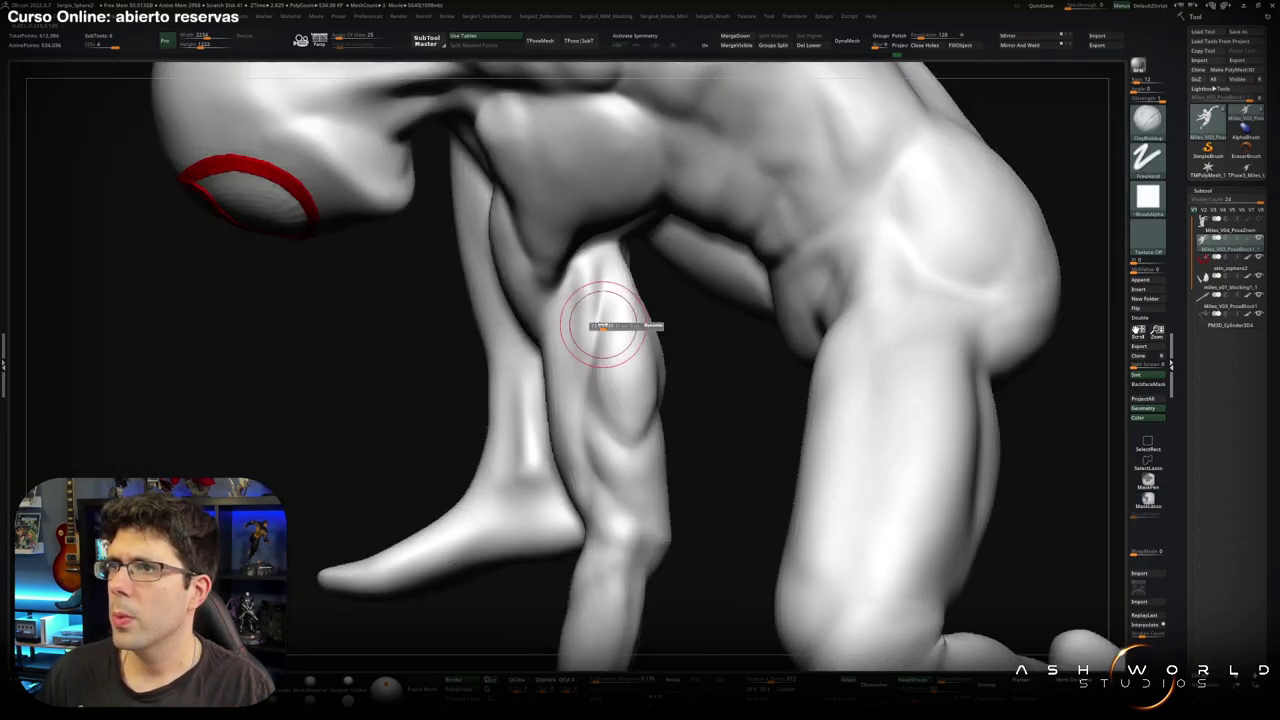
pyautogui.moveTo(620, 287); pyautogui.dragTo(618, 400)
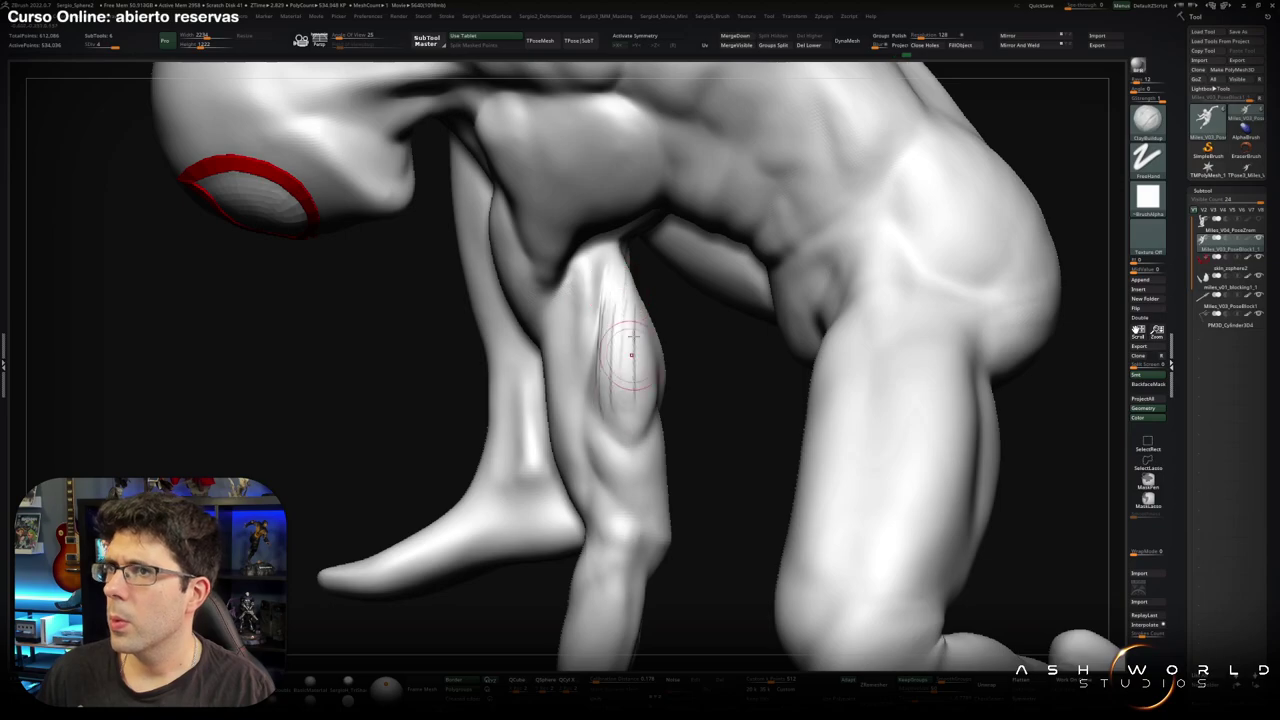
# Add Standard-brush stroke marks along the forearm and Shift-smooth the muscle surface.
pyautogui.press('b')
pyautogui.press('s')
pyautogui.press('t')
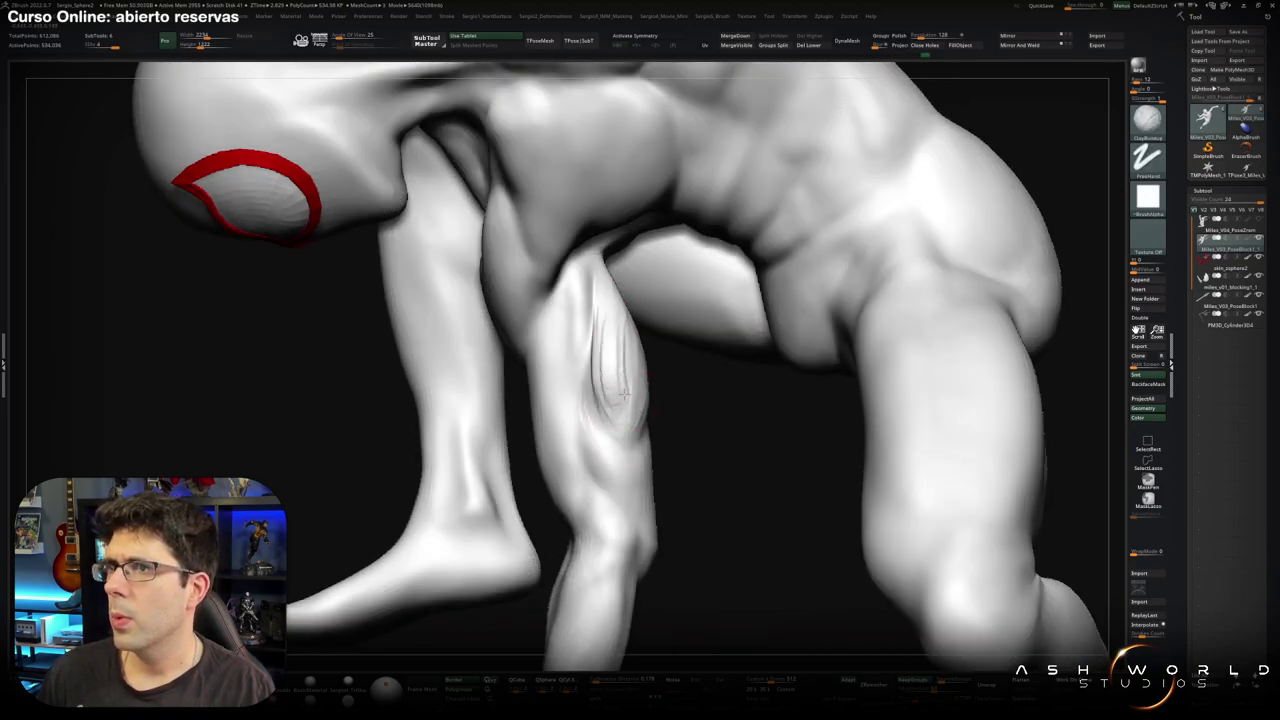
pyautogui.moveTo(607, 407); pyautogui.dragTo(640, 380, button='right')
pyautogui.moveTo(640, 390); pyautogui.dragTo(659, 339)
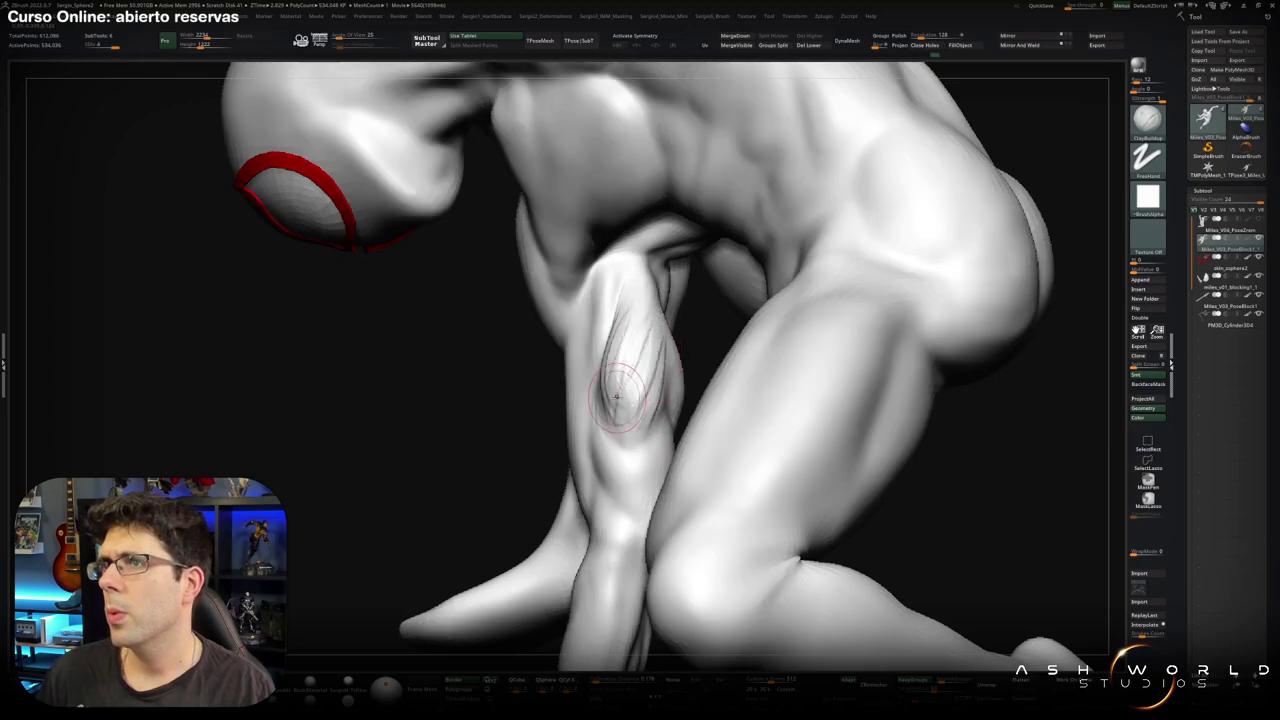
pyautogui.press('shift')
pyautogui.moveTo(637, 391); pyautogui.dragTo(603, 405, button='right')
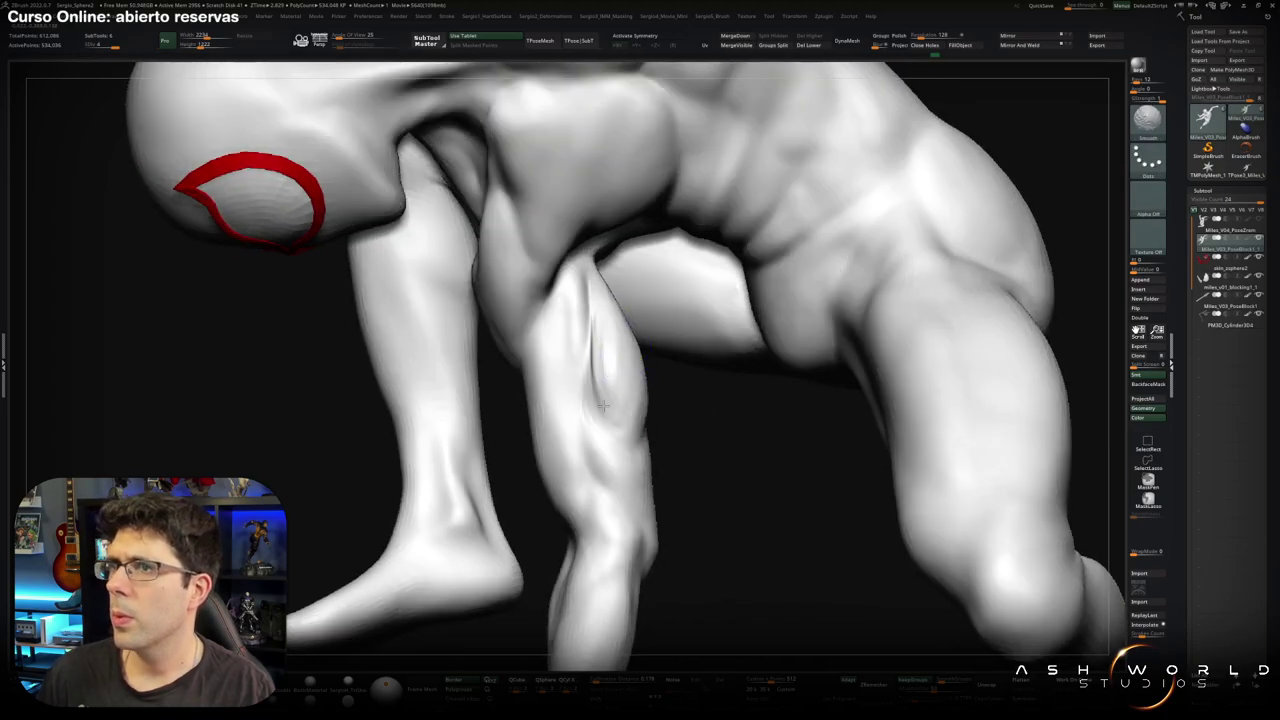
pyautogui.keyDown('shift'); pyautogui.moveTo(599, 421); pyautogui.dragTo(600, 400); pyautogui.keyUp('shift')
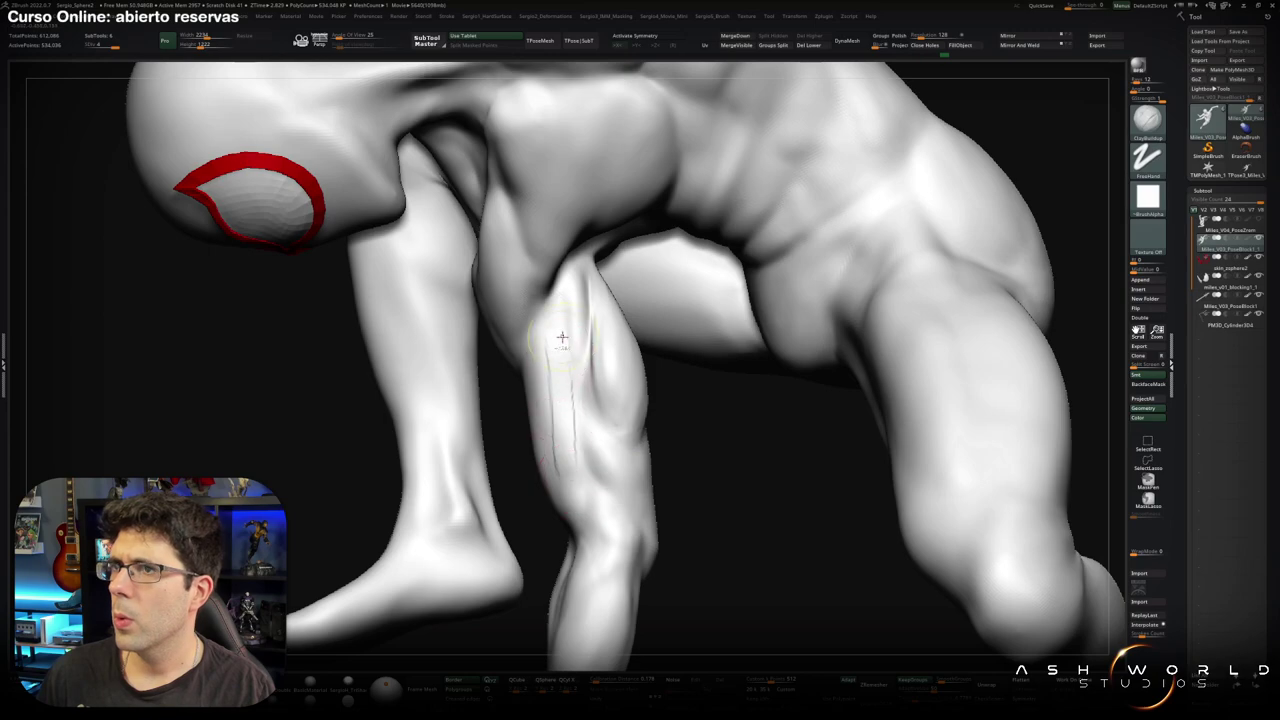
pyautogui.moveTo(566, 310); pyautogui.dragTo(578, 349)
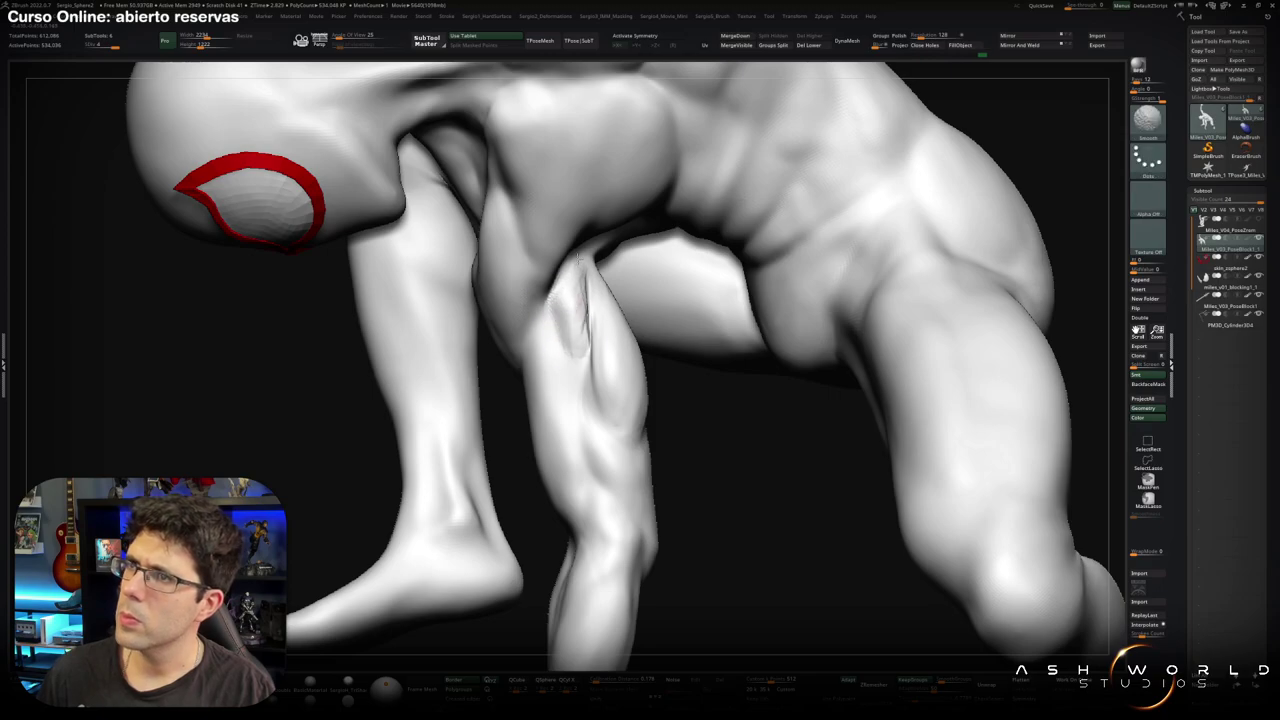
# Orbit around the figure toward the lower arm and pick another brush with B-D-S.
pyautogui.moveTo(582, 334); pyautogui.dragTo(584, 294, button='right')
pyautogui.moveTo(580, 351)
pyautogui.mouseDown(button='right')
pyautogui.moveTo(559, 321)
pyautogui.moveTo(613, 325)
pyautogui.mouseUp(button='right')
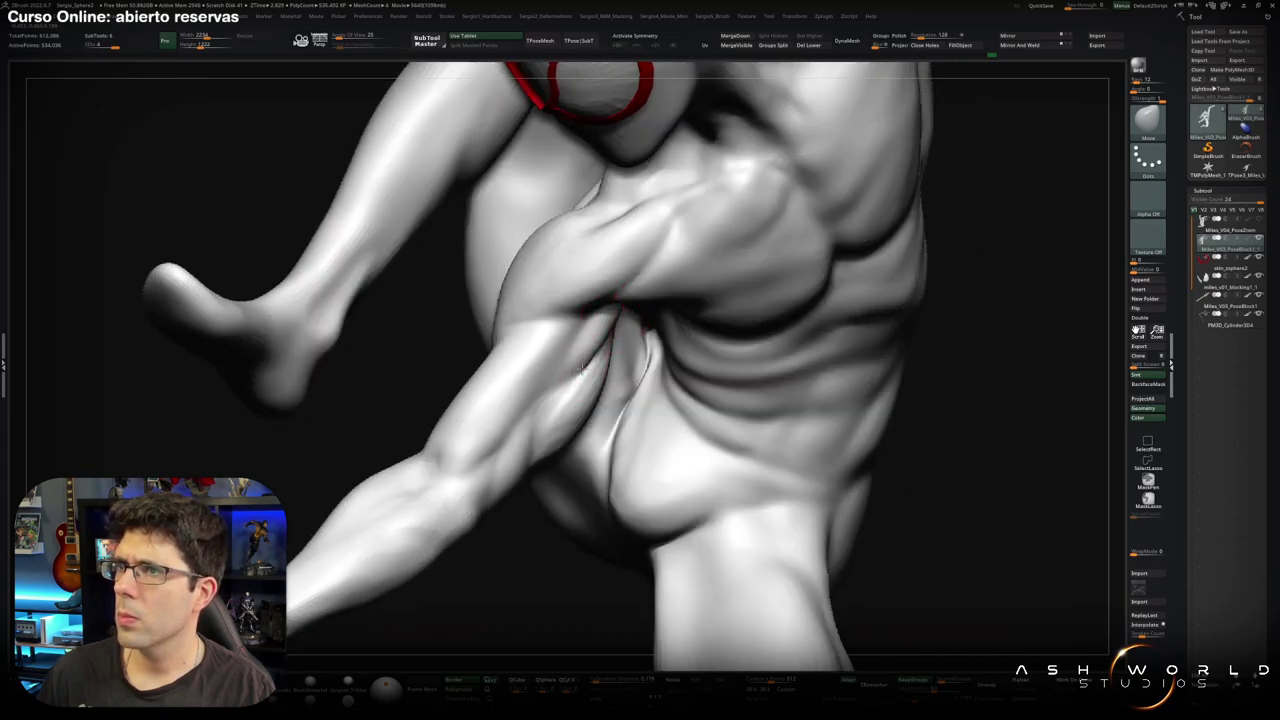
pyautogui.moveTo(586, 347); pyautogui.dragTo(557, 314, button='right')
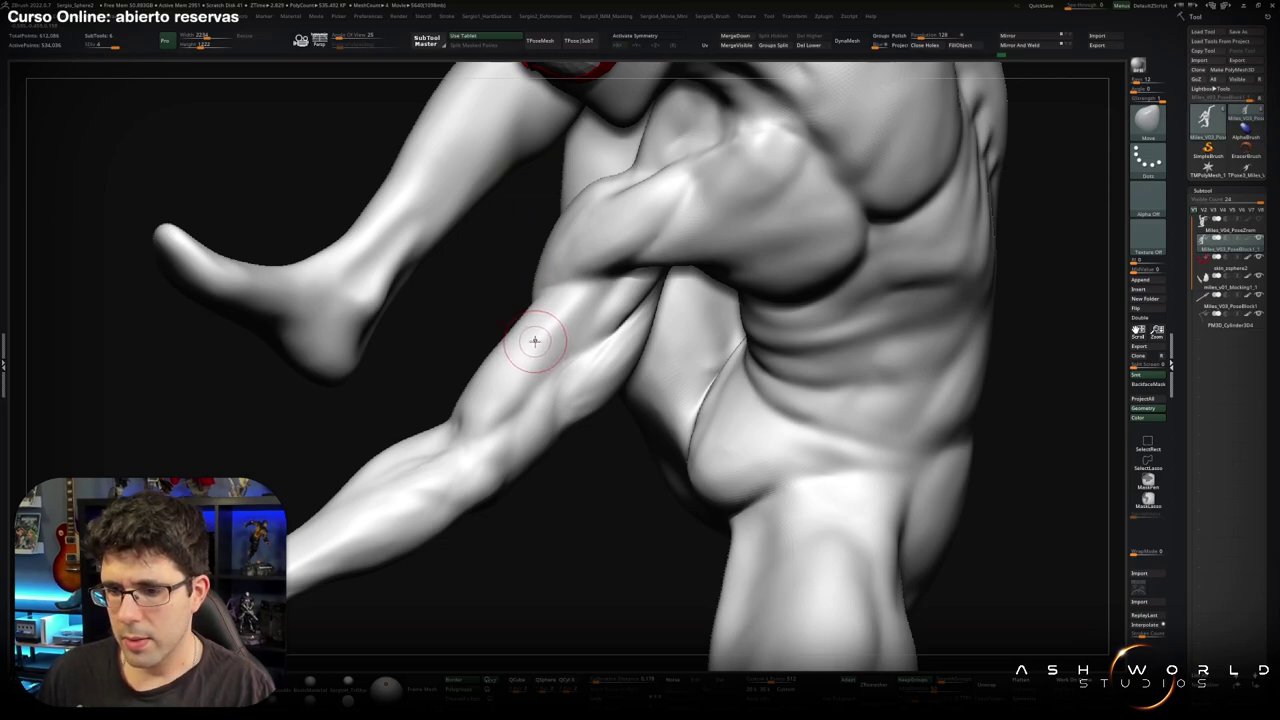
pyautogui.moveTo(523, 357)
pyautogui.mouseDown(button='right')
pyautogui.moveTo(586, 309)
pyautogui.moveTo(600, 337)
pyautogui.mouseUp(button='right')
pyautogui.press('b')
pyautogui.press('d')
pyautogui.press('s')
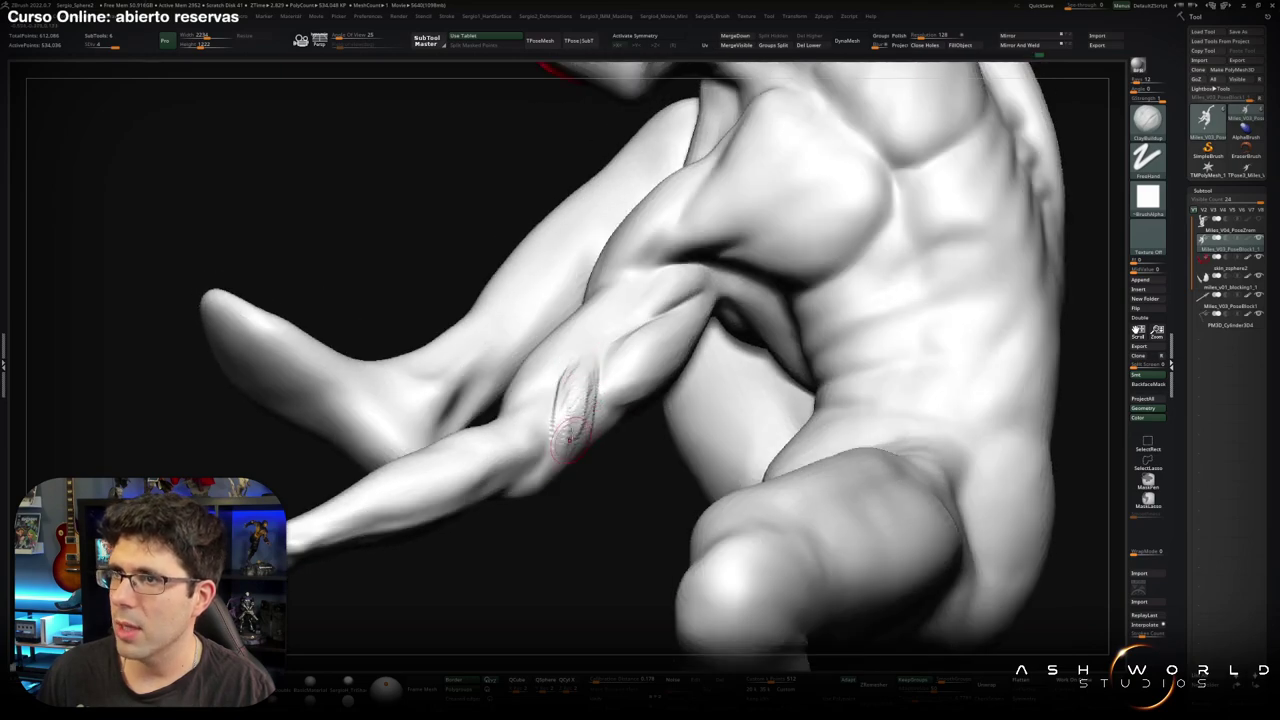
# Shift-smooth the earlier forearm strokes and orbit to the hanging arm and head.
pyautogui.press('shift')
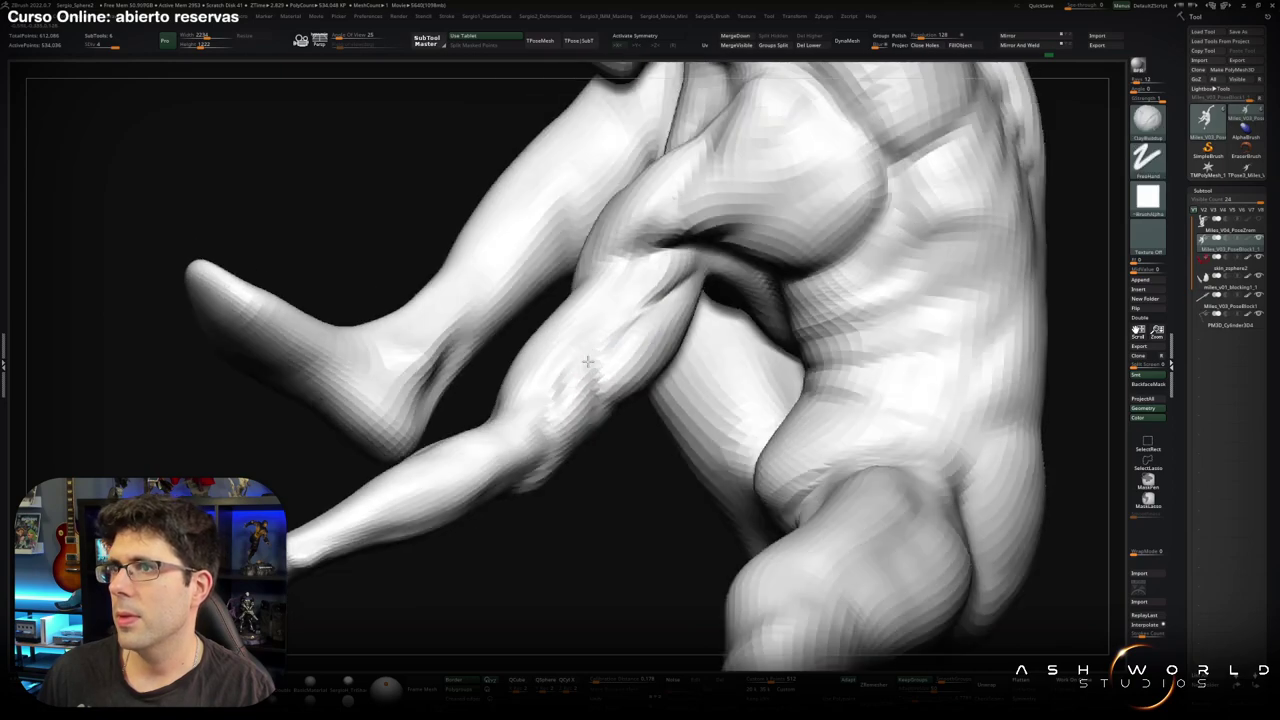
pyautogui.press('shift')
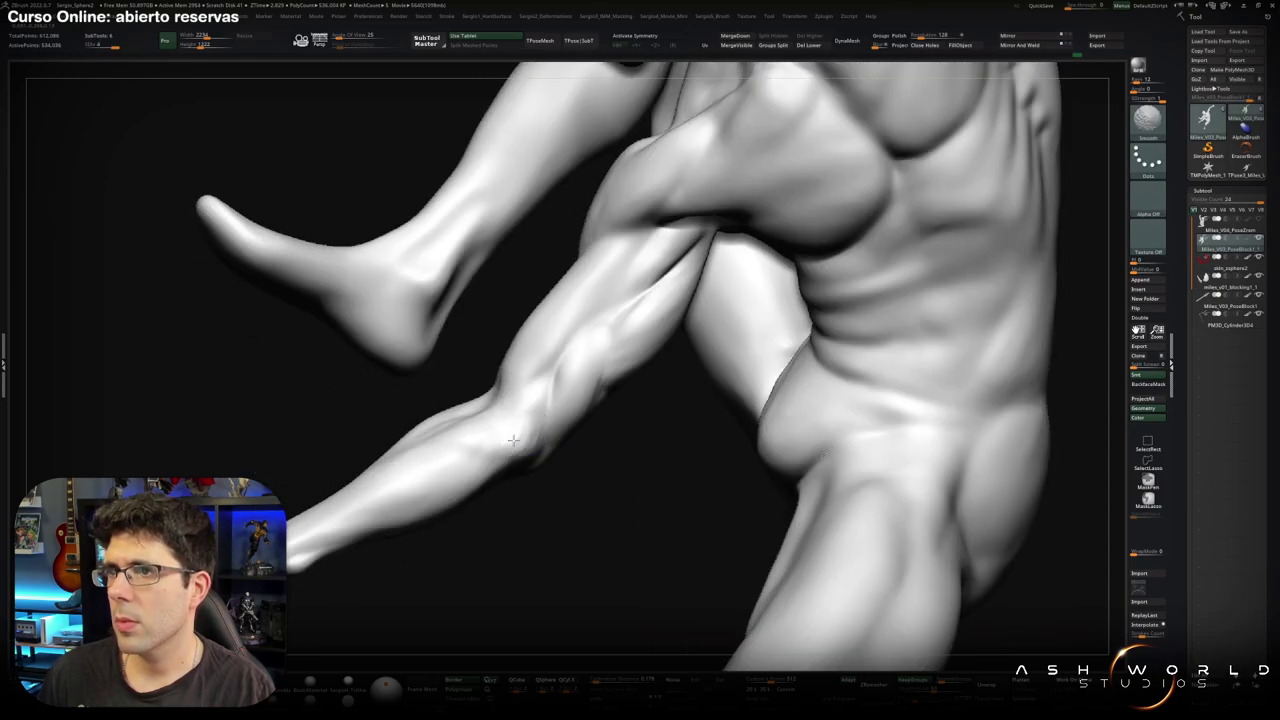
pyautogui.moveTo(532, 443)
pyautogui.mouseDown(button='right')
pyautogui.moveTo(562, 379)
pyautogui.moveTo(531, 392)
pyautogui.mouseUp(button='right')
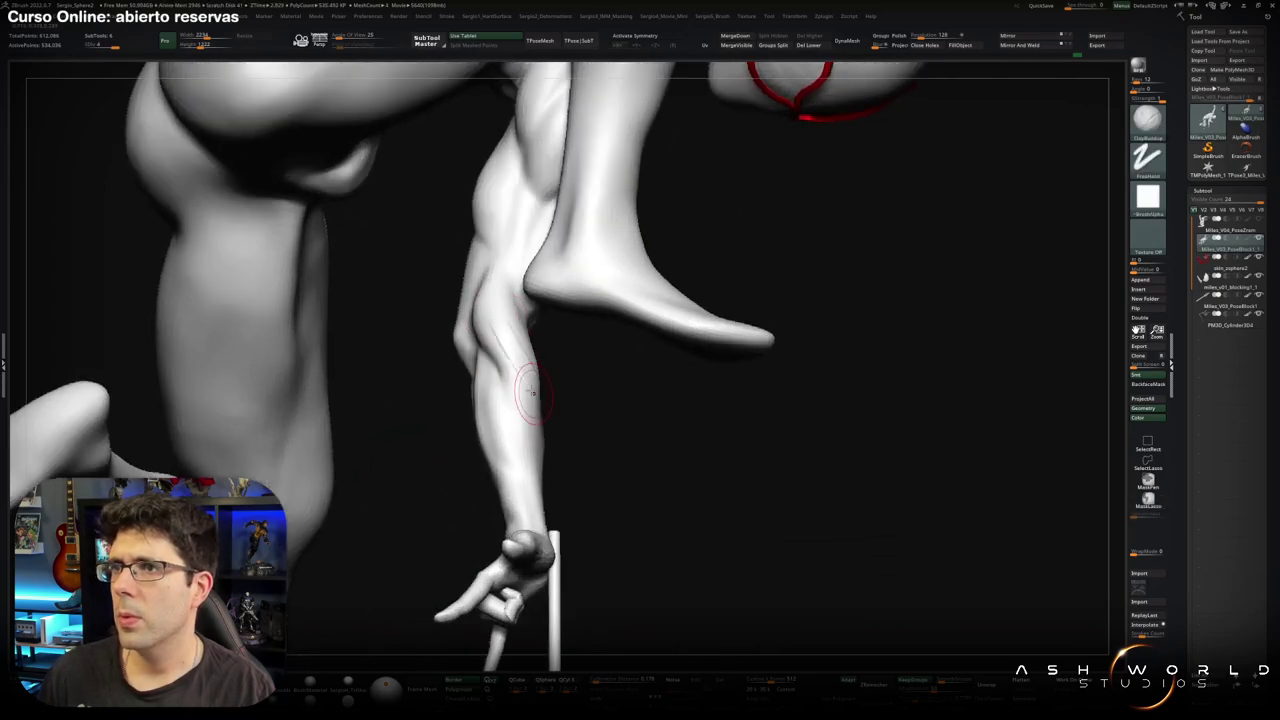
# Carve a groove down the forearm toward the wrist, smooth it, and frame the figure.
pyautogui.press('shift')
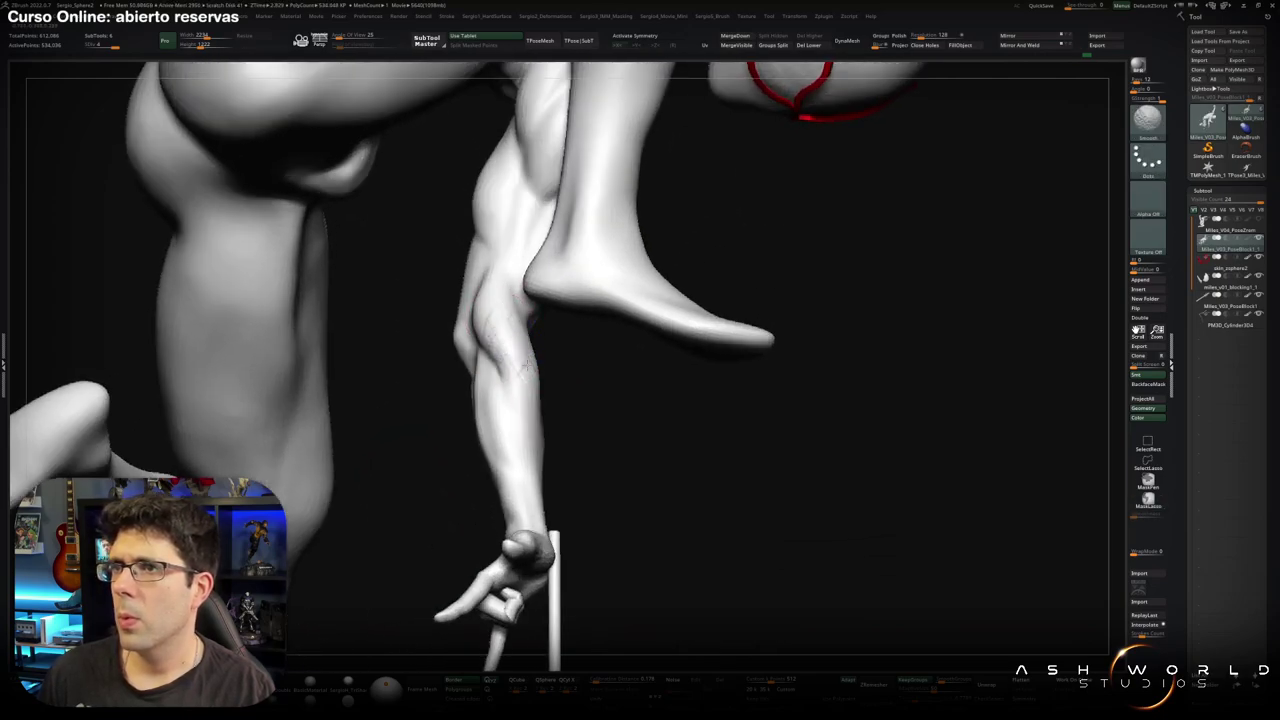
pyautogui.keyDown('ctrl'); pyautogui.moveTo(527, 368); pyautogui.dragTo(486, 390, button='right'); pyautogui.keyUp('ctrl')
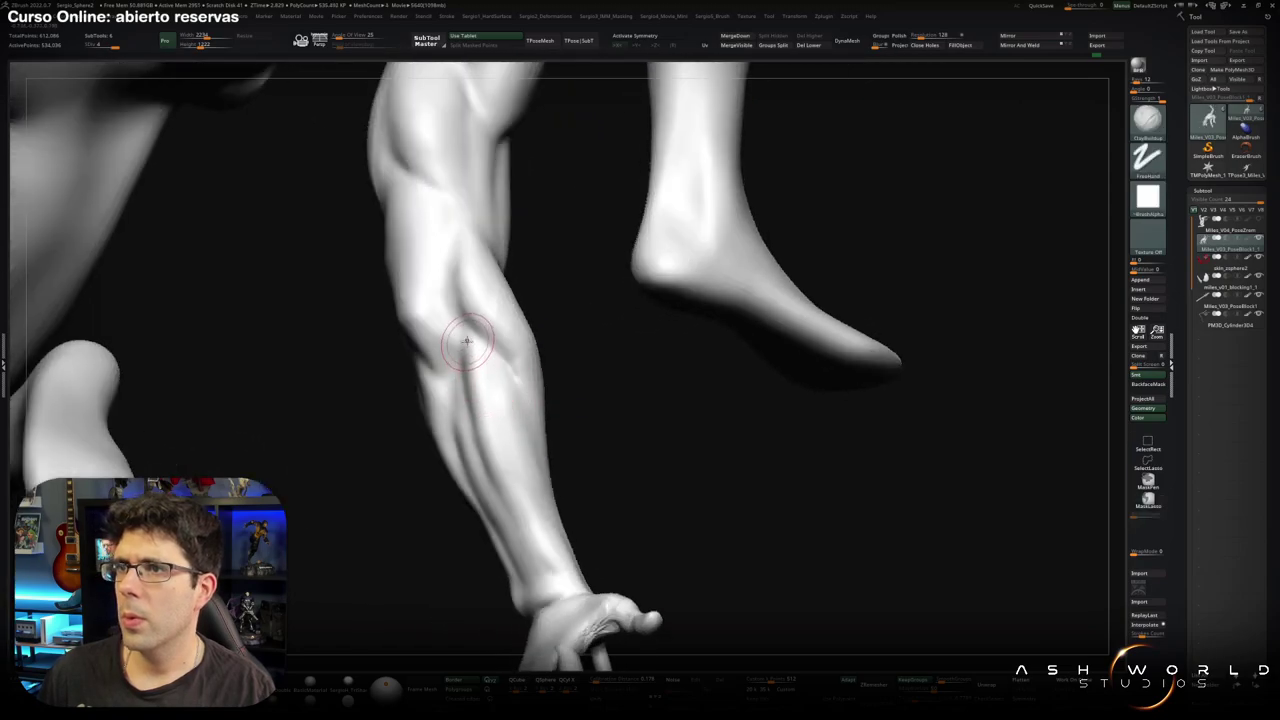
pyautogui.moveTo(467, 341); pyautogui.dragTo(508, 476)
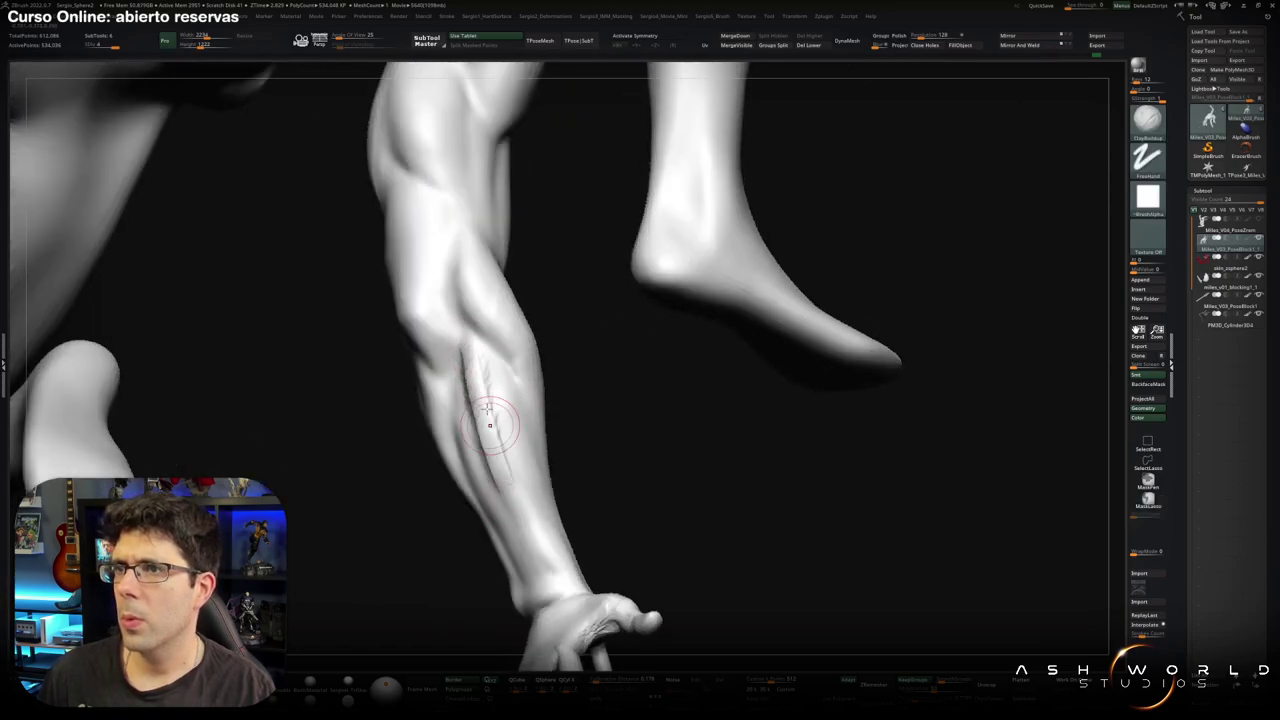
pyautogui.press('shift')
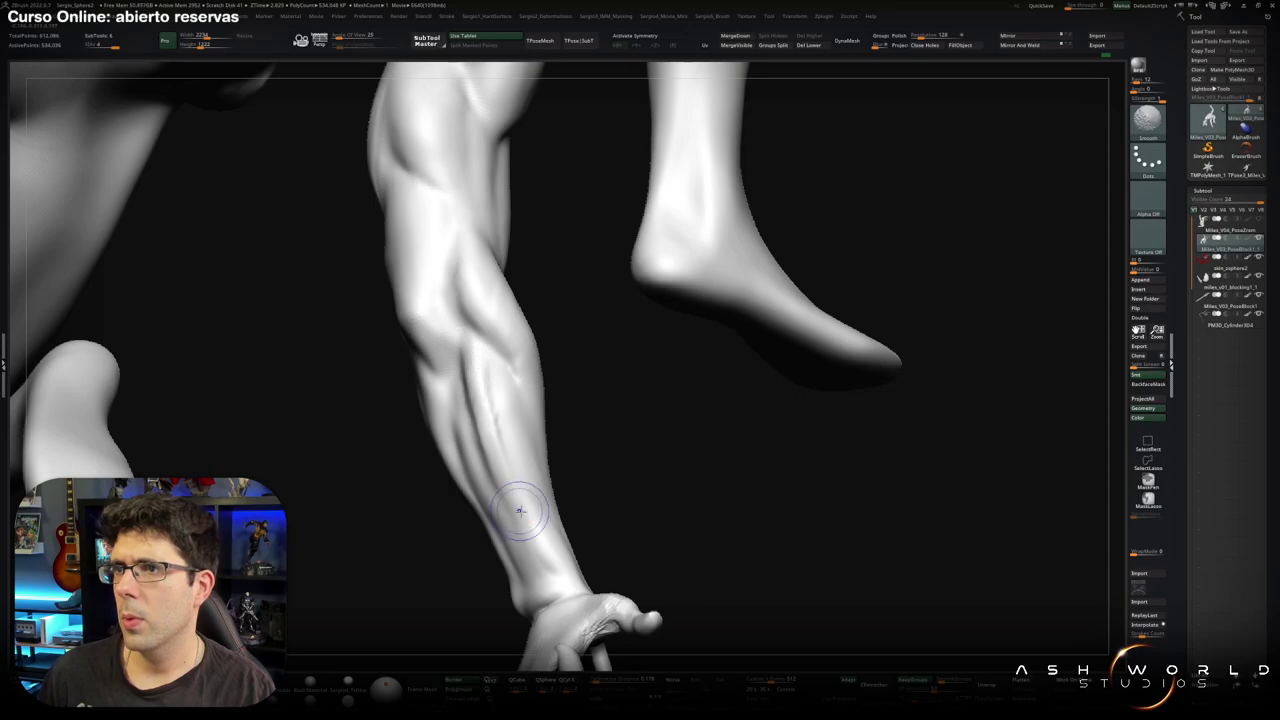
pyautogui.moveTo(520, 510); pyautogui.dragTo(508, 425, button='right')
pyautogui.moveTo(529, 491)
pyautogui.mouseDown(button='right')
pyautogui.moveTo(485, 453)
pyautogui.moveTo(486, 508)
pyautogui.moveTo(525, 449)
pyautogui.moveTo(470, 395)
pyautogui.moveTo(496, 282)
pyautogui.moveTo(522, 337)
pyautogui.moveTo(514, 300)
pyautogui.mouseUp(button='right')
pyautogui.press('f')
# Undo an accidental dent on the thigh and adjust the brush size.
pyautogui.moveTo(514, 325); pyautogui.dragTo(507, 265)
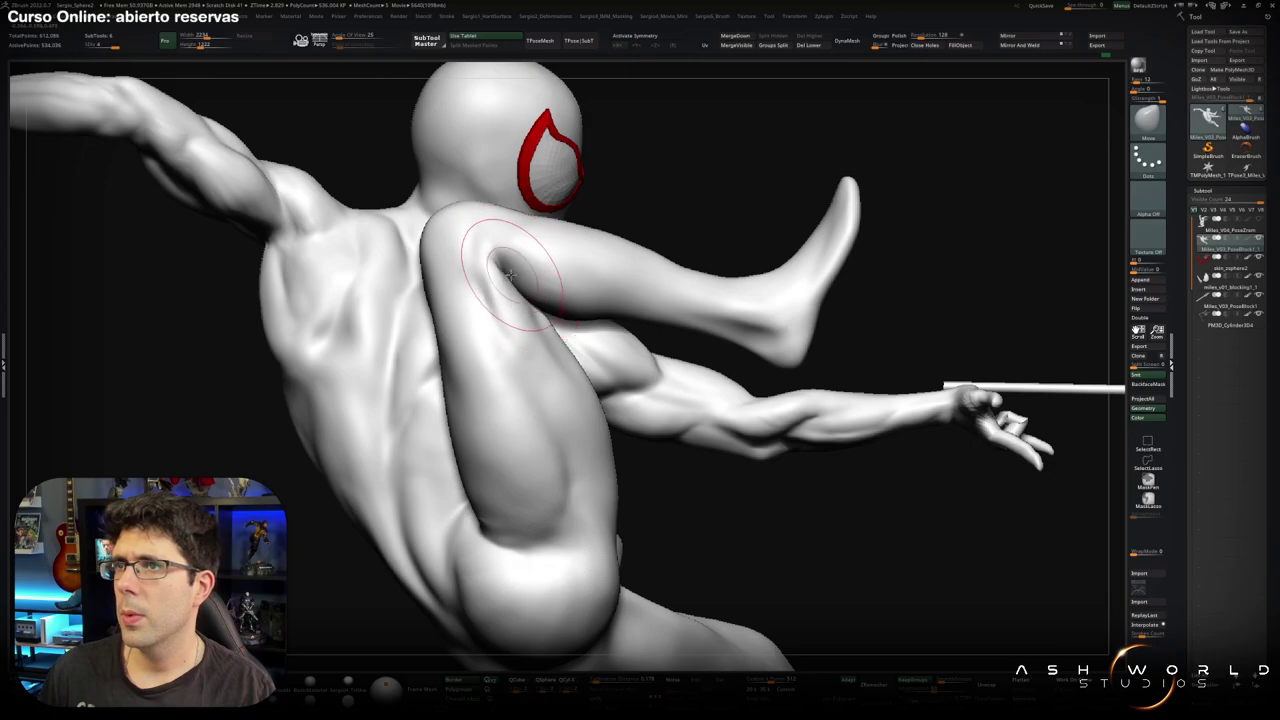
pyautogui.hotkey('ctrl', 'z')
pyautogui.moveTo(571, 386)
pyautogui.mouseDown(button='right')
pyautogui.moveTo(597, 430)
pyautogui.moveTo(543, 398)
pyautogui.moveTo(593, 410)
pyautogui.moveTo(588, 428)
pyautogui.moveTo(620, 430)
pyautogui.moveTo(586, 478)
pyautogui.moveTo(547, 405)
pyautogui.moveTo(561, 422)
pyautogui.moveTo(510, 383)
pyautogui.mouseUp(button='right')
pyautogui.press('s')
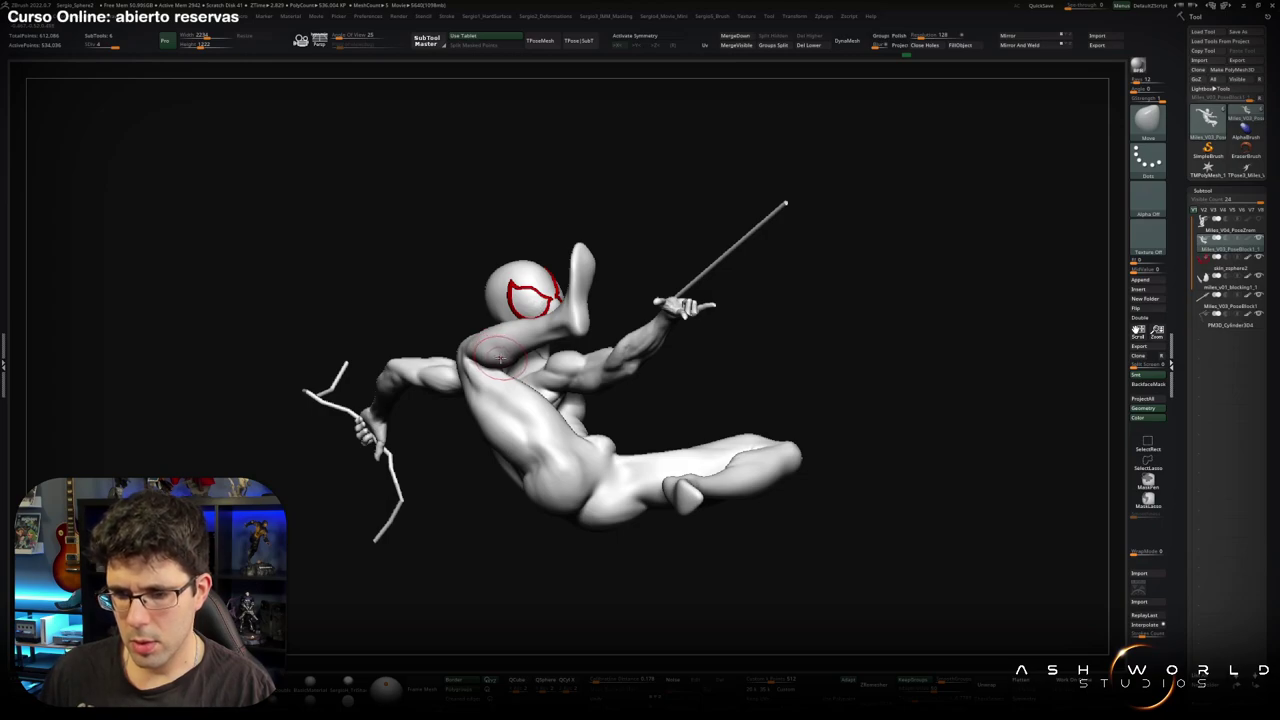
# Orbit until the torso stands upright facing the view, then smooth the crotch area.
pyautogui.moveTo(503, 341)
pyautogui.mouseDown()
pyautogui.moveTo(540, 415)
pyautogui.moveTo(615, 475)
pyautogui.moveTo(634, 460)
pyautogui.mouseUp()
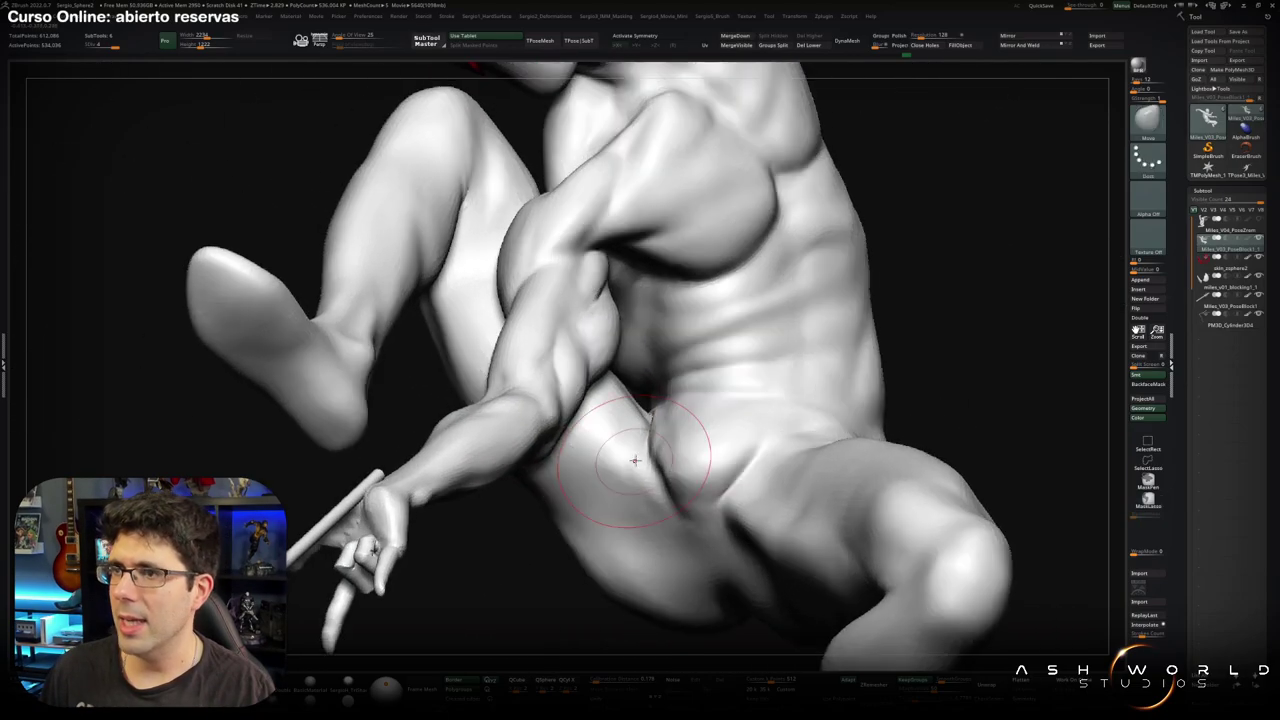
pyautogui.moveTo(634, 460)
pyautogui.mouseDown(button='right')
pyautogui.moveTo(650, 447)
pyautogui.moveTo(627, 425)
pyautogui.mouseUp(button='right')
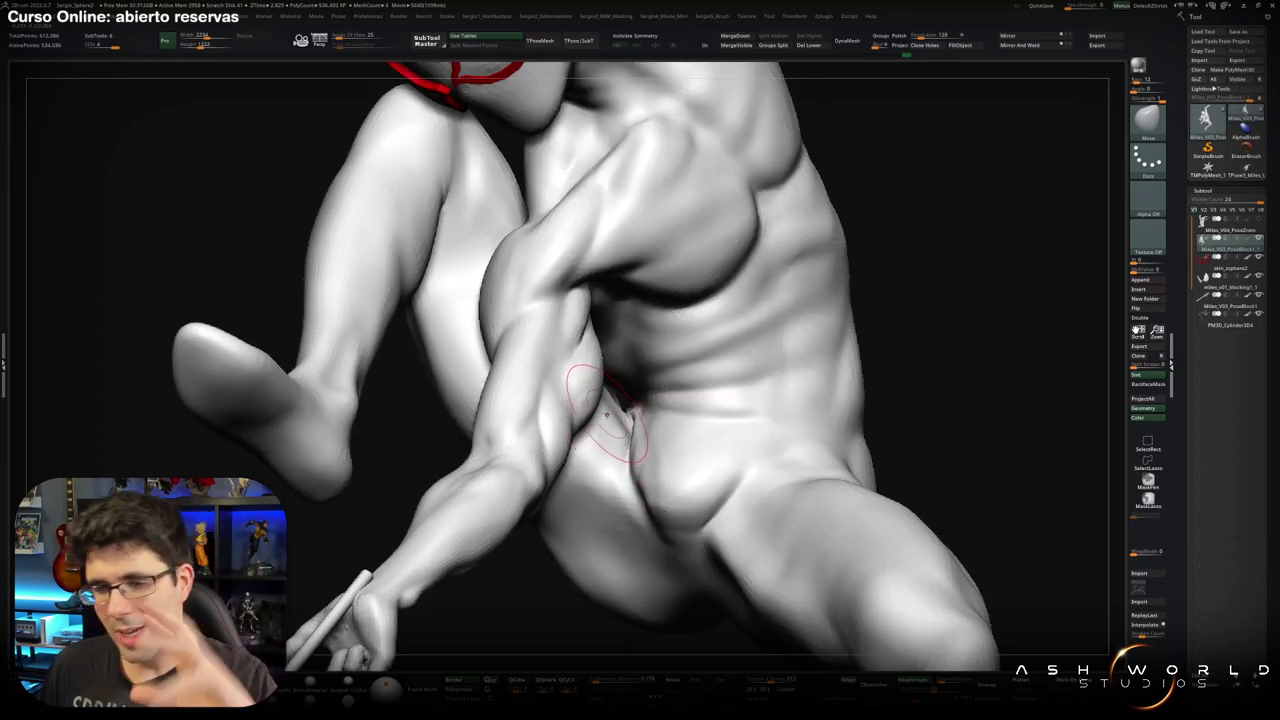
pyautogui.moveTo(606, 413); pyautogui.dragTo(596, 432, button='right')
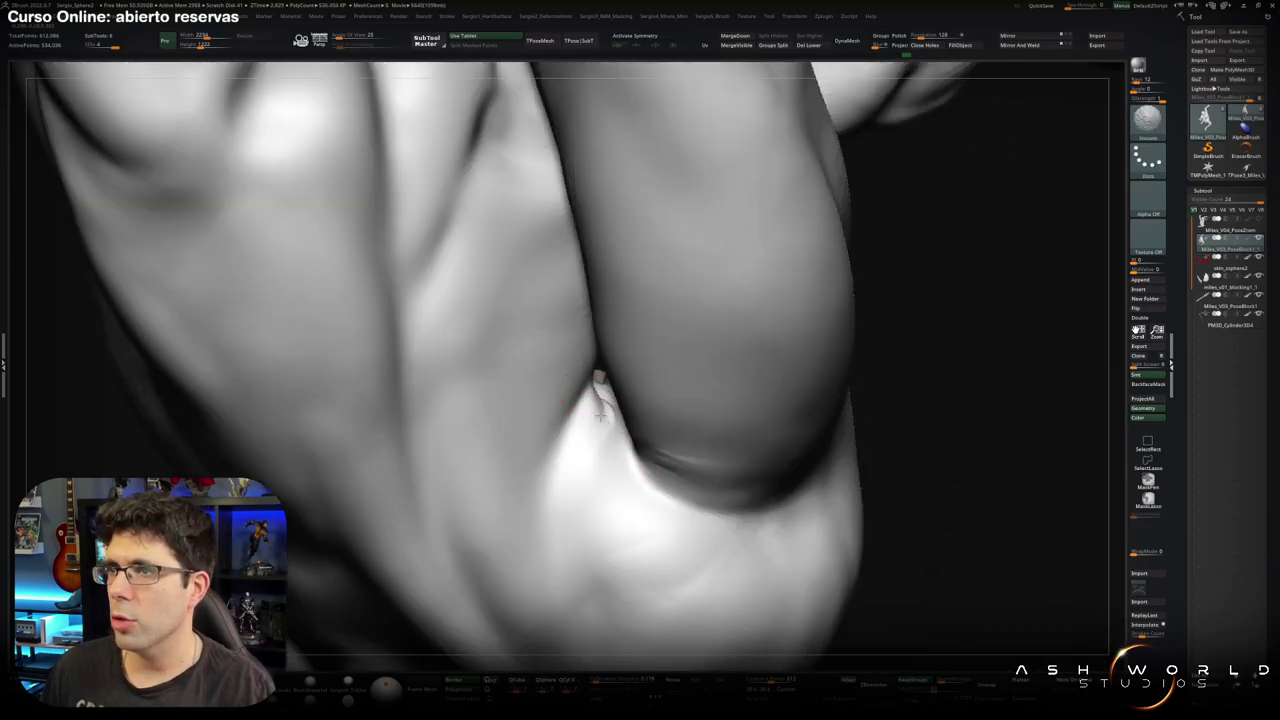
pyautogui.moveTo(600, 385)
pyautogui.mouseDown(button='right')
pyautogui.moveTo(586, 463)
pyautogui.moveTo(649, 423)
pyautogui.moveTo(697, 429)
pyautogui.moveTo(567, 535)
pyautogui.moveTo(652, 386)
pyautogui.mouseUp(button='right')
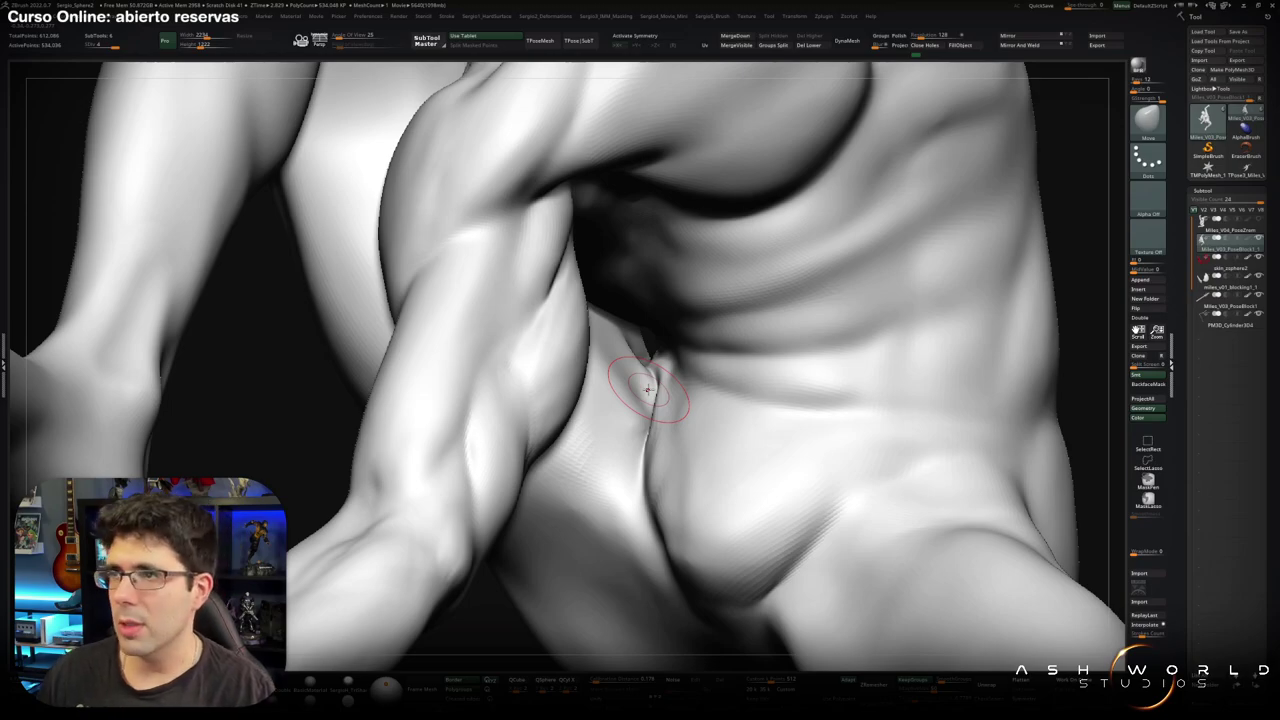
pyautogui.moveTo(527, 340); pyautogui.dragTo(612, 447, button='right')
pyautogui.moveTo(594, 502); pyautogui.dragTo(606, 504, button='right')
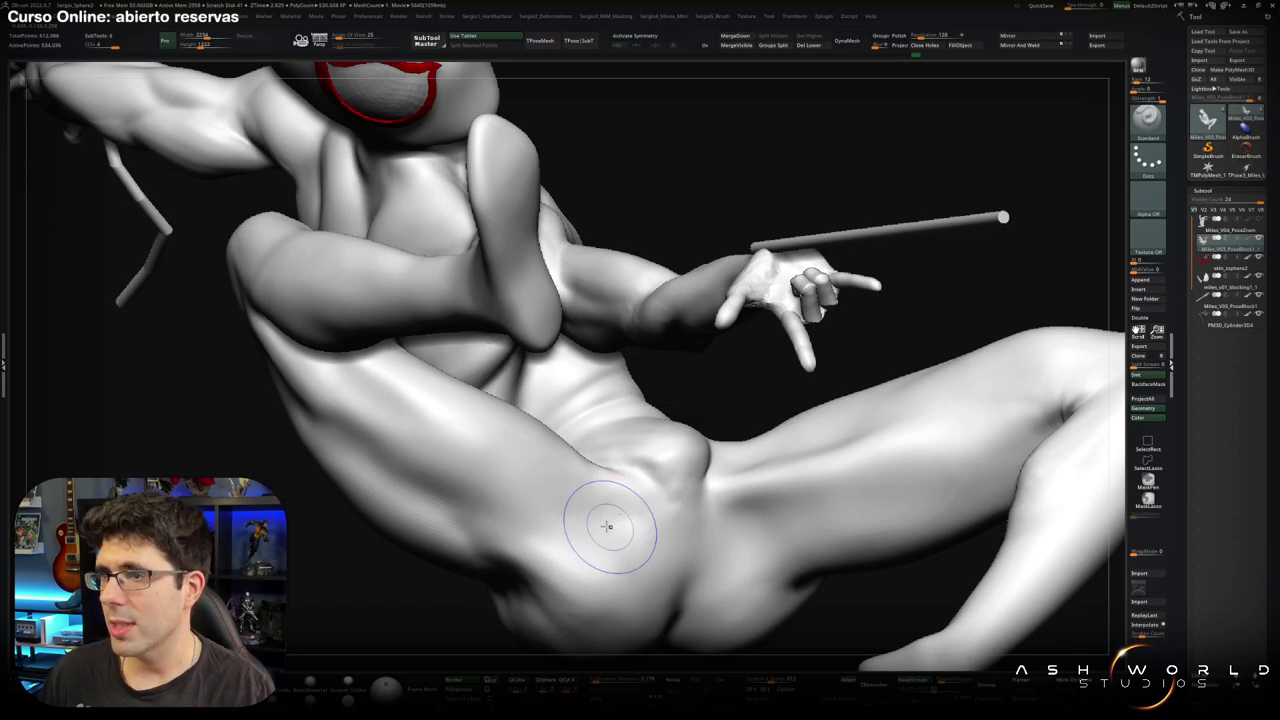
pyautogui.moveTo(617, 526)
pyautogui.mouseDown(button='right')
pyautogui.moveTo(597, 532)
pyautogui.moveTo(664, 461)
pyautogui.mouseUp(button='right')
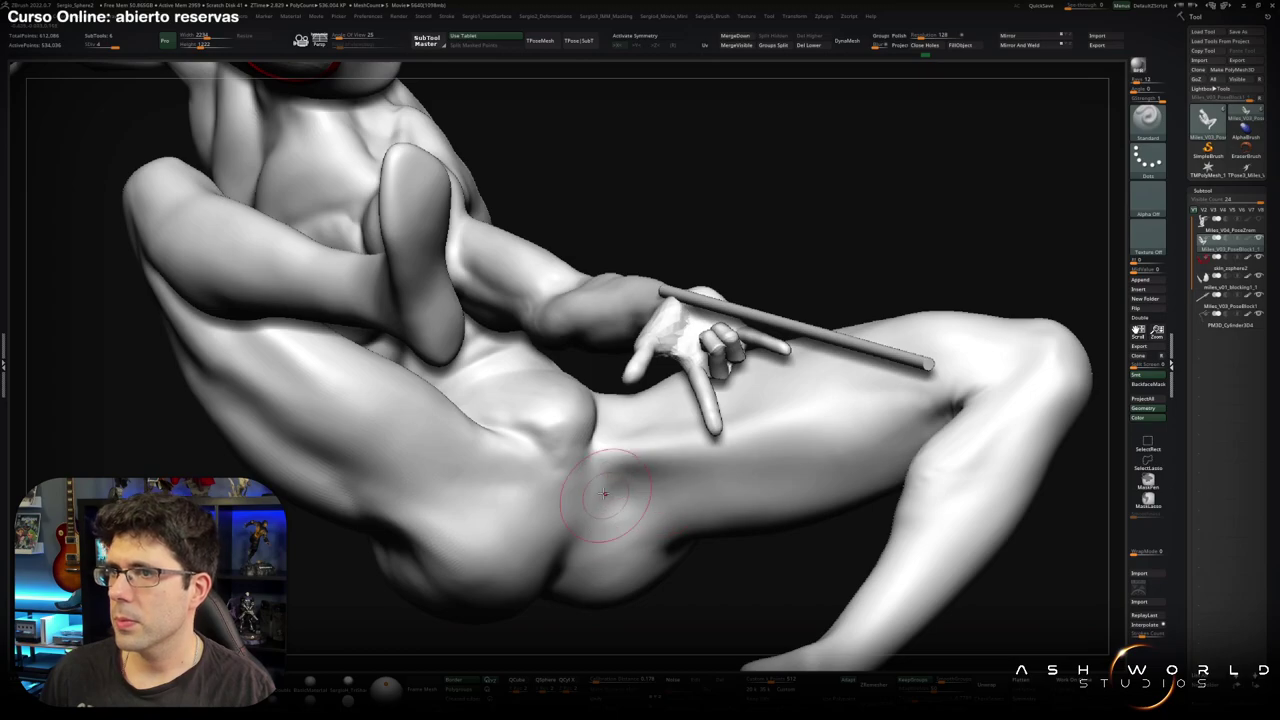
pyautogui.moveTo(604, 493); pyautogui.dragTo(574, 480, button='right')
pyautogui.keyDown('shift'); pyautogui.moveTo(568, 468); pyautogui.dragTo(628, 545); pyautogui.keyUp('shift')
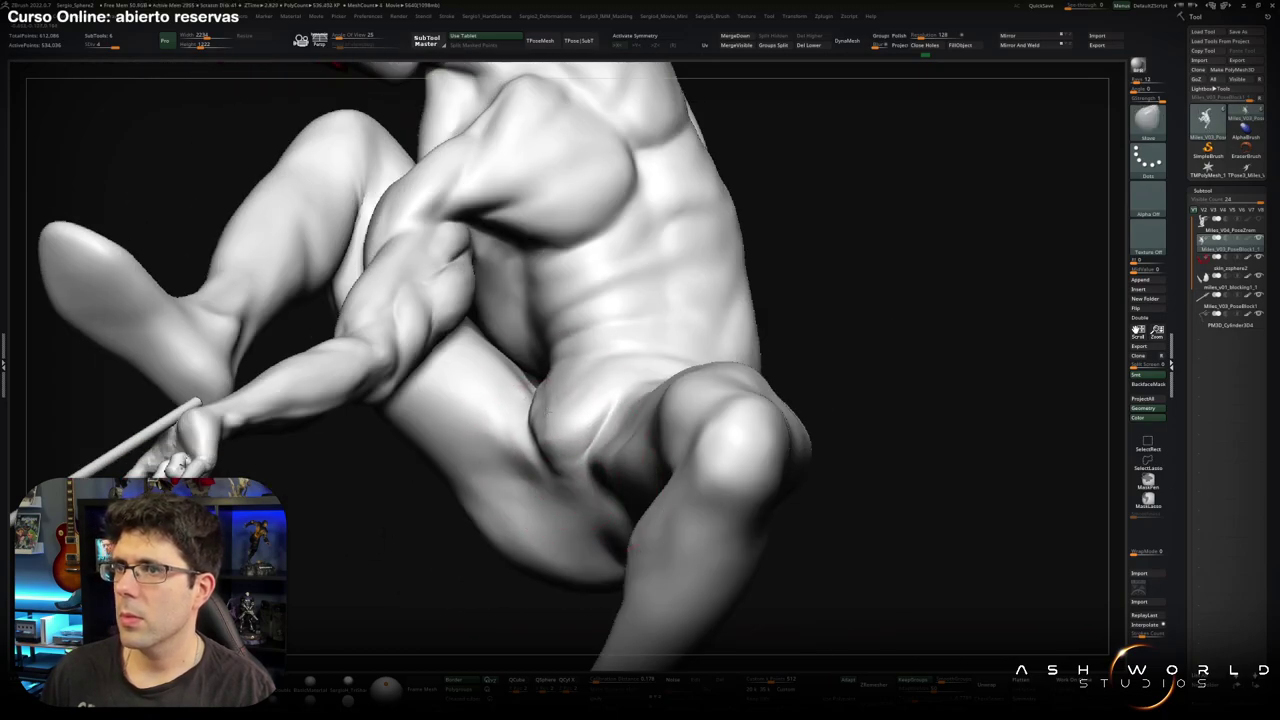
# Reframe the figure and lasso-hide the dangling web-holding arm to expose the torso and hips.
pyautogui.moveTo(577, 389); pyautogui.dragTo(571, 468, button='right')
pyautogui.press('f')
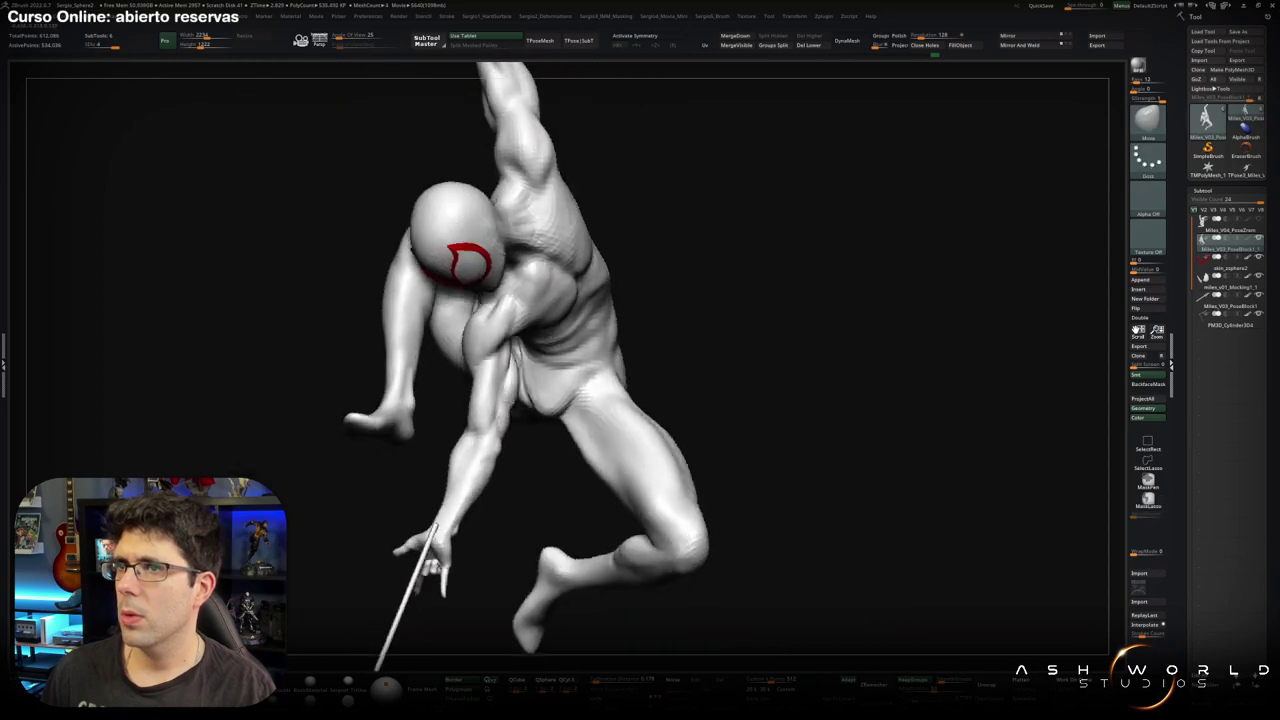
pyautogui.moveTo(700, 400); pyautogui.dragTo(757, 380, button='right')
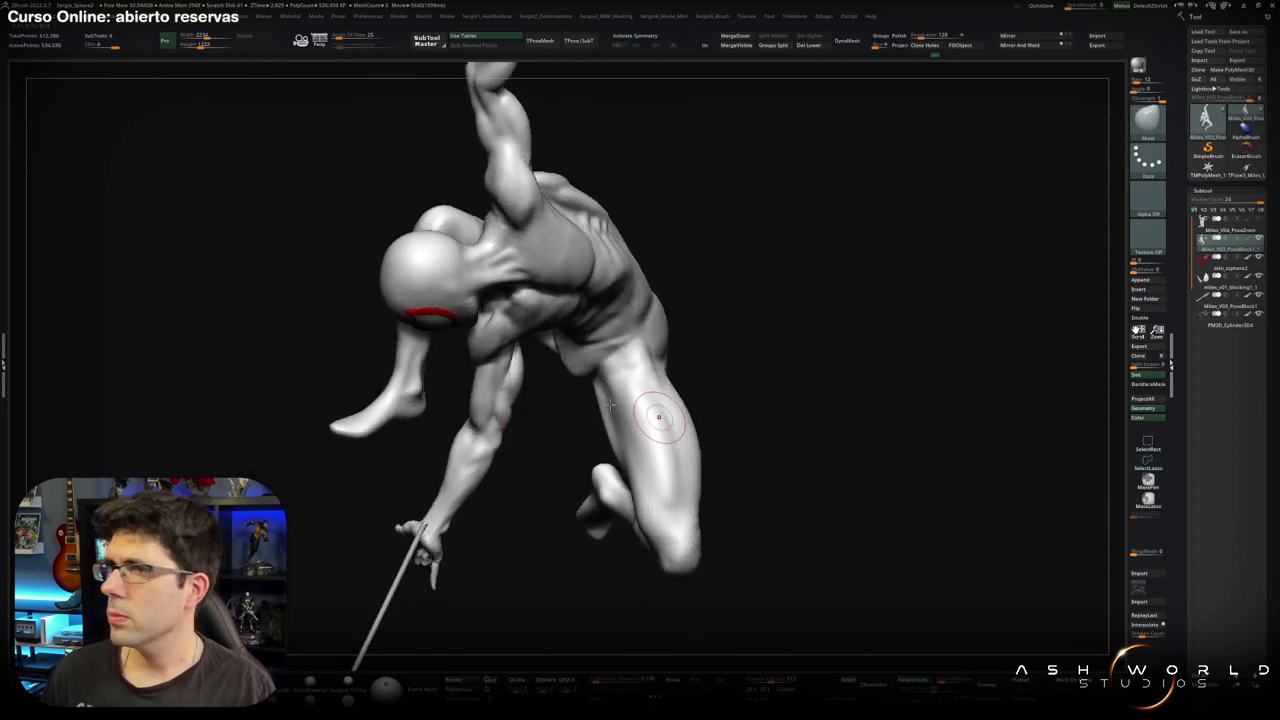
pyautogui.hotkey('ctrl', 'shift')
pyautogui.keyDown('ctrl'); pyautogui.keyDown('alt'); pyautogui.keyDown('shift'); pyautogui.moveTo(497, 355); pyautogui.dragTo(525, 365); pyautogui.keyUp('shift'); pyautogui.keyUp('alt'); pyautogui.keyUp('ctrl')
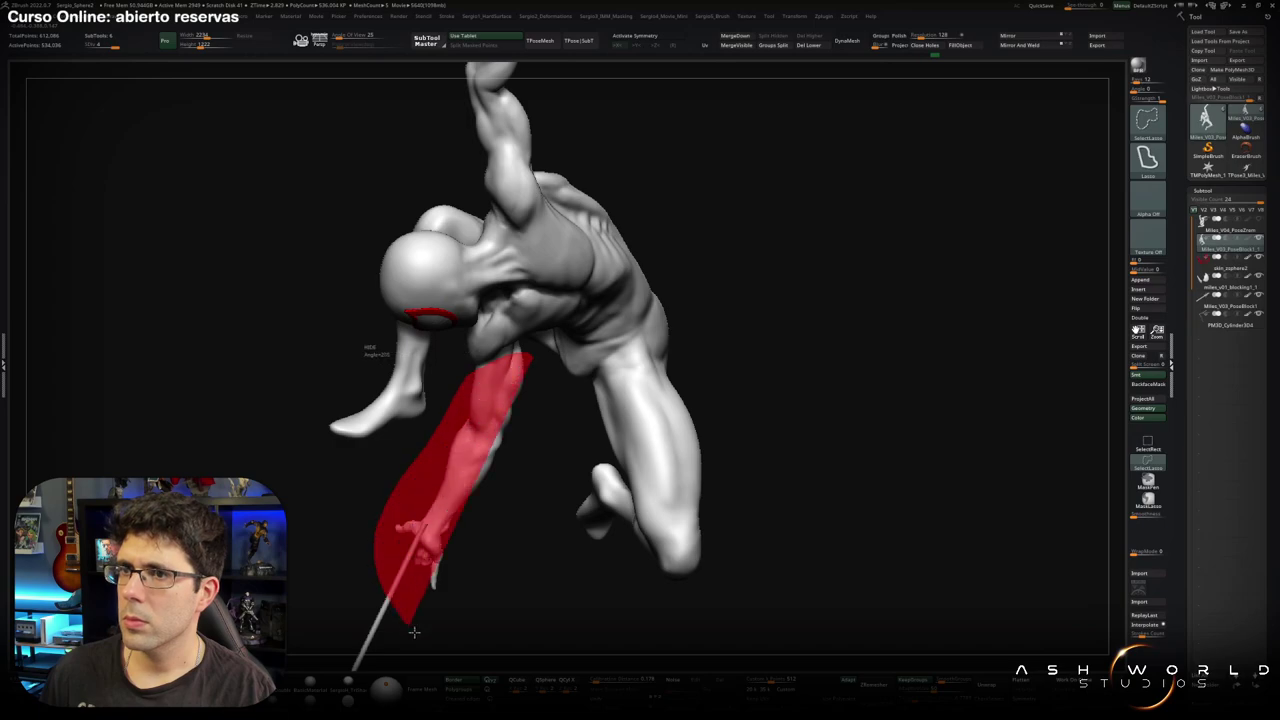
pyautogui.moveTo(541, 404)
pyautogui.mouseDown(button='right')
pyautogui.moveTo(543, 500)
pyautogui.moveTo(527, 447)
pyautogui.moveTo(517, 479)
pyautogui.mouseUp(button='right')
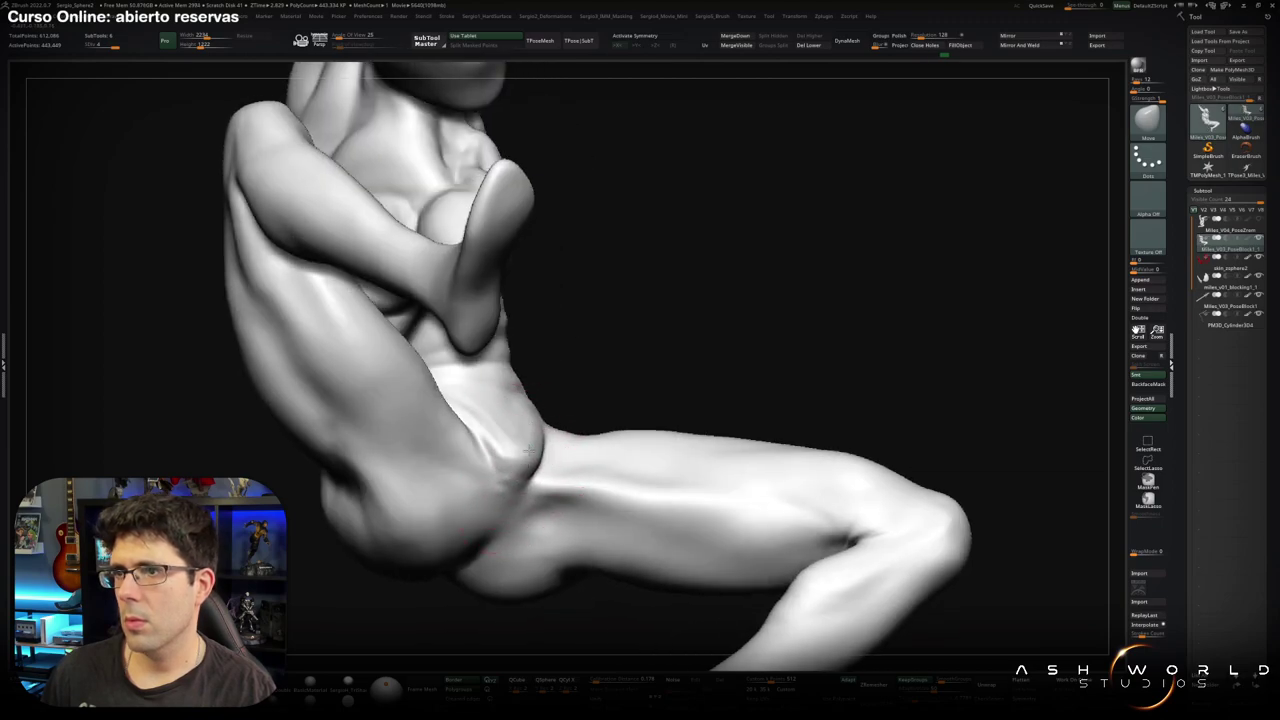
pyautogui.press('space')
pyautogui.moveTo(528, 455)
pyautogui.mouseDown(button='right')
pyautogui.moveTo(508, 497)
pyautogui.moveTo(535, 466)
pyautogui.mouseUp(button='right')
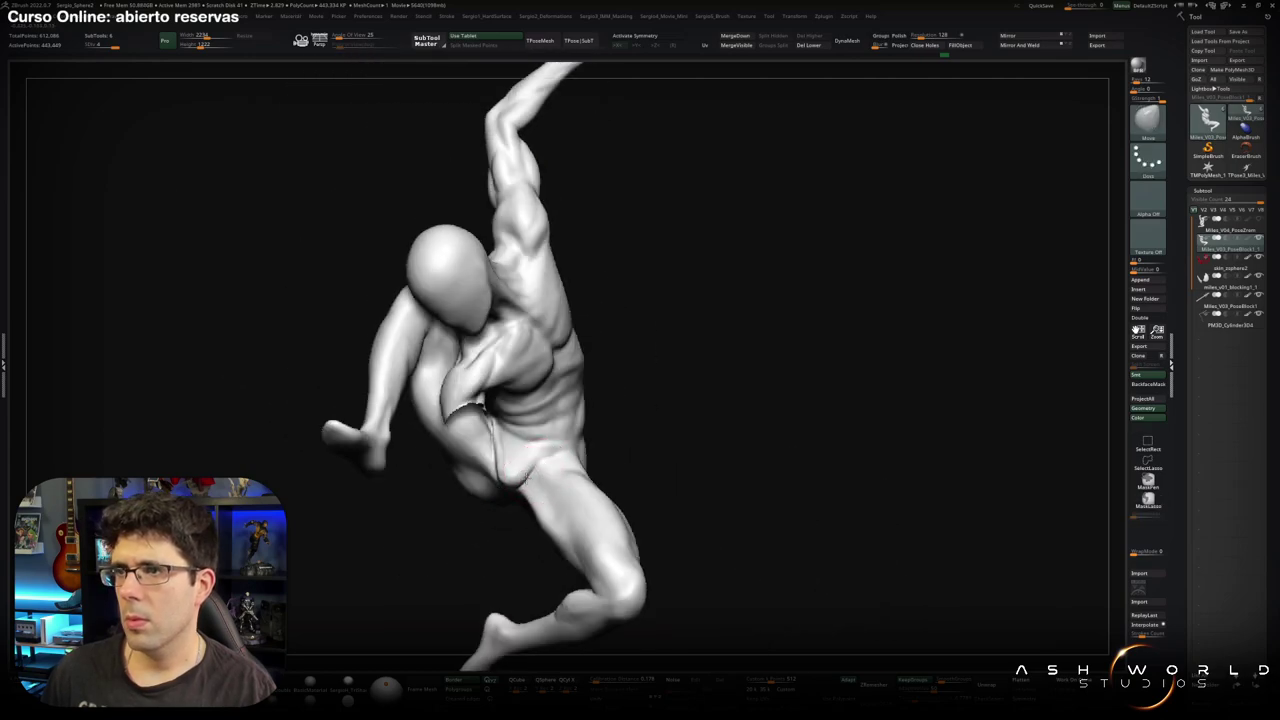
pyautogui.moveTo(497, 462); pyautogui.dragTo(479, 444, button='right')
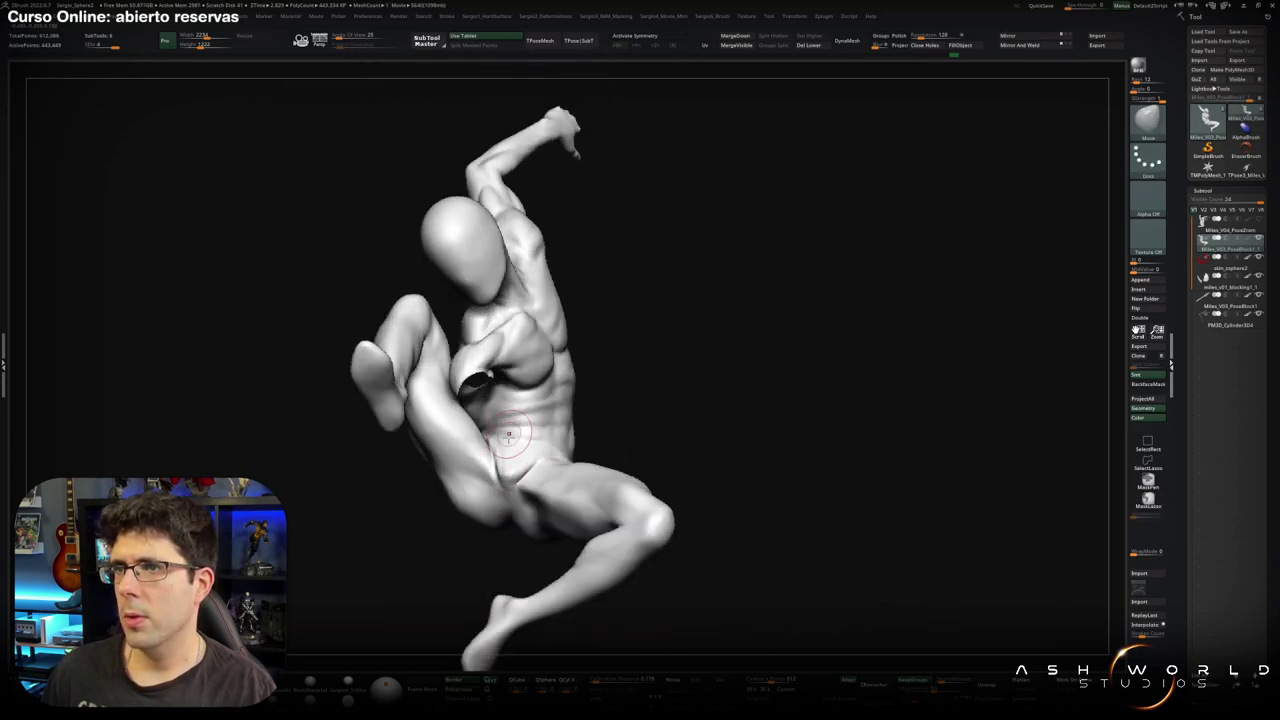
# With Polyframe on, hide the red torso and purple upper-arm polygroups, then turn Polyframe off.
pyautogui.hotkey('shift', 'f')
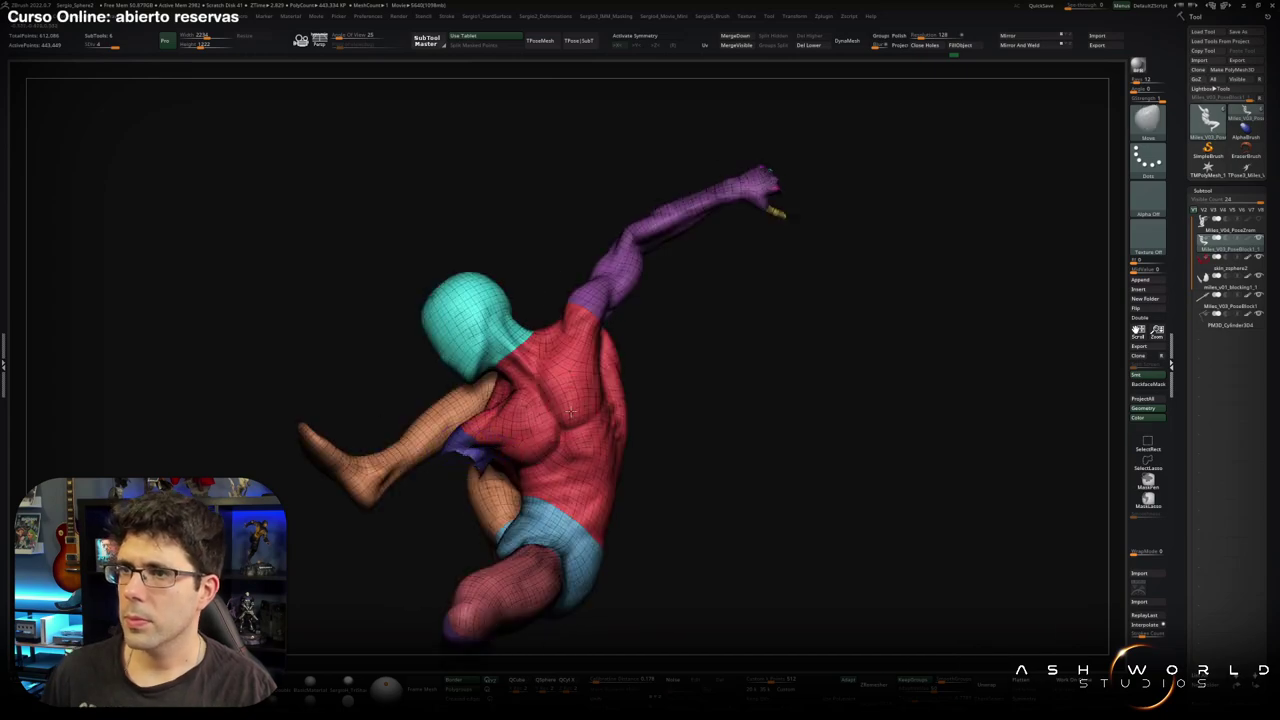
pyautogui.keyDown('ctrl'); pyautogui.keyDown('alt'); pyautogui.keyDown('shift'); pyautogui.click(567, 461); pyautogui.keyUp('shift'); pyautogui.keyUp('alt'); pyautogui.keyUp('ctrl')
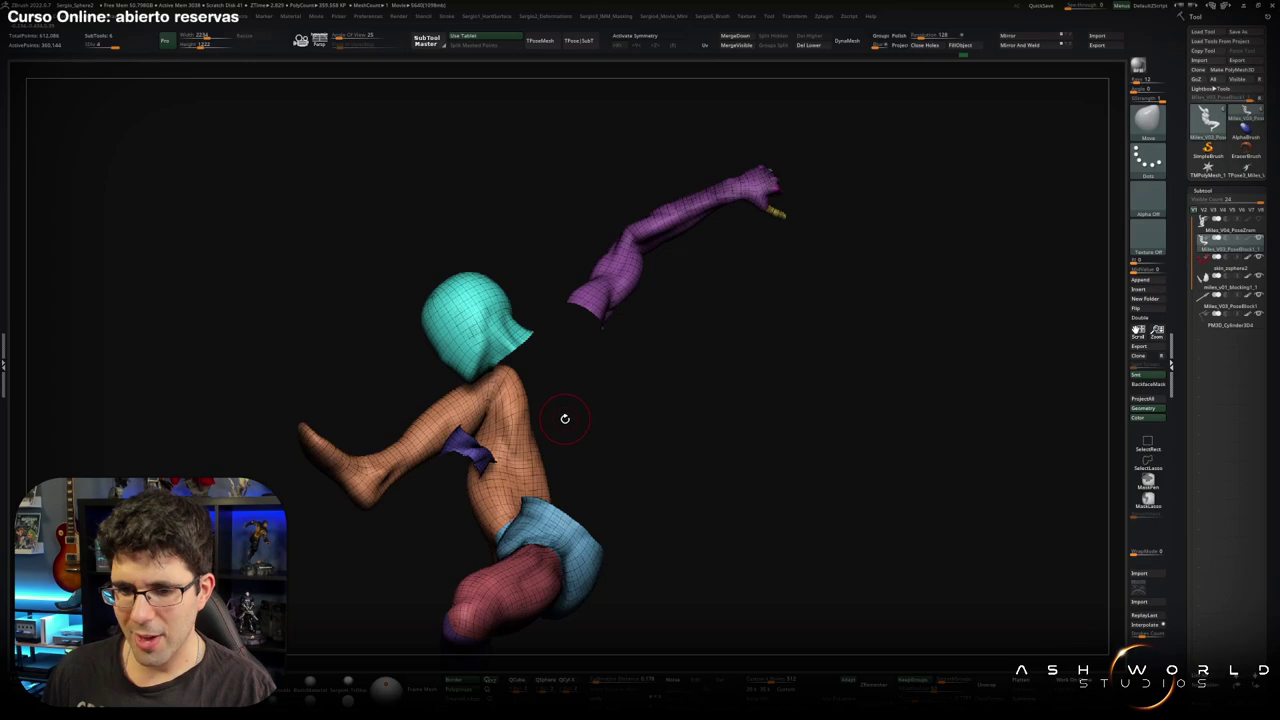
pyautogui.moveTo(558, 428)
pyautogui.mouseDown(button='right')
pyautogui.moveTo(577, 451)
pyautogui.moveTo(531, 434)
pyautogui.moveTo(408, 428)
pyautogui.mouseUp(button='right')
pyautogui.keyDown('ctrl'); pyautogui.keyDown('alt'); pyautogui.keyDown('shift'); pyautogui.click(408, 428); pyautogui.keyUp('shift'); pyautogui.keyUp('alt'); pyautogui.keyUp('ctrl')
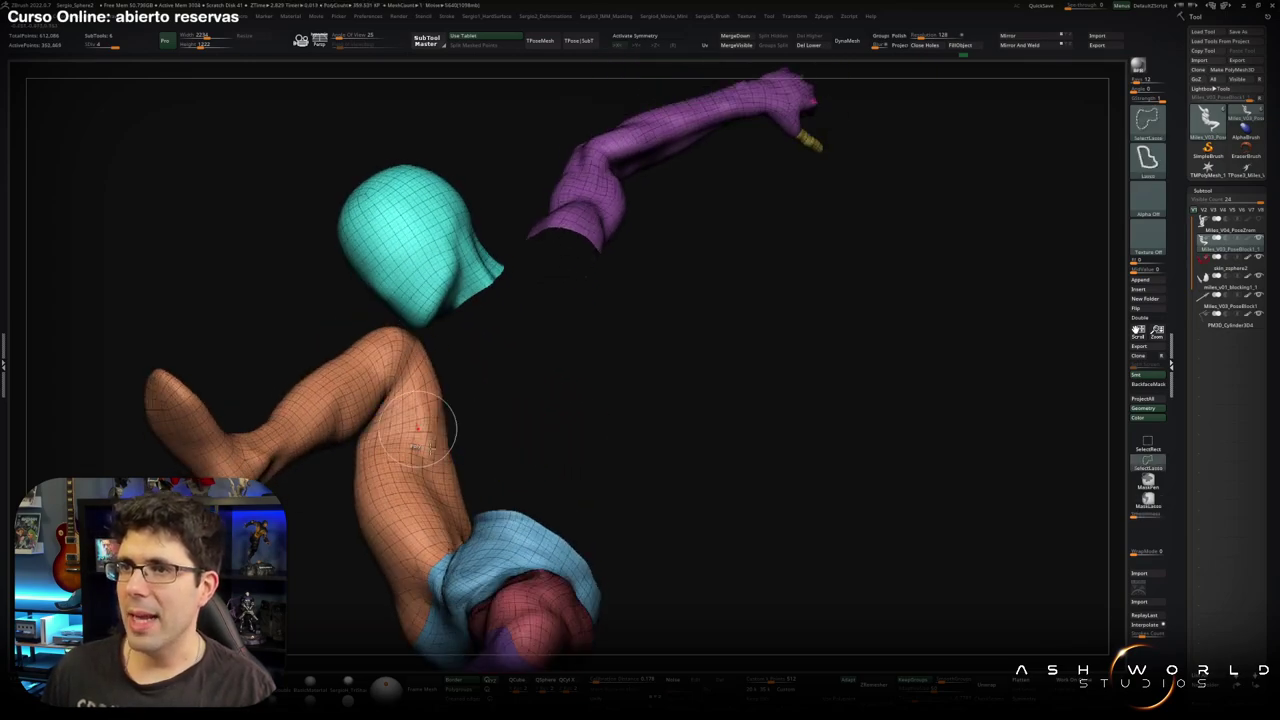
pyautogui.moveTo(641, 415)
pyautogui.mouseDown(button='right')
pyautogui.moveTo(600, 420)
pyautogui.moveTo(580, 386)
pyautogui.moveTo(545, 383)
pyautogui.mouseUp(button='right')
pyautogui.hotkey('shift', 'f')
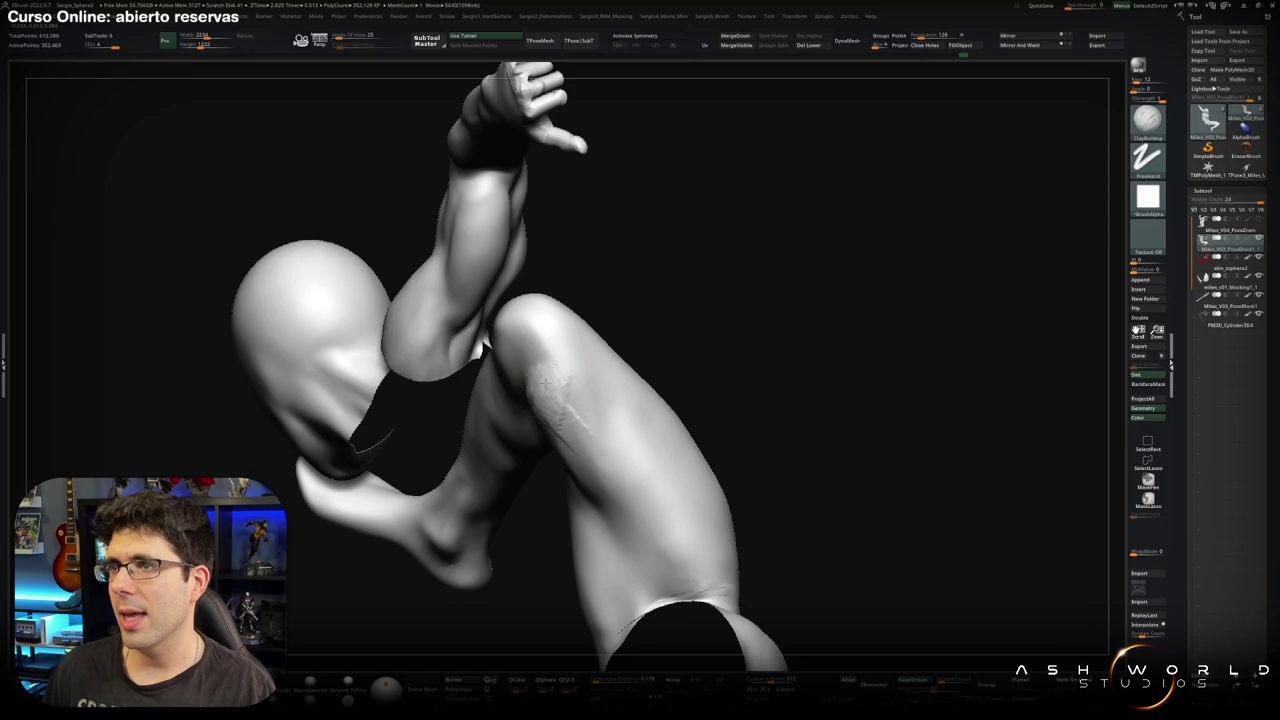
# Build clay strokes on the thigh just above the knee, then smooth them away.
pyautogui.moveTo(580, 457); pyautogui.dragTo(560, 400, button='right')
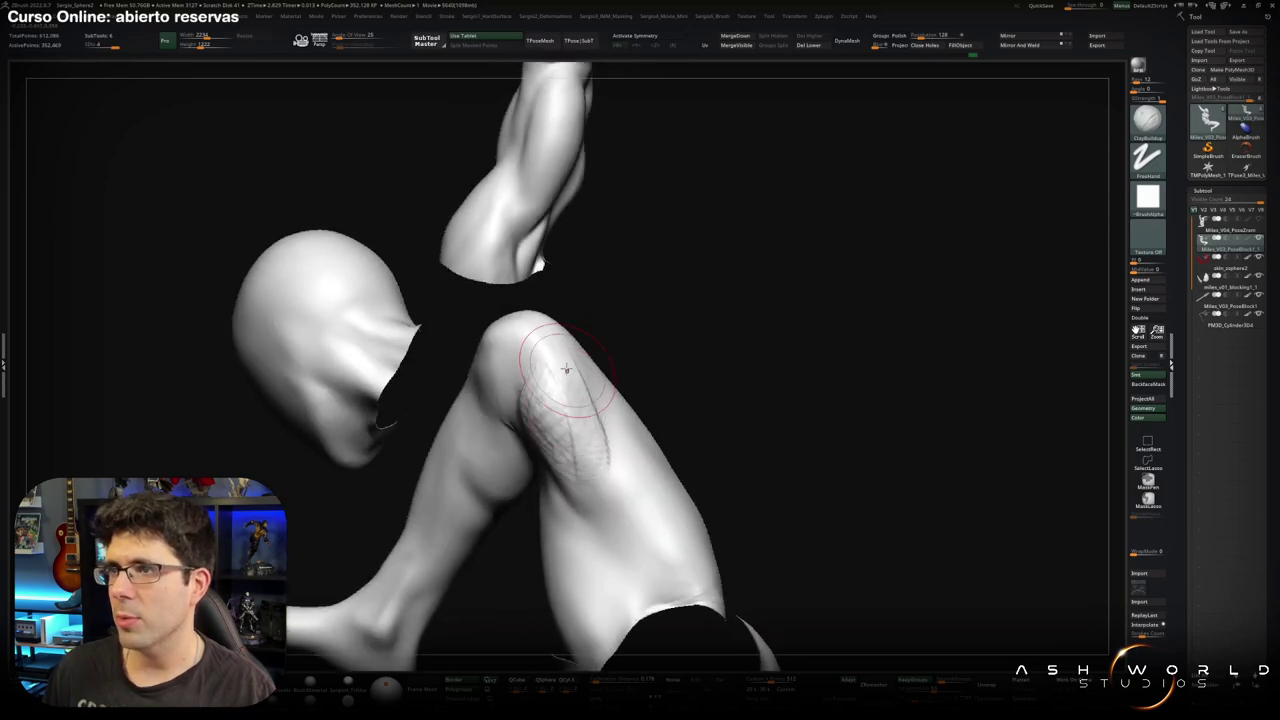
pyautogui.moveTo(555, 350); pyautogui.dragTo(585, 412)
pyautogui.moveTo(574, 465); pyautogui.dragTo(583, 480, button='right')
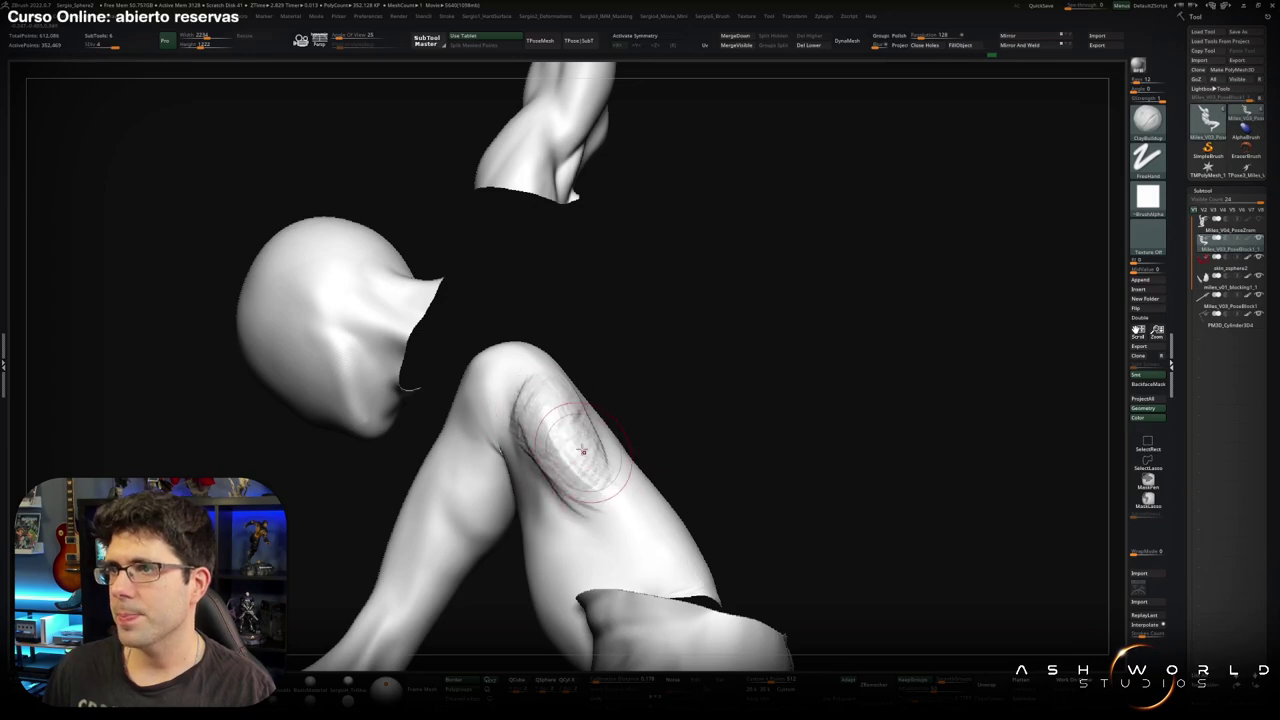
pyautogui.keyDown('shift'); pyautogui.moveTo(592, 455); pyautogui.dragTo(519, 435); pyautogui.keyUp('shift')
pyautogui.moveTo(591, 477)
pyautogui.mouseDown(button='right')
pyautogui.moveTo(586, 375)
pyautogui.moveTo(570, 420)
pyautogui.moveTo(591, 438)
pyautogui.mouseUp(button='right')
pyautogui.moveTo(591, 438)
pyautogui.keyDown('shift'); pyautogui.mouseDown()
pyautogui.moveTo(583, 397)
pyautogui.moveTo(593, 516)
pyautogui.mouseUp(); pyautogui.keyUp('shift')
# Rough in a diagonal clay stroke where the bent thigh meets the hip.
pyautogui.moveTo(586, 488); pyautogui.dragTo(596, 413, button='right')
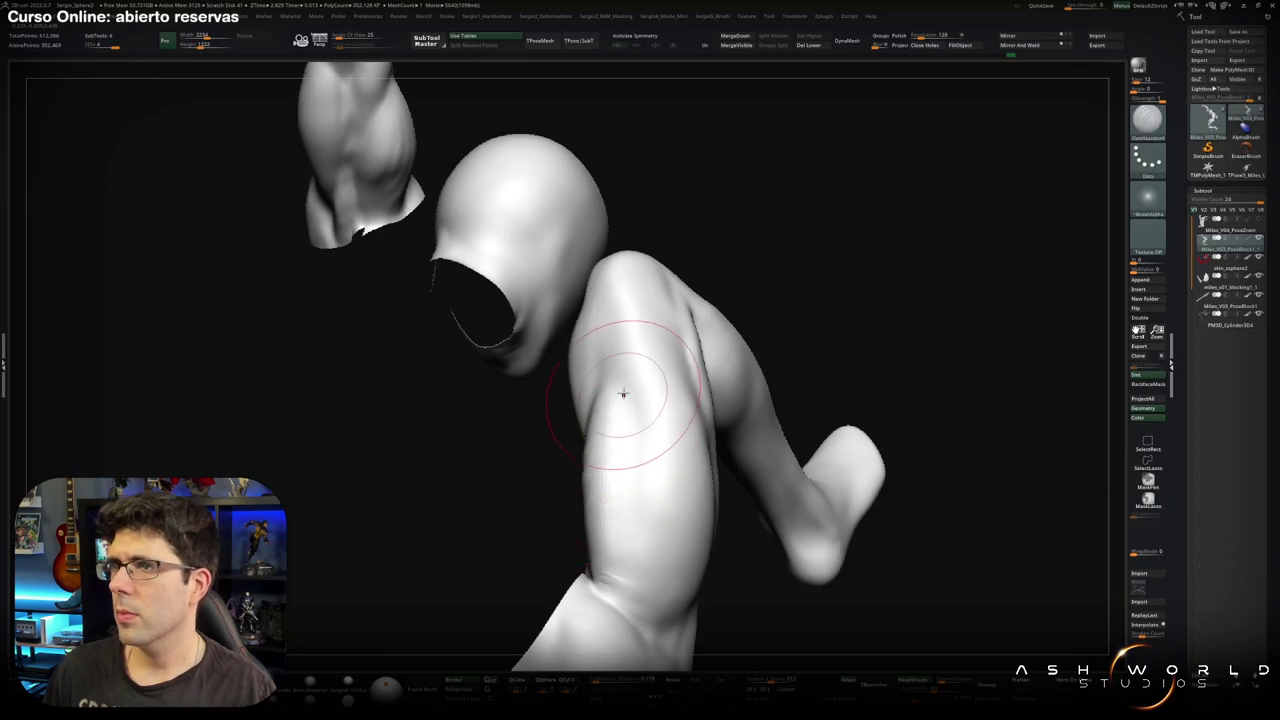
pyautogui.press('space')
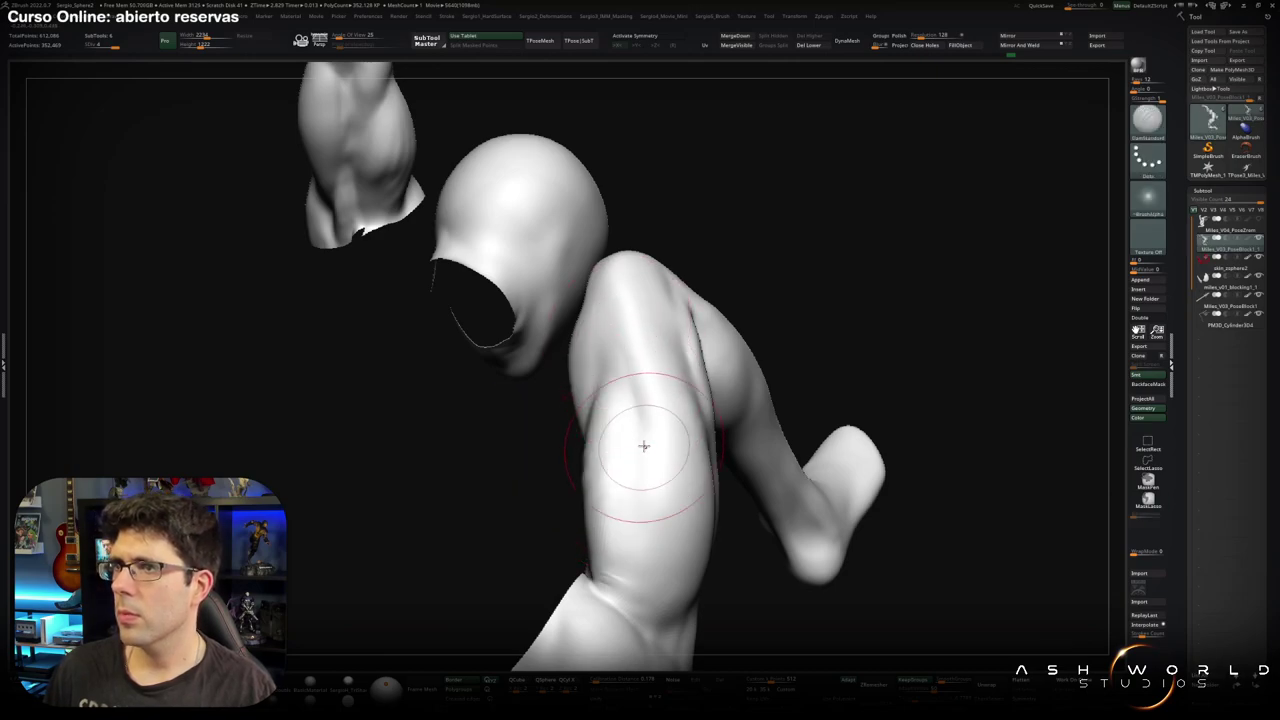
pyautogui.moveTo(648, 550)
pyautogui.mouseDown(button='right')
pyautogui.moveTo(594, 520)
pyautogui.moveTo(575, 555)
pyautogui.mouseUp(button='right')
pyautogui.moveTo(575, 560)
pyautogui.mouseDown()
pyautogui.moveTo(520, 490)
pyautogui.moveTo(570, 540)
pyautogui.moveTo(518, 505)
pyautogui.moveTo(542, 520)
pyautogui.mouseUp()
pyautogui.moveTo(546, 528); pyautogui.dragTo(515, 525, button='right')
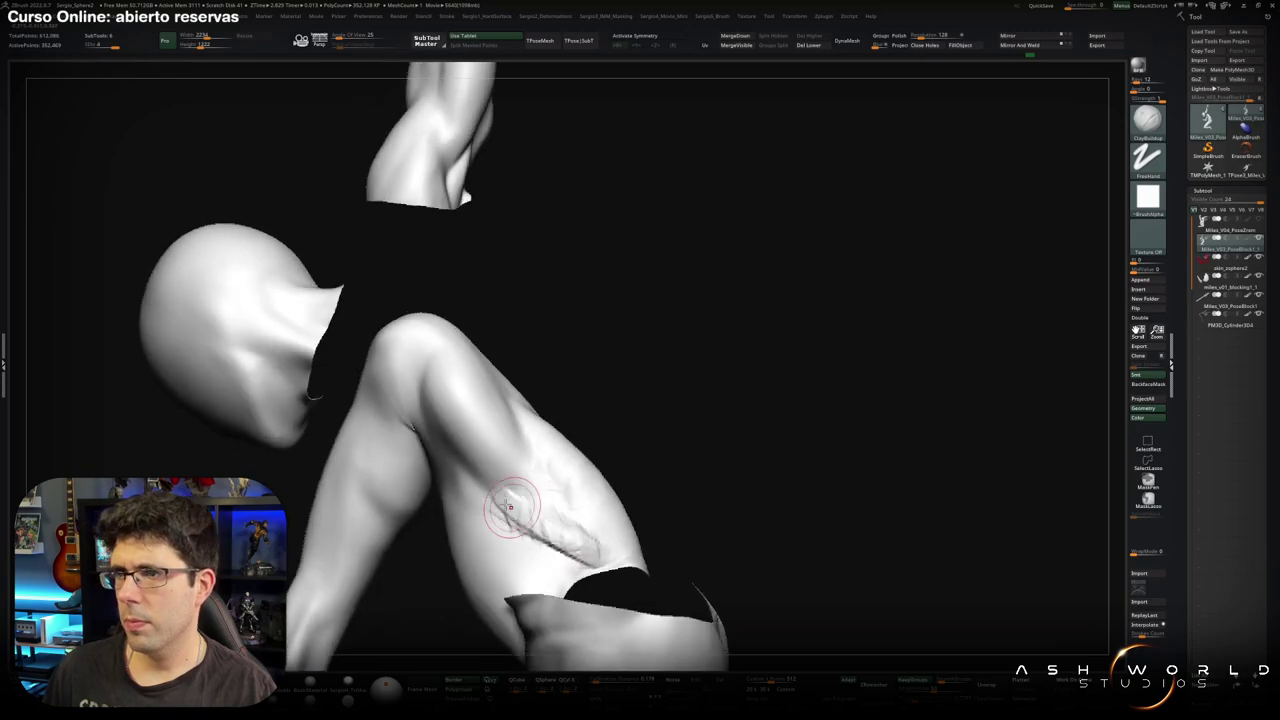
pyautogui.press('shift')
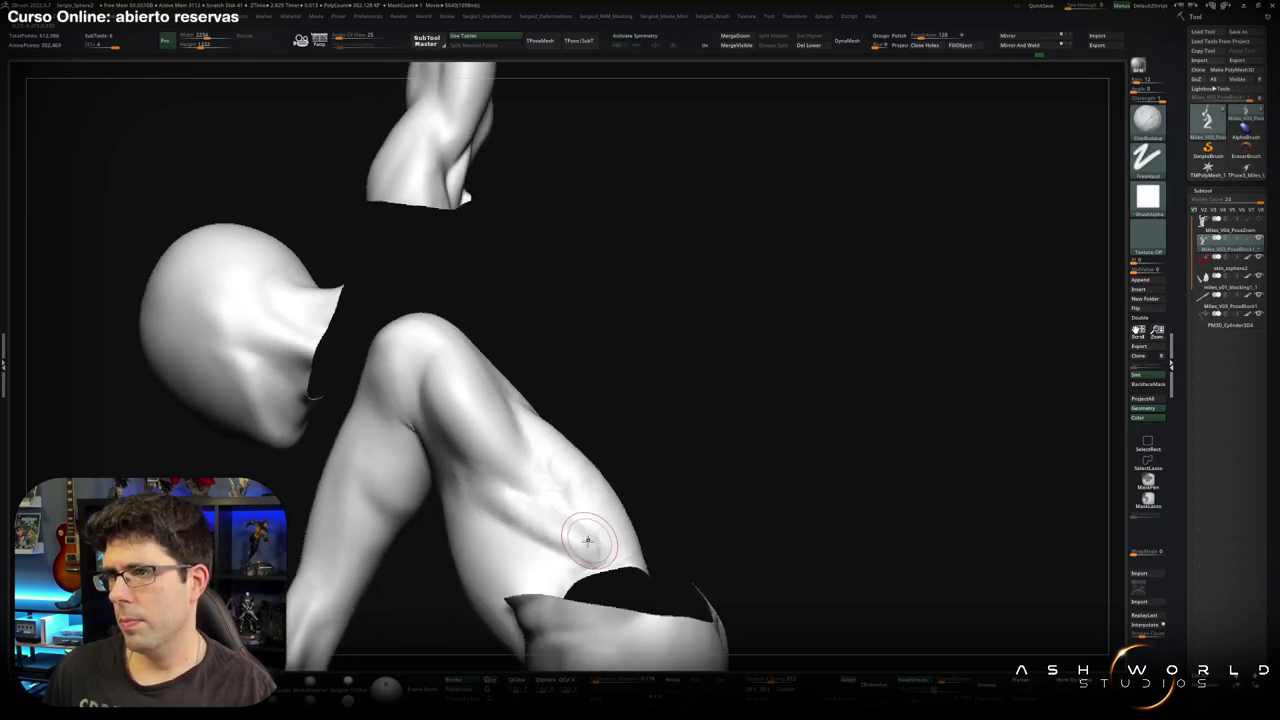
pyautogui.moveTo(580, 531)
pyautogui.mouseDown(button='right')
pyautogui.moveTo(604, 470)
pyautogui.moveTo(697, 478)
pyautogui.moveTo(616, 463)
pyautogui.moveTo(577, 545)
pyautogui.mouseUp(button='right')
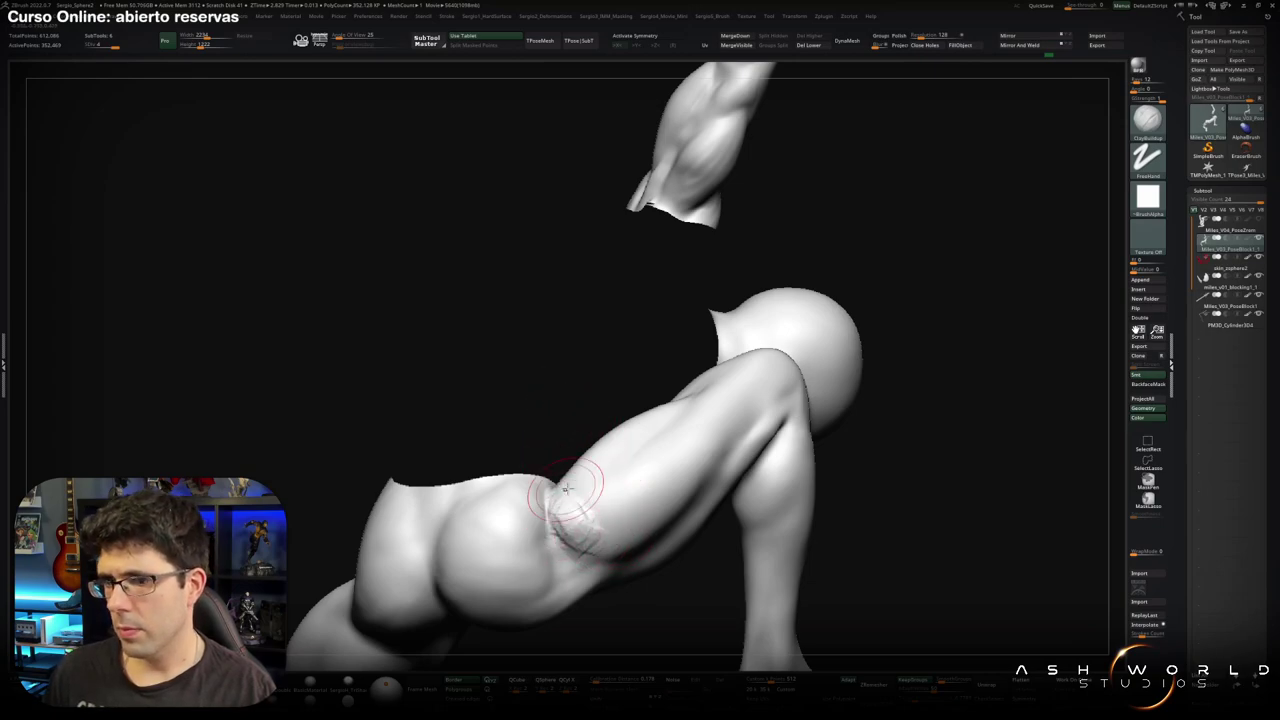
# Smooth the hip crease of the bent thigh, then check the raised arm and leg from several angles.
pyautogui.moveTo(566, 488); pyautogui.dragTo(571, 509, button='right')
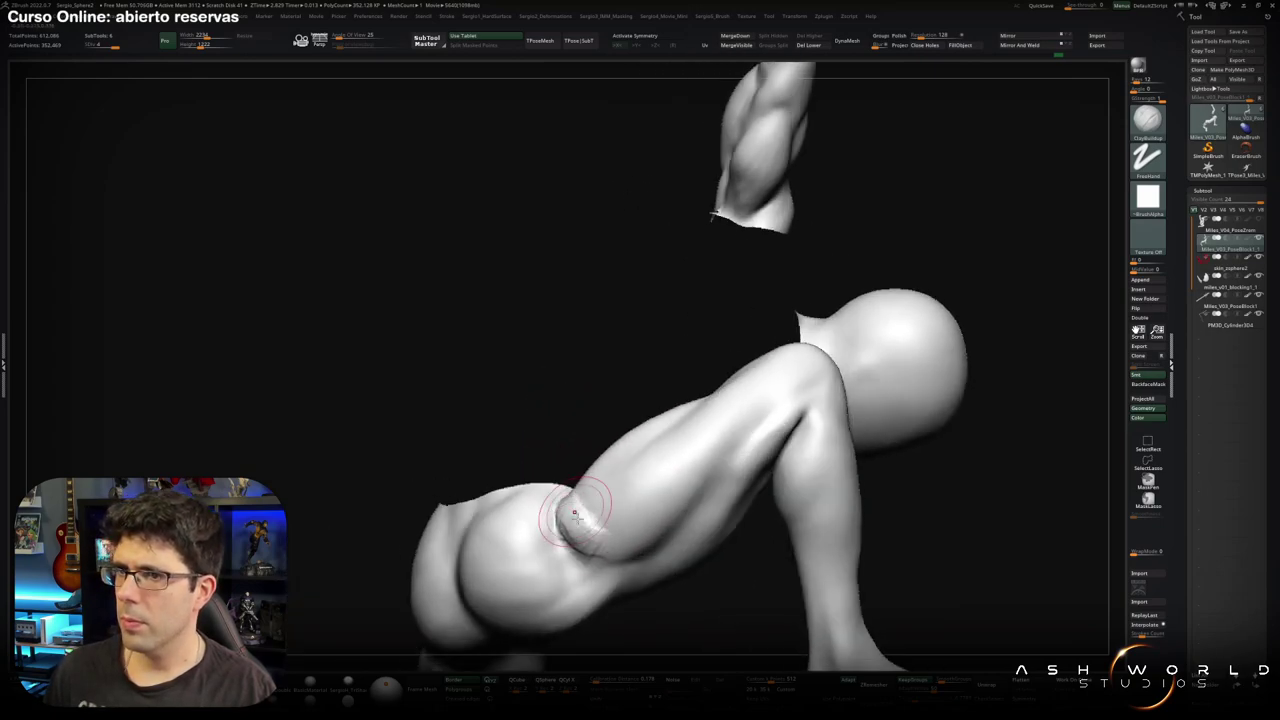
pyautogui.moveTo(588, 537)
pyautogui.keyDown('shift'); pyautogui.mouseDown()
pyautogui.moveTo(604, 515)
pyautogui.moveTo(583, 522)
pyautogui.mouseUp(); pyautogui.keyUp('shift')
pyautogui.moveTo(605, 521)
pyautogui.mouseDown(button='right')
pyautogui.moveTo(588, 543)
pyautogui.moveTo(620, 560)
pyautogui.mouseUp(button='right')
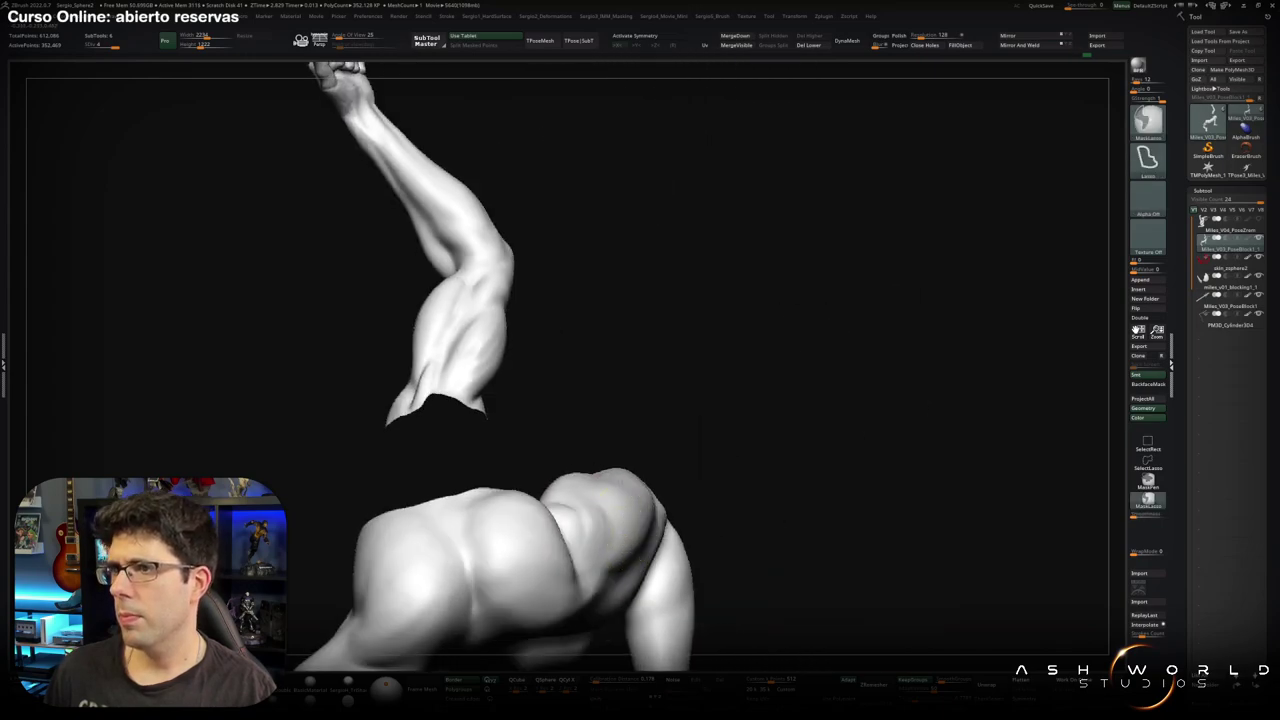
pyautogui.press('shift')
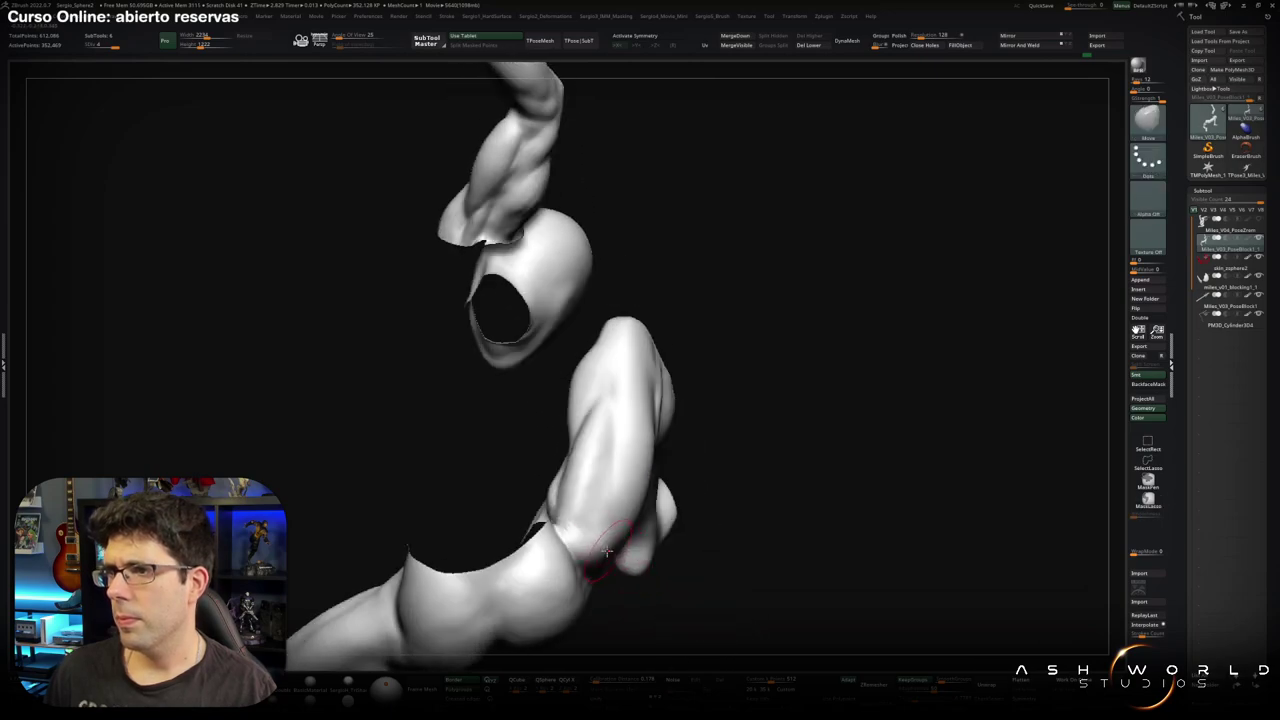
pyautogui.moveTo(597, 550); pyautogui.dragTo(584, 538, button='right')
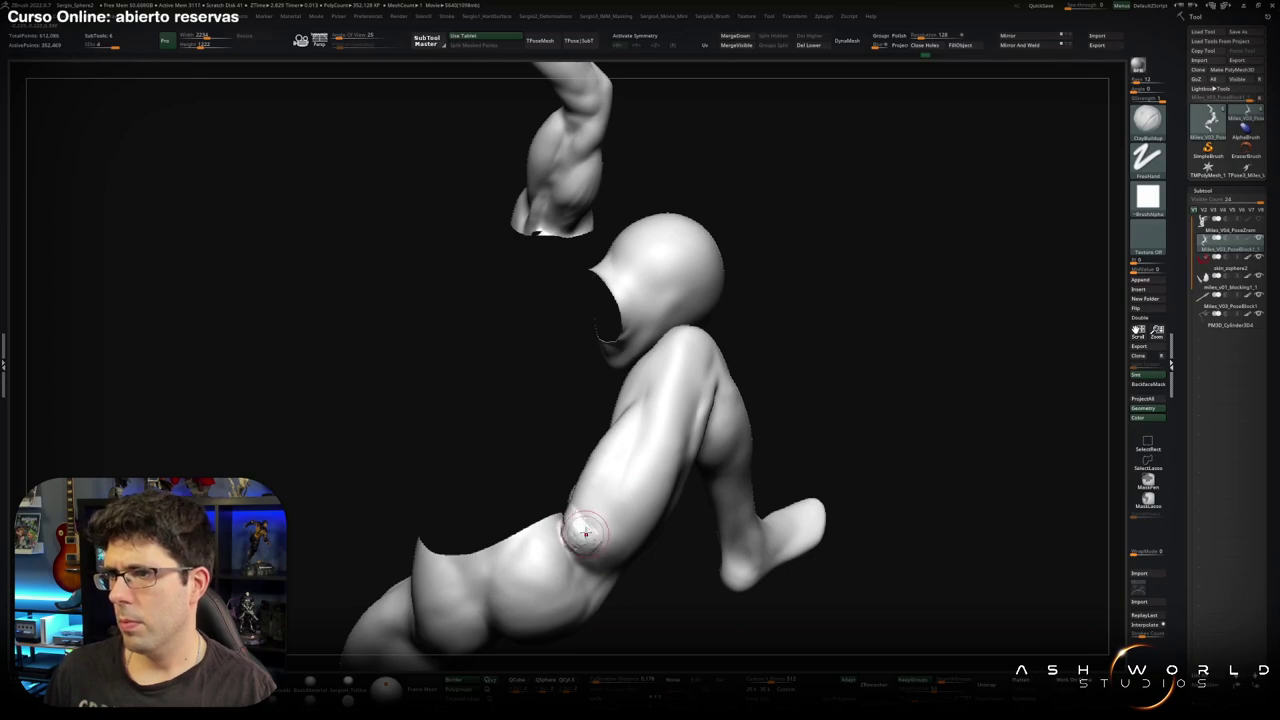
pyautogui.moveTo(605, 557)
pyautogui.mouseDown()
pyautogui.moveTo(575, 521)
pyautogui.moveTo(629, 529)
pyautogui.moveTo(603, 552)
pyautogui.moveTo(585, 514)
pyautogui.mouseUp()
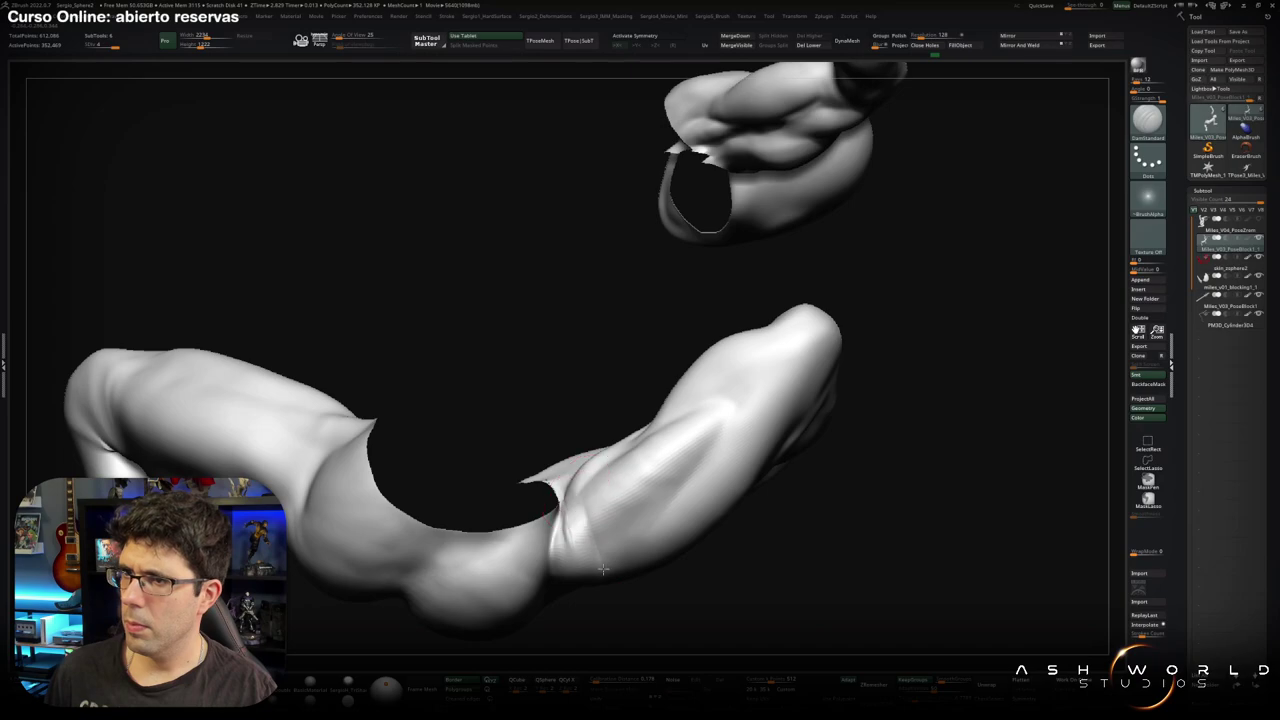
pyautogui.moveTo(603, 569); pyautogui.dragTo(591, 535)
pyautogui.moveTo(628, 598); pyautogui.dragTo(595, 517)
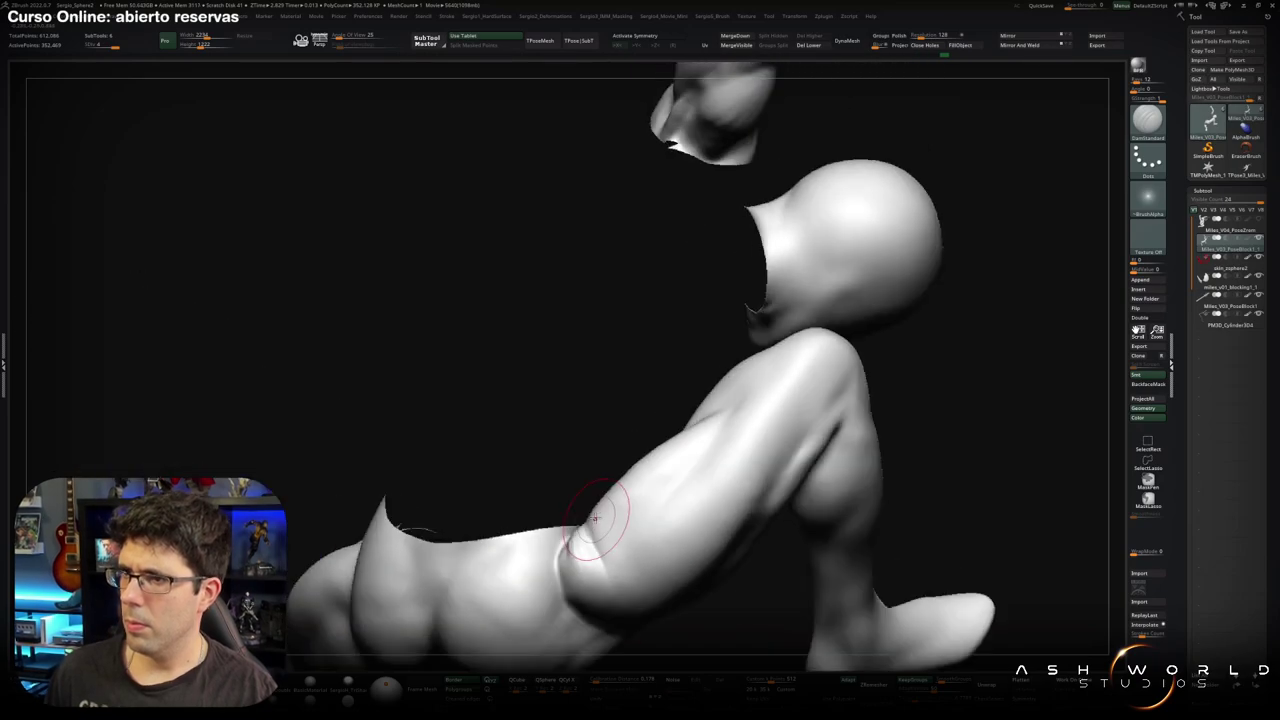
pyautogui.moveTo(634, 578)
pyautogui.mouseDown()
pyautogui.moveTo(643, 586)
pyautogui.moveTo(604, 483)
pyautogui.moveTo(587, 521)
pyautogui.moveTo(563, 477)
pyautogui.mouseUp()
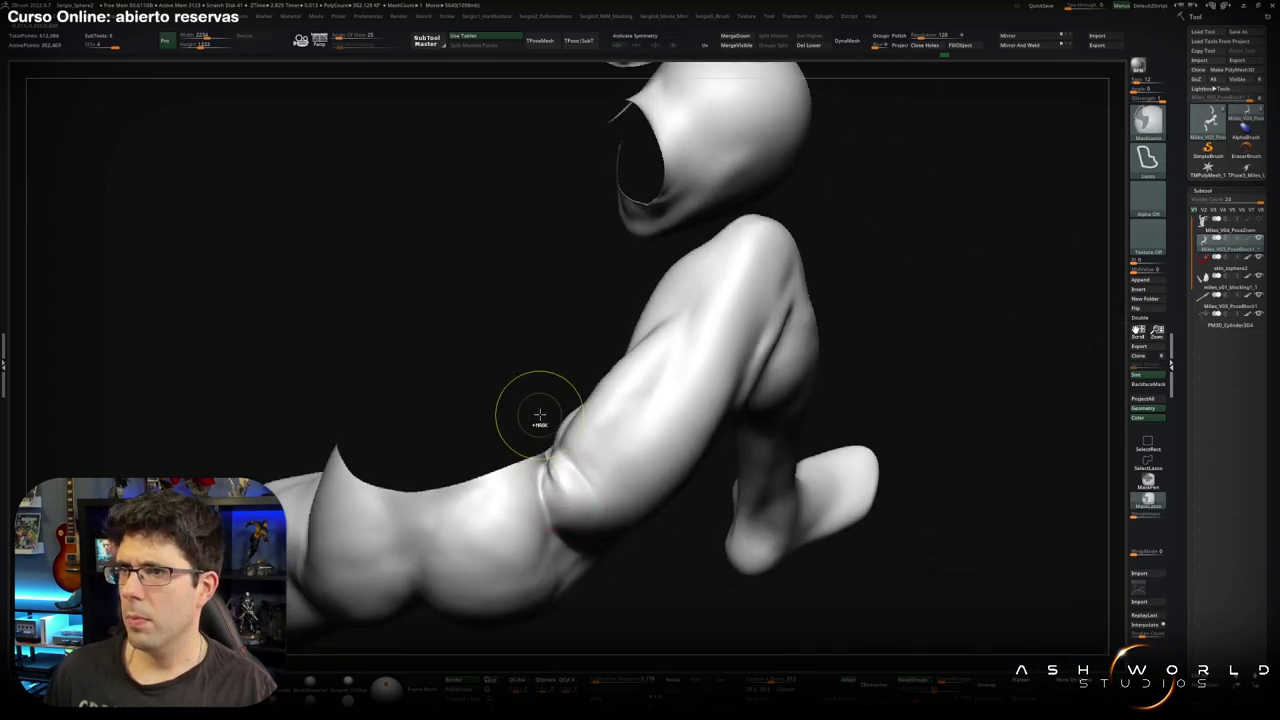
pyautogui.moveTo(439, 339)
pyautogui.mouseDown()
pyautogui.moveTo(567, 487)
pyautogui.moveTo(549, 487)
pyautogui.moveTo(751, 380)
pyautogui.mouseUp()
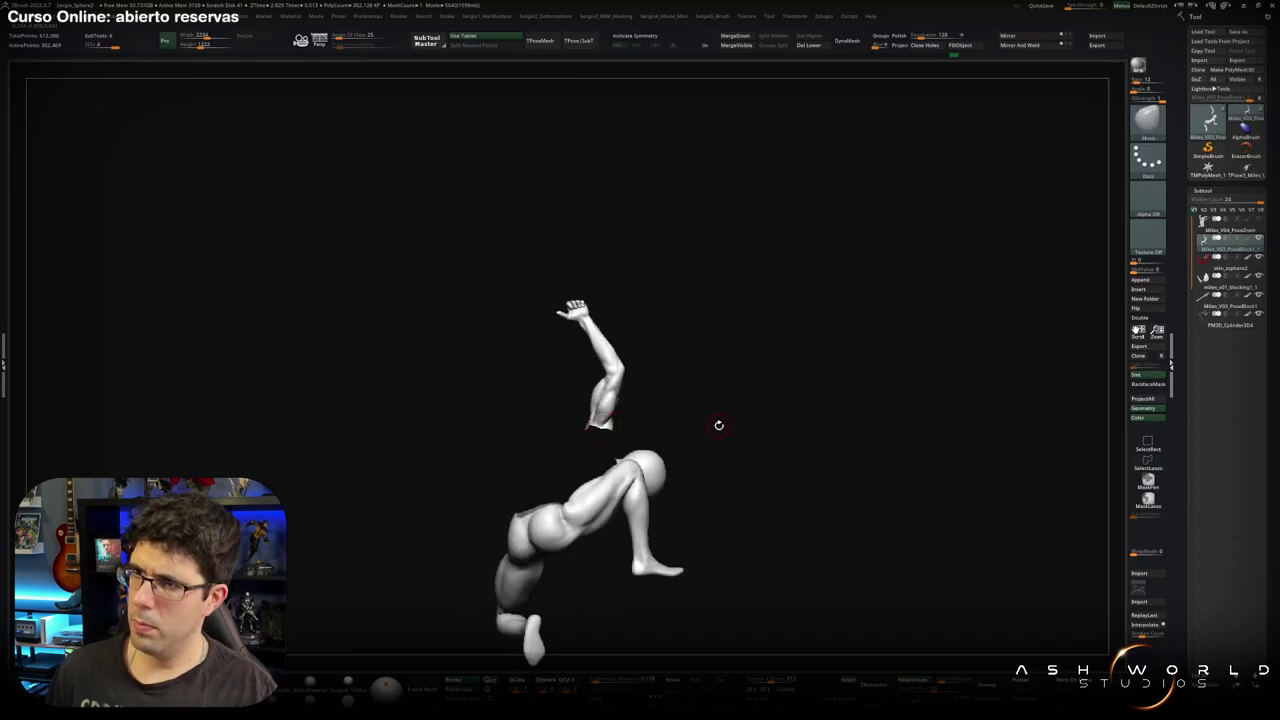
# From a rear three-quarter view of the legs, hide everything except the straight leg.
pyautogui.moveTo(718, 425)
pyautogui.mouseDown()
pyautogui.moveTo(729, 434)
pyautogui.moveTo(691, 460)
pyautogui.moveTo(640, 529)
pyautogui.moveTo(669, 517)
pyautogui.moveTo(612, 582)
pyautogui.moveTo(588, 462)
pyautogui.moveTo(601, 446)
pyautogui.mouseUp()
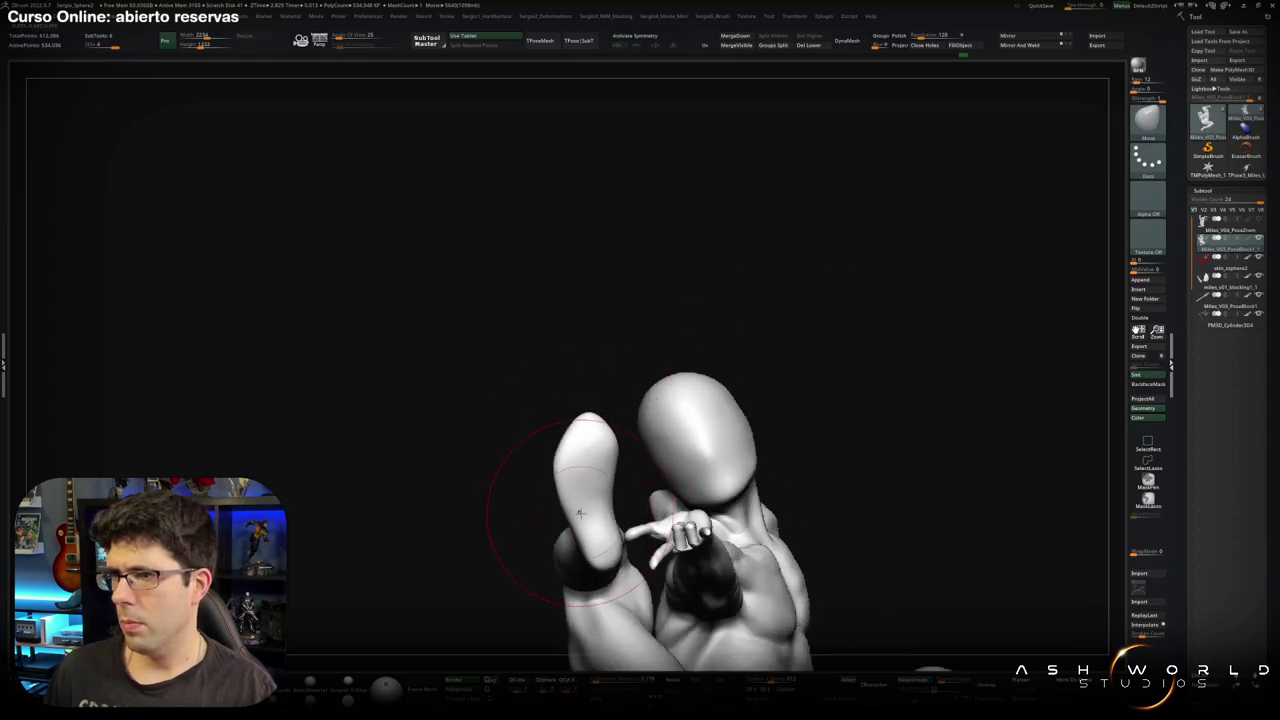
pyautogui.moveTo(580, 512)
pyautogui.mouseDown()
pyautogui.moveTo(588, 468)
pyautogui.moveTo(573, 516)
pyautogui.moveTo(676, 496)
pyautogui.moveTo(640, 500)
pyautogui.moveTo(586, 534)
pyautogui.moveTo(586, 434)
pyautogui.moveTo(617, 482)
pyautogui.moveTo(657, 423)
pyautogui.moveTo(661, 485)
pyautogui.moveTo(645, 435)
pyautogui.mouseUp()
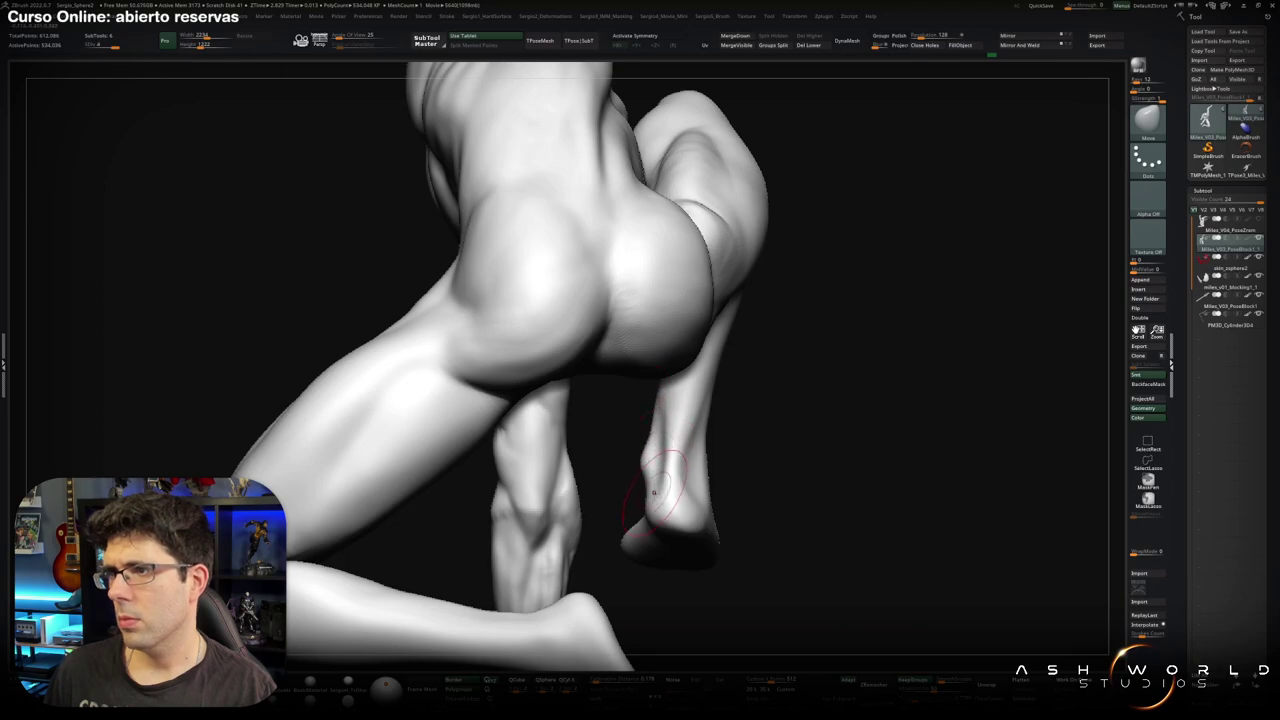
pyautogui.moveTo(654, 492)
pyautogui.mouseDown()
pyautogui.moveTo(697, 486)
pyautogui.moveTo(646, 522)
pyautogui.mouseUp()
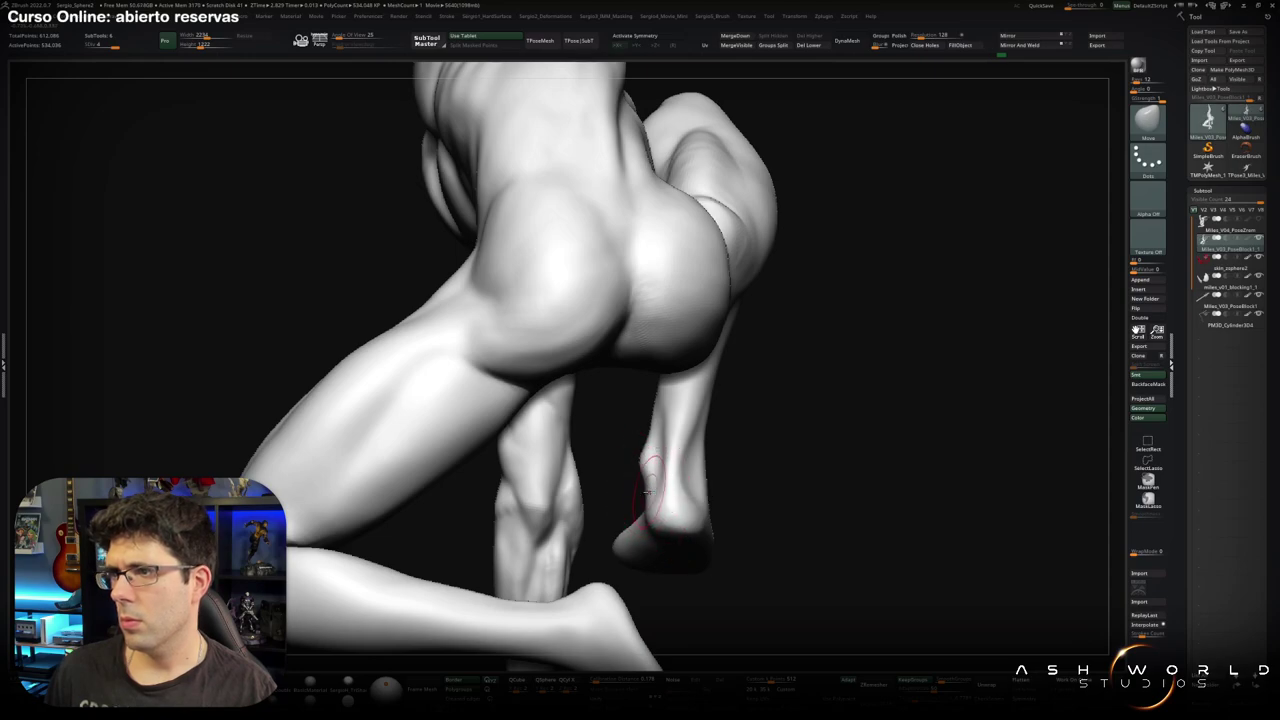
pyautogui.moveTo(646, 487)
pyautogui.mouseDown()
pyautogui.moveTo(663, 491)
pyautogui.moveTo(611, 463)
pyautogui.moveTo(640, 455)
pyautogui.moveTo(600, 443)
pyautogui.moveTo(663, 463)
pyautogui.moveTo(676, 484)
pyautogui.moveTo(686, 463)
pyautogui.mouseUp()
pyautogui.keyDown('ctrl'); pyautogui.keyDown('shift'); pyautogui.click(646, 488); pyautogui.keyUp('shift'); pyautogui.keyUp('ctrl')
# Select ClayBuildup and inspect the isolated leg's ankle and foot from front, below and side.
pyautogui.press('b')
pyautogui.press('c')
pyautogui.press('b')
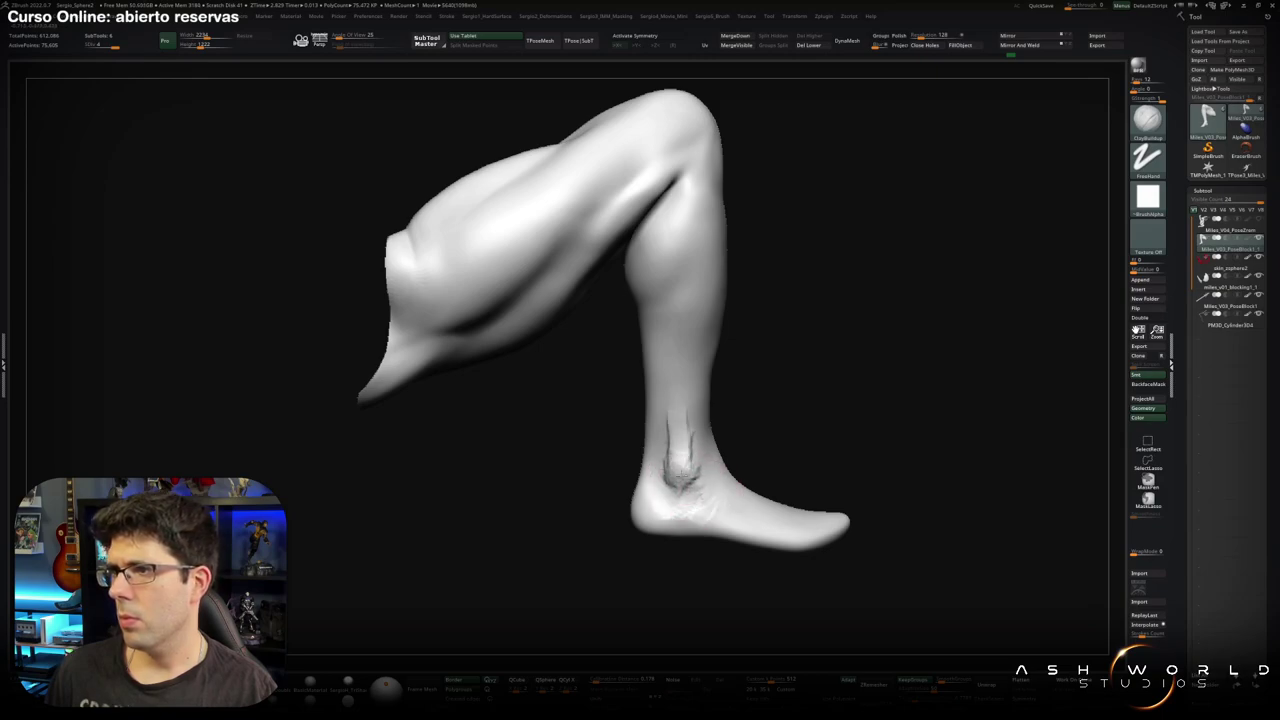
pyautogui.press('shift')
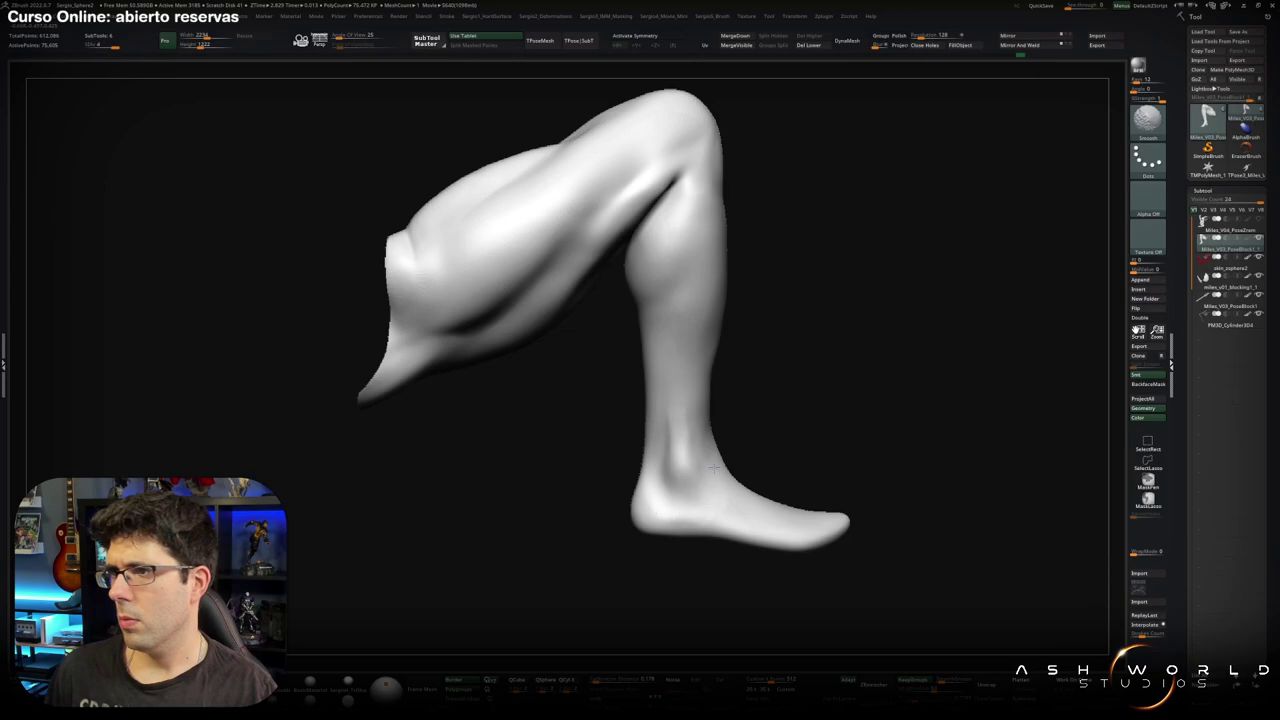
pyautogui.moveTo(714, 468)
pyautogui.keyDown('shift'); pyautogui.mouseDown()
pyautogui.moveTo(777, 449)
pyautogui.moveTo(727, 468)
pyautogui.moveTo(752, 475)
pyautogui.moveTo(733, 458)
pyautogui.mouseUp(); pyautogui.keyUp('shift')
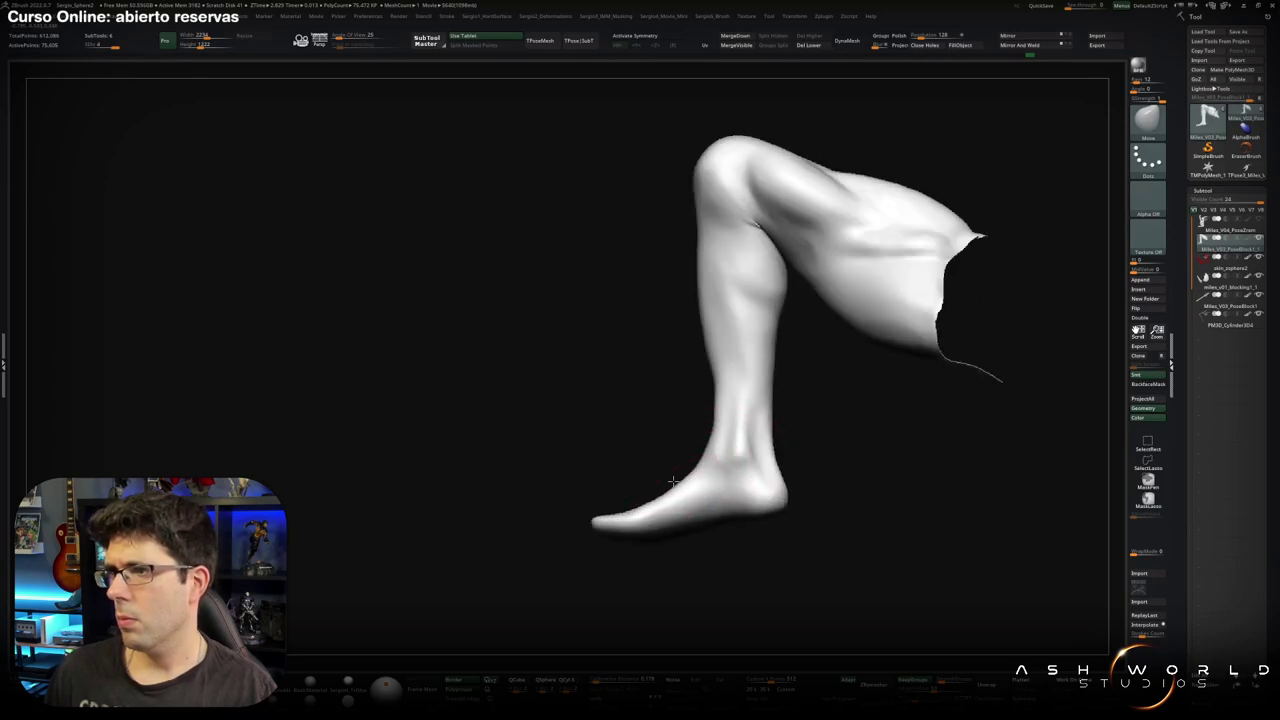
pyautogui.moveTo(673, 482); pyautogui.dragTo(690, 482)
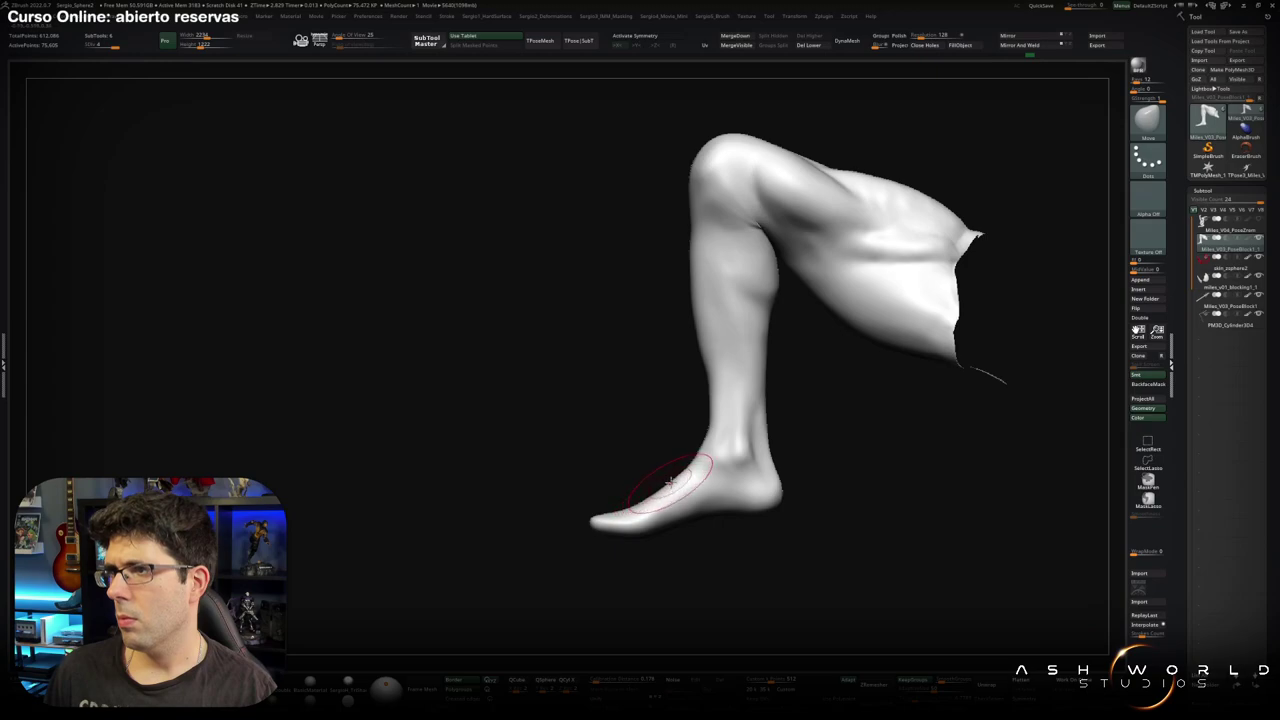
pyautogui.moveTo(670, 482)
pyautogui.mouseDown(button='right')
pyautogui.moveTo(774, 446)
pyautogui.moveTo(636, 478)
pyautogui.moveTo(646, 538)
pyautogui.mouseUp(button='right')
pyautogui.moveTo(609, 491); pyautogui.dragTo(664, 428, button='right')
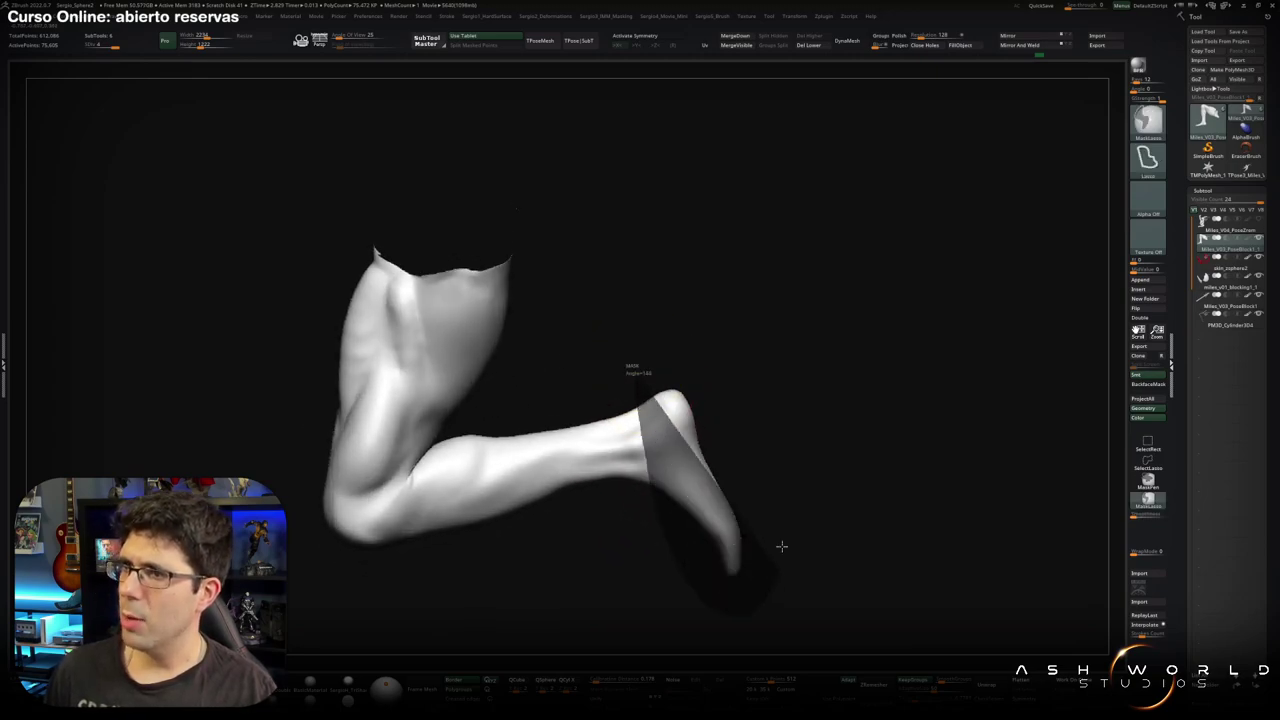
# Rotate the foot downward at the ankle with the gizmo, then mask around the heel.
pyautogui.hotkey('shift', 'd')
pyautogui.press('d')
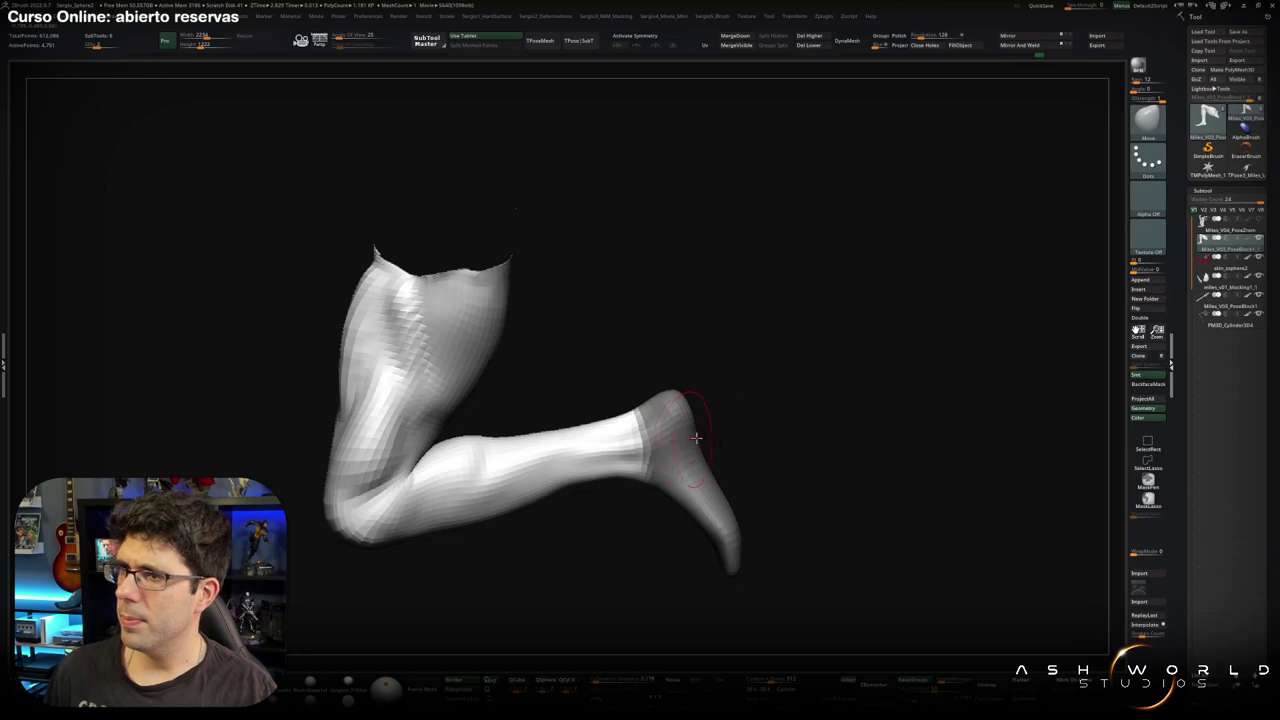
pyautogui.press('d')
pyautogui.press('w')
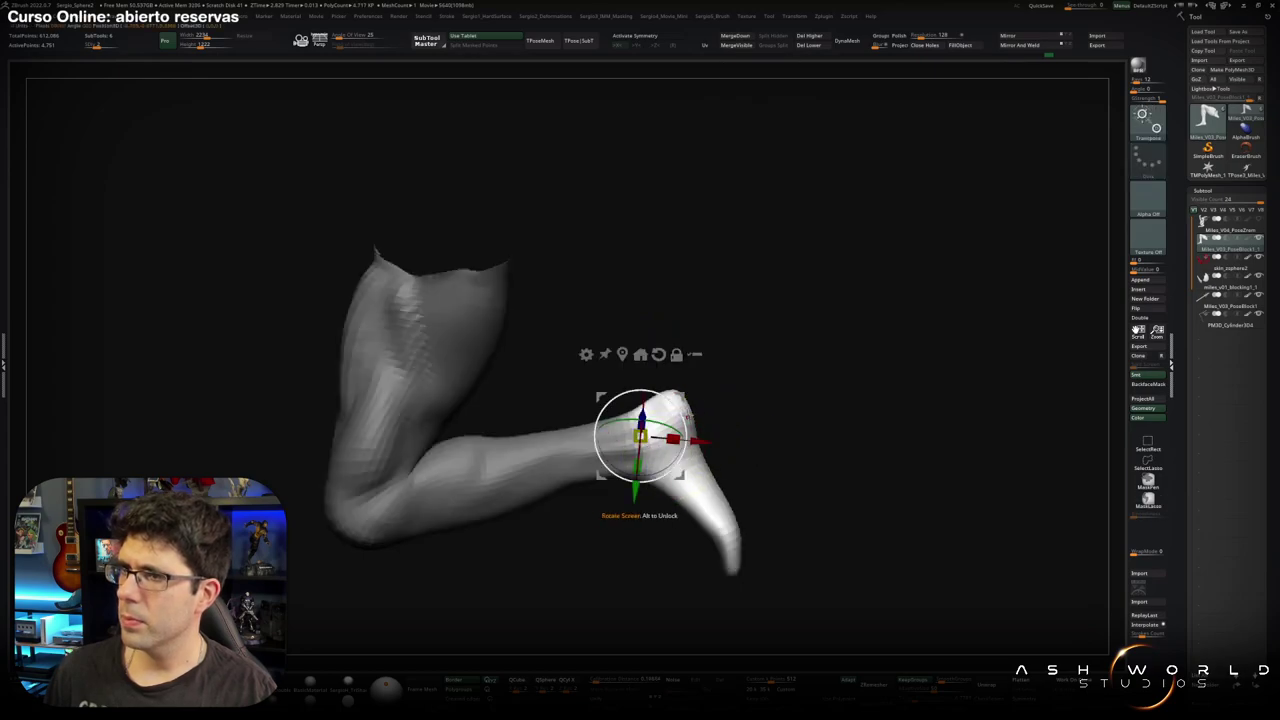
pyautogui.moveTo(664, 452)
pyautogui.mouseDown()
pyautogui.moveTo(684, 514)
pyautogui.moveTo(680, 436)
pyautogui.moveTo(706, 480)
pyautogui.moveTo(674, 469)
pyautogui.mouseUp()
pyautogui.press('q')
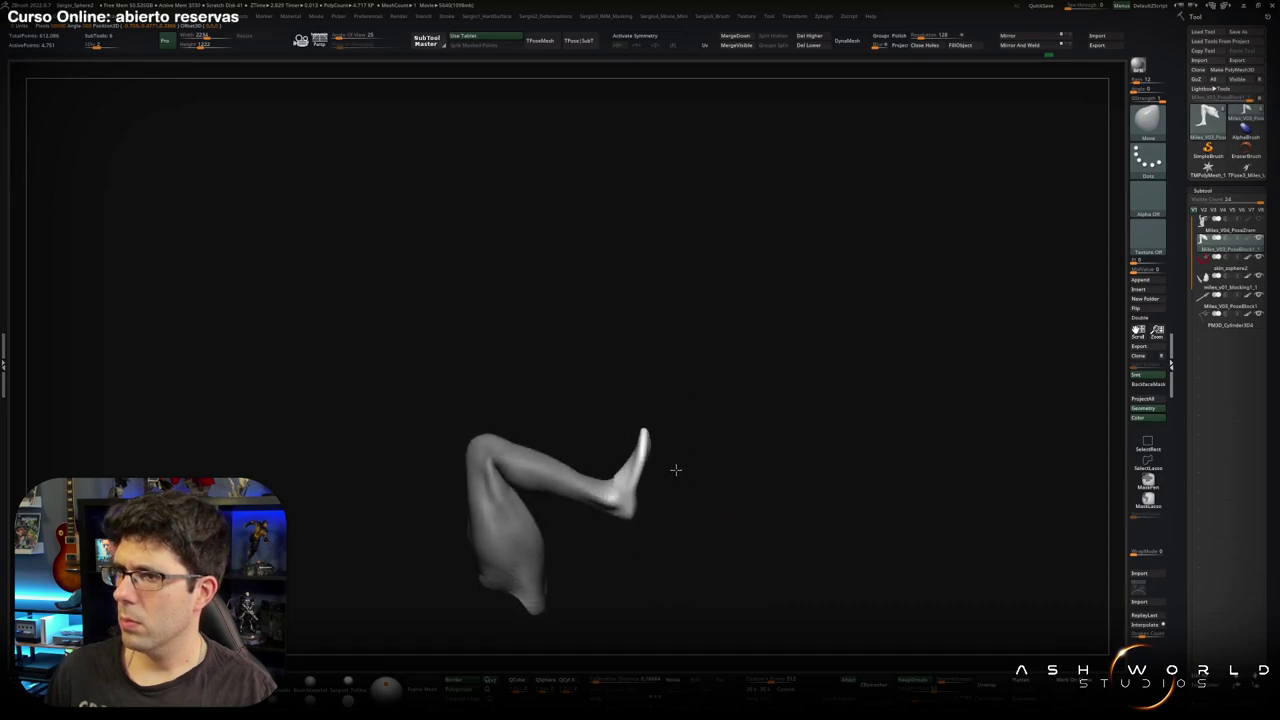
pyautogui.keyDown('ctrl'); pyautogui.moveTo(677, 469); pyautogui.dragTo(643, 556, button='right'); pyautogui.keyUp('ctrl')
pyautogui.moveTo(643, 556)
pyautogui.keyDown('ctrl'); pyautogui.mouseDown()
pyautogui.moveTo(666, 497)
pyautogui.moveTo(654, 574)
pyautogui.moveTo(613, 465)
pyautogui.moveTo(620, 485)
pyautogui.mouseUp(); pyautogui.keyUp('ctrl')
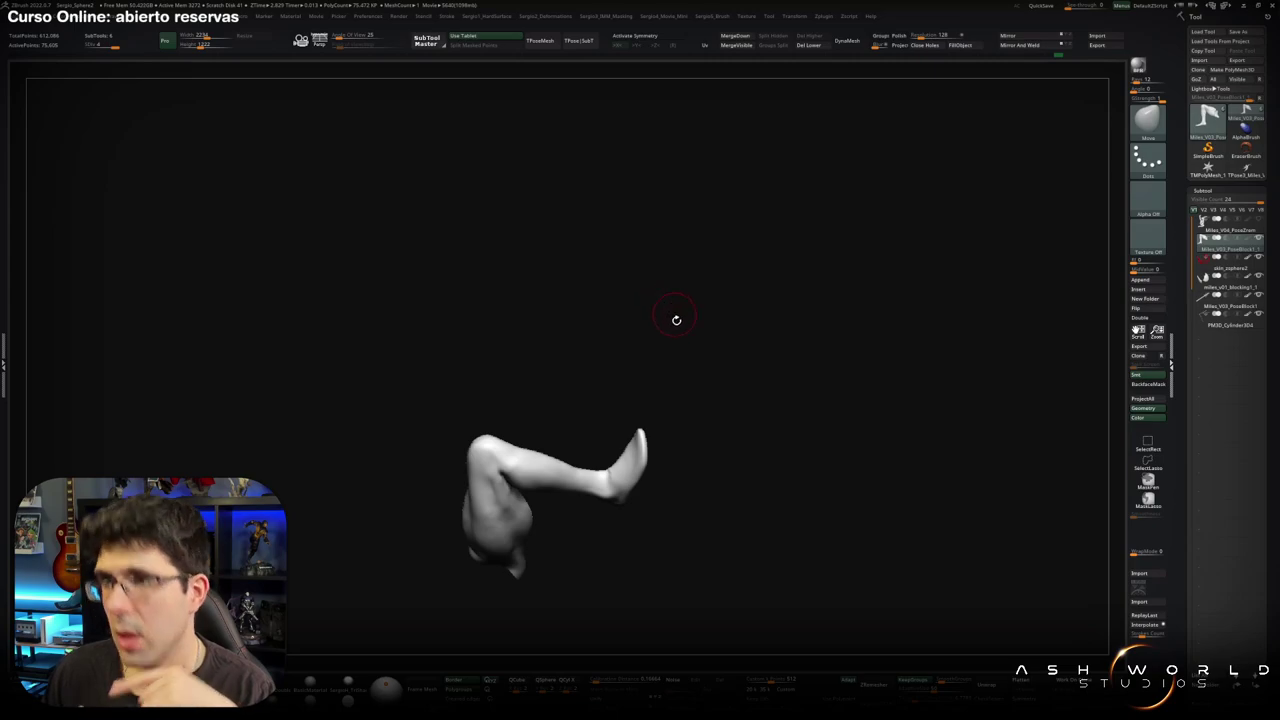
# Smooth the knee, shin and thigh of the posed leg with a stronger smoothing brush.
pyautogui.moveTo(658, 297)
pyautogui.mouseDown()
pyautogui.moveTo(563, 424)
pyautogui.moveTo(577, 351)
pyautogui.moveTo(608, 486)
pyautogui.moveTo(512, 400)
pyautogui.mouseUp()
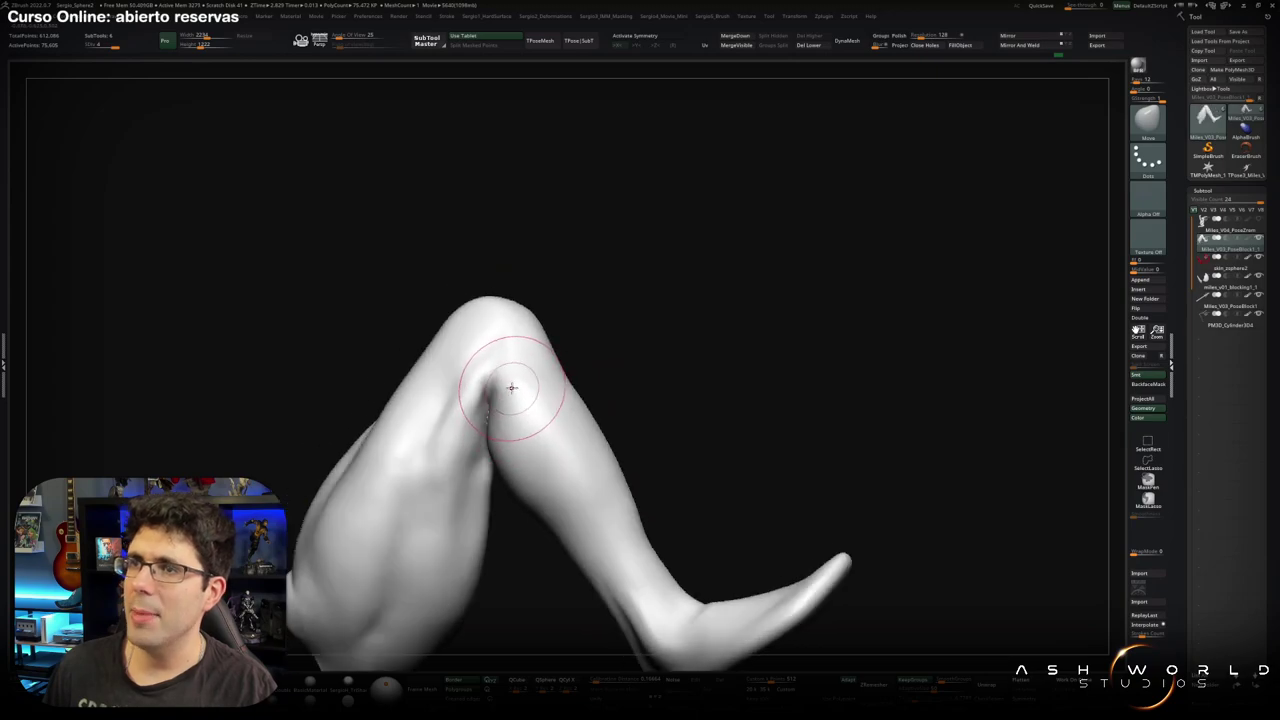
pyautogui.moveTo(512, 400); pyautogui.dragTo(506, 362, button='right')
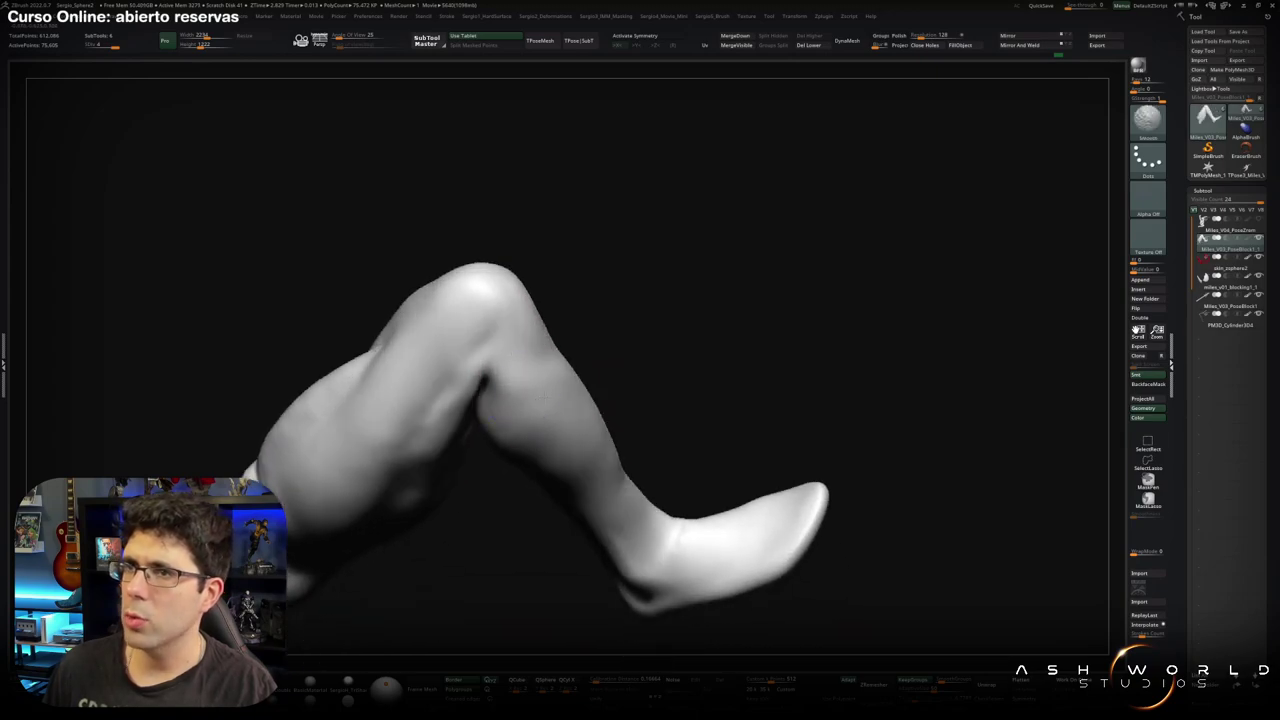
pyautogui.hotkey('shift', 'b')
pyautogui.click(572, 527)
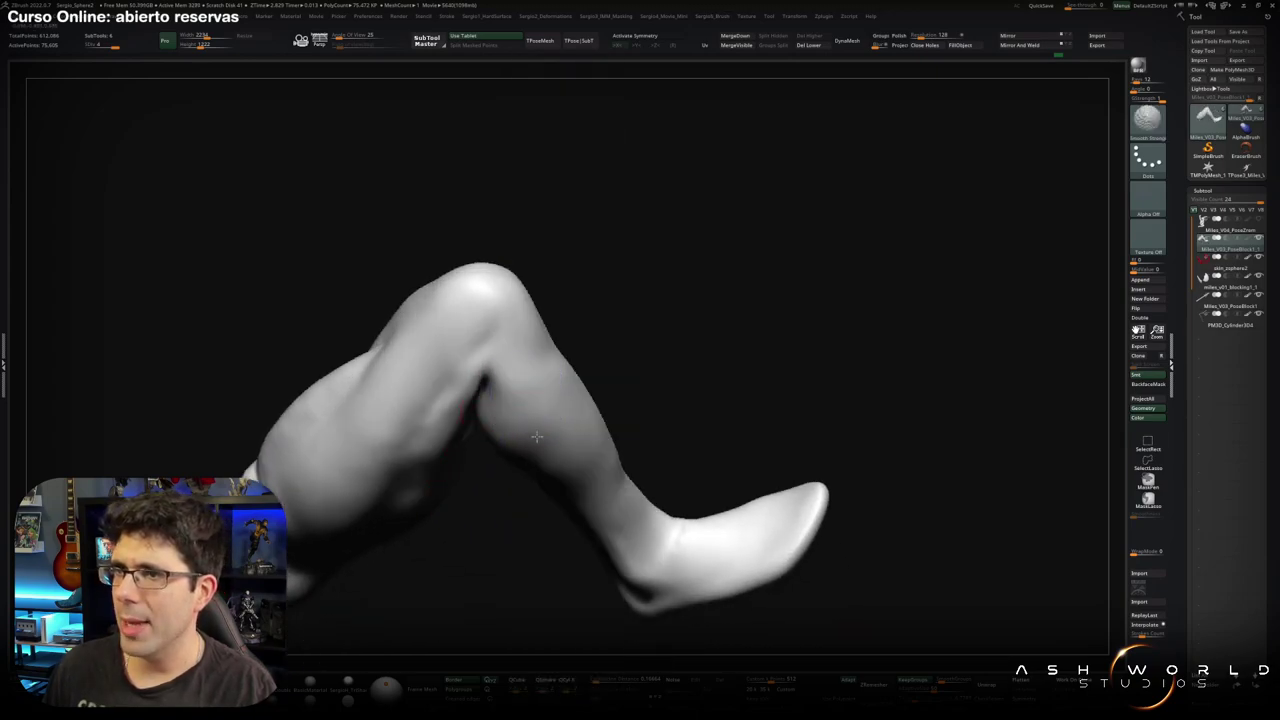
pyautogui.moveTo(606, 467); pyautogui.dragTo(553, 332, button='right')
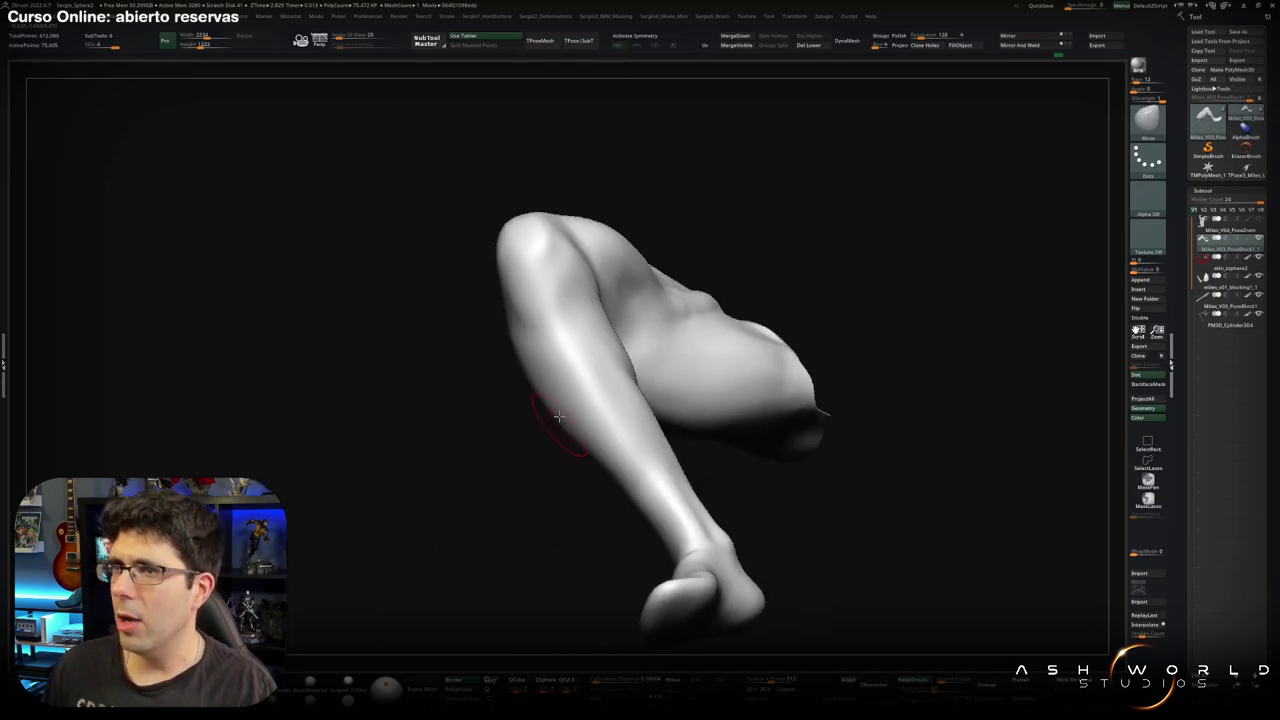
pyautogui.moveTo(570, 404)
pyautogui.mouseDown(button='right')
pyautogui.moveTo(494, 286)
pyautogui.moveTo(580, 334)
pyautogui.moveTo(581, 360)
pyautogui.mouseUp(button='right')
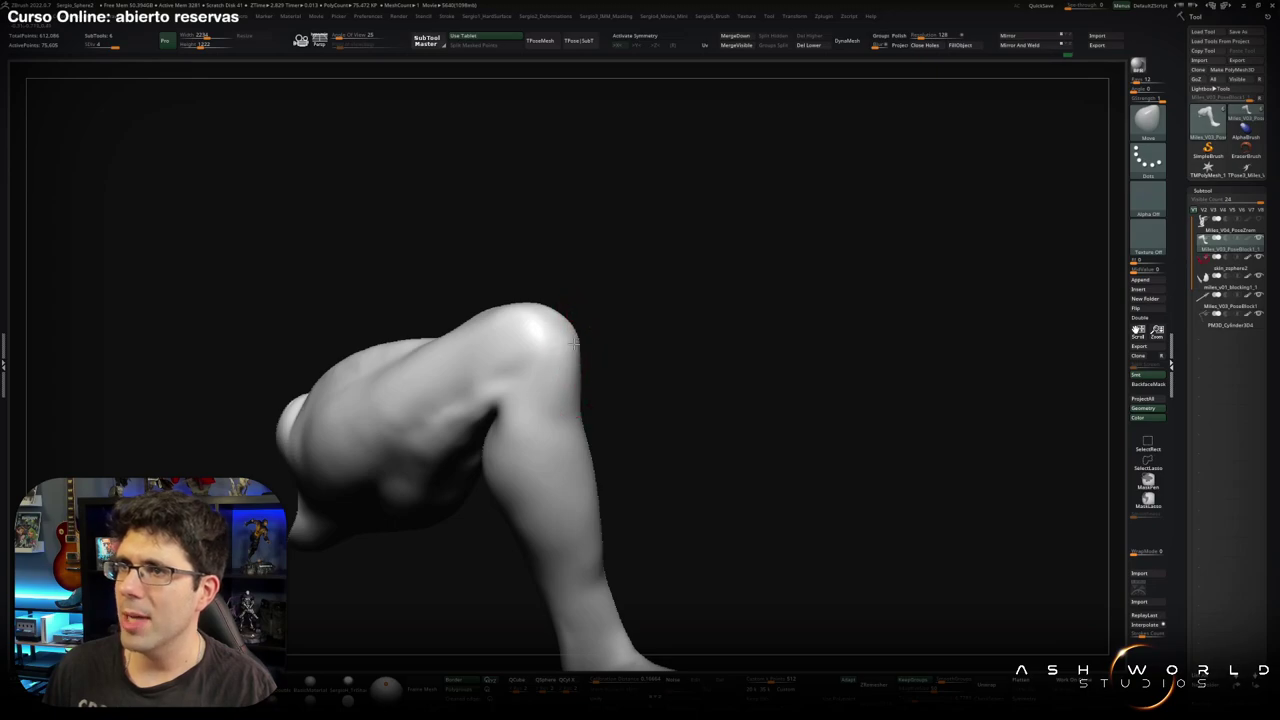
pyautogui.moveTo(581, 344)
pyautogui.mouseDown(button='right')
pyautogui.moveTo(543, 380)
pyautogui.moveTo(585, 341)
pyautogui.mouseUp(button='right')
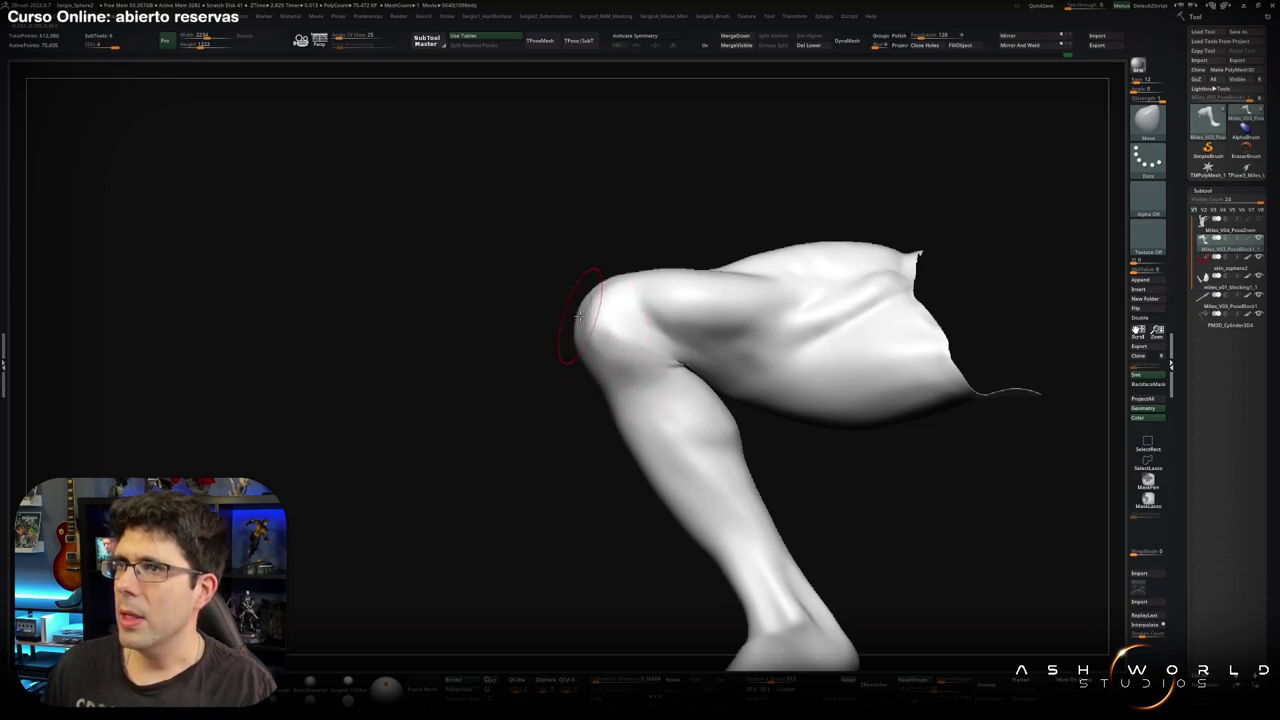
pyautogui.moveTo(579, 316)
pyautogui.mouseDown(button='right')
pyautogui.moveTo(600, 337)
pyautogui.moveTo(623, 263)
pyautogui.moveTo(606, 287)
pyautogui.moveTo(554, 283)
pyautogui.mouseUp(button='right')
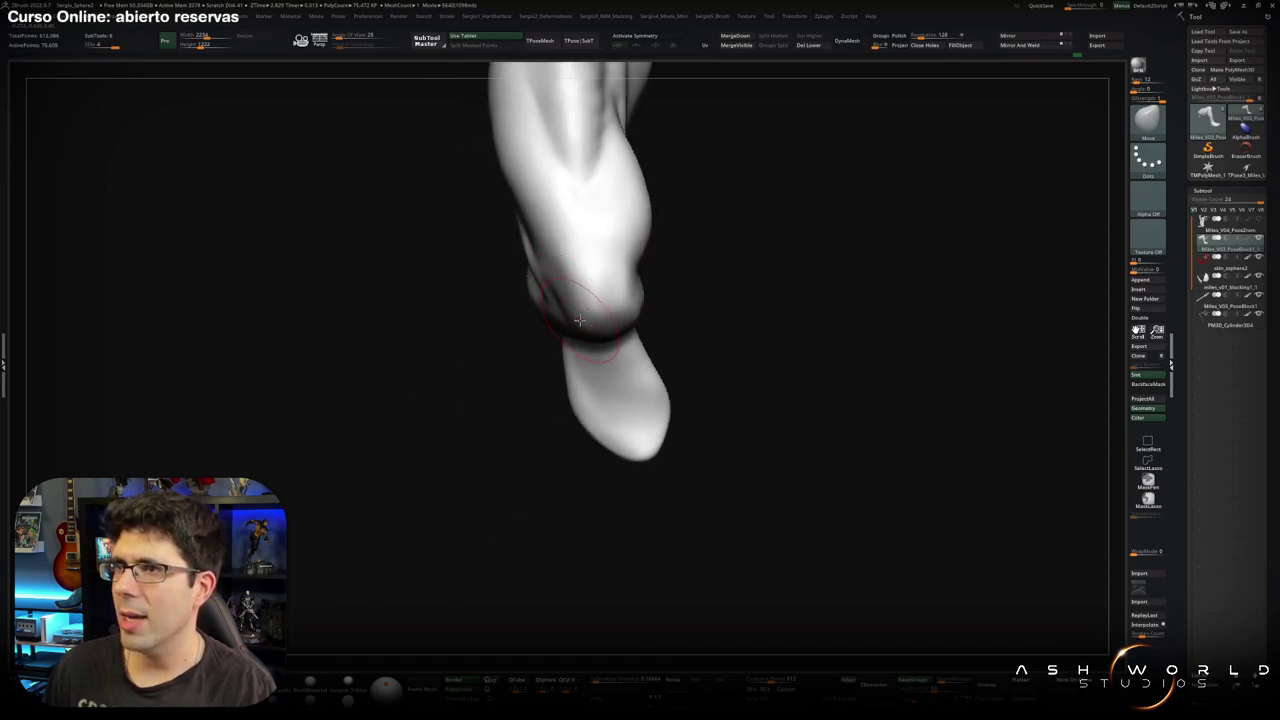
pyautogui.moveTo(590, 300)
pyautogui.mouseDown(button='right')
pyautogui.moveTo(586, 320)
pyautogui.moveTo(608, 334)
pyautogui.moveTo(586, 394)
pyautogui.moveTo(580, 378)
pyautogui.mouseUp(button='right')
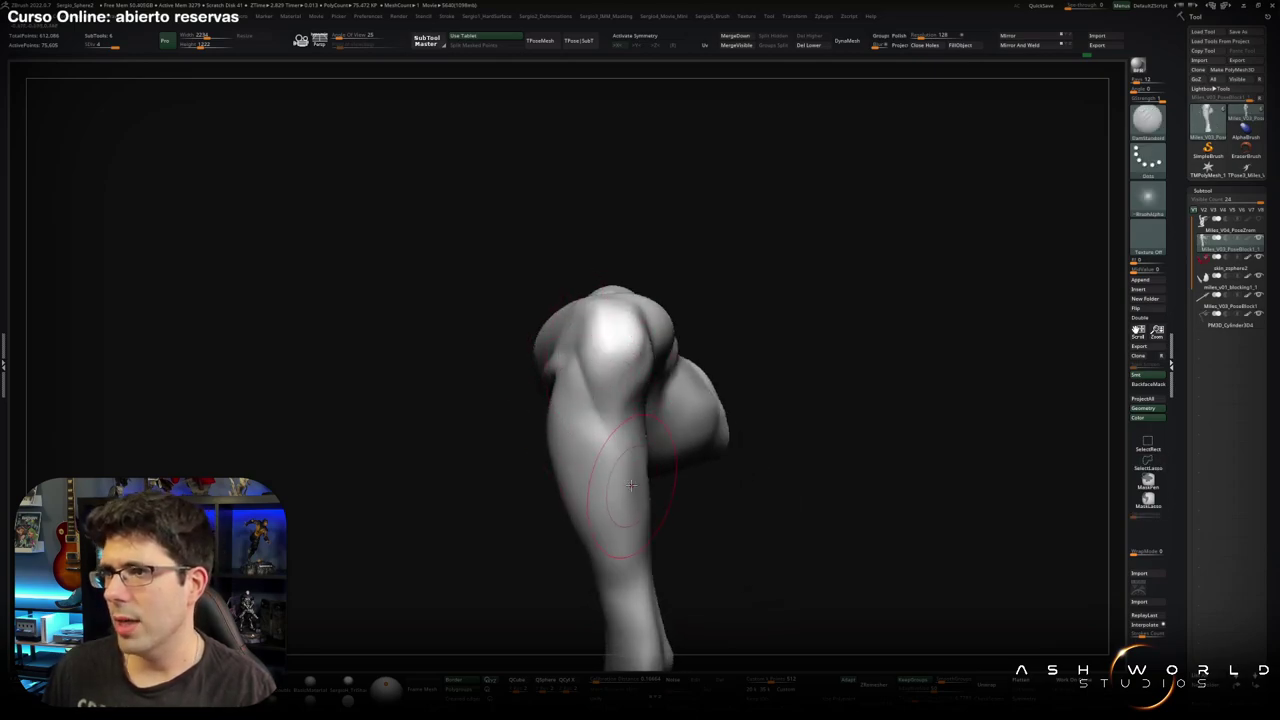
pyautogui.moveTo(631, 486); pyautogui.dragTo(557, 443, button='right')
pyautogui.moveTo(646, 530)
pyautogui.mouseDown(button='right')
pyautogui.moveTo(623, 514)
pyautogui.moveTo(522, 506)
pyautogui.moveTo(535, 340)
pyautogui.moveTo(580, 373)
pyautogui.moveTo(557, 371)
pyautogui.mouseUp(button='right')
# Switch to the Standard brush and frame the thigh and bent knee from the front.
pyautogui.press('b')
pyautogui.press('s')
pyautogui.press('t')
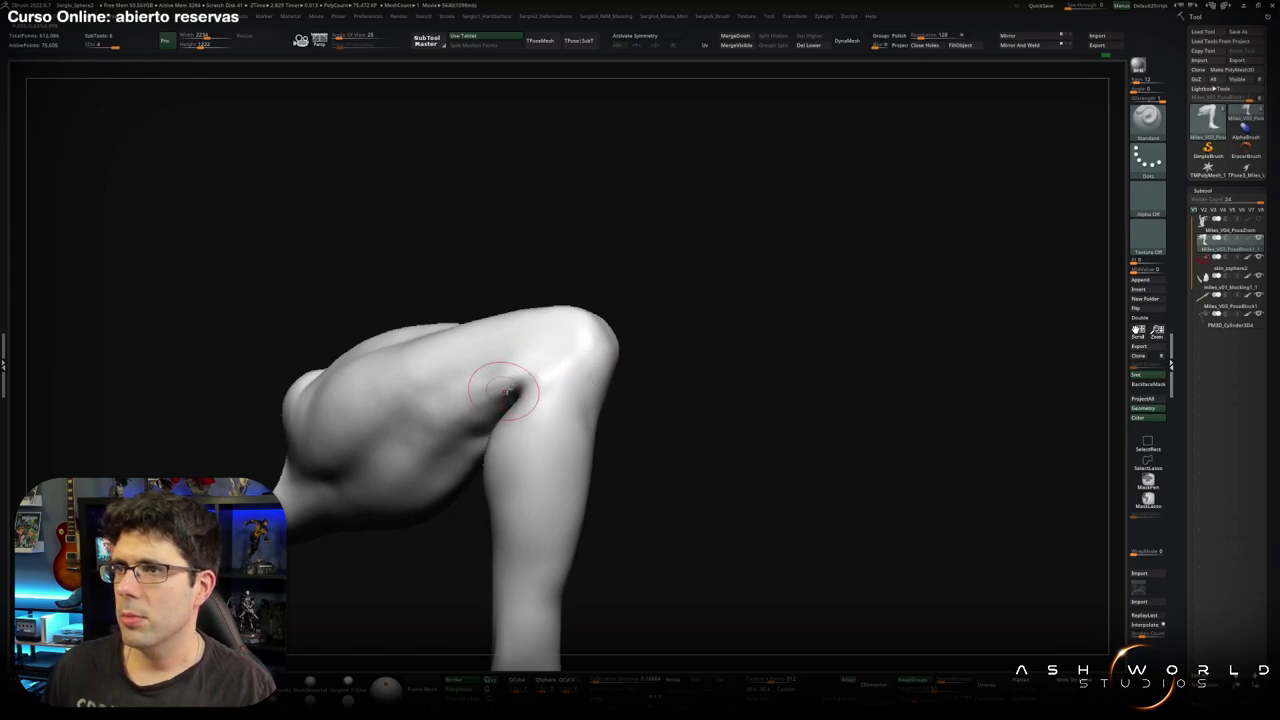
pyautogui.moveTo(513, 433); pyautogui.dragTo(520, 410, button='right')
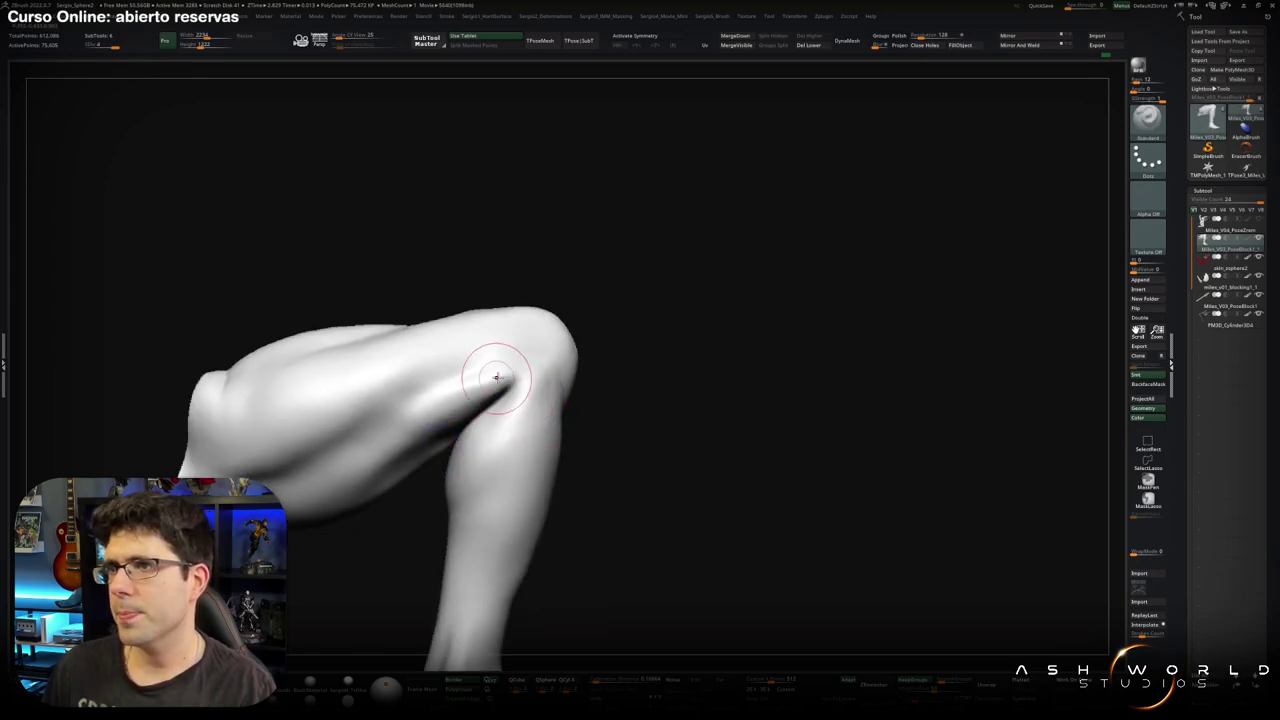
pyautogui.moveTo(449, 500)
pyautogui.mouseDown(button='right')
pyautogui.moveTo(548, 391)
pyautogui.moveTo(556, 406)
pyautogui.mouseUp(button='right')
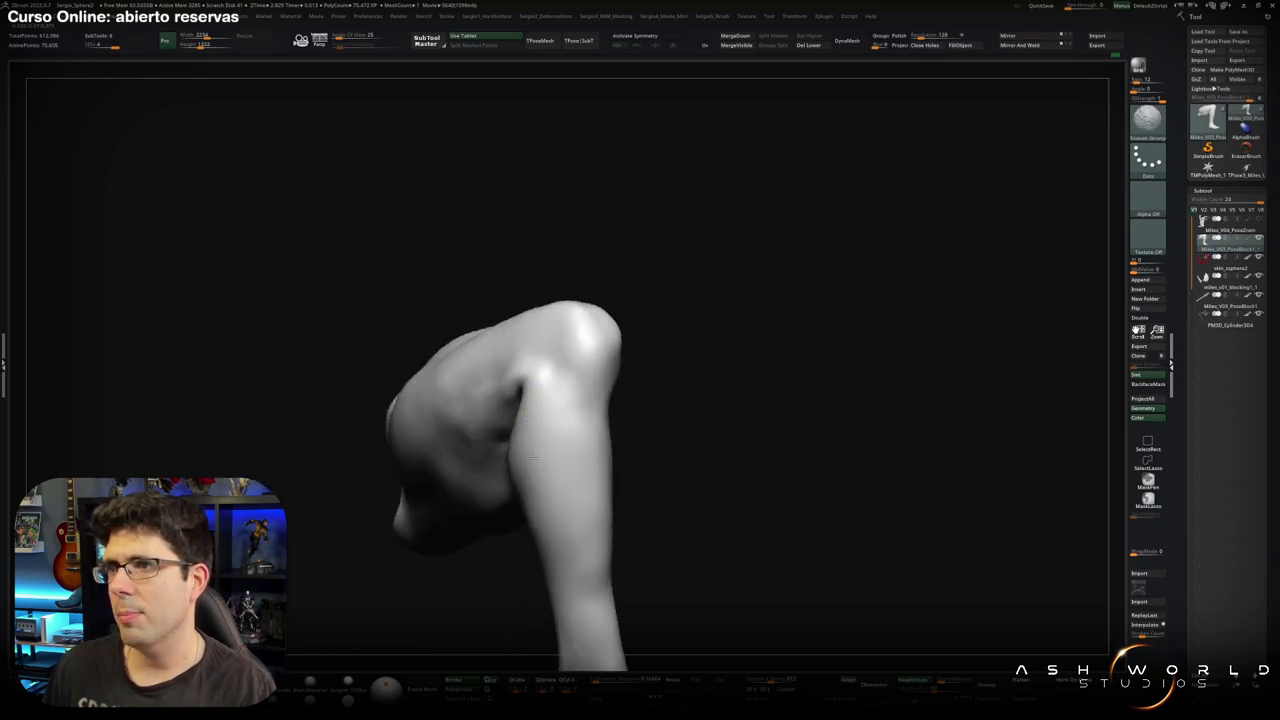
pyautogui.moveTo(533, 458); pyautogui.dragTo(541, 386, button='right')
pyautogui.moveTo(452, 400)
pyautogui.mouseDown(button='right')
pyautogui.moveTo(524, 436)
pyautogui.moveTo(514, 449)
pyautogui.moveTo(600, 377)
pyautogui.moveTo(570, 367)
pyautogui.moveTo(600, 343)
pyautogui.moveTo(540, 335)
pyautogui.moveTo(565, 400)
pyautogui.moveTo(563, 352)
pyautogui.moveTo(561, 372)
pyautogui.mouseUp(button='right')
pyautogui.scroll(-5, 490, 410)
# Push the thigh's outer edge outward with the Move brush, then frame the whole leg.
pyautogui.press('b')
pyautogui.press('m')
pyautogui.press('v')
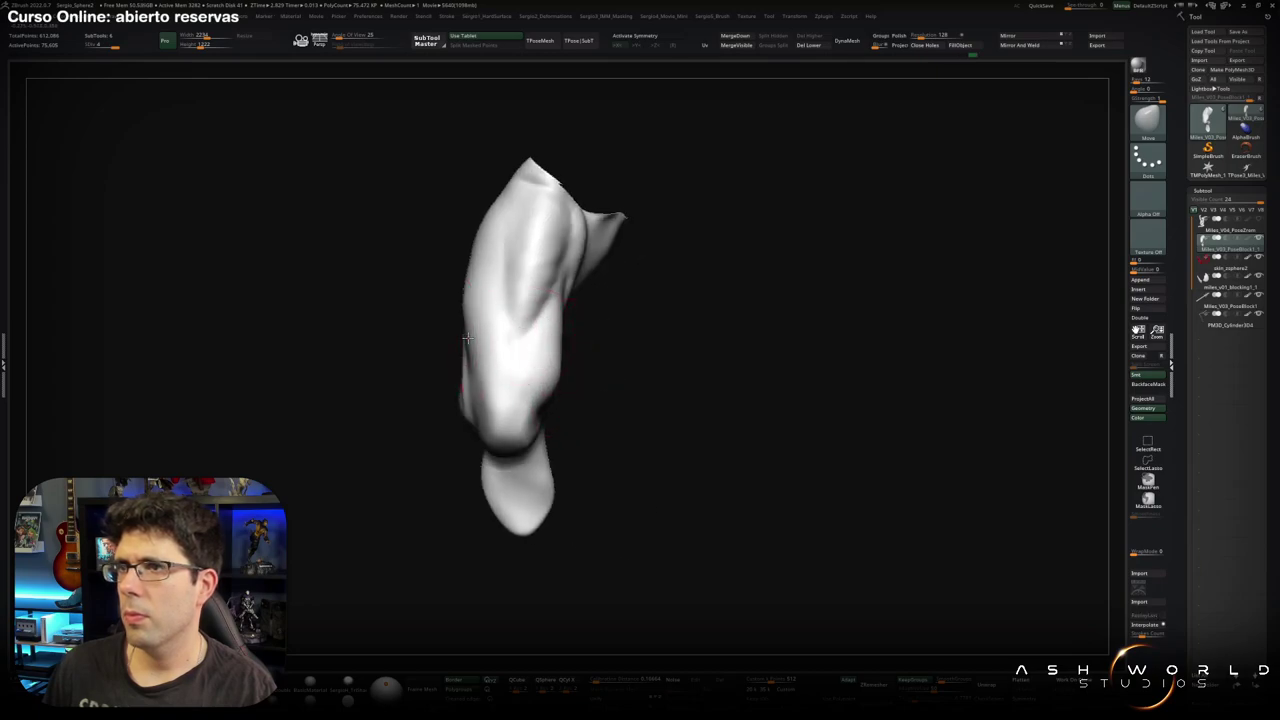
pyautogui.moveTo(470, 265); pyautogui.dragTo(469, 253)
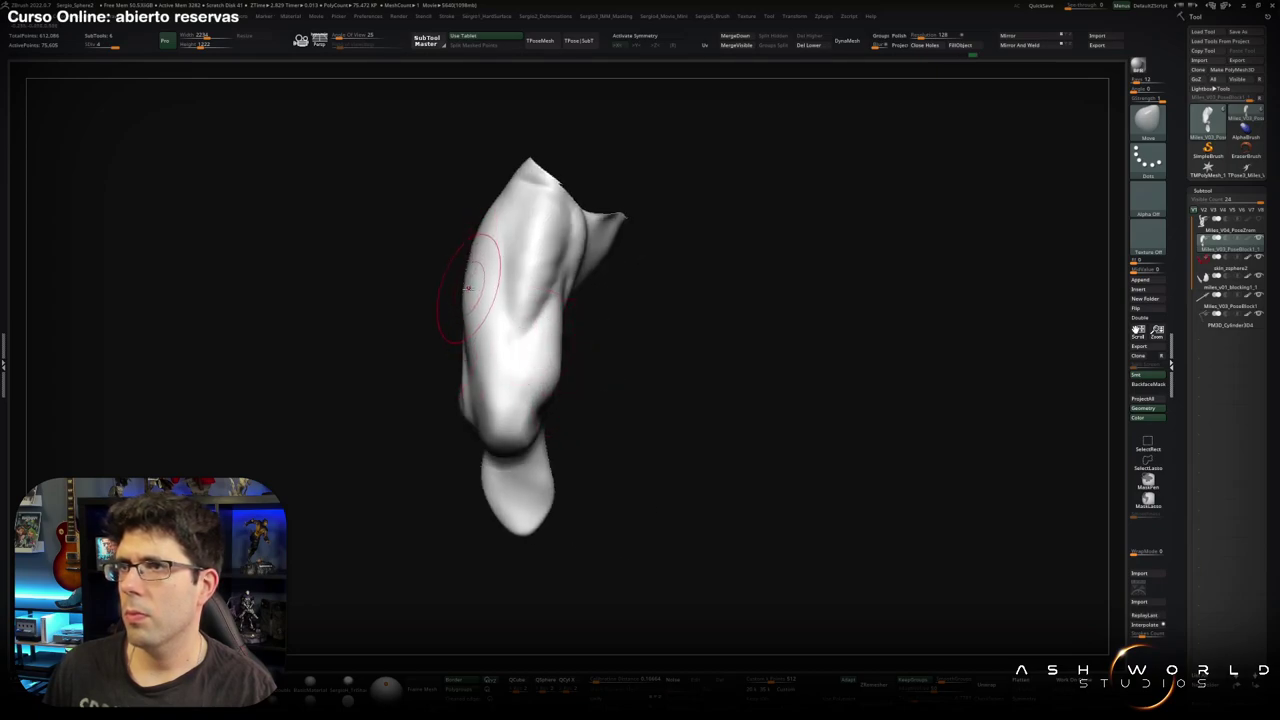
pyautogui.keyDown('alt'); pyautogui.moveTo(465, 297); pyautogui.dragTo(527, 333, button='right'); pyautogui.keyUp('alt')
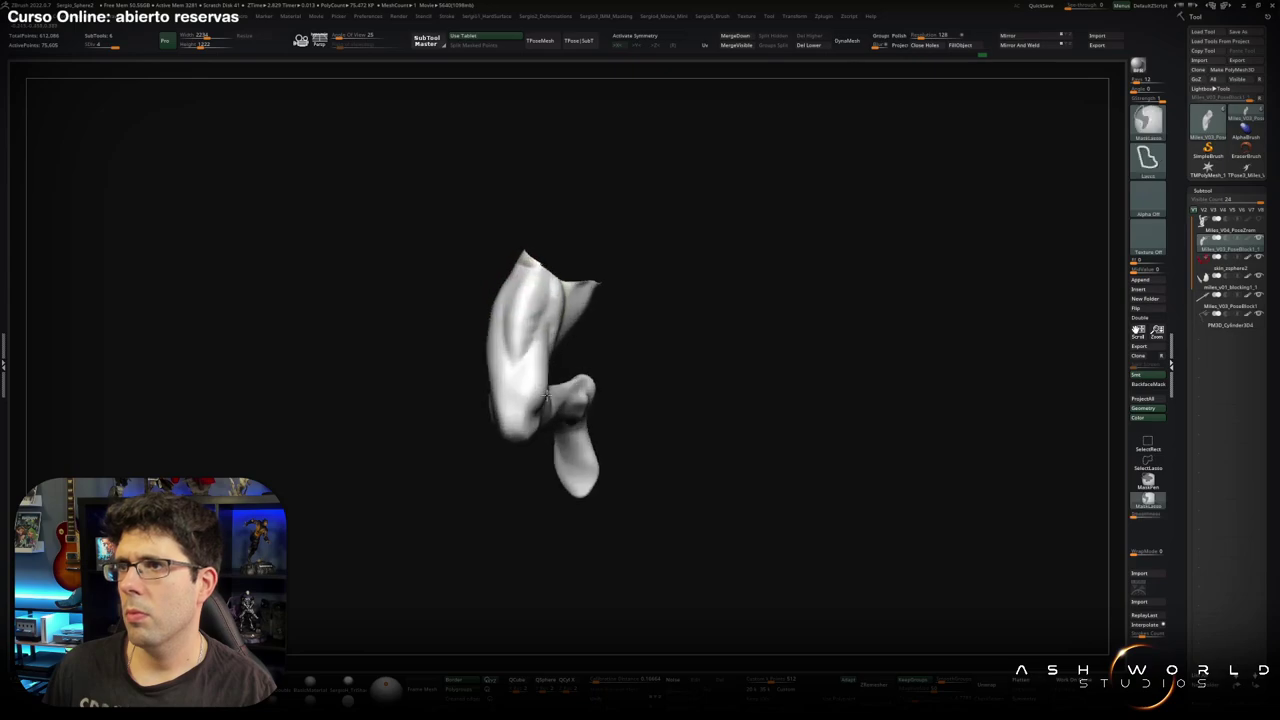
pyautogui.moveTo(530, 338)
pyautogui.keyDown('alt'); pyautogui.mouseDown(button='right')
pyautogui.moveTo(515, 321)
pyautogui.moveTo(569, 400)
pyautogui.moveTo(543, 551)
pyautogui.moveTo(528, 391)
pyautogui.moveTo(434, 528)
pyautogui.moveTo(553, 387)
pyautogui.mouseUp(button='right'); pyautogui.keyUp('alt')
# Smooth the thigh and carve a trial groove stroke along the shin.
pyautogui.press('ctrl')
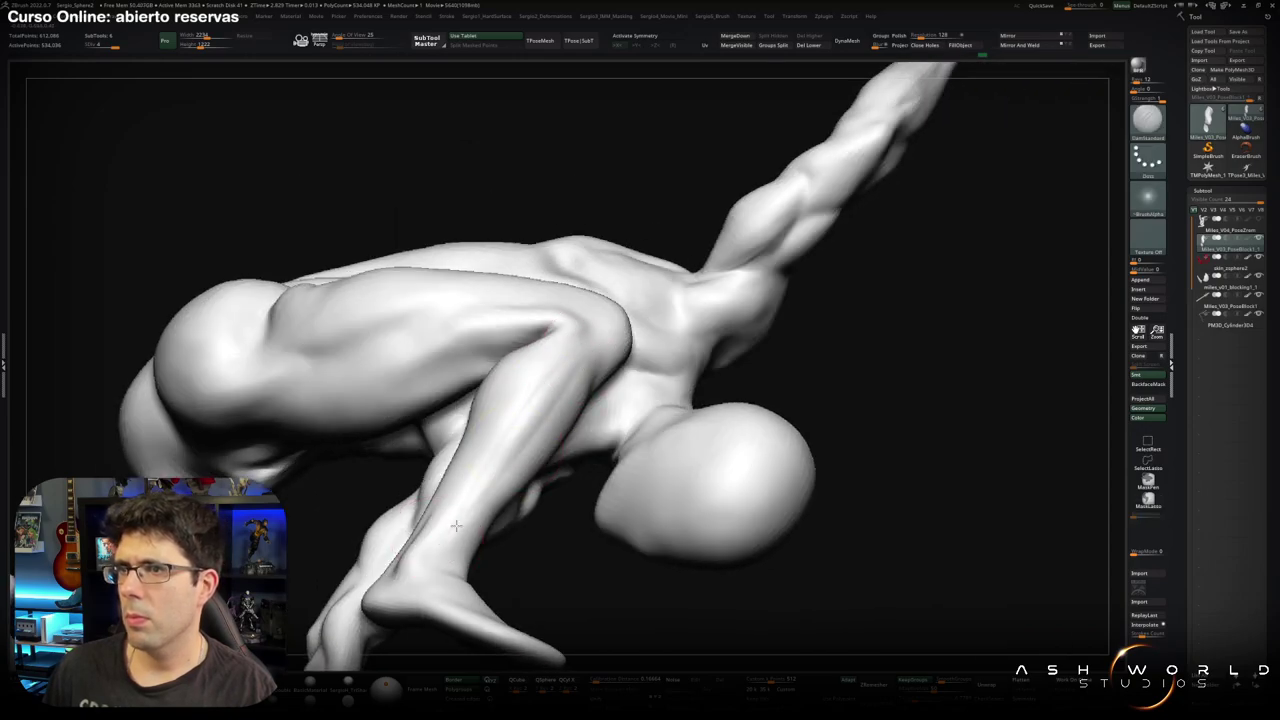
pyautogui.press('shift')
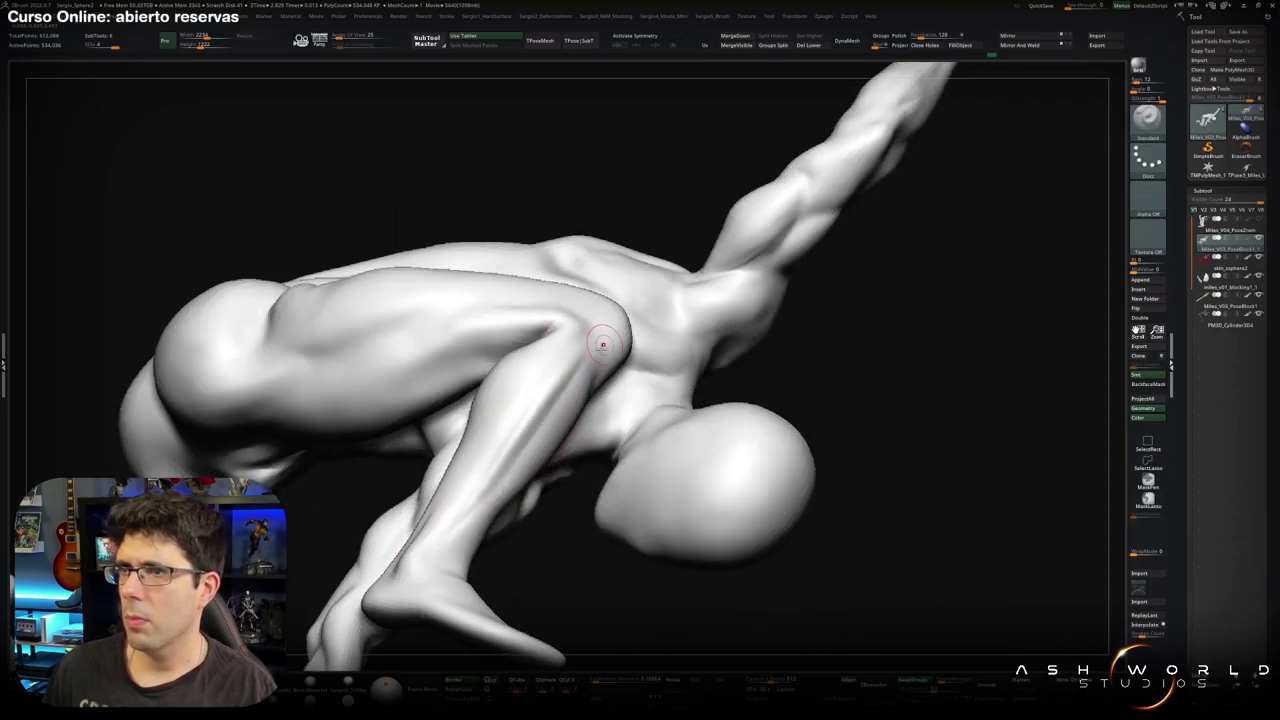
pyautogui.moveTo(603, 344)
pyautogui.mouseDown(button='right')
pyautogui.moveTo(564, 393)
pyautogui.moveTo(594, 351)
pyautogui.moveTo(610, 364)
pyautogui.mouseUp(button='right')
pyautogui.moveTo(487, 489); pyautogui.dragTo(543, 353, button='right')
pyautogui.press('shift')
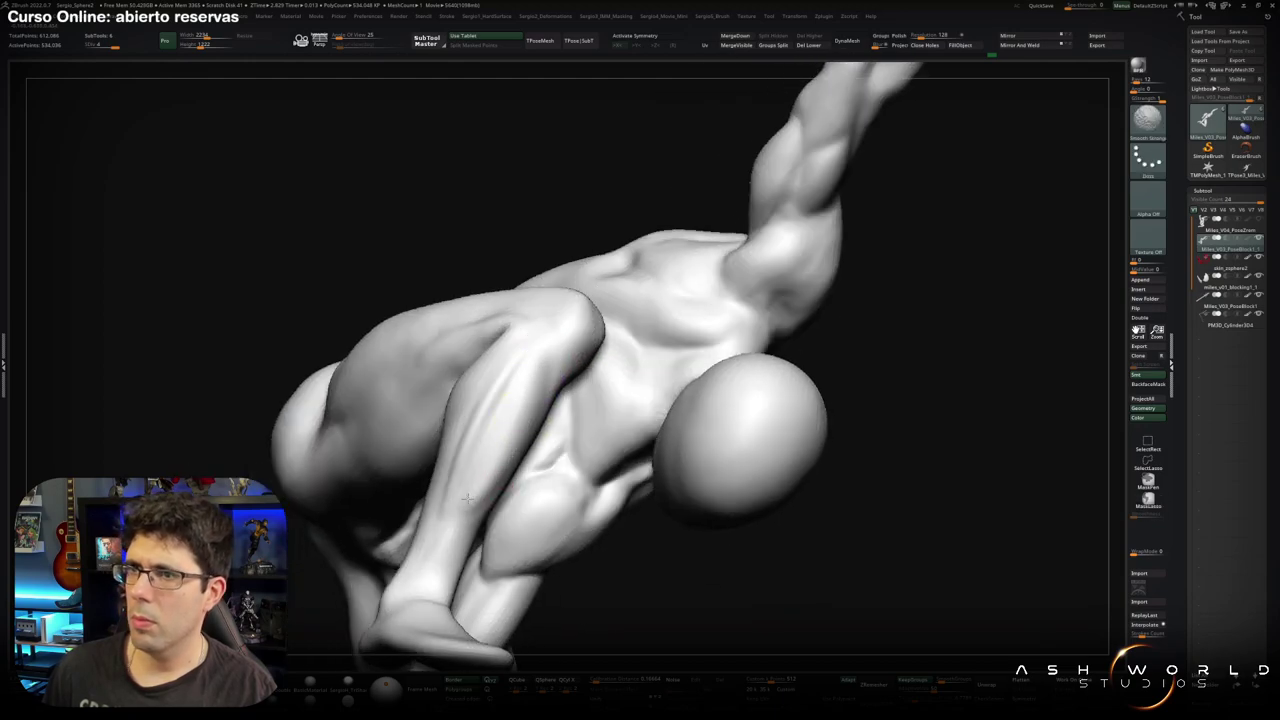
pyautogui.moveTo(467, 497); pyautogui.dragTo(488, 414, button='right')
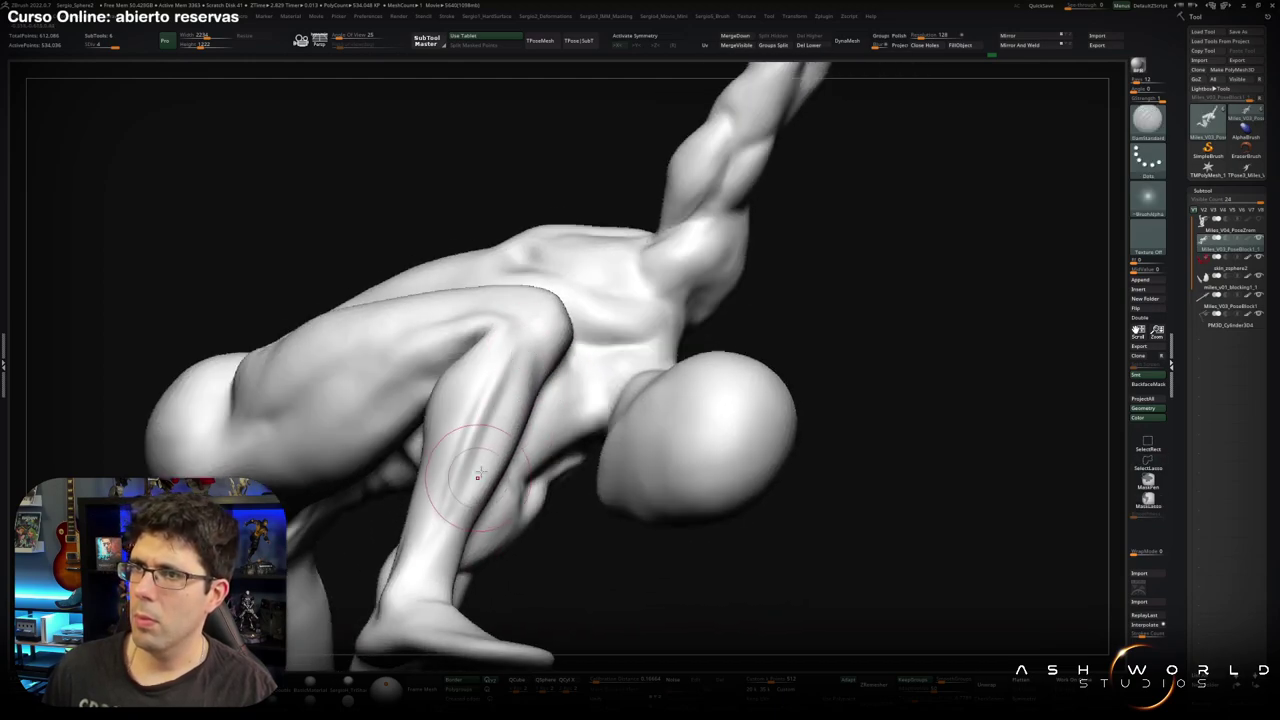
pyautogui.press('shift')
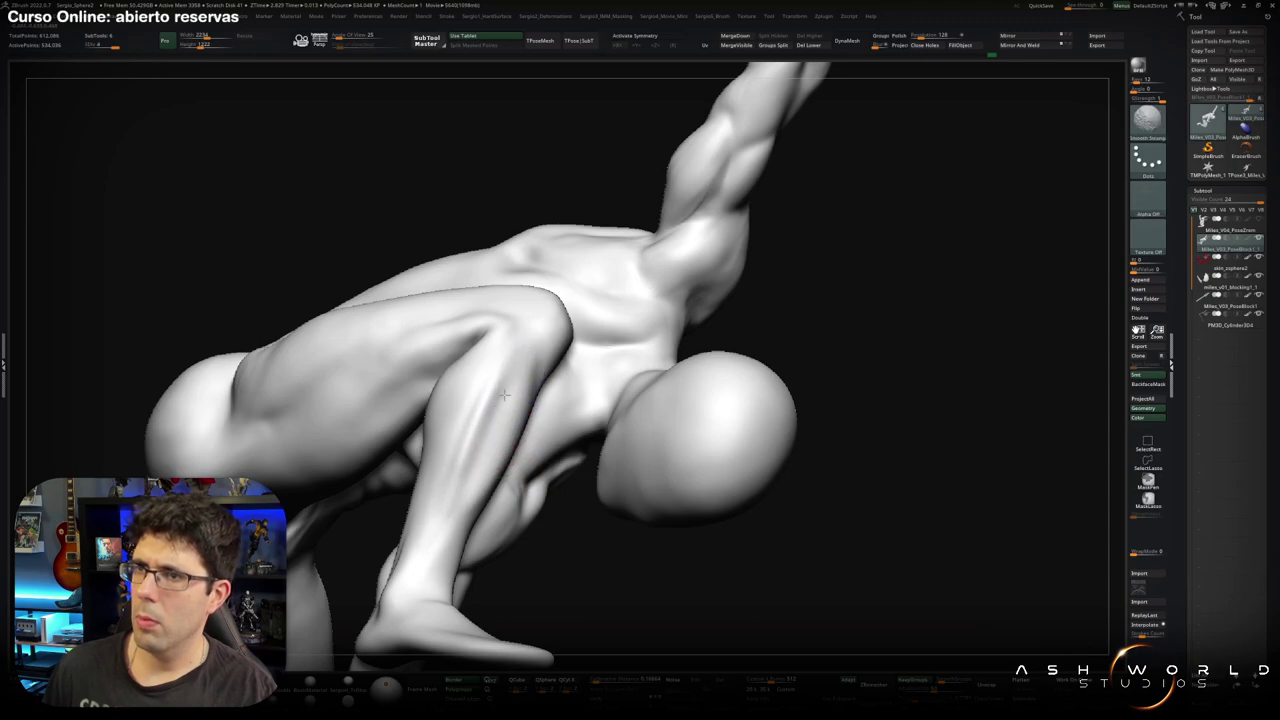
pyautogui.moveTo(456, 466); pyautogui.dragTo(515, 362)
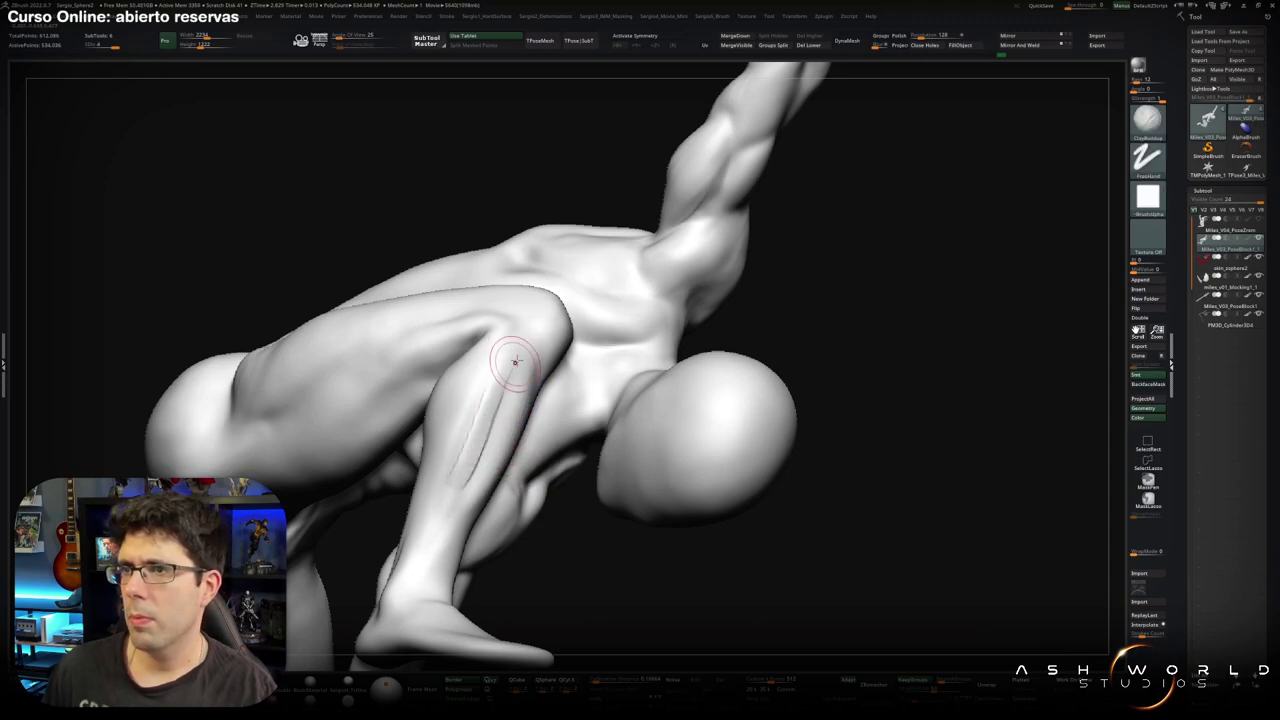
pyautogui.press('shift')
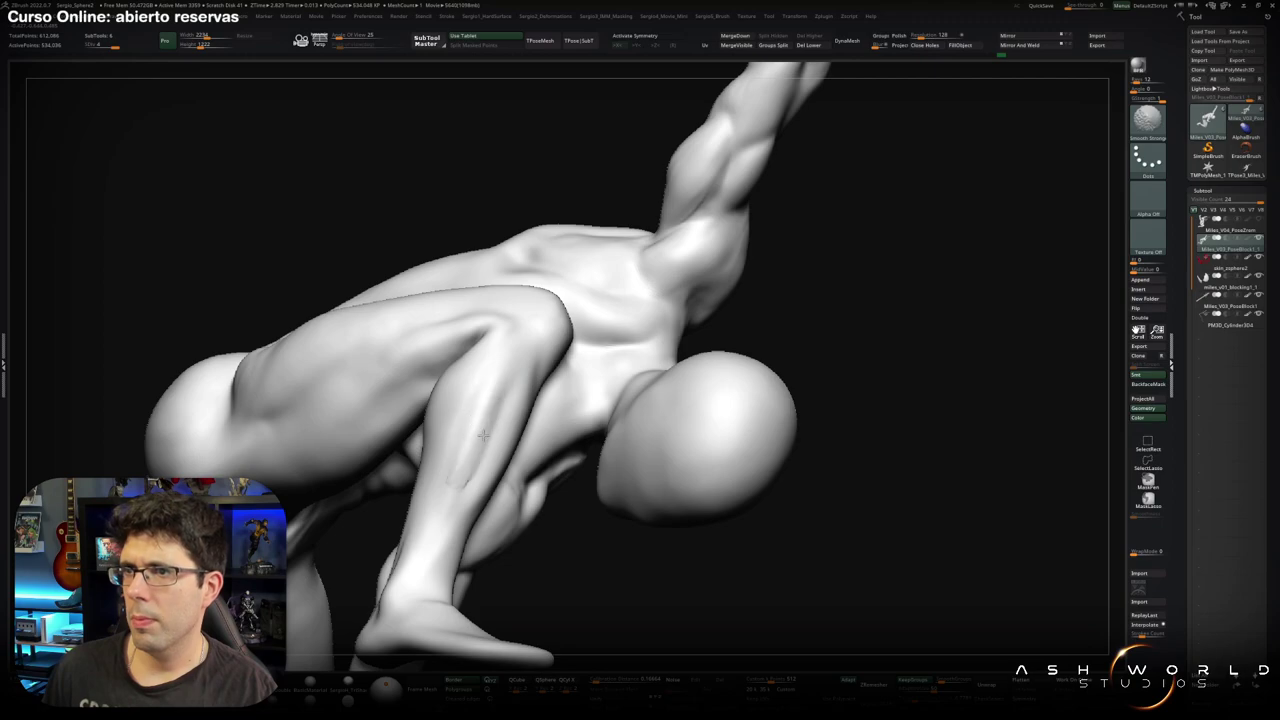
pyautogui.moveTo(482, 434); pyautogui.dragTo(449, 401, button='right')
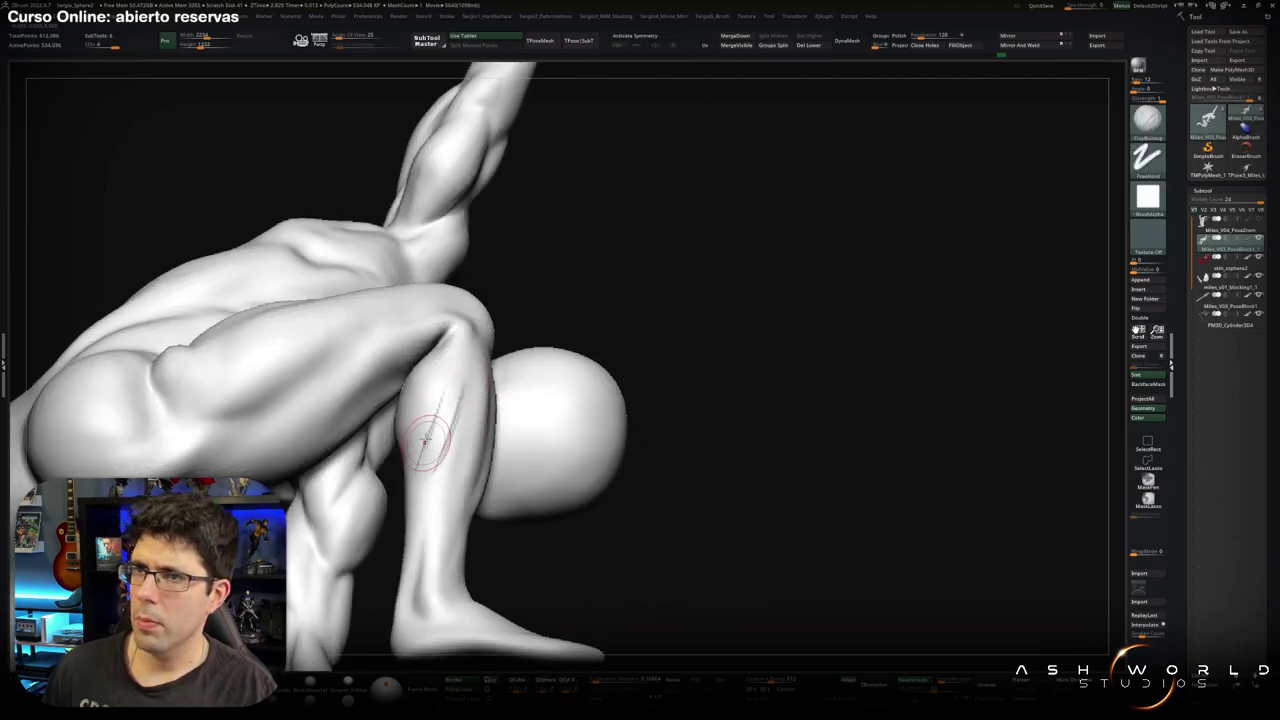
# Add clay strokes along the shin, then smooth away the scratch marks into the calf.
pyautogui.moveTo(460, 374); pyautogui.dragTo(429, 470)
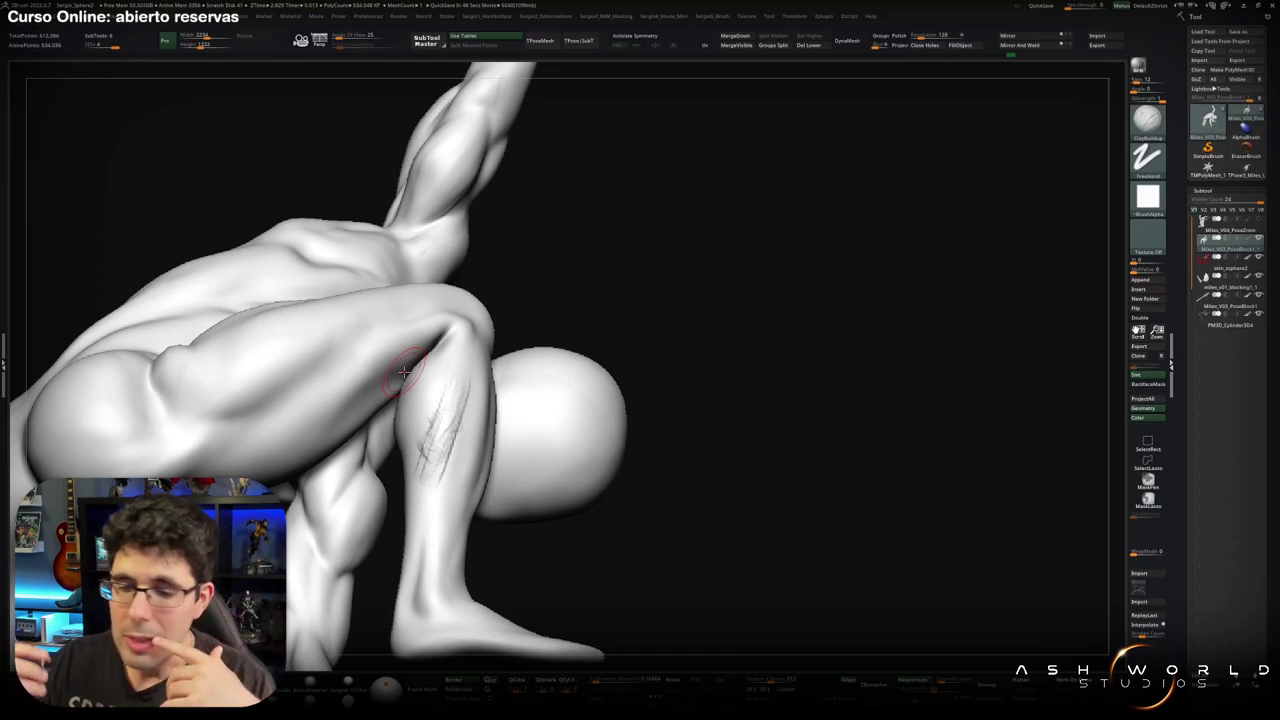
pyautogui.moveTo(654, 209); pyautogui.dragTo(515, 336)
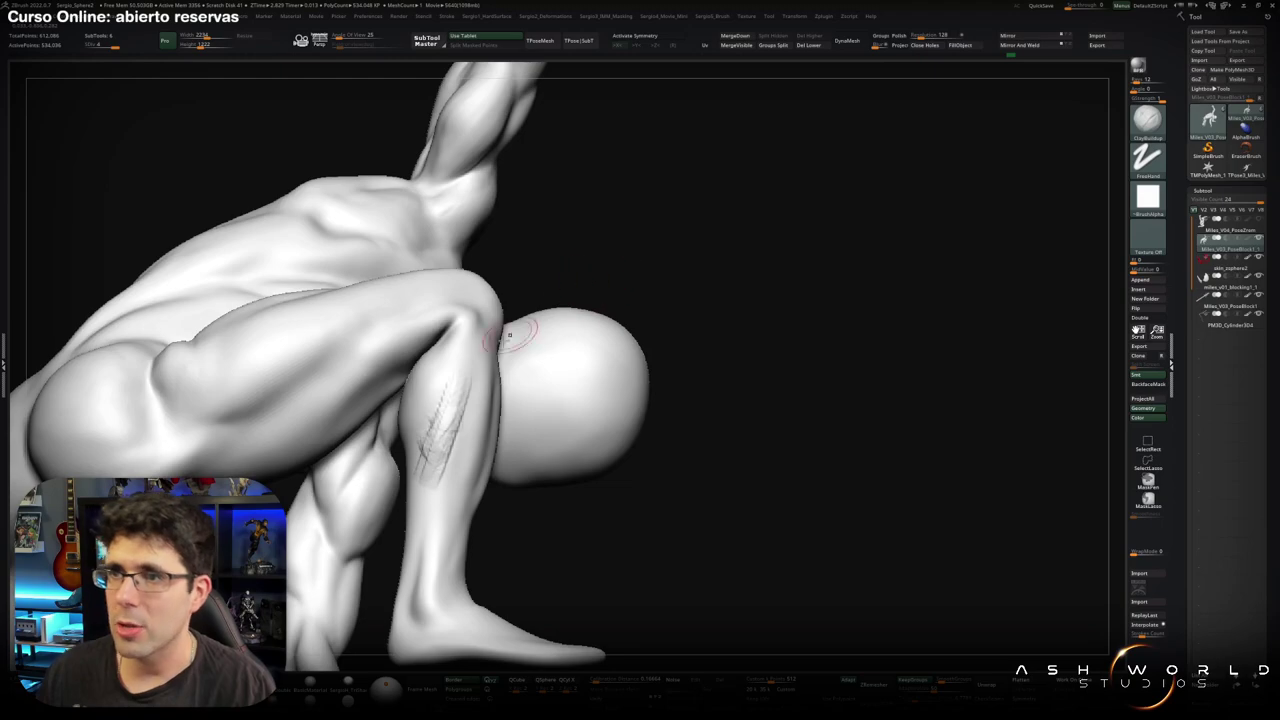
pyautogui.press('shift')
pyautogui.keyDown('shift'); pyautogui.moveTo(428, 460); pyautogui.dragTo(437, 437); pyautogui.keyUp('shift')
pyautogui.moveTo(437, 437); pyautogui.dragTo(445, 385, button='right')
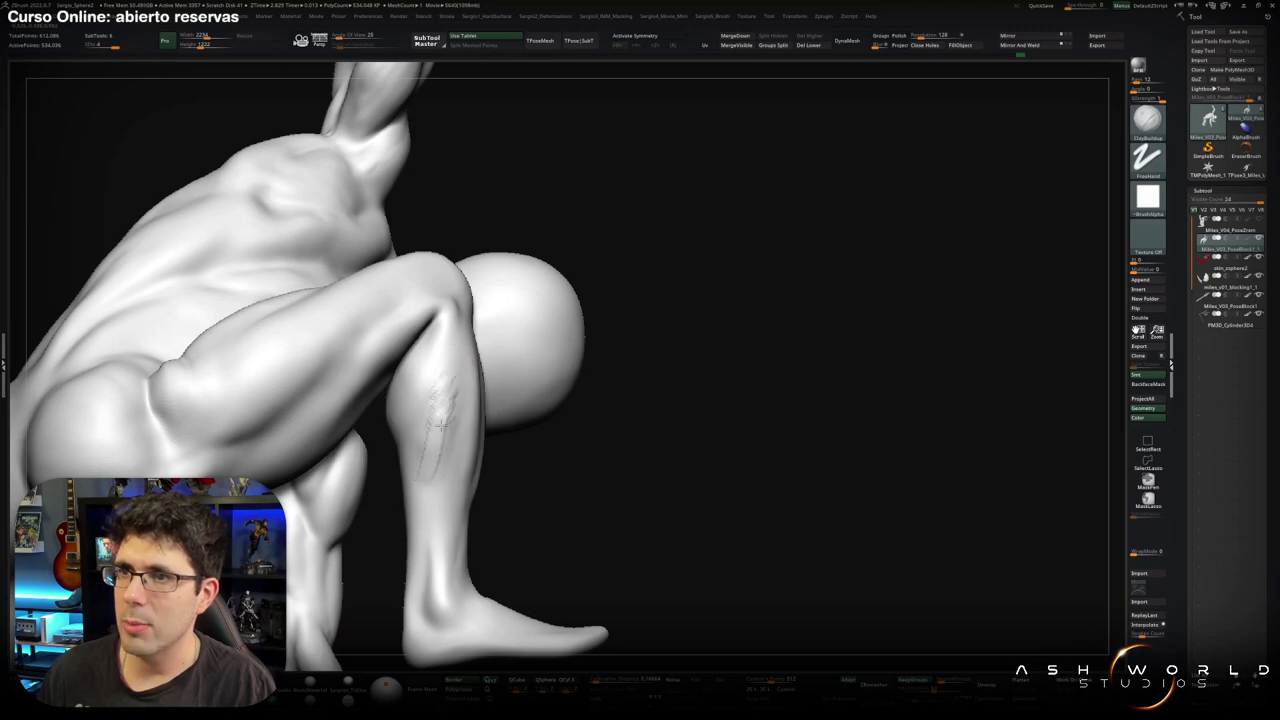
pyautogui.press('shift')
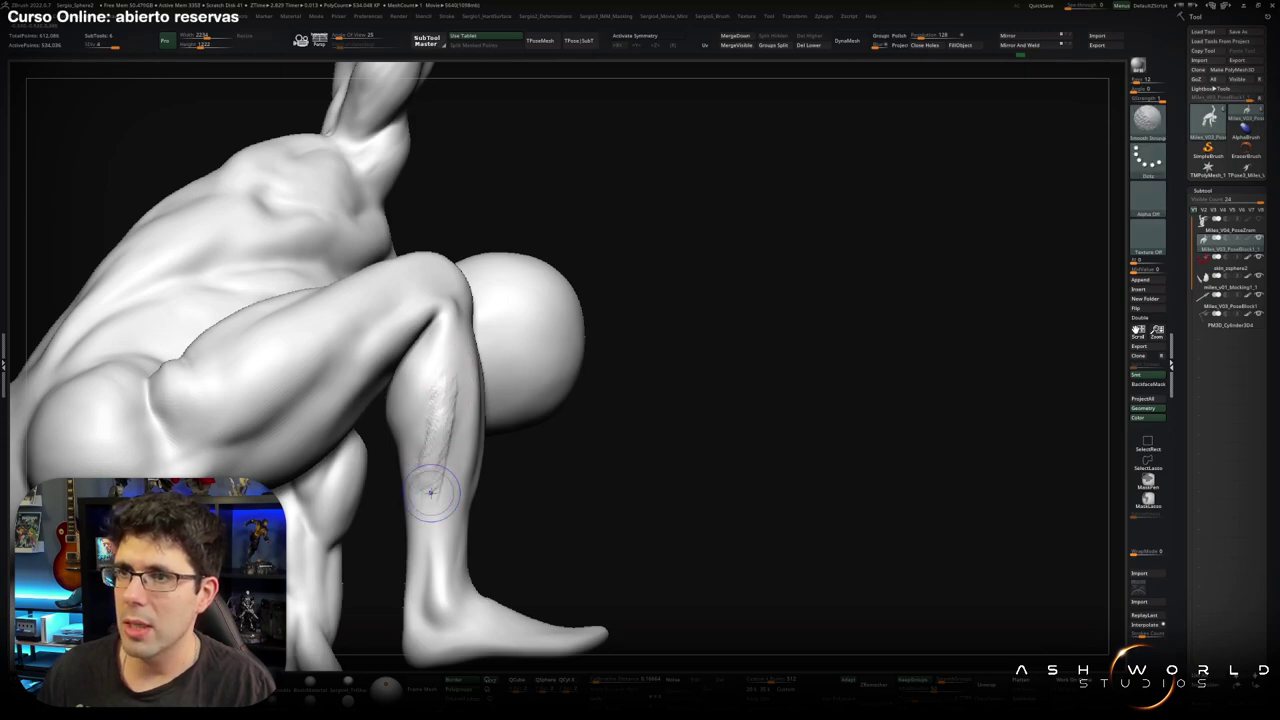
pyautogui.moveTo(432, 462)
pyautogui.mouseDown(button='right')
pyautogui.moveTo(469, 436)
pyautogui.moveTo(414, 437)
pyautogui.moveTo(404, 480)
pyautogui.mouseUp(button='right')
pyautogui.press('b')
pyautogui.press('d')
pyautogui.press('s')
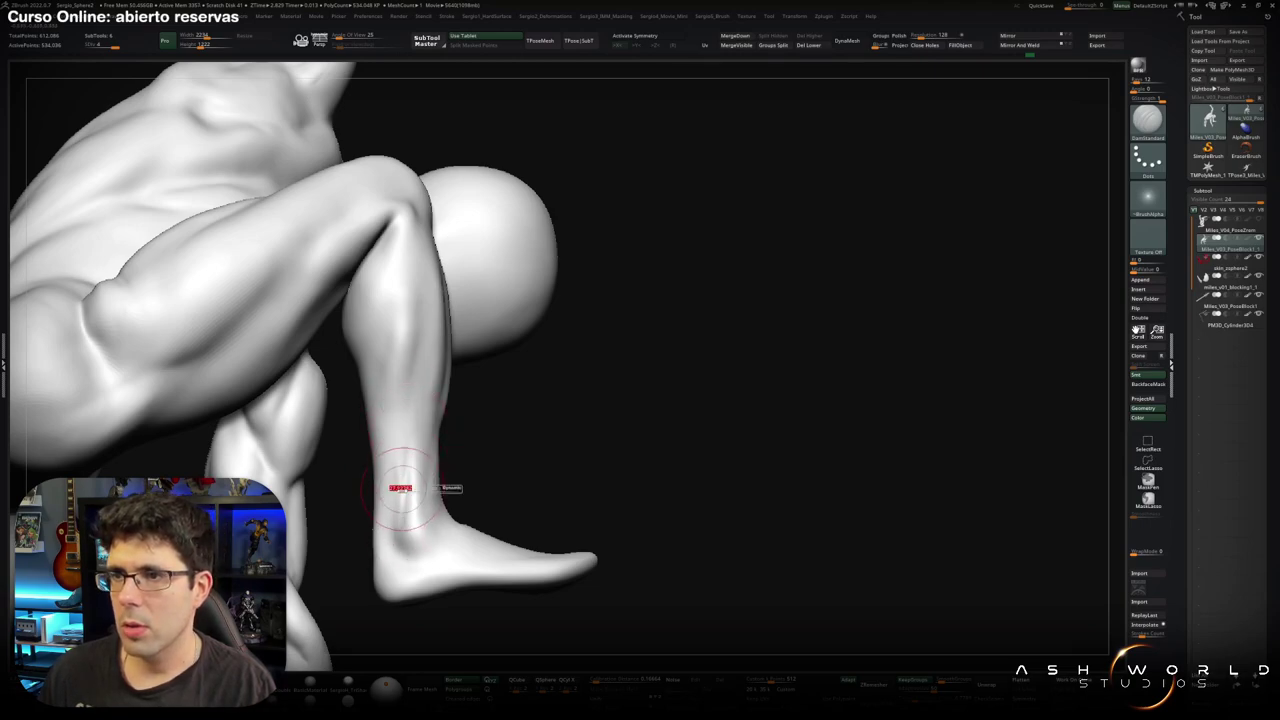
# Carve a DamStandard crease around the ankle, then view the whole crouching figure.
pyautogui.press('shift')
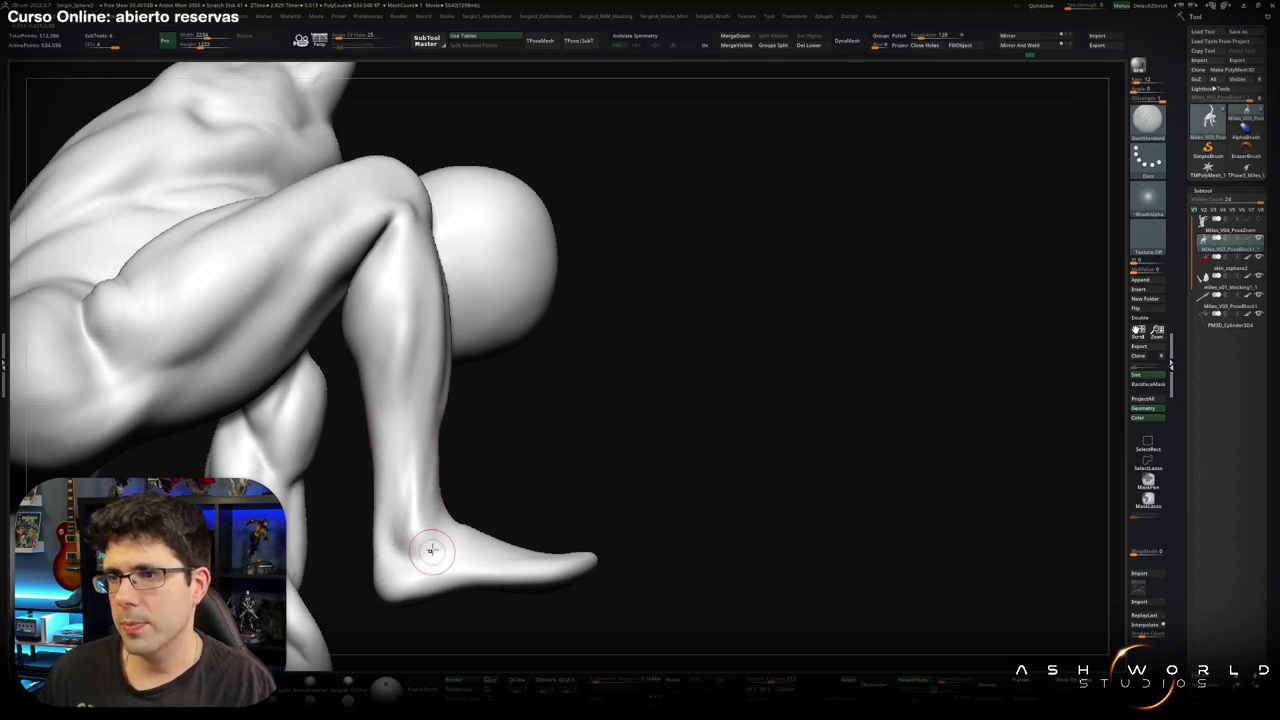
pyautogui.moveTo(429, 549)
pyautogui.mouseDown(button='right')
pyautogui.moveTo(443, 523)
pyautogui.moveTo(446, 535)
pyautogui.moveTo(500, 528)
pyautogui.moveTo(470, 528)
pyautogui.moveTo(483, 517)
pyautogui.mouseUp(button='right')
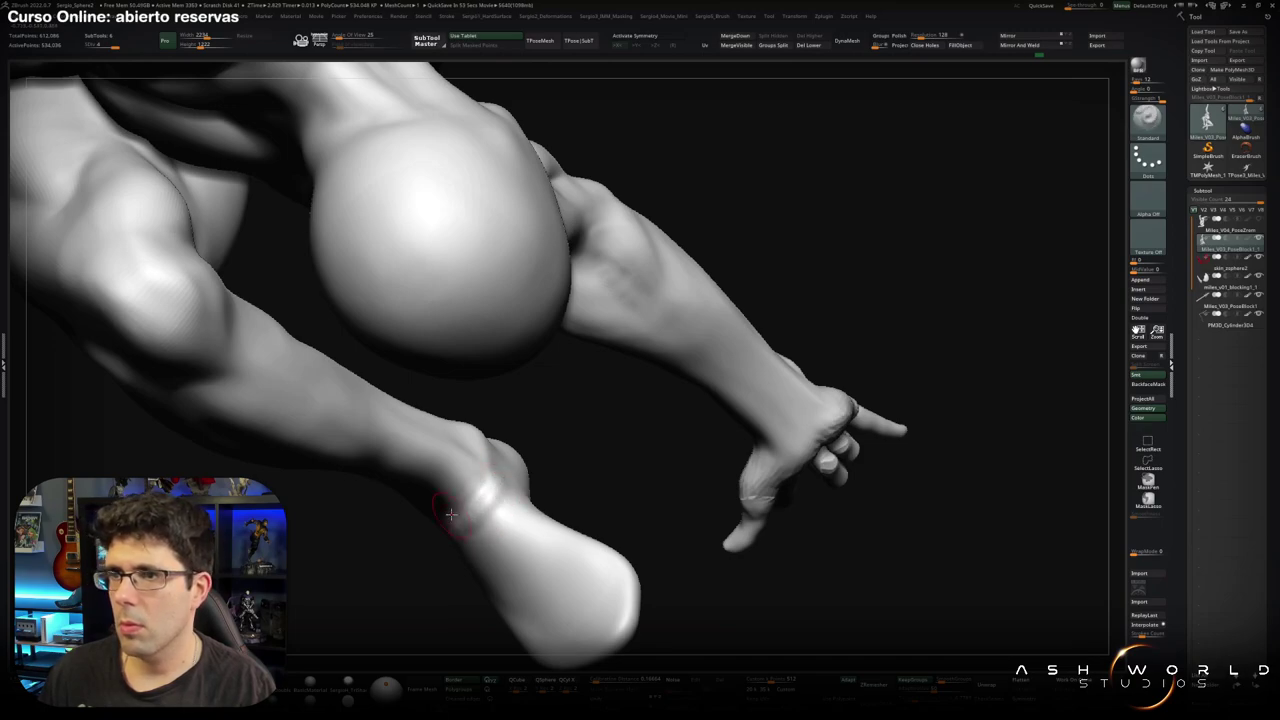
pyautogui.moveTo(493, 467); pyautogui.dragTo(499, 460, button='right')
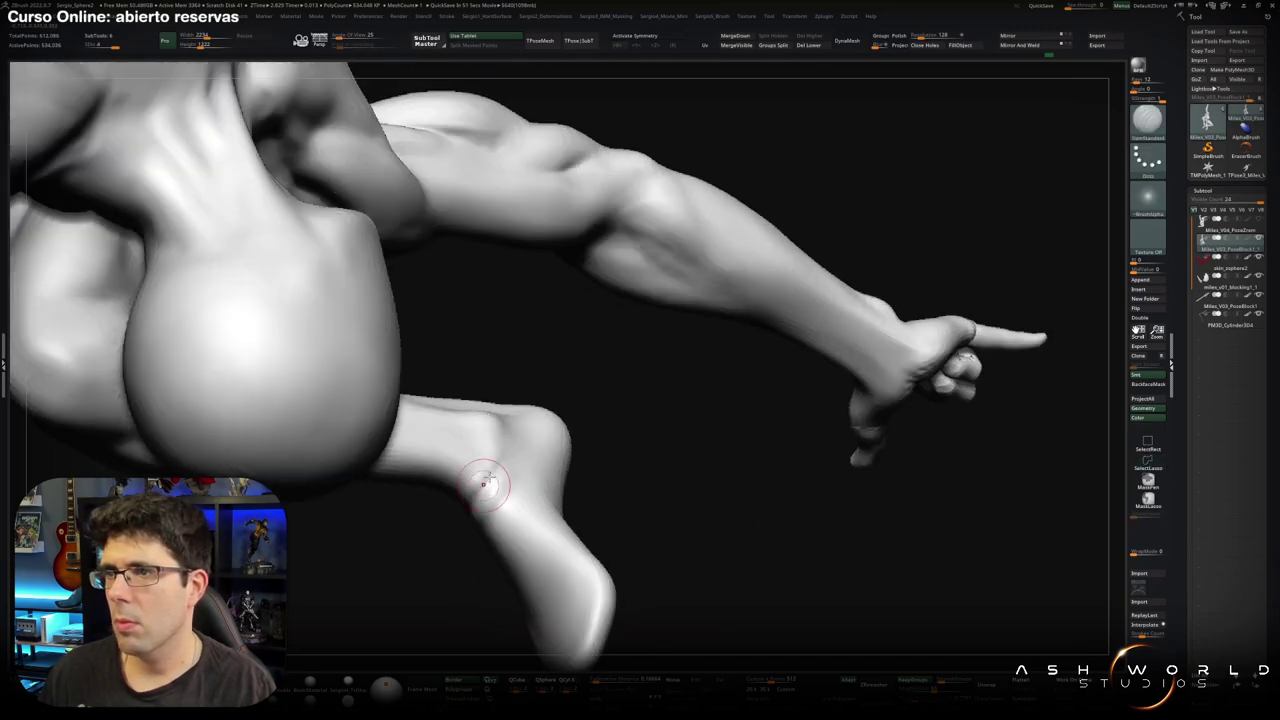
pyautogui.moveTo(474, 508)
pyautogui.mouseDown(button='right')
pyautogui.moveTo(493, 495)
pyautogui.moveTo(451, 514)
pyautogui.moveTo(451, 481)
pyautogui.mouseUp(button='right')
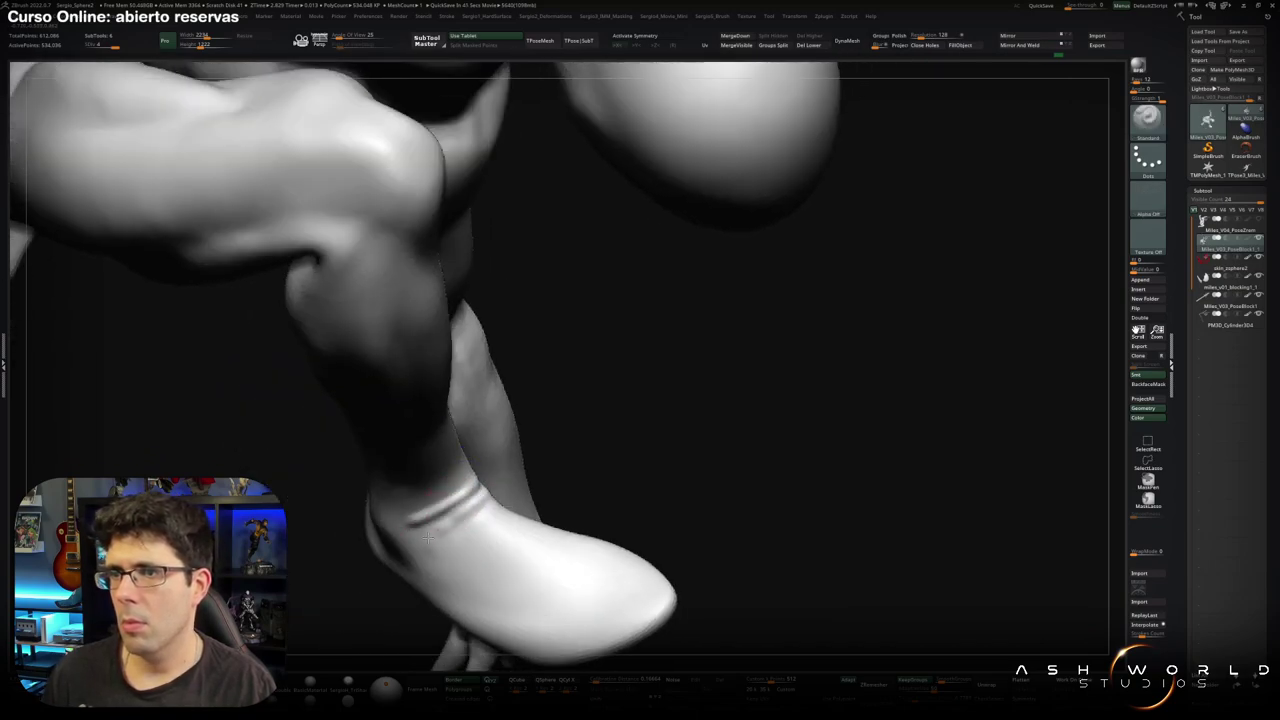
pyautogui.press('b')
pyautogui.press('d')
pyautogui.press('s')
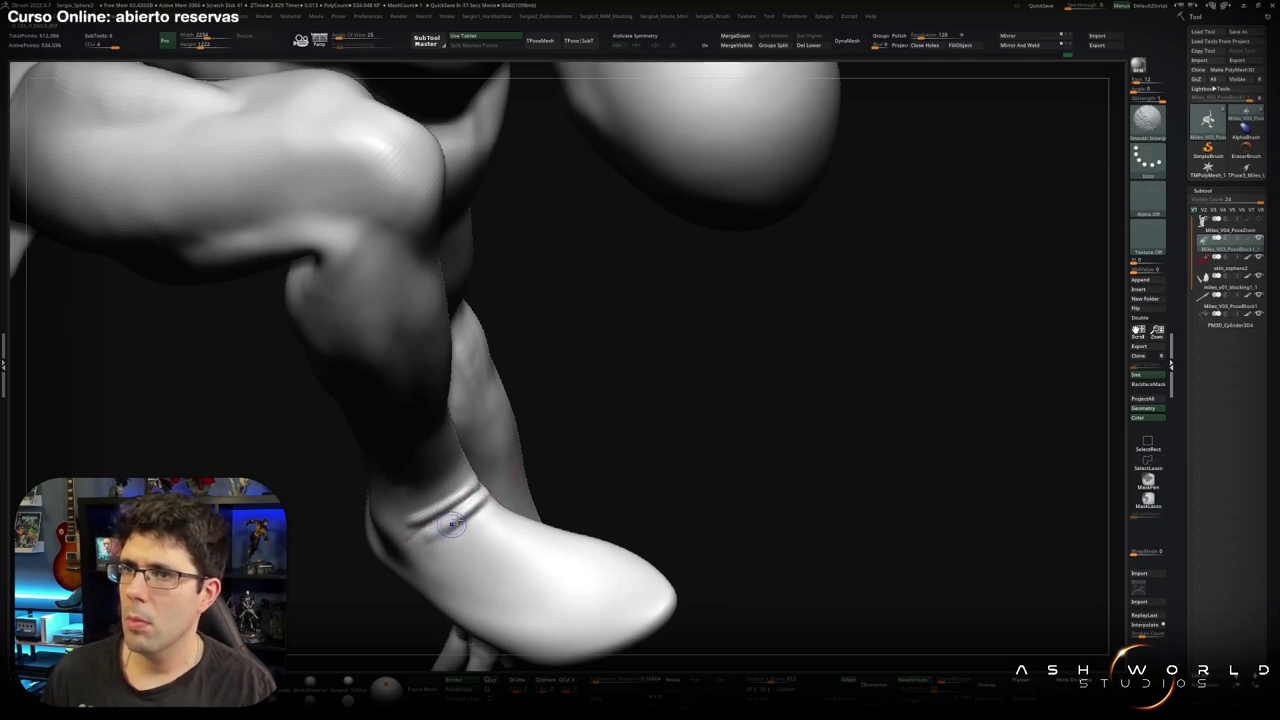
pyautogui.moveTo(448, 476)
pyautogui.mouseDown(button='right')
pyautogui.moveTo(441, 493)
pyautogui.moveTo(503, 523)
pyautogui.moveTo(490, 487)
pyautogui.mouseUp(button='right')
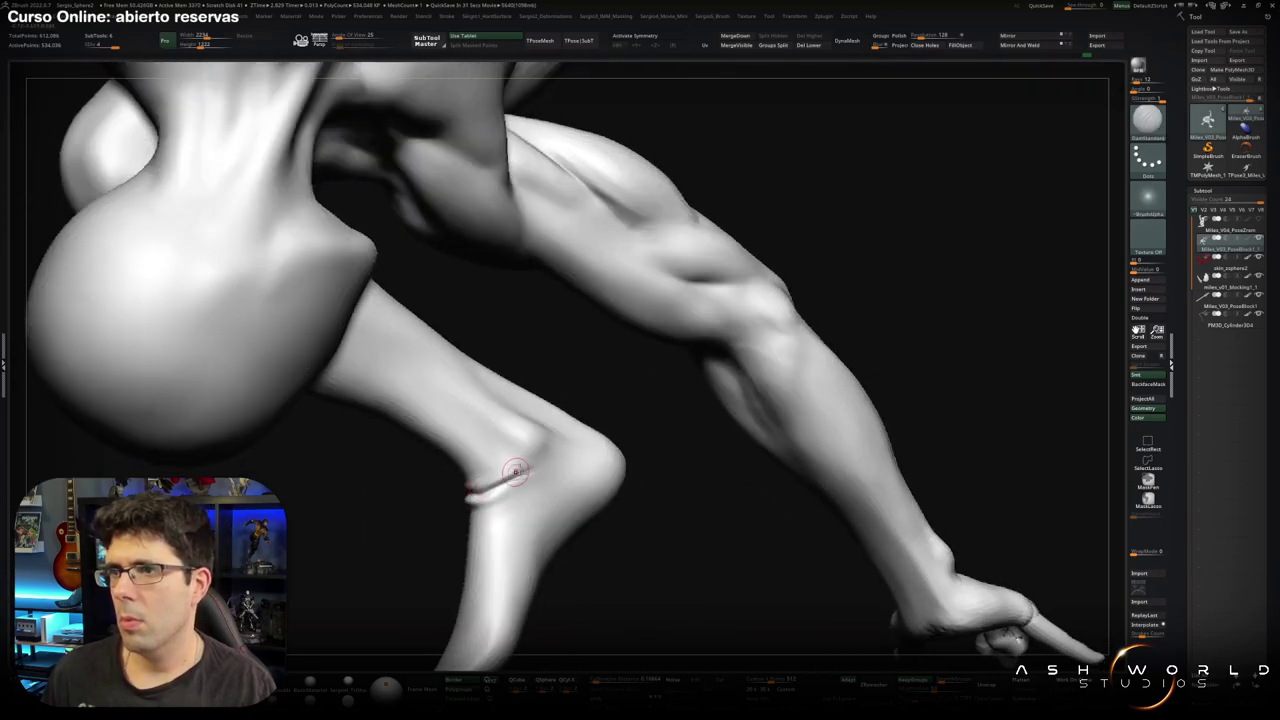
pyautogui.moveTo(515, 471); pyautogui.dragTo(535, 459)
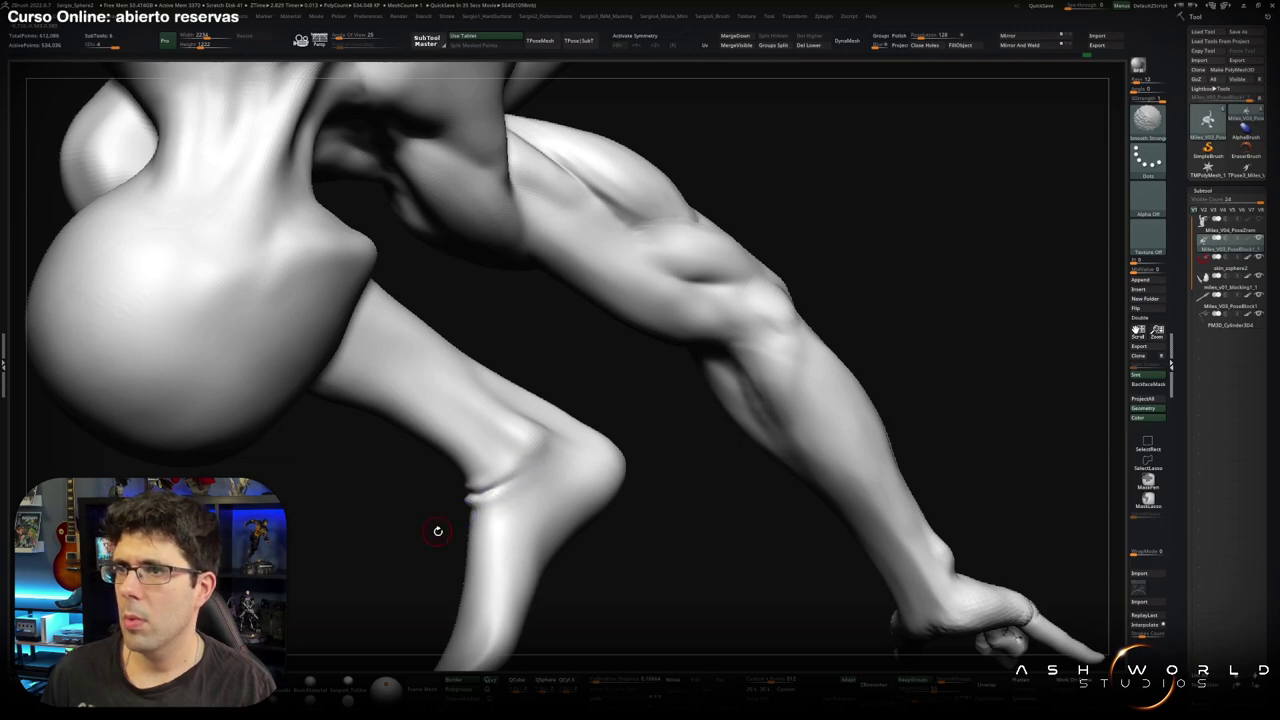
pyautogui.moveTo(437, 531); pyautogui.dragTo(474, 507, button='right')
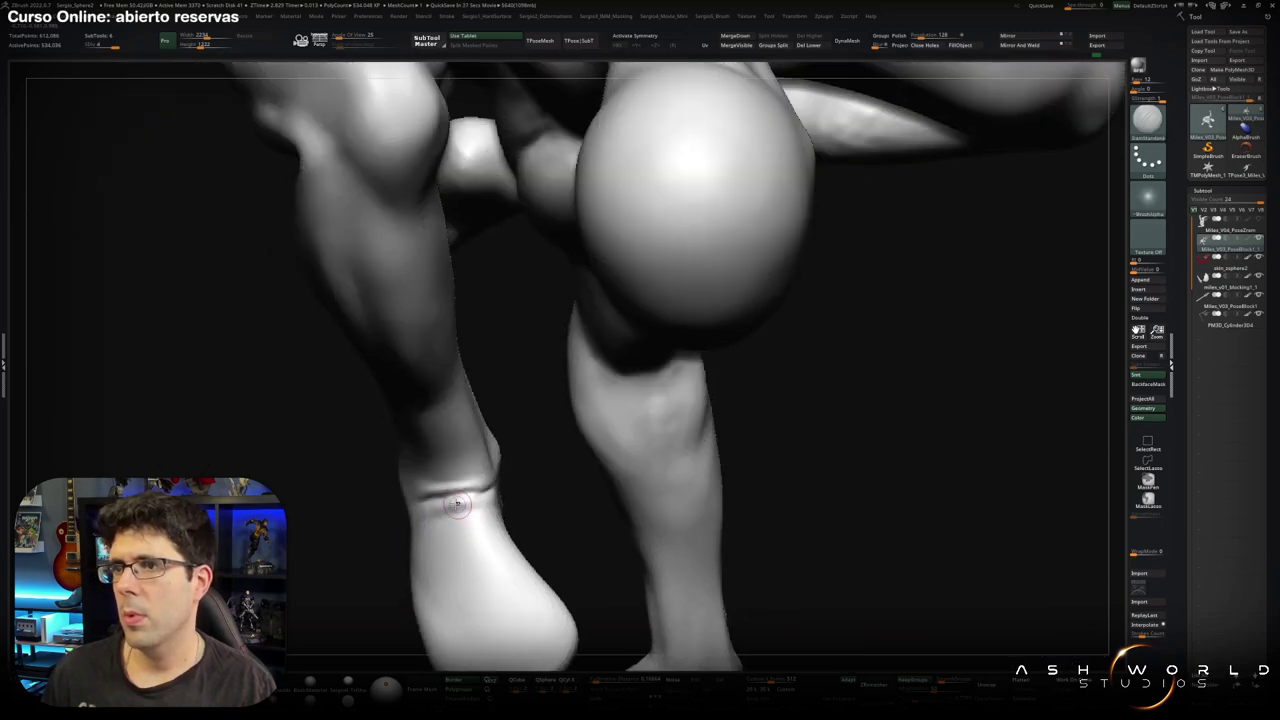
pyautogui.moveTo(391, 518)
pyautogui.mouseDown(button='right')
pyautogui.moveTo(443, 543)
pyautogui.moveTo(554, 454)
pyautogui.moveTo(453, 538)
pyautogui.moveTo(490, 492)
pyautogui.moveTo(478, 506)
pyautogui.moveTo(527, 550)
pyautogui.moveTo(522, 370)
pyautogui.moveTo(463, 486)
pyautogui.moveTo(482, 438)
pyautogui.moveTo(397, 369)
pyautogui.moveTo(443, 463)
pyautogui.moveTo(565, 403)
pyautogui.moveTo(529, 402)
pyautogui.moveTo(579, 348)
pyautogui.moveTo(686, 380)
pyautogui.moveTo(556, 383)
pyautogui.moveTo(647, 380)
pyautogui.moveTo(540, 408)
pyautogui.mouseUp(button='right')
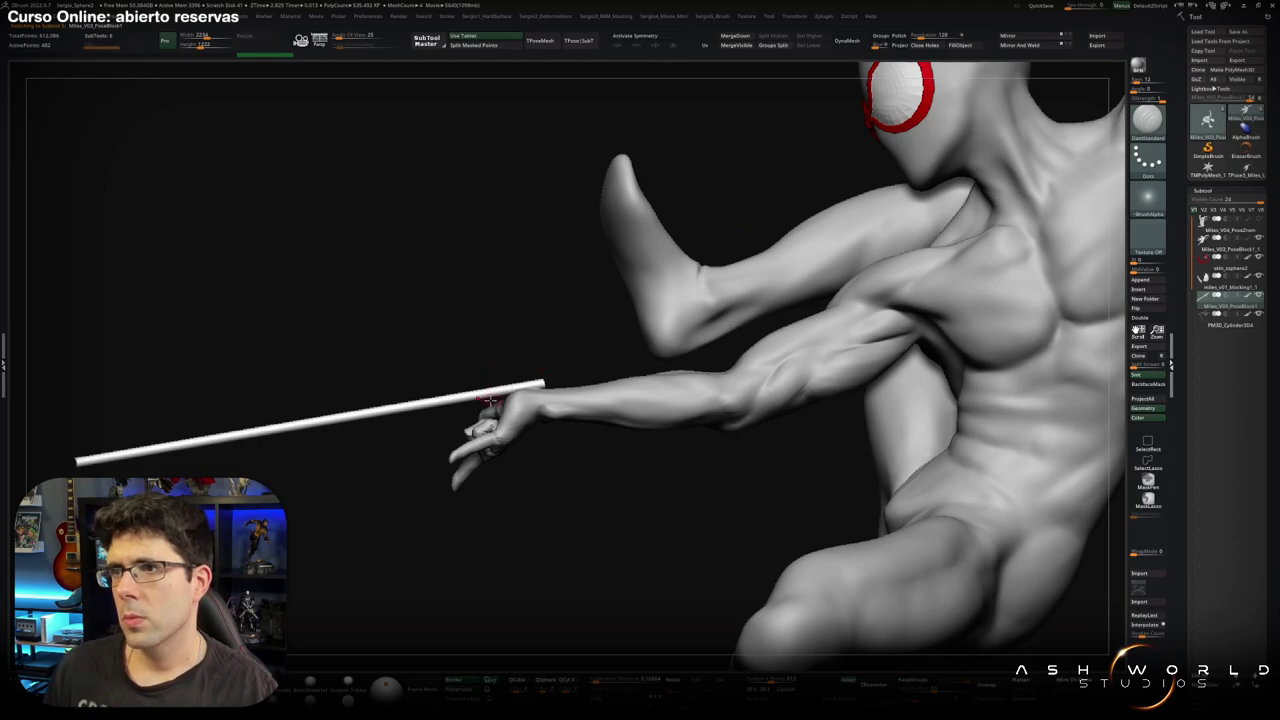
# Rotate the web line in the outstretched hand with the gizmo until it lies level.
pyautogui.moveTo(490, 400); pyautogui.dragTo(516, 394, button='right')
pyautogui.press('w')
pyautogui.keyDown('ctrl'); pyautogui.moveTo(600, 371); pyautogui.dragTo(543, 226, button='right'); pyautogui.keyUp('ctrl')
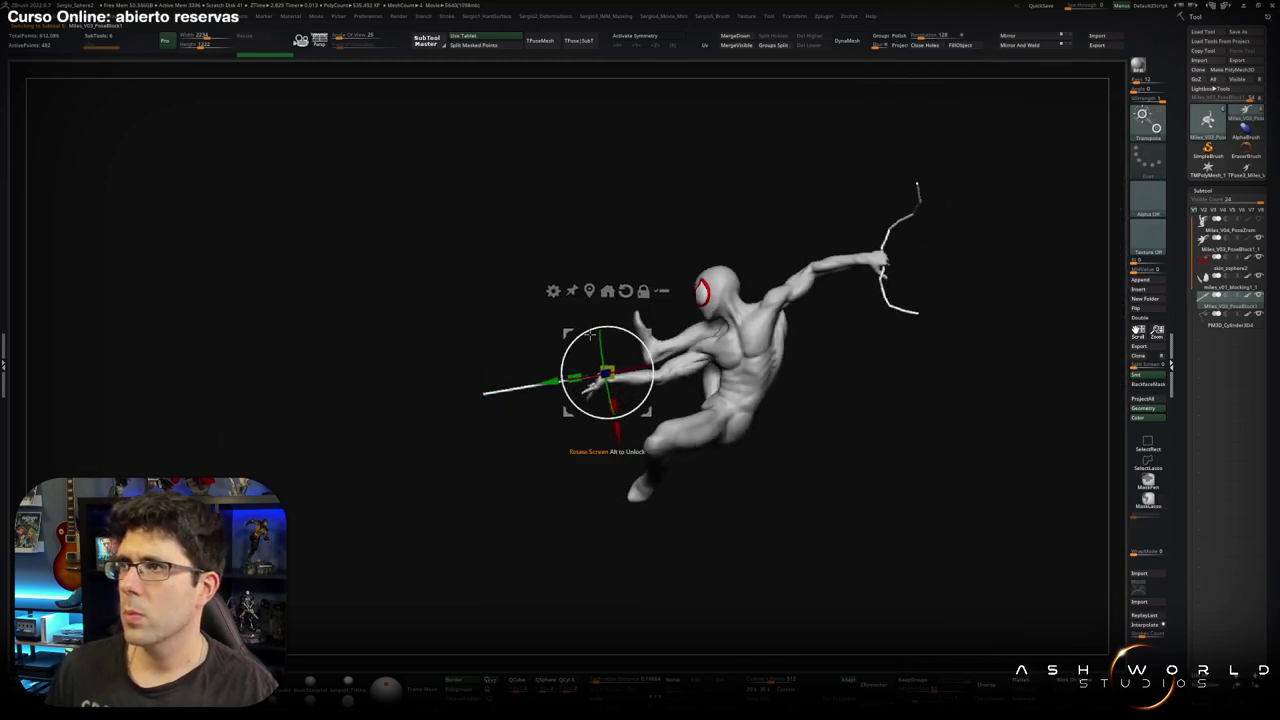
pyautogui.keyDown('ctrl'); pyautogui.moveTo(590, 336); pyautogui.dragTo(652, 340, button='right'); pyautogui.keyUp('ctrl')
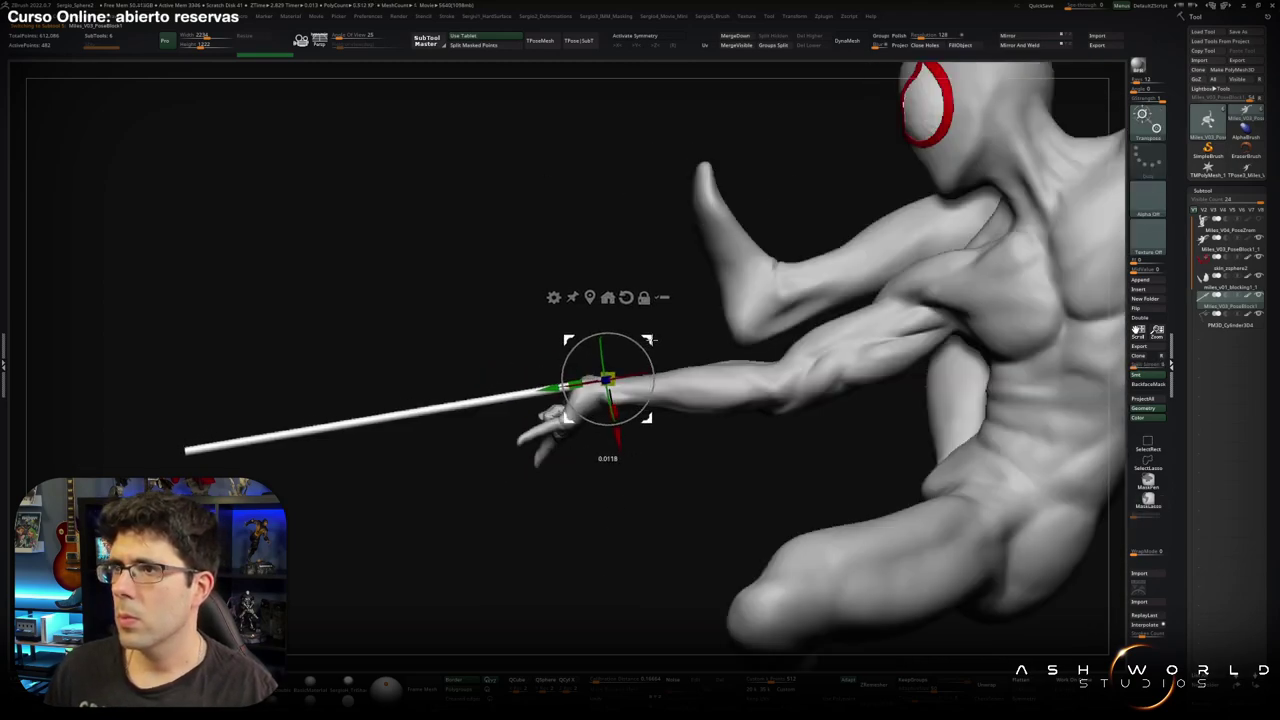
pyautogui.moveTo(652, 340)
pyautogui.mouseDown()
pyautogui.moveTo(608, 375)
pyautogui.moveTo(650, 360)
pyautogui.mouseUp()
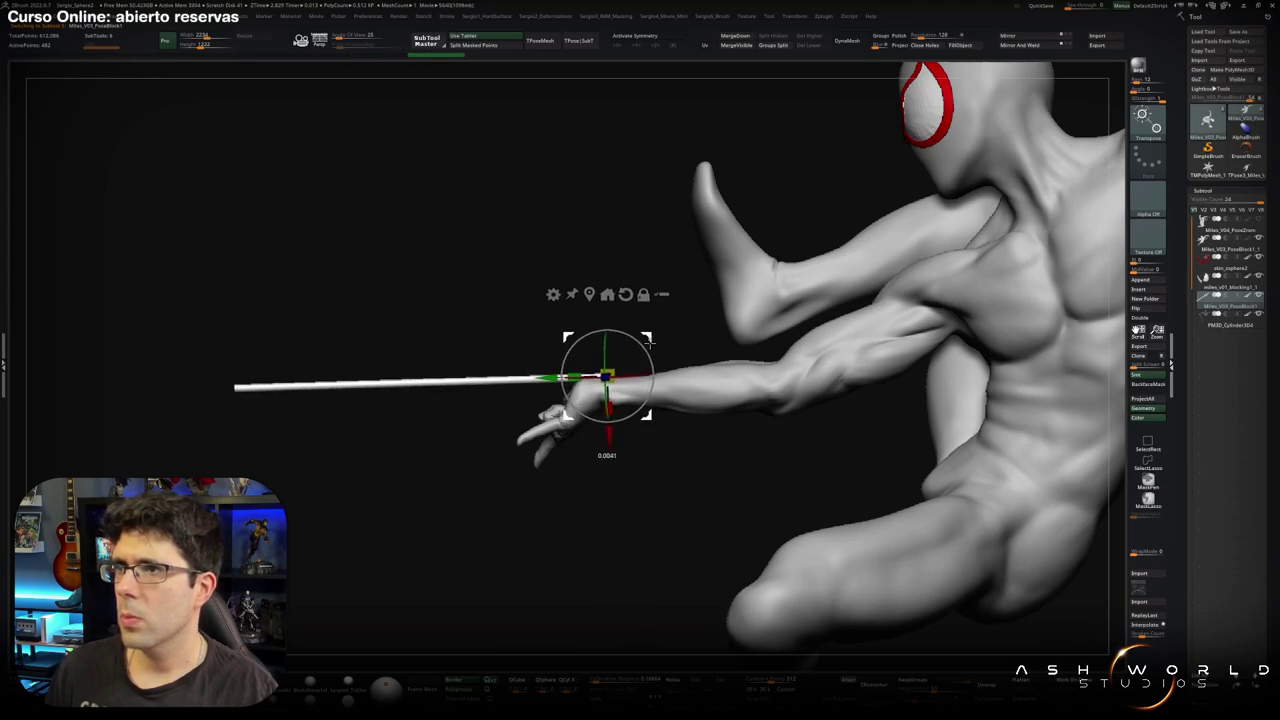
pyautogui.moveTo(660, 365)
pyautogui.mouseDown(button='right')
pyautogui.moveTo(687, 378)
pyautogui.moveTo(657, 337)
pyautogui.moveTo(711, 363)
pyautogui.moveTo(627, 364)
pyautogui.mouseUp(button='right')
pyautogui.press('q')
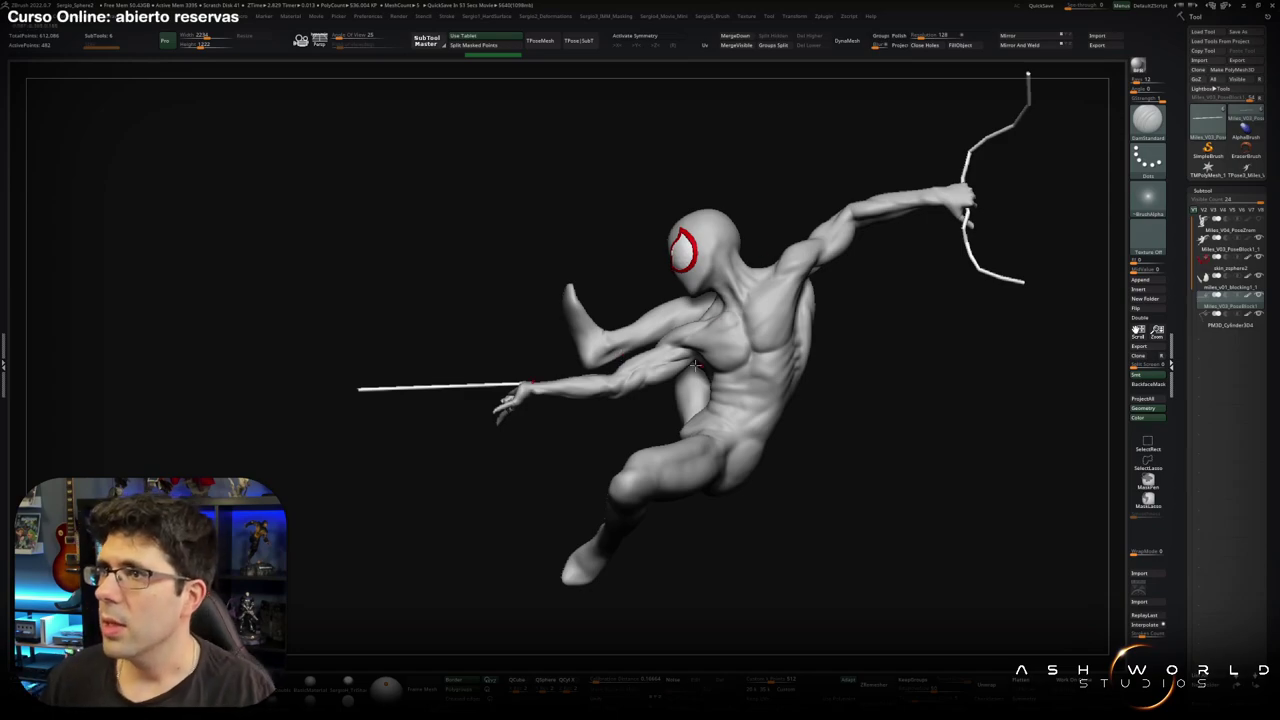
pyautogui.moveTo(620, 355); pyautogui.dragTo(634, 356, button='right')
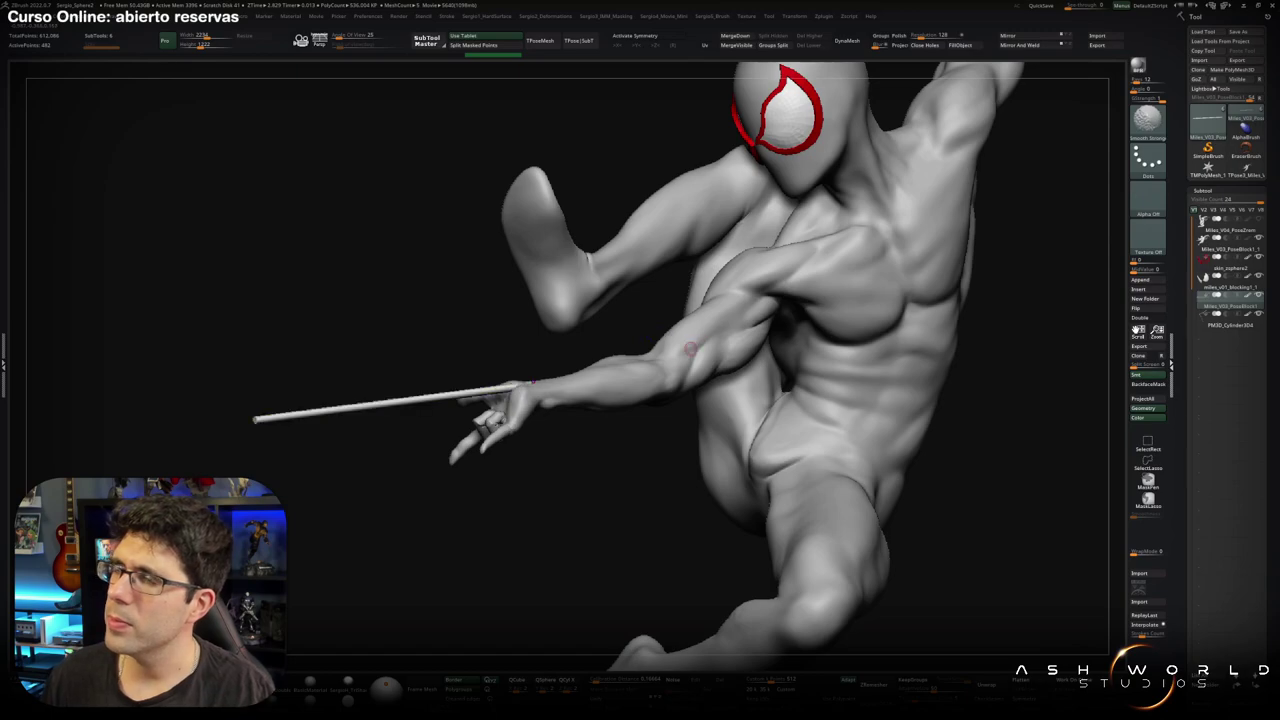
# Turn on PolyFrame and mask the body so only the front arm stays free.
pyautogui.hotkey('shift', 'f')
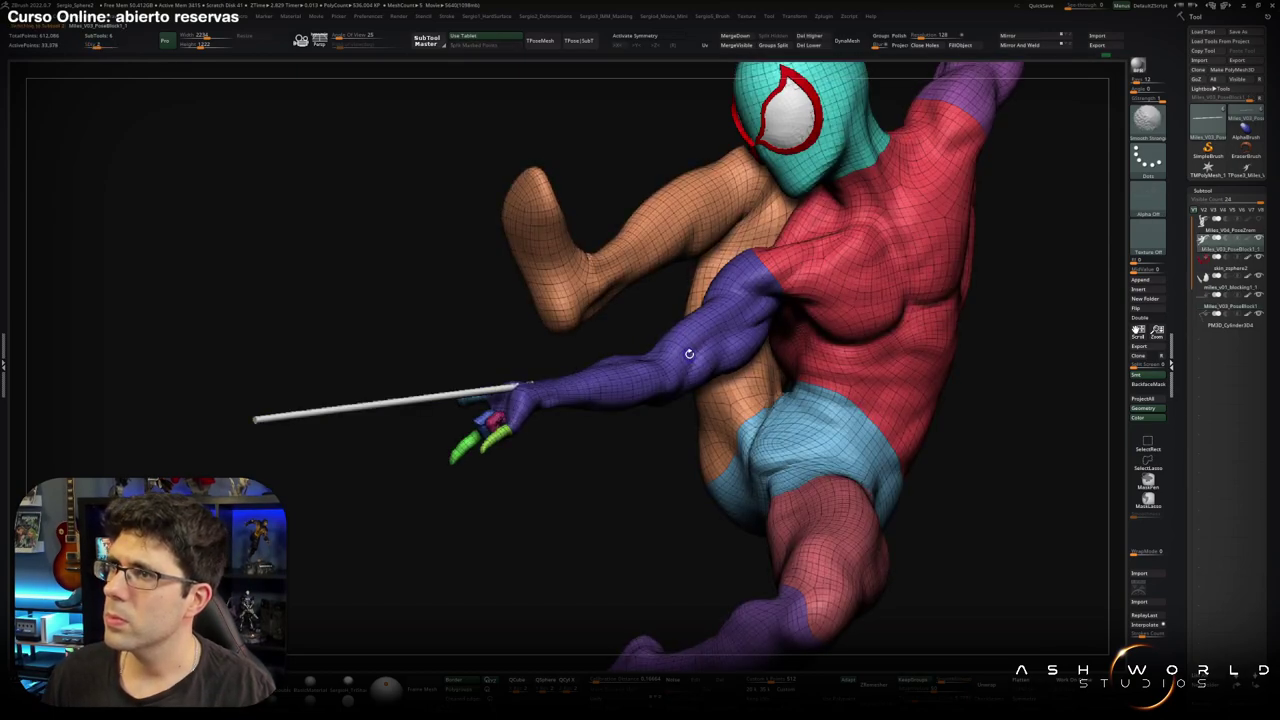
pyautogui.press('w')
pyautogui.keyDown('ctrl'); pyautogui.click(600, 380); pyautogui.keyUp('ctrl')
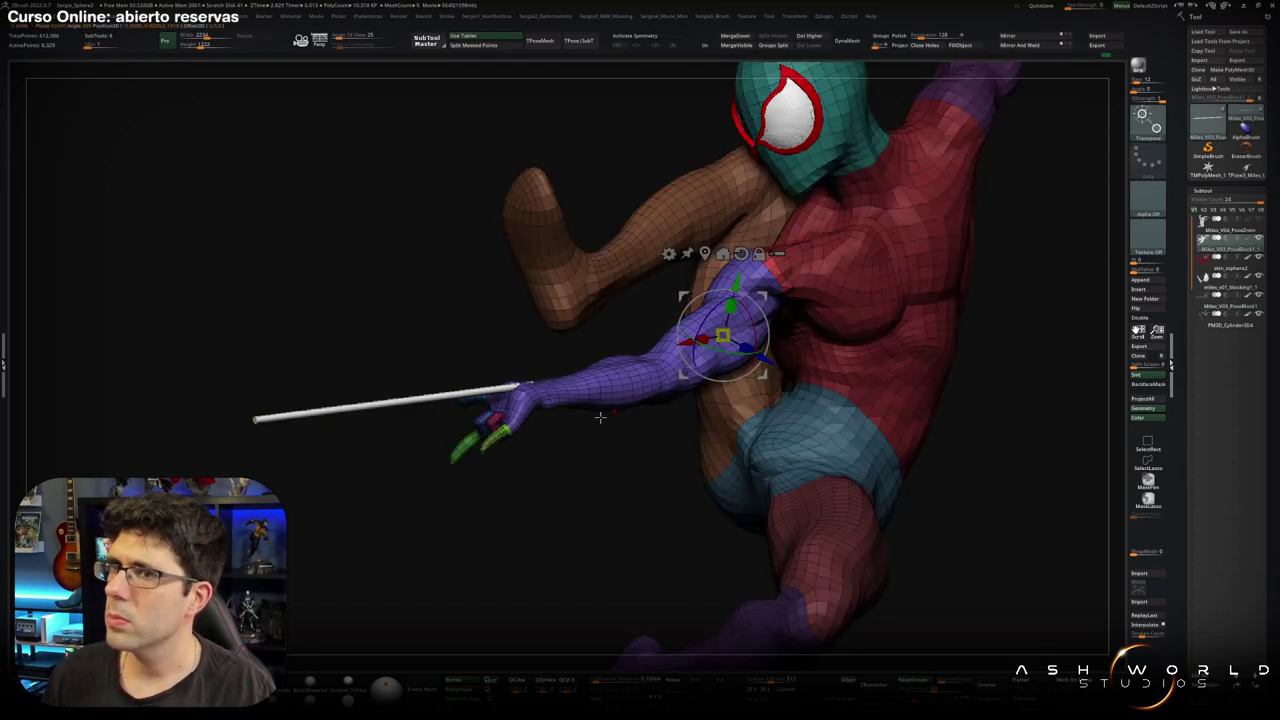
pyautogui.press('q')
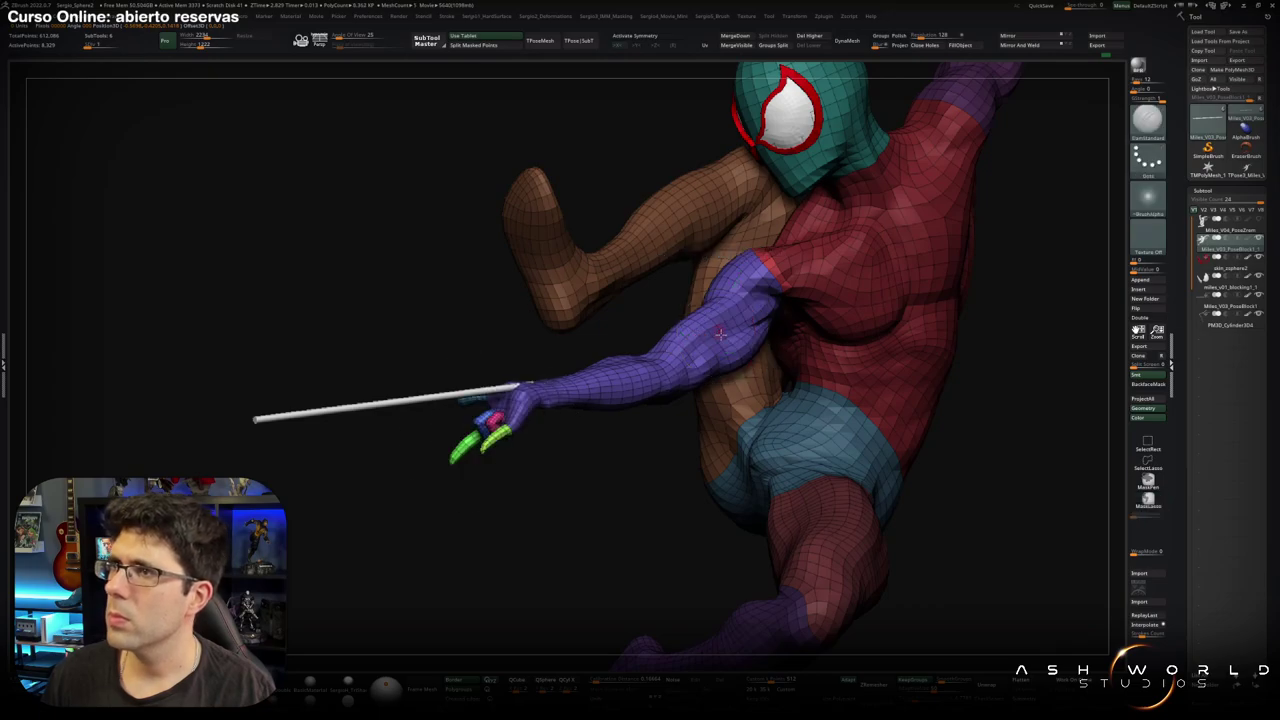
pyautogui.moveTo(720, 335); pyautogui.dragTo(706, 320, button='right')
pyautogui.hotkey('ctrl', 'i')
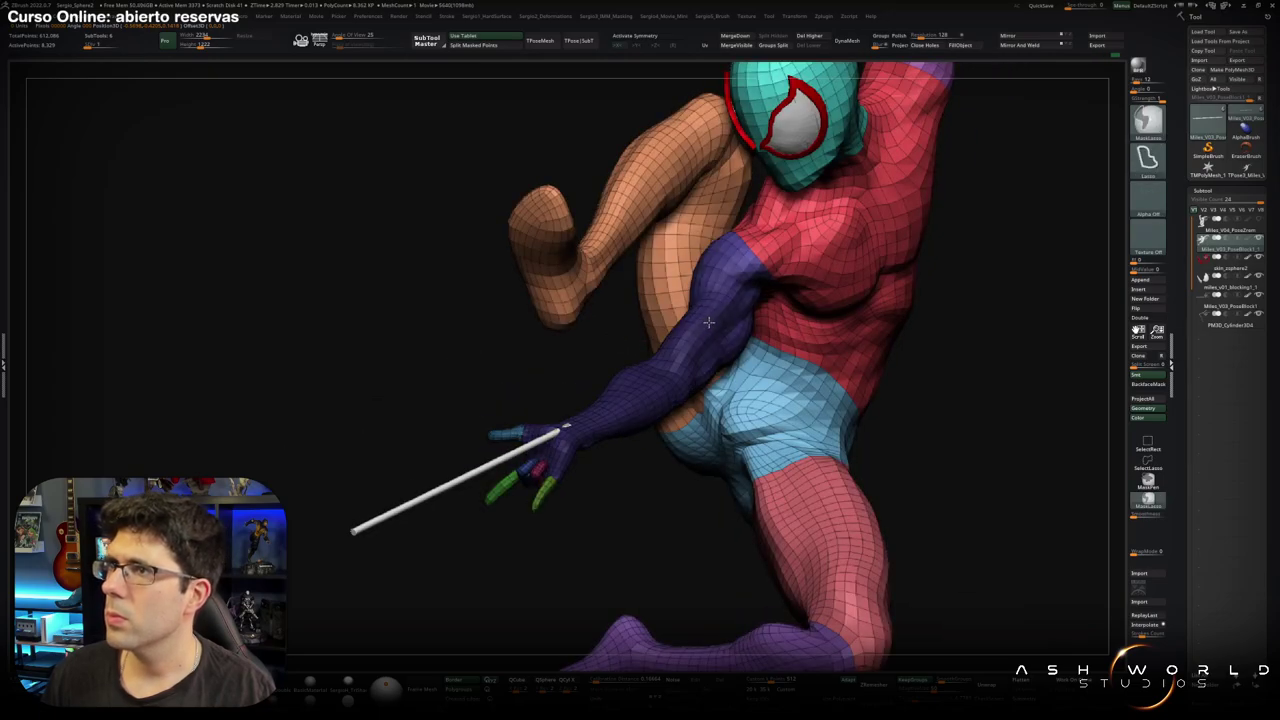
pyautogui.hotkey('ctrl', 'i')
# Swing the front arm up at the shoulder so the hand moves toward the chest.
pyautogui.press('w')
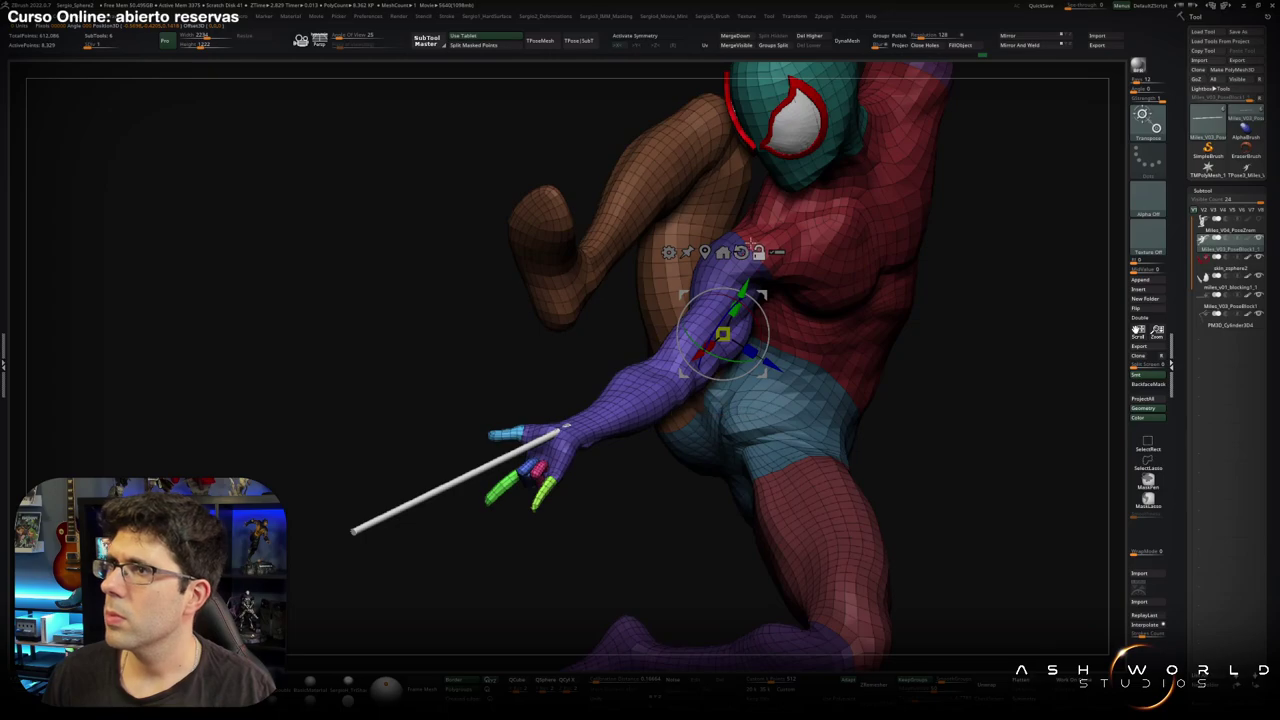
pyautogui.moveTo(757, 243); pyautogui.dragTo(790, 300)
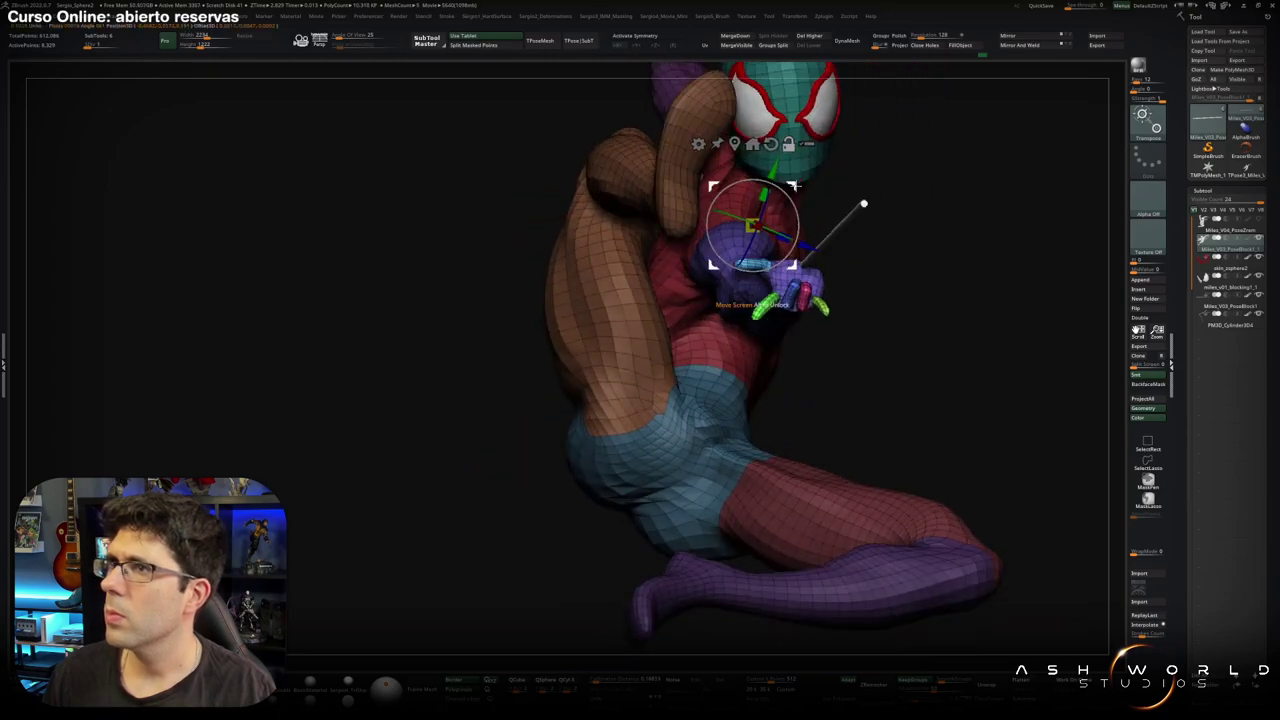
pyautogui.moveTo(900, 234); pyautogui.dragTo(855, 243, button='right')
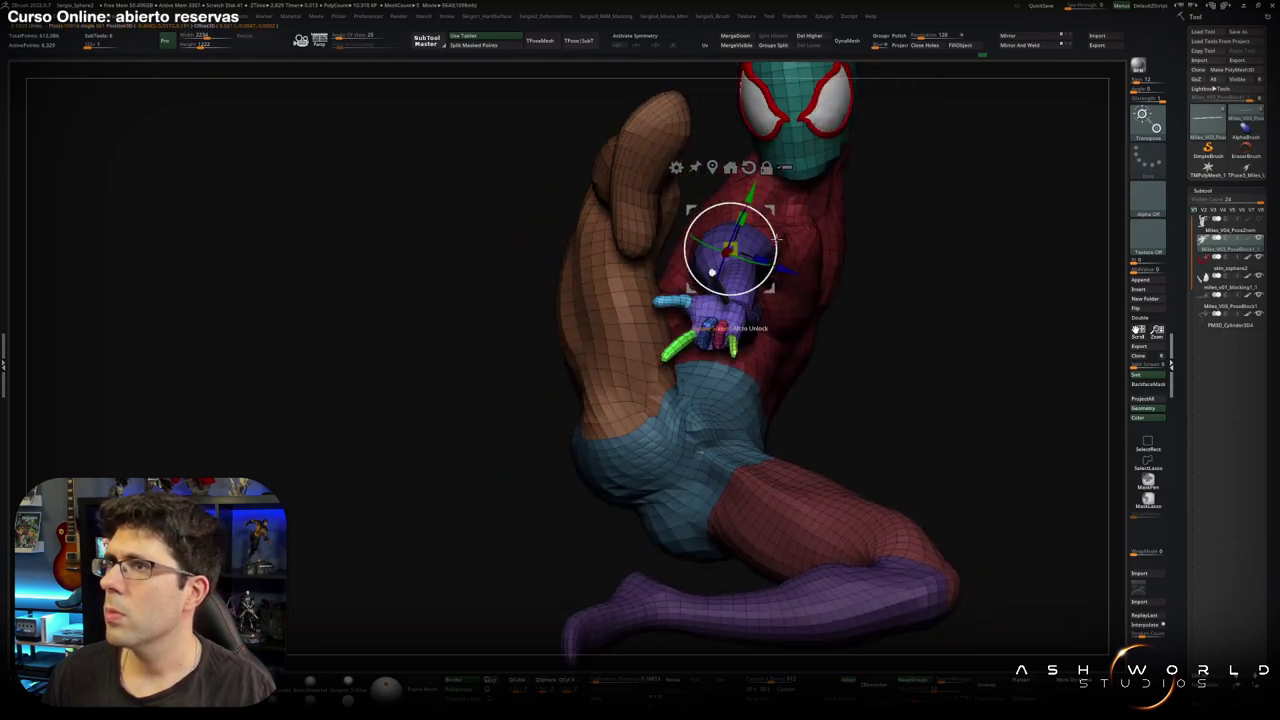
pyautogui.moveTo(776, 240); pyautogui.dragTo(778, 270)
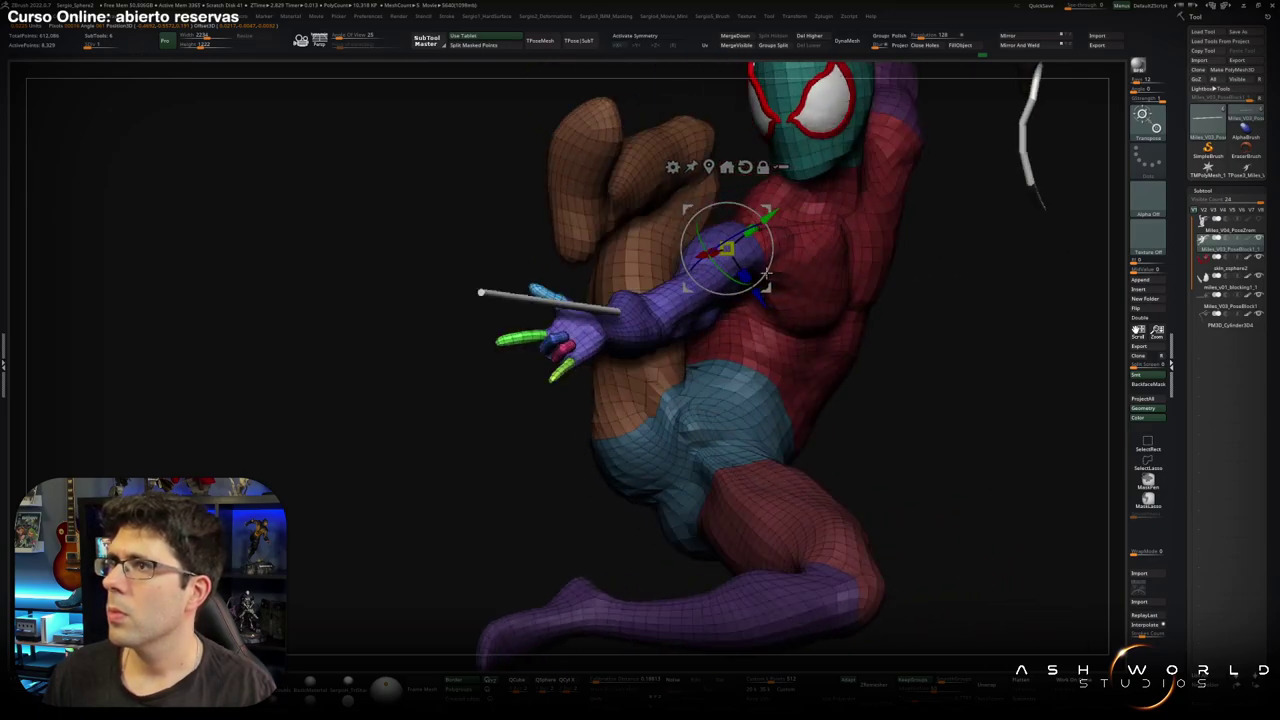
pyautogui.moveTo(778, 270)
pyautogui.mouseDown(button='right')
pyautogui.moveTo(801, 262)
pyautogui.moveTo(783, 253)
pyautogui.mouseUp(button='right')
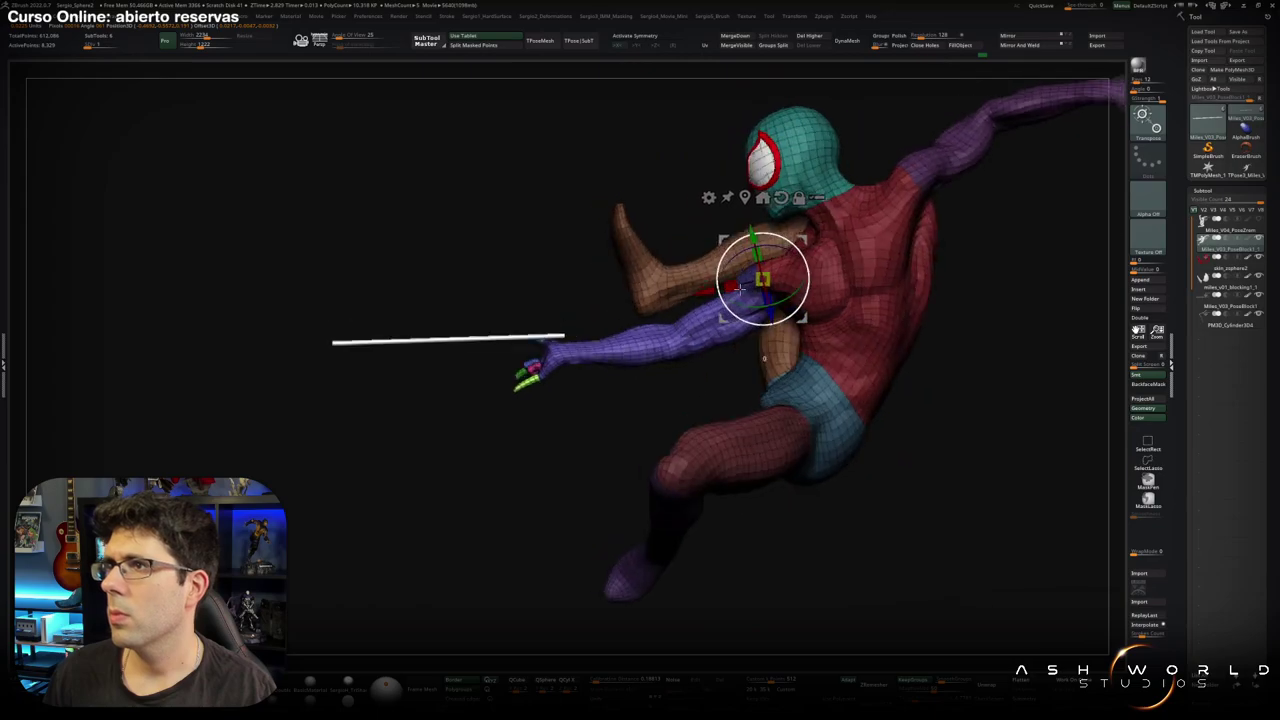
pyautogui.moveTo(742, 290); pyautogui.dragTo(744, 287)
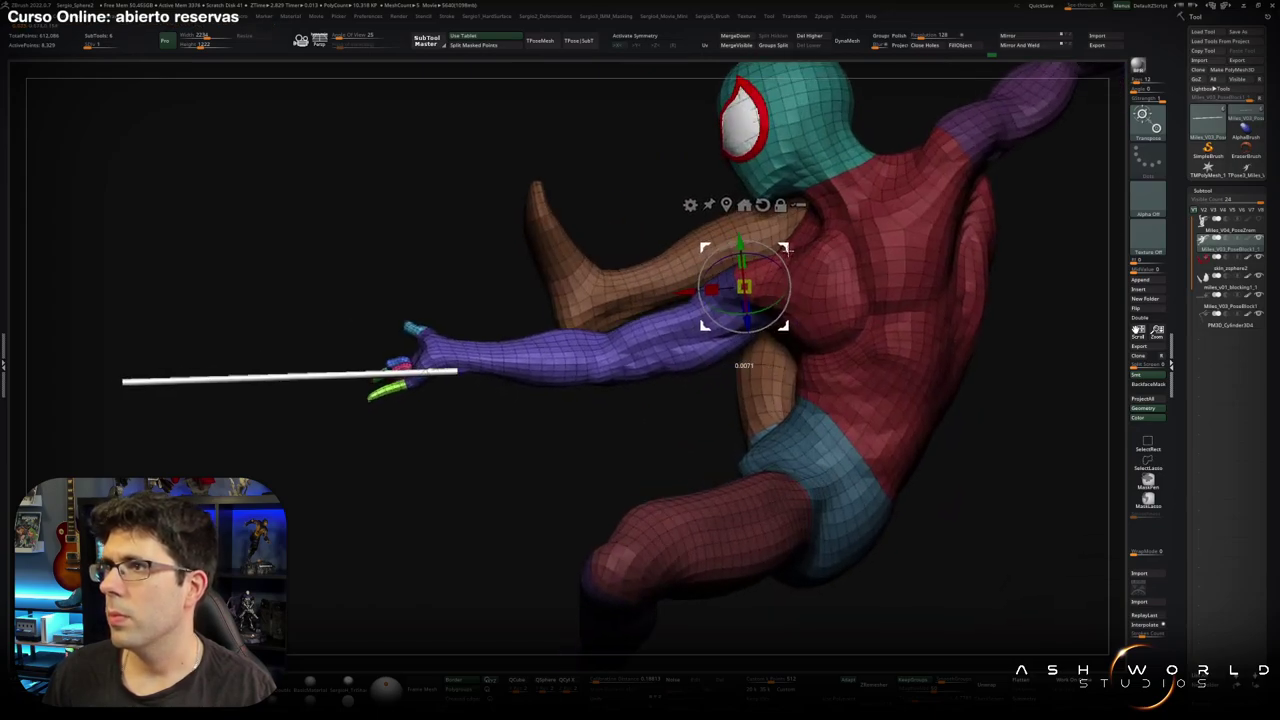
pyautogui.moveTo(787, 268)
pyautogui.mouseDown(button='right')
pyautogui.moveTo(780, 301)
pyautogui.moveTo(690, 333)
pyautogui.moveTo(673, 311)
pyautogui.moveTo(682, 330)
pyautogui.mouseUp(button='right')
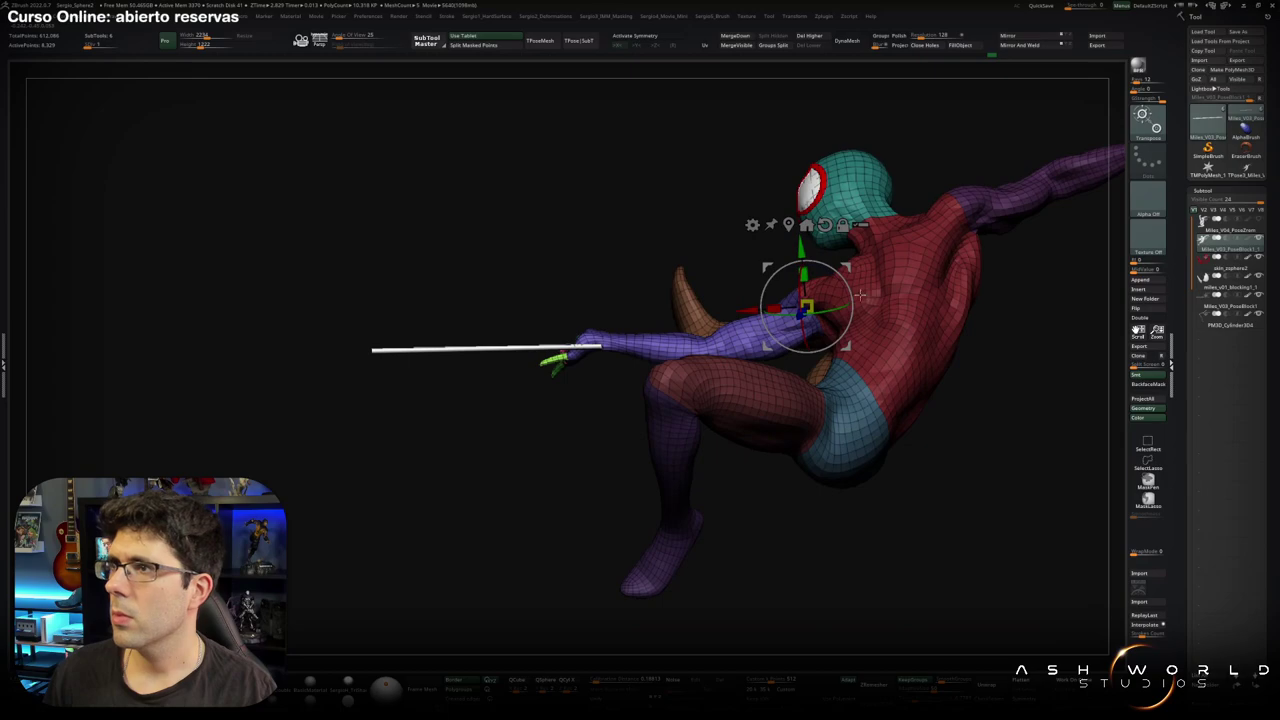
pyautogui.moveTo(859, 294); pyautogui.dragTo(855, 298)
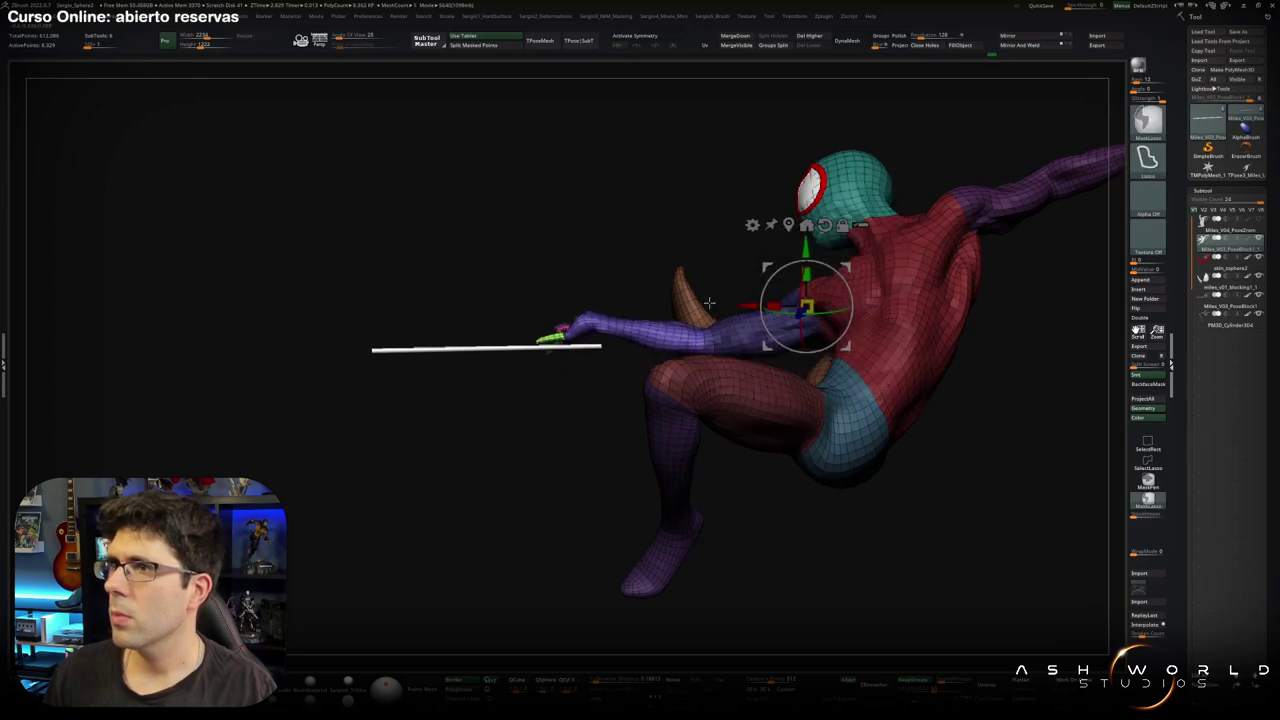
pyautogui.keyDown('ctrl'); pyautogui.moveTo(744, 341); pyautogui.dragTo(720, 378, button='right'); pyautogui.keyUp('ctrl')
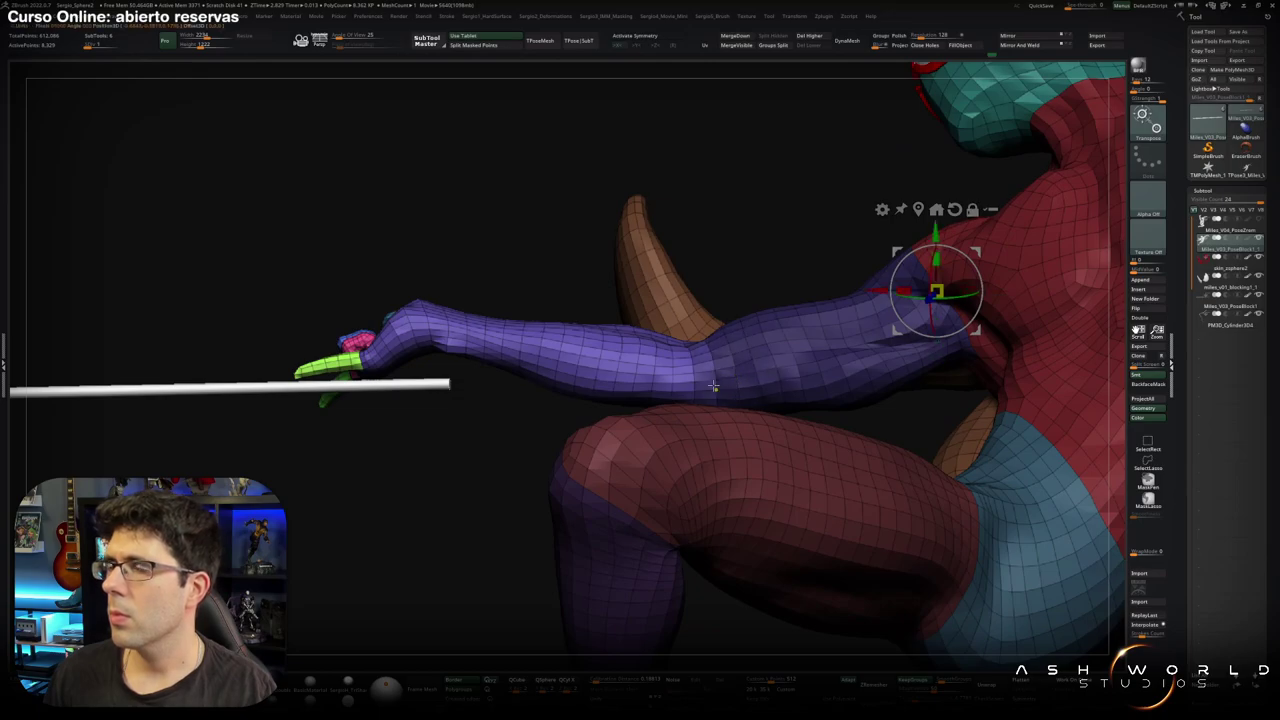
# Bend the forearm and web line downward, then mask all but the hand and pivot there.
pyautogui.keyDown('alt'); pyautogui.click(695, 370); pyautogui.keyUp('alt')
pyautogui.moveTo(737, 357); pyautogui.dragTo(822, 298, button='right')
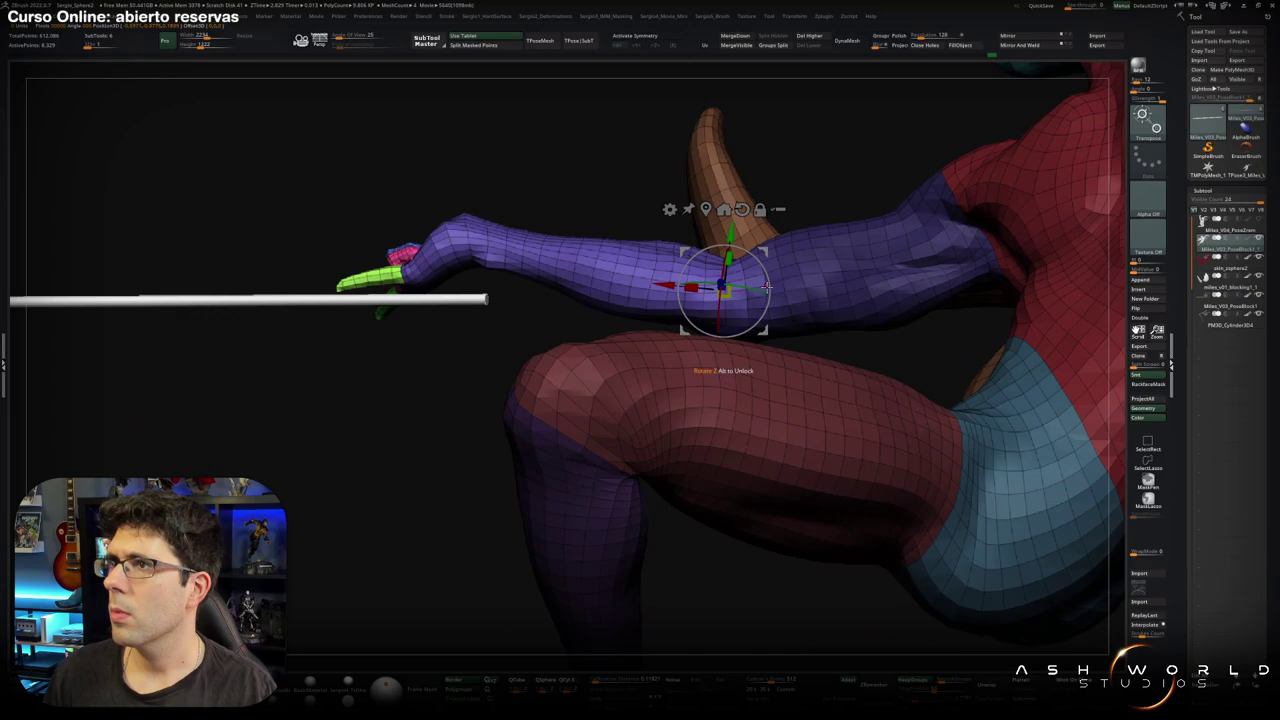
pyautogui.moveTo(766, 287); pyautogui.dragTo(771, 280)
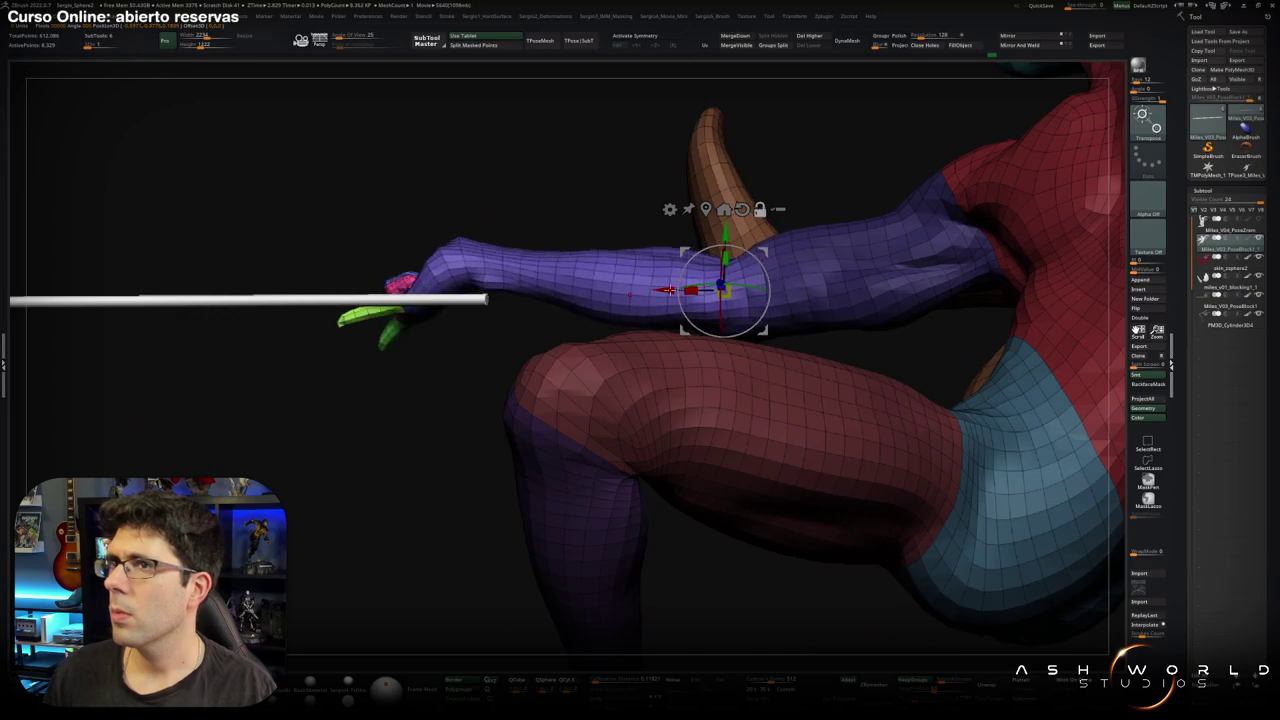
pyautogui.moveTo(780, 445)
pyautogui.keyDown('ctrl'); pyautogui.mouseDown()
pyautogui.moveTo(793, 175)
pyautogui.moveTo(708, 307)
pyautogui.moveTo(745, 305)
pyautogui.moveTo(737, 297)
pyautogui.mouseUp(); pyautogui.keyUp('ctrl')
pyautogui.scroll(3, 703, 308)
pyautogui.click(700, 317)
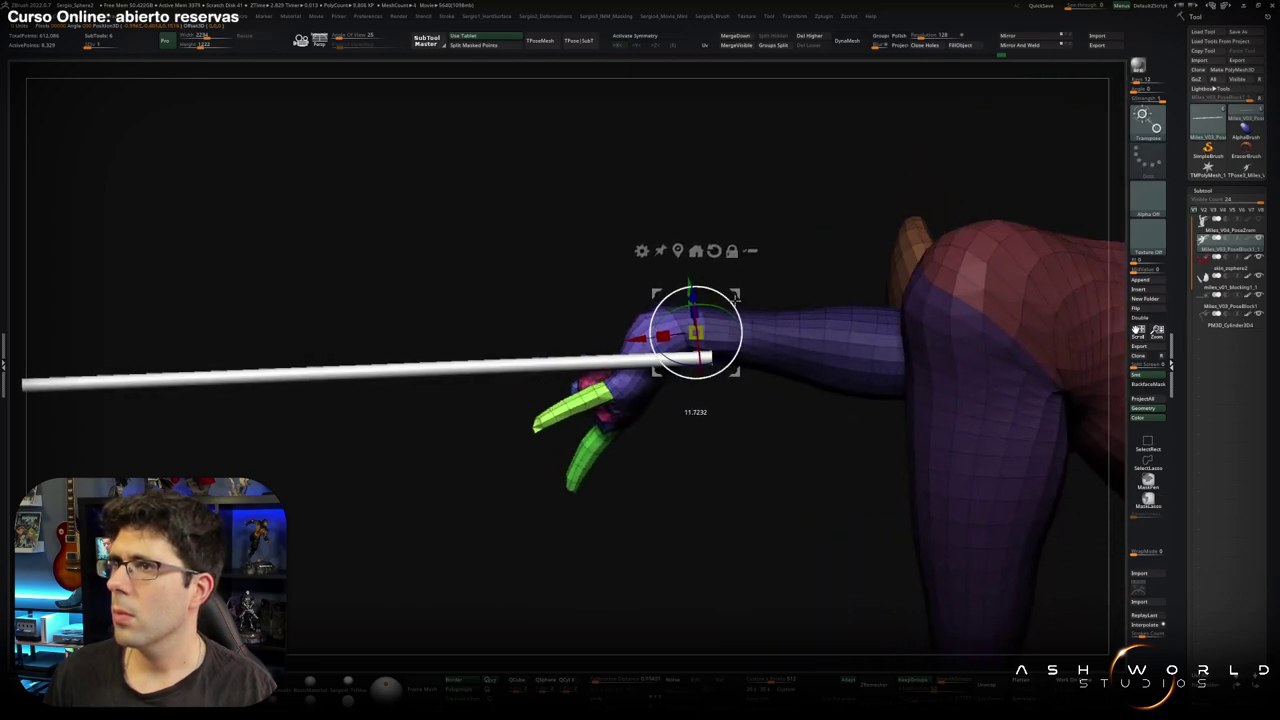
pyautogui.moveTo(737, 297)
pyautogui.mouseDown()
pyautogui.moveTo(740, 338)
pyautogui.moveTo(705, 360)
pyautogui.moveTo(779, 314)
pyautogui.moveTo(700, 354)
pyautogui.moveTo(716, 352)
pyautogui.moveTo(749, 400)
pyautogui.moveTo(687, 328)
pyautogui.moveTo(645, 450)
pyautogui.mouseUp()
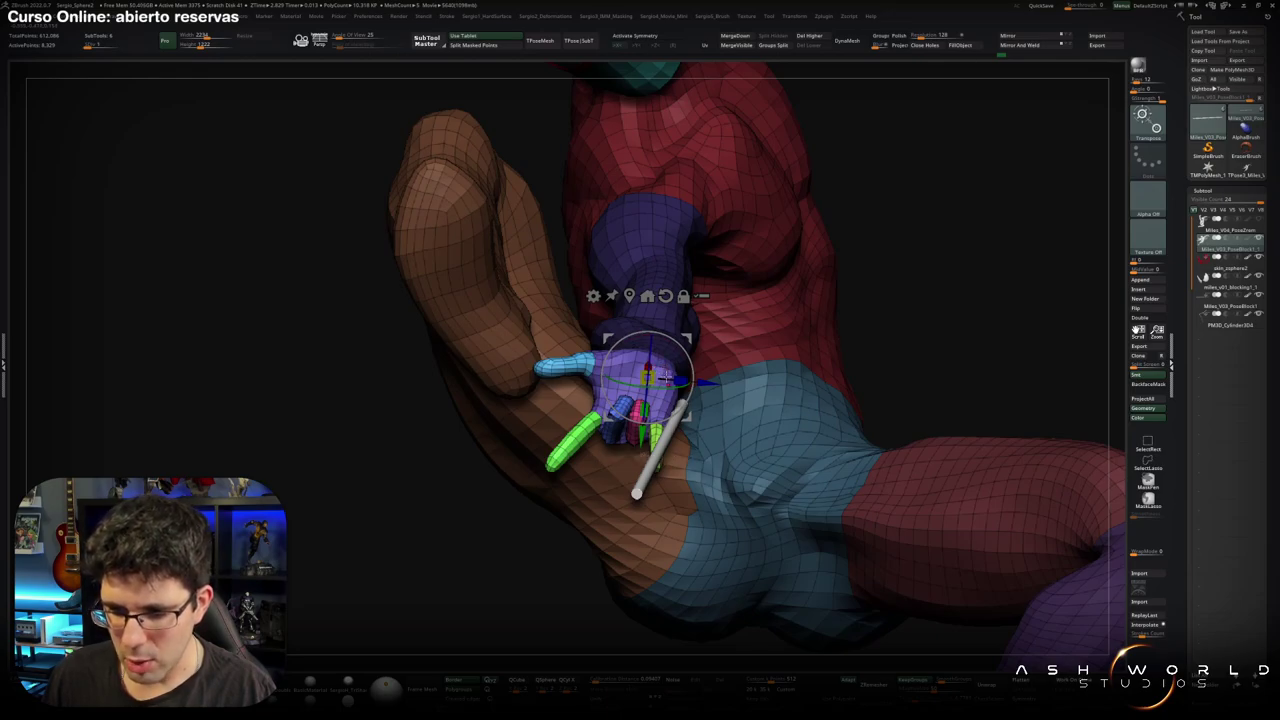
# Frame and orbit the figure to bring the lower web-holding hand into close view.
pyautogui.press('f')
pyautogui.moveTo(794, 330); pyautogui.dragTo(794, 331)
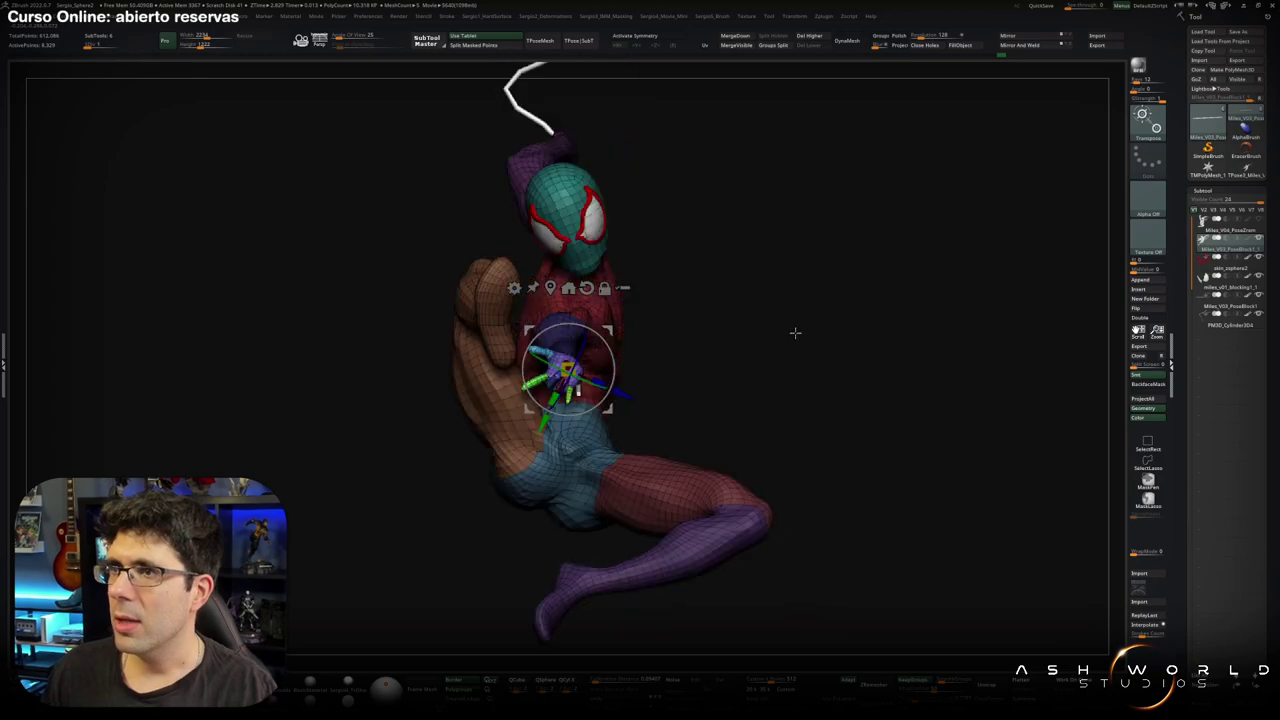
pyautogui.moveTo(650, 245); pyautogui.dragTo(672, 343)
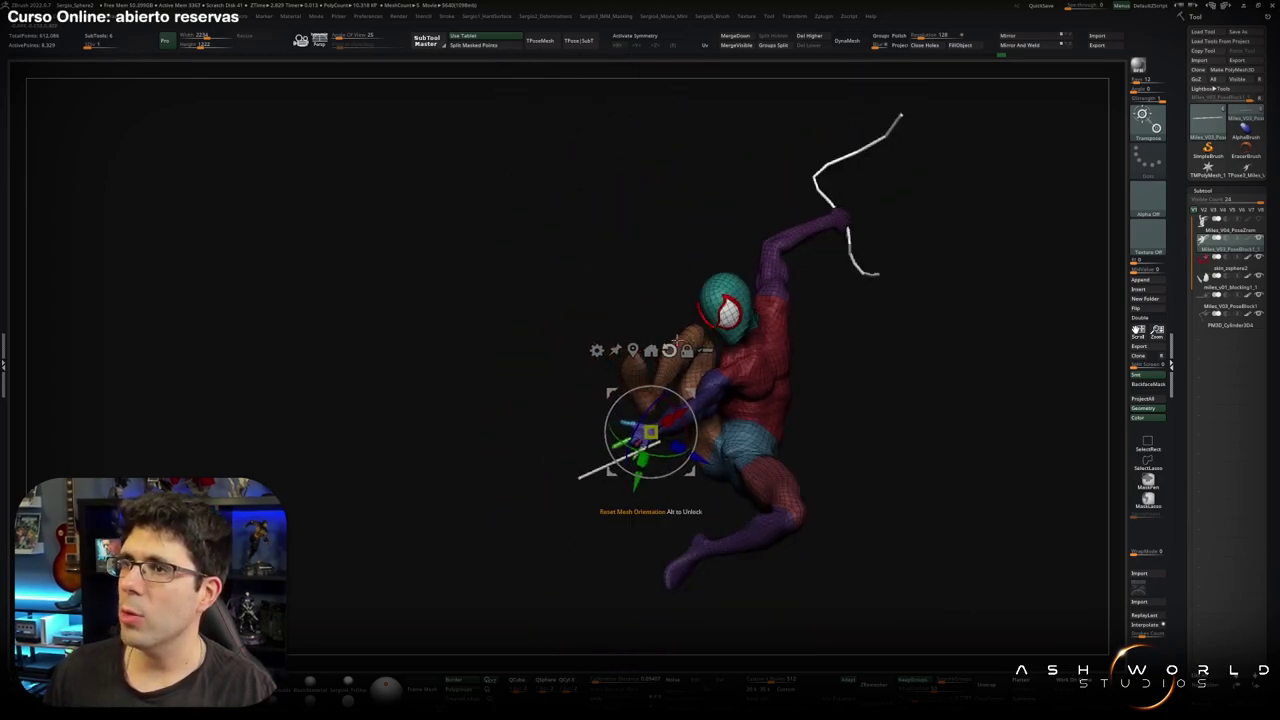
pyautogui.moveTo(815, 212)
pyautogui.mouseDown()
pyautogui.moveTo(789, 366)
pyautogui.moveTo(710, 495)
pyautogui.mouseUp()
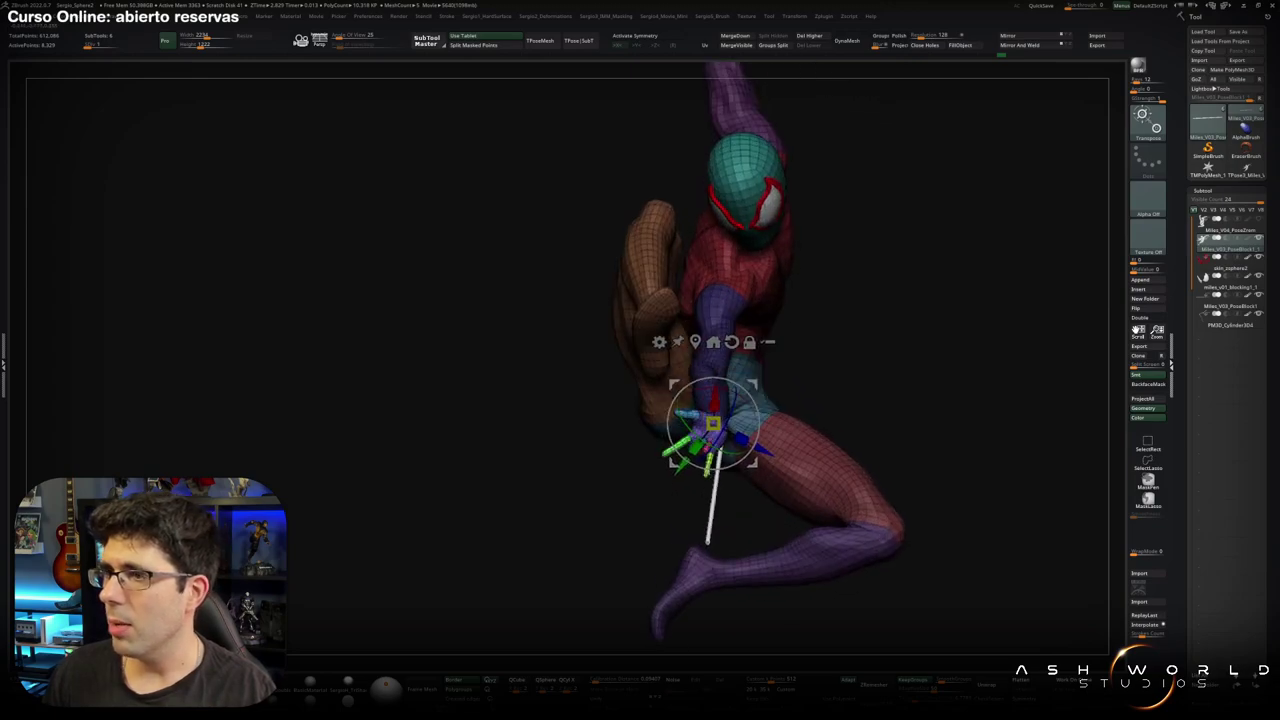
pyautogui.moveTo(746, 431); pyautogui.dragTo(794, 397)
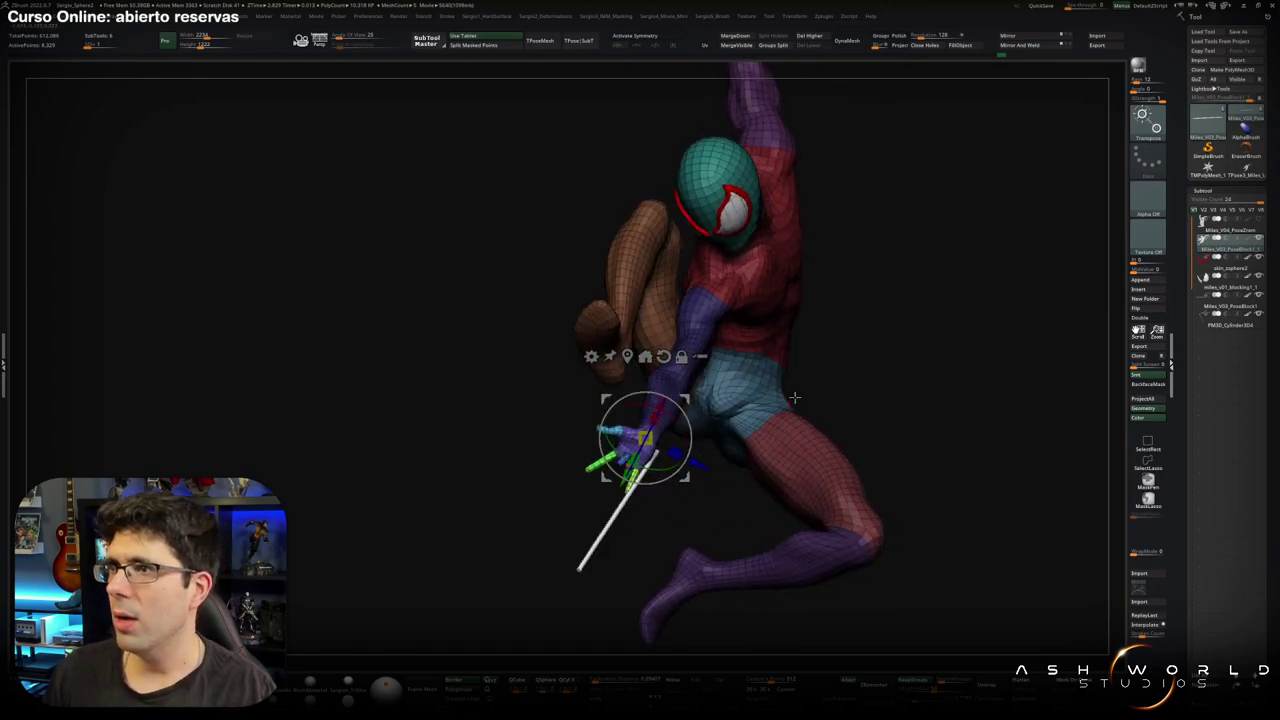
pyautogui.moveTo(784, 463)
pyautogui.mouseDown()
pyautogui.moveTo(806, 299)
pyautogui.moveTo(676, 183)
pyautogui.mouseUp()
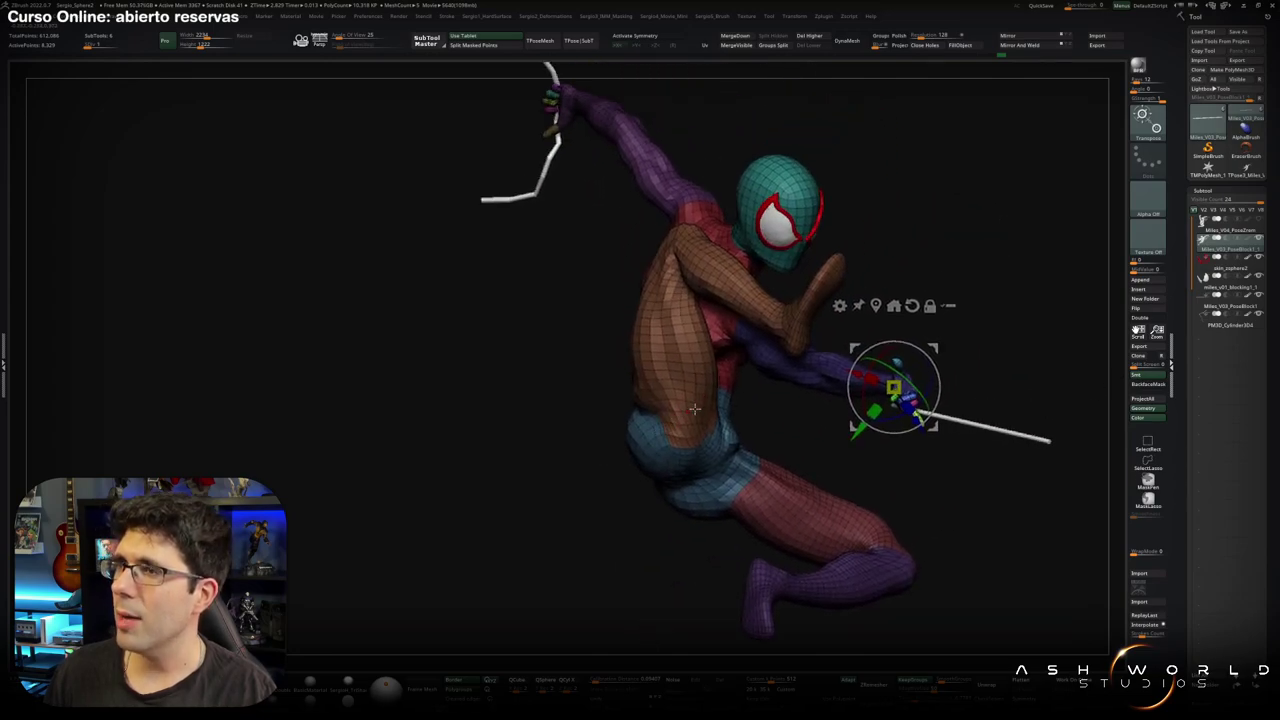
pyautogui.moveTo(728, 295); pyautogui.dragTo(694, 200)
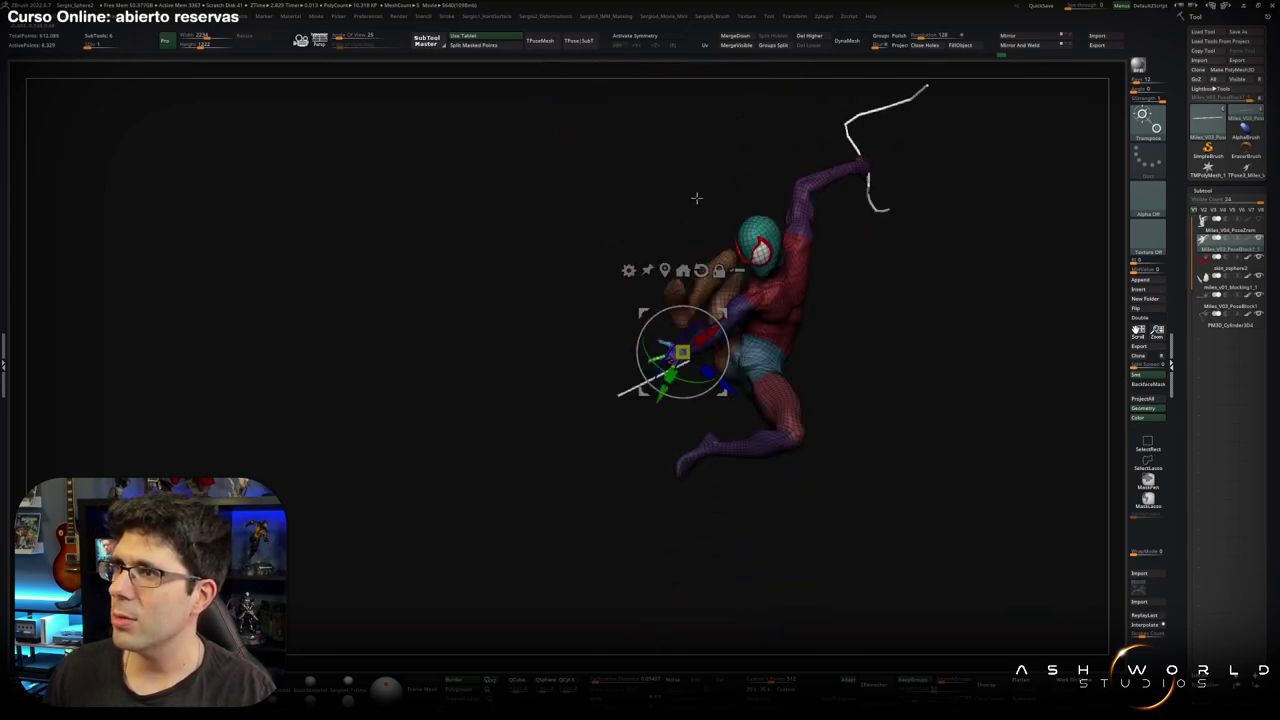
pyautogui.press('f')
pyautogui.keyDown('ctrl'); pyautogui.moveTo(696, 444); pyautogui.dragTo(680, 480, button='right'); pyautogui.keyUp('ctrl')
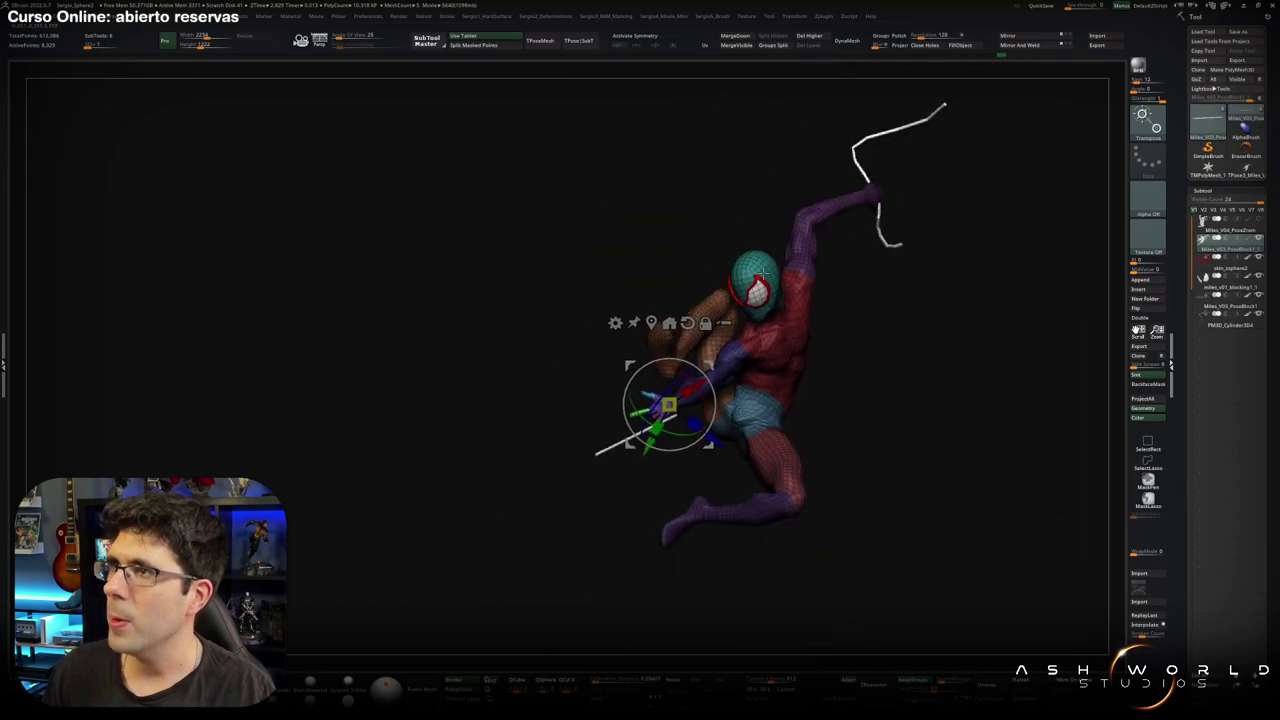
pyautogui.press('f')
pyautogui.moveTo(733, 420); pyautogui.dragTo(769, 373, button='right')
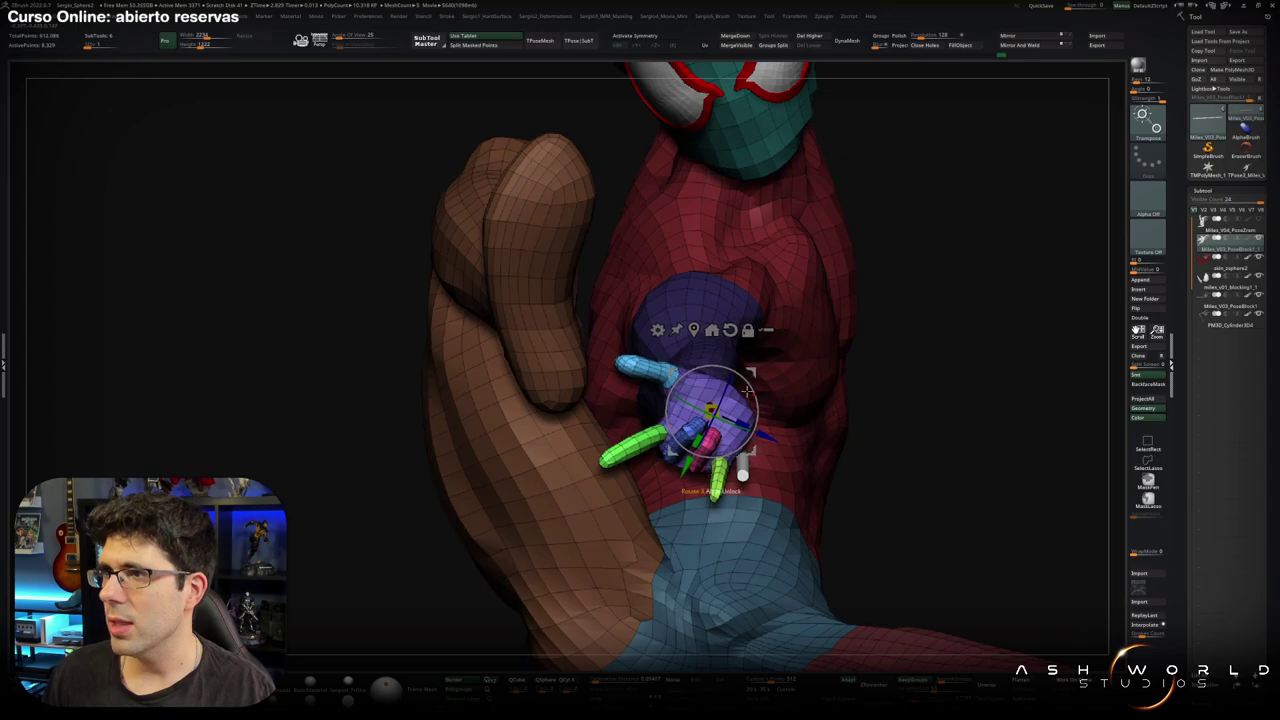
pyautogui.moveTo(749, 387)
pyautogui.mouseDown(button='right')
pyautogui.moveTo(630, 481)
pyautogui.moveTo(715, 420)
pyautogui.mouseUp(button='right')
pyautogui.moveTo(715, 420); pyautogui.dragTo(722, 418)
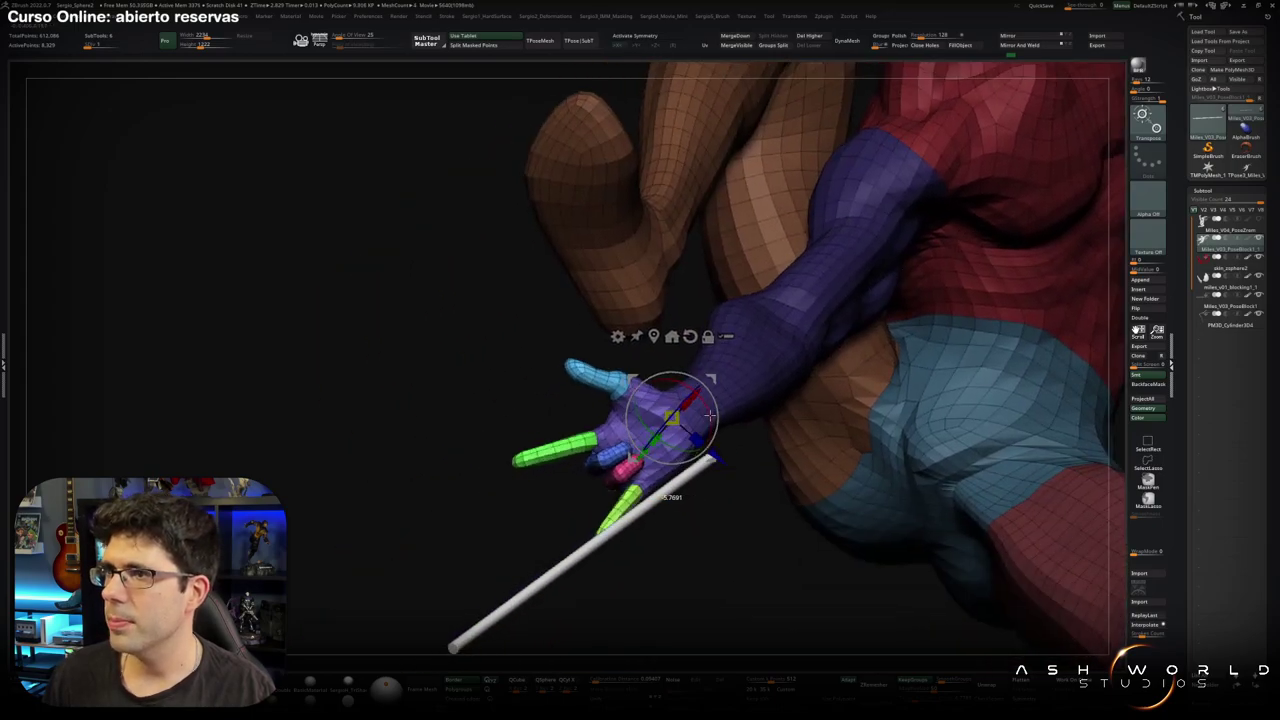
pyautogui.moveTo(722, 418); pyautogui.dragTo(743, 360, button='right')
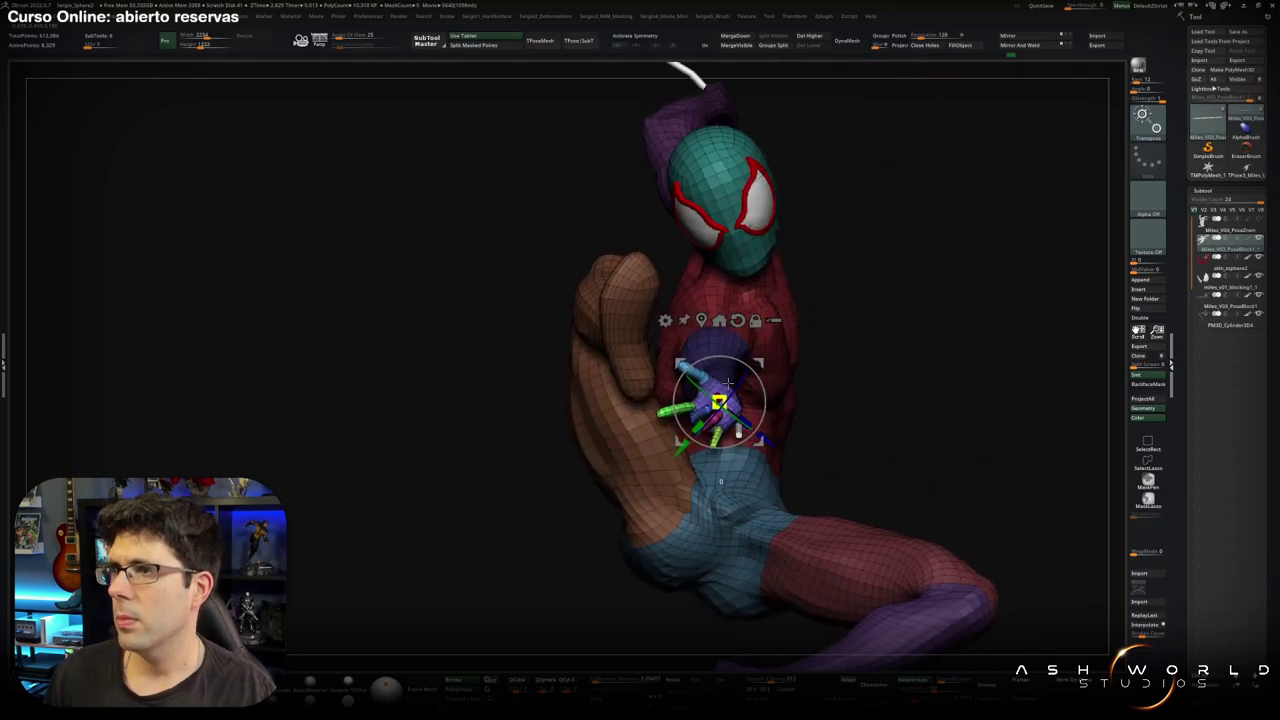
# Scale the masked lower hand up to about 1.07, then return to a sculpt brush.
pyautogui.press('q')
pyautogui.moveTo(737, 403)
pyautogui.mouseDown(button='right')
pyautogui.moveTo(673, 423)
pyautogui.moveTo(700, 425)
pyautogui.mouseUp(button='right')
pyautogui.press('w')
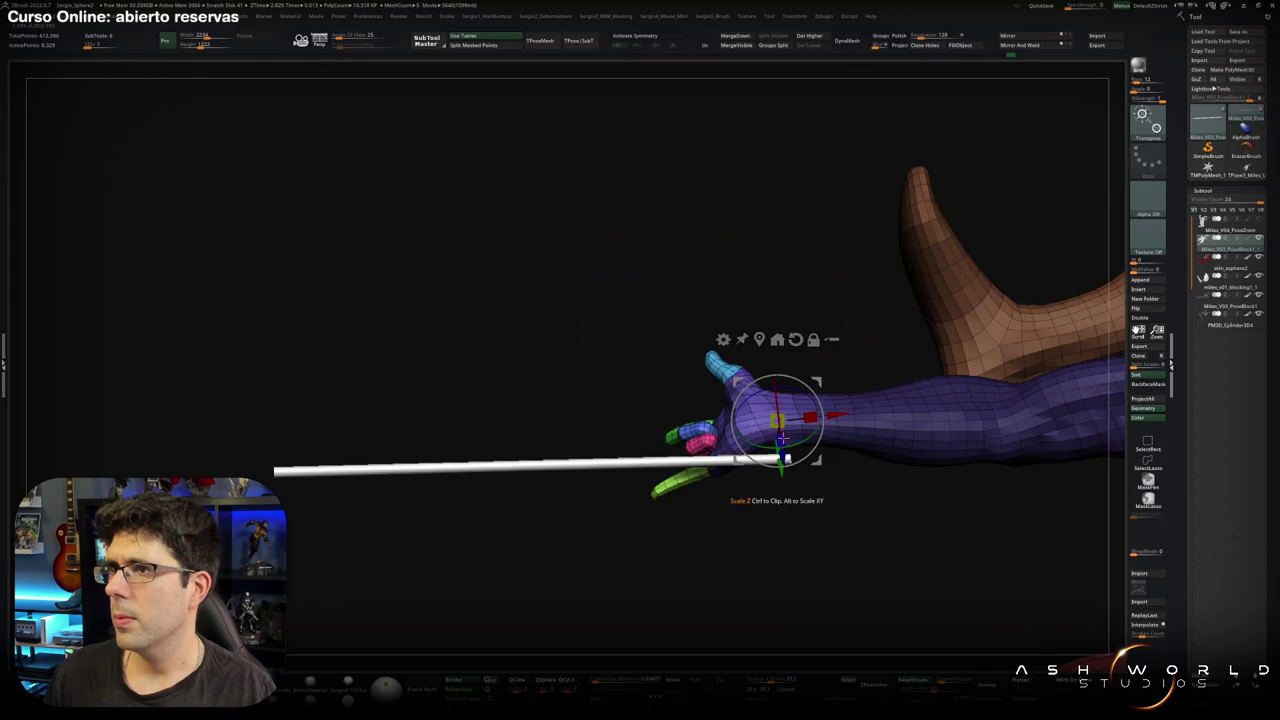
pyautogui.moveTo(786, 413); pyautogui.dragTo(790, 413)
pyautogui.moveTo(790, 413)
pyautogui.mouseDown(button='right')
pyautogui.moveTo(797, 398)
pyautogui.moveTo(743, 399)
pyautogui.mouseUp(button='right')
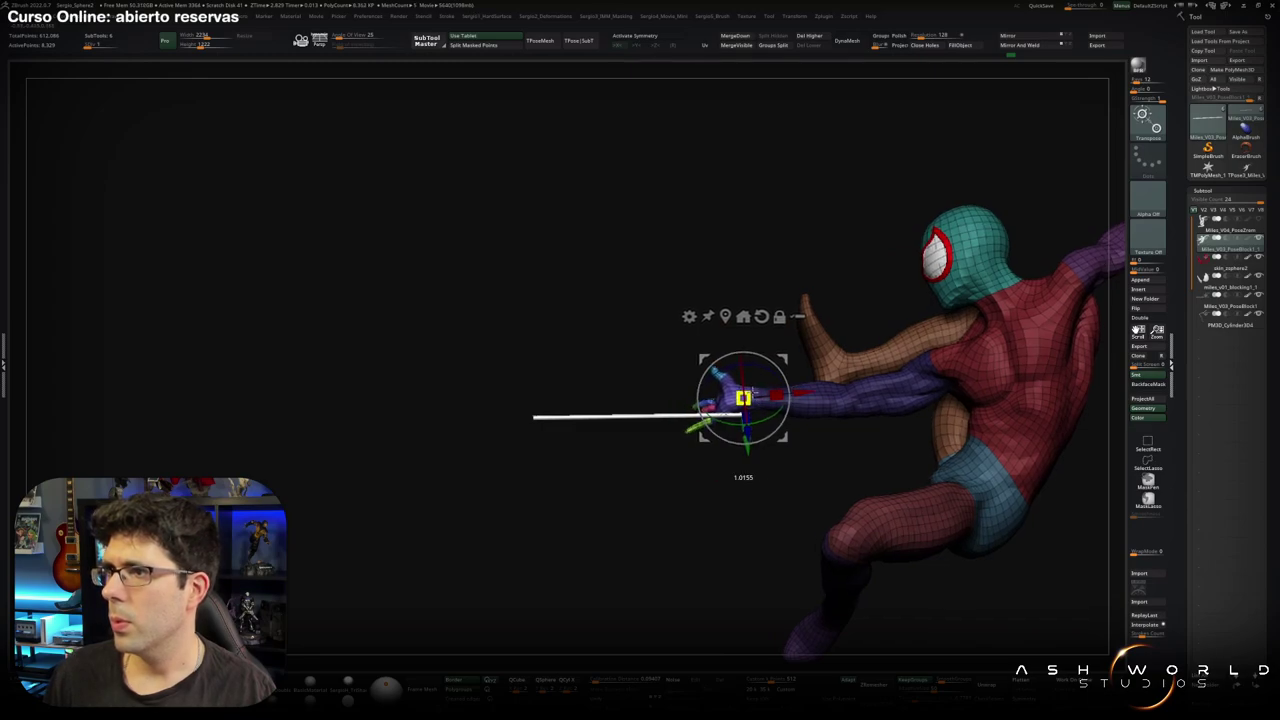
pyautogui.press('q')
pyautogui.moveTo(743, 399)
pyautogui.mouseDown(button='right')
pyautogui.moveTo(816, 397)
pyautogui.moveTo(790, 364)
pyautogui.moveTo(626, 426)
pyautogui.mouseUp(button='right')
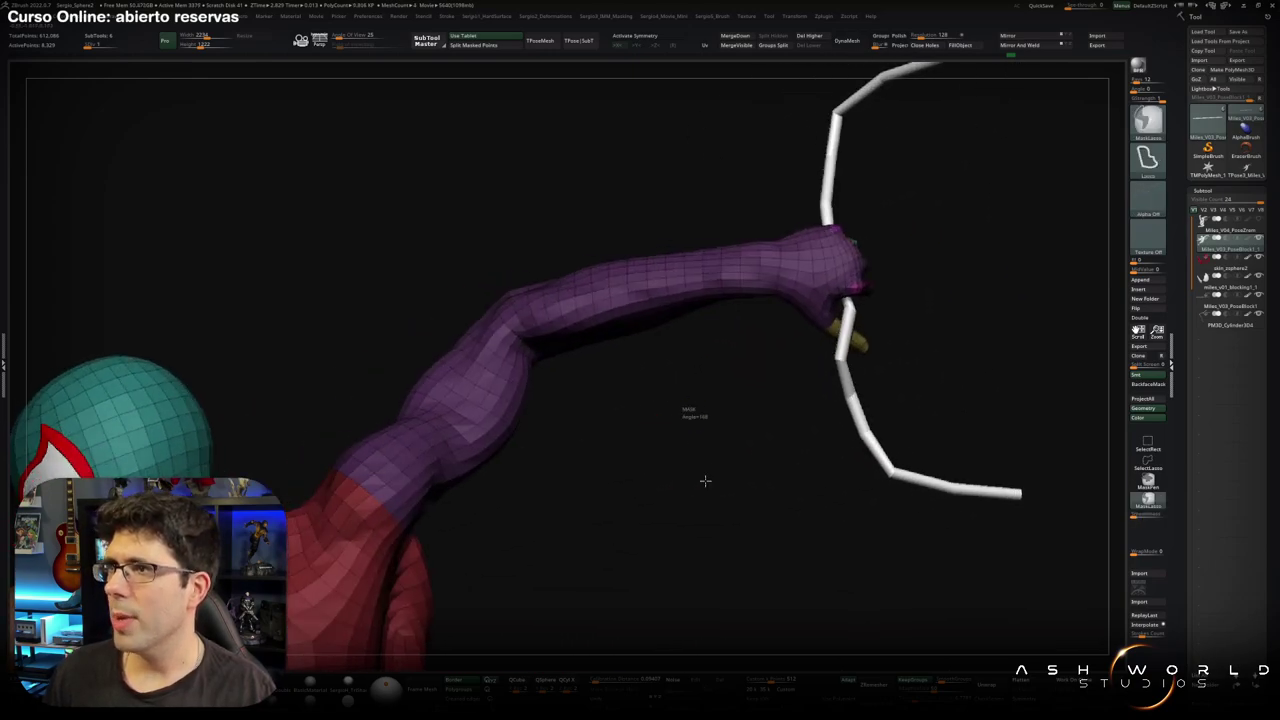
# Isolate the raised hand with an inverted lasso mask and resize it to about 1.08.
pyautogui.moveTo(703, 477); pyautogui.dragTo(588, 437, button='right')
pyautogui.keyDown('ctrl'); pyautogui.moveTo(588, 437); pyautogui.dragTo(623, 586); pyautogui.keyUp('ctrl')
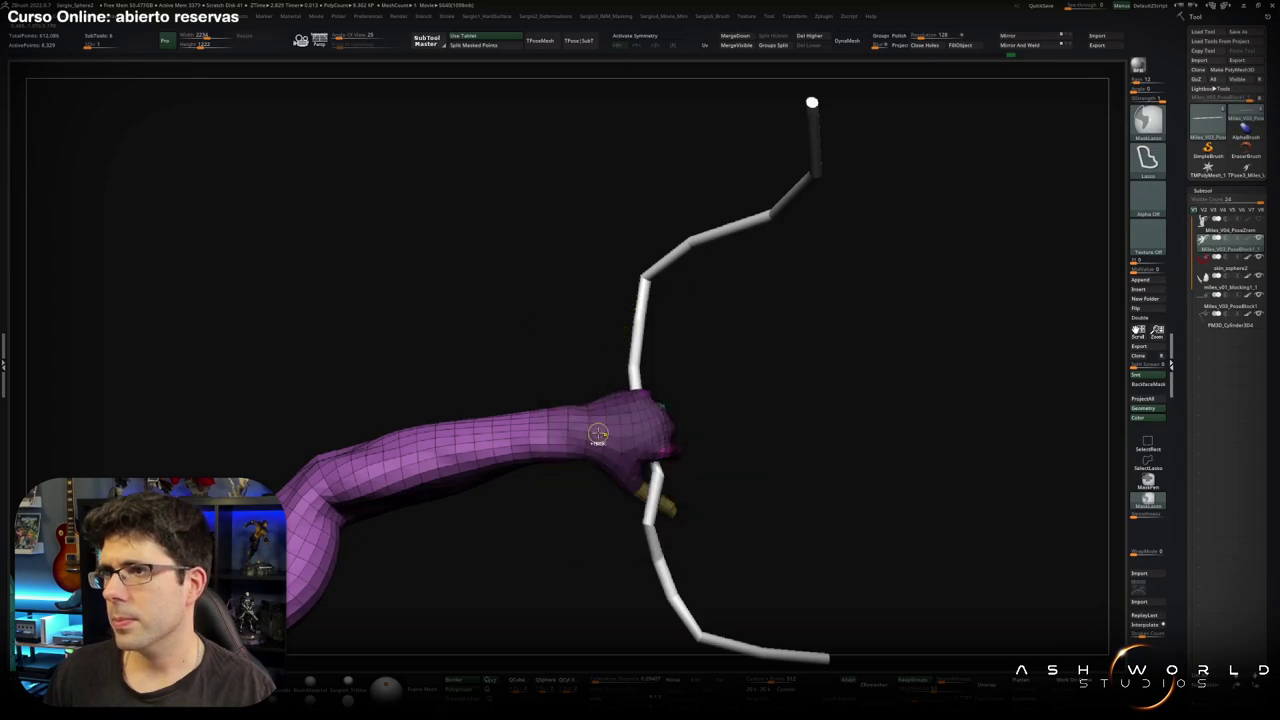
pyautogui.keyDown('ctrl'); pyautogui.click(588, 468); pyautogui.keyUp('ctrl')
pyautogui.press('w')
pyautogui.moveTo(588, 466); pyautogui.dragTo(650, 440, button='right')
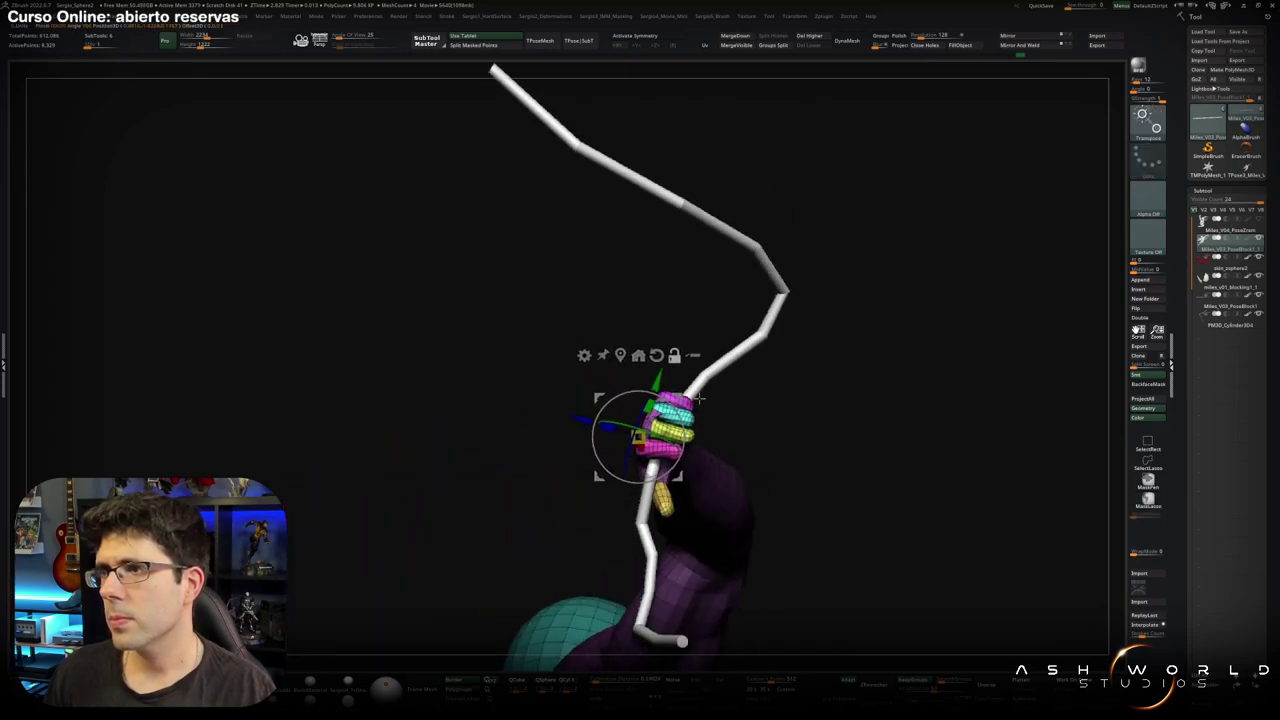
pyautogui.moveTo(766, 400); pyautogui.dragTo(737, 406, button='right')
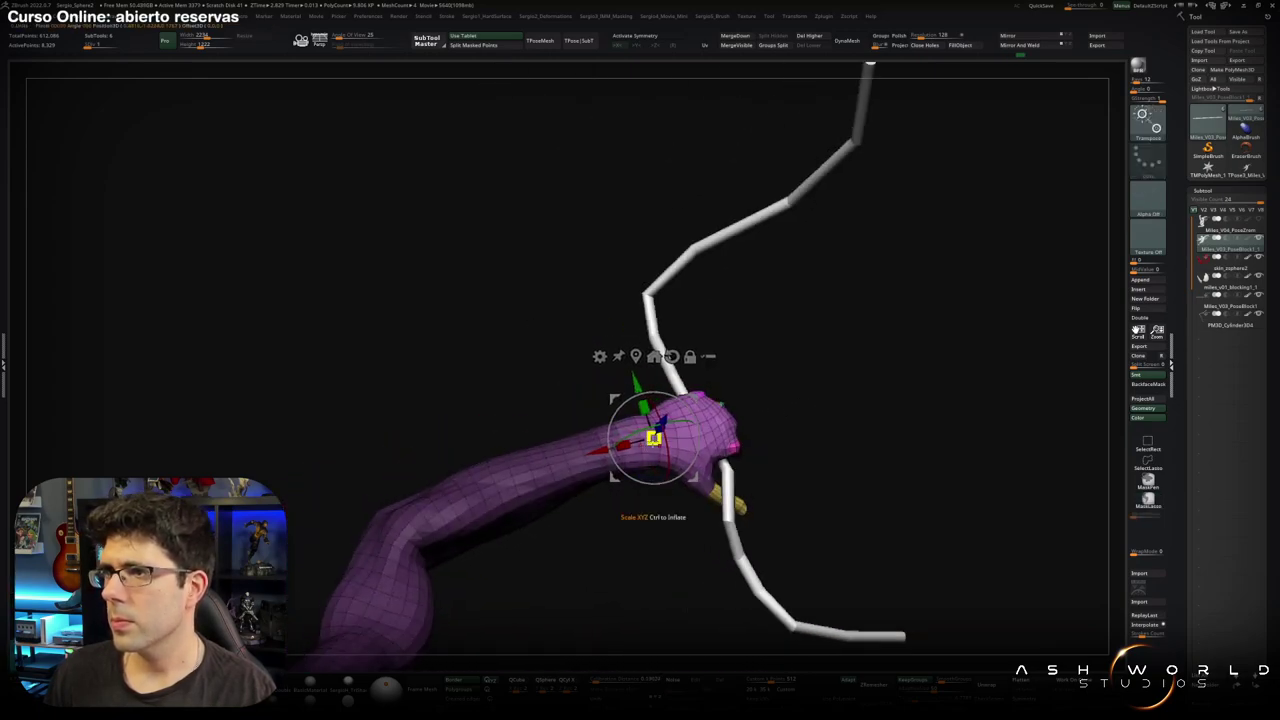
pyautogui.moveTo(653, 437); pyautogui.dragTo(653, 437)
pyautogui.press('q')
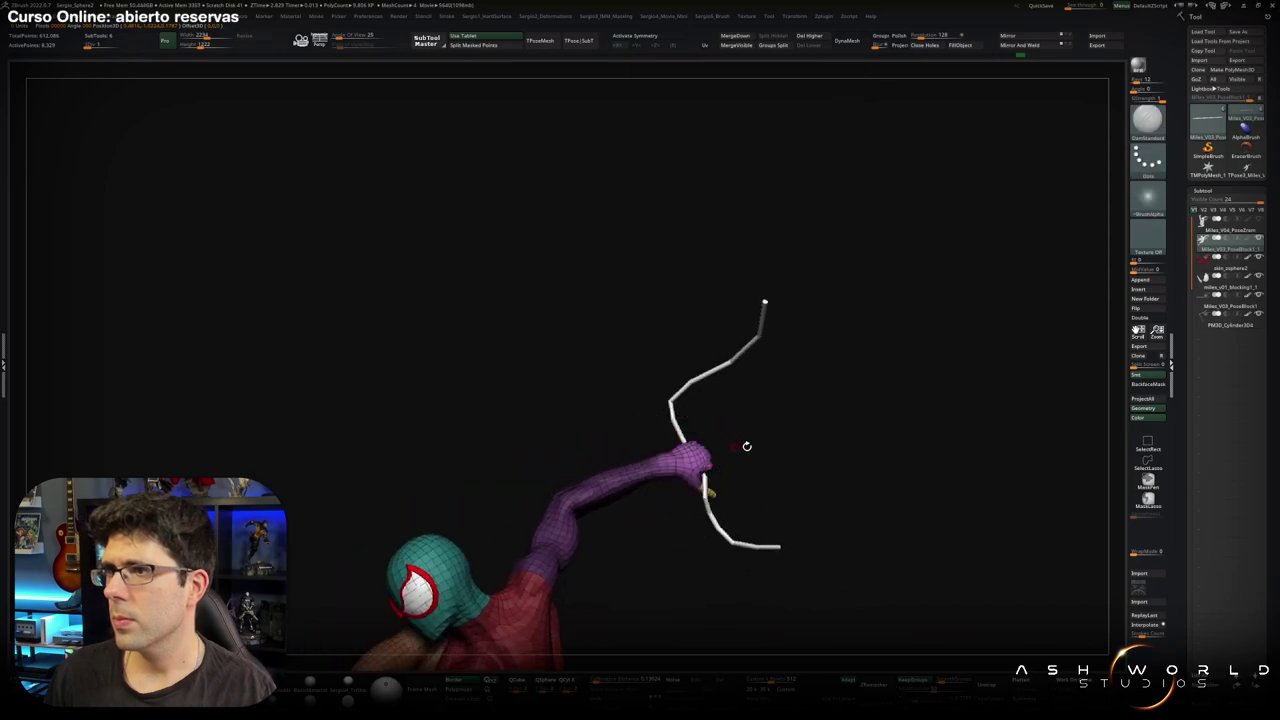
# Lasso-mask the lower body, legs and upper torso ready for re-posing.
pyautogui.moveTo(684, 475); pyautogui.dragTo(683, 508, button='right')
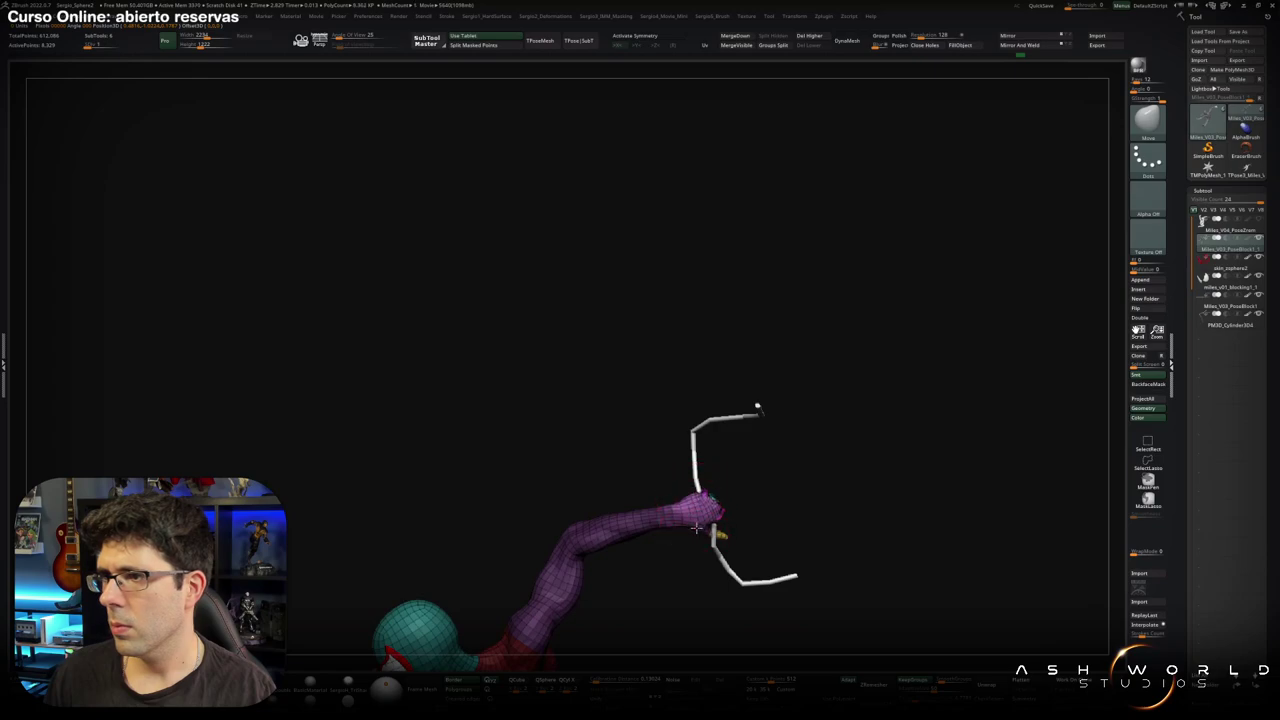
pyautogui.moveTo(684, 525)
pyautogui.mouseDown(button='right')
pyautogui.moveTo(670, 402)
pyautogui.moveTo(791, 340)
pyautogui.moveTo(706, 466)
pyautogui.mouseUp(button='right')
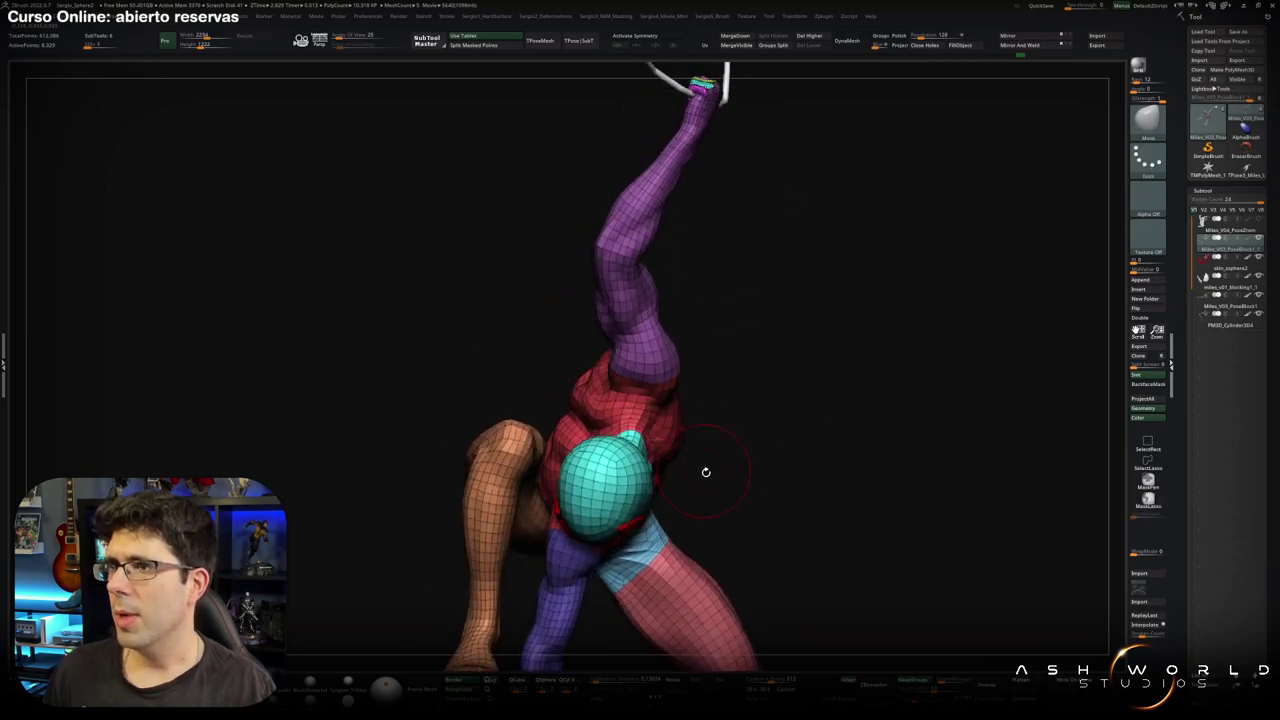
pyautogui.keyDown('ctrl'); pyautogui.moveTo(670, 432); pyautogui.dragTo(723, 514); pyautogui.keyUp('ctrl')
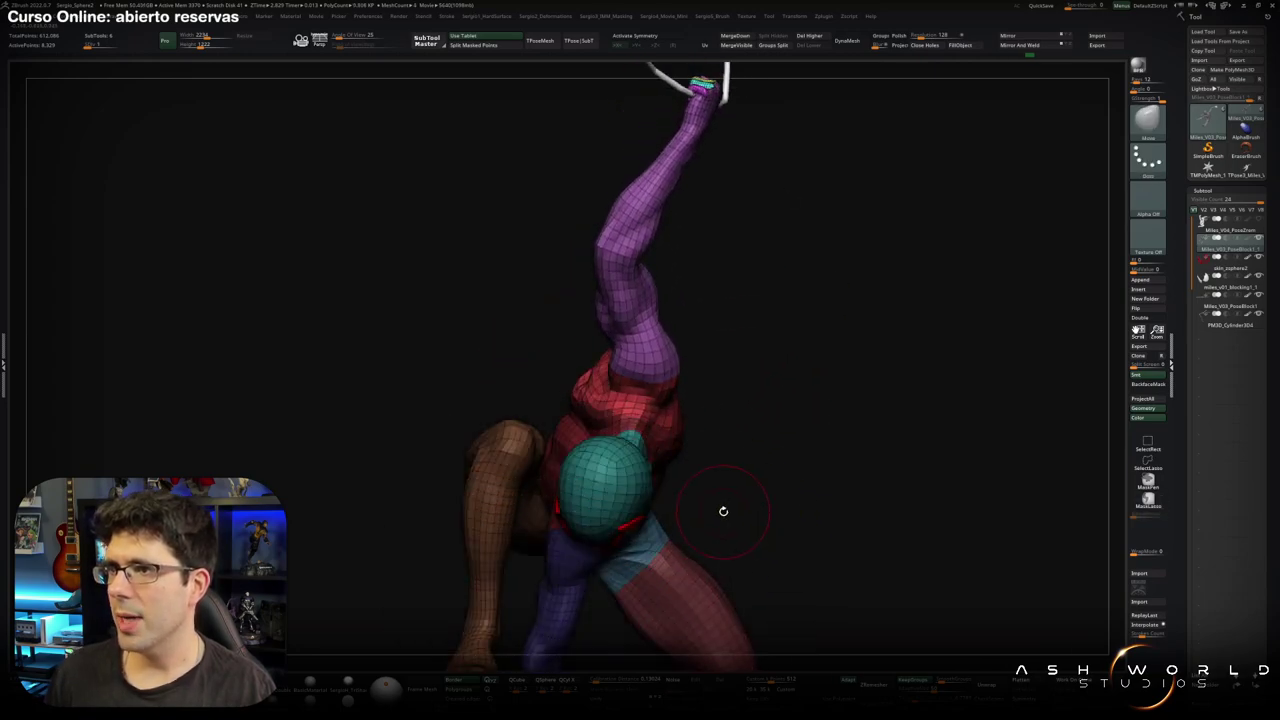
pyautogui.moveTo(723, 514); pyautogui.dragTo(655, 390, button='right')
pyautogui.moveTo(655, 390)
pyautogui.keyDown('ctrl'); pyautogui.mouseDown()
pyautogui.moveTo(675, 354)
pyautogui.moveTo(645, 330)
pyautogui.mouseUp(); pyautogui.keyUp('ctrl')
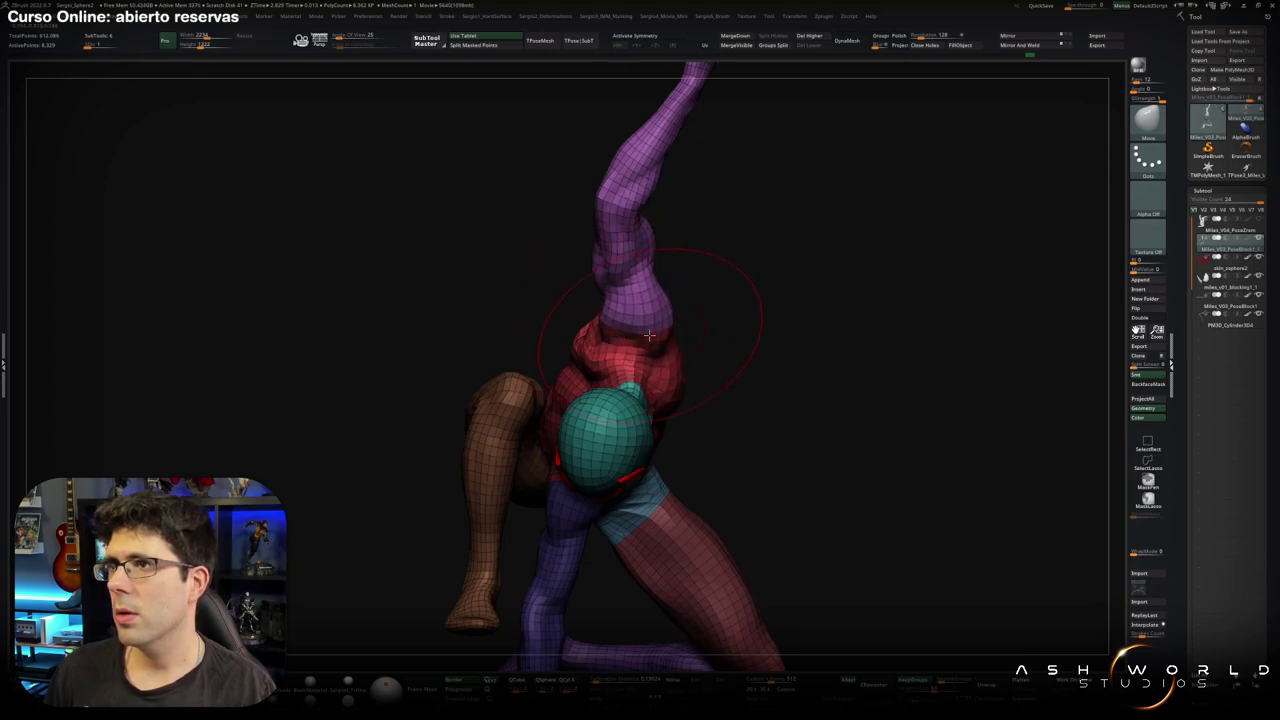
pyautogui.moveTo(694, 353)
pyautogui.mouseDown(button='right')
pyautogui.moveTo(708, 360)
pyautogui.moveTo(766, 323)
pyautogui.moveTo(768, 267)
pyautogui.moveTo(740, 370)
pyautogui.moveTo(777, 363)
pyautogui.moveTo(803, 386)
pyautogui.moveTo(823, 374)
pyautogui.mouseUp(button='right')
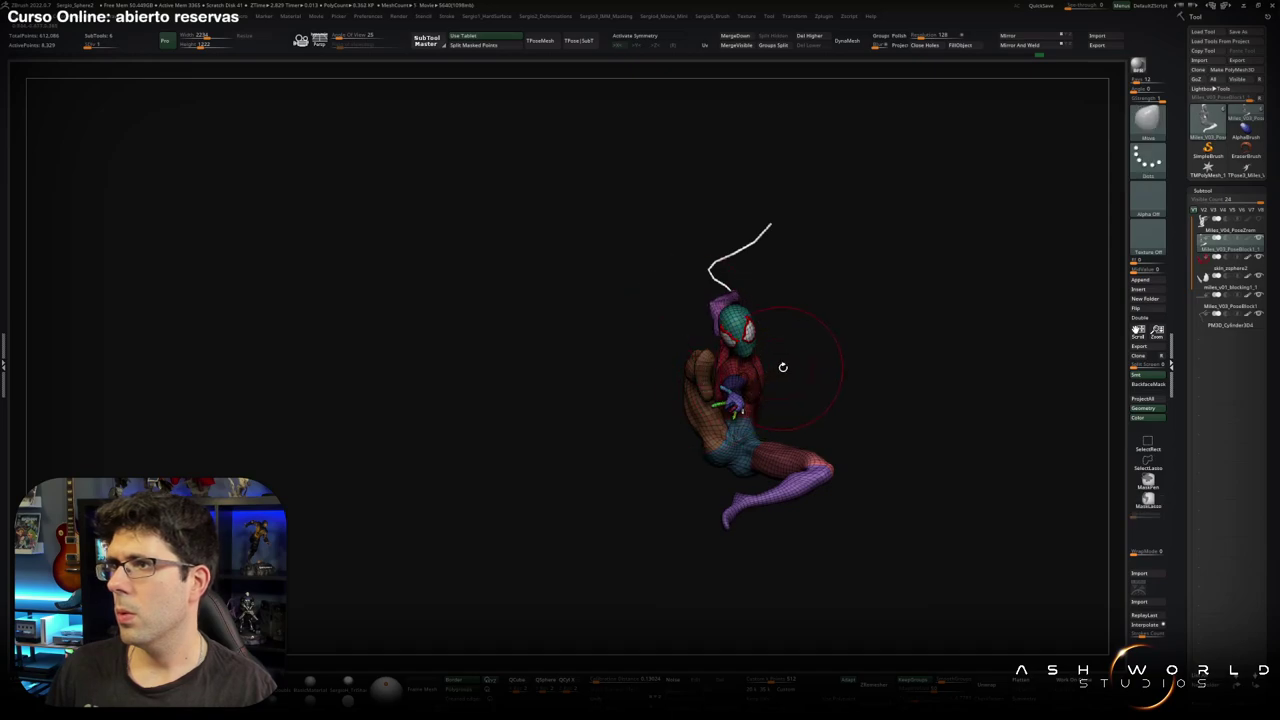
# Mask all but the extended leg and rotate it about 77° at the hip, up and outward.
pyautogui.moveTo(783, 367)
pyautogui.mouseDown(button='right')
pyautogui.moveTo(906, 349)
pyautogui.moveTo(930, 331)
pyautogui.mouseUp(button='right')
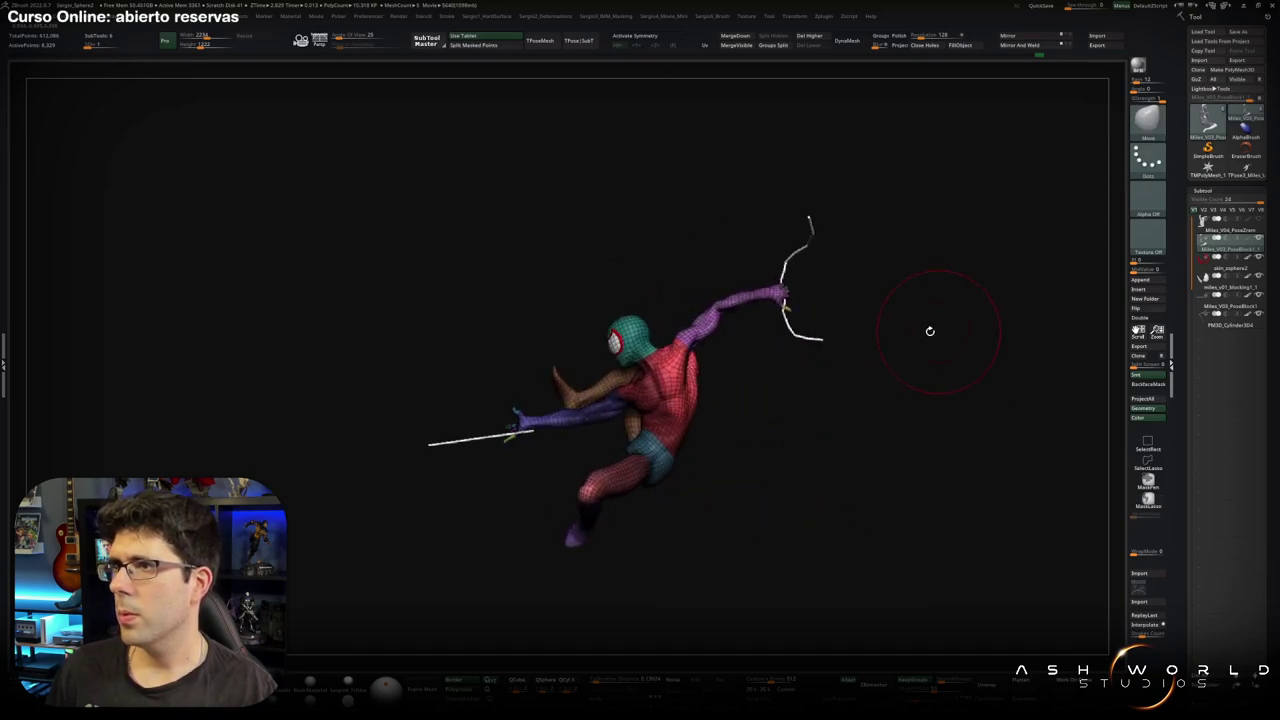
pyautogui.moveTo(796, 393)
pyautogui.mouseDown(button='right')
pyautogui.moveTo(820, 429)
pyautogui.moveTo(841, 412)
pyautogui.moveTo(789, 363)
pyautogui.moveTo(820, 369)
pyautogui.moveTo(808, 369)
pyautogui.mouseUp(button='right')
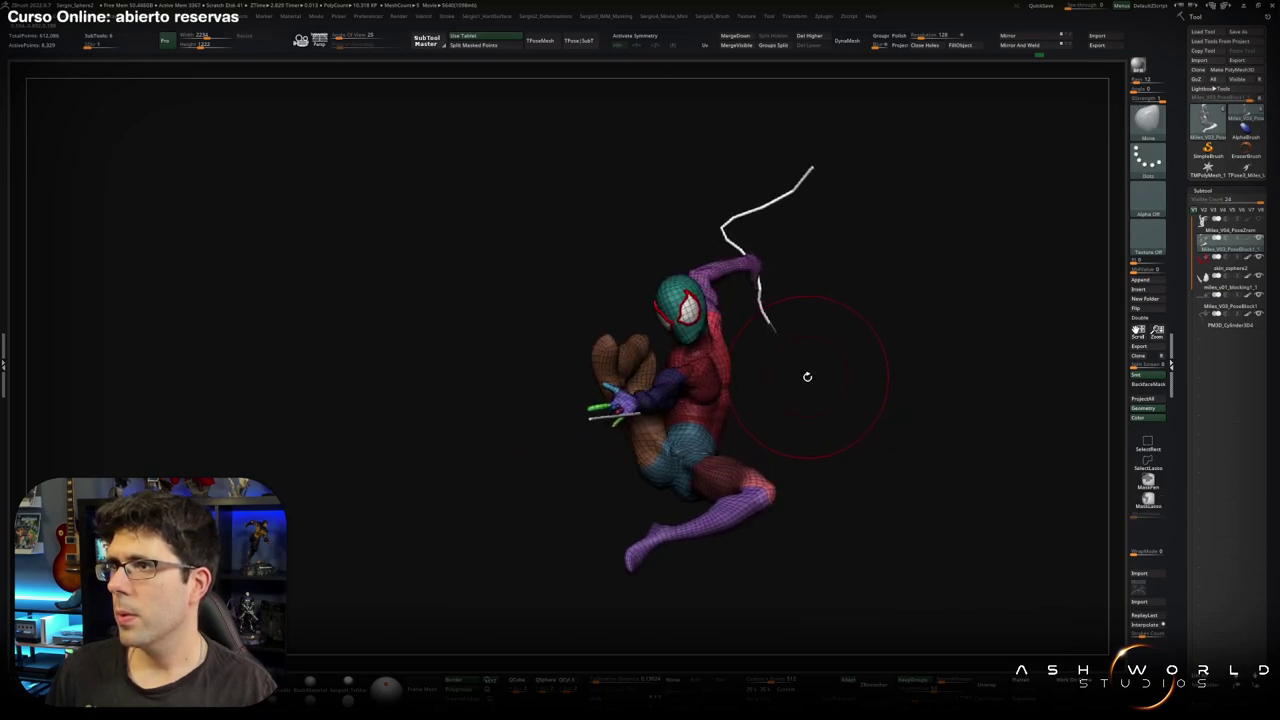
pyautogui.moveTo(746, 408)
pyautogui.keyDown('alt'); pyautogui.mouseDown(button='right')
pyautogui.moveTo(769, 337)
pyautogui.moveTo(724, 370)
pyautogui.moveTo(732, 431)
pyautogui.moveTo(777, 391)
pyautogui.moveTo(740, 351)
pyautogui.moveTo(729, 313)
pyautogui.moveTo(829, 534)
pyautogui.moveTo(763, 398)
pyautogui.moveTo(737, 400)
pyautogui.mouseUp(button='right'); pyautogui.keyUp('alt')
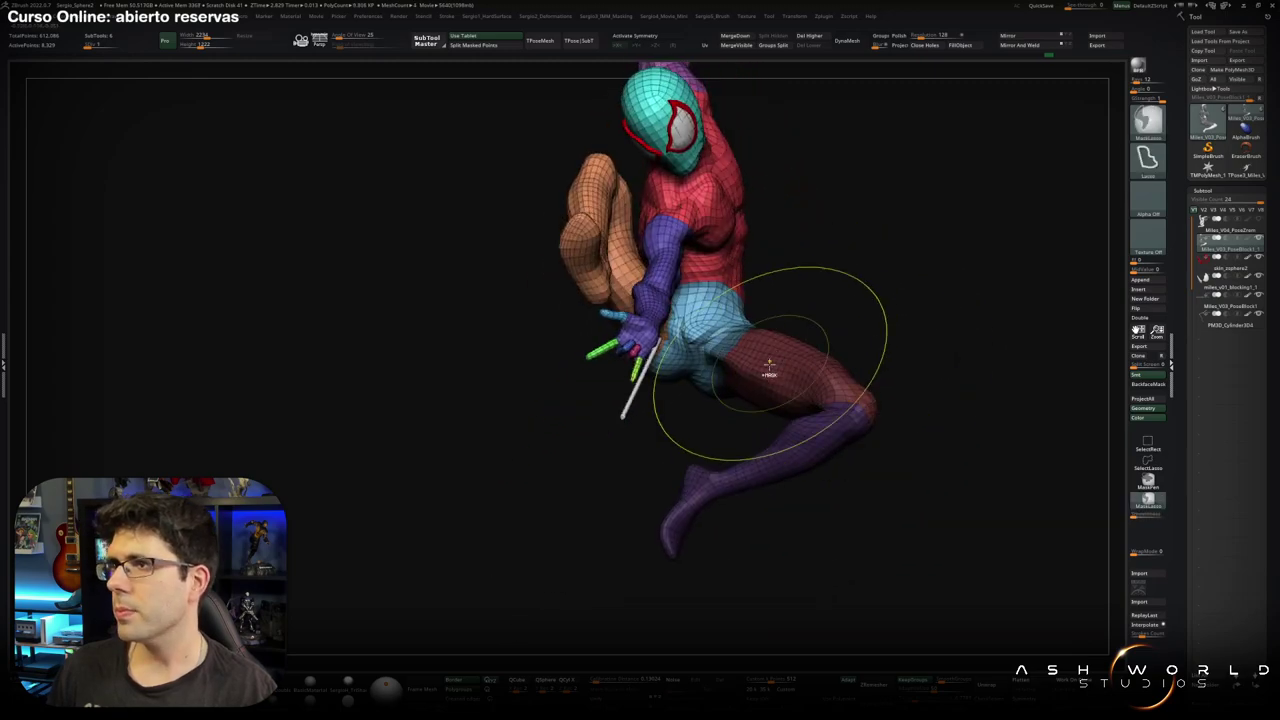
pyautogui.keyDown('ctrl'); pyautogui.click(835, 330); pyautogui.keyUp('ctrl')
pyautogui.press('w')
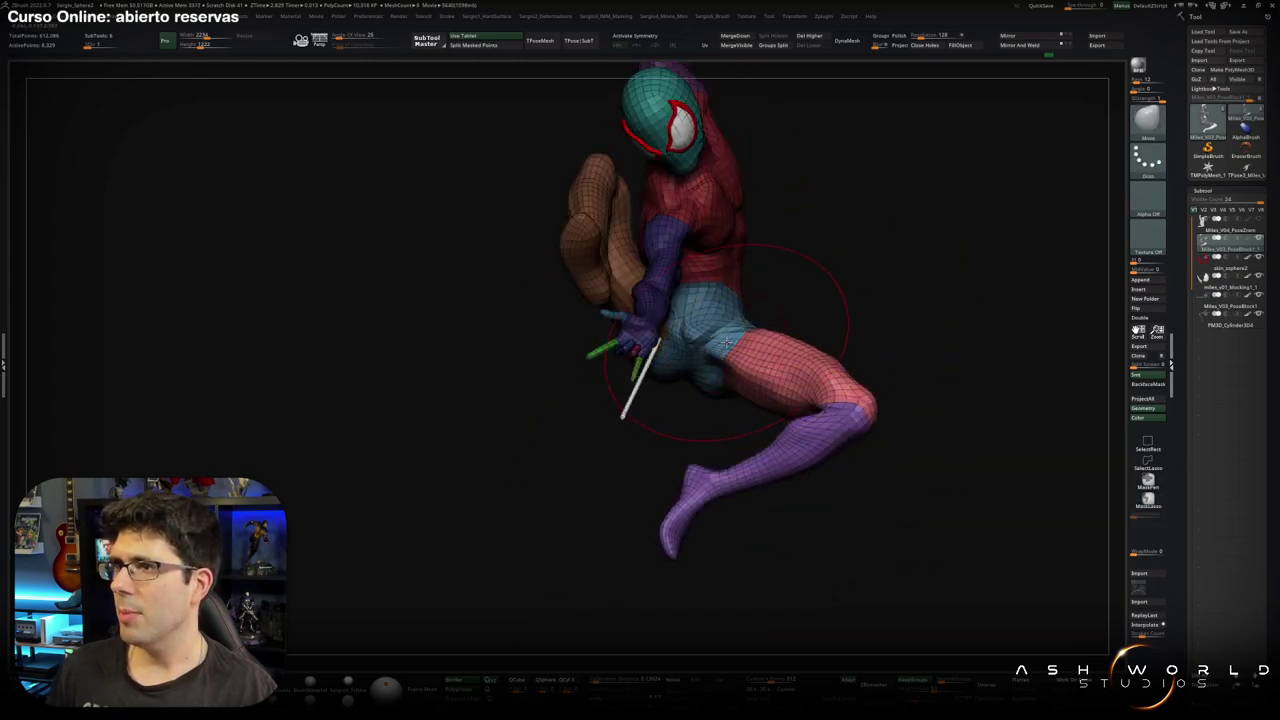
pyautogui.moveTo(743, 352)
pyautogui.mouseDown(button='right')
pyautogui.moveTo(850, 347)
pyautogui.moveTo(828, 361)
pyautogui.mouseUp(button='right')
pyautogui.moveTo(797, 318)
pyautogui.mouseDown(button='right')
pyautogui.moveTo(800, 420)
pyautogui.moveTo(825, 390)
pyautogui.mouseUp(button='right')
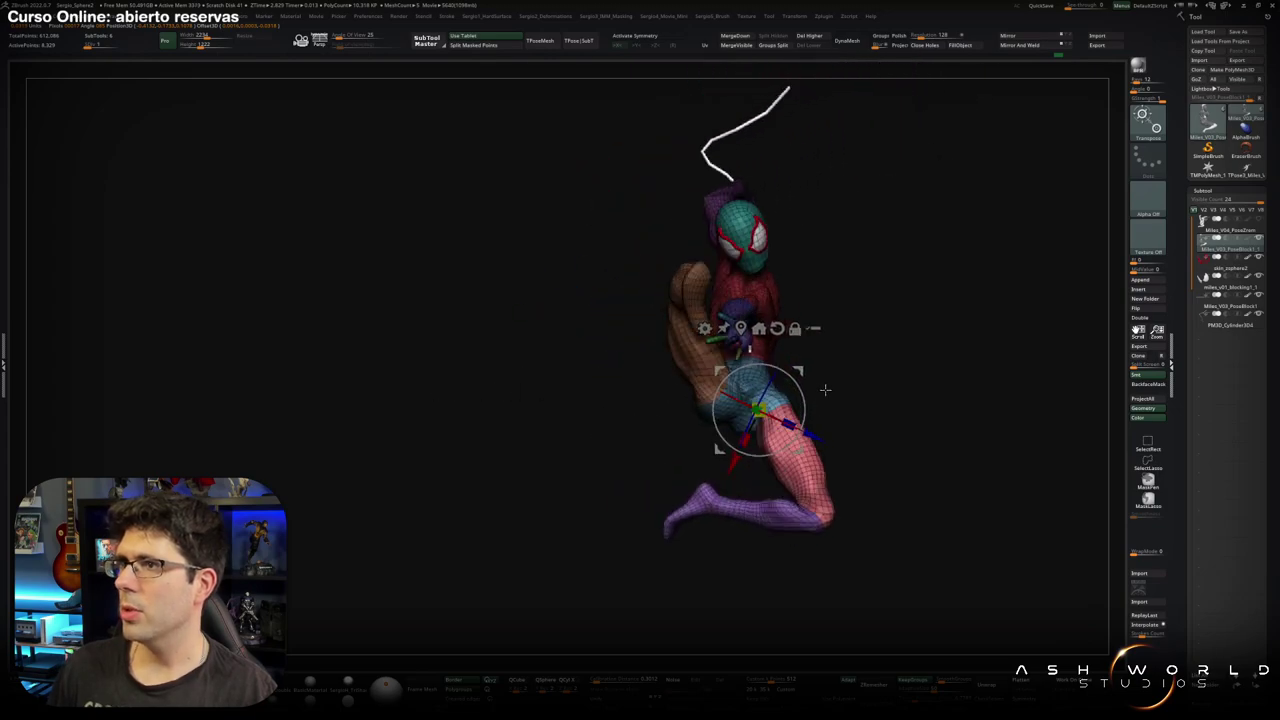
pyautogui.moveTo(810, 394)
pyautogui.mouseDown()
pyautogui.moveTo(768, 244)
pyautogui.moveTo(749, 270)
pyautogui.moveTo(787, 391)
pyautogui.mouseUp()
pyautogui.moveTo(787, 391)
pyautogui.mouseDown(button='right')
pyautogui.moveTo(791, 364)
pyautogui.moveTo(787, 403)
pyautogui.moveTo(843, 411)
pyautogui.moveTo(793, 387)
pyautogui.mouseUp(button='right')
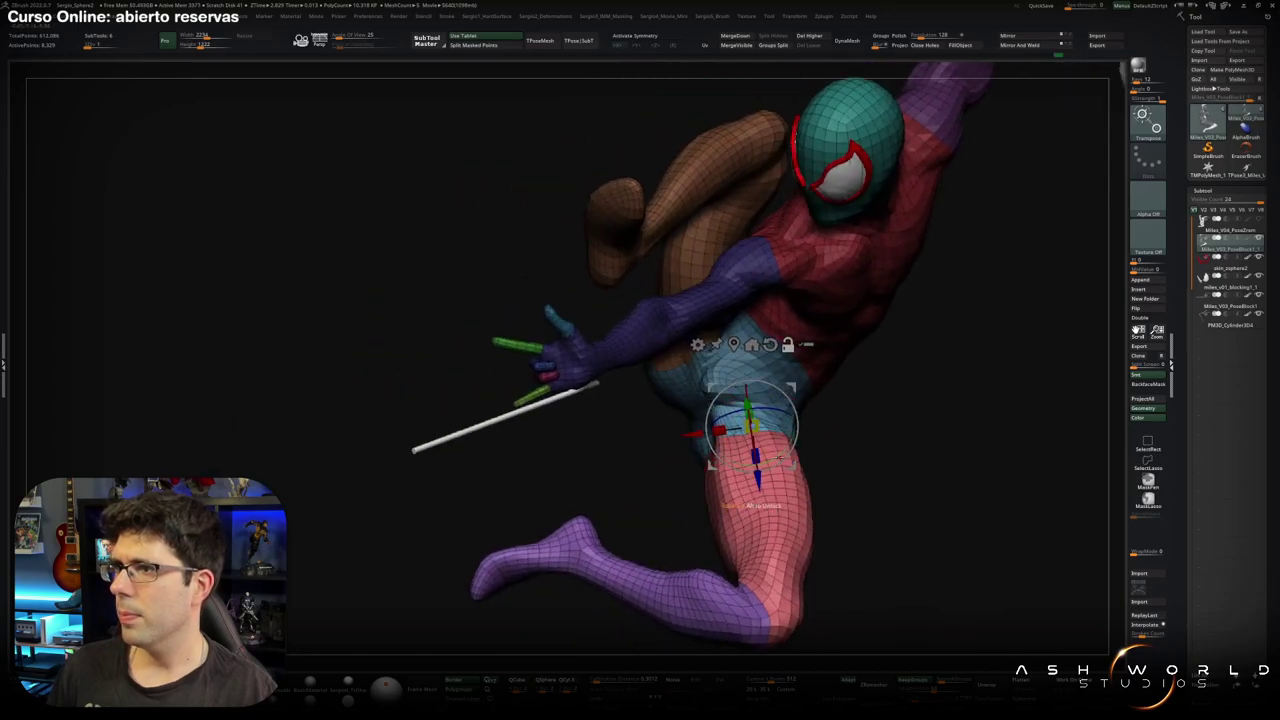
pyautogui.moveTo(779, 458)
pyautogui.mouseDown(button='right')
pyautogui.moveTo(814, 452)
pyautogui.moveTo(822, 485)
pyautogui.moveTo(808, 500)
pyautogui.moveTo(884, 440)
pyautogui.moveTo(840, 446)
pyautogui.moveTo(829, 534)
pyautogui.moveTo(811, 523)
pyautogui.moveTo(823, 517)
pyautogui.moveTo(806, 519)
pyautogui.moveTo(831, 488)
pyautogui.mouseUp(button='right')
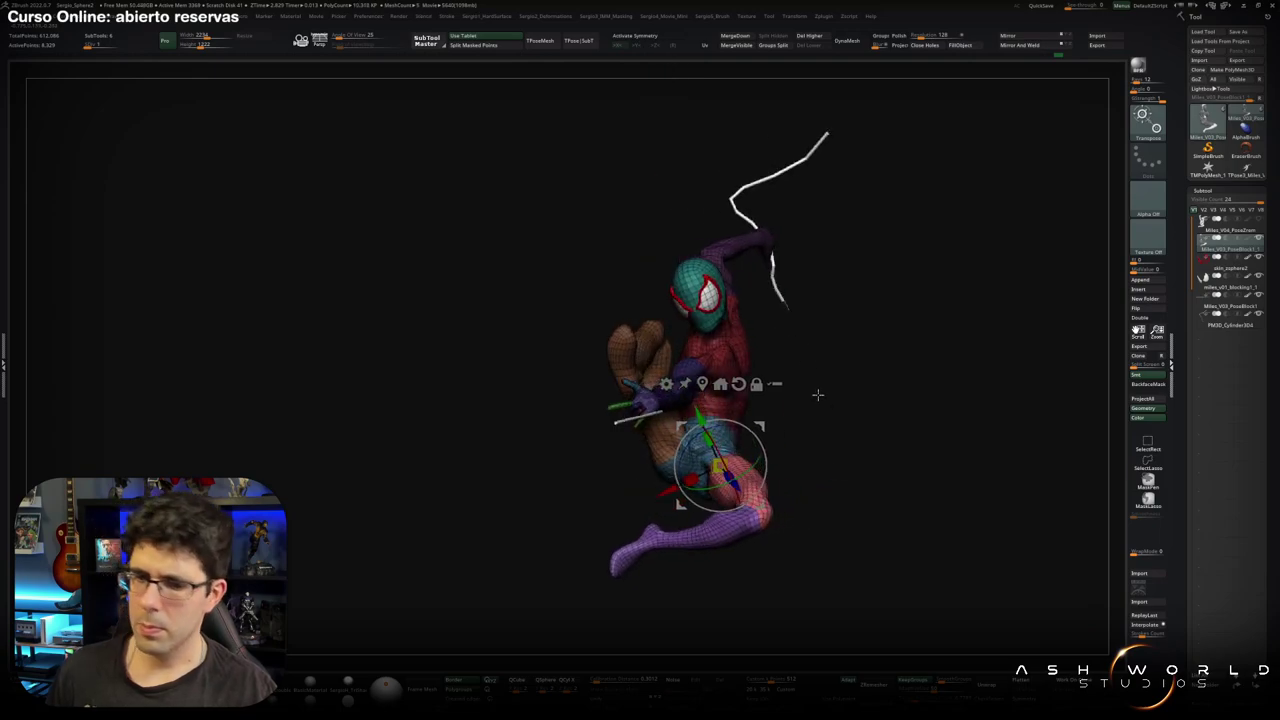
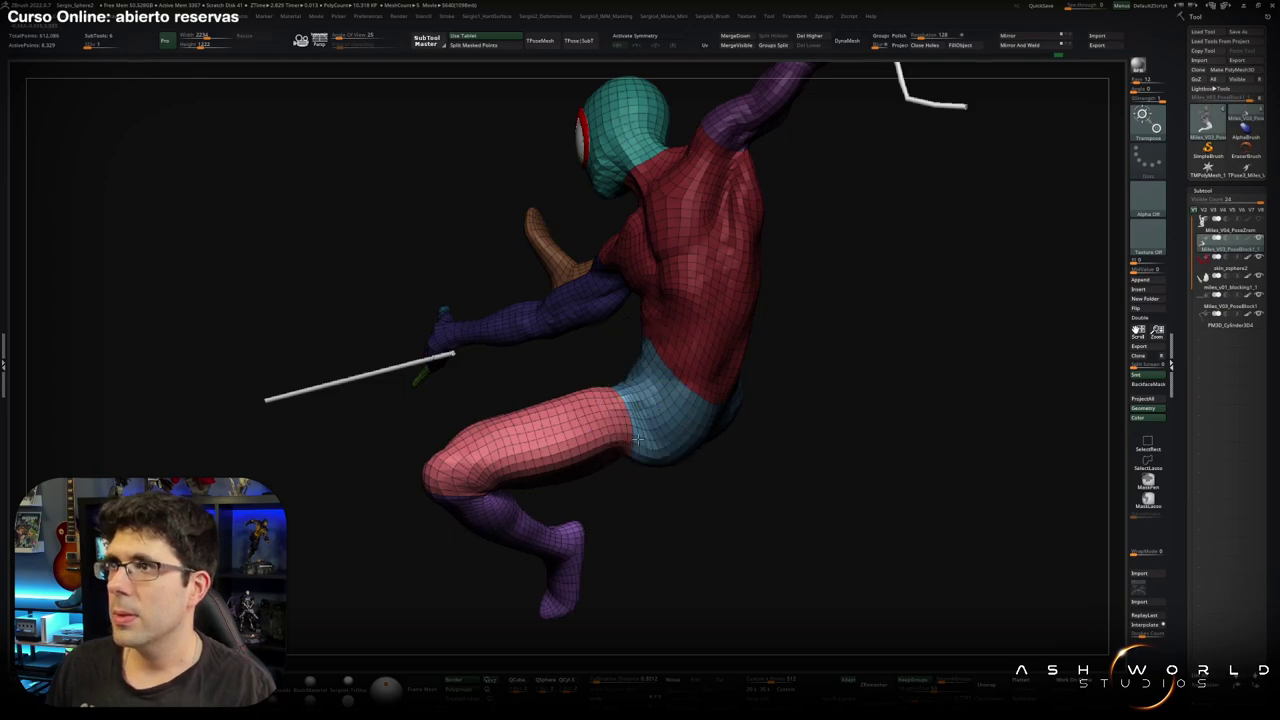
# Rotate the masked leg around the hip pivot, then orbit to check its angle.
pyautogui.press('q')
pyautogui.moveTo(608, 458); pyautogui.dragTo(619, 483, button='right')
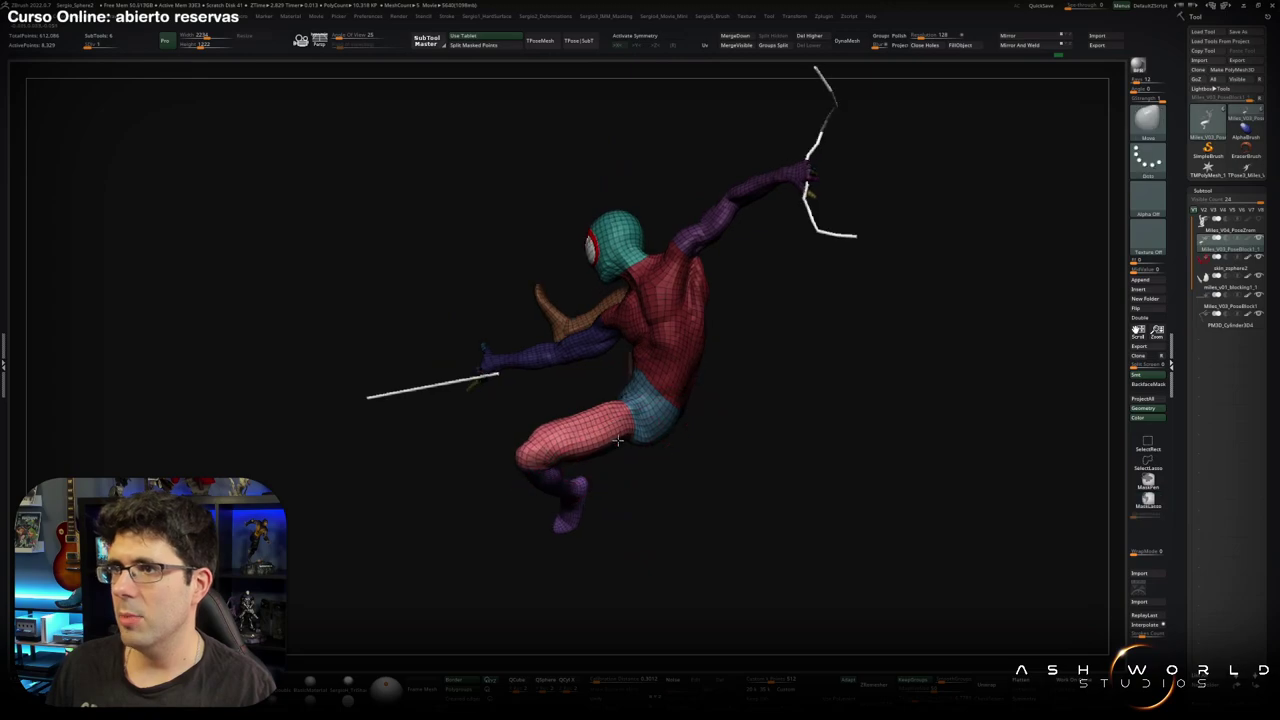
pyautogui.moveTo(604, 438)
pyautogui.mouseDown(button='right')
pyautogui.moveTo(640, 443)
pyautogui.moveTo(623, 443)
pyautogui.mouseUp(button='right')
pyautogui.press('r')
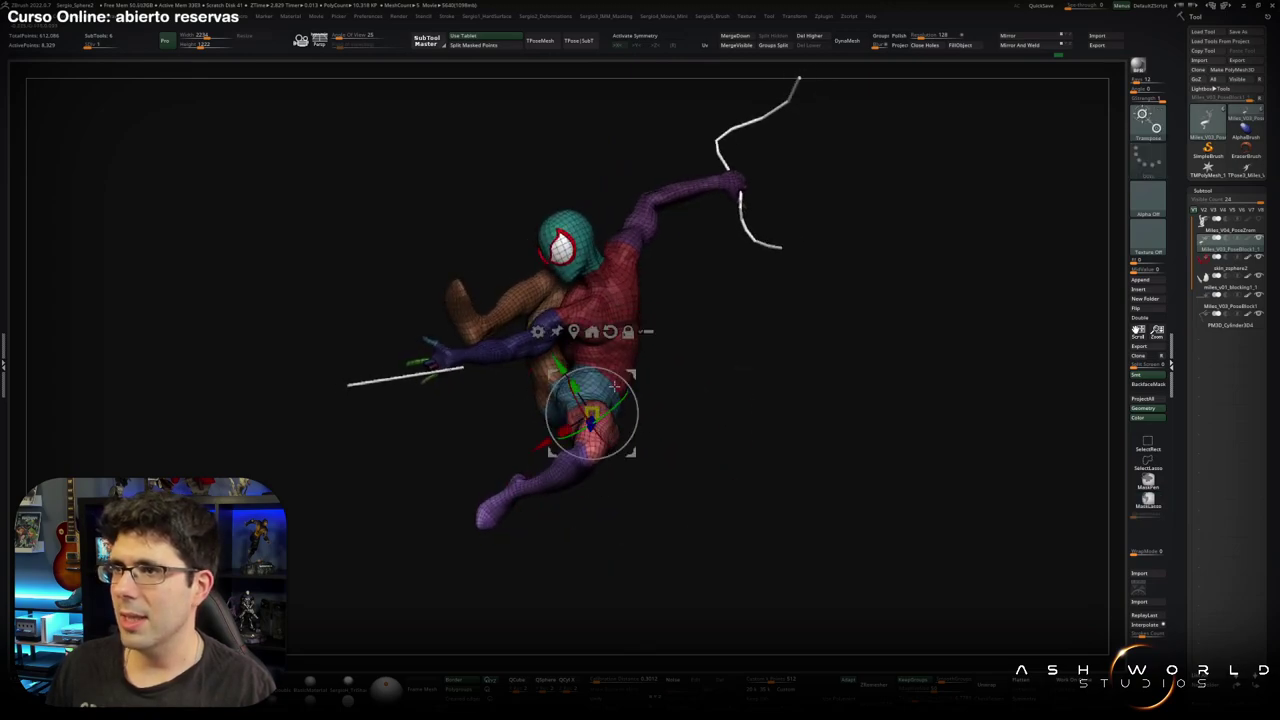
pyautogui.moveTo(615, 385)
pyautogui.mouseDown(button='right')
pyautogui.moveTo(669, 412)
pyautogui.moveTo(622, 378)
pyautogui.mouseUp(button='right')
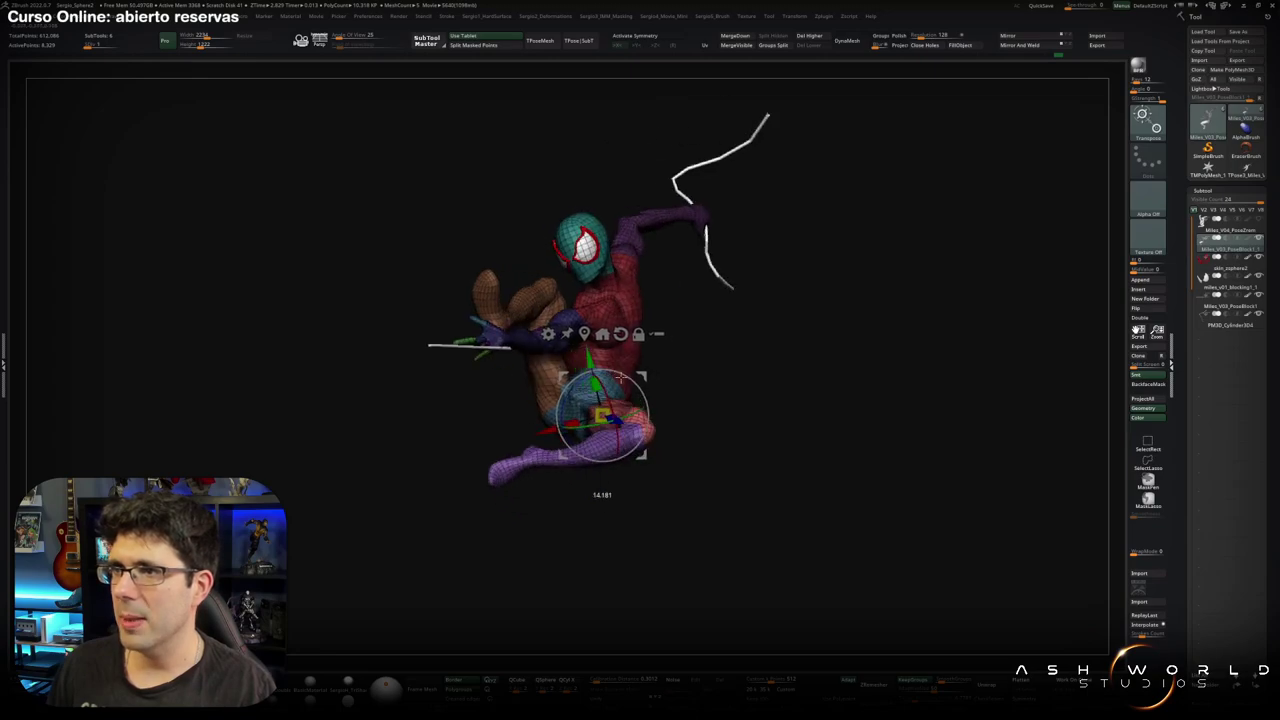
pyautogui.moveTo(622, 378); pyautogui.dragTo(620, 383)
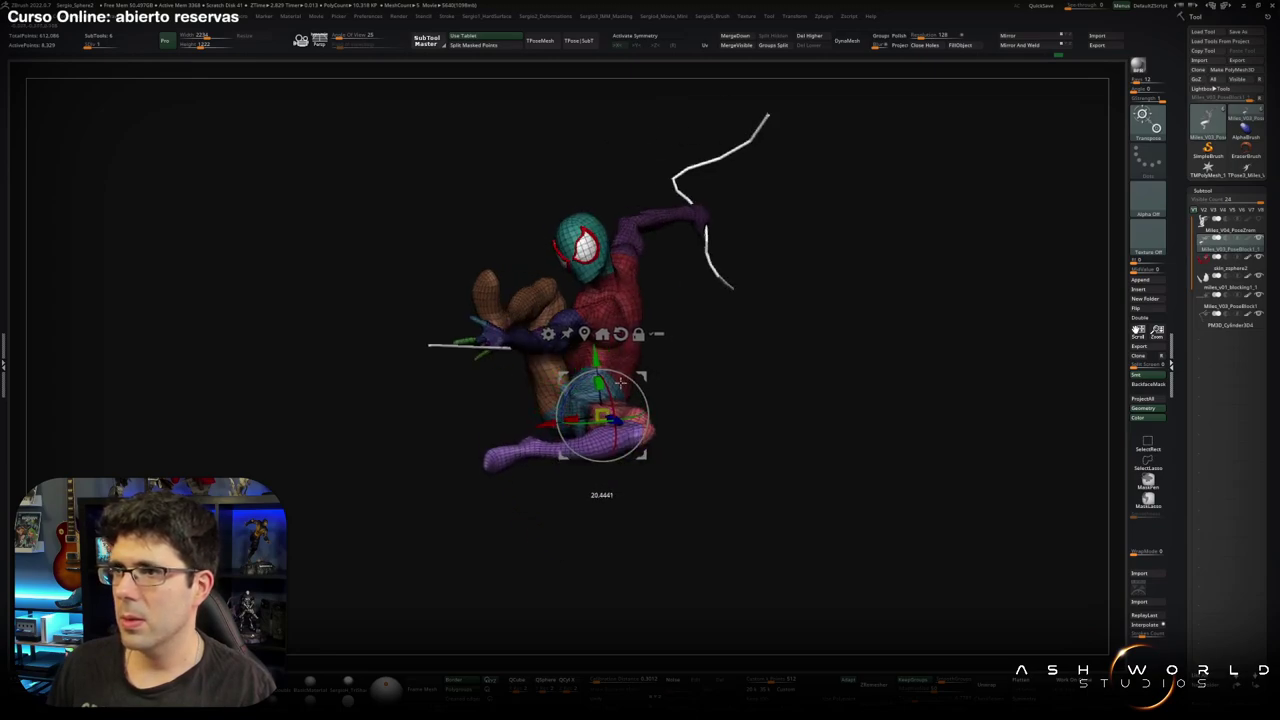
pyautogui.moveTo(641, 412)
pyautogui.mouseDown(button='right')
pyautogui.moveTo(651, 420)
pyautogui.moveTo(674, 400)
pyautogui.moveTo(617, 407)
pyautogui.moveTo(565, 356)
pyautogui.mouseUp(button='right')
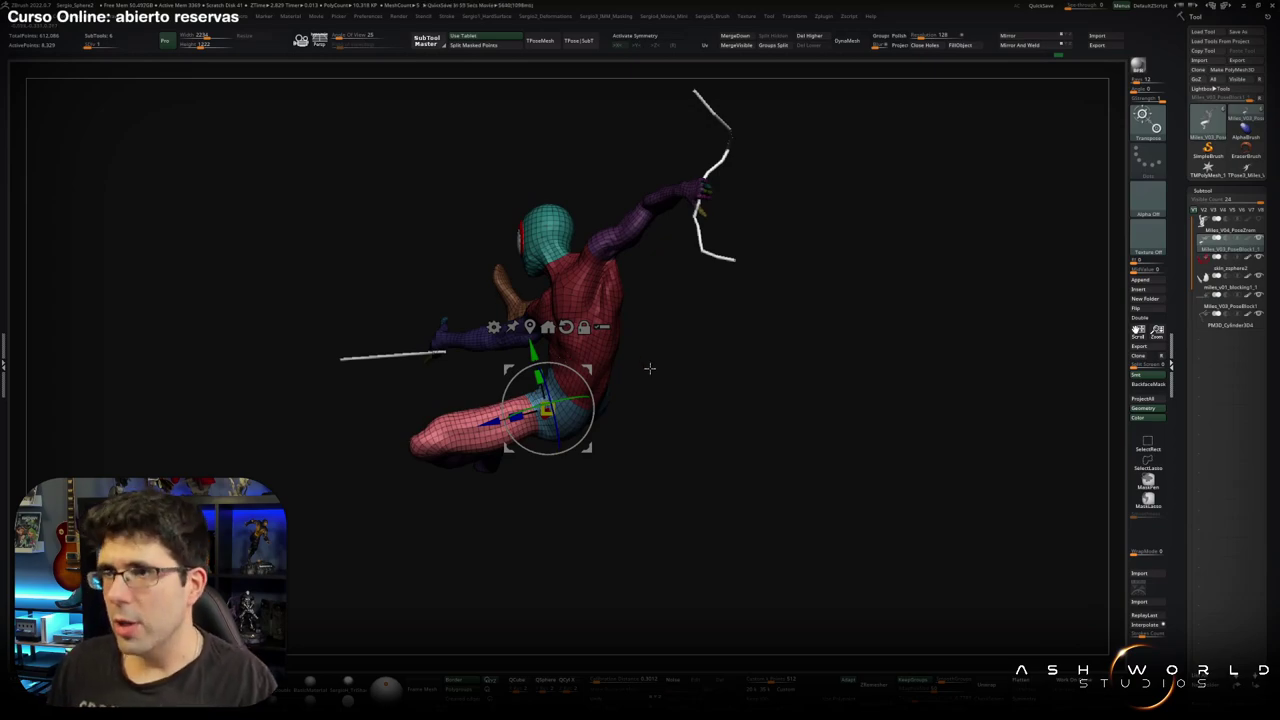
pyautogui.moveTo(649, 368)
pyautogui.mouseDown(button='right')
pyautogui.moveTo(729, 363)
pyautogui.moveTo(651, 371)
pyautogui.moveTo(630, 391)
pyautogui.moveTo(605, 382)
pyautogui.moveTo(646, 366)
pyautogui.moveTo(628, 416)
pyautogui.moveTo(651, 397)
pyautogui.moveTo(624, 387)
pyautogui.moveTo(623, 423)
pyautogui.moveTo(600, 430)
pyautogui.mouseUp(button='right')
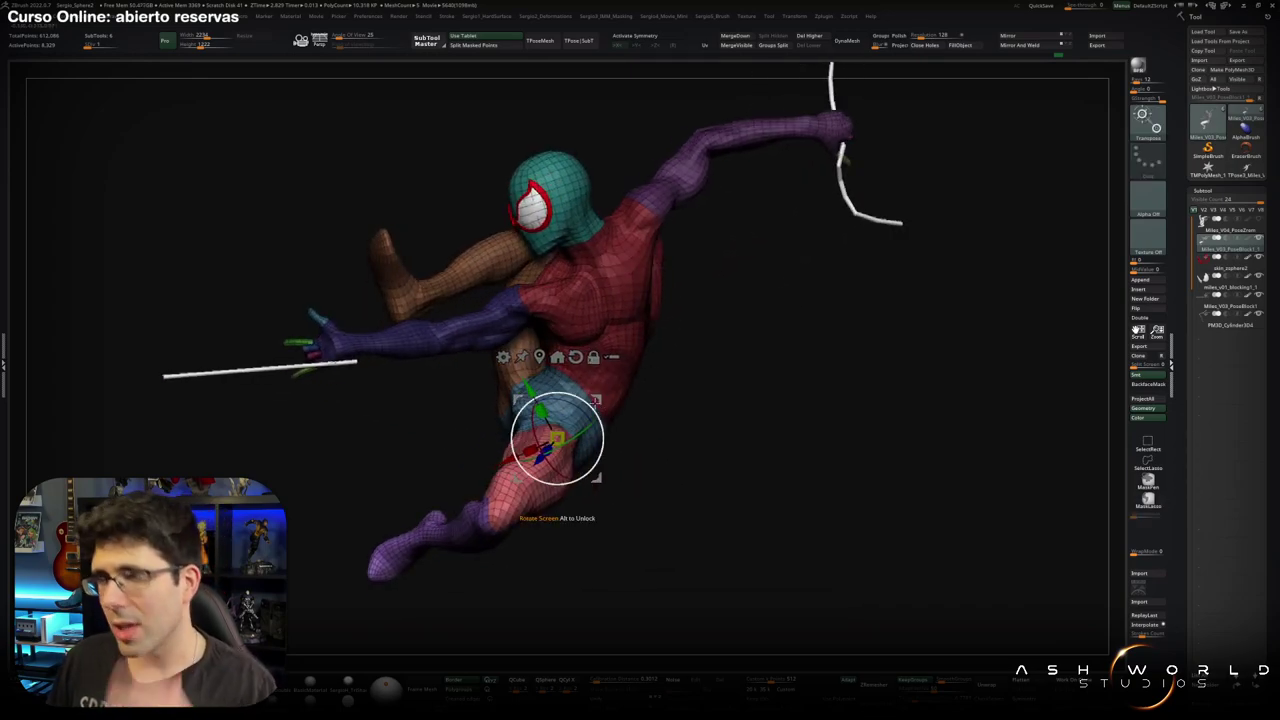
# Swing the lower leg further around the hip, orbiting between adjustments.
pyautogui.moveTo(596, 402); pyautogui.dragTo(595, 420)
pyautogui.moveTo(595, 420); pyautogui.dragTo(599, 416, button='right')
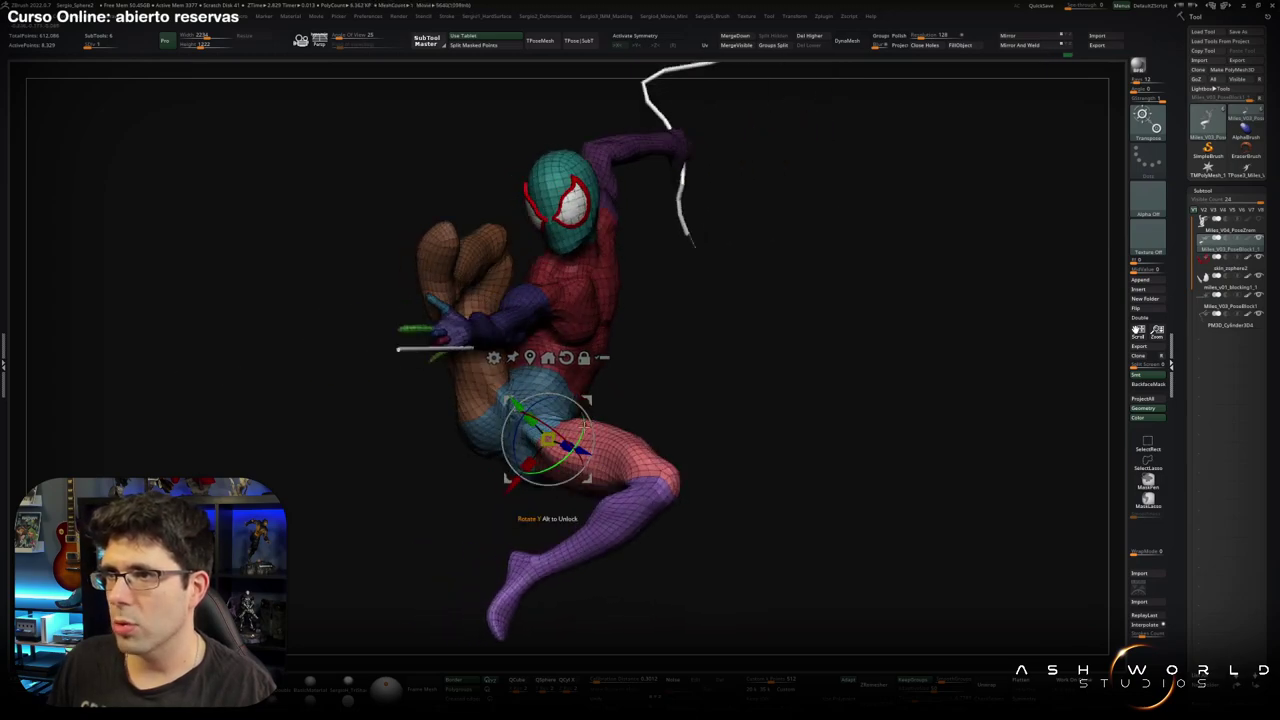
pyautogui.moveTo(598, 414); pyautogui.dragTo(594, 438)
pyautogui.moveTo(594, 438)
pyautogui.mouseDown(button='right')
pyautogui.moveTo(580, 329)
pyautogui.moveTo(634, 447)
pyautogui.moveTo(606, 431)
pyautogui.moveTo(553, 443)
pyautogui.mouseUp(button='right')
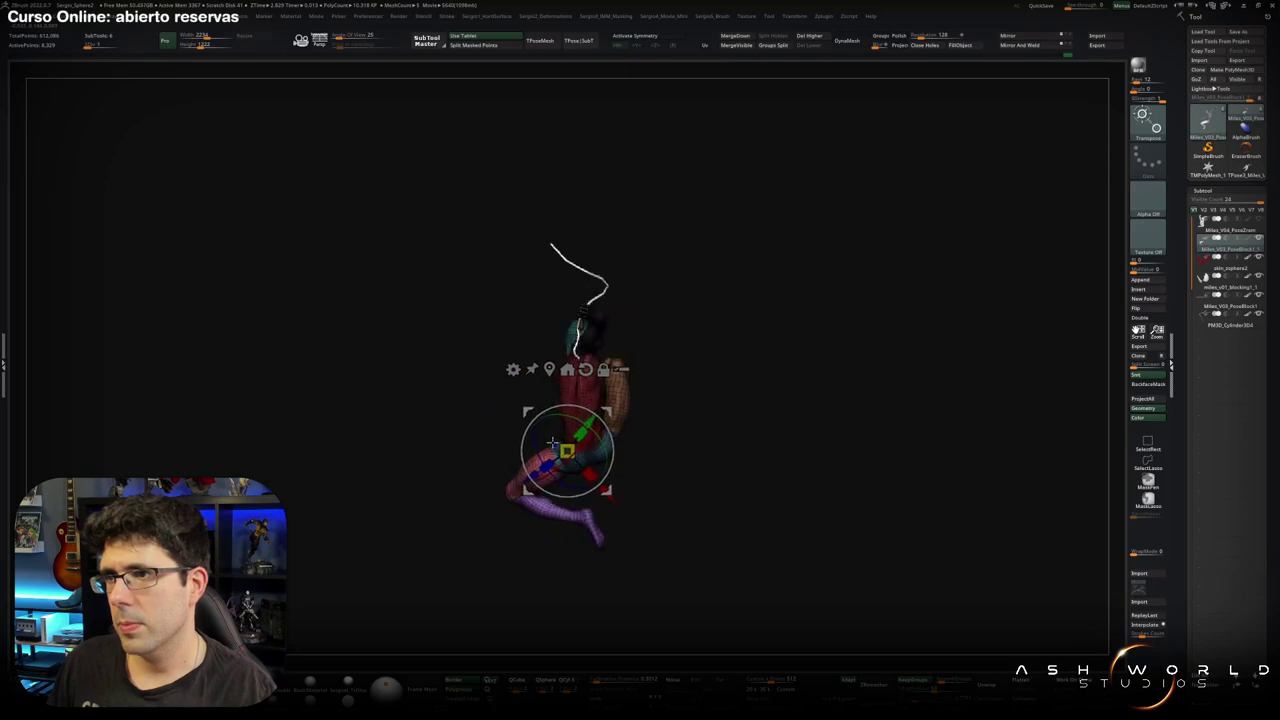
pyautogui.moveTo(558, 446); pyautogui.dragTo(559, 447)
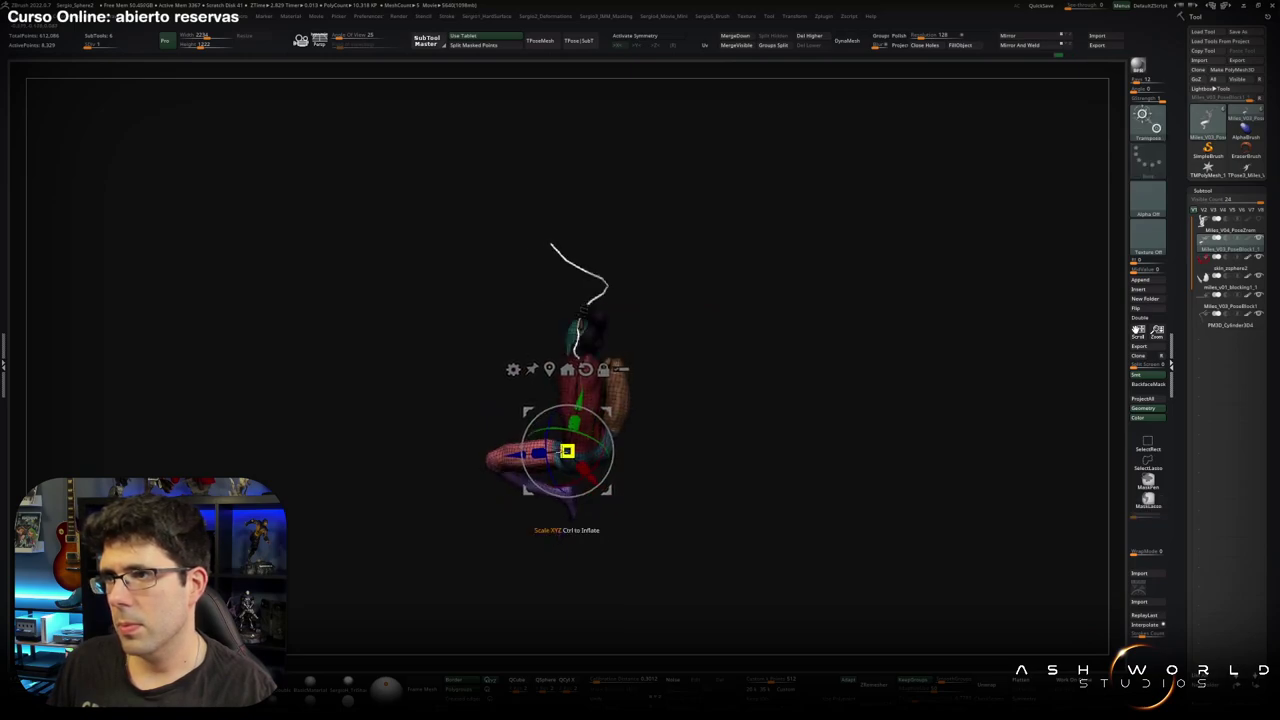
pyautogui.moveTo(567, 451)
pyautogui.mouseDown(button='right')
pyautogui.moveTo(543, 457)
pyautogui.moveTo(663, 433)
pyautogui.mouseUp(button='right')
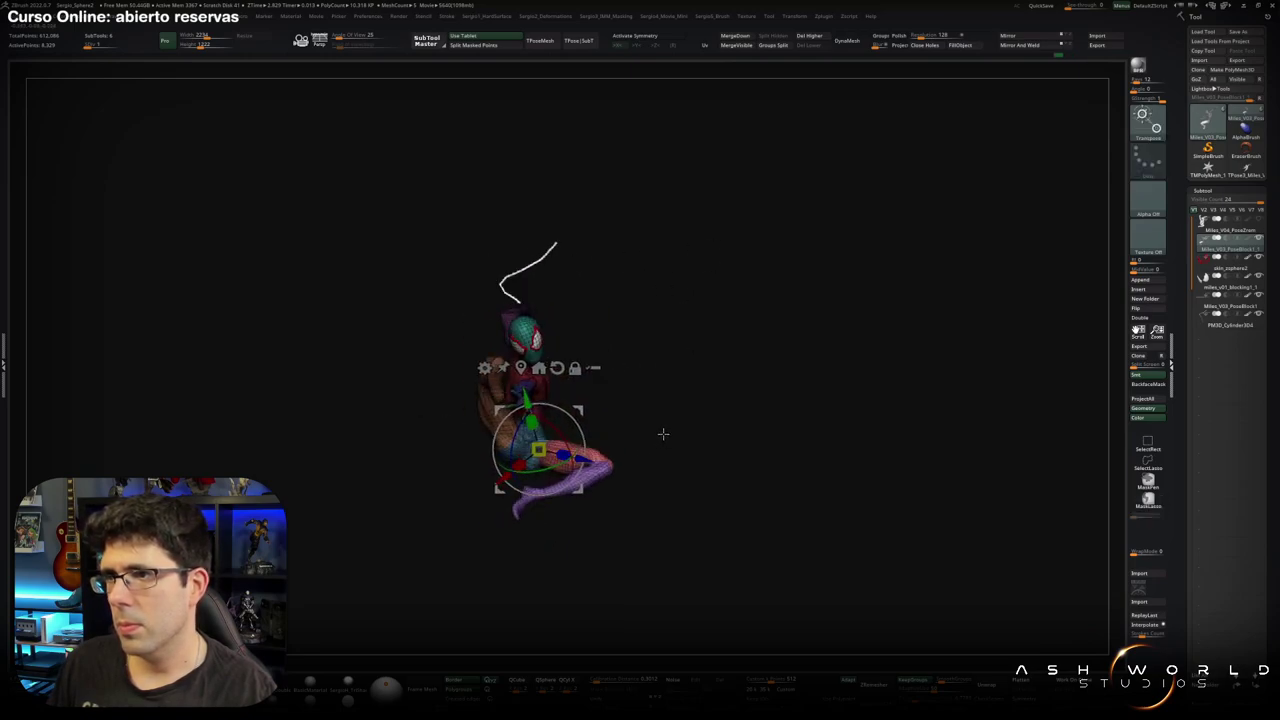
pyautogui.press('ctrl')
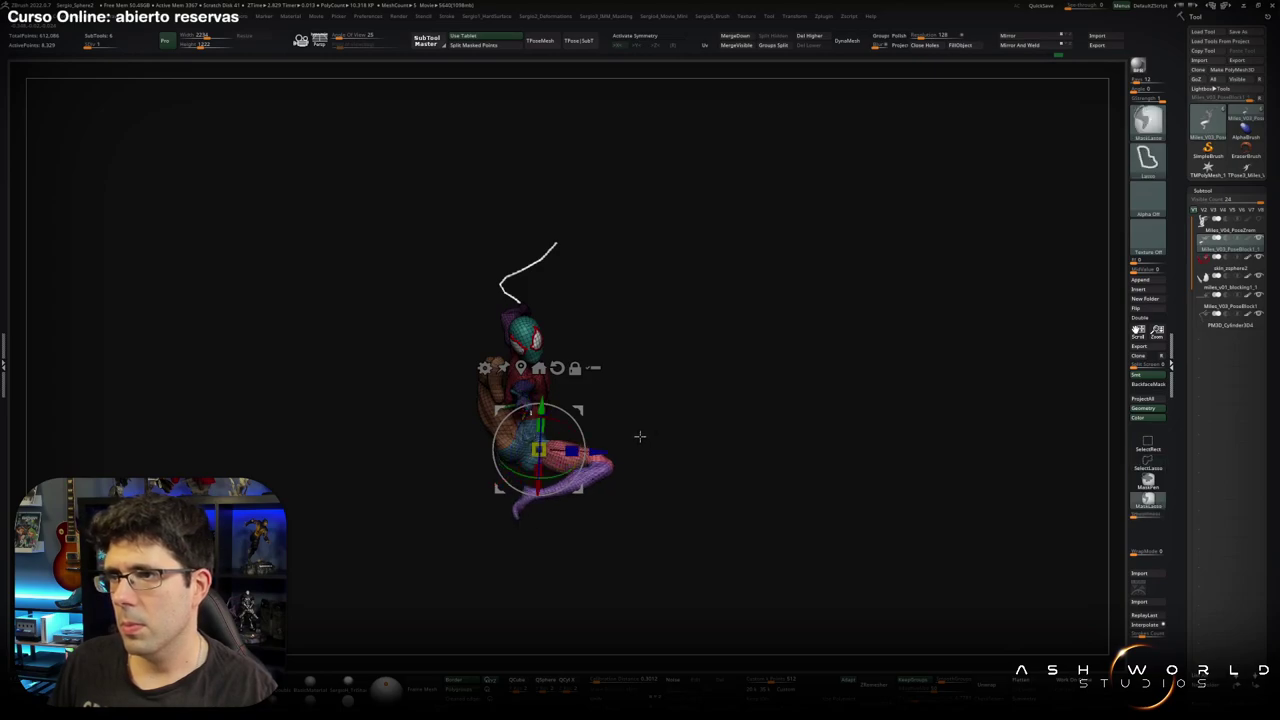
pyautogui.hotkey('ctrl', 'shift')
pyautogui.moveTo(636, 435)
pyautogui.mouseDown(button='right')
pyautogui.moveTo(536, 444)
pyautogui.moveTo(594, 470)
pyautogui.moveTo(614, 452)
pyautogui.mouseUp(button='right')
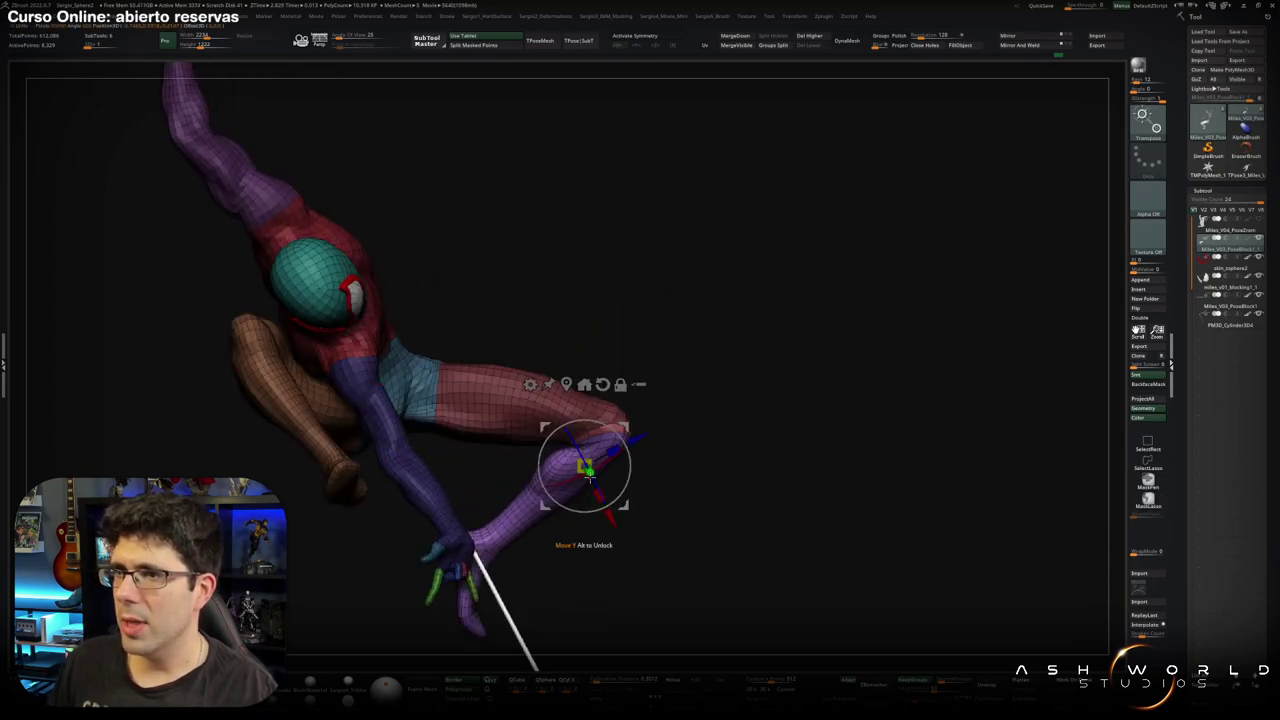
# Bend the lower leg upward at the knee, then ease it slightly back down.
pyautogui.press('q')
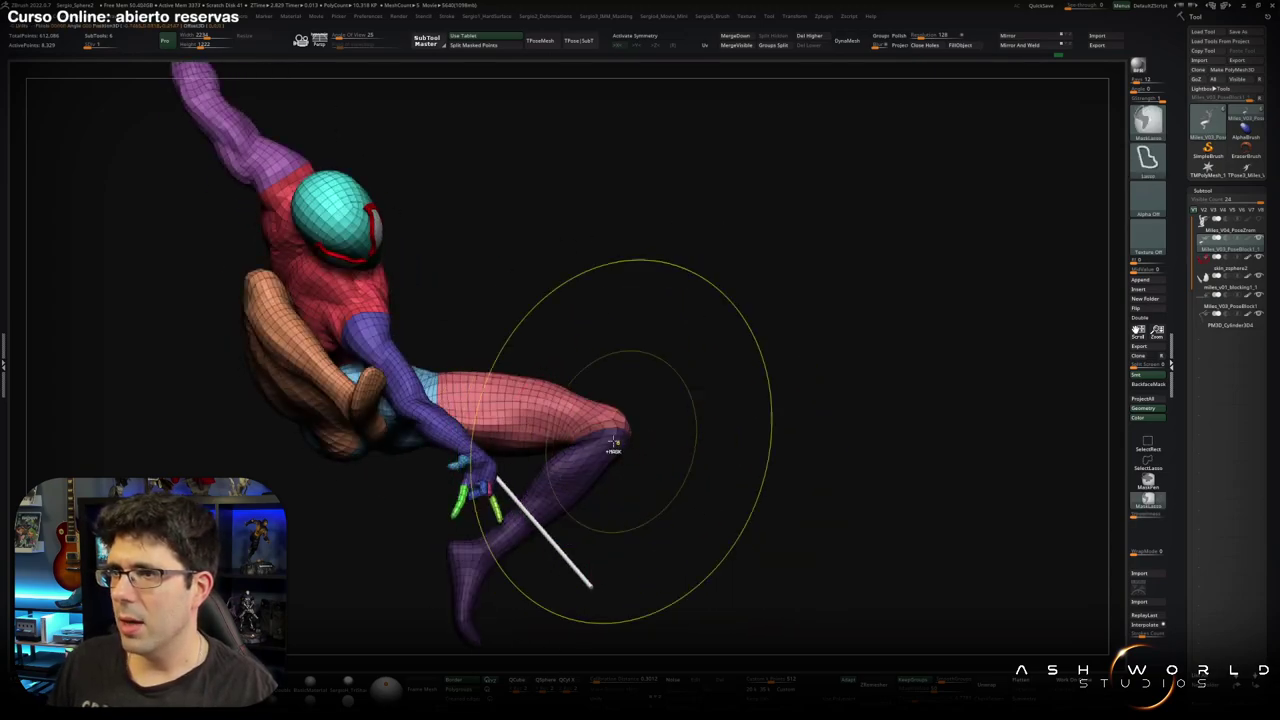
pyautogui.press('w')
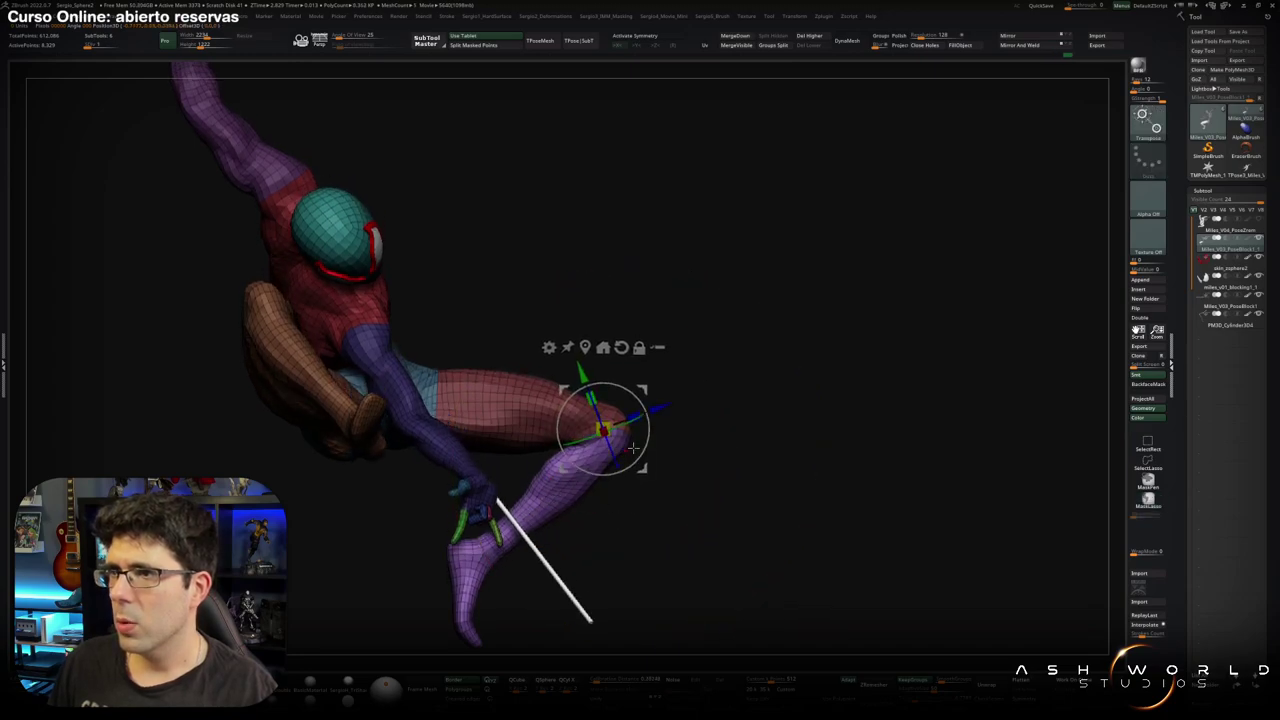
pyautogui.moveTo(611, 449); pyautogui.dragTo(624, 449)
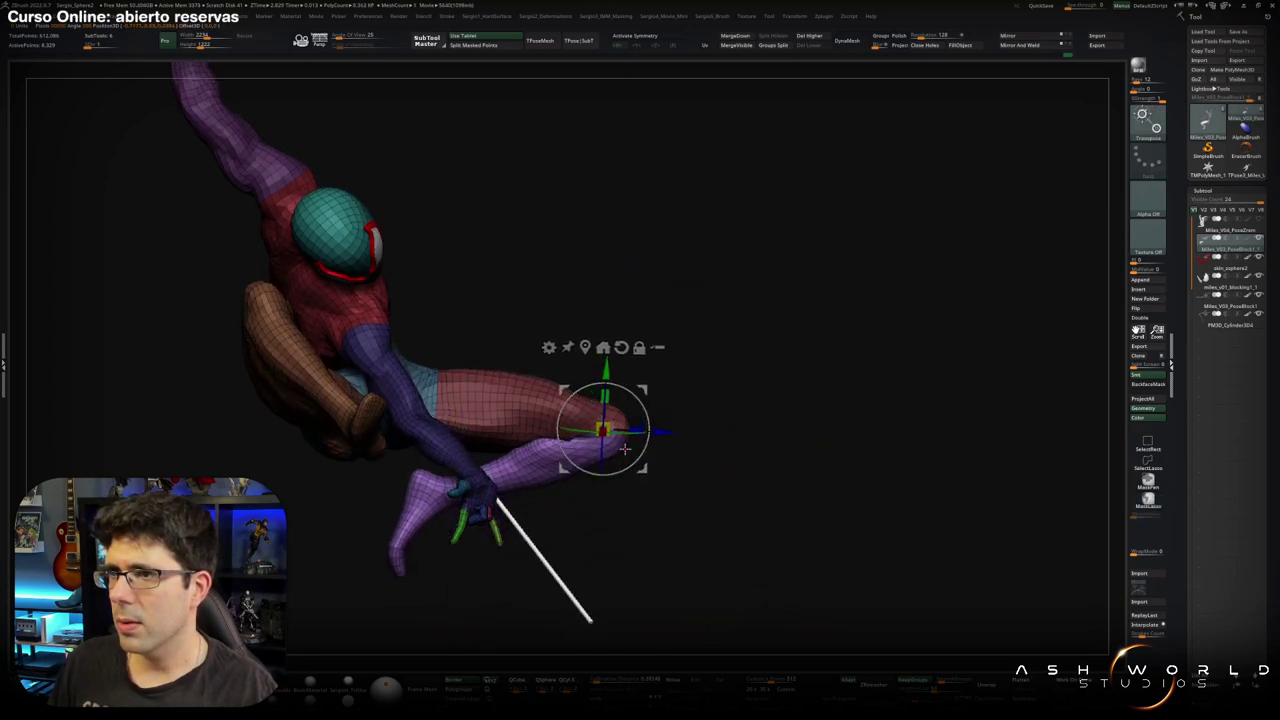
pyautogui.moveTo(651, 407)
pyautogui.mouseDown()
pyautogui.moveTo(617, 363)
pyautogui.moveTo(654, 414)
pyautogui.moveTo(610, 440)
pyautogui.mouseUp()
pyautogui.press('q')
pyautogui.moveTo(606, 486)
pyautogui.mouseDown()
pyautogui.moveTo(630, 441)
pyautogui.moveTo(637, 463)
pyautogui.moveTo(636, 428)
pyautogui.moveTo(600, 471)
pyautogui.moveTo(572, 337)
pyautogui.mouseUp()
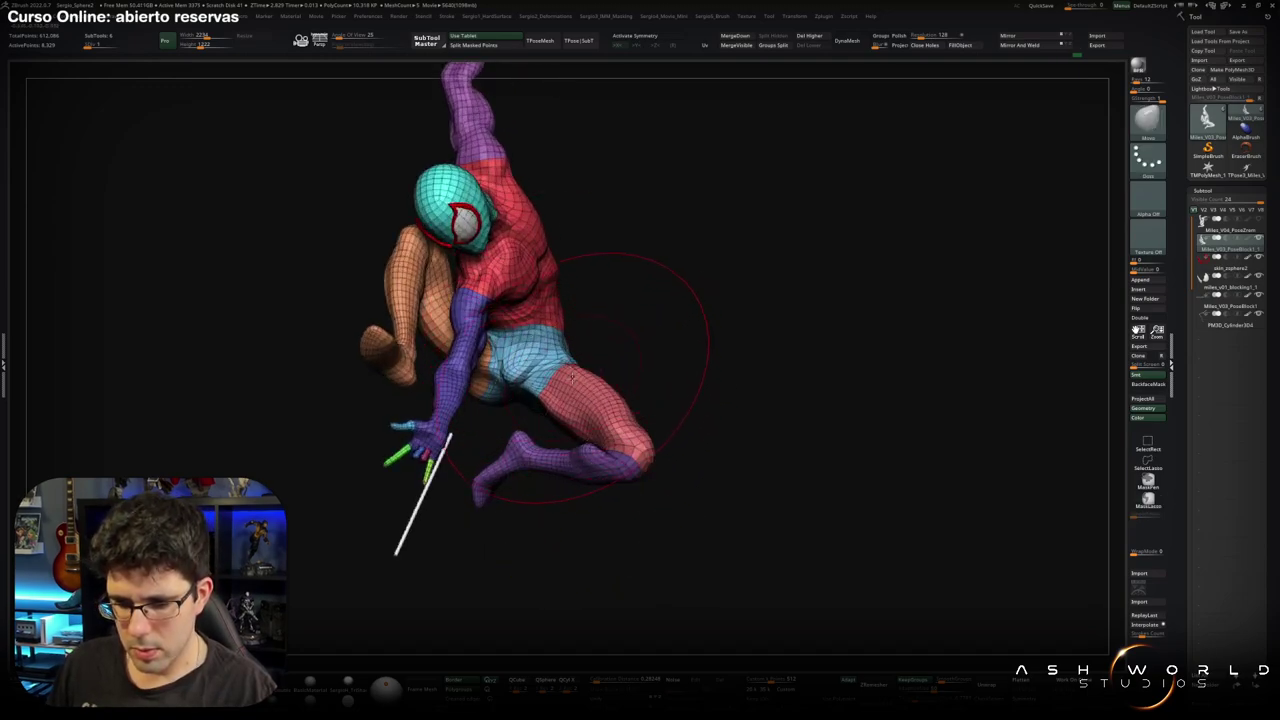
pyautogui.moveTo(573, 400)
pyautogui.mouseDown()
pyautogui.moveTo(600, 380)
pyautogui.moveTo(620, 300)
pyautogui.mouseUp()
# Lasso-mask the thigh with the pivot placed on it.
pyautogui.press('w')
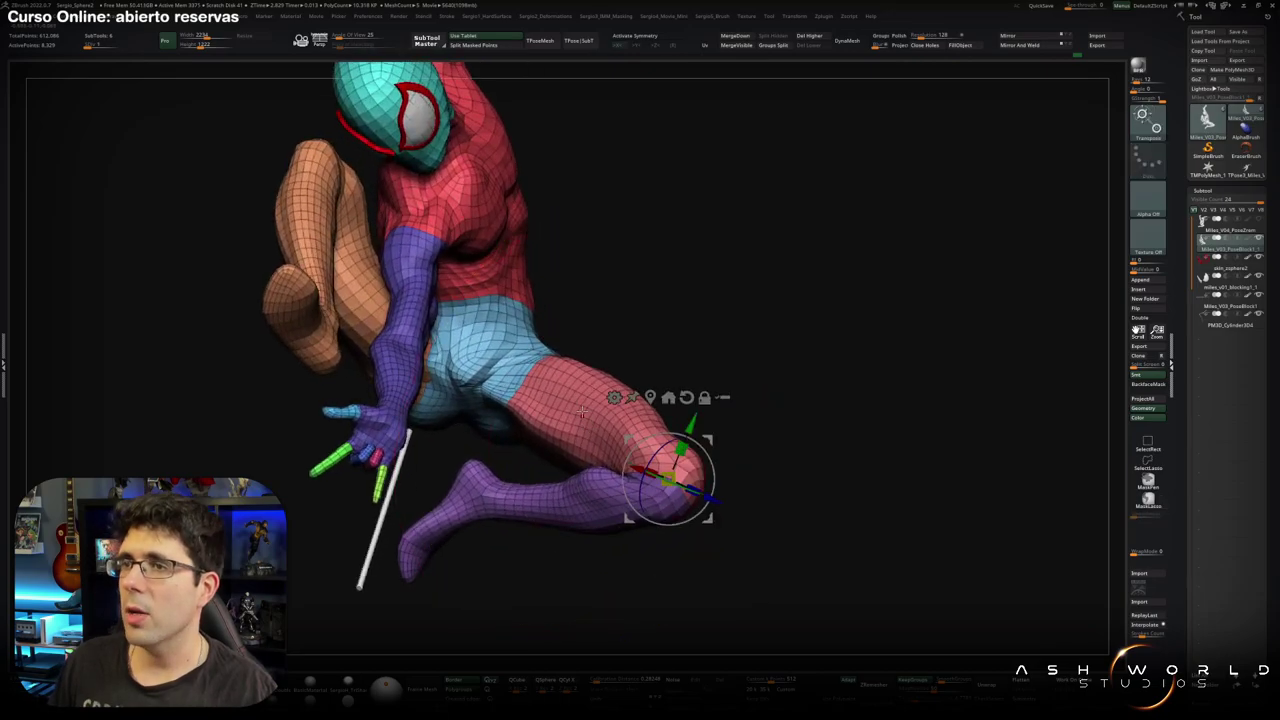
pyautogui.keyDown('ctrl'); pyautogui.click(590, 418); pyautogui.keyUp('ctrl')
pyautogui.moveTo(600, 440)
pyautogui.mouseDown()
pyautogui.moveTo(443, 471)
pyautogui.moveTo(701, 502)
pyautogui.moveTo(435, 468)
pyautogui.mouseUp()
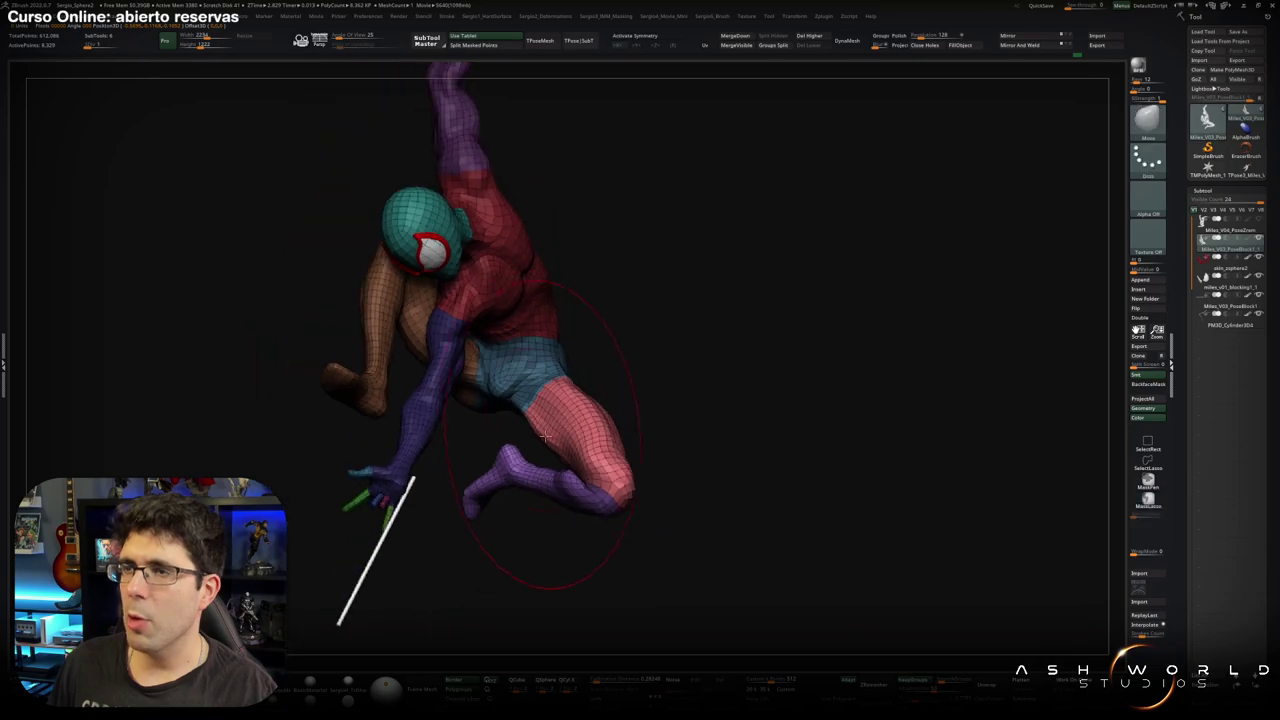
pyautogui.moveTo(508, 400)
pyautogui.mouseDown()
pyautogui.moveTo(583, 405)
pyautogui.moveTo(640, 386)
pyautogui.mouseUp()
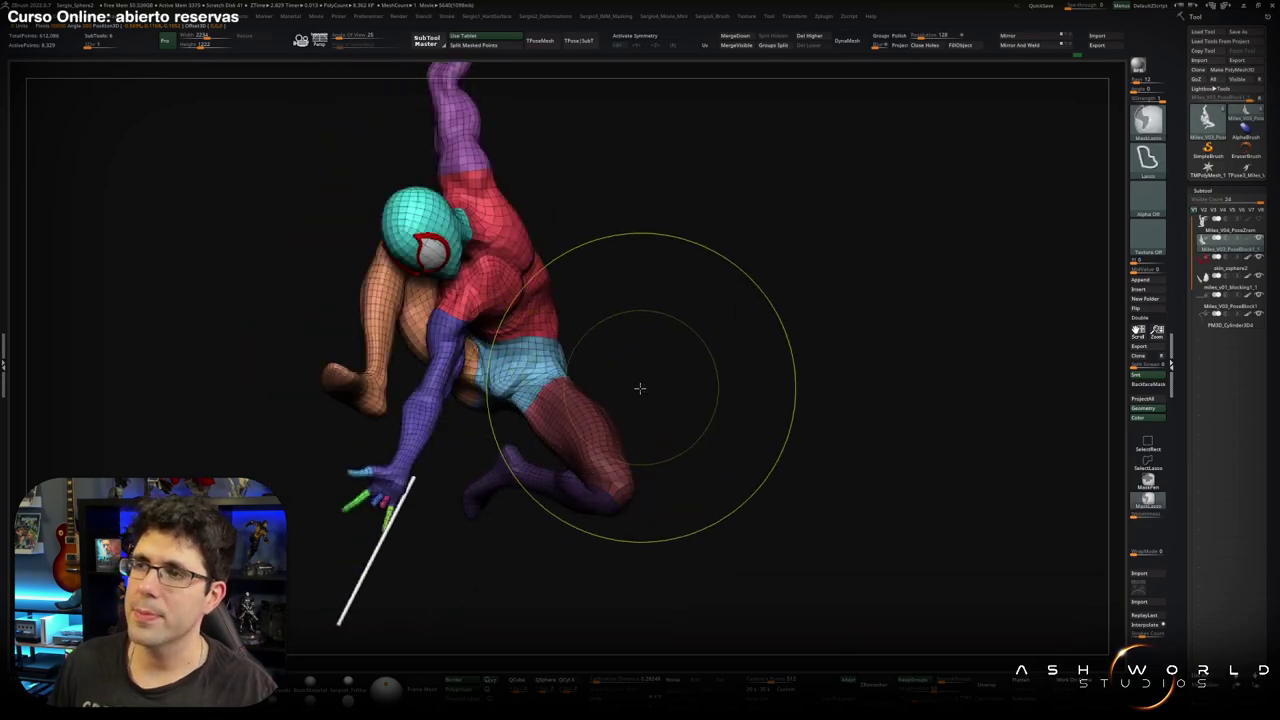
# Rotate the leg about 12.7 degrees at the hip pivot.
pyautogui.press('w')
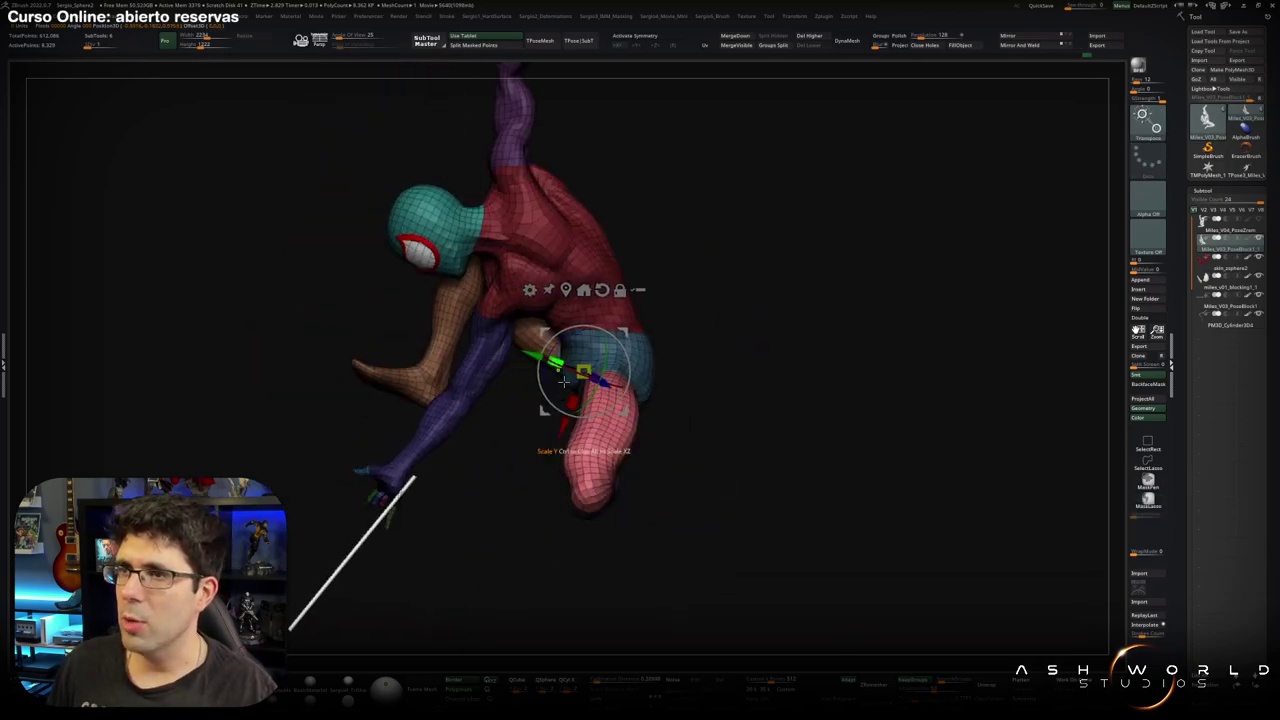
pyautogui.moveTo(560, 400)
pyautogui.keyDown('ctrl'); pyautogui.mouseDown(button='right')
pyautogui.moveTo(630, 425)
pyautogui.moveTo(624, 372)
pyautogui.mouseUp(button='right'); pyautogui.keyUp('ctrl')
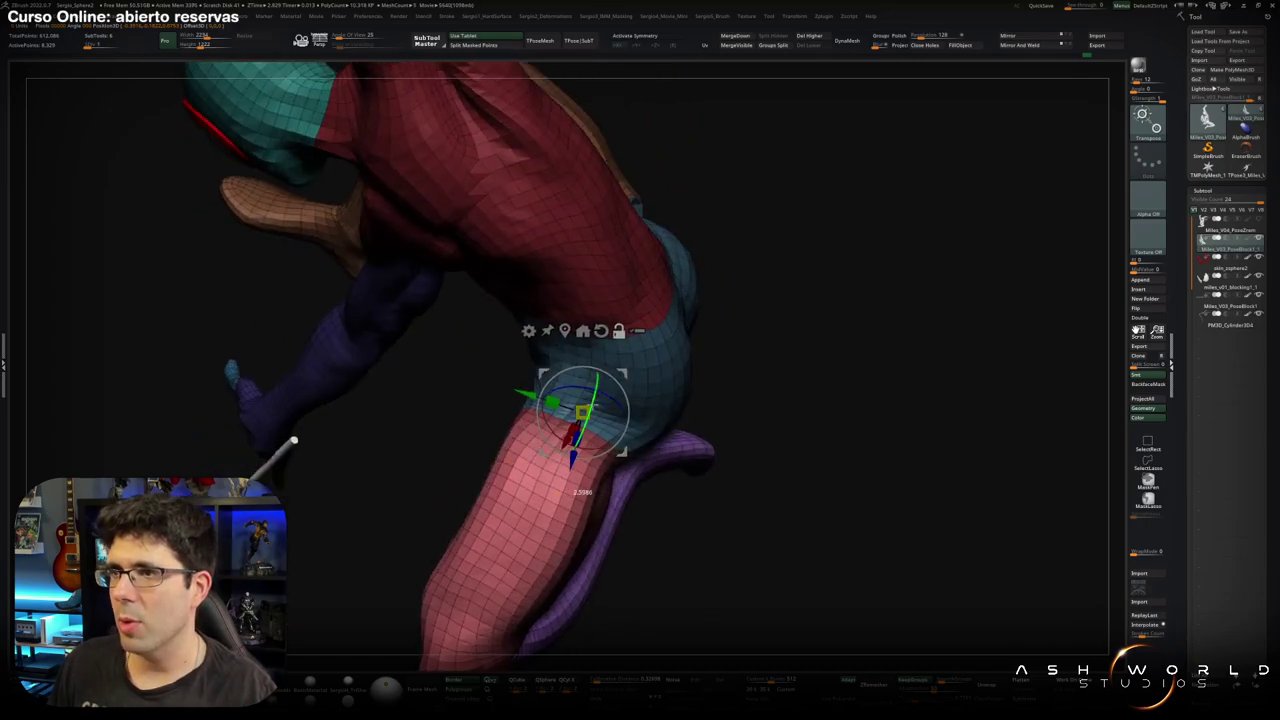
pyautogui.moveTo(583, 412); pyautogui.dragTo(598, 410, button='right')
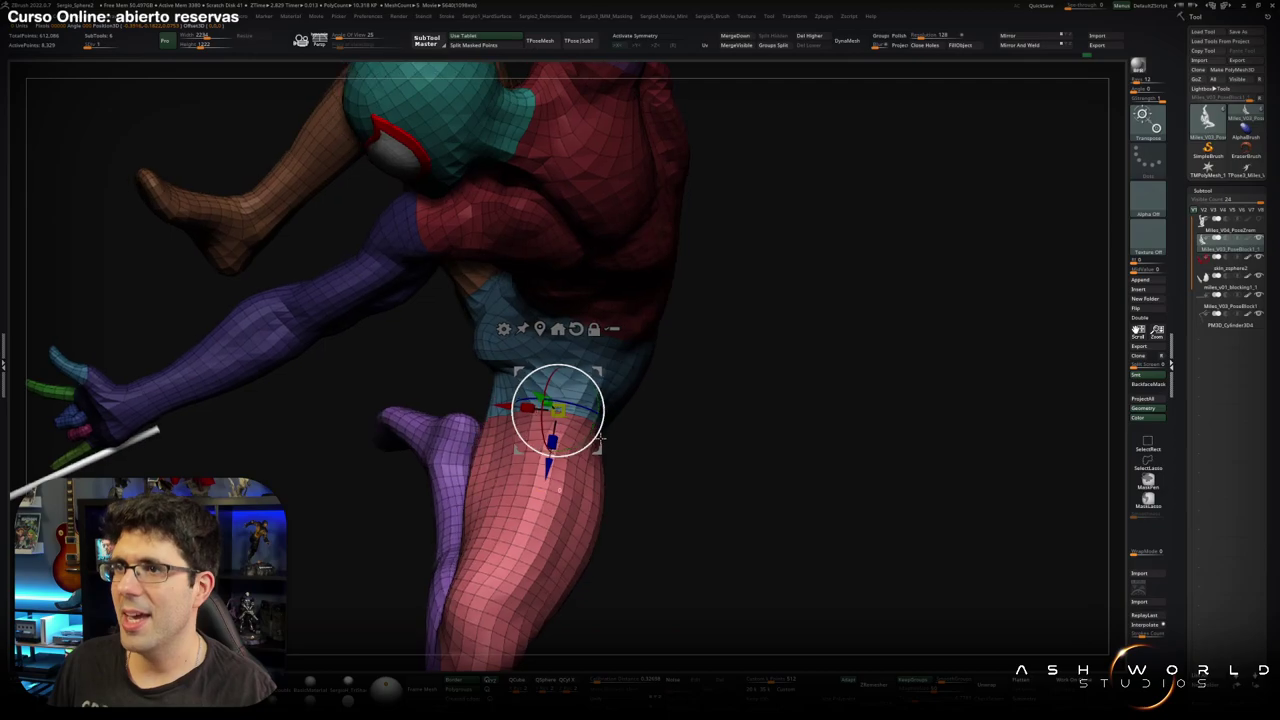
pyautogui.moveTo(548, 406); pyautogui.dragTo(543, 410)
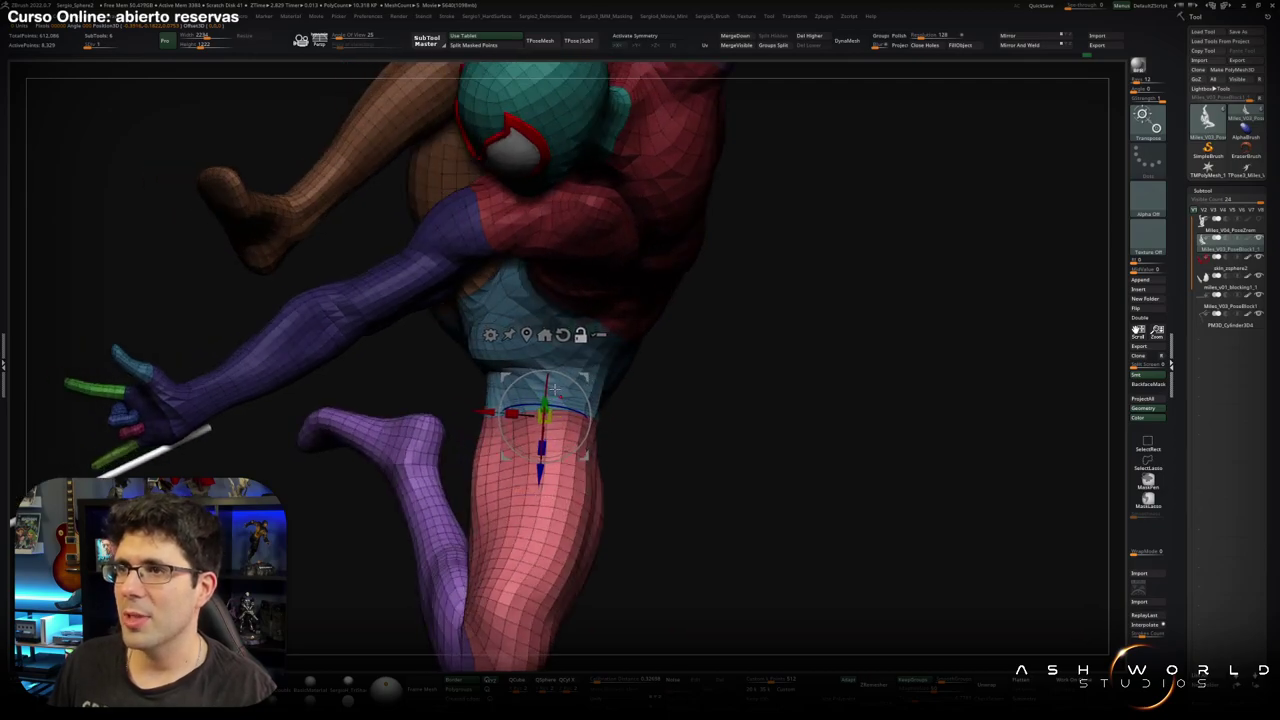
pyautogui.moveTo(544, 410)
pyautogui.mouseDown(button='right')
pyautogui.moveTo(580, 443)
pyautogui.moveTo(603, 410)
pyautogui.moveTo(598, 440)
pyautogui.mouseUp(button='right')
pyautogui.moveTo(620, 407)
pyautogui.mouseDown()
pyautogui.moveTo(625, 417)
pyautogui.moveTo(578, 441)
pyautogui.mouseUp()
# Turn the leg about 43 degrees at the hip so it tucks under the body.
pyautogui.moveTo(597, 455); pyautogui.dragTo(641, 430, button='right')
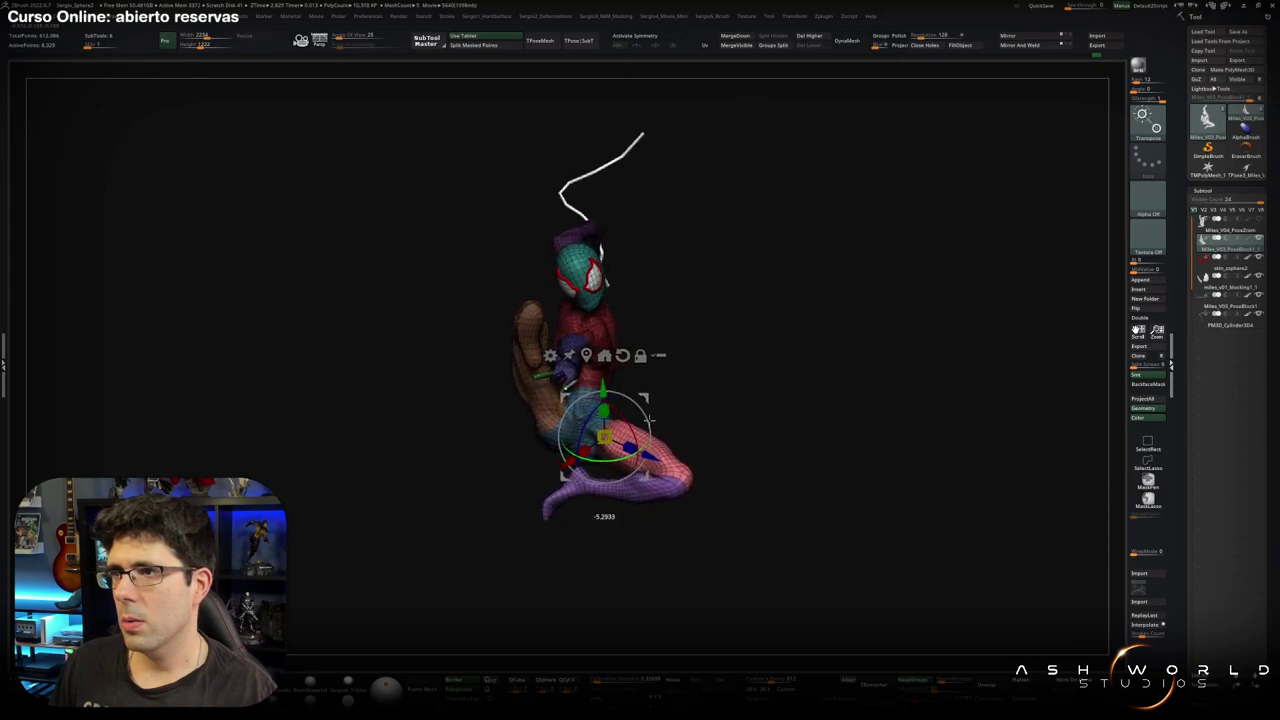
pyautogui.moveTo(649, 420)
pyautogui.mouseDown()
pyautogui.moveTo(622, 409)
pyautogui.moveTo(597, 522)
pyautogui.mouseUp()
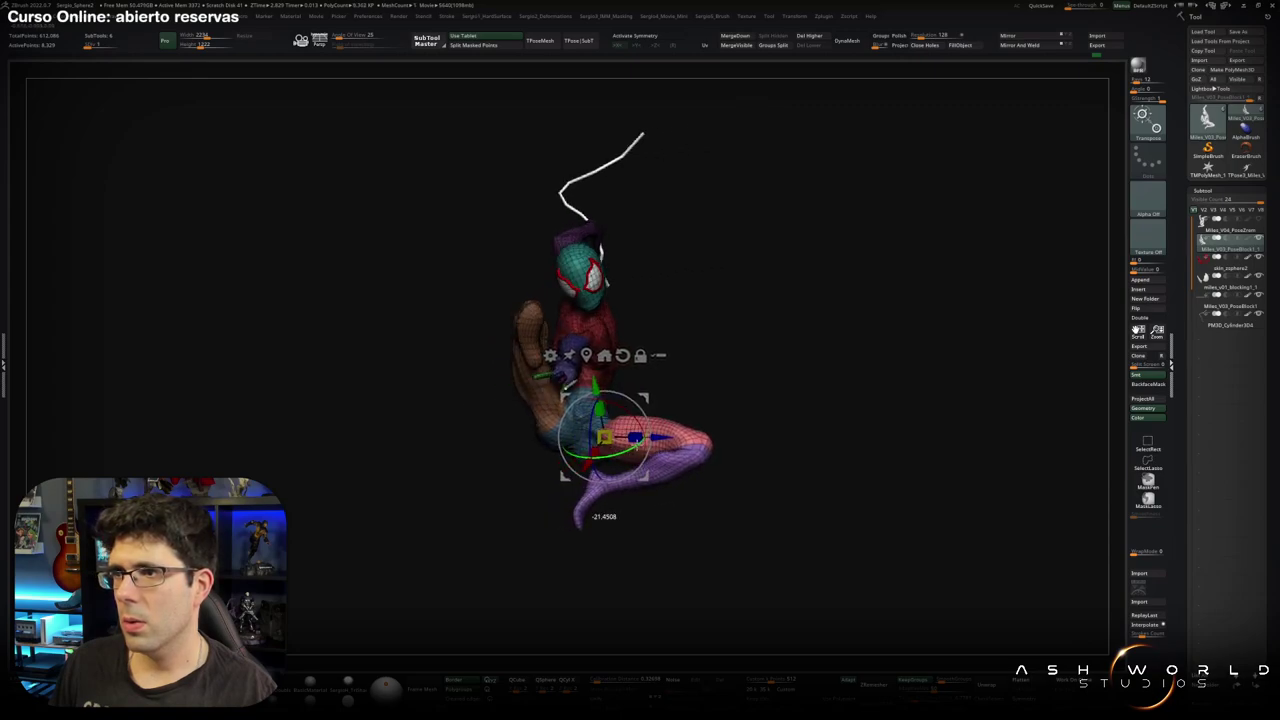
pyautogui.moveTo(597, 518); pyautogui.dragTo(632, 450, button='right')
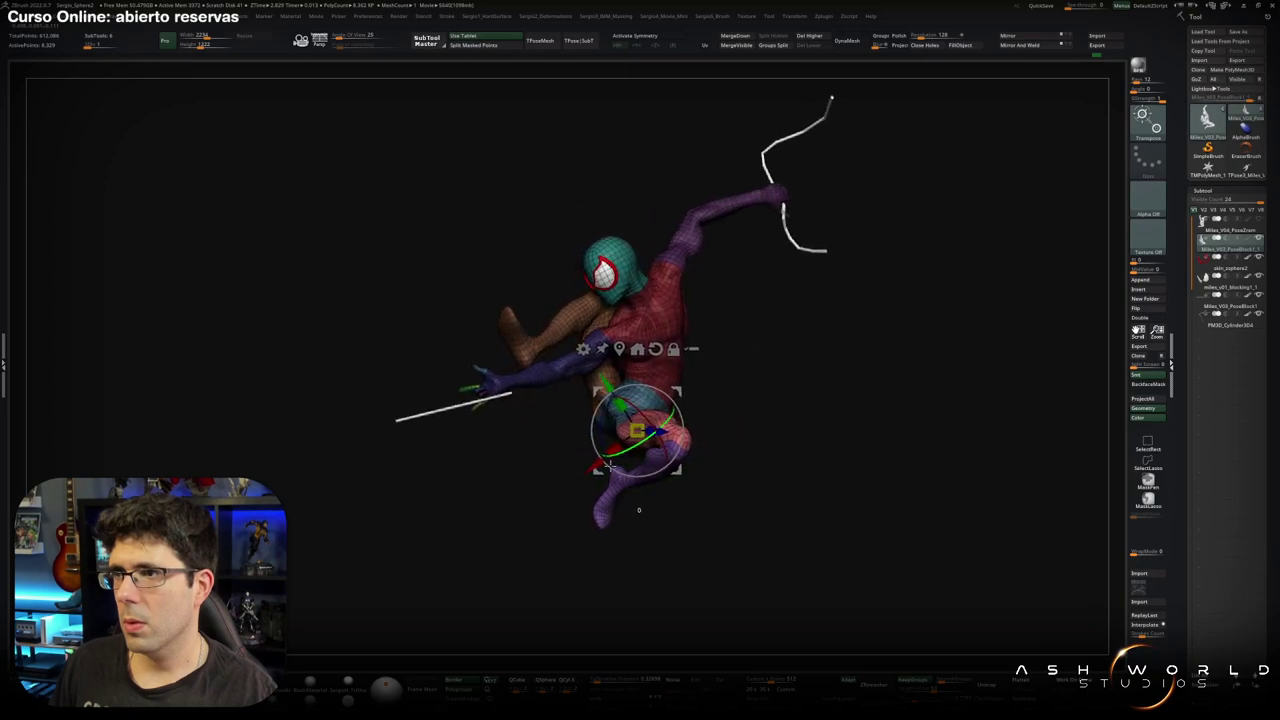
pyautogui.moveTo(632, 449); pyautogui.dragTo(592, 486)
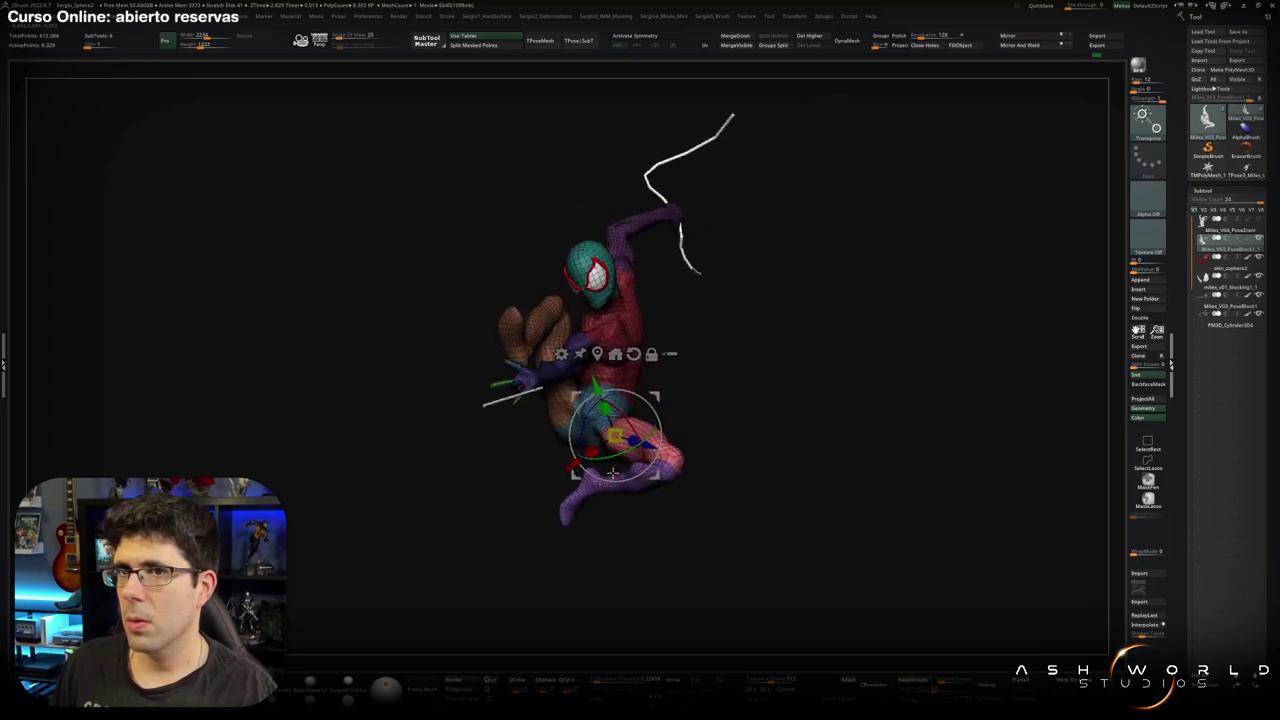
pyautogui.moveTo(613, 471)
pyautogui.mouseDown(button='right')
pyautogui.moveTo(797, 426)
pyautogui.moveTo(812, 410)
pyautogui.moveTo(738, 427)
pyautogui.mouseUp(button='right')
pyautogui.press('q')
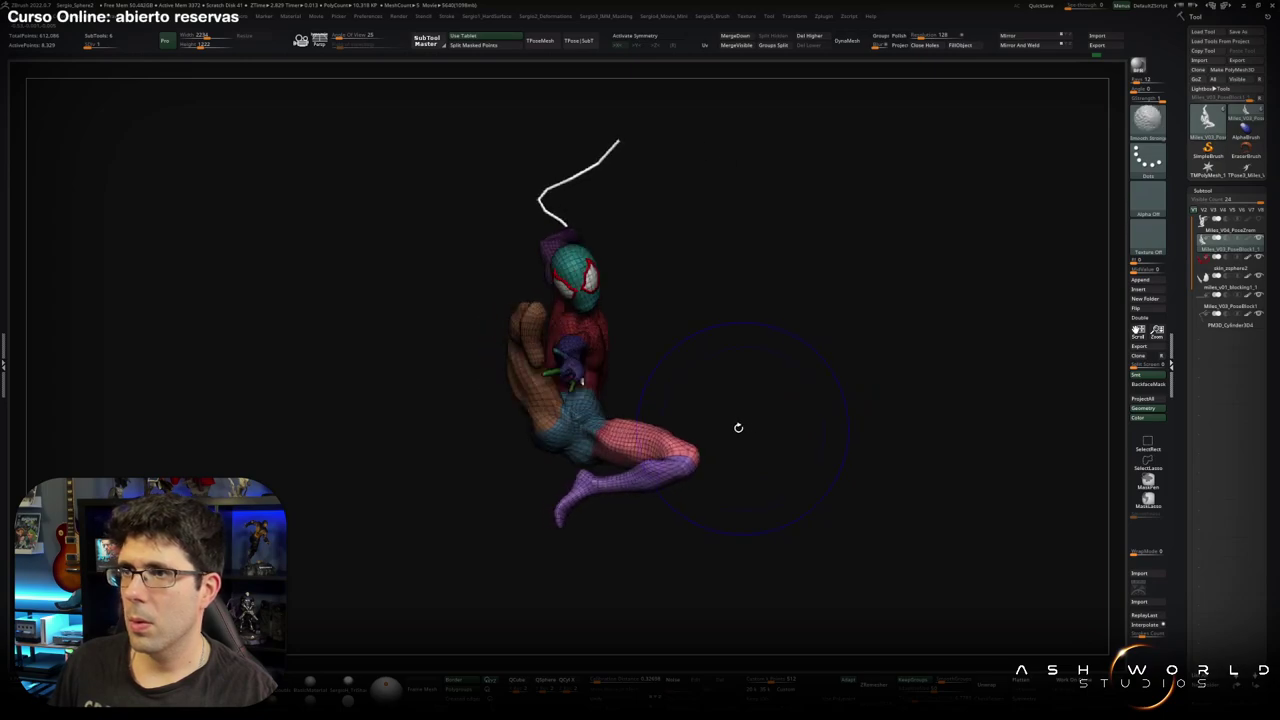
pyautogui.moveTo(674, 386)
pyautogui.mouseDown(button='right')
pyautogui.moveTo(608, 384)
pyautogui.moveTo(655, 464)
pyautogui.moveTo(628, 448)
pyautogui.moveTo(585, 470)
pyautogui.moveTo(640, 420)
pyautogui.mouseUp(button='right')
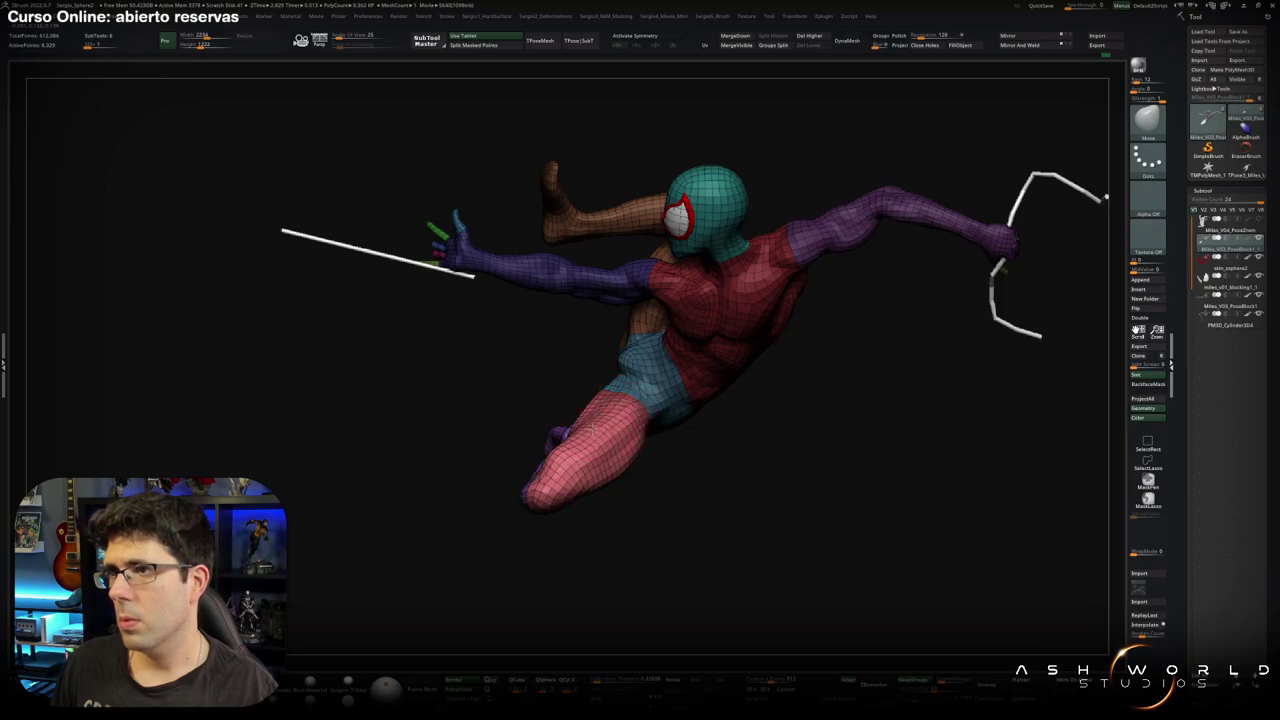
# Orbit to a side view and mask the lower leg.
pyautogui.moveTo(623, 457)
pyautogui.mouseDown(button='right')
pyautogui.moveTo(651, 443)
pyautogui.moveTo(622, 454)
pyautogui.mouseUp(button='right')
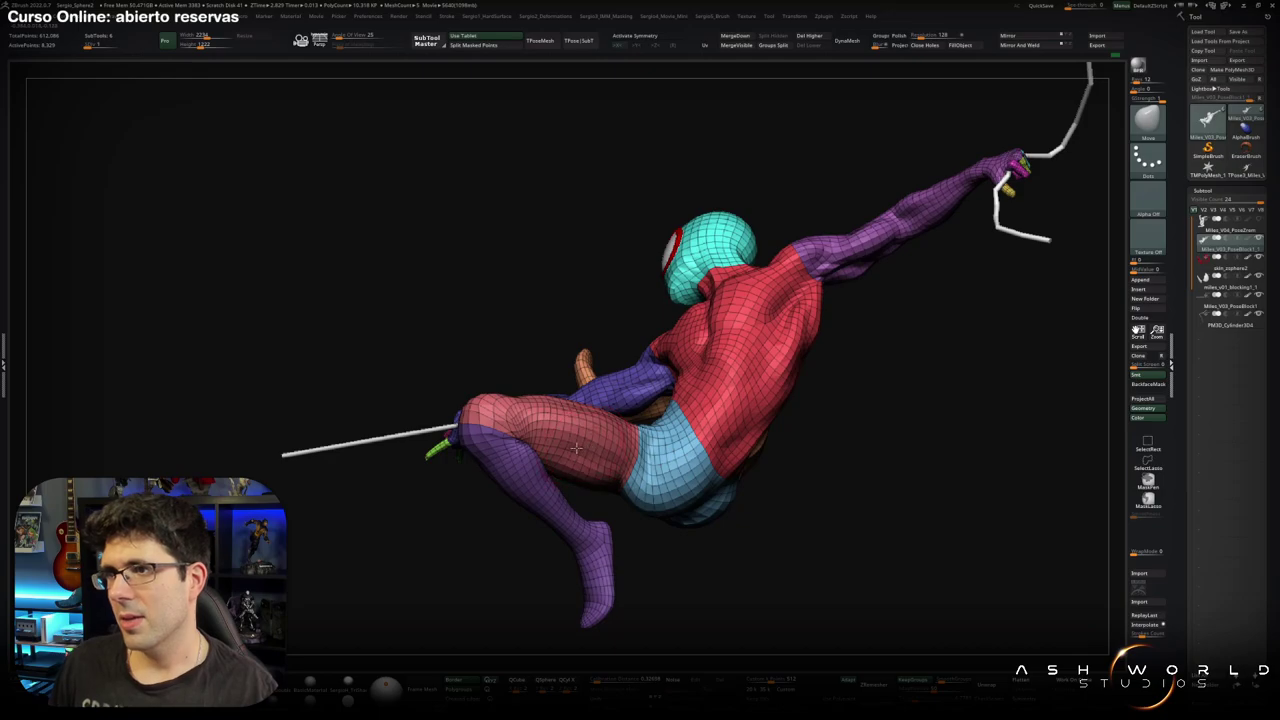
pyautogui.moveTo(576, 449); pyautogui.dragTo(562, 454, button='right')
pyautogui.moveTo(652, 492); pyautogui.dragTo(646, 491, button='right')
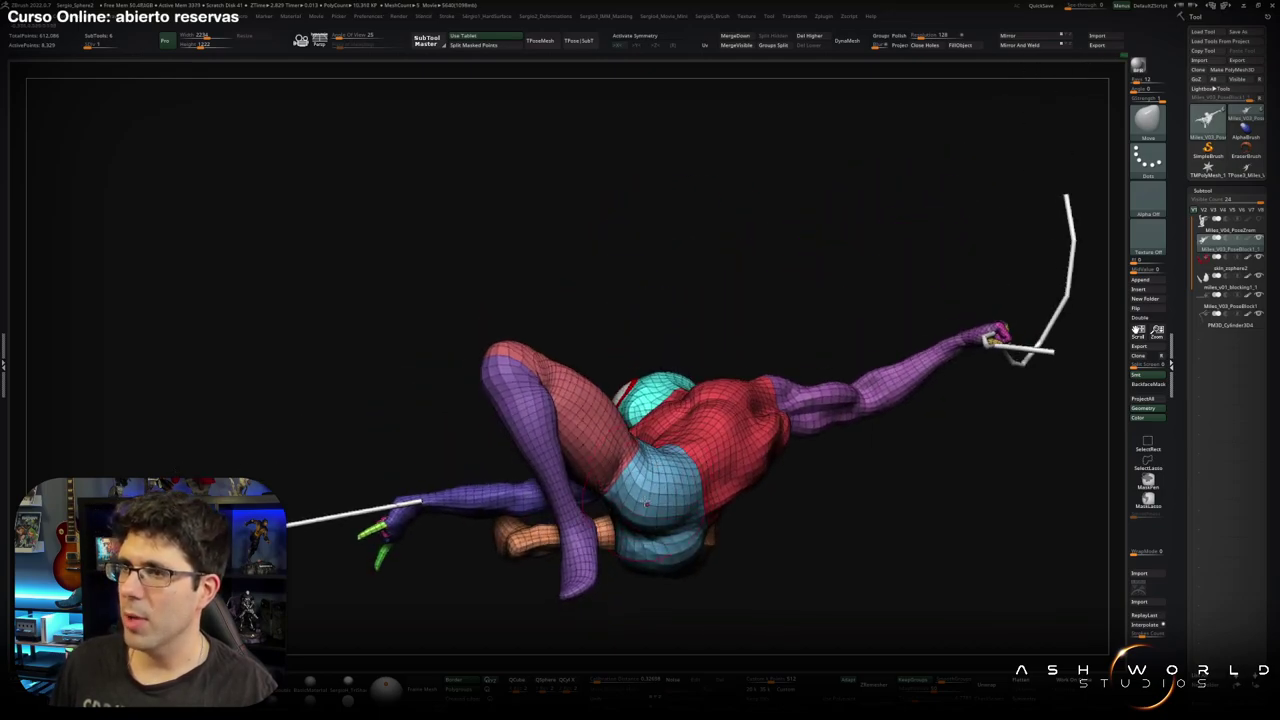
pyautogui.moveTo(646, 504); pyautogui.dragTo(576, 456, button='right')
pyautogui.press('w')
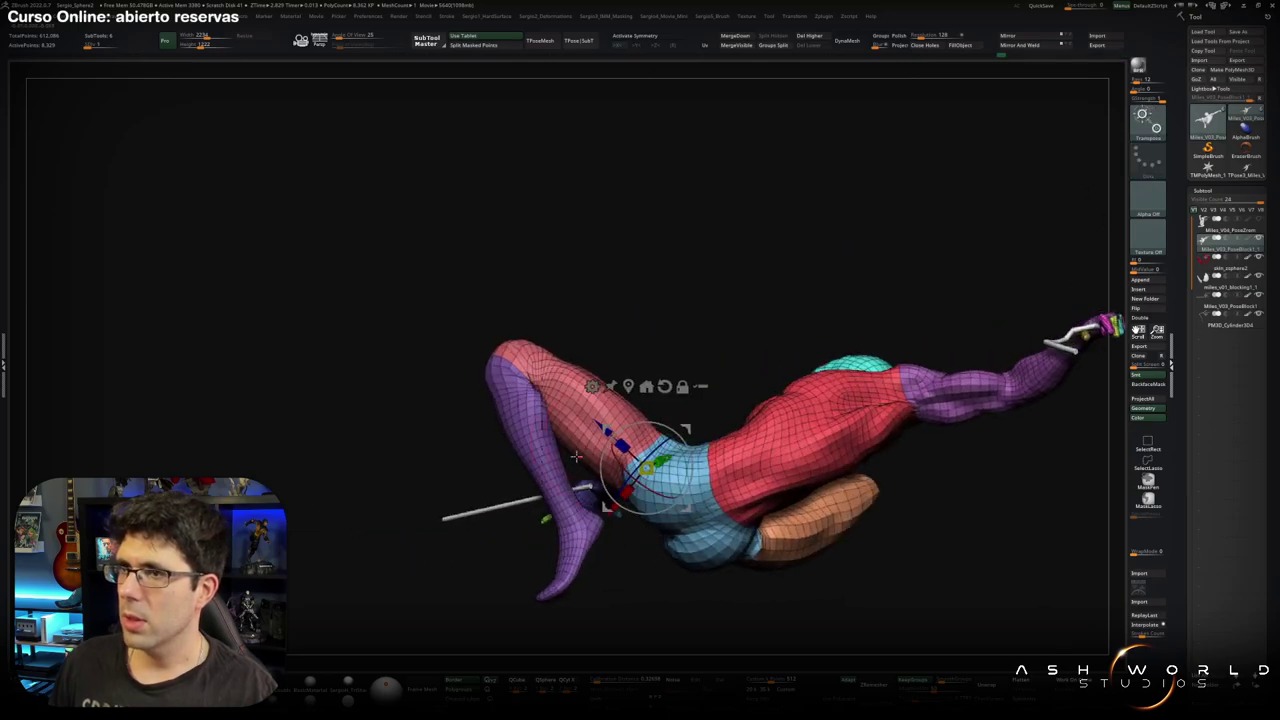
pyautogui.keyDown('ctrl'); pyautogui.click(576, 456); pyautogui.keyUp('ctrl')
pyautogui.press('q')
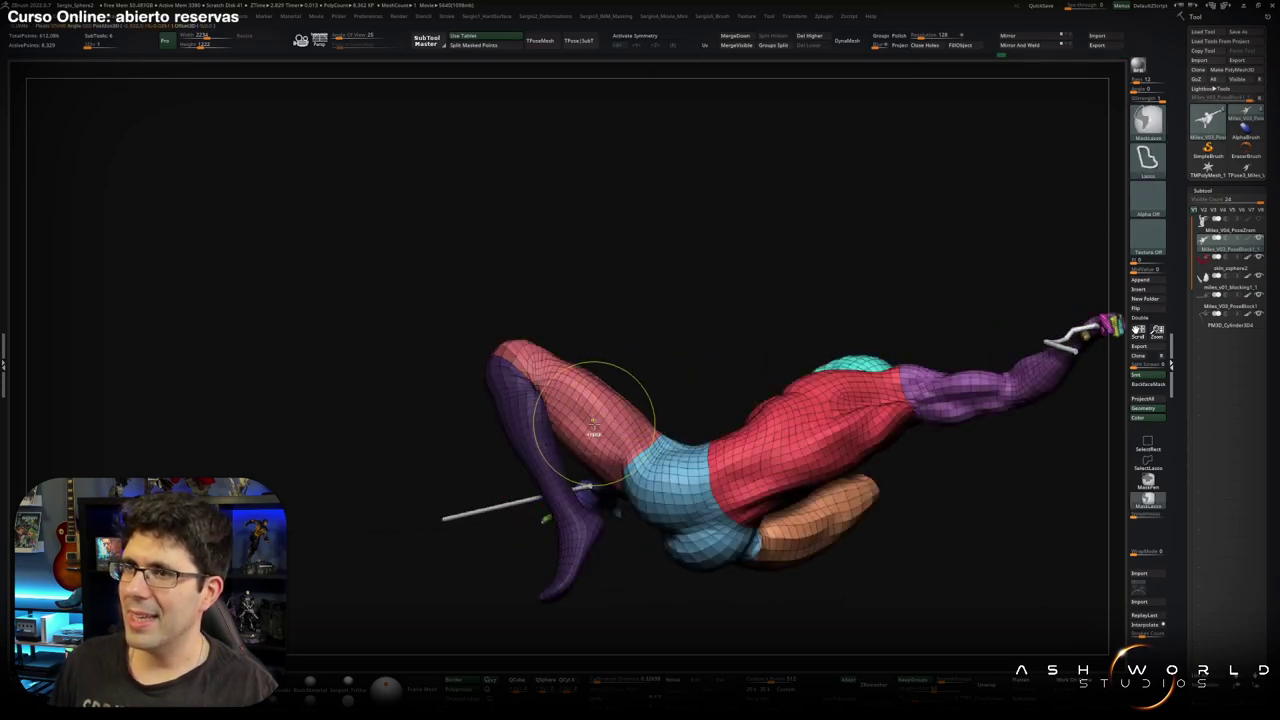
# Review the pose from several angles and switch off Polyframe for plain grey shading.
pyautogui.moveTo(593, 427); pyautogui.dragTo(606, 465, button='right')
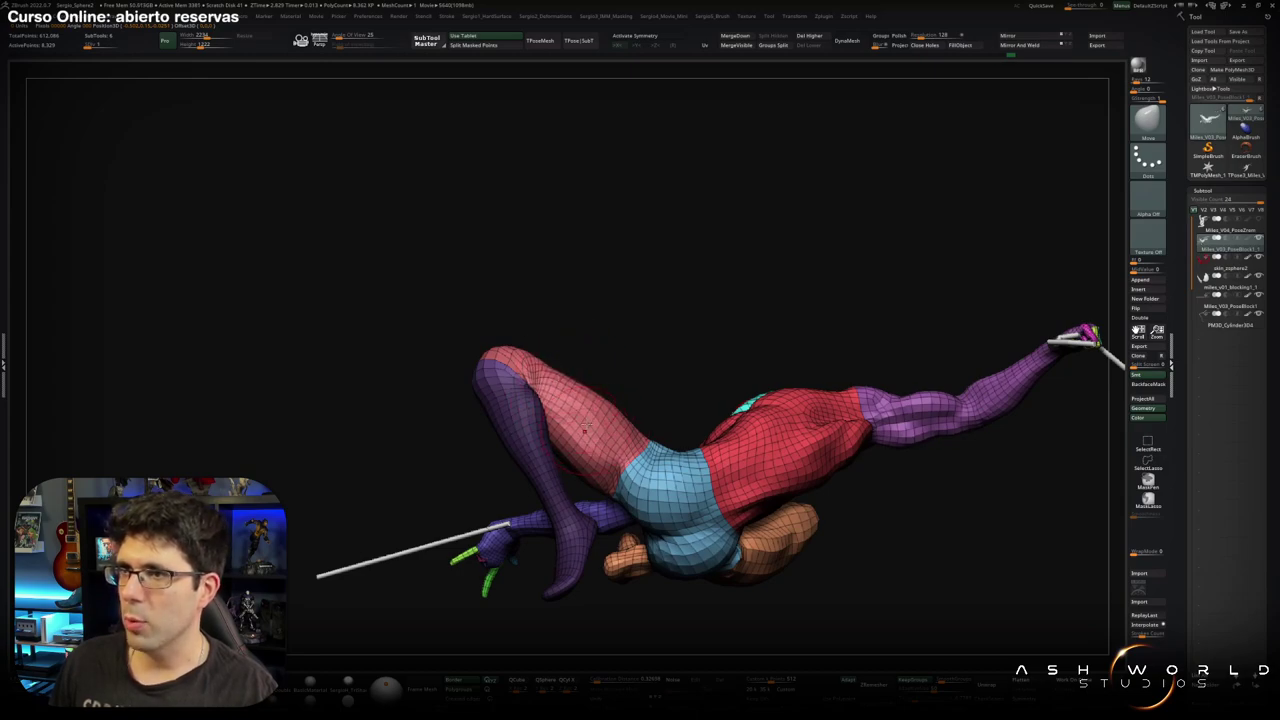
pyautogui.moveTo(586, 426)
pyautogui.mouseDown(button='right')
pyautogui.moveTo(640, 426)
pyautogui.moveTo(604, 425)
pyautogui.mouseUp(button='right')
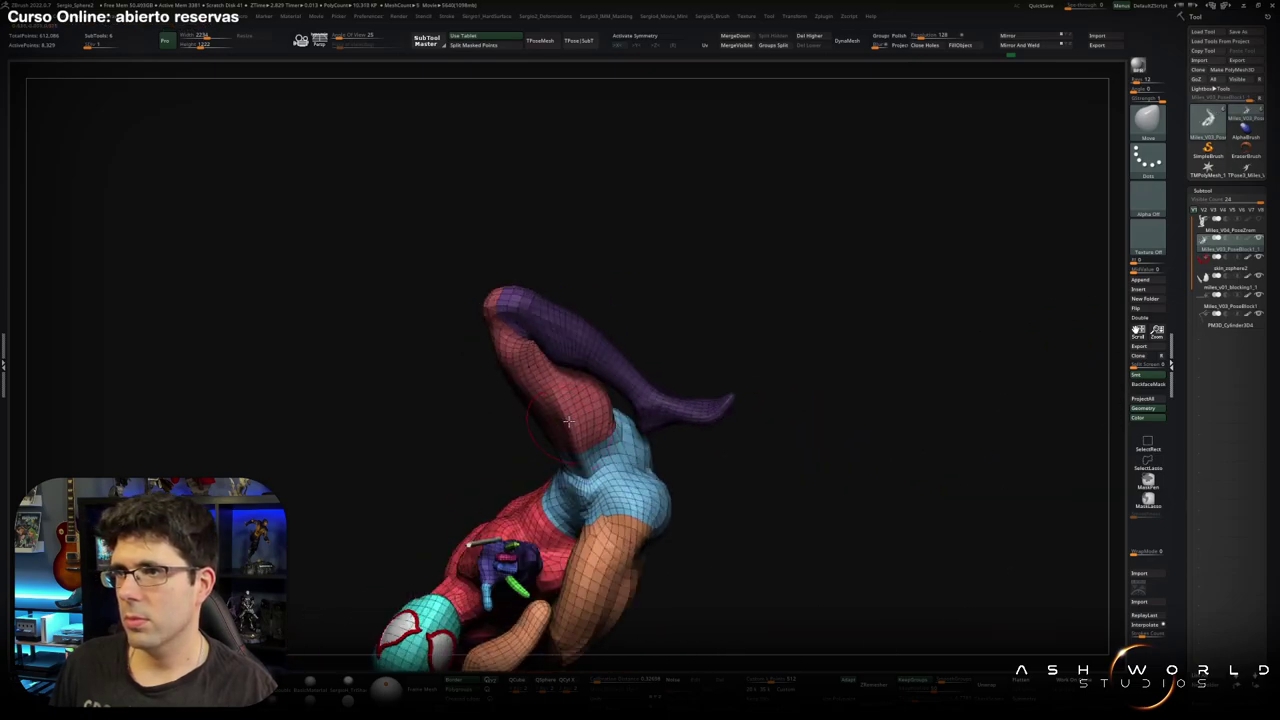
pyautogui.moveTo(575, 452)
pyautogui.mouseDown(button='right')
pyautogui.moveTo(614, 441)
pyautogui.moveTo(583, 432)
pyautogui.mouseUp(button='right')
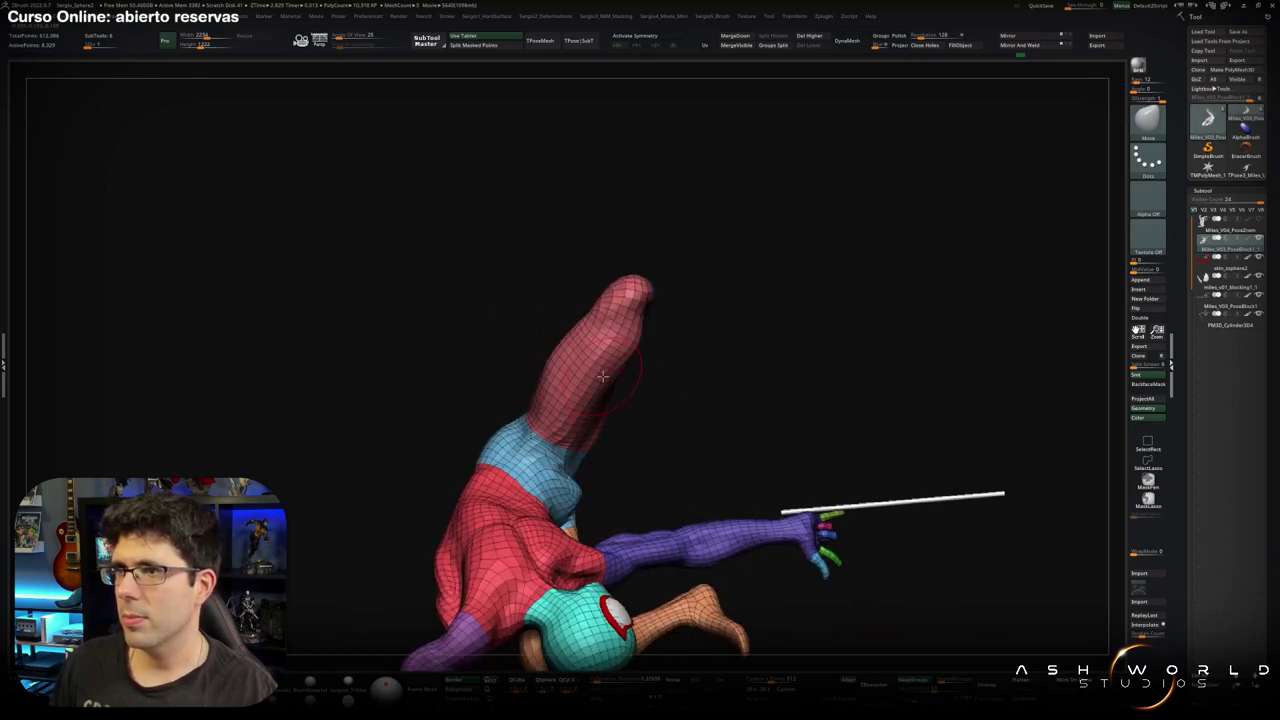
pyautogui.moveTo(573, 427); pyautogui.dragTo(528, 397, button='right')
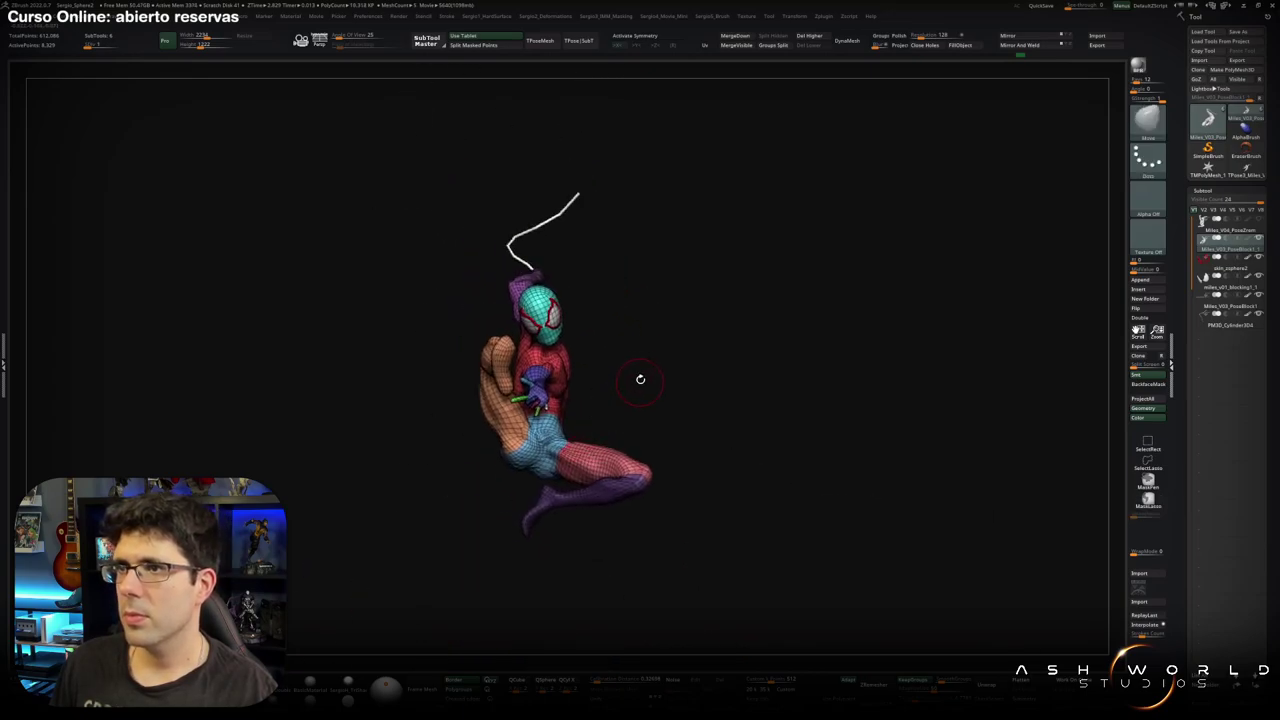
pyautogui.moveTo(640, 377)
pyautogui.mouseDown(button='right')
pyautogui.moveTo(683, 417)
pyautogui.moveTo(640, 420)
pyautogui.moveTo(600, 400)
pyautogui.moveTo(610, 430)
pyautogui.mouseUp(button='right')
pyautogui.hotkey('shift', 'f')
pyautogui.moveTo(545, 540); pyautogui.dragTo(593, 488, button='right')
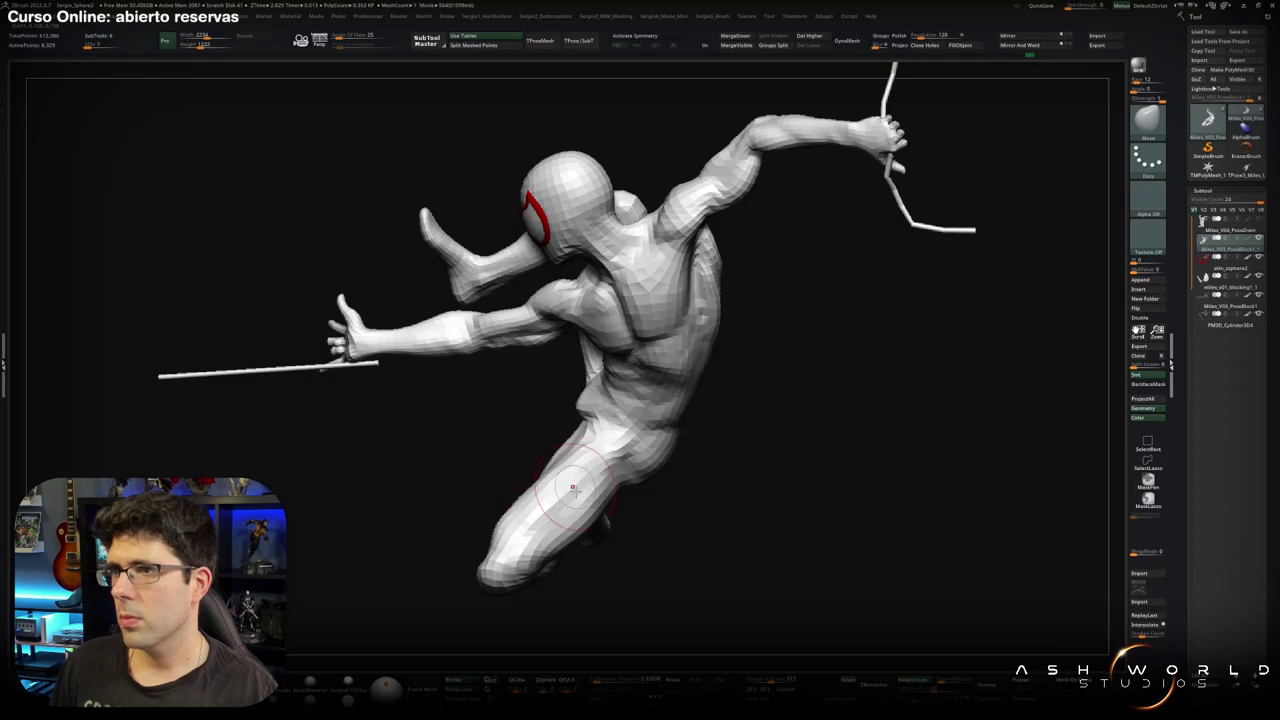
pyautogui.moveTo(573, 487)
pyautogui.mouseDown(button='right')
pyautogui.moveTo(541, 487)
pyautogui.moveTo(570, 500)
pyautogui.moveTo(580, 489)
pyautogui.moveTo(580, 540)
pyautogui.moveTo(597, 537)
pyautogui.moveTo(542, 533)
pyautogui.moveTo(558, 542)
pyautogui.mouseUp(button='right')
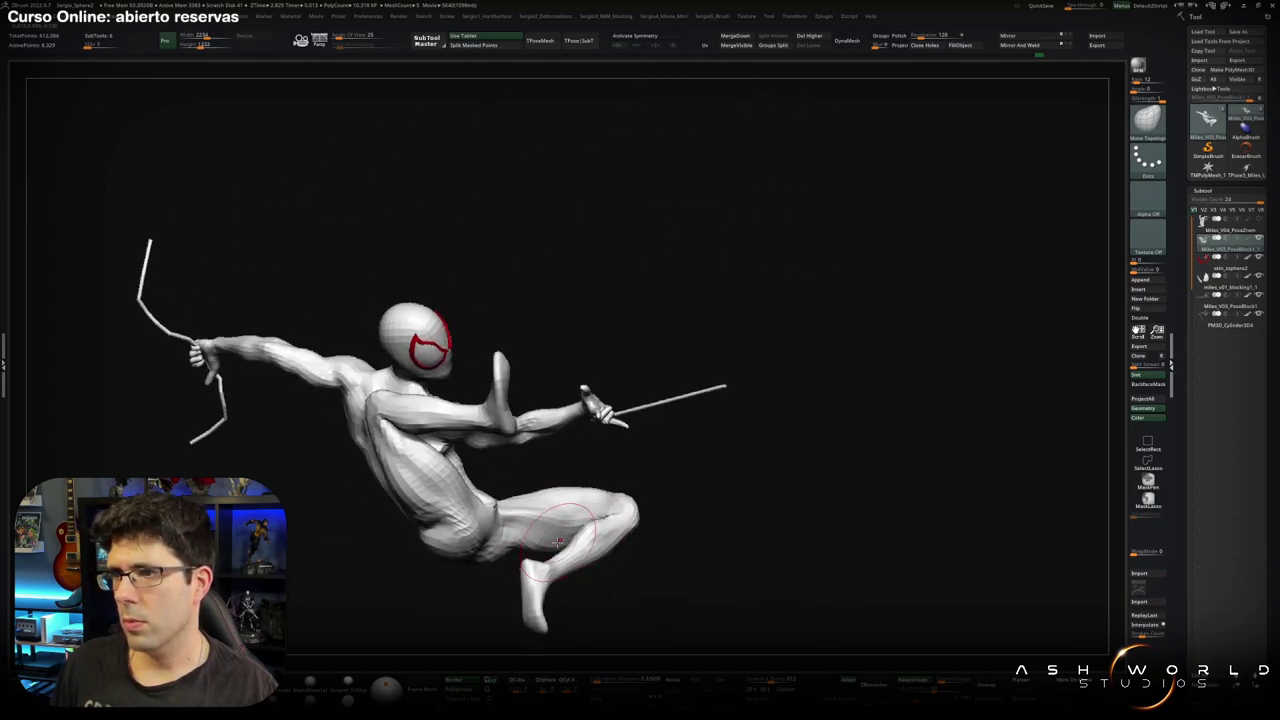
pyautogui.moveTo(760, 497); pyautogui.dragTo(470, 497)
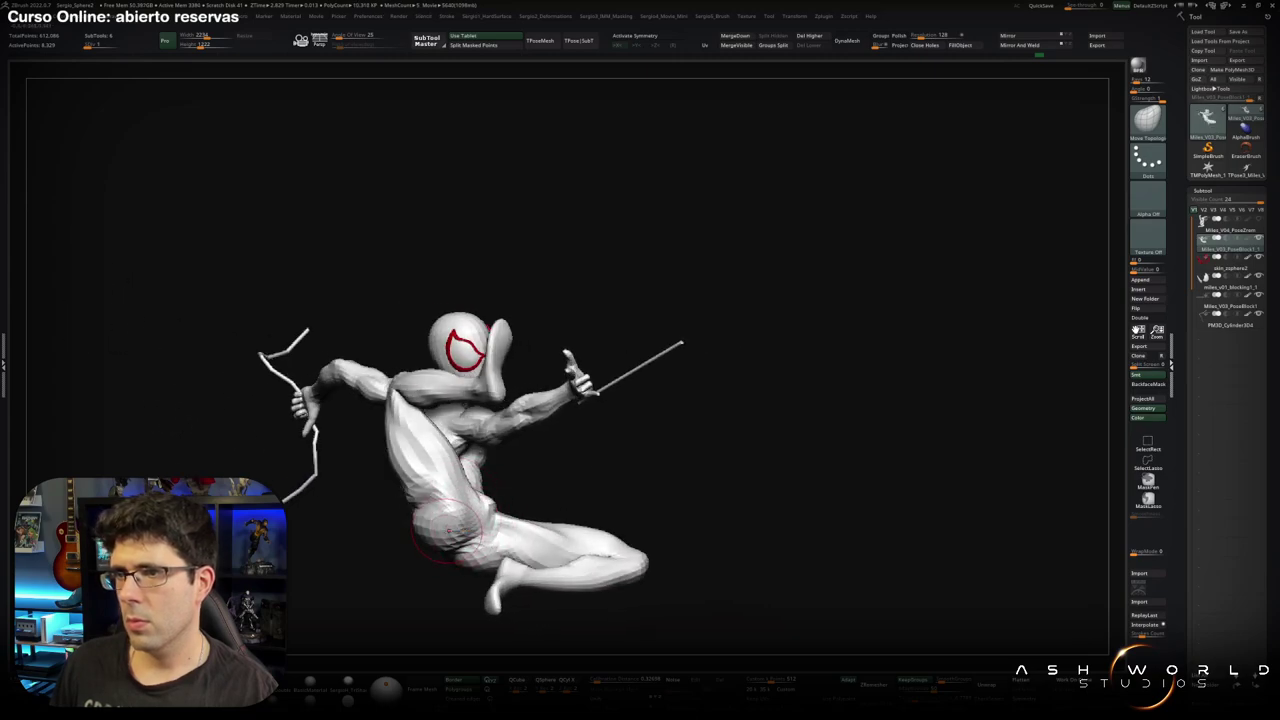
pyautogui.scroll(-3, 447, 530)
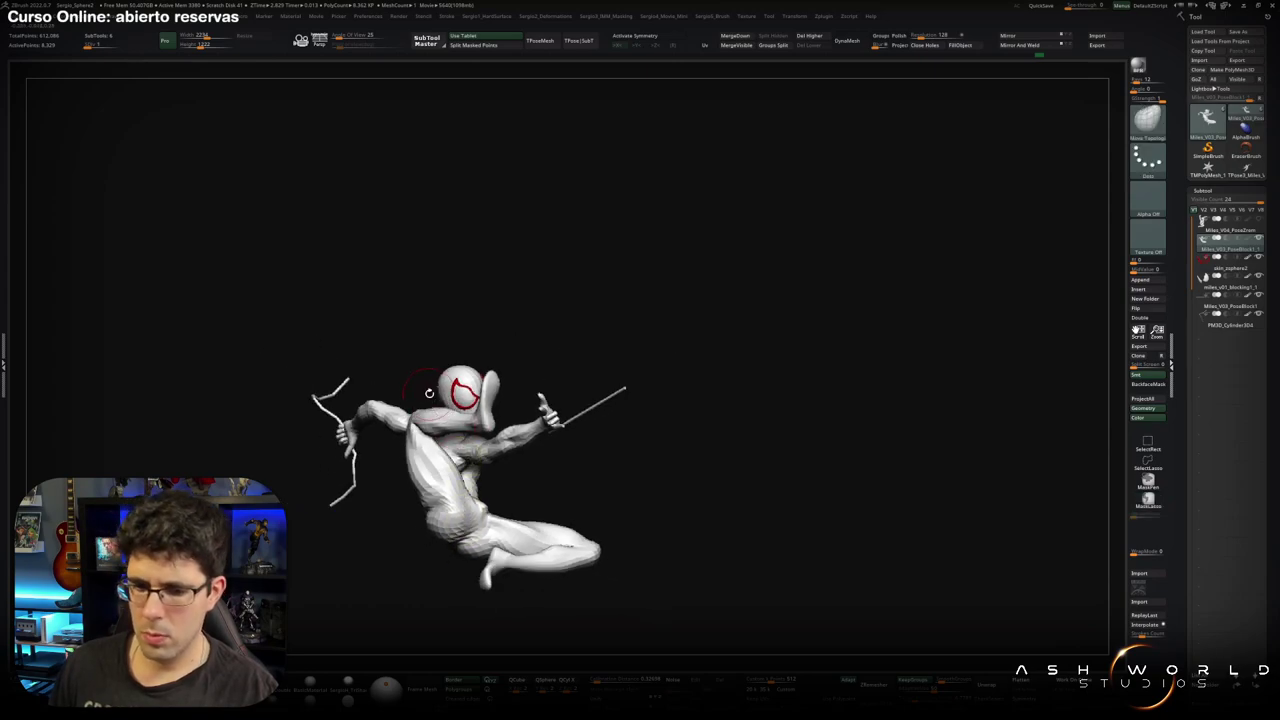
pyautogui.moveTo(466, 447)
pyautogui.mouseDown(button='right')
pyautogui.moveTo(487, 470)
pyautogui.moveTo(515, 424)
pyautogui.mouseUp(button='right')
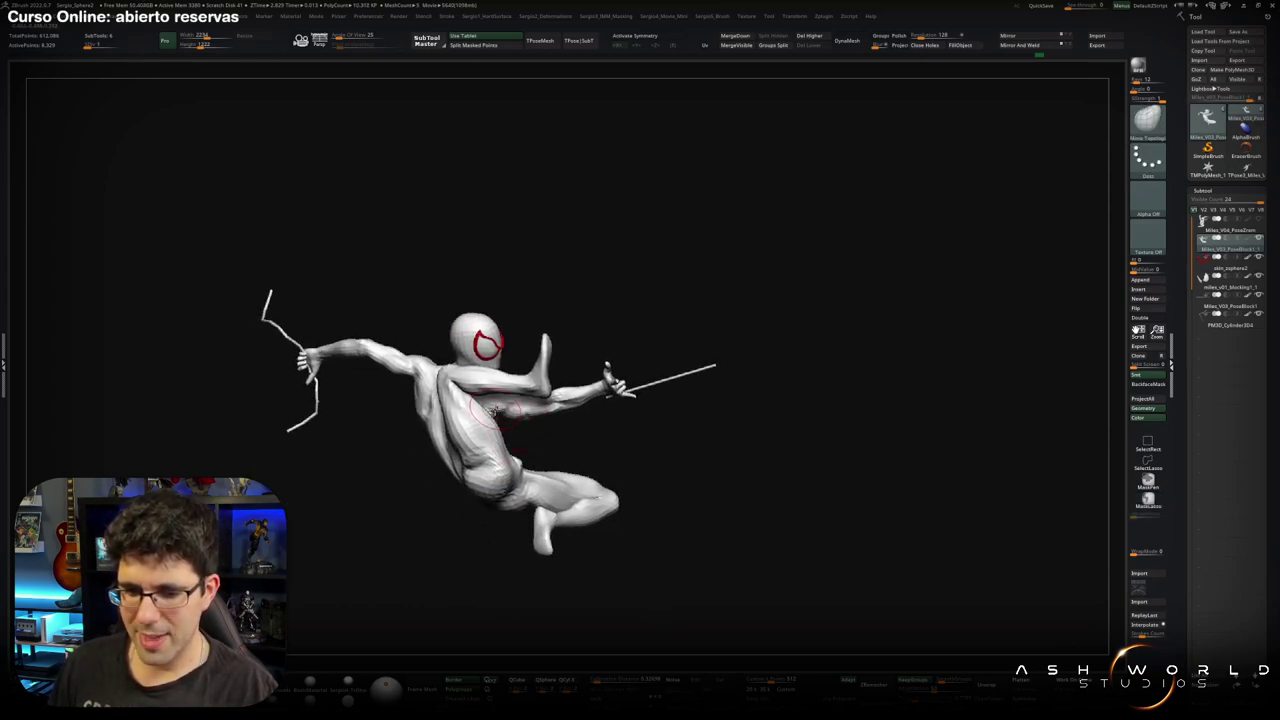
pyautogui.moveTo(500, 400)
pyautogui.mouseDown(button='right')
pyautogui.moveTo(574, 428)
pyautogui.moveTo(566, 501)
pyautogui.mouseUp(button='right')
pyautogui.scroll(3, 540, 420)
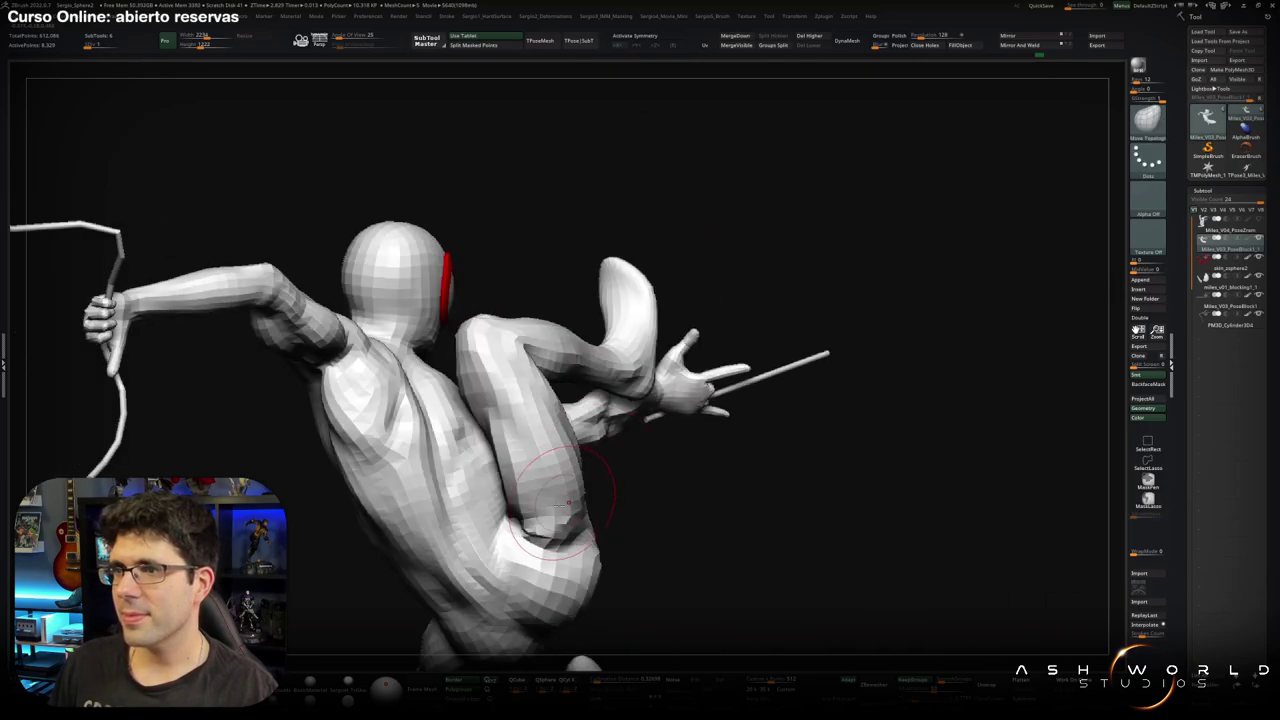
pyautogui.press('d')
pyautogui.scroll(-3, 555, 505)
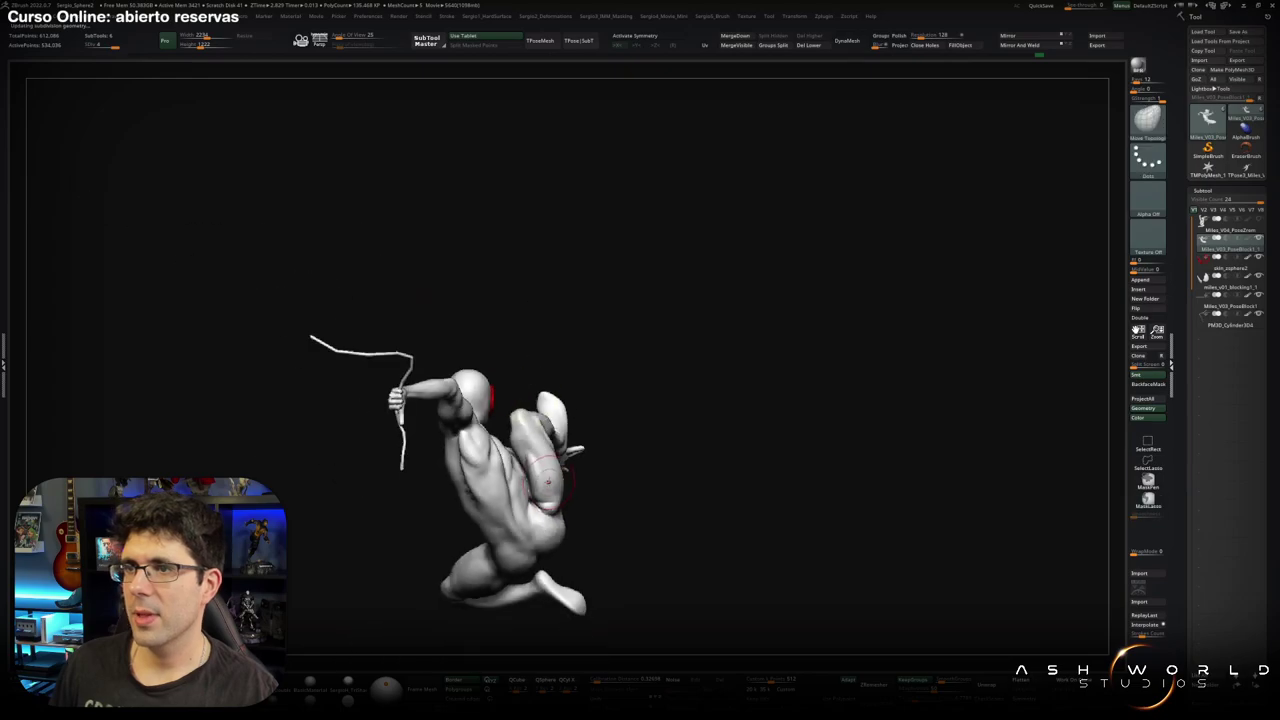
pyautogui.moveTo(555, 505); pyautogui.dragTo(560, 530, button='right')
pyautogui.scroll(3, 560, 530)
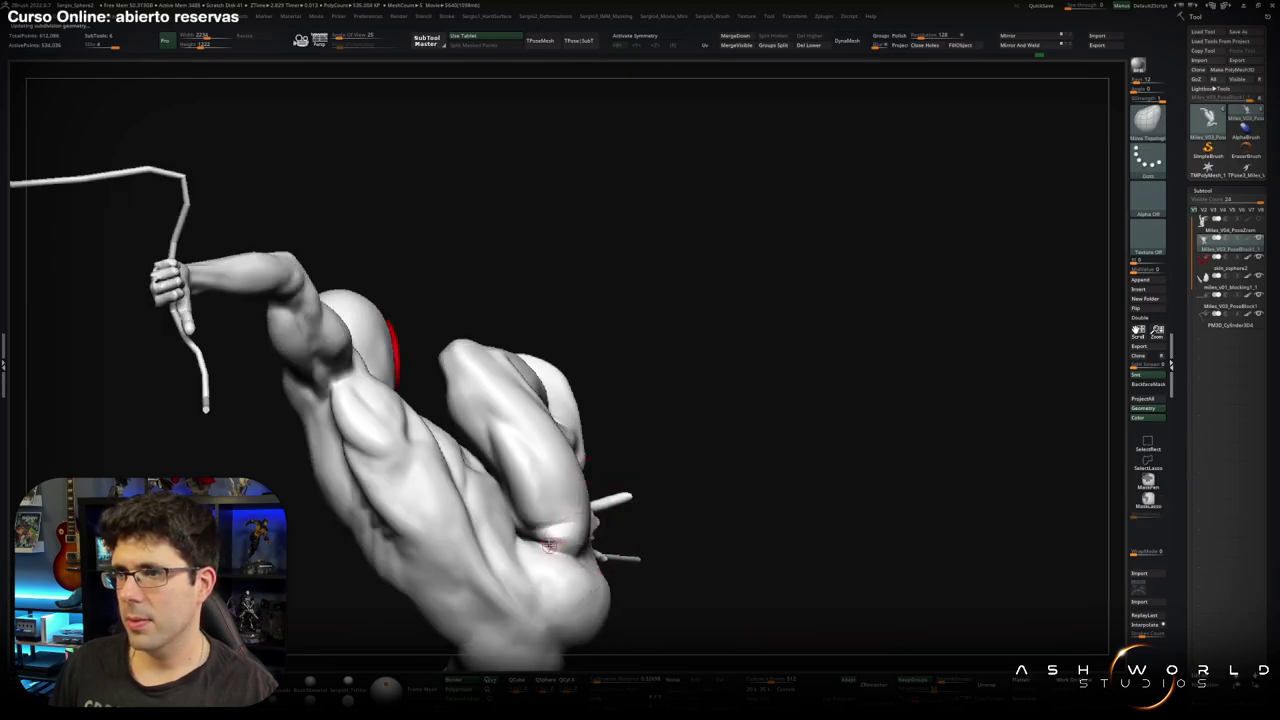
pyautogui.moveTo(538, 538)
pyautogui.mouseDown(button='right')
pyautogui.moveTo(591, 463)
pyautogui.moveTo(711, 446)
pyautogui.moveTo(586, 469)
pyautogui.moveTo(533, 573)
pyautogui.moveTo(540, 492)
pyautogui.mouseUp(button='right')
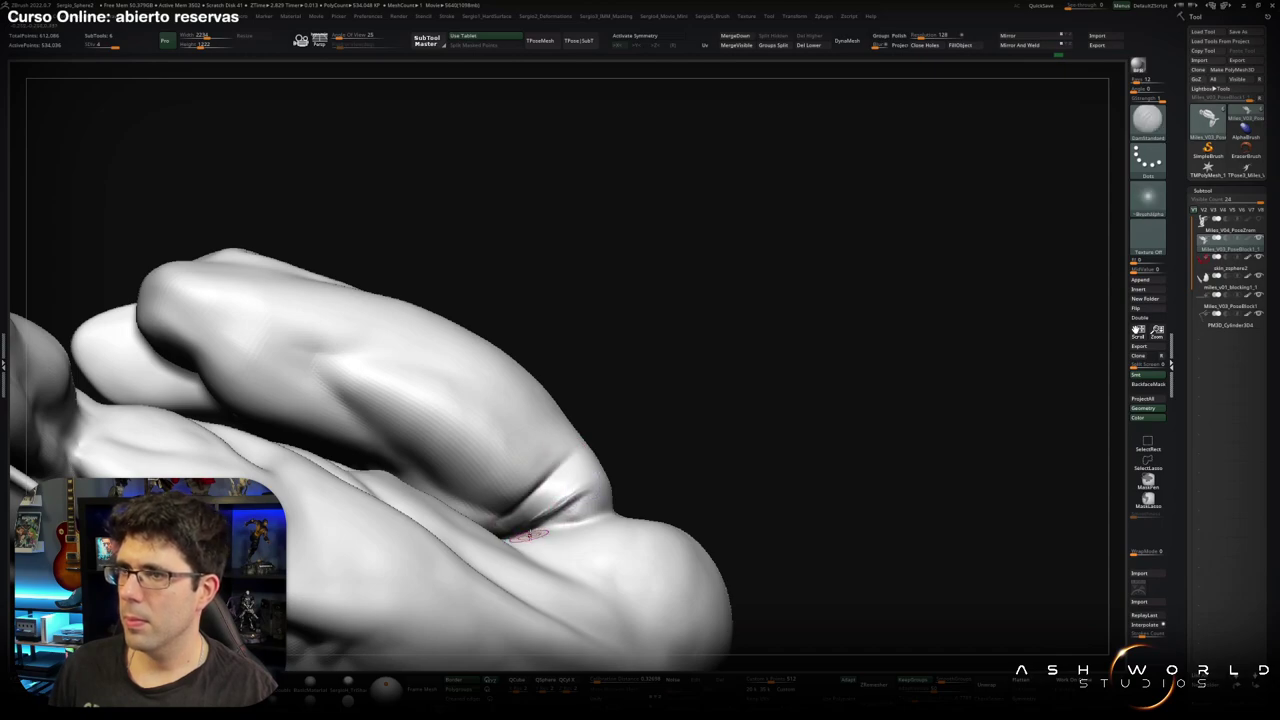
pyautogui.moveTo(527, 535)
pyautogui.mouseDown(button='right')
pyautogui.moveTo(569, 431)
pyautogui.moveTo(549, 538)
pyautogui.moveTo(554, 510)
pyautogui.mouseUp(button='right')
# Select the orange arm subtool with Polyframe shown, then hide Polyframe again.
pyautogui.hotkey('shift', 'f')
pyautogui.press('w')
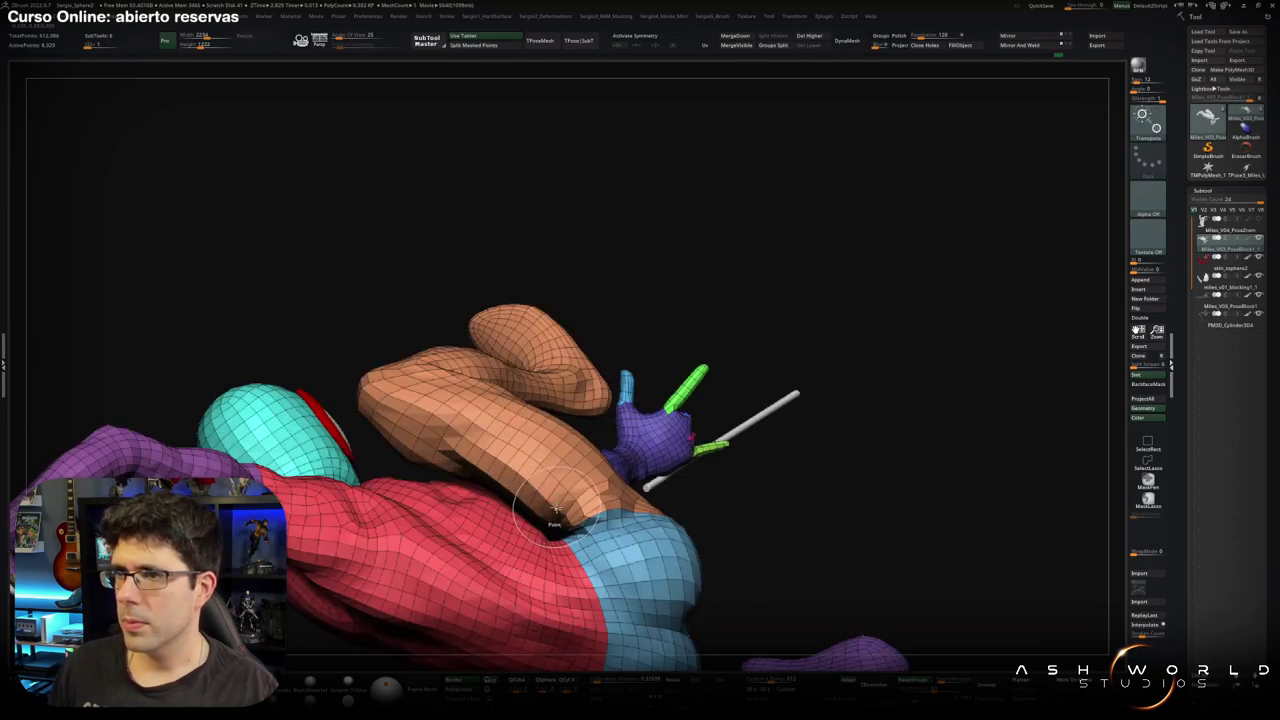
pyautogui.click(557, 488)
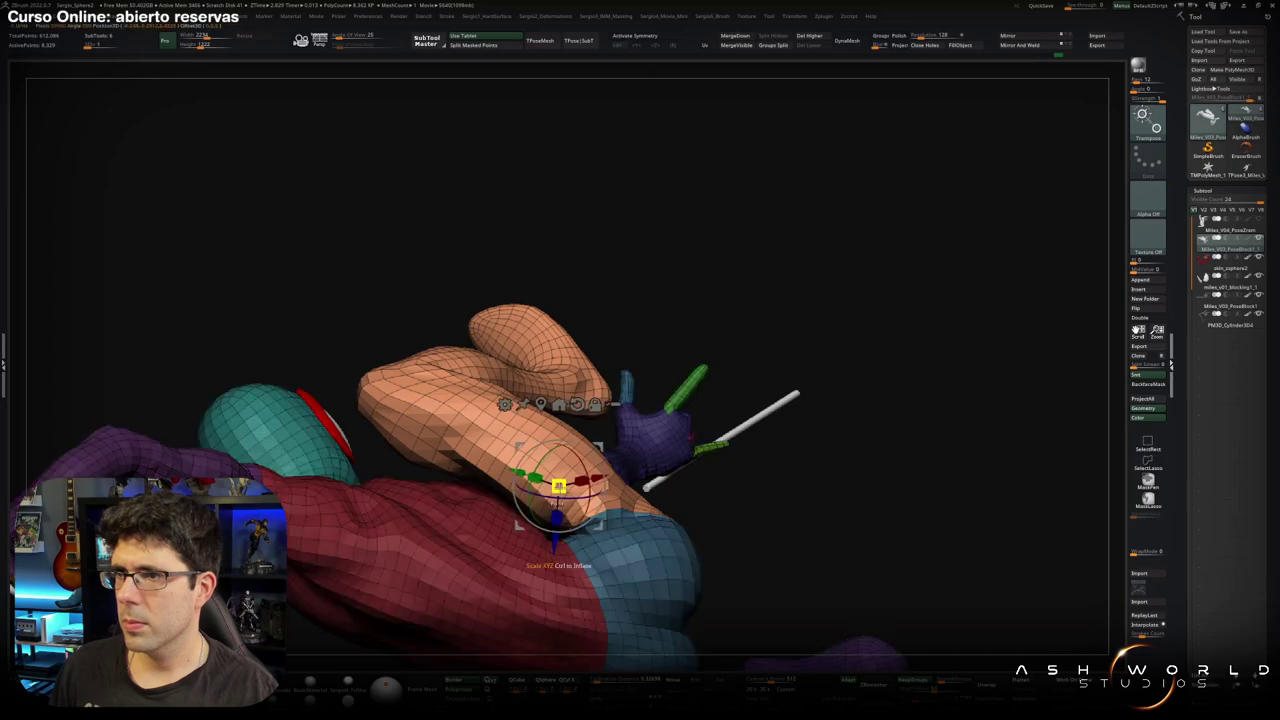
pyautogui.press('q')
pyautogui.moveTo(565, 518)
pyautogui.mouseDown(button='right')
pyautogui.moveTo(550, 535)
pyautogui.moveTo(511, 498)
pyautogui.moveTo(562, 548)
pyautogui.mouseUp(button='right')
pyautogui.hotkey('shift', 'f')
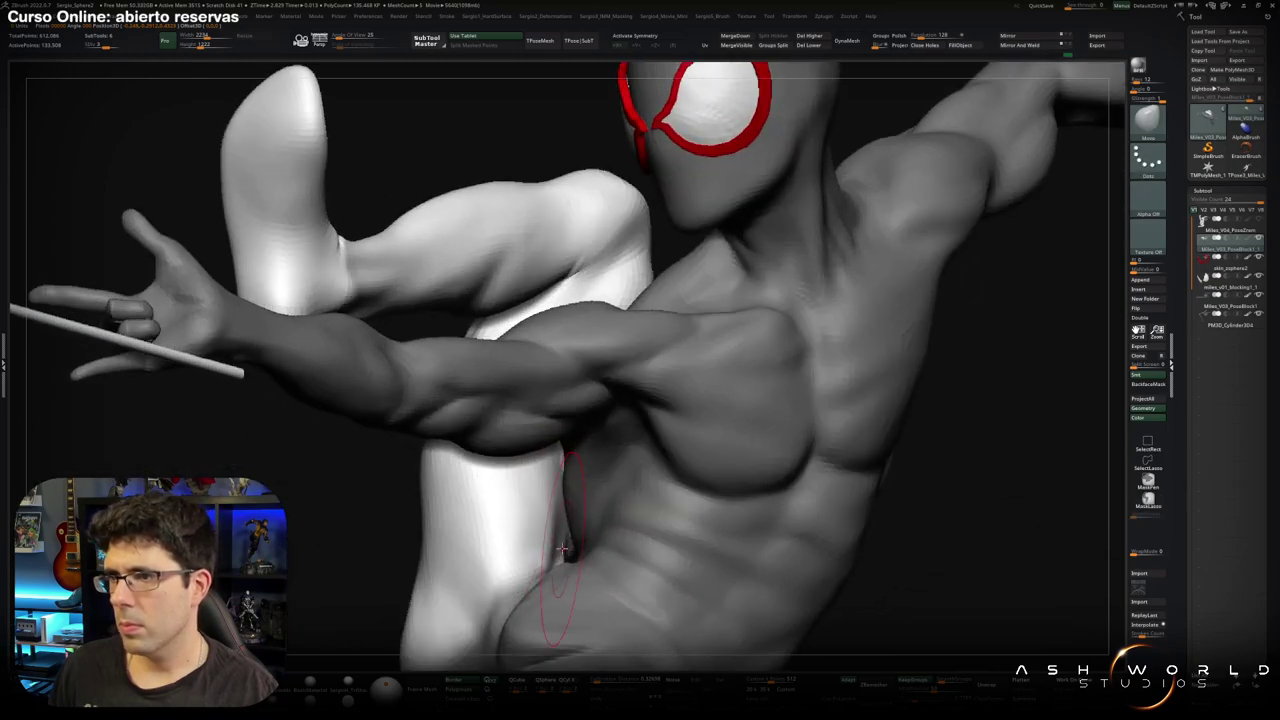
# Clear the mask from the leg and review the raised leg from several angles.
pyautogui.moveTo(441, 565)
pyautogui.mouseDown(button='right')
pyautogui.moveTo(580, 553)
pyautogui.moveTo(596, 542)
pyautogui.moveTo(586, 519)
pyautogui.mouseUp(button='right')
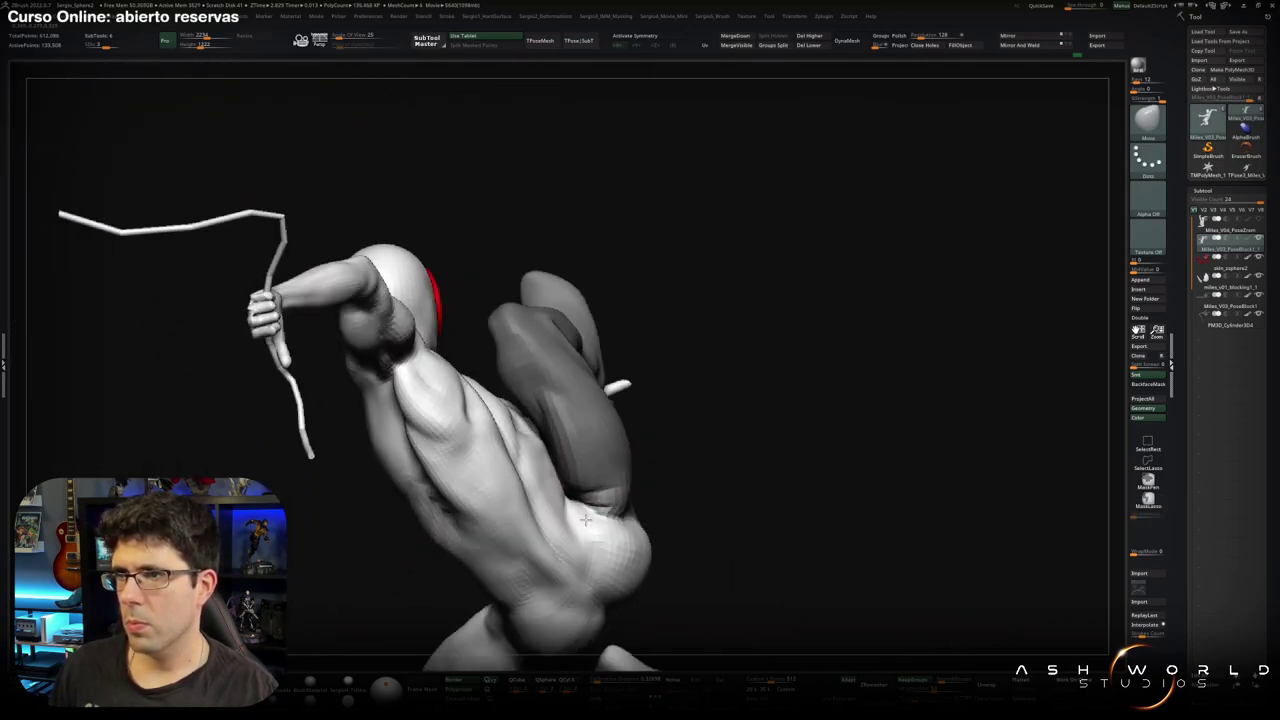
pyautogui.keyDown('ctrl'); pyautogui.moveTo(655, 456); pyautogui.dragTo(633, 460); pyautogui.keyUp('ctrl')
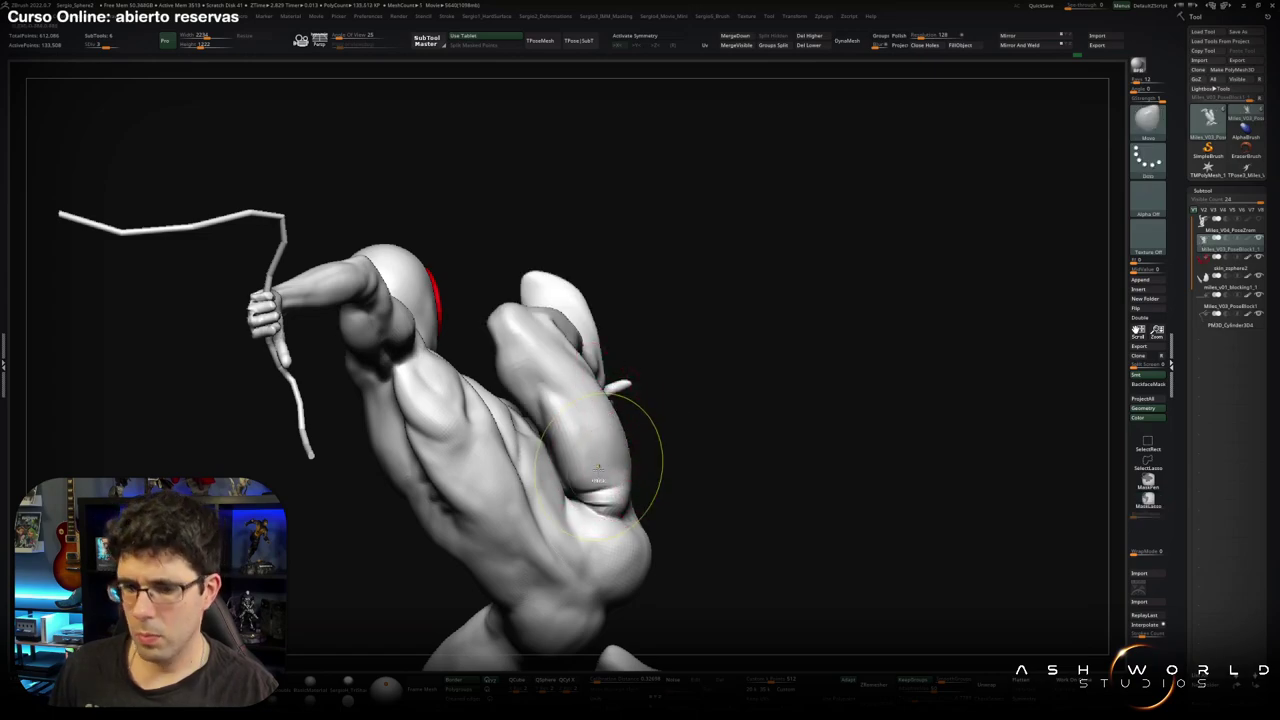
pyautogui.keyDown('alt'); pyautogui.moveTo(598, 467); pyautogui.dragTo(591, 428, button='right'); pyautogui.keyUp('alt')
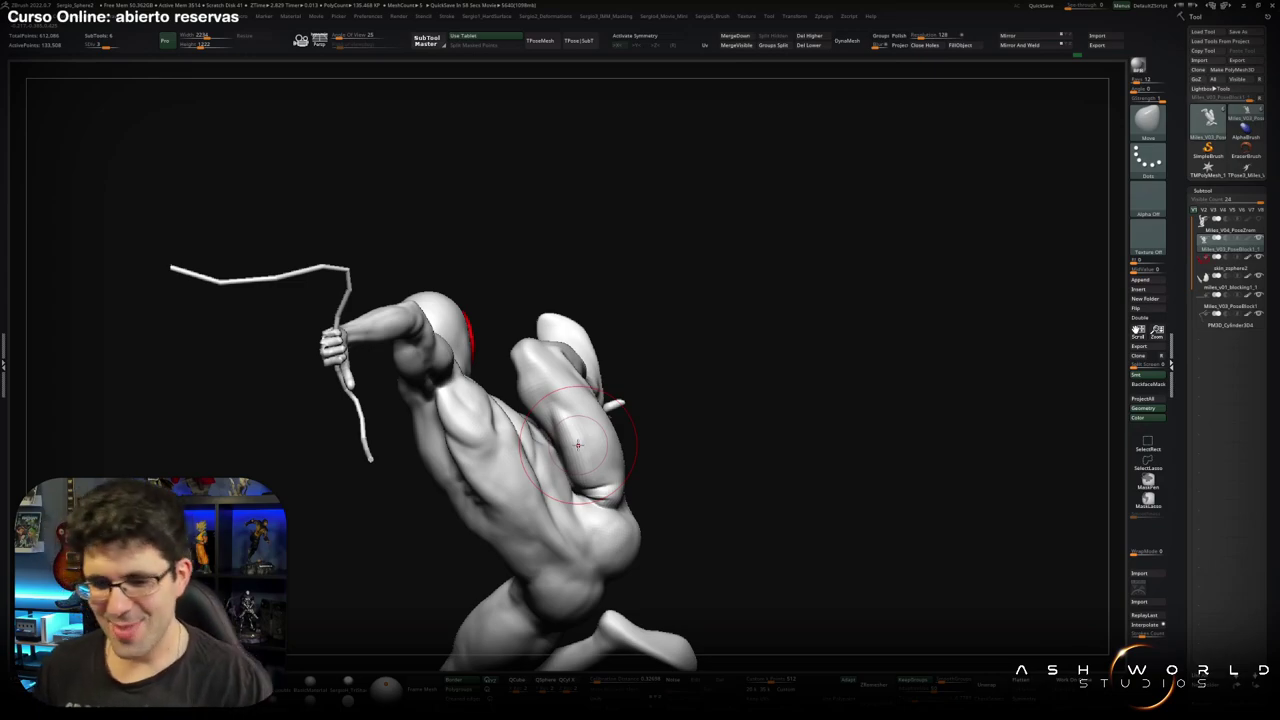
pyautogui.moveTo(676, 333); pyautogui.dragTo(629, 357)
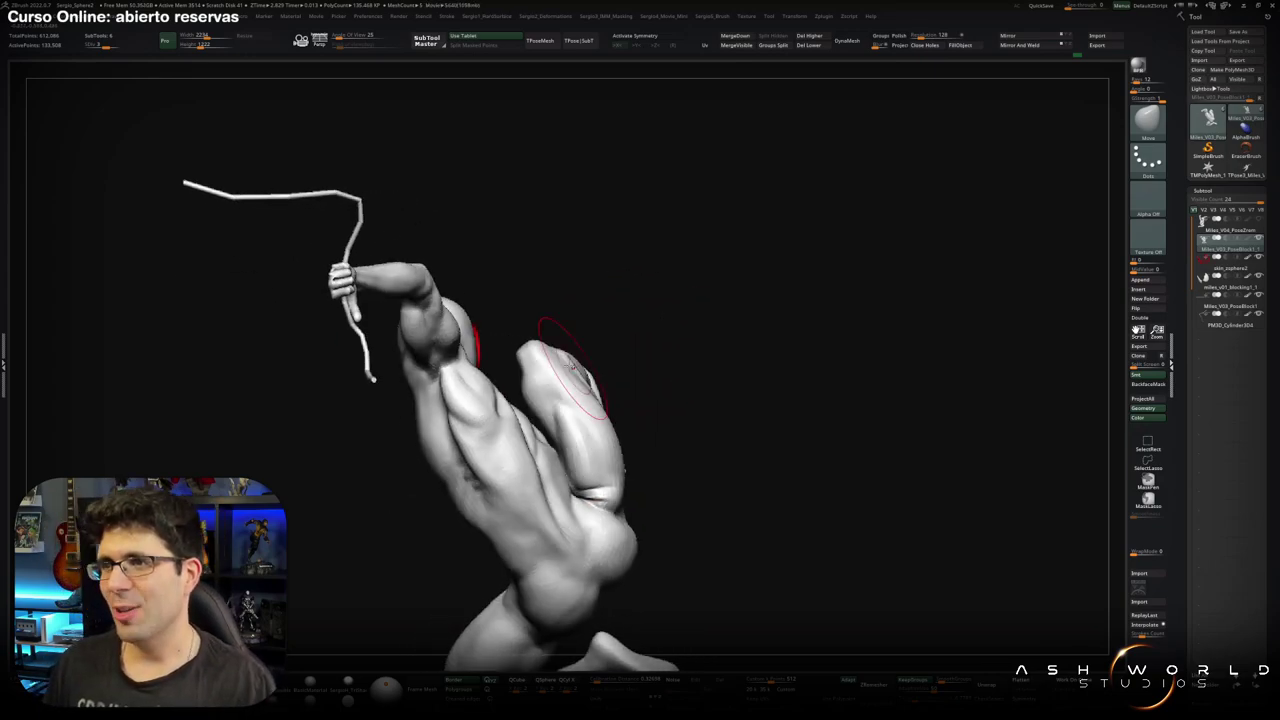
pyautogui.keyDown('alt'); pyautogui.moveTo(629, 357); pyautogui.dragTo(629, 300, button='right'); pyautogui.keyUp('alt')
pyautogui.moveTo(535, 415); pyautogui.dragTo(557, 386, button='right')
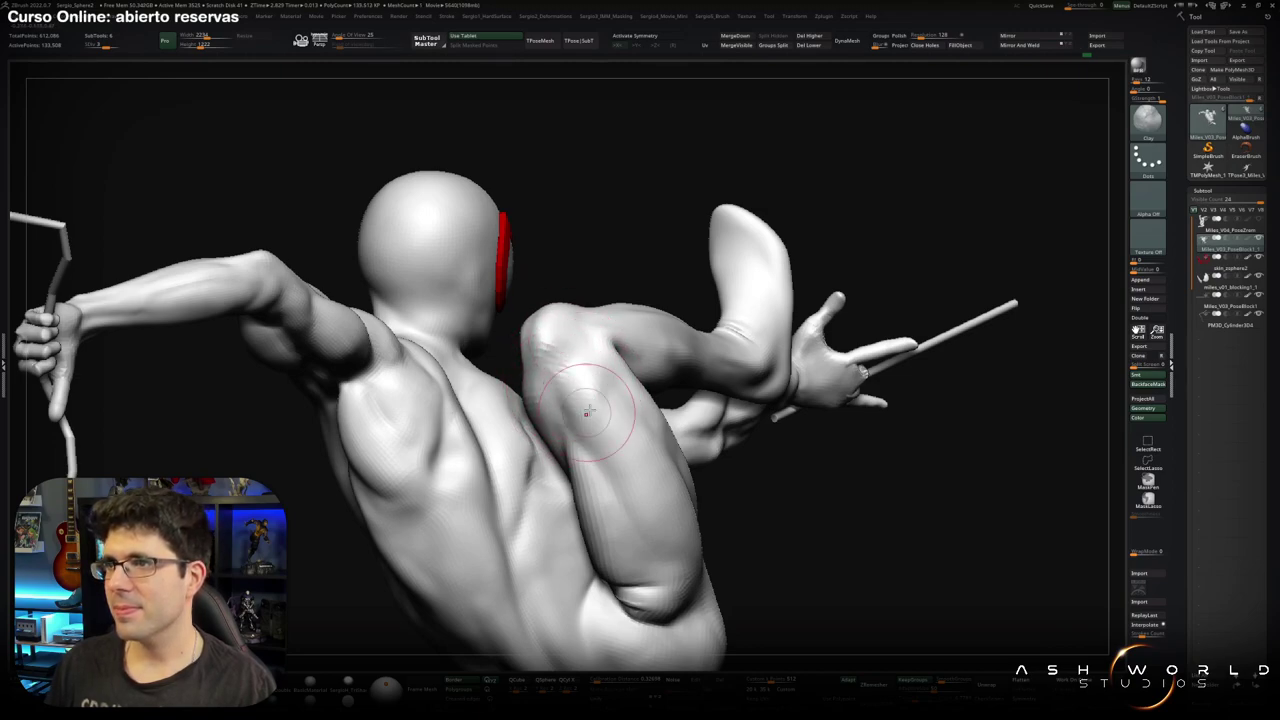
pyautogui.moveTo(585, 390); pyautogui.dragTo(577, 424, button='right')
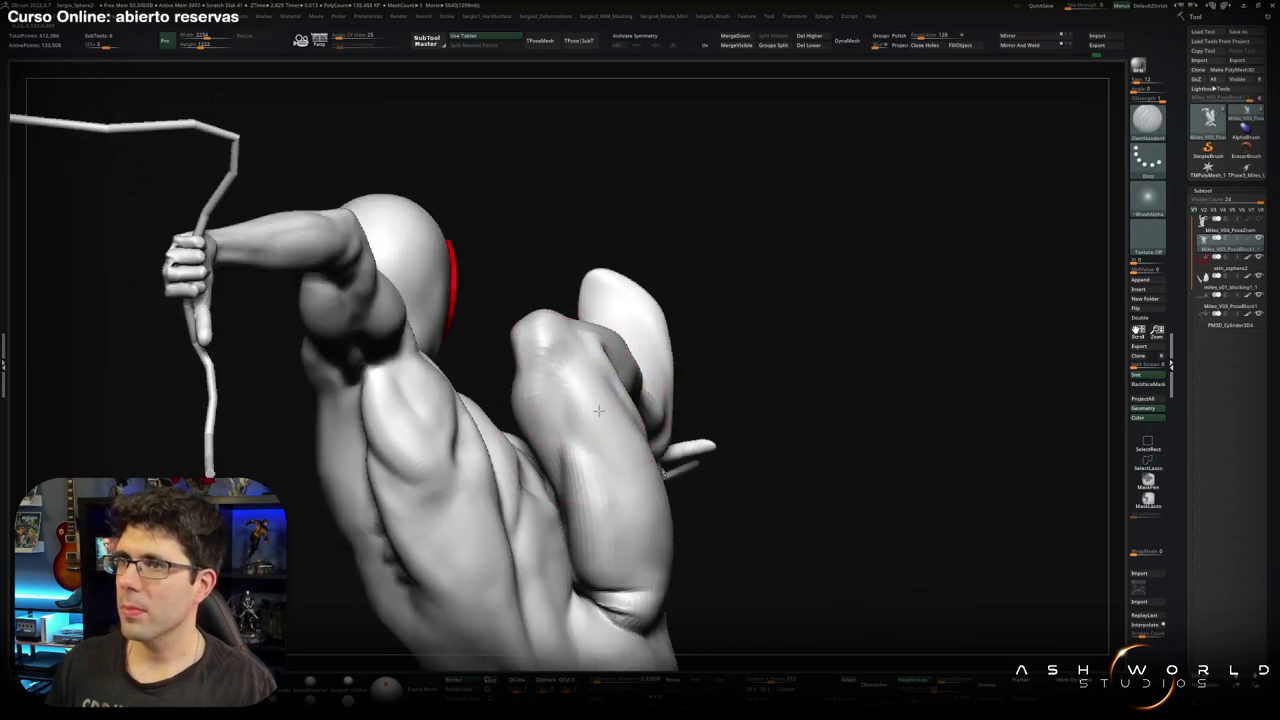
pyautogui.moveTo(598, 410)
pyautogui.mouseDown(button='right')
pyautogui.moveTo(571, 375)
pyautogui.moveTo(600, 390)
pyautogui.moveTo(575, 378)
pyautogui.mouseUp(button='right')
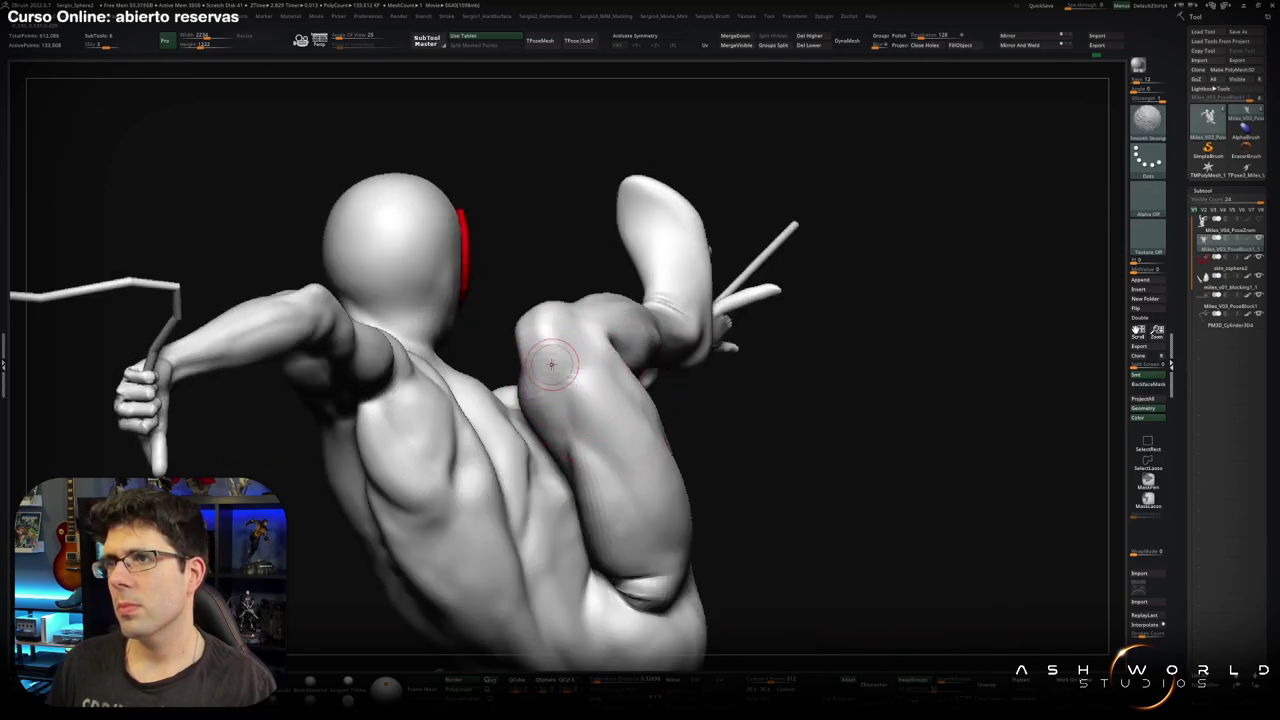
pyautogui.moveTo(551, 364); pyautogui.dragTo(548, 335, button='right')
pyautogui.moveTo(547, 393); pyautogui.dragTo(558, 313, button='right')
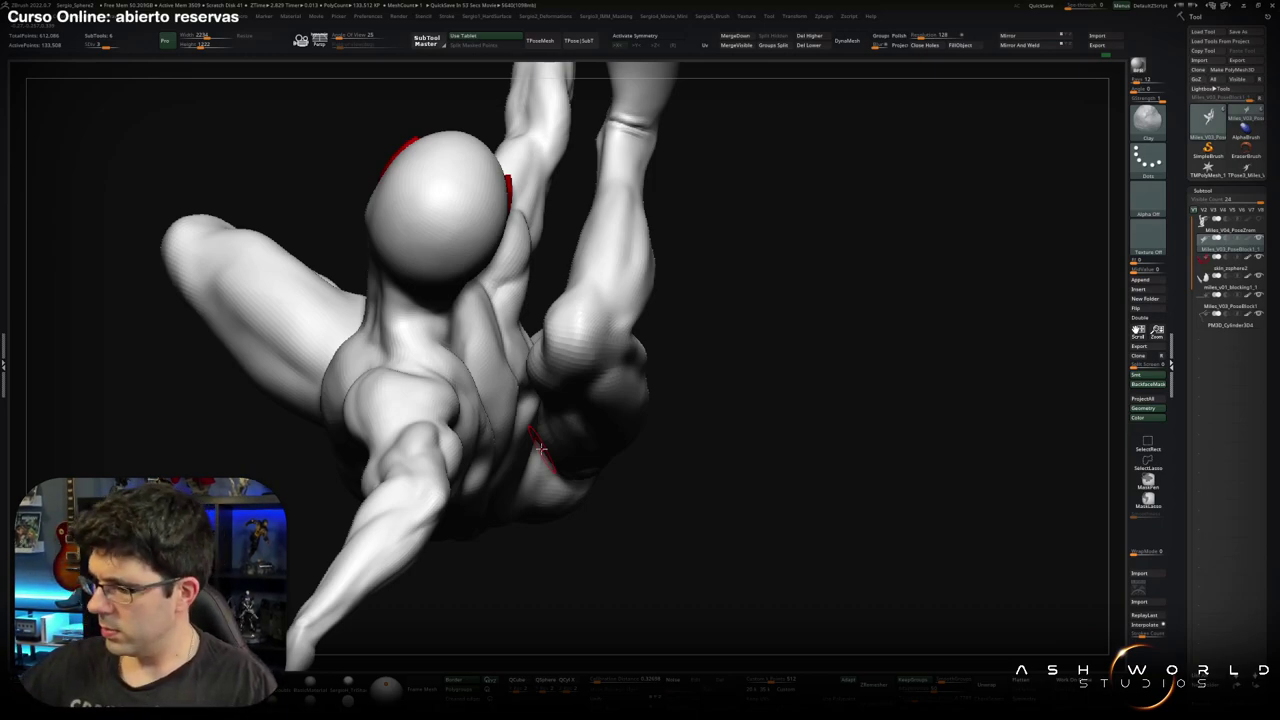
pyautogui.moveTo(700, 330)
pyautogui.mouseDown()
pyautogui.moveTo(743, 257)
pyautogui.moveTo(507, 420)
pyautogui.moveTo(570, 417)
pyautogui.moveTo(543, 366)
pyautogui.moveTo(654, 360)
pyautogui.moveTo(511, 381)
pyautogui.moveTo(545, 370)
pyautogui.moveTo(534, 343)
pyautogui.moveTo(586, 391)
pyautogui.moveTo(810, 319)
pyautogui.moveTo(770, 268)
pyautogui.mouseUp()
pyautogui.press('w')
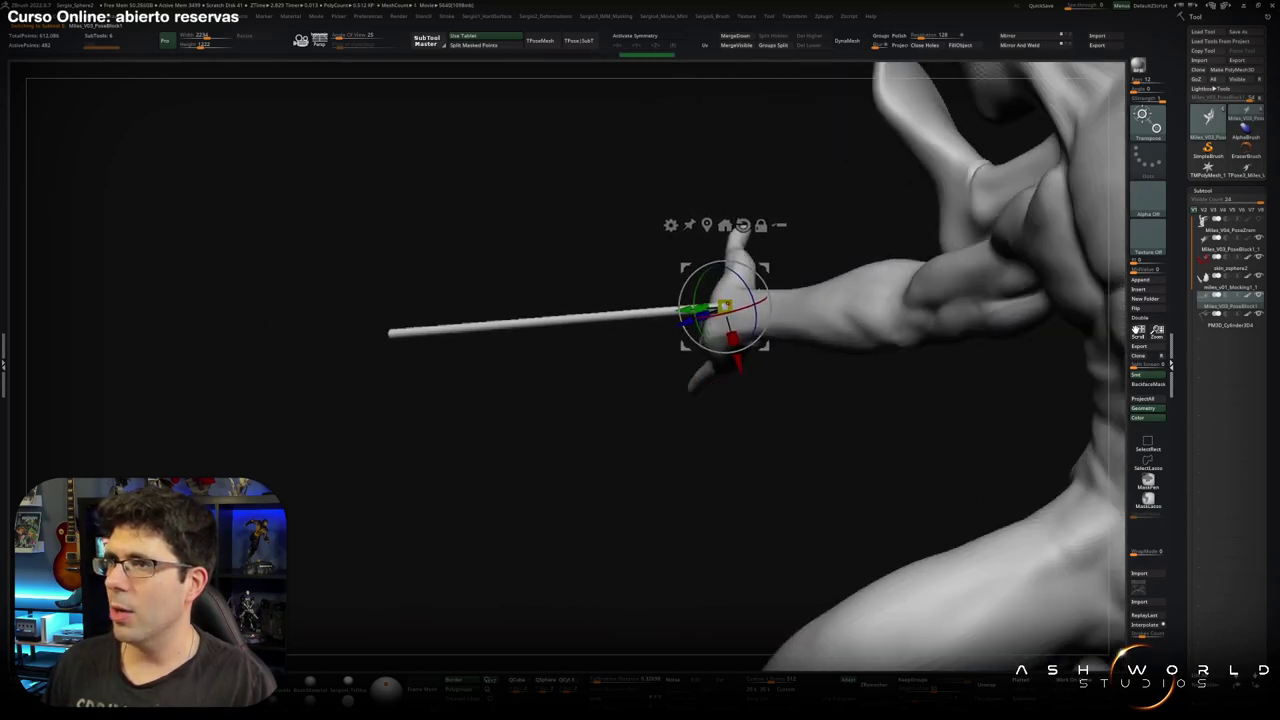
# Frame the figure and inspect the torso, arm and web line up close.
pyautogui.moveTo(715, 219); pyautogui.dragTo(789, 313)
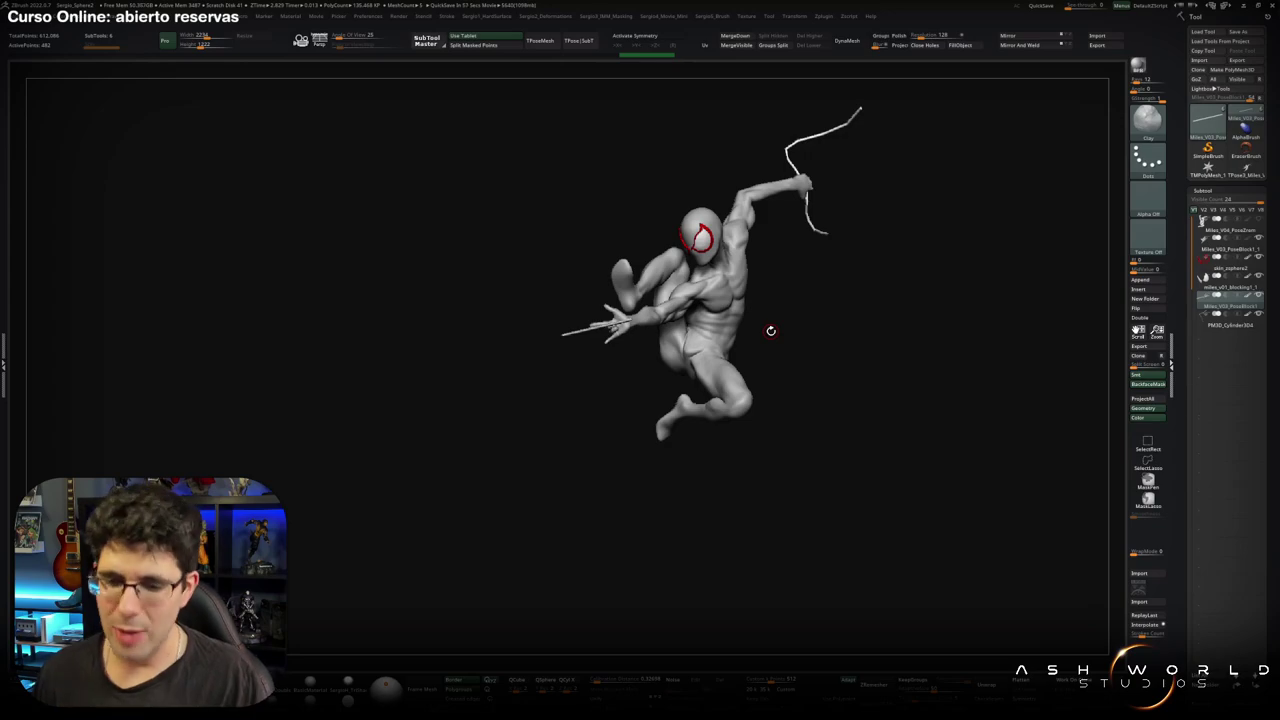
pyautogui.moveTo(770, 330)
pyautogui.mouseDown()
pyautogui.moveTo(837, 306)
pyautogui.moveTo(587, 487)
pyautogui.mouseUp()
pyautogui.press('f')
pyautogui.moveTo(587, 487); pyautogui.dragTo(591, 400, button='right')
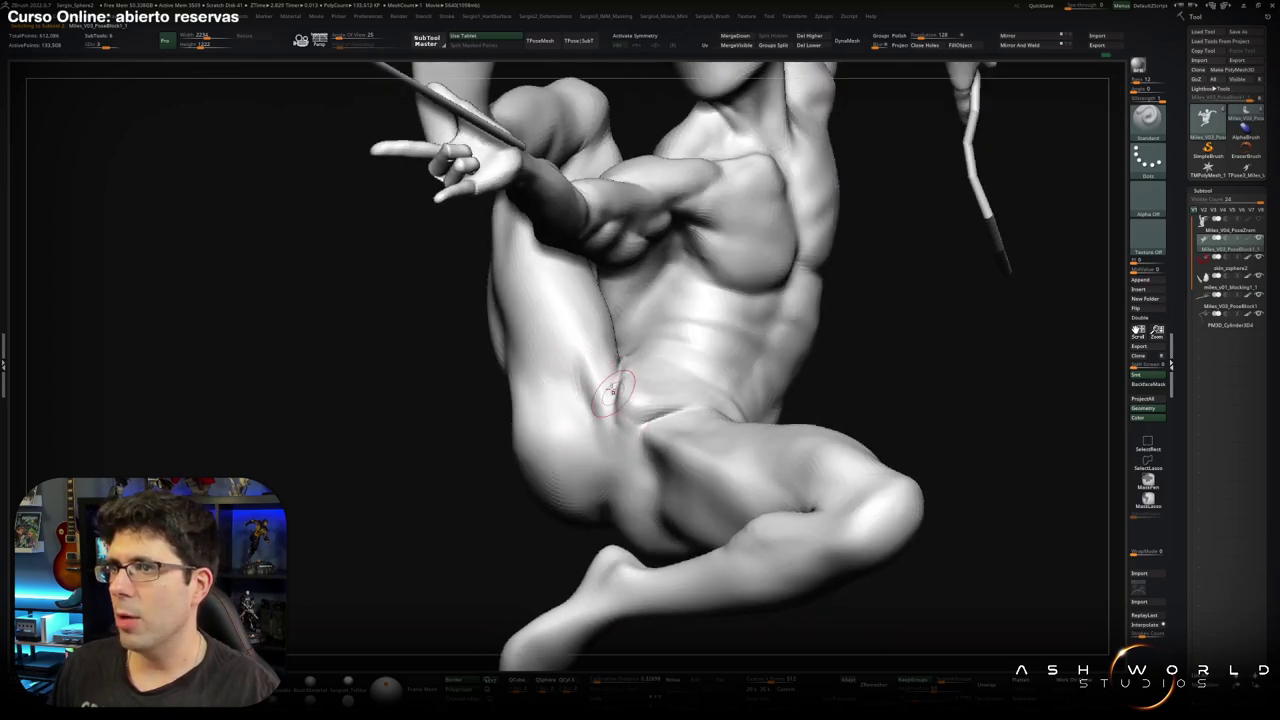
pyautogui.moveTo(613, 390); pyautogui.dragTo(611, 370, button='right')
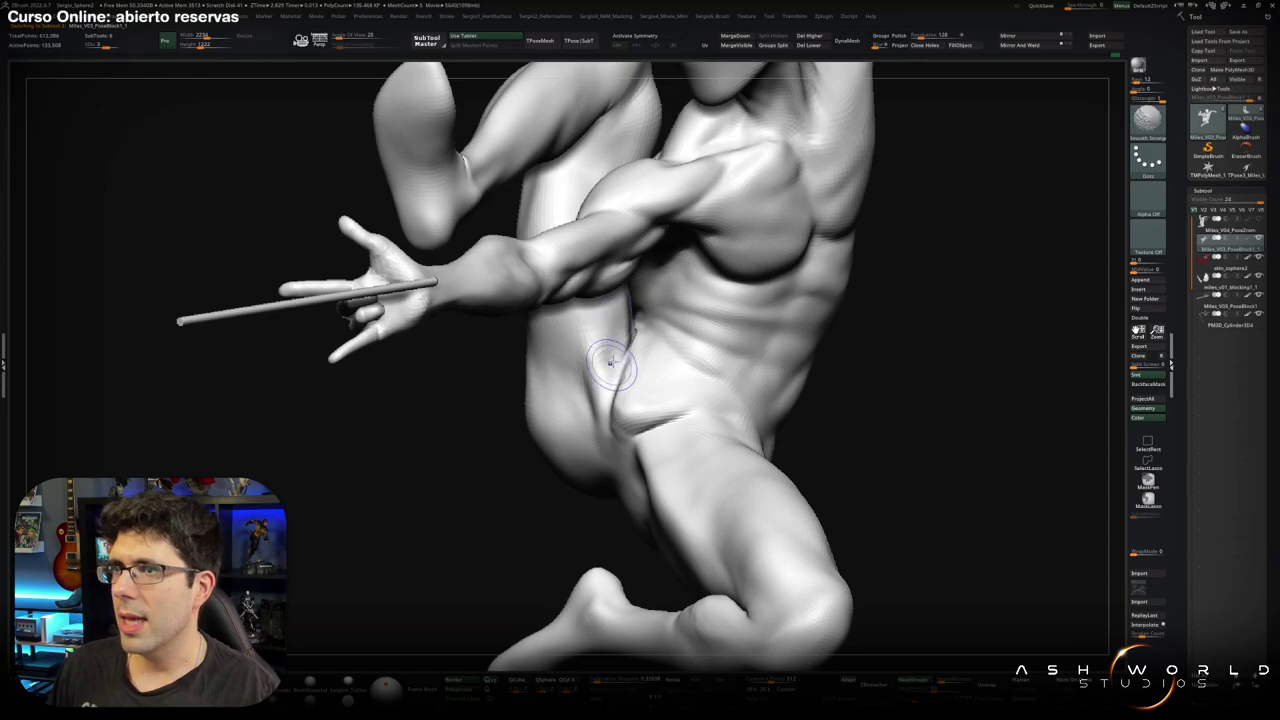
pyautogui.moveTo(581, 418); pyautogui.dragTo(590, 360, button='right')
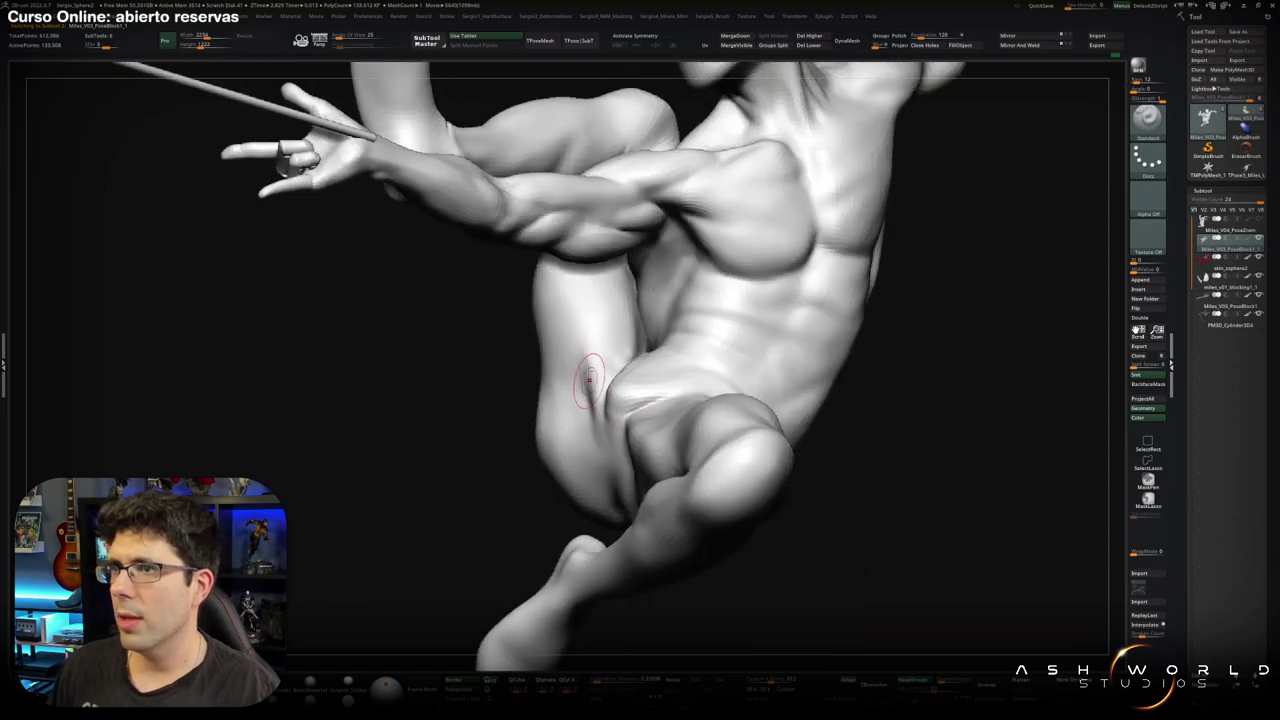
pyautogui.moveTo(583, 463)
pyautogui.mouseDown(button='right')
pyautogui.moveTo(540, 383)
pyautogui.moveTo(583, 412)
pyautogui.mouseUp(button='right')
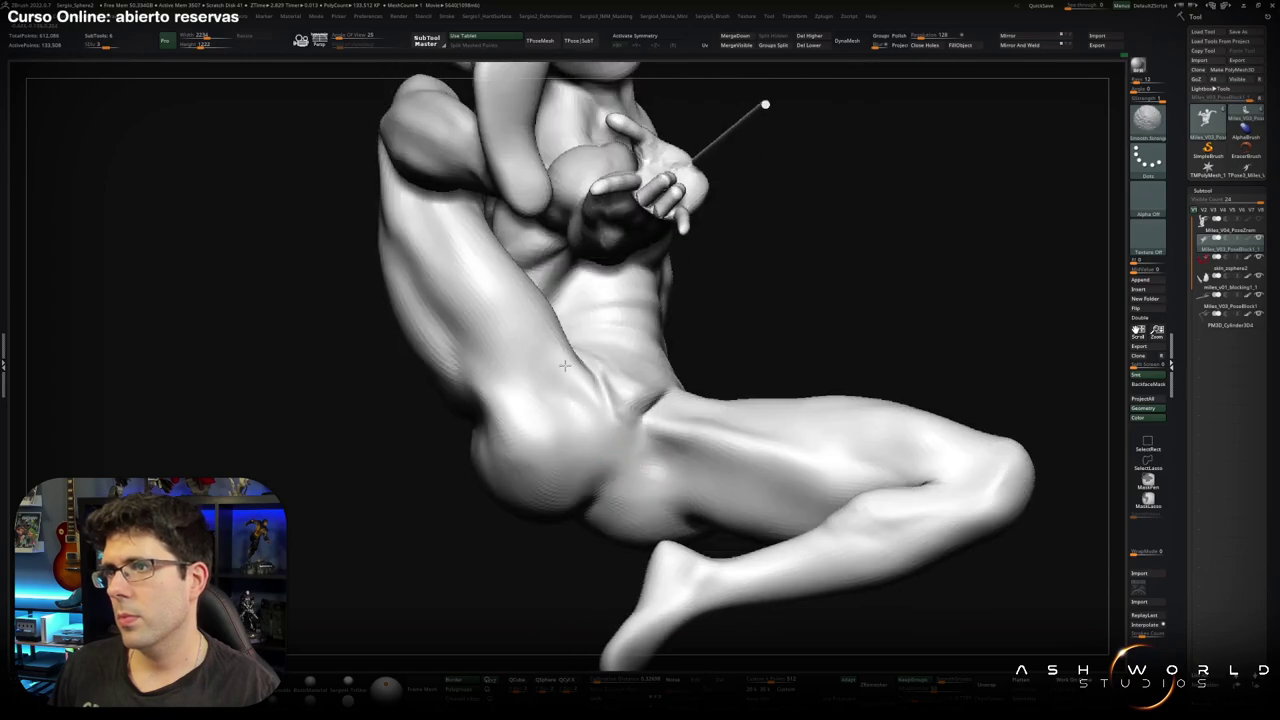
pyautogui.moveTo(564, 366); pyautogui.dragTo(635, 415, button='right')
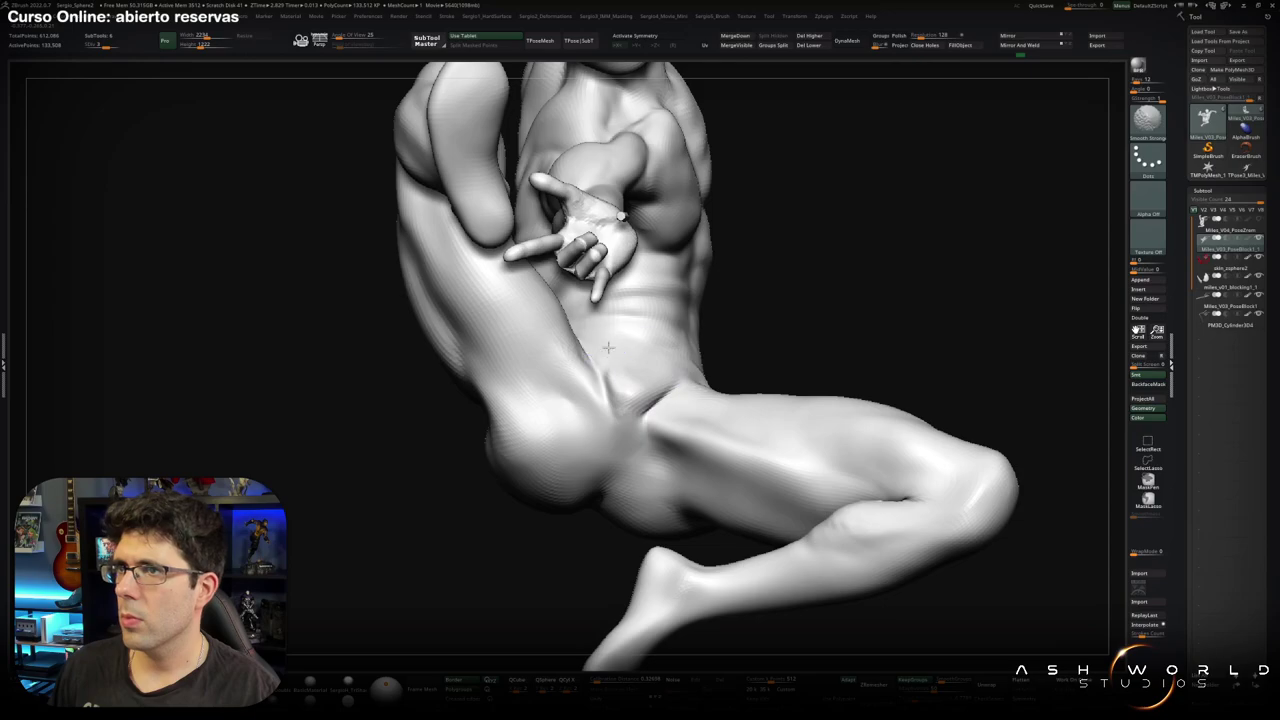
pyautogui.moveTo(607, 347); pyautogui.dragTo(612, 350, button='right')
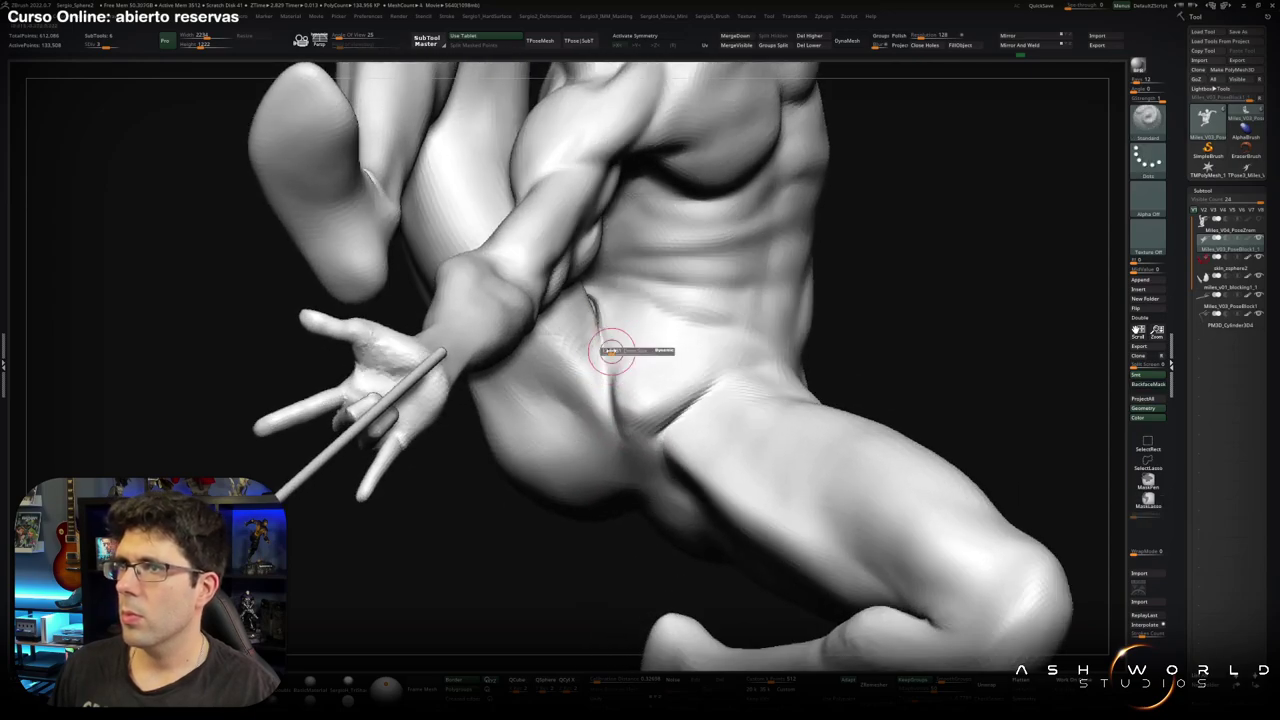
pyautogui.moveTo(628, 456)
pyautogui.keyDown('ctrl'); pyautogui.mouseDown(button='right')
pyautogui.moveTo(663, 450)
pyautogui.moveTo(611, 434)
pyautogui.moveTo(594, 392)
pyautogui.mouseUp(button='right'); pyautogui.keyUp('ctrl')
pyautogui.moveTo(590, 314); pyautogui.dragTo(630, 360, button='right')
pyautogui.moveTo(626, 407)
pyautogui.mouseDown(button='right')
pyautogui.moveTo(640, 420)
pyautogui.moveTo(644, 404)
pyautogui.moveTo(580, 449)
pyautogui.moveTo(640, 406)
pyautogui.moveTo(627, 403)
pyautogui.moveTo(624, 351)
pyautogui.mouseUp(button='right')
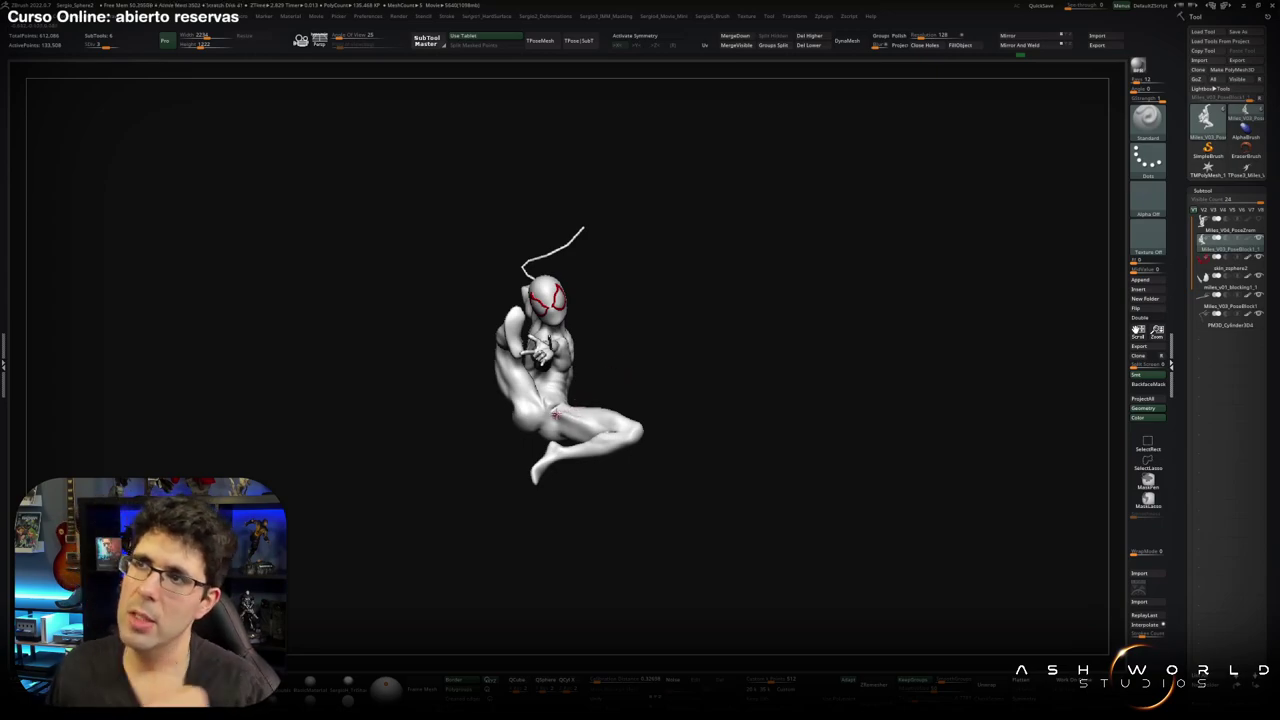
# Orbit around the figure from the side and behind, ending on the masked face.
pyautogui.moveTo(686, 343)
pyautogui.mouseDown(button='right')
pyautogui.moveTo(651, 349)
pyautogui.moveTo(720, 346)
pyautogui.moveTo(518, 396)
pyautogui.moveTo(527, 414)
pyautogui.mouseUp(button='right')
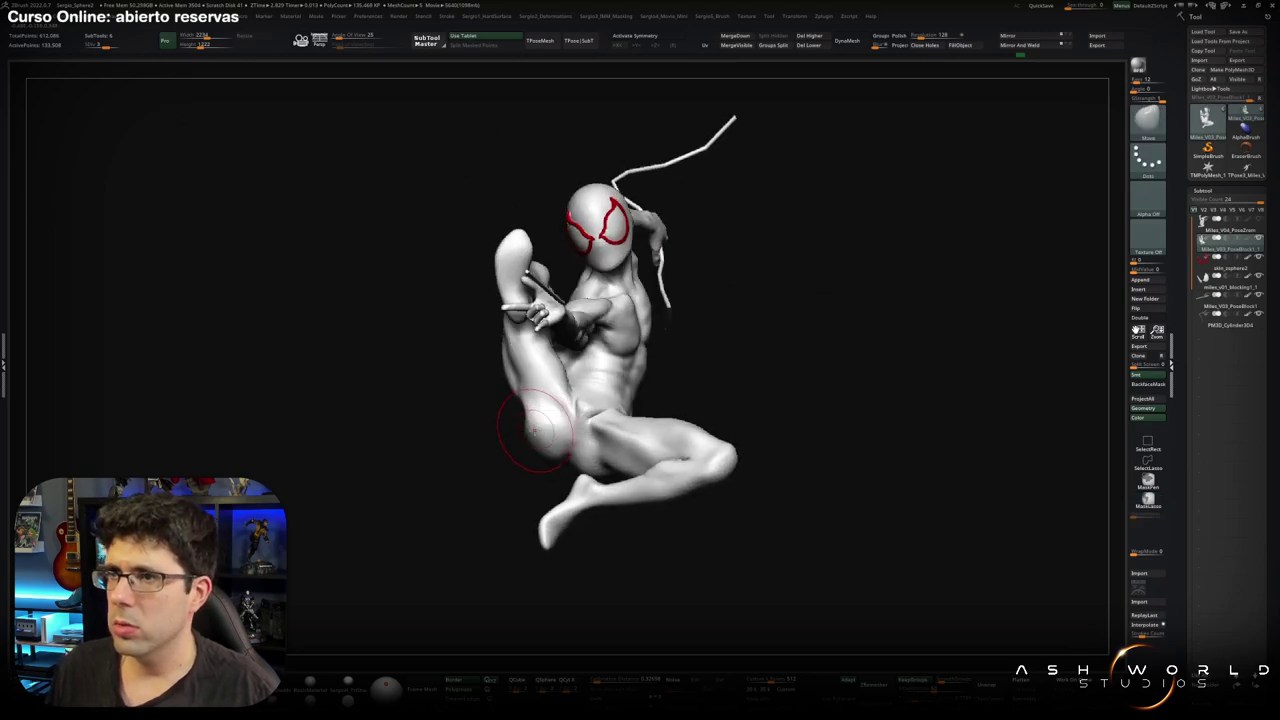
pyautogui.scroll(3, 533, 418)
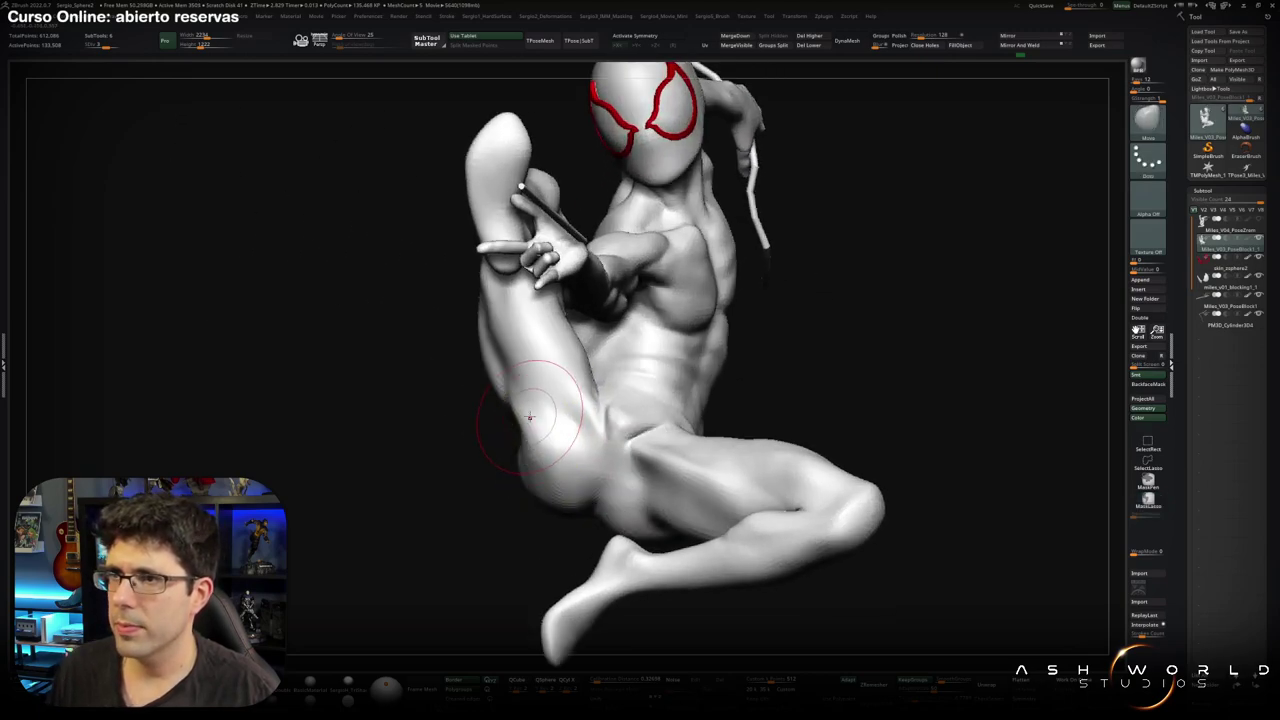
pyautogui.moveTo(533, 418)
pyautogui.mouseDown(button='right')
pyautogui.moveTo(510, 415)
pyautogui.moveTo(526, 436)
pyautogui.moveTo(597, 460)
pyautogui.moveTo(548, 477)
pyautogui.moveTo(469, 407)
pyautogui.mouseUp(button='right')
pyautogui.scroll(-2, 469, 407)
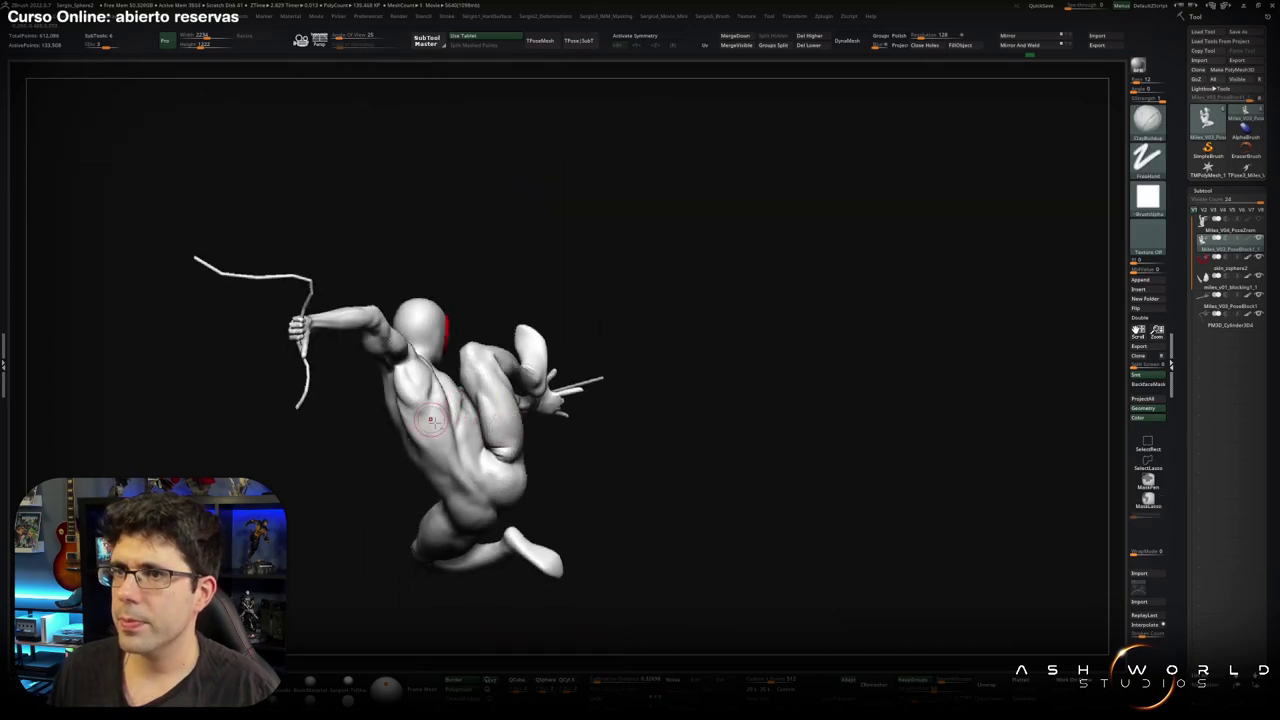
pyautogui.scroll(2, 431, 420)
pyautogui.scroll(2, 460, 435)
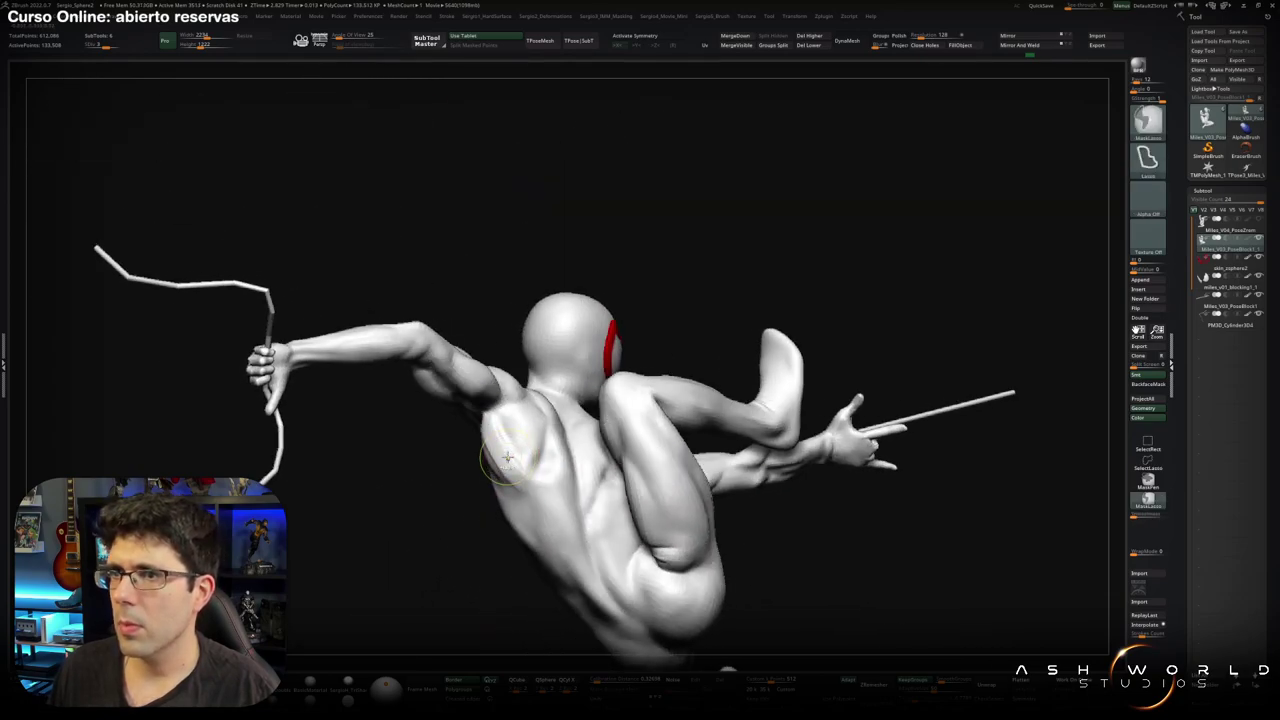
pyautogui.moveTo(493, 412)
pyautogui.mouseDown(button='right')
pyautogui.moveTo(508, 452)
pyautogui.moveTo(549, 450)
pyautogui.mouseUp(button='right')
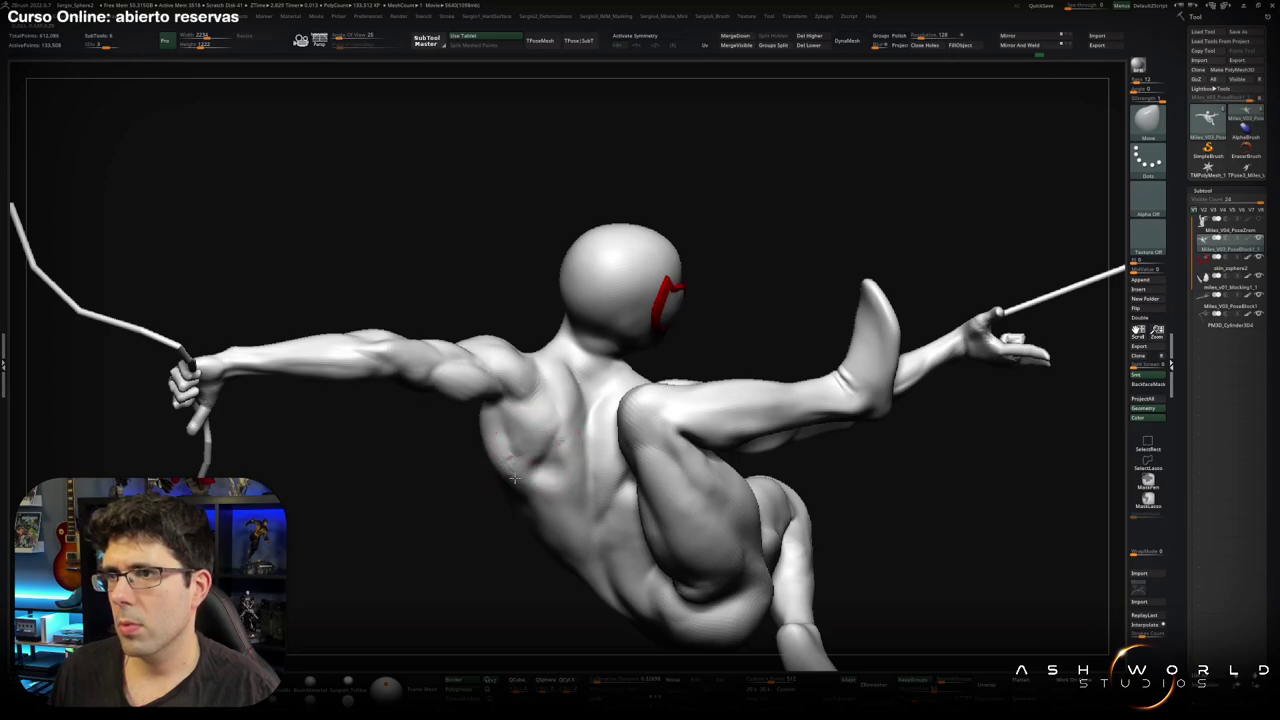
pyautogui.moveTo(513, 479)
pyautogui.mouseDown(button='right')
pyautogui.moveTo(483, 479)
pyautogui.moveTo(545, 488)
pyautogui.moveTo(586, 458)
pyautogui.moveTo(540, 380)
pyautogui.moveTo(535, 400)
pyautogui.moveTo(563, 446)
pyautogui.moveTo(518, 388)
pyautogui.moveTo(557, 349)
pyautogui.moveTo(531, 303)
pyautogui.moveTo(593, 386)
pyautogui.moveTo(572, 425)
pyautogui.moveTo(695, 377)
pyautogui.mouseUp(button='right')
pyautogui.moveTo(626, 422)
pyautogui.mouseDown(button='right')
pyautogui.moveTo(680, 410)
pyautogui.moveTo(590, 432)
pyautogui.mouseUp(button='right')
pyautogui.moveTo(519, 483)
pyautogui.mouseDown(button='right')
pyautogui.moveTo(600, 480)
pyautogui.moveTo(566, 440)
pyautogui.moveTo(944, 357)
pyautogui.mouseUp(button='right')
# Insert a Sphere3D subtool, scale it to about 0.73 and place it beneath the figure as a seat.
pyautogui.click(1127, 289)
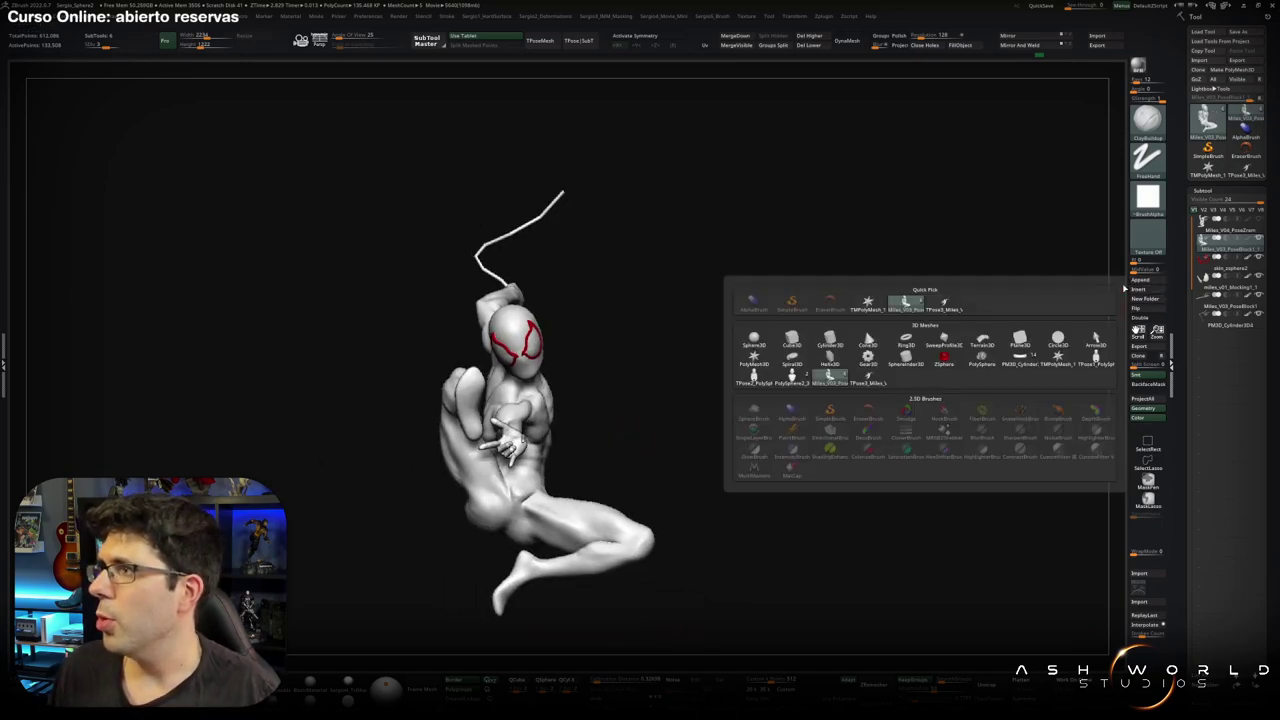
pyautogui.click(753, 340)
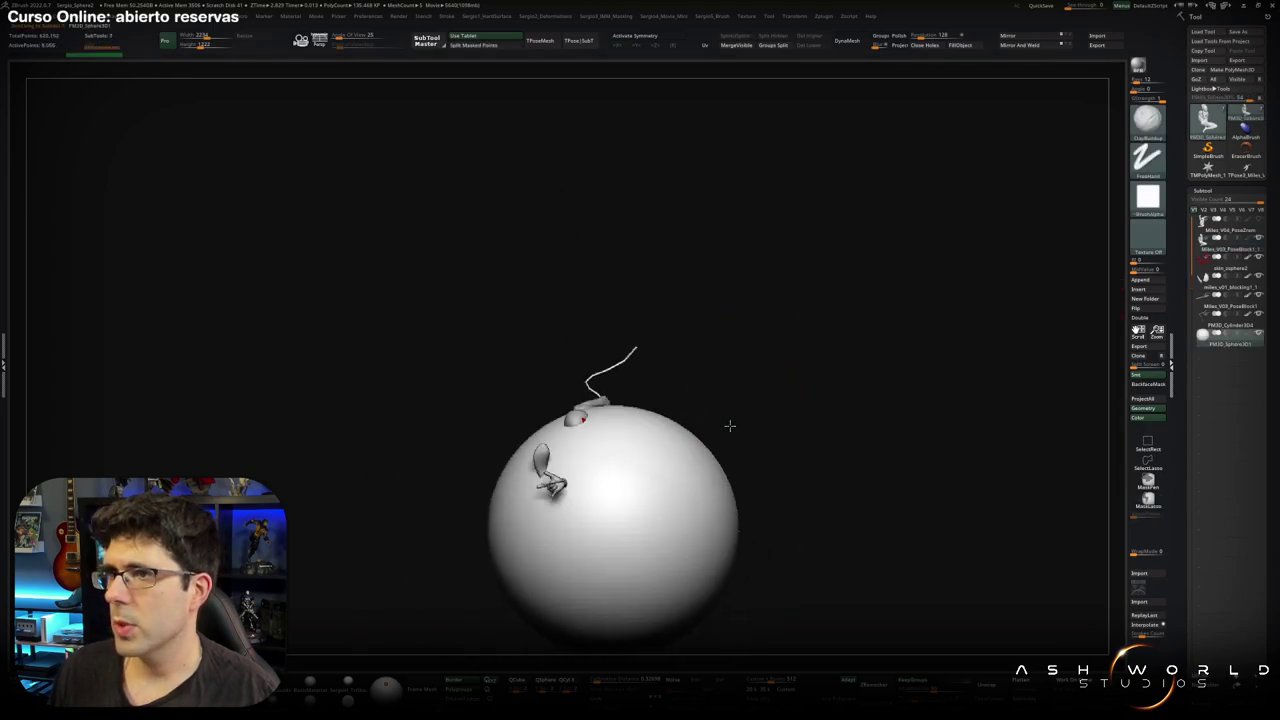
pyautogui.press('w')
pyautogui.moveTo(645, 520); pyautogui.dragTo(610, 545)
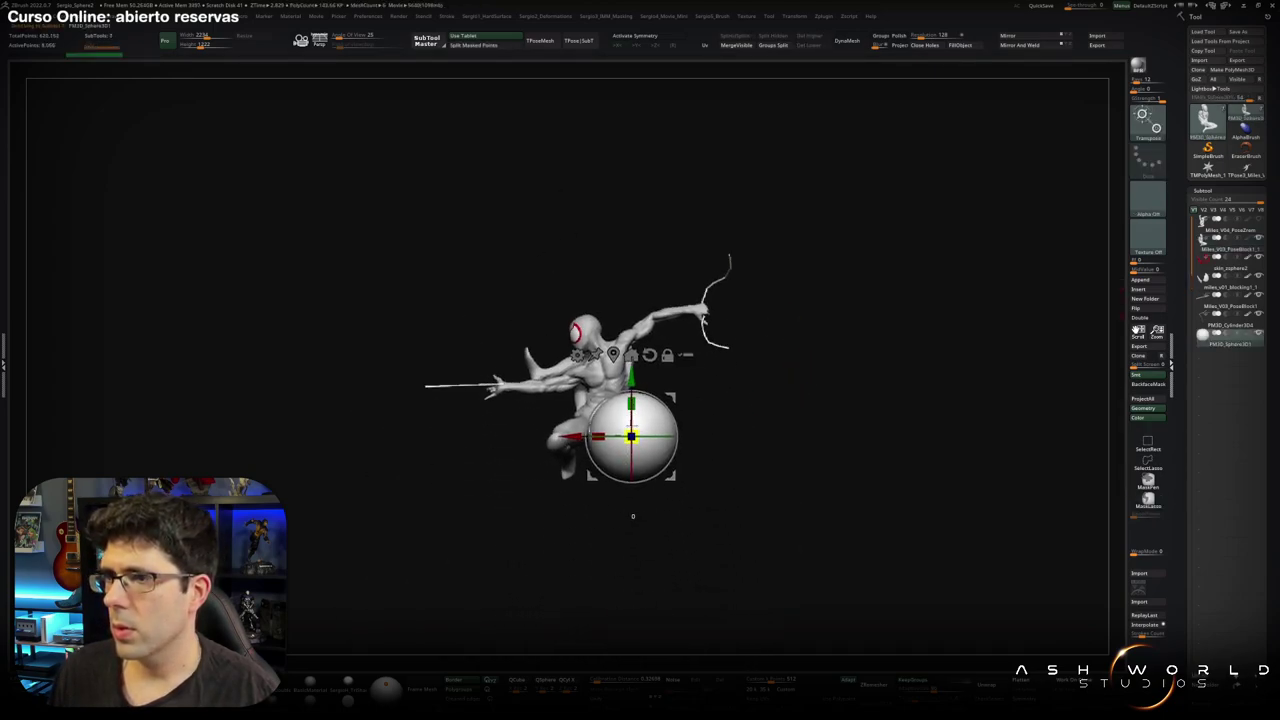
pyautogui.press('f')
pyautogui.moveTo(645, 416); pyautogui.dragTo(579, 467)
pyautogui.moveTo(760, 480); pyautogui.dragTo(640, 440)
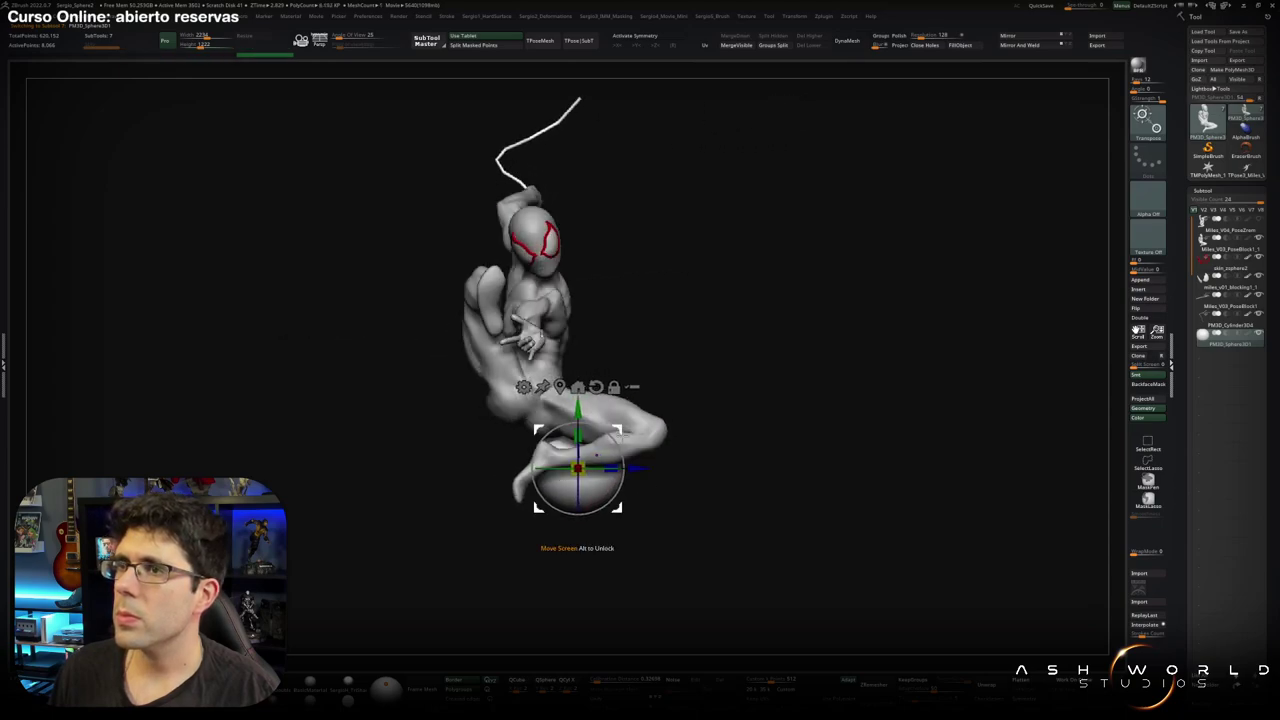
pyautogui.press('q')
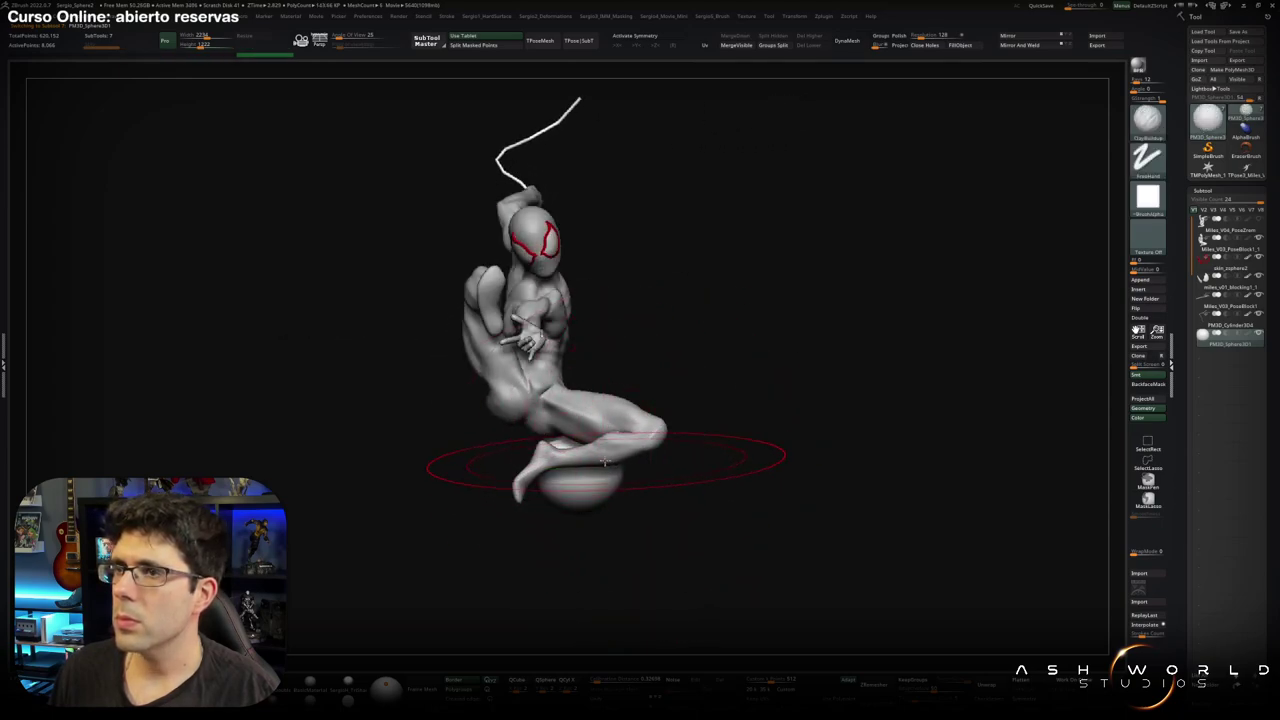
pyautogui.press('w')
pyautogui.moveTo(577, 468)
pyautogui.mouseDown()
pyautogui.moveTo(620, 420)
pyautogui.moveTo(534, 421)
pyautogui.moveTo(616, 436)
pyautogui.moveTo(663, 419)
pyautogui.moveTo(499, 412)
pyautogui.mouseUp()
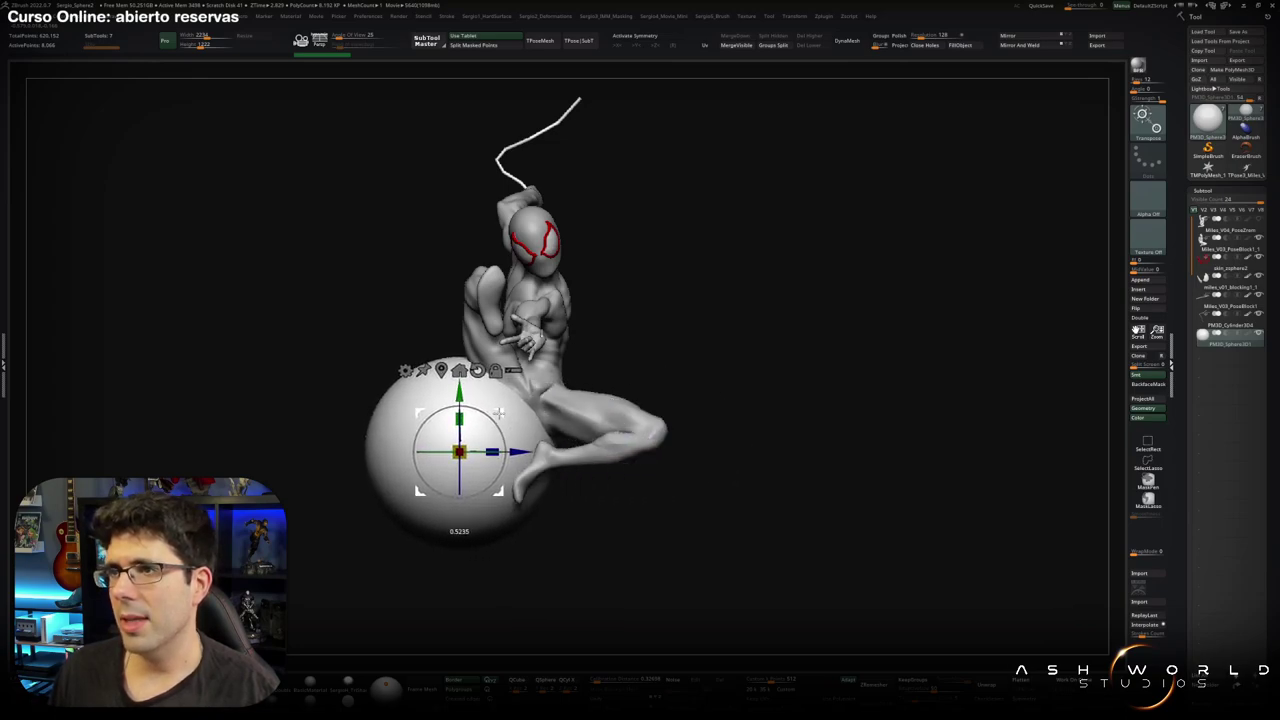
pyautogui.moveTo(645, 349); pyautogui.dragTo(632, 402)
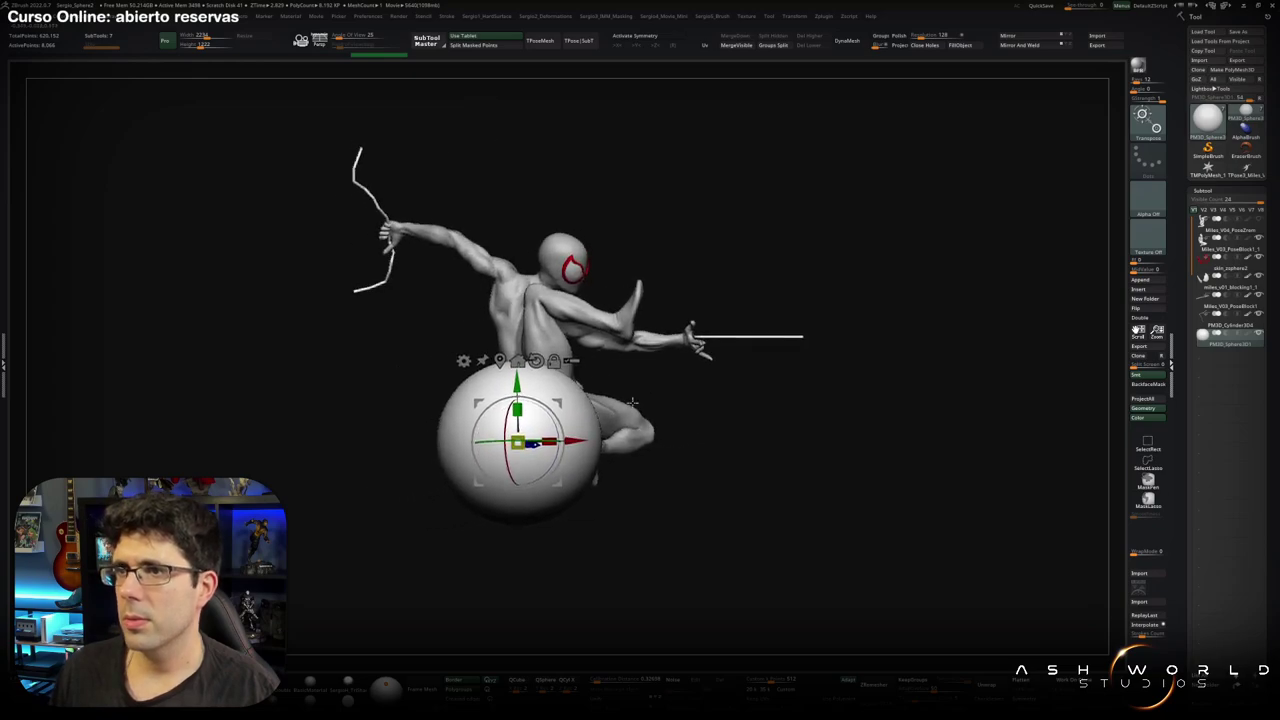
# Smooth the sphere and raise inflated lumps on its lower side with the Inflat brush.
pyautogui.press('q')
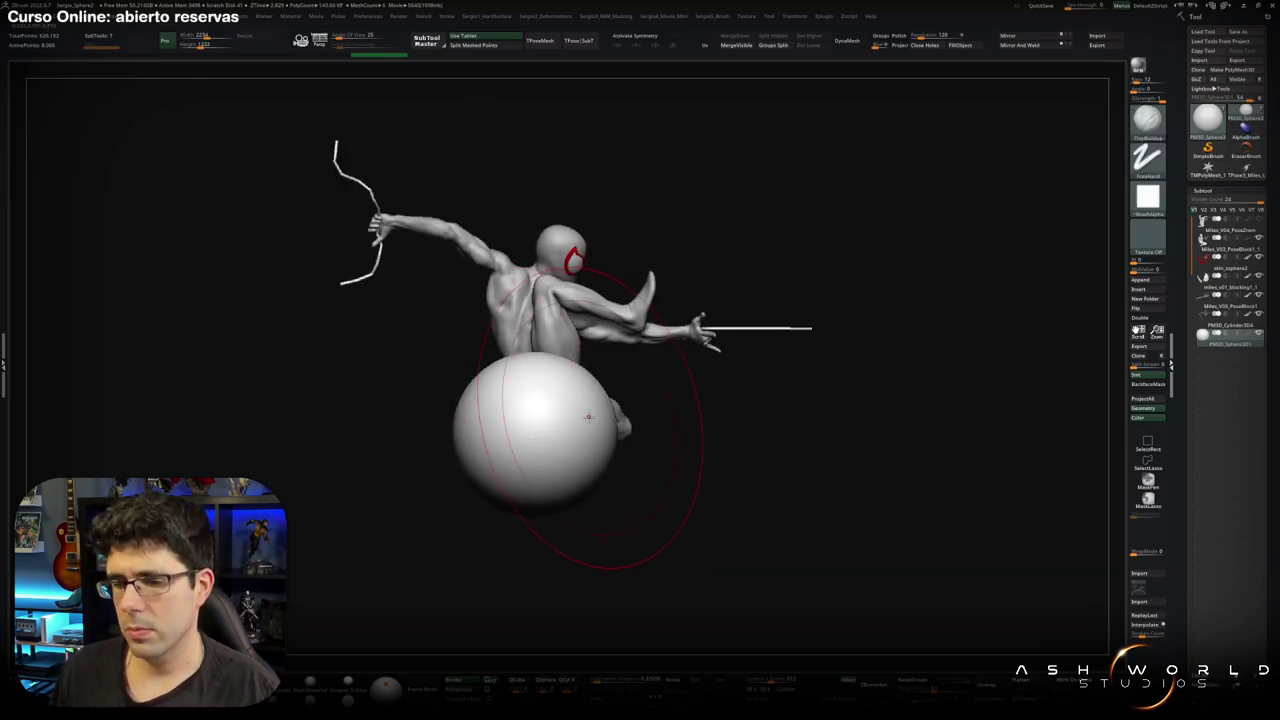
pyautogui.keyDown('shift'); pyautogui.moveTo(586, 417); pyautogui.dragTo(516, 408); pyautogui.keyUp('shift')
pyautogui.press('b')
pyautogui.press('i')
pyautogui.press('n')
pyautogui.press('space')
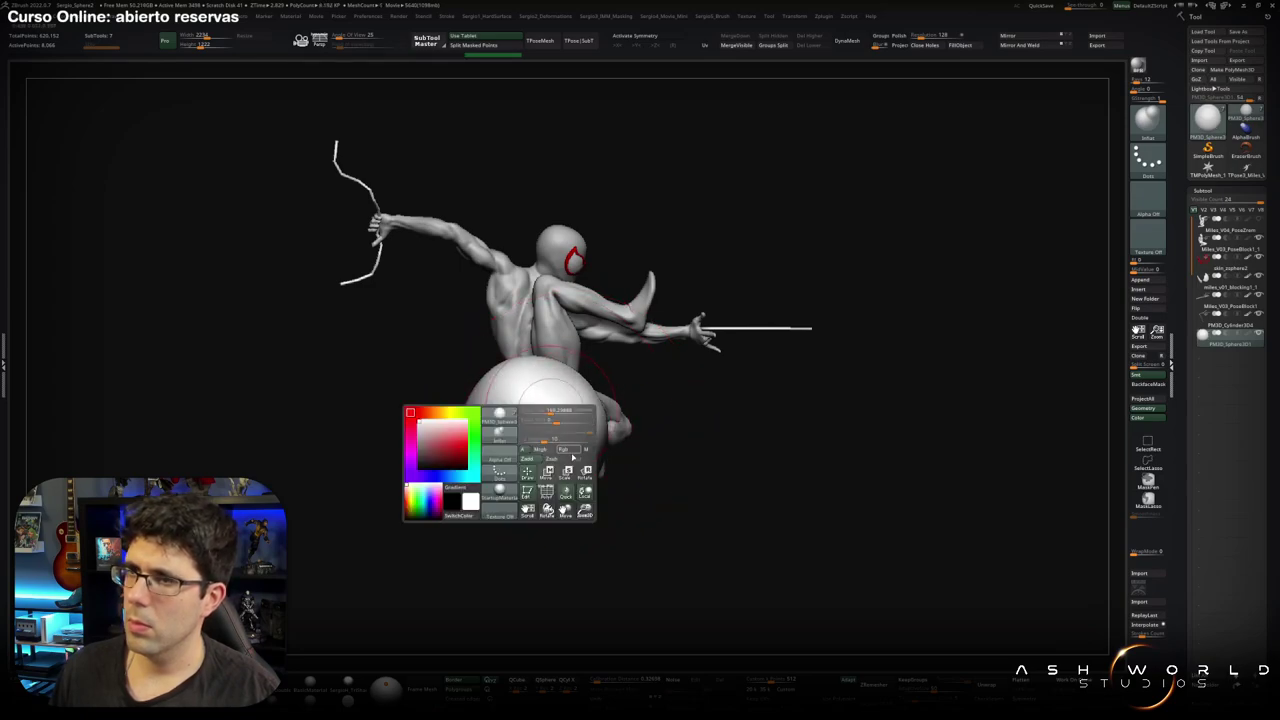
pyautogui.scroll(-2, 542, 440)
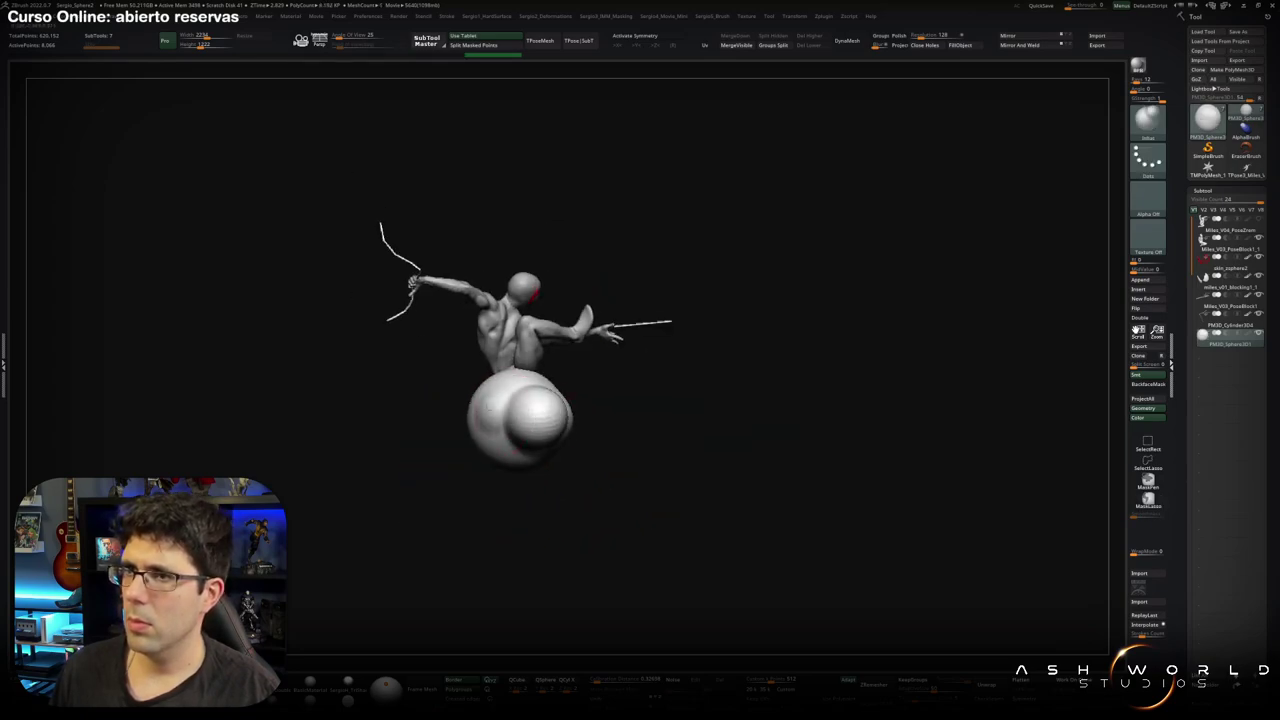
pyautogui.moveTo(600, 470); pyautogui.dragTo(560, 440)
pyautogui.moveTo(450, 425)
pyautogui.mouseDown()
pyautogui.moveTo(465, 455)
pyautogui.moveTo(510, 465)
pyautogui.mouseUp()
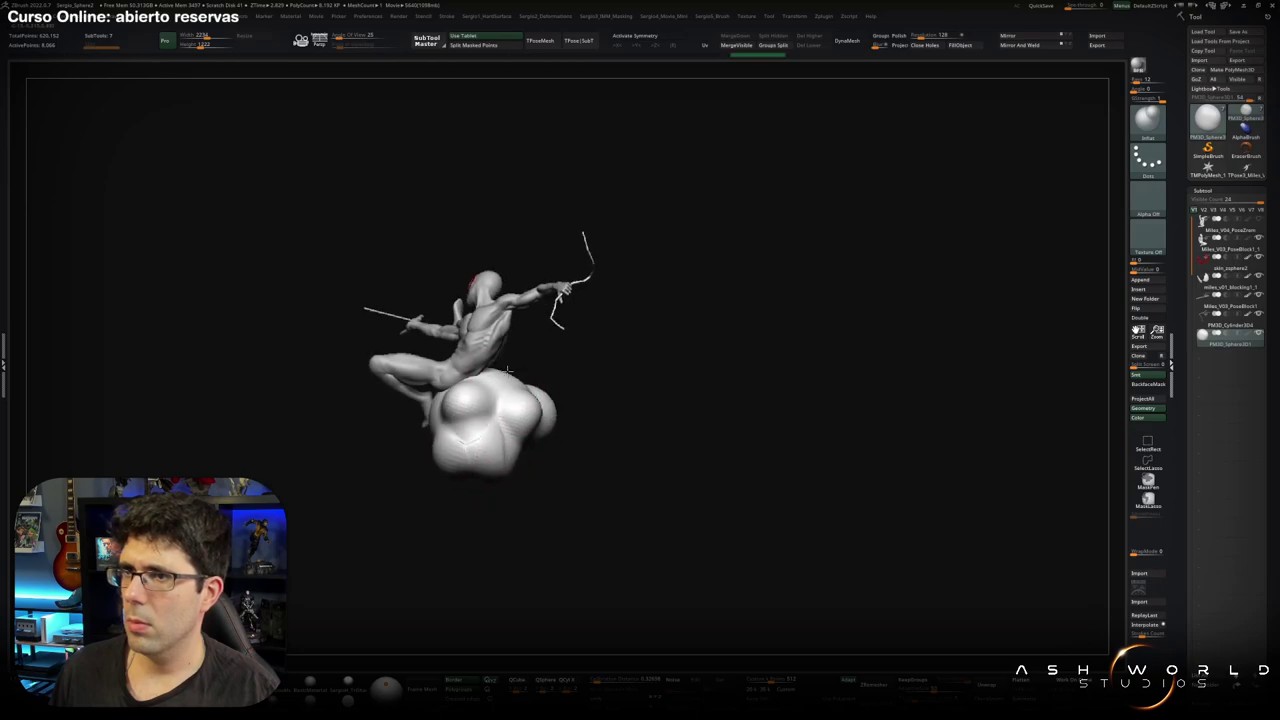
# Inflate puffy lumps all around the base, orbiting to reach each side.
pyautogui.moveTo(508, 370); pyautogui.dragTo(538, 415, button='right')
pyautogui.moveTo(448, 410); pyautogui.dragTo(425, 380, button='right')
pyautogui.moveTo(410, 360)
pyautogui.mouseDown()
pyautogui.moveTo(445, 395)
pyautogui.moveTo(420, 400)
pyautogui.mouseUp()
pyautogui.moveTo(410, 380)
pyautogui.mouseDown(button='right')
pyautogui.moveTo(382, 319)
pyautogui.moveTo(473, 370)
pyautogui.moveTo(415, 430)
pyautogui.mouseUp(button='right')
pyautogui.moveTo(395, 440); pyautogui.dragTo(430, 470)
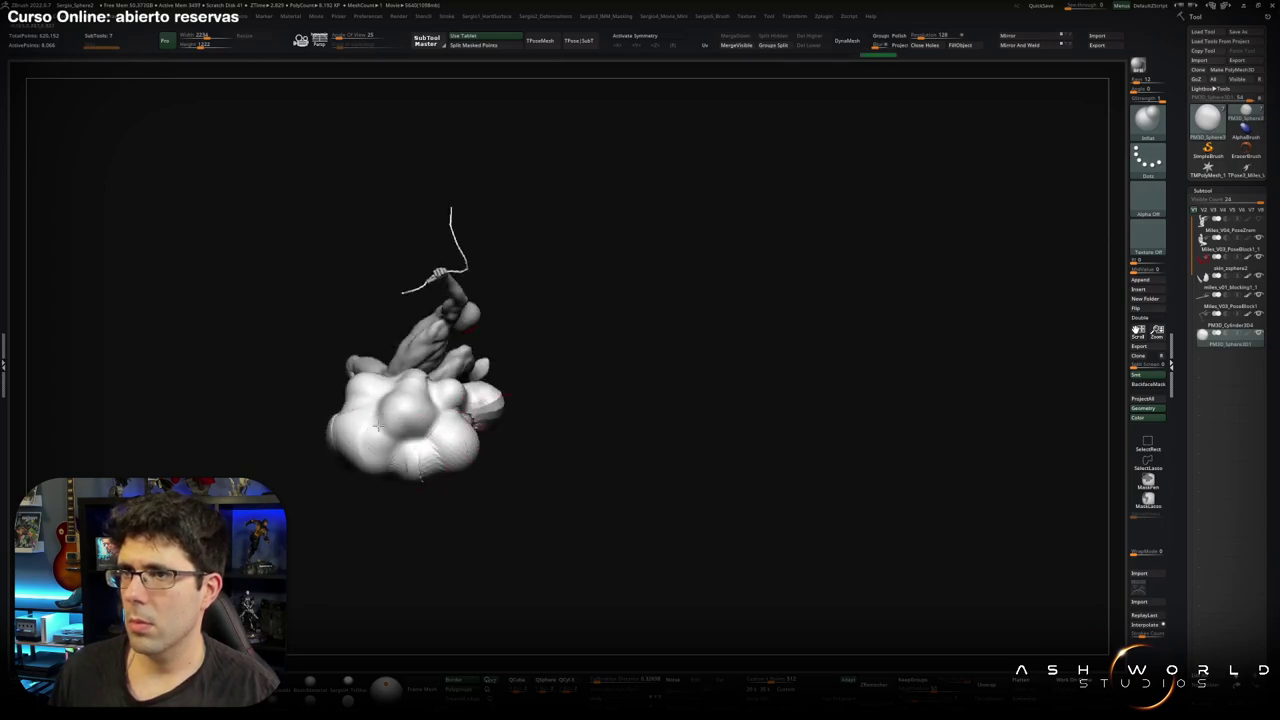
pyautogui.moveTo(380, 420); pyautogui.dragTo(557, 447, button='right')
pyautogui.moveTo(405, 380)
pyautogui.mouseDown()
pyautogui.moveTo(455, 430)
pyautogui.moveTo(530, 440)
pyautogui.mouseUp()
pyautogui.moveTo(560, 430)
pyautogui.mouseDown(button='right')
pyautogui.moveTo(540, 465)
pyautogui.moveTo(460, 440)
pyautogui.moveTo(474, 457)
pyautogui.mouseUp(button='right')
pyautogui.moveTo(395, 410); pyautogui.dragTo(370, 390)
pyautogui.moveTo(420, 385)
pyautogui.mouseDown(button='right')
pyautogui.moveTo(534, 417)
pyautogui.moveTo(534, 443)
pyautogui.mouseUp(button='right')
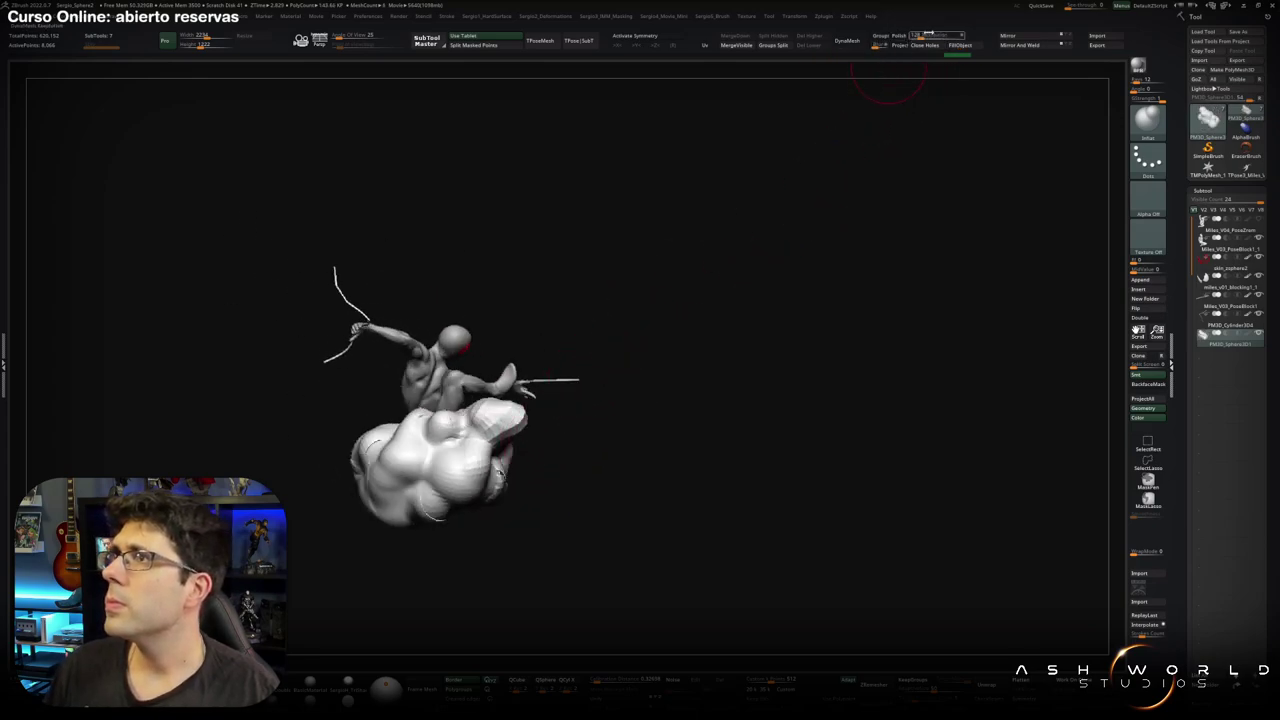
# DynaMesh the cloud base and smooth its left side.
pyautogui.click(852, 44)
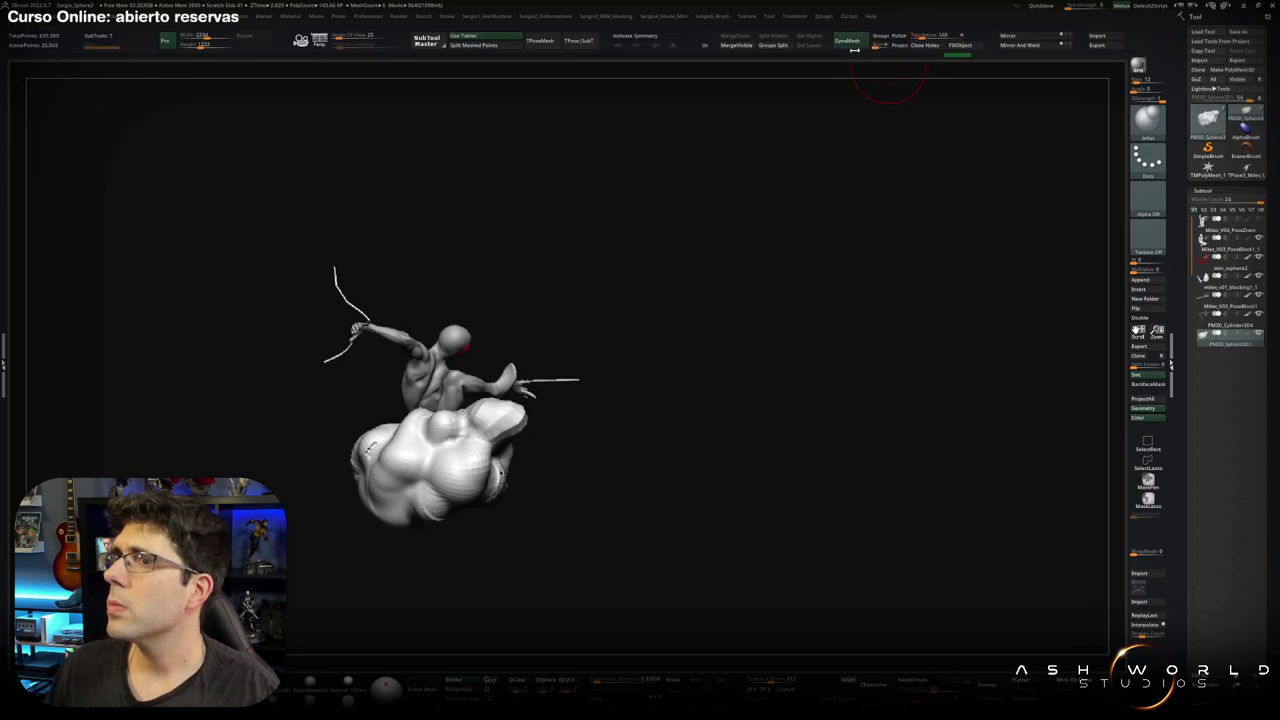
pyautogui.keyDown('shift'); pyautogui.moveTo(398, 440); pyautogui.dragTo(372, 447); pyautogui.keyUp('shift')
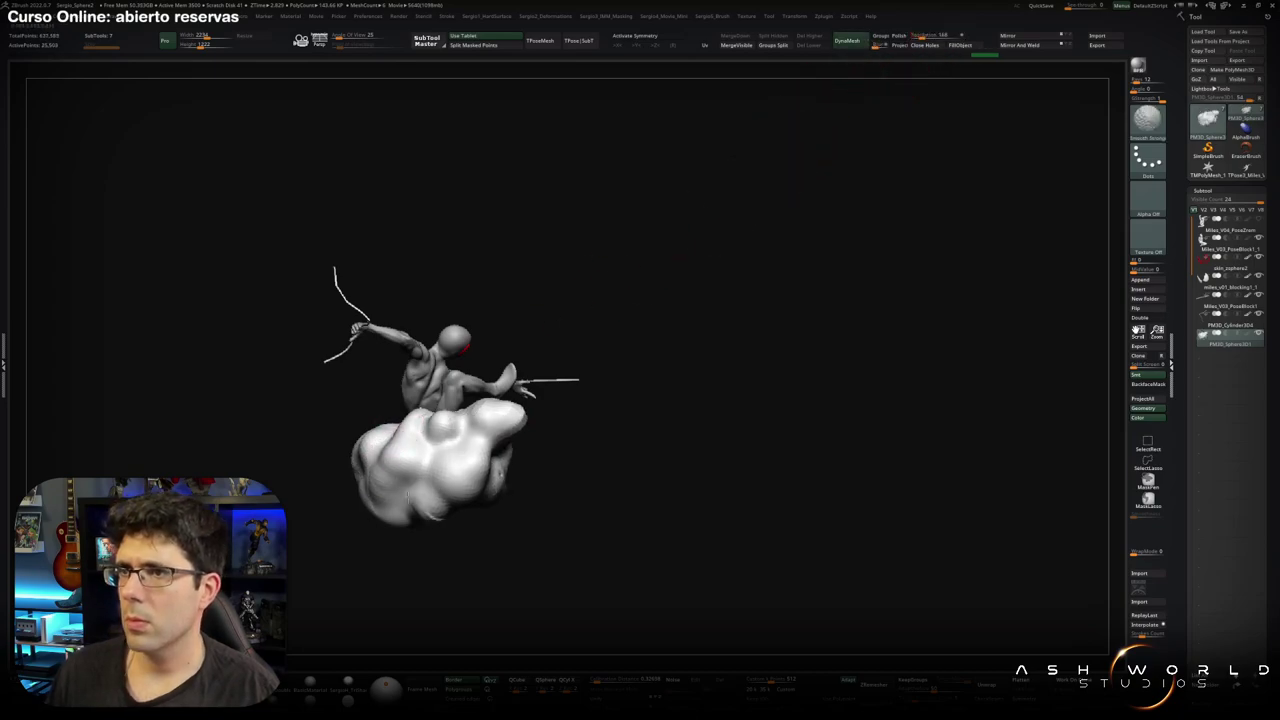
pyautogui.moveTo(533, 483)
pyautogui.mouseDown()
pyautogui.moveTo(491, 448)
pyautogui.moveTo(580, 462)
pyautogui.moveTo(618, 403)
pyautogui.mouseUp()
pyautogui.press('w')
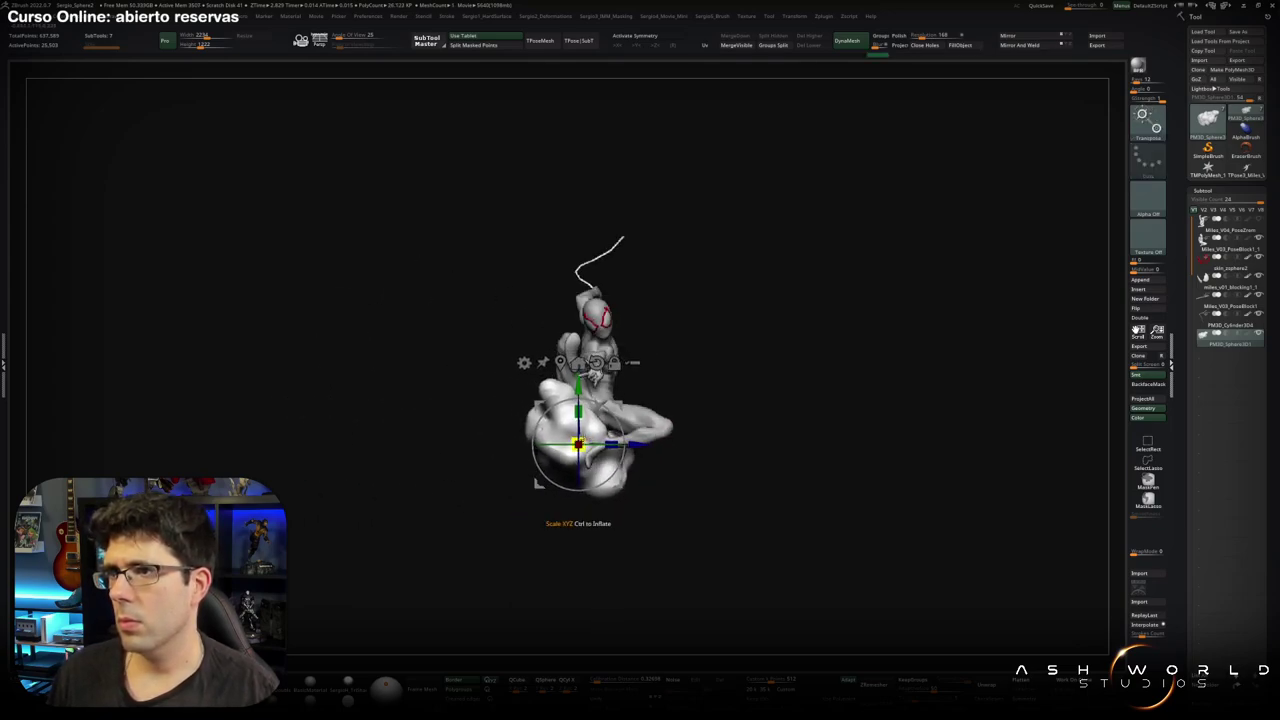
# With the Move brush, push the cloud base's lumps left into bigger puffs with a large front lump.
pyautogui.press('q')
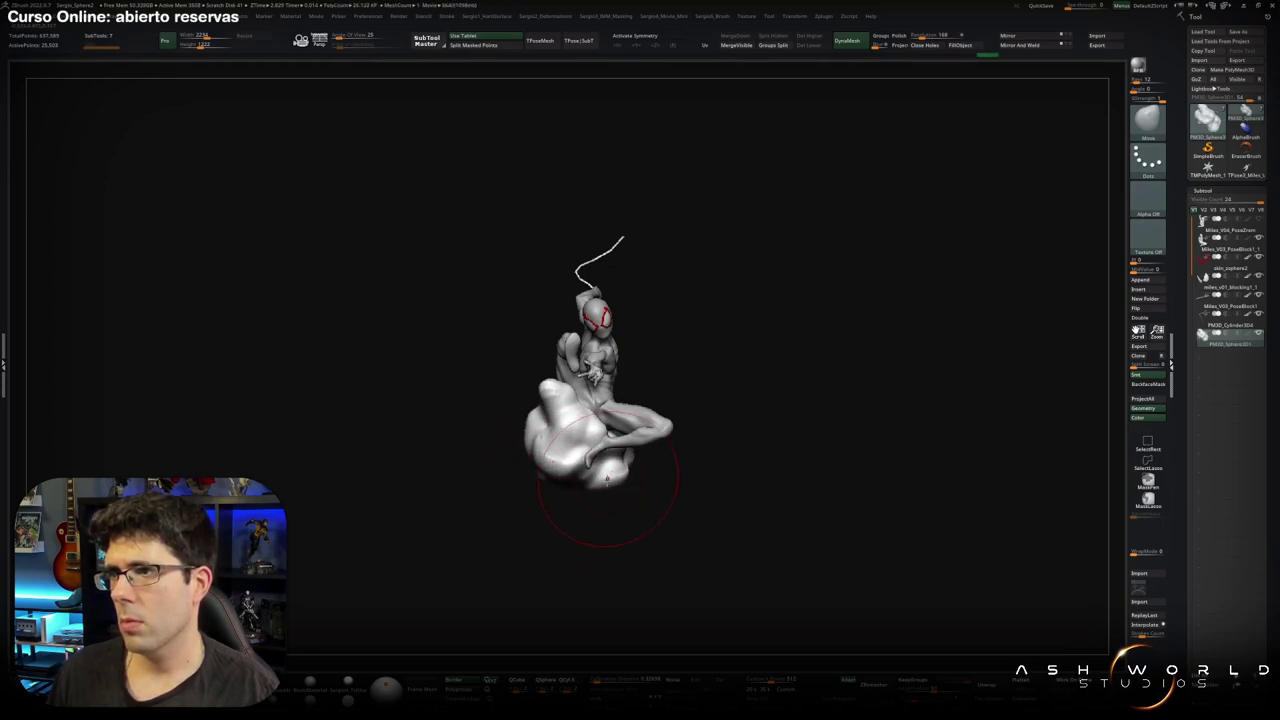
pyautogui.moveTo(586, 506)
pyautogui.mouseDown()
pyautogui.moveTo(640, 483)
pyautogui.moveTo(681, 442)
pyautogui.moveTo(669, 412)
pyautogui.moveTo(686, 440)
pyautogui.mouseUp()
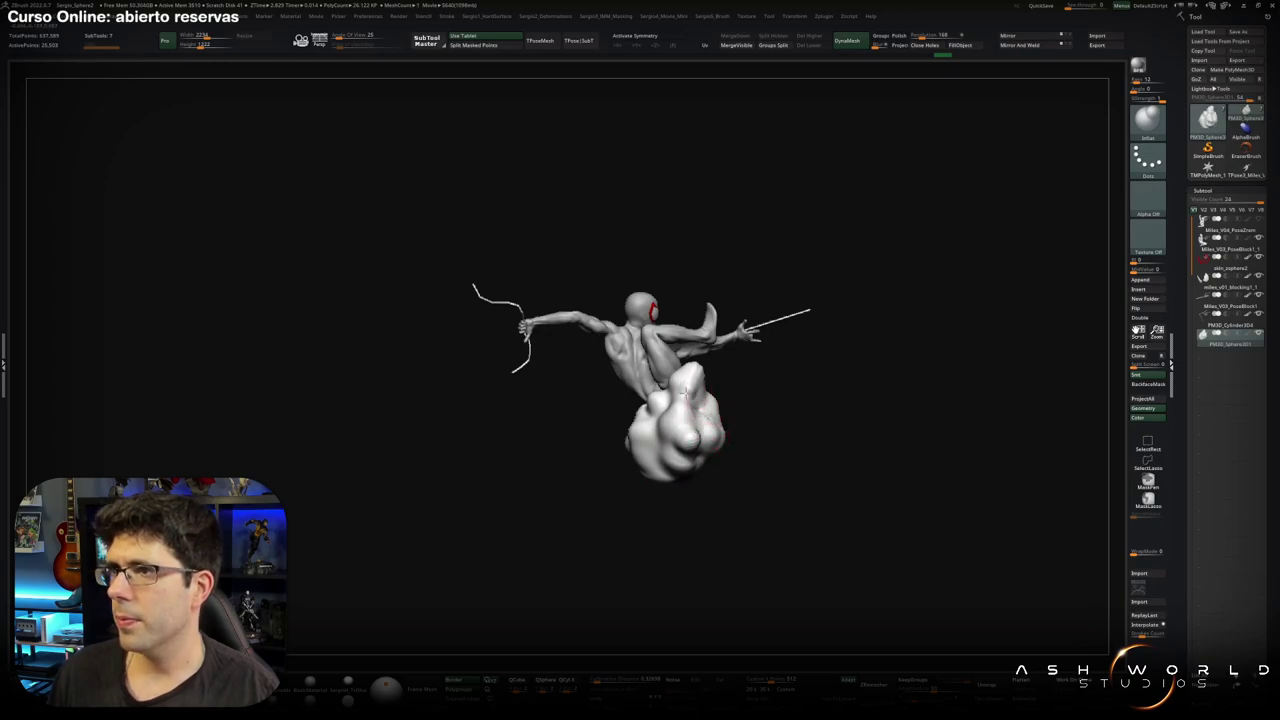
pyautogui.moveTo(684, 393)
pyautogui.mouseDown()
pyautogui.moveTo(614, 478)
pyautogui.moveTo(470, 467)
pyautogui.moveTo(478, 456)
pyautogui.moveTo(554, 468)
pyautogui.mouseUp()
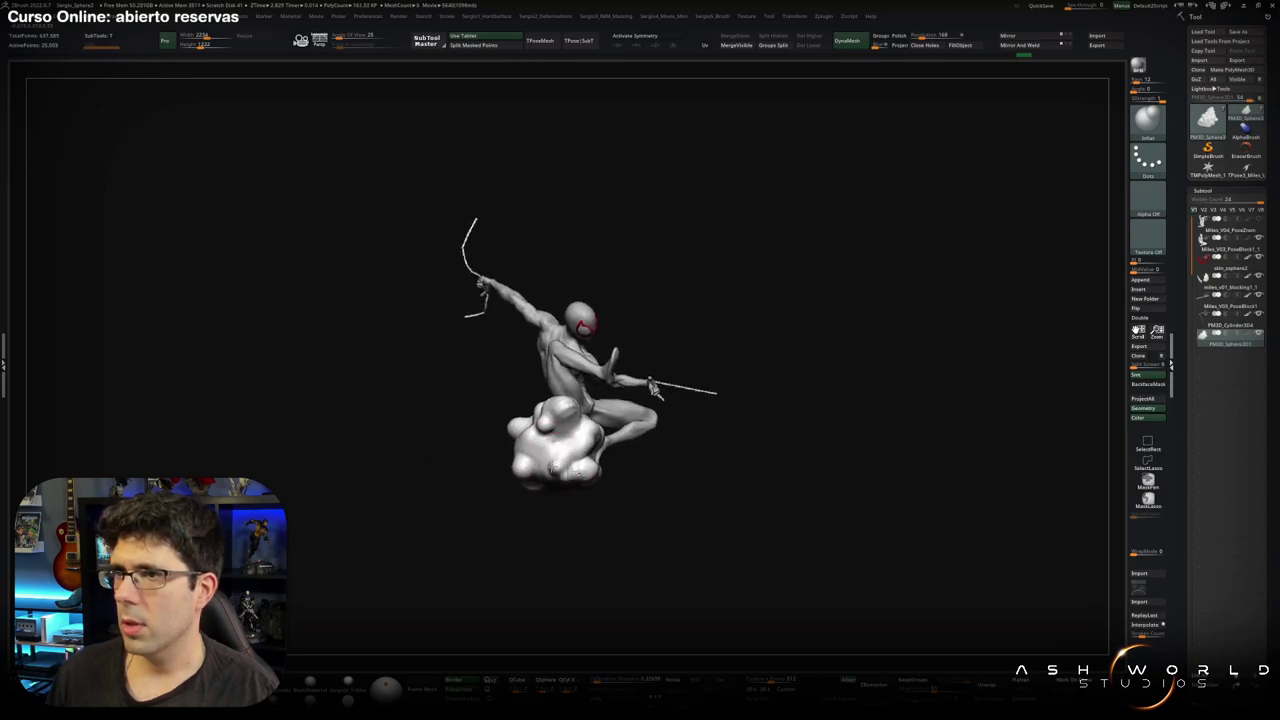
pyautogui.moveTo(473, 496); pyautogui.dragTo(641, 459)
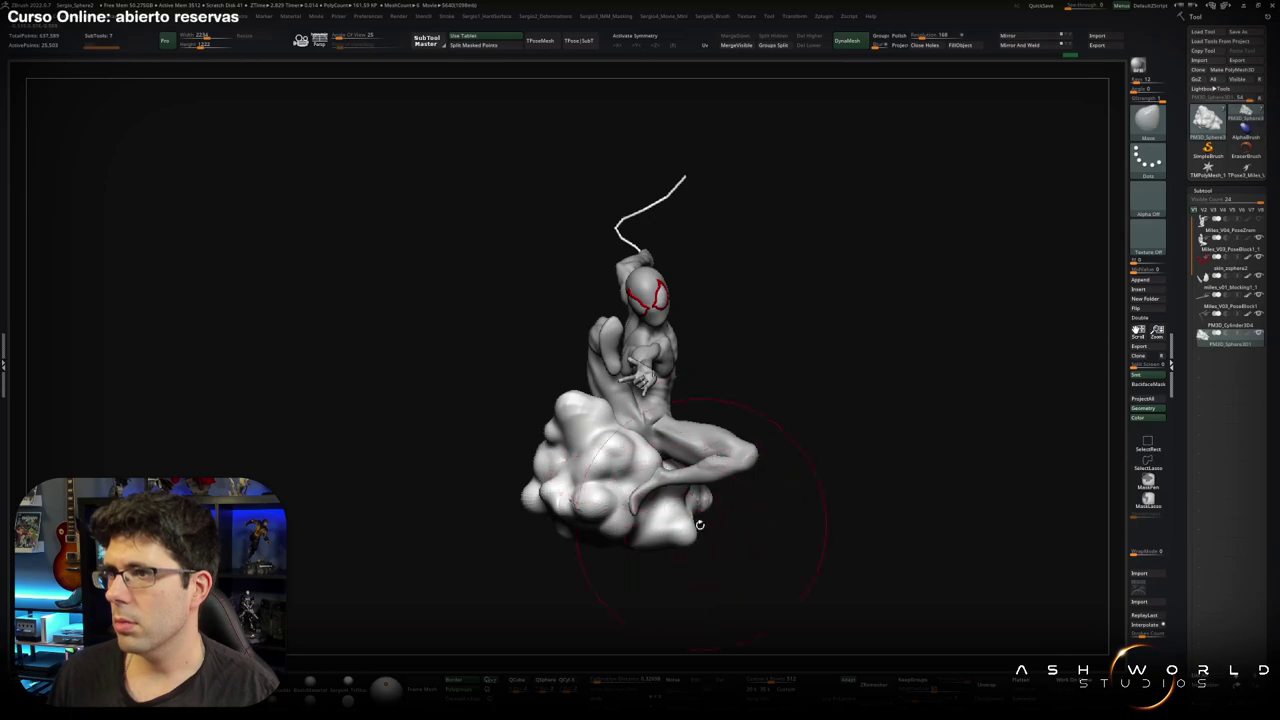
pyautogui.moveTo(690, 515); pyautogui.dragTo(645, 505)
pyautogui.moveTo(570, 470)
pyautogui.mouseDown()
pyautogui.moveTo(608, 447)
pyautogui.moveTo(528, 443)
pyautogui.mouseUp()
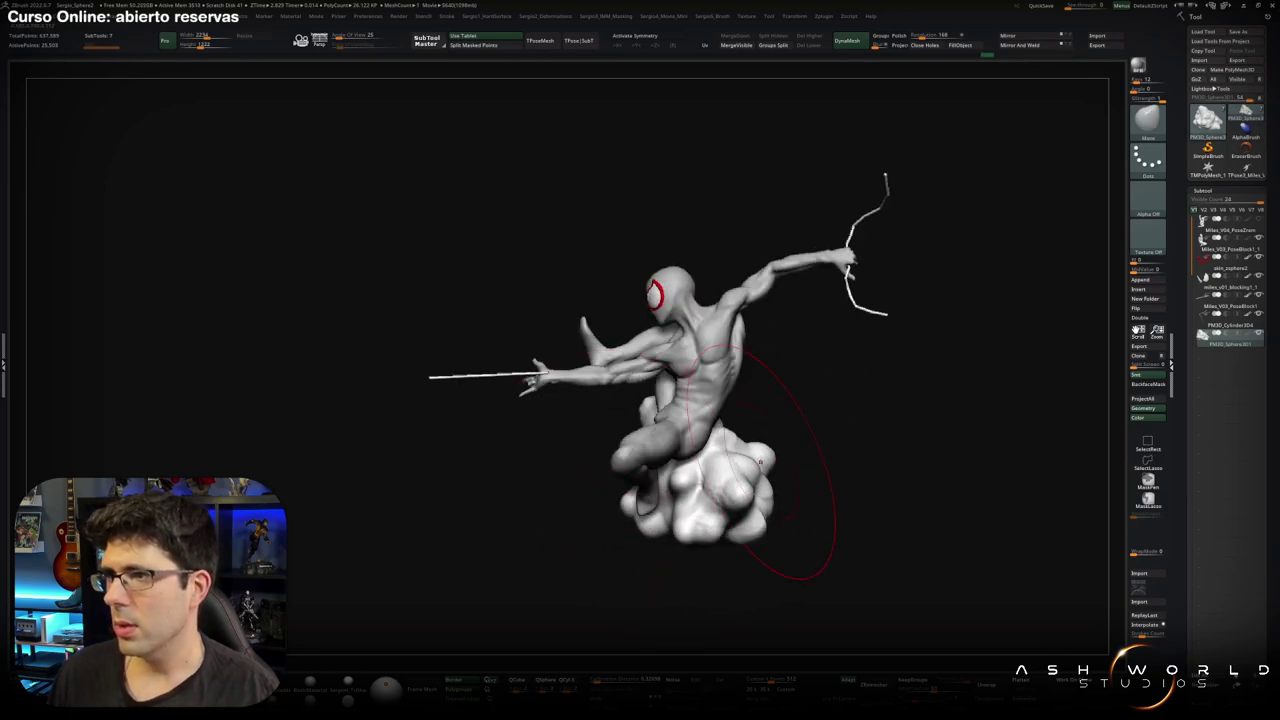
pyautogui.moveTo(814, 500)
pyautogui.mouseDown()
pyautogui.moveTo(772, 467)
pyautogui.moveTo(744, 486)
pyautogui.moveTo(640, 470)
pyautogui.moveTo(530, 500)
pyautogui.mouseUp()
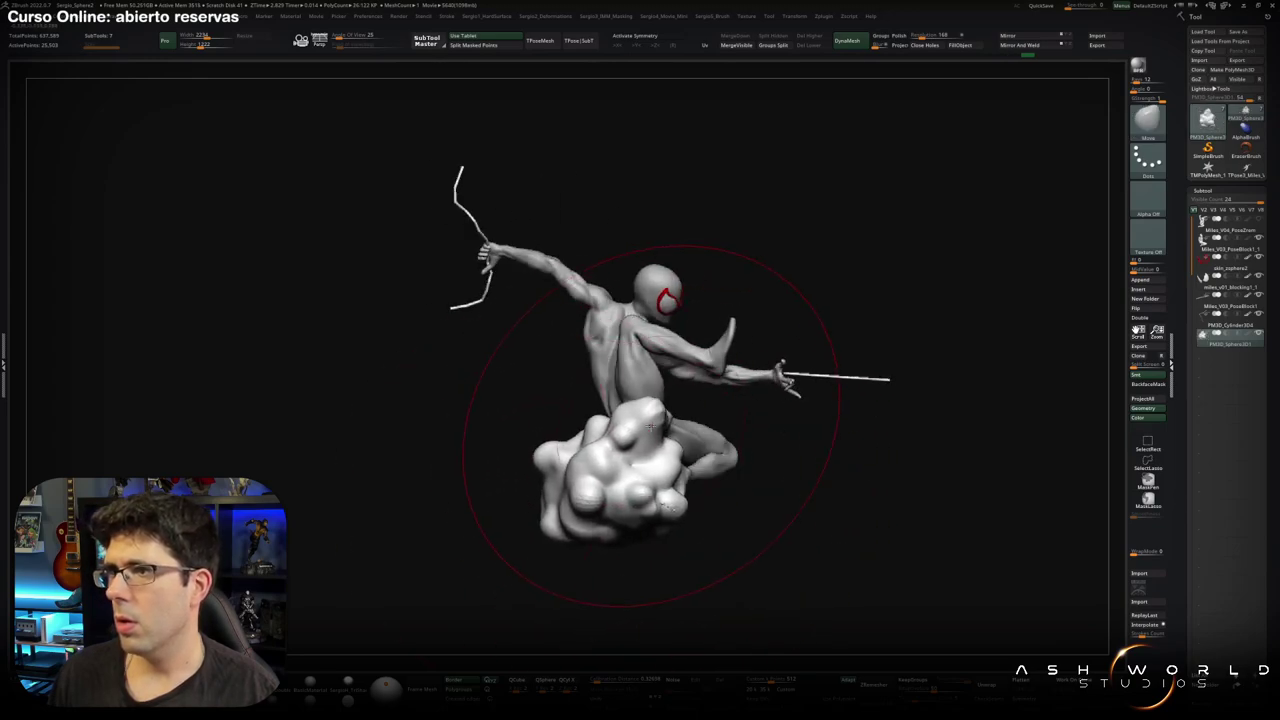
pyautogui.moveTo(651, 426)
pyautogui.mouseDown()
pyautogui.moveTo(600, 440)
pyautogui.moveTo(571, 485)
pyautogui.moveTo(597, 499)
pyautogui.mouseUp()
pyautogui.moveTo(657, 472); pyautogui.dragTo(672, 492)
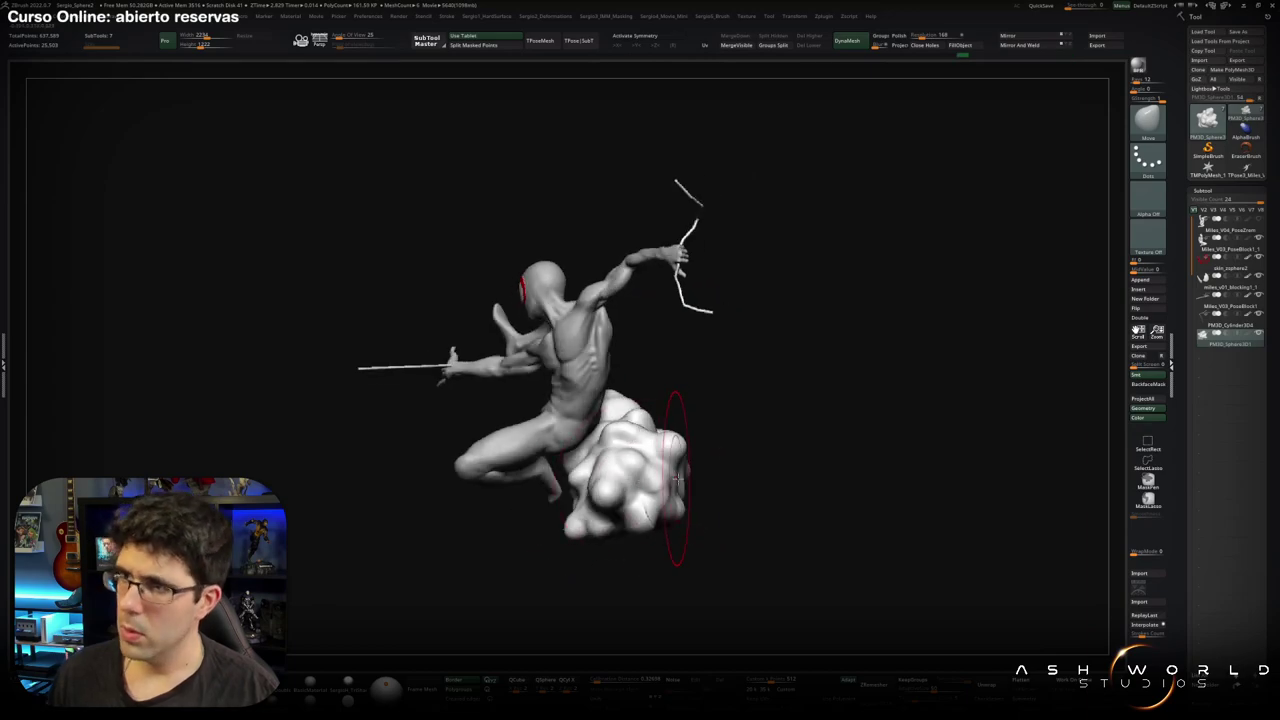
pyautogui.moveTo(579, 446)
pyautogui.mouseDown()
pyautogui.moveTo(626, 403)
pyautogui.moveTo(592, 503)
pyautogui.moveTo(666, 485)
pyautogui.moveTo(604, 462)
pyautogui.moveTo(594, 492)
pyautogui.moveTo(580, 484)
pyautogui.moveTo(605, 460)
pyautogui.moveTo(601, 499)
pyautogui.moveTo(623, 512)
pyautogui.mouseUp()
pyautogui.scroll(3, 600, 470)
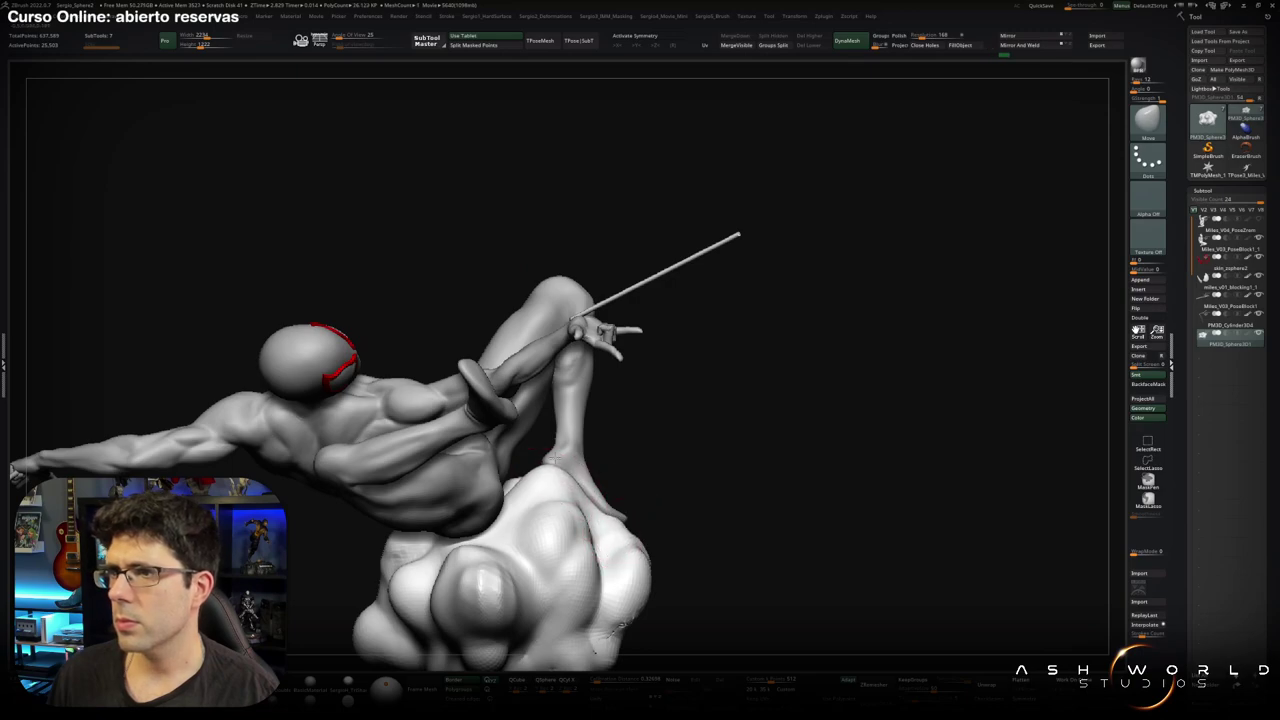
pyautogui.moveTo(535, 468)
pyautogui.mouseDown()
pyautogui.moveTo(565, 470)
pyautogui.moveTo(603, 514)
pyautogui.moveTo(603, 471)
pyautogui.moveTo(565, 428)
pyautogui.moveTo(722, 472)
pyautogui.moveTo(861, 445)
pyautogui.mouseUp()
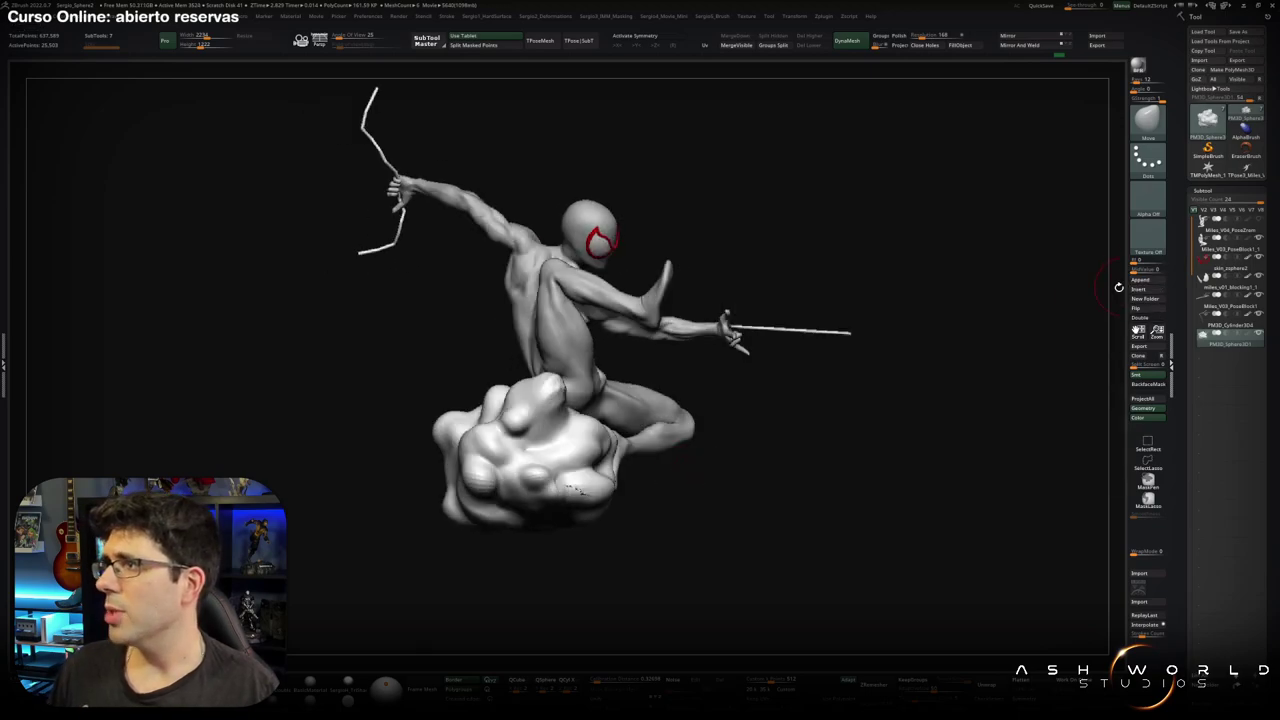
# Append a Cone3D subtool, stretch it tall and scale it down small.
pyautogui.click(1140, 280)
pyautogui.click(888, 339)
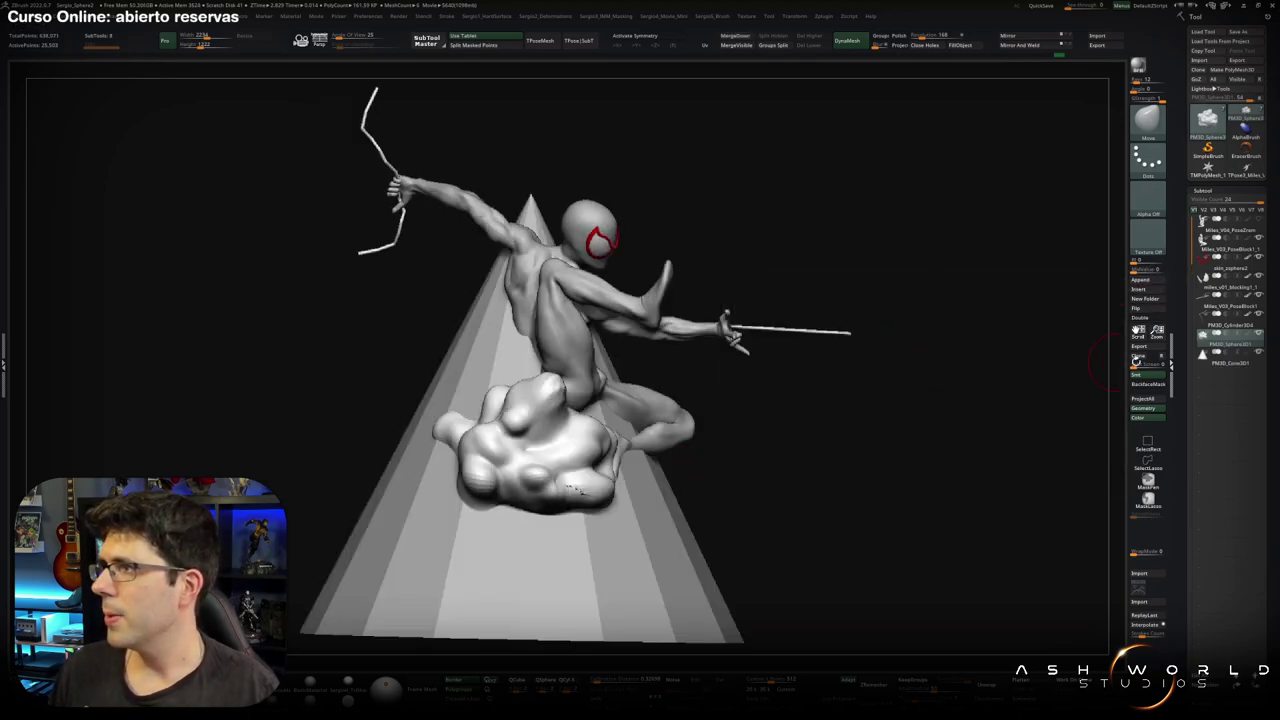
pyautogui.press('w')
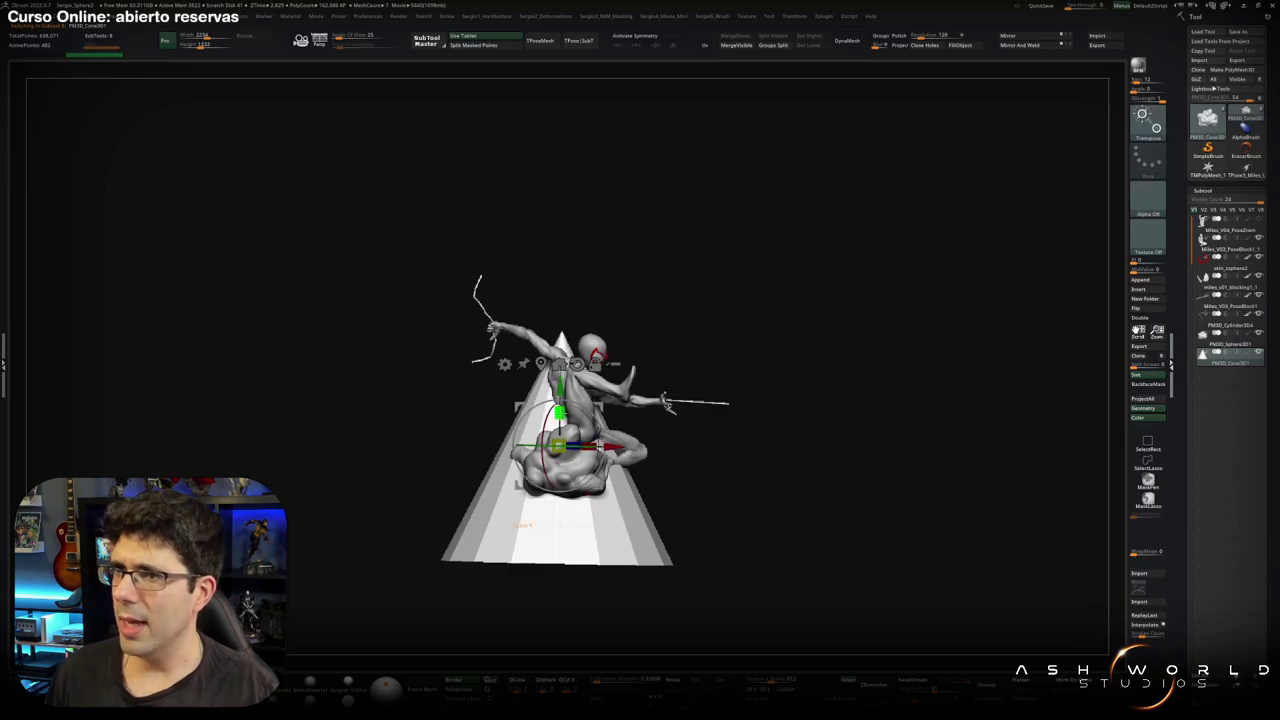
pyautogui.moveTo(558, 408); pyautogui.dragTo(558, 300)
pyautogui.moveTo(558, 446); pyautogui.dragTo(477, 560)
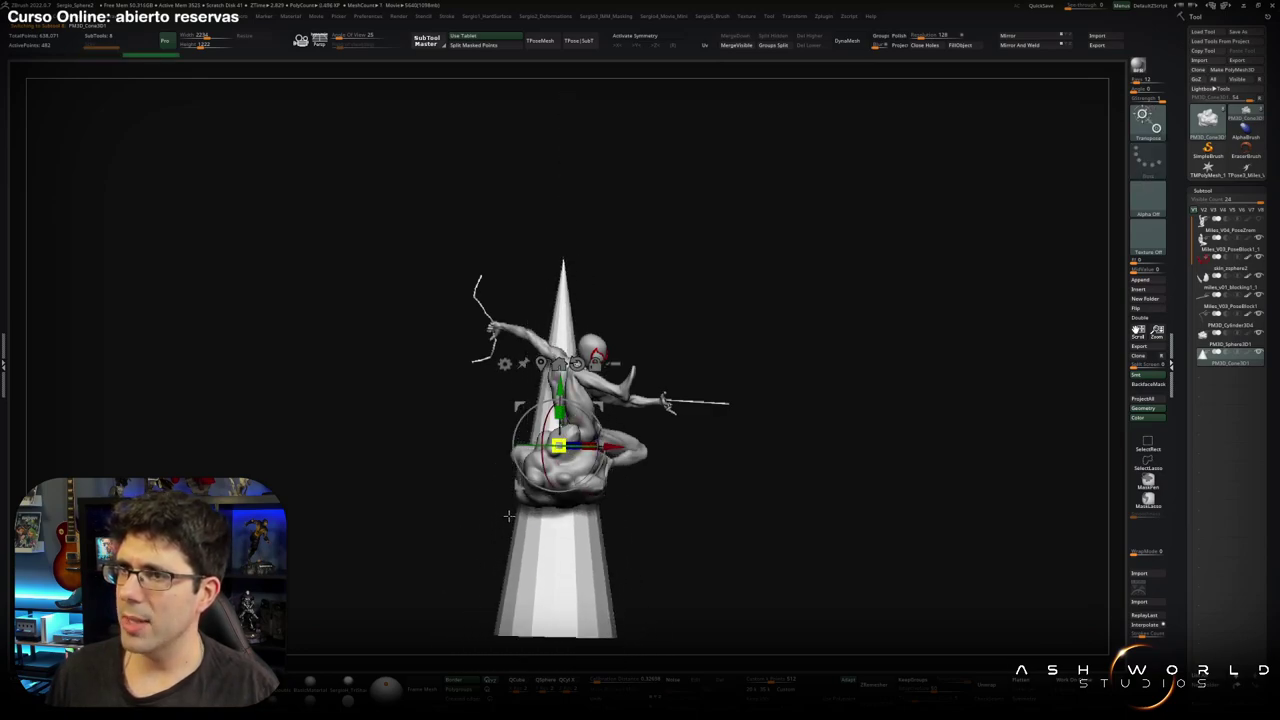
# Angle the cone into the left of the cloud base, checking its placement from several views.
pyautogui.moveTo(800, 450)
pyautogui.mouseDown()
pyautogui.moveTo(676, 428)
pyautogui.moveTo(690, 455)
pyautogui.mouseUp()
pyautogui.press('q')
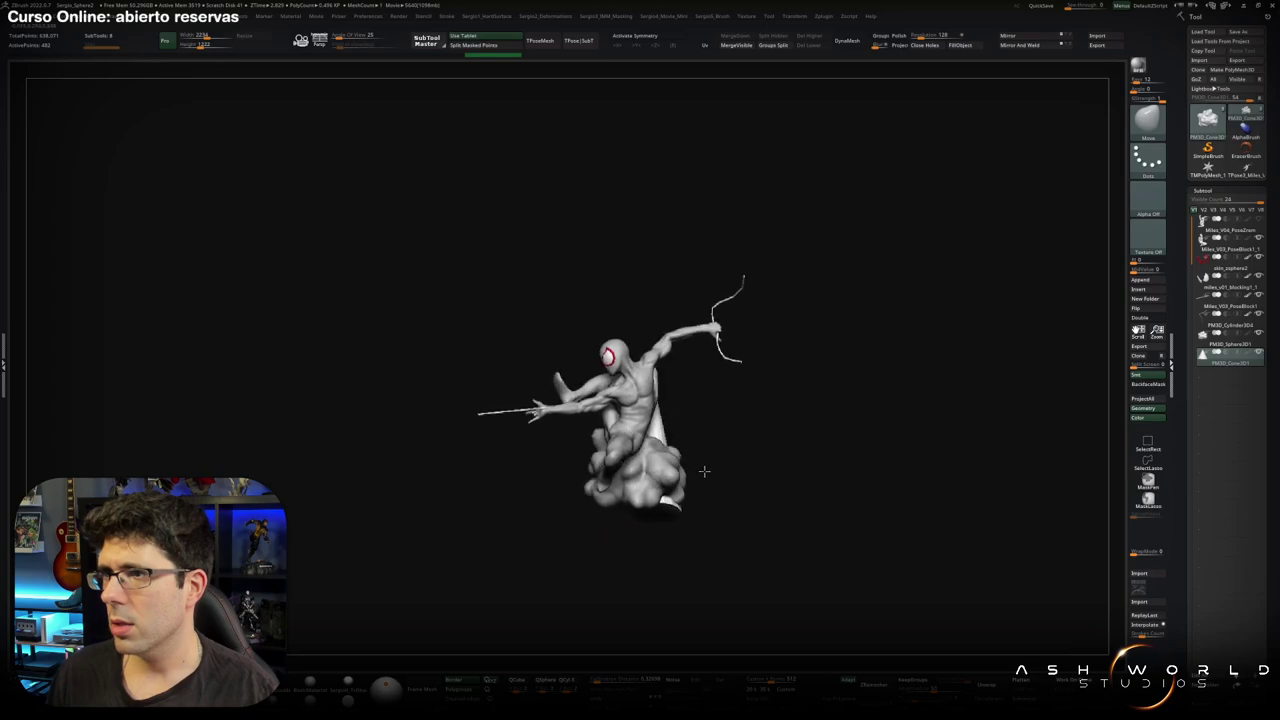
pyautogui.press('w')
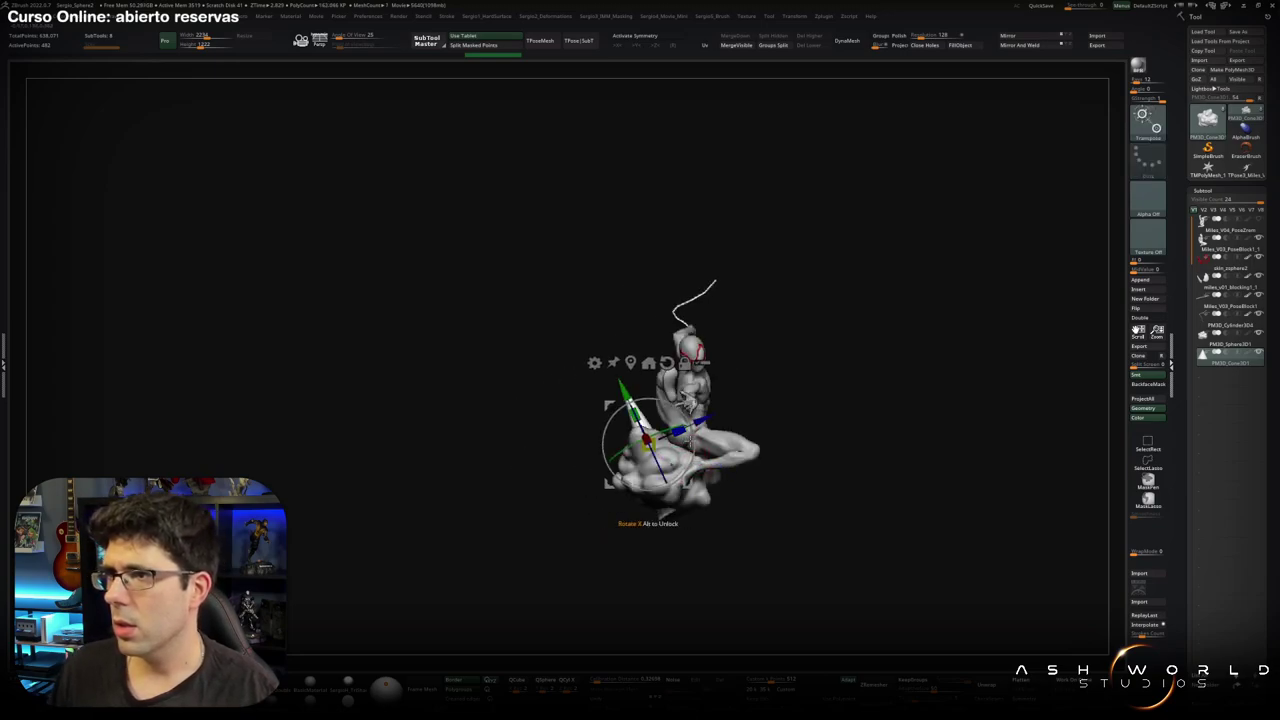
pyautogui.moveTo(648, 518); pyautogui.dragTo(678, 525)
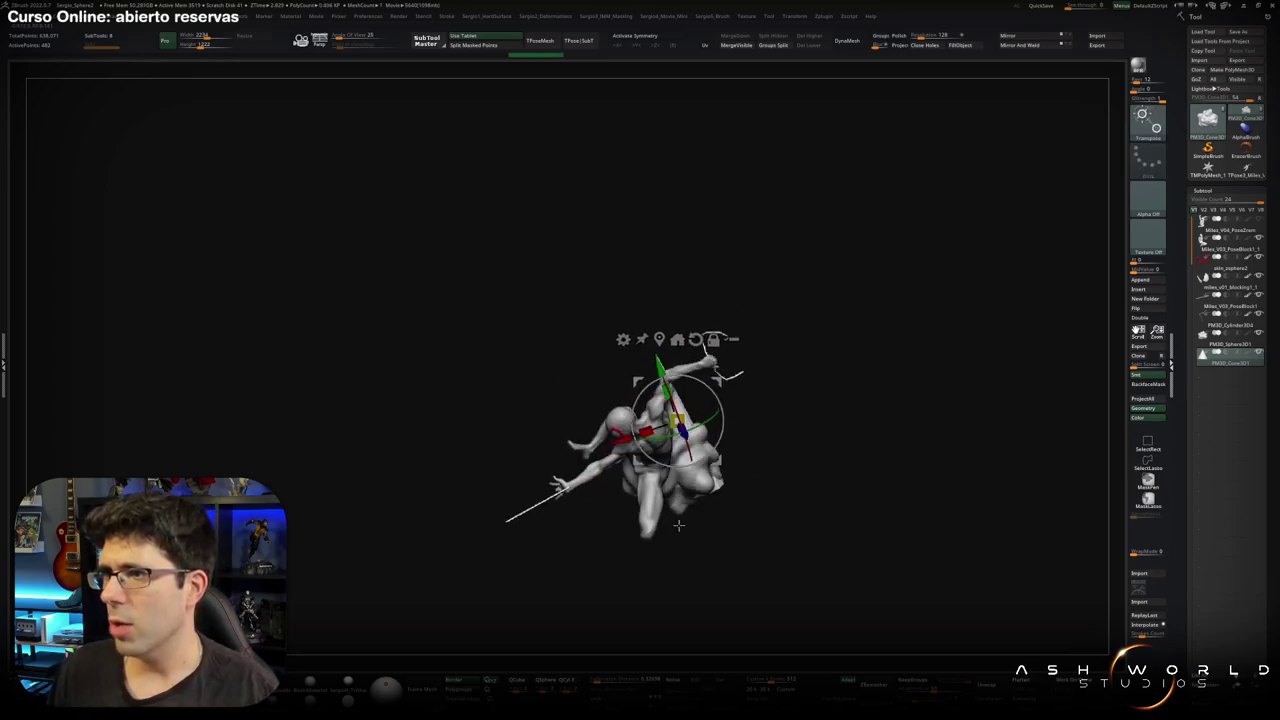
pyautogui.moveTo(718, 452); pyautogui.dragTo(739, 430)
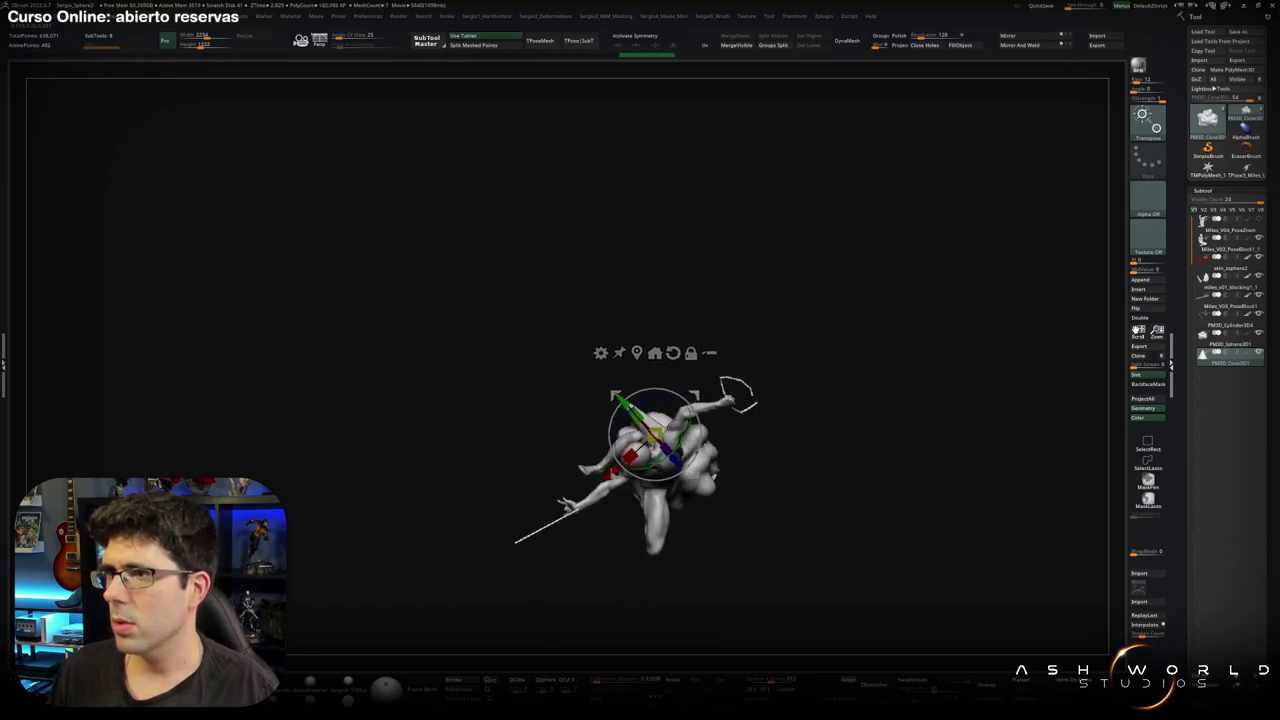
pyautogui.moveTo(675, 487); pyautogui.dragTo(691, 471)
pyautogui.press('q')
pyautogui.moveTo(604, 520)
pyautogui.mouseDown()
pyautogui.moveTo(655, 492)
pyautogui.moveTo(638, 477)
pyautogui.moveTo(650, 477)
pyautogui.moveTo(611, 494)
pyautogui.moveTo(637, 495)
pyautogui.moveTo(640, 463)
pyautogui.moveTo(610, 463)
pyautogui.moveTo(552, 498)
pyautogui.moveTo(640, 449)
pyautogui.moveTo(600, 450)
pyautogui.mouseUp()
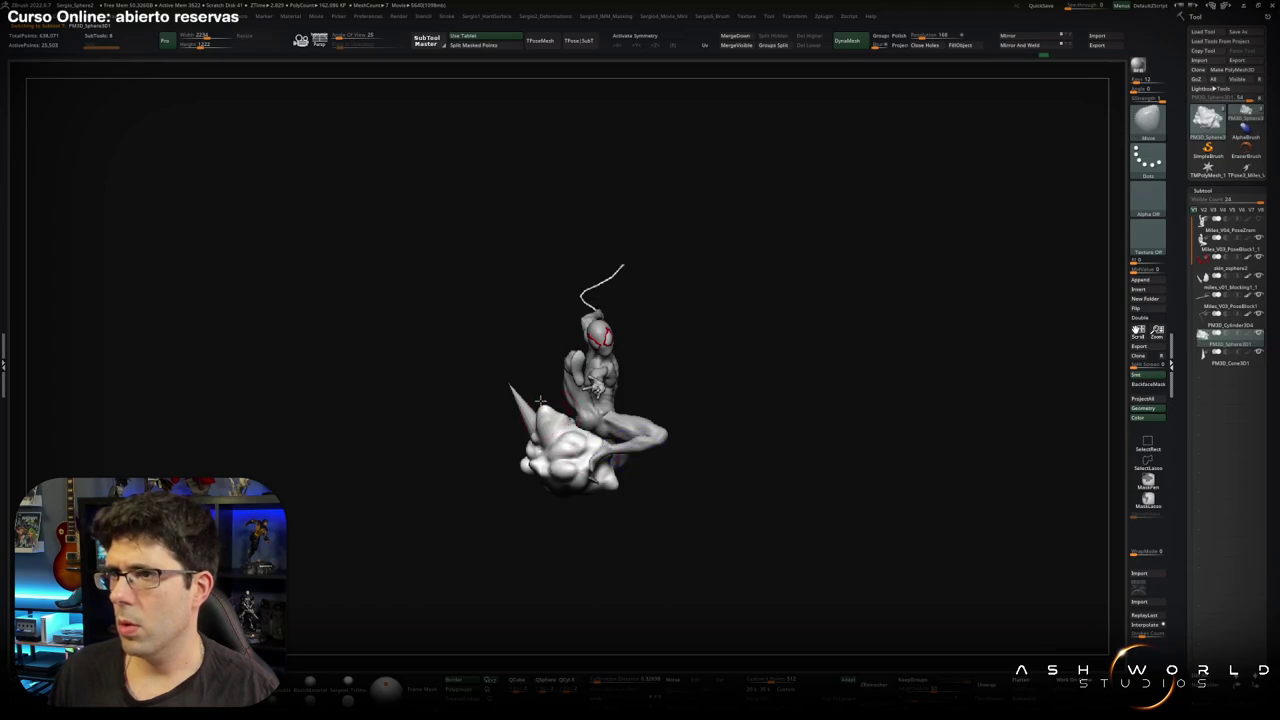
# Raise a new bump on the cloud base beside the cone spike.
pyautogui.moveTo(543, 412)
pyautogui.mouseDown()
pyautogui.moveTo(566, 448)
pyautogui.moveTo(635, 425)
pyautogui.mouseUp()
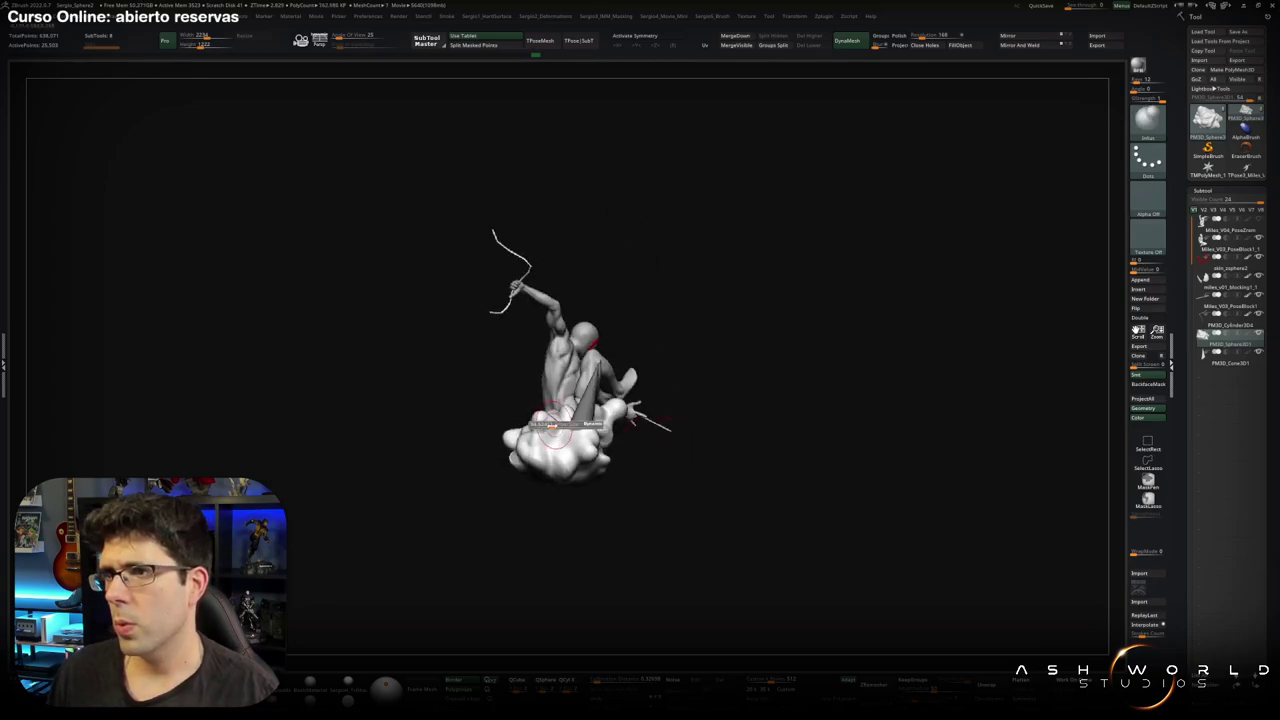
pyautogui.moveTo(550, 425)
pyautogui.mouseDown()
pyautogui.moveTo(516, 443)
pyautogui.moveTo(547, 414)
pyautogui.mouseUp()
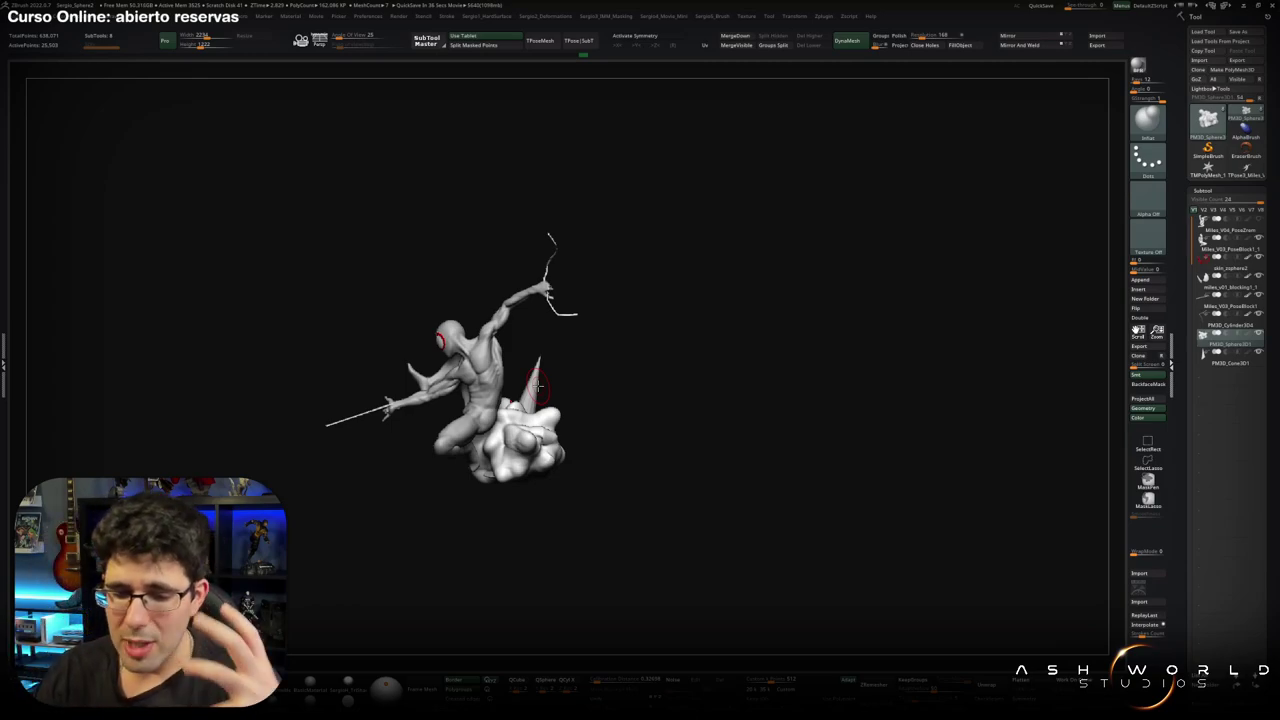
pyautogui.moveTo(687, 172)
pyautogui.mouseDown()
pyautogui.moveTo(720, 246)
pyautogui.moveTo(548, 345)
pyautogui.mouseUp()
pyautogui.press('ctrl')
pyautogui.moveTo(551, 418); pyautogui.dragTo(476, 428)
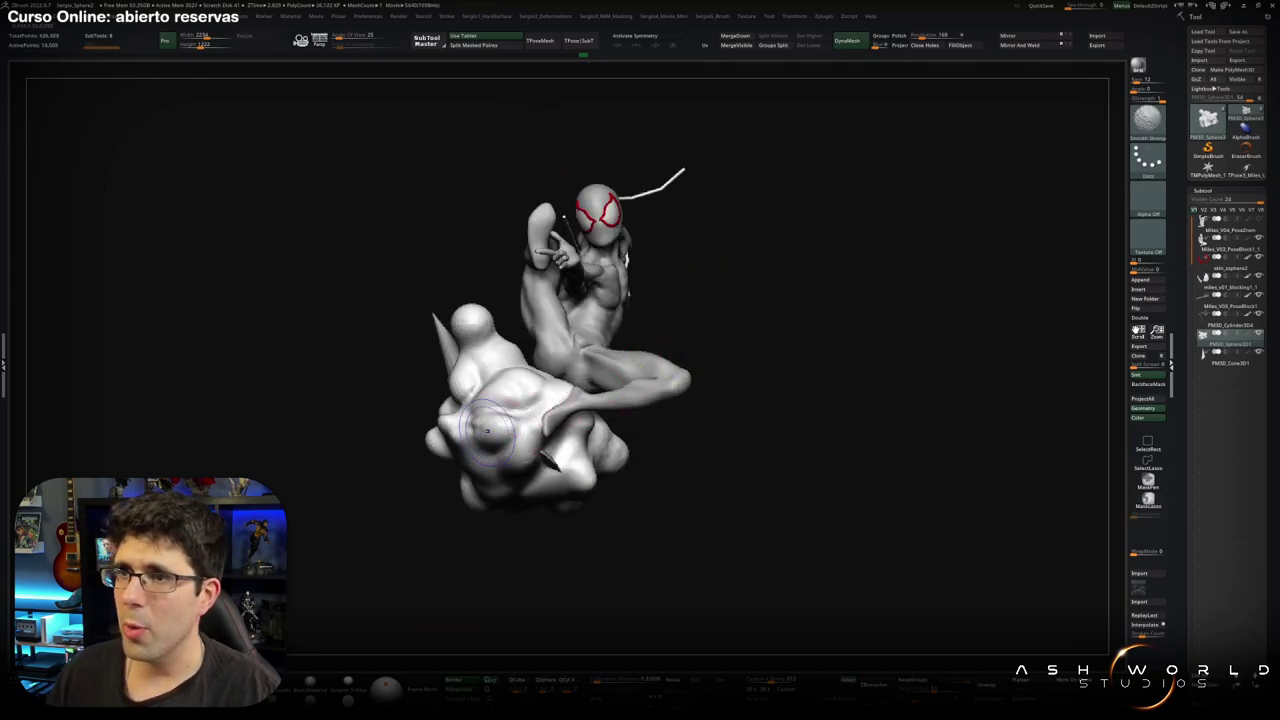
pyautogui.moveTo(497, 447); pyautogui.dragTo(541, 451, button='right')
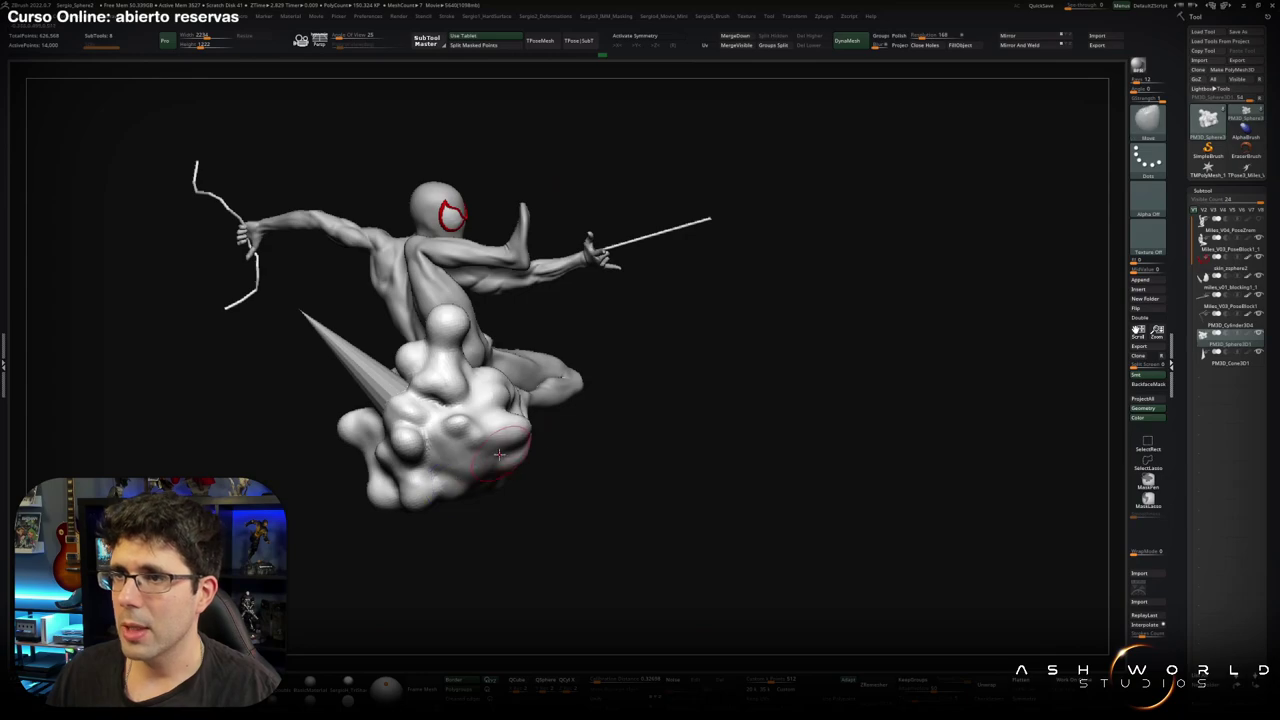
pyautogui.moveTo(477, 492)
pyautogui.mouseDown(button='right')
pyautogui.moveTo(501, 469)
pyautogui.moveTo(471, 440)
pyautogui.moveTo(470, 392)
pyautogui.mouseUp(button='right')
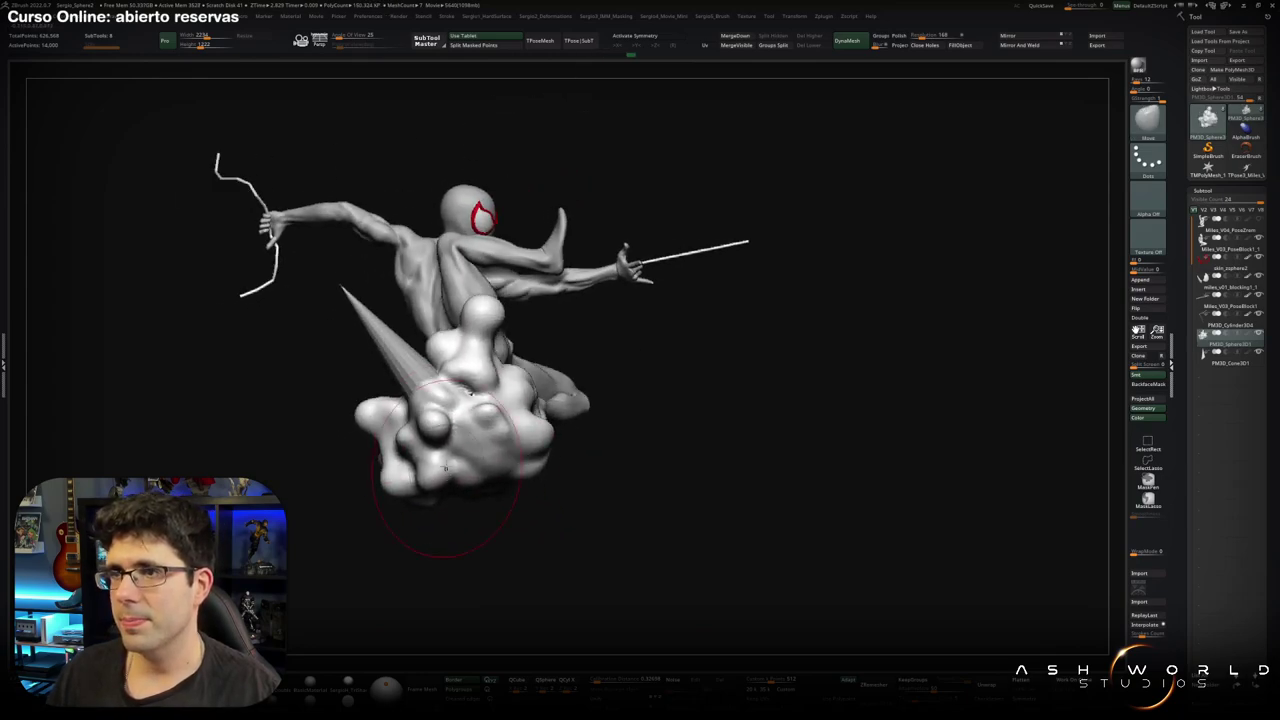
pyautogui.moveTo(473, 448); pyautogui.dragTo(558, 424, button='right')
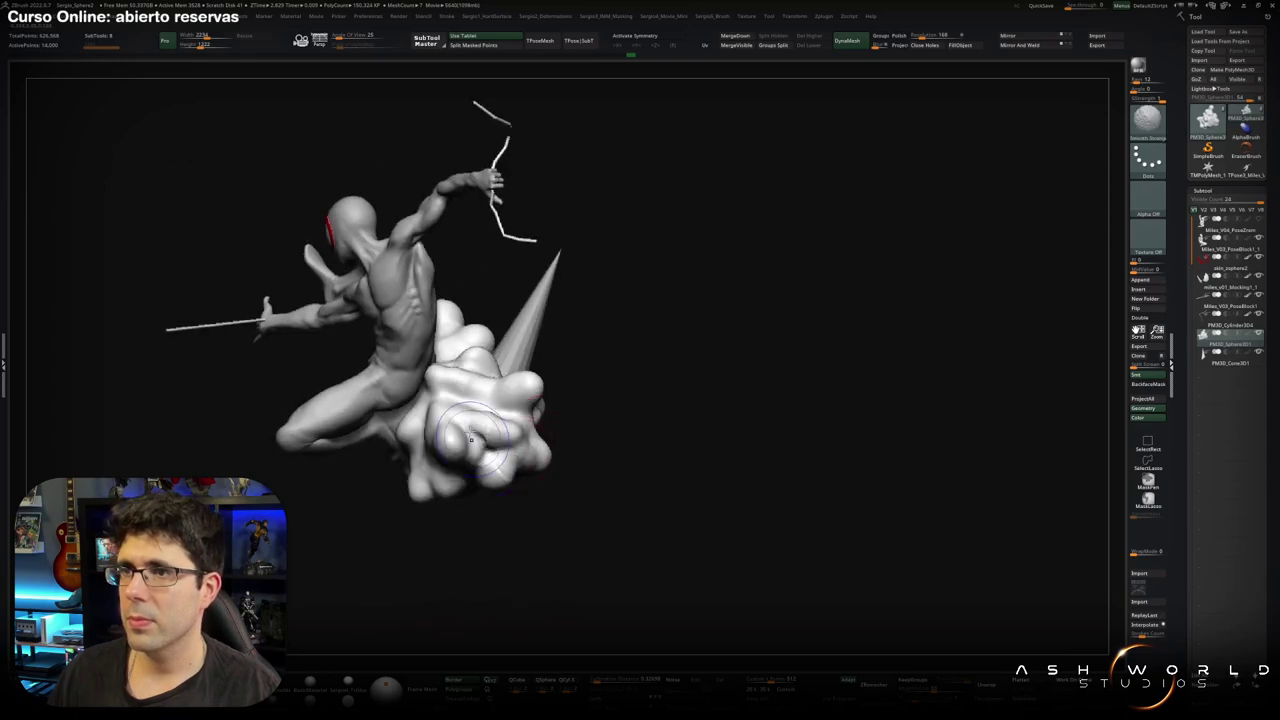
pyautogui.moveTo(471, 438); pyautogui.dragTo(548, 488, button='right')
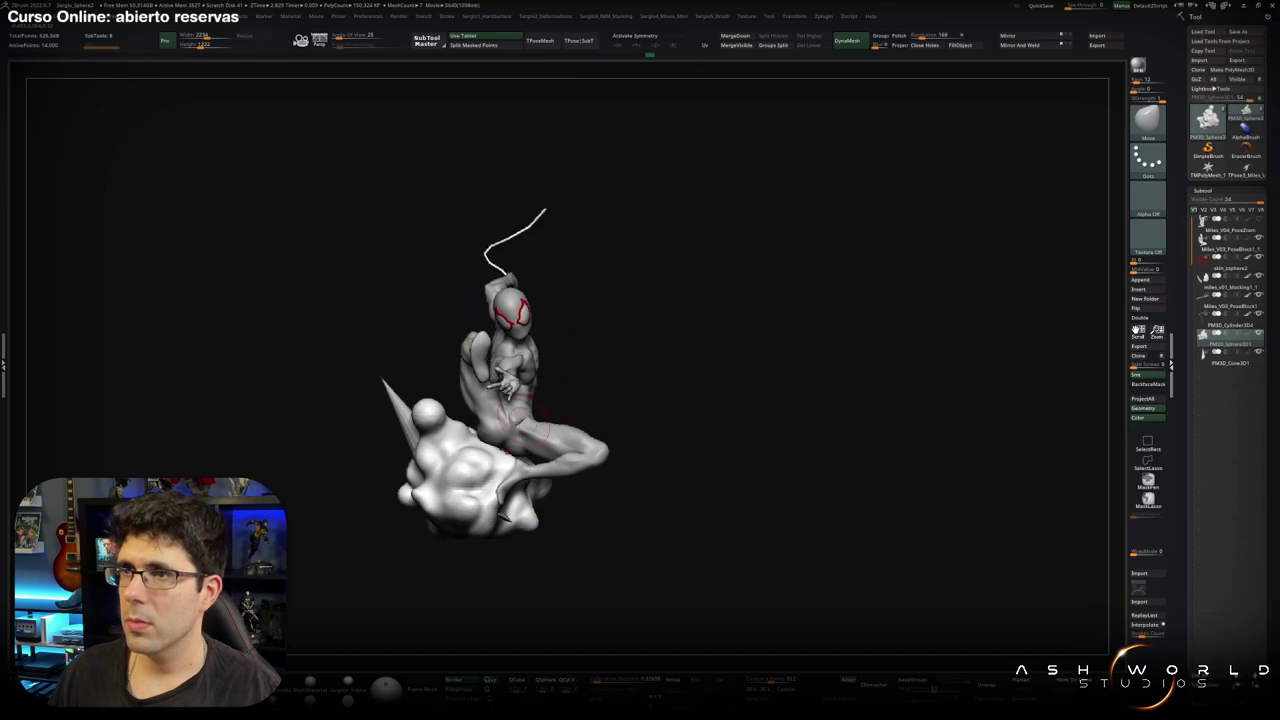
# Smooth away the cloud's left lump and pull its top lump down.
pyautogui.moveTo(437, 514); pyautogui.dragTo(470, 500)
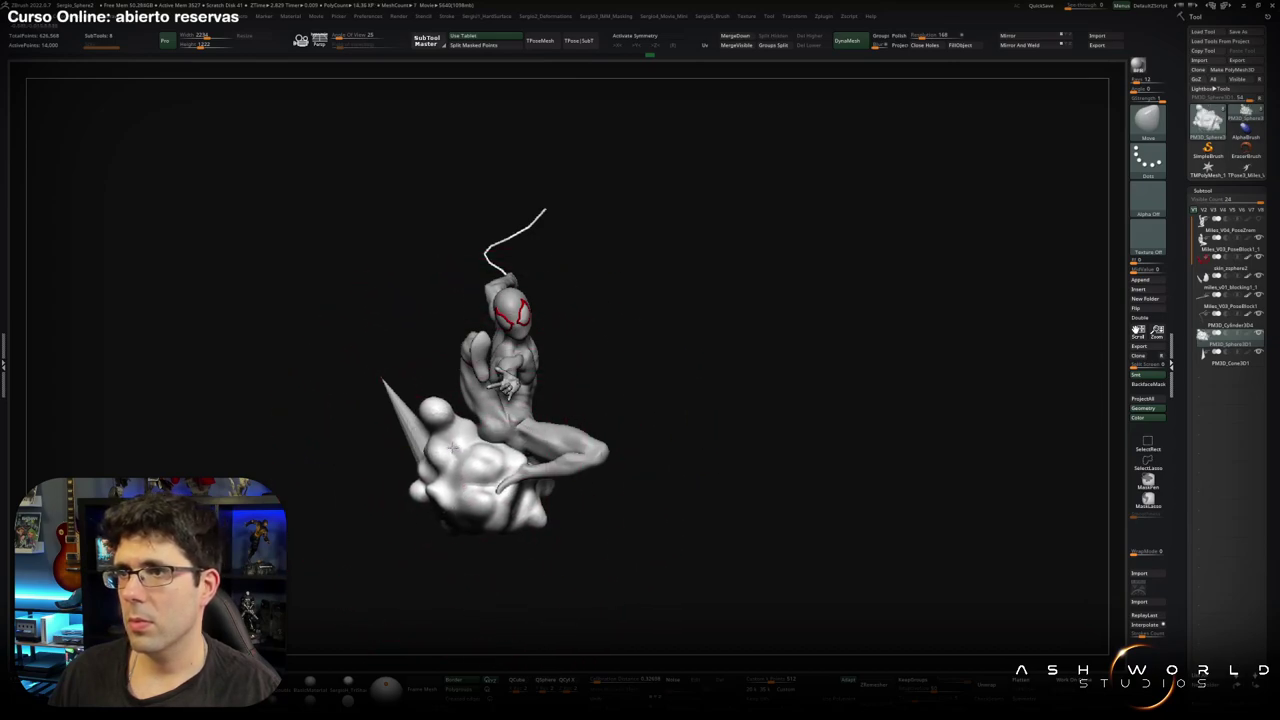
pyautogui.moveTo(441, 397); pyautogui.dragTo(440, 432)
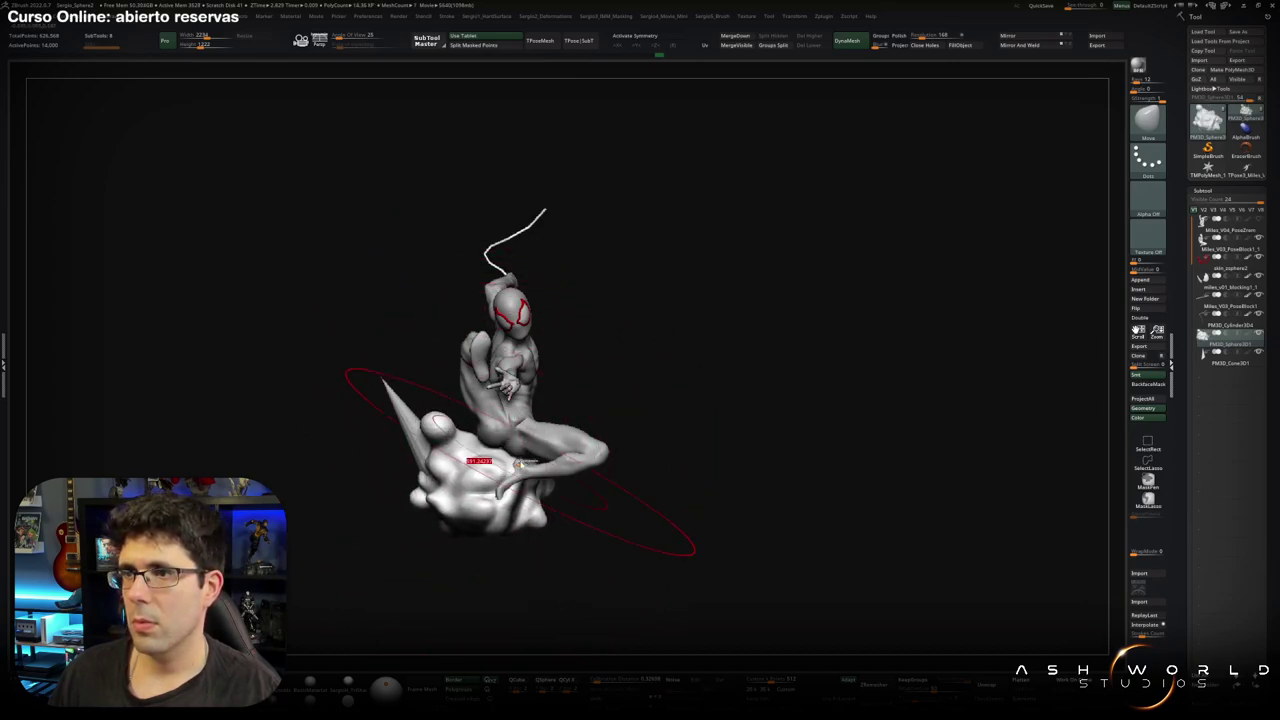
pyautogui.moveTo(509, 437); pyautogui.dragTo(780, 425, button='right')
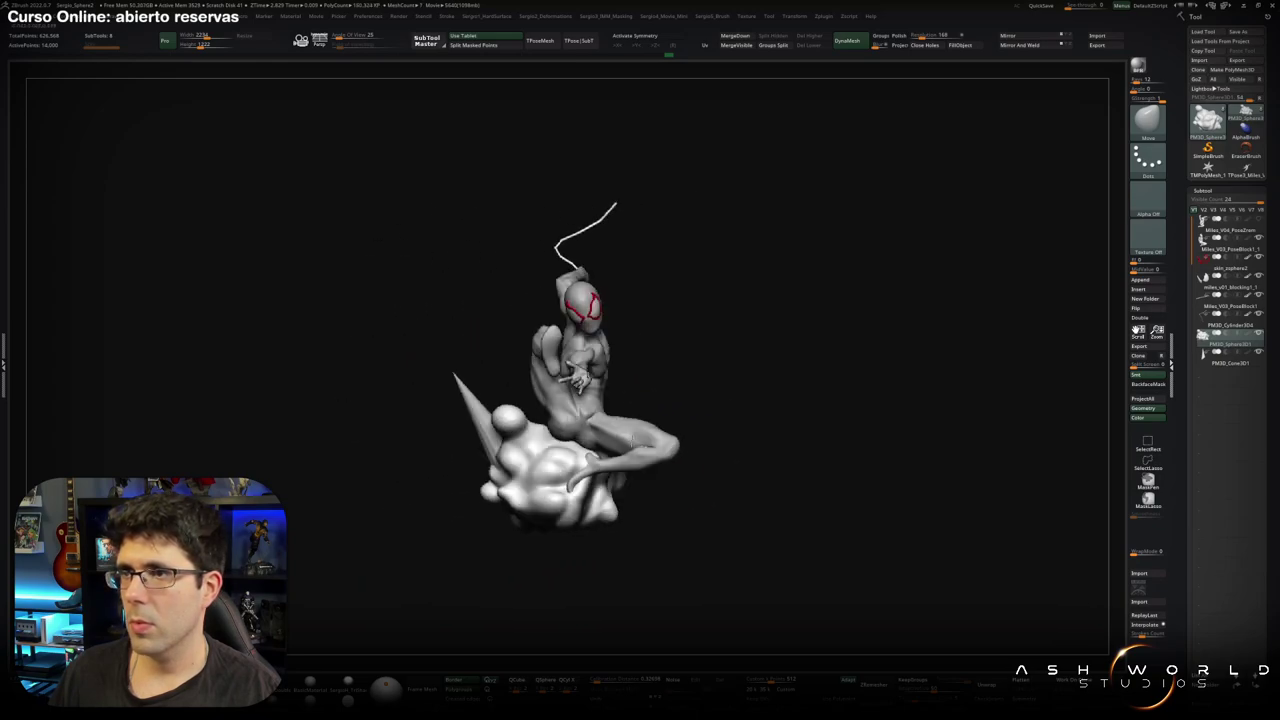
pyautogui.keyDown('alt'); pyautogui.moveTo(604, 417); pyautogui.dragTo(522, 495, button='right'); pyautogui.keyUp('alt')
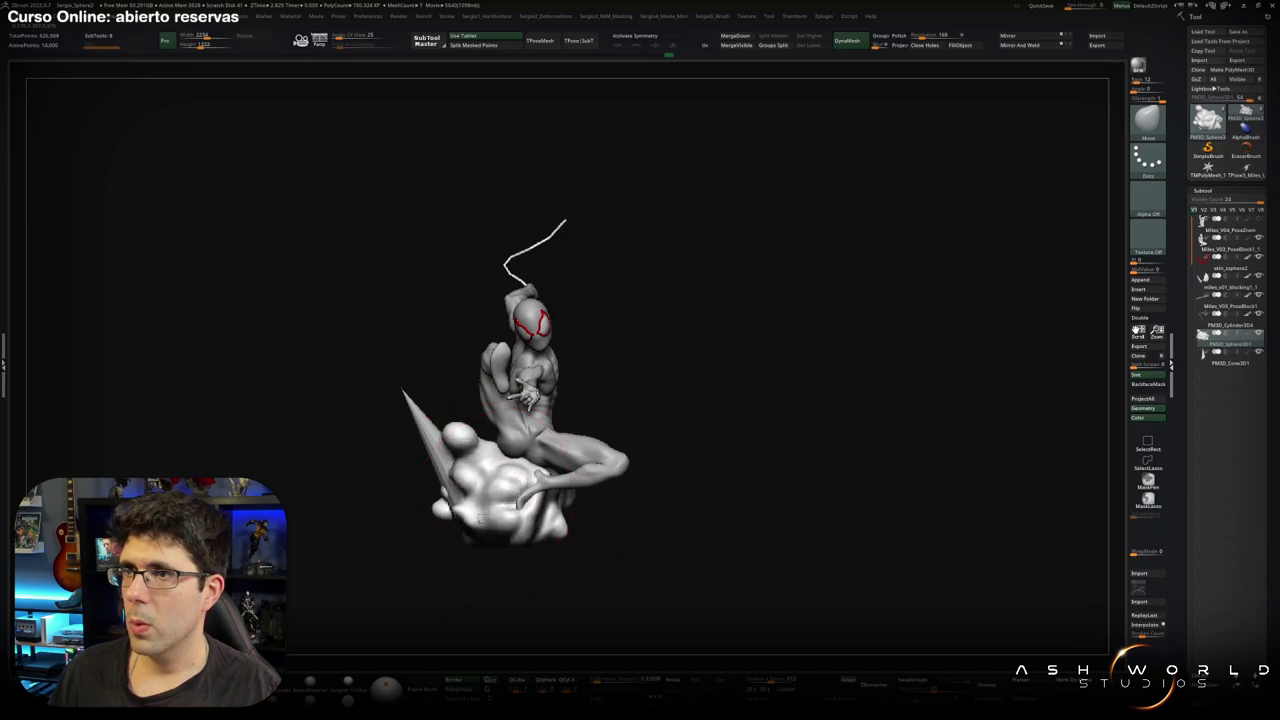
pyautogui.moveTo(476, 535)
pyautogui.mouseDown(button='right')
pyautogui.moveTo(563, 466)
pyautogui.moveTo(452, 602)
pyautogui.moveTo(463, 531)
pyautogui.moveTo(481, 537)
pyautogui.mouseUp(button='right')
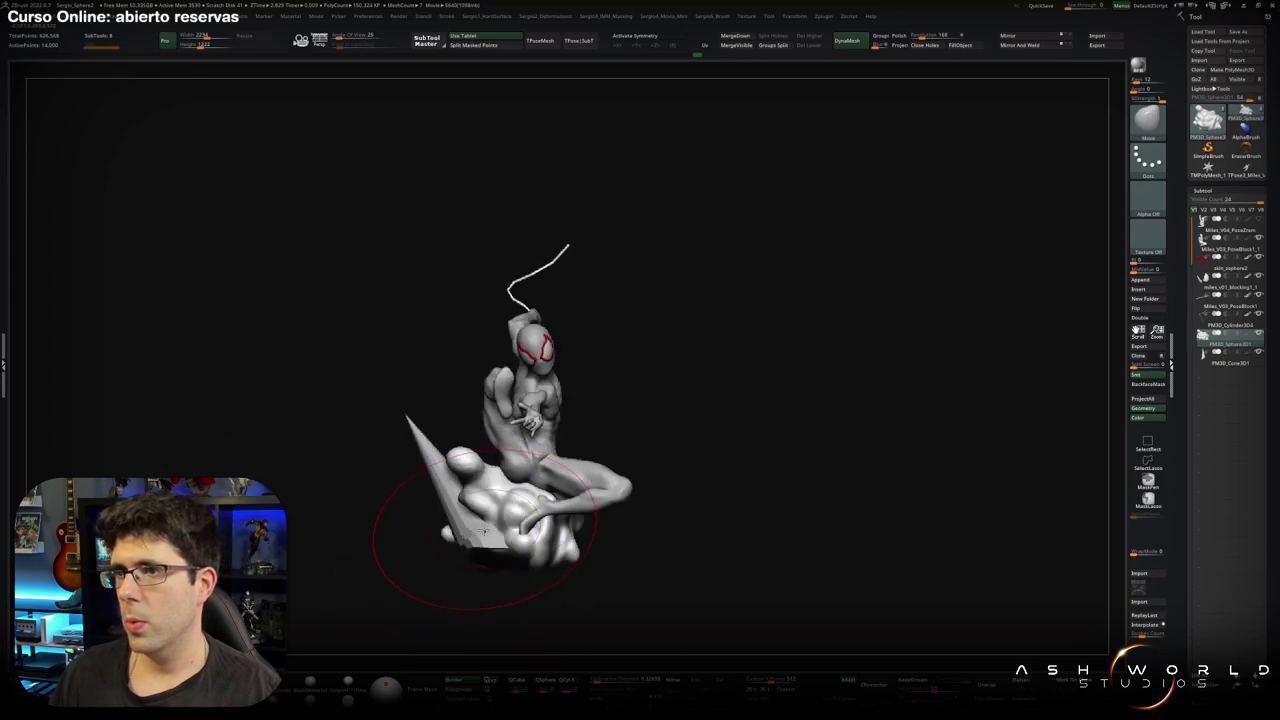
pyautogui.press('w')
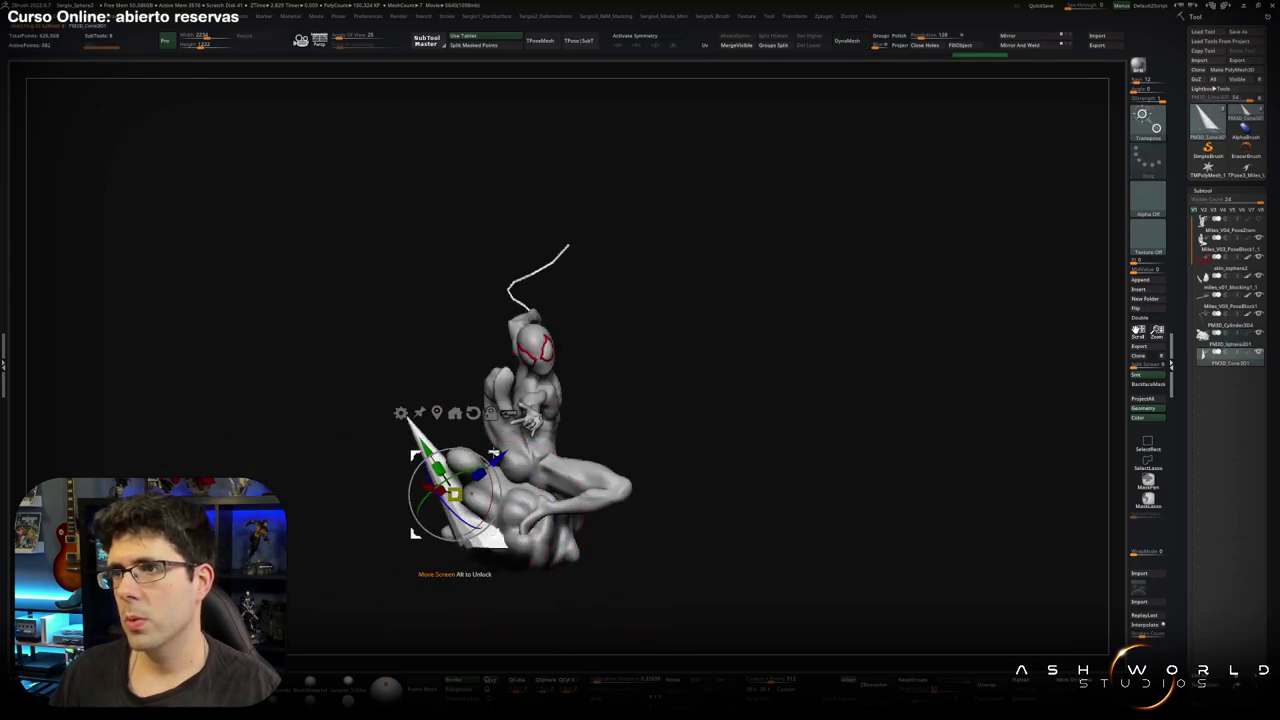
pyautogui.press('q')
pyautogui.moveTo(514, 514)
pyautogui.mouseDown(button='right')
pyautogui.moveTo(506, 529)
pyautogui.moveTo(521, 446)
pyautogui.moveTo(522, 488)
pyautogui.moveTo(500, 508)
pyautogui.moveTo(520, 501)
pyautogui.moveTo(478, 518)
pyautogui.mouseUp(button='right')
pyautogui.press('s')
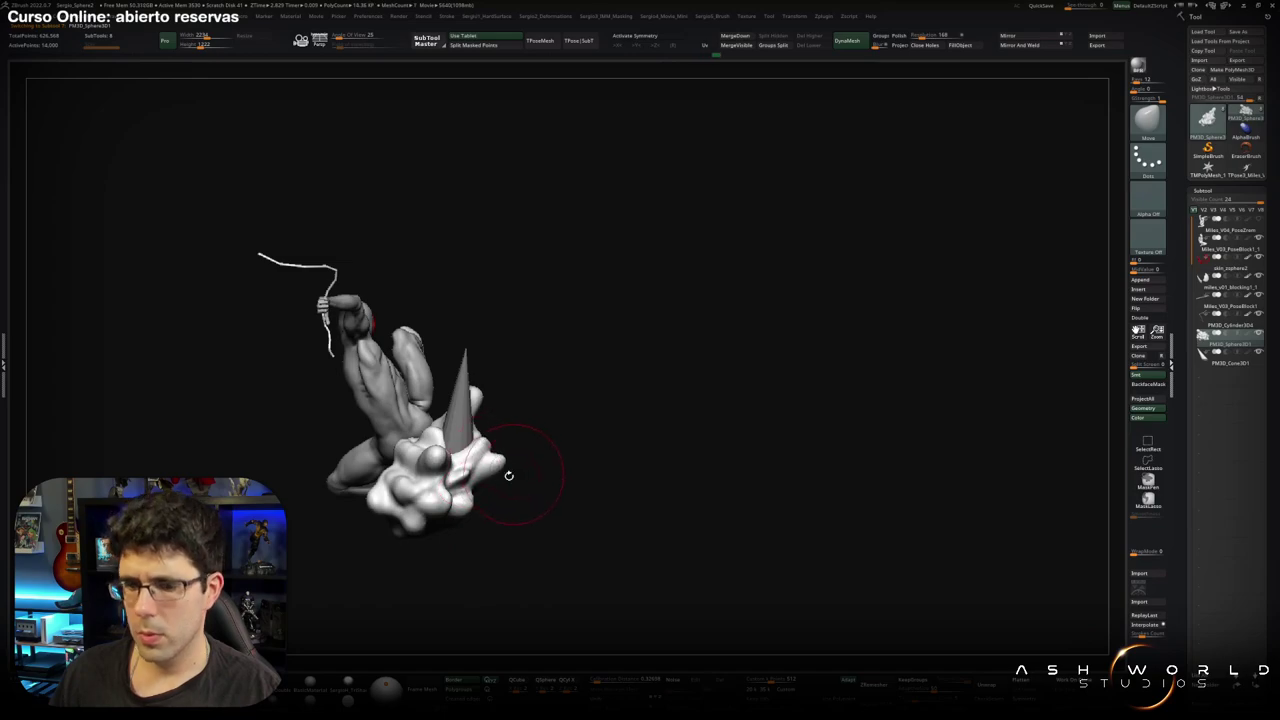
pyautogui.moveTo(509, 475); pyautogui.dragTo(390, 495, button='right')
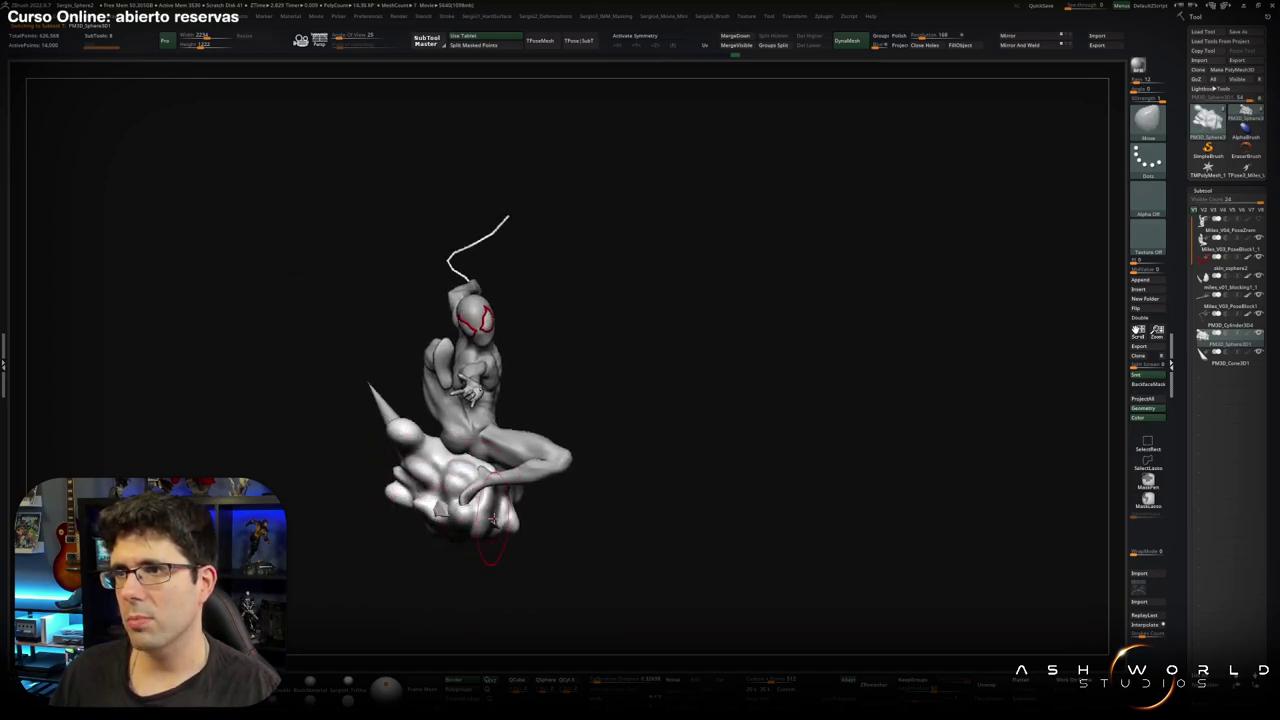
pyautogui.moveTo(494, 518)
pyautogui.mouseDown(button='right')
pyautogui.moveTo(560, 505)
pyautogui.moveTo(559, 530)
pyautogui.moveTo(664, 467)
pyautogui.mouseUp(button='right')
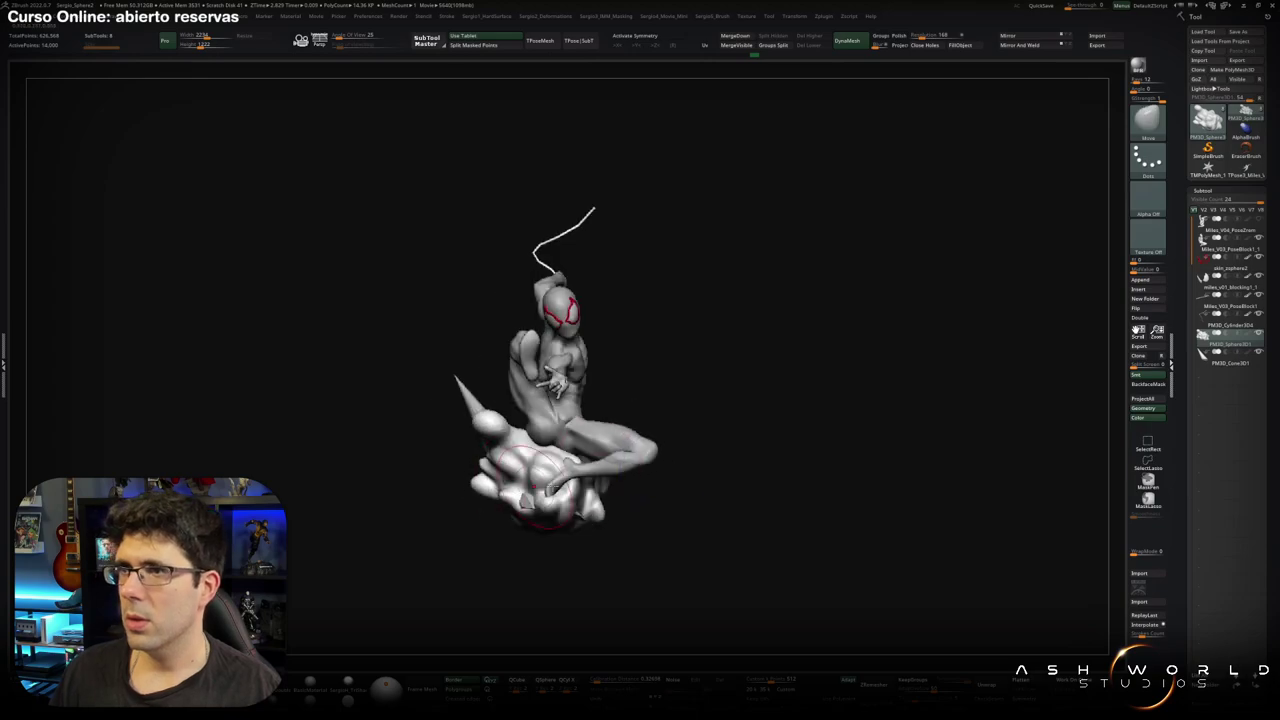
pyautogui.moveTo(548, 488)
pyautogui.mouseDown(button='right')
pyautogui.moveTo(649, 440)
pyautogui.moveTo(485, 464)
pyautogui.mouseUp(button='right')
pyautogui.moveTo(692, 386)
pyautogui.keyDown('alt'); pyautogui.mouseDown(button='right')
pyautogui.moveTo(600, 374)
pyautogui.moveTo(677, 346)
pyautogui.moveTo(625, 372)
pyautogui.moveTo(612, 360)
pyautogui.moveTo(595, 390)
pyautogui.mouseUp(button='right'); pyautogui.keyUp('alt')
# Isolate the figure and show its polygroups with a wireframe overlay.
pyautogui.keyDown('ctrl'); pyautogui.keyDown('shift'); pyautogui.click(594, 388); pyautogui.keyUp('shift'); pyautogui.keyUp('ctrl')
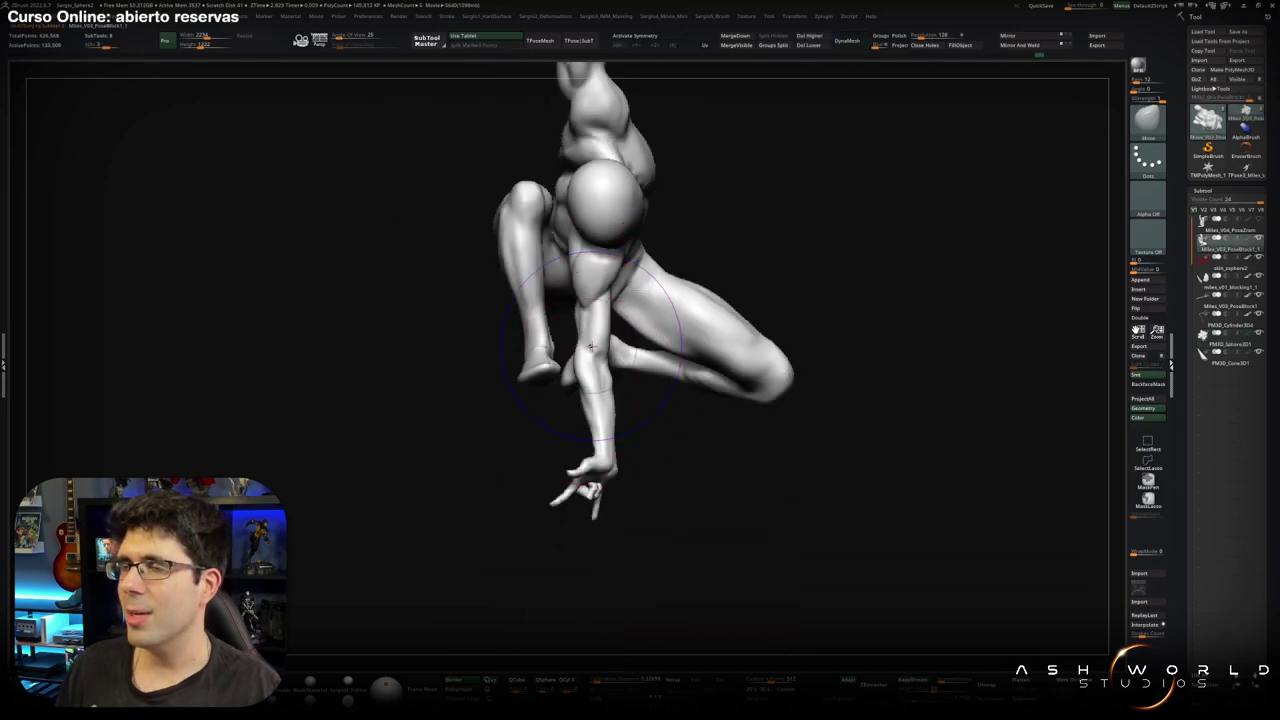
pyautogui.hotkey('shift', 'f')
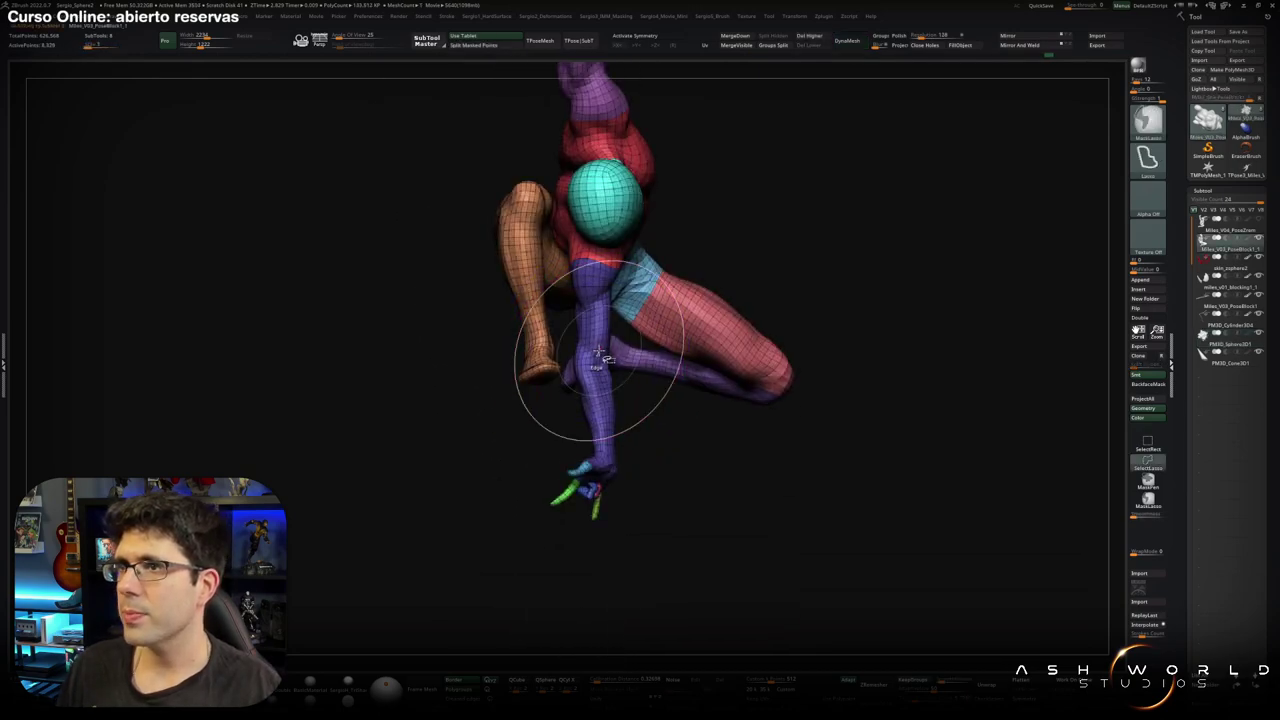
pyautogui.keyDown('ctrl'); pyautogui.keyDown('alt'); pyautogui.keyDown('shift'); pyautogui.click(600, 356); pyautogui.keyUp('shift'); pyautogui.keyUp('alt'); pyautogui.keyUp('ctrl')
pyautogui.moveTo(610, 363); pyautogui.dragTo(619, 325, button='right')
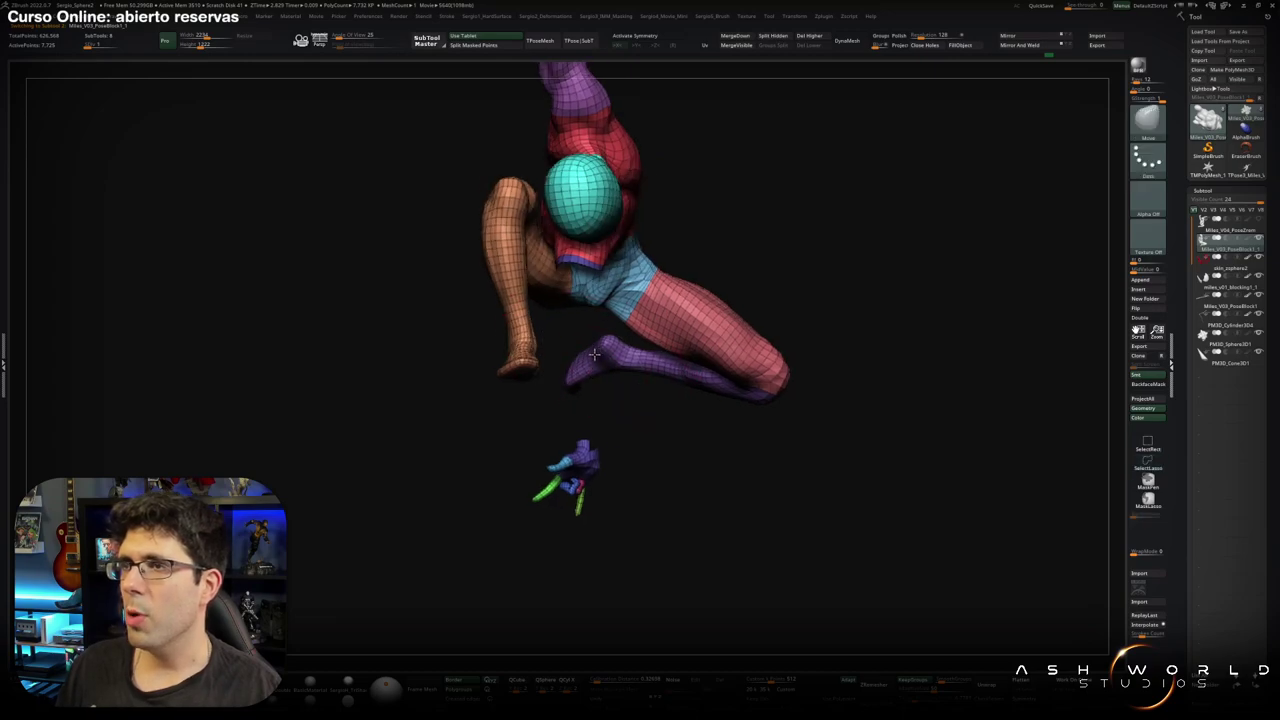
# Mask the whole body and invert it so only the arm stays free, adjusting the mask edge.
pyautogui.keyDown('ctrl'); pyautogui.click(618, 401); pyautogui.keyUp('ctrl')
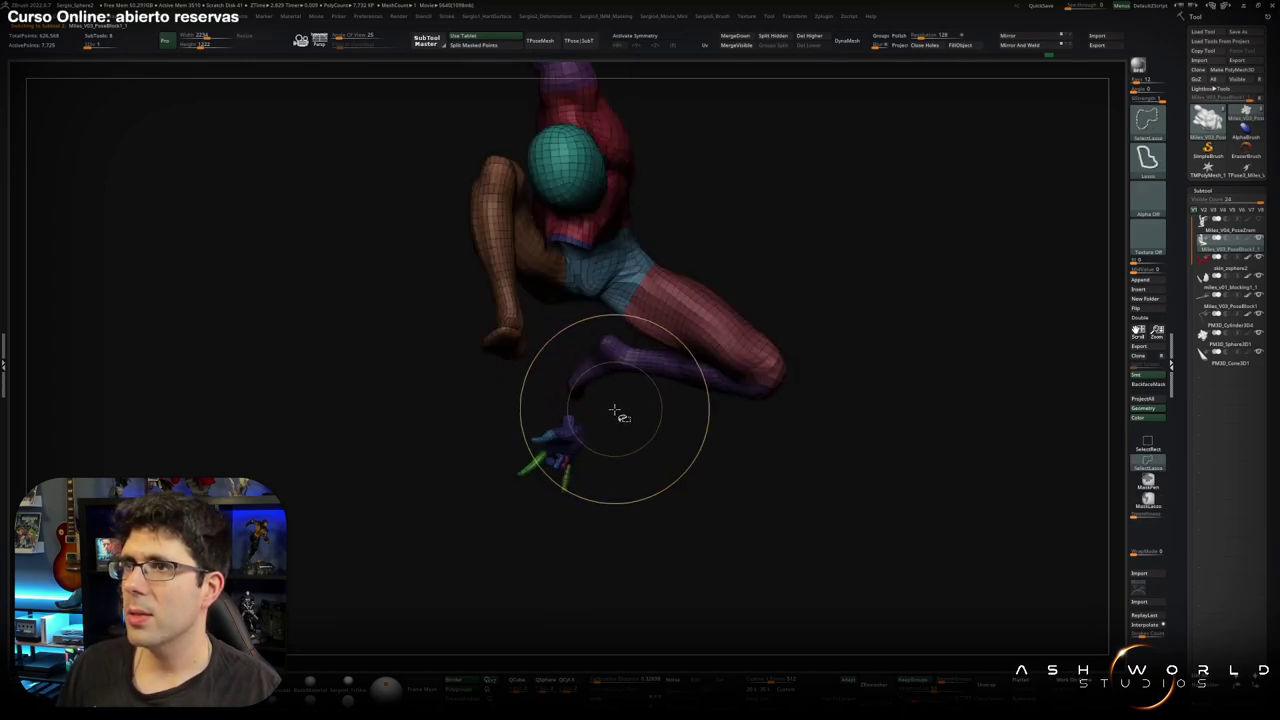
pyautogui.keyDown('ctrl'); pyautogui.keyDown('shift'); pyautogui.click(614, 411); pyautogui.keyUp('shift'); pyautogui.keyUp('ctrl')
pyautogui.keyDown('ctrl'); pyautogui.click(615, 393); pyautogui.keyUp('ctrl')
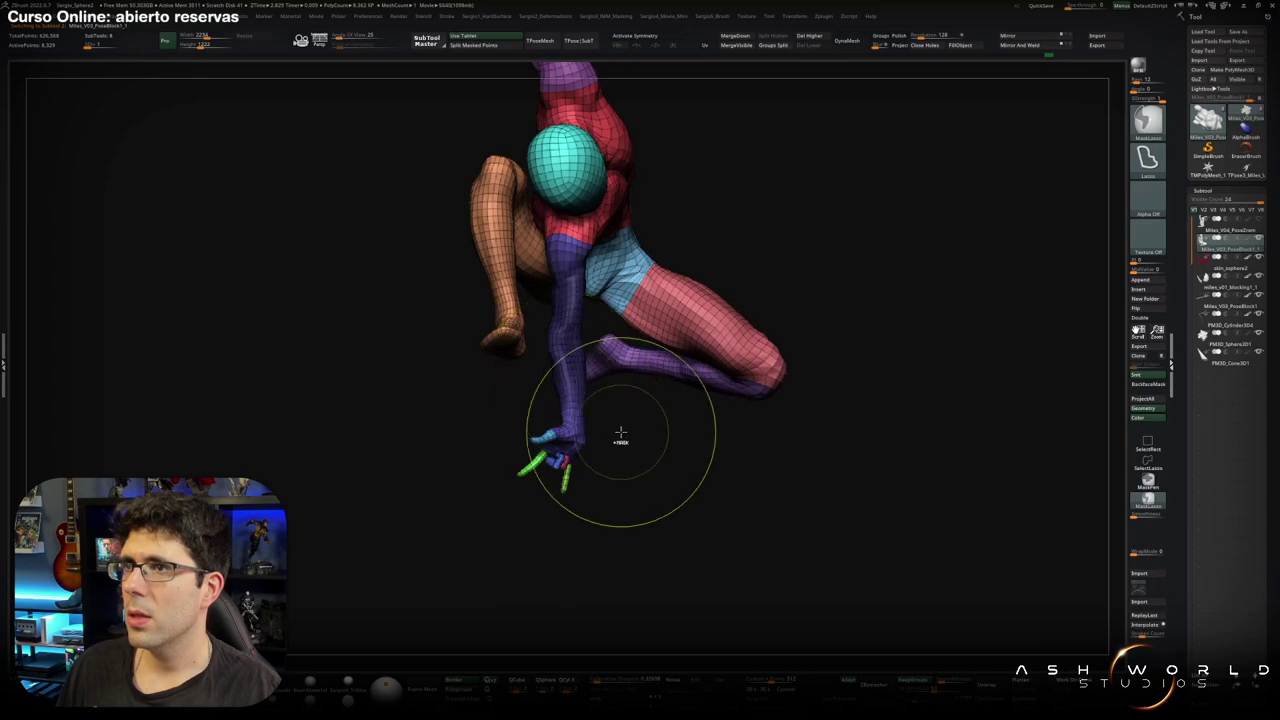
pyautogui.keyDown('ctrl'); pyautogui.click(620, 437); pyautogui.keyUp('ctrl')
pyautogui.keyDown('ctrl'); pyautogui.click(575, 400); pyautogui.keyUp('ctrl')
pyautogui.keyDown('ctrl'); pyautogui.click(610, 410); pyautogui.keyUp('ctrl')
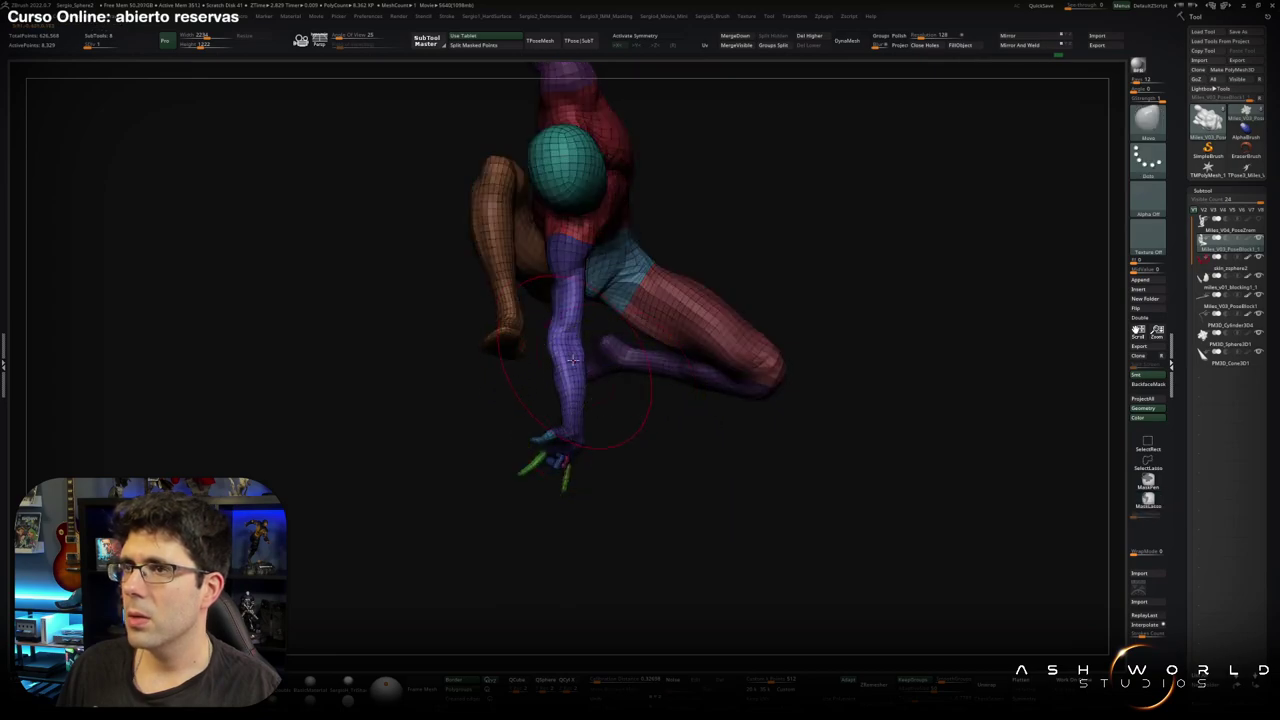
pyautogui.keyDown('ctrl'); pyautogui.moveTo(598, 262); pyautogui.dragTo(598, 355); pyautogui.keyUp('ctrl')
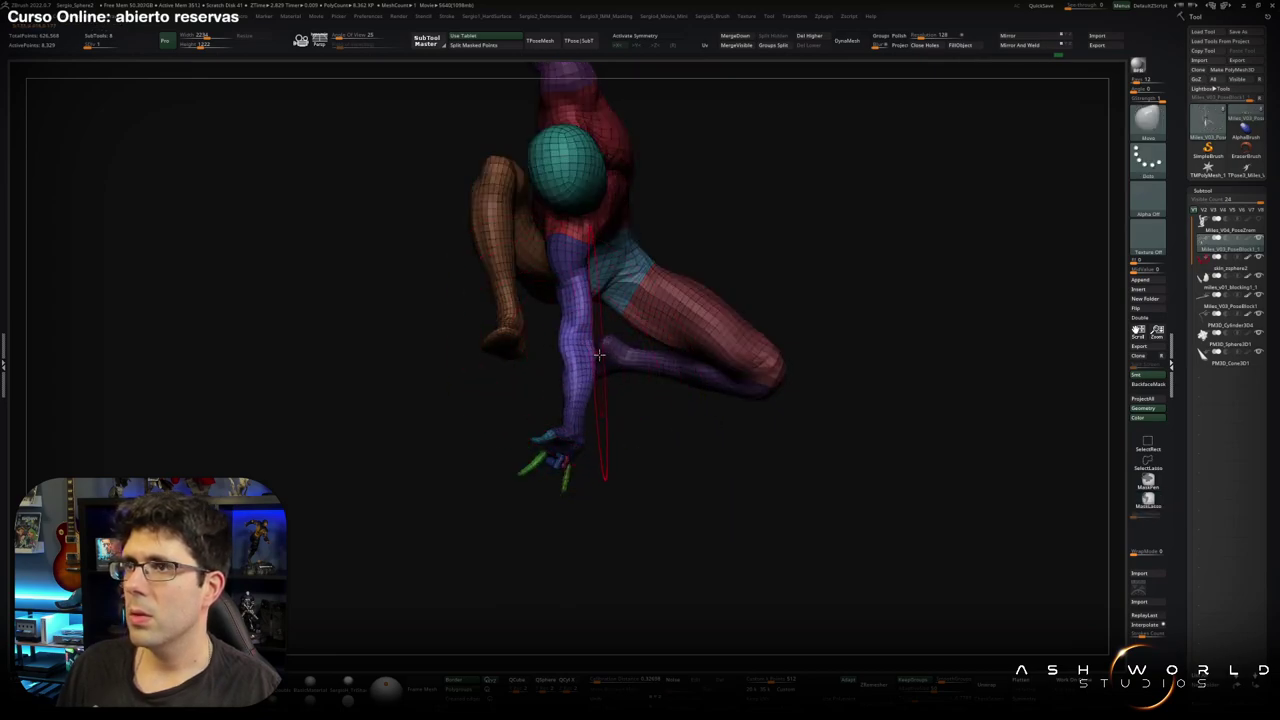
# Check the mask from above and behind, then turn off polygroup colours with Shift+F.
pyautogui.moveTo(592, 348); pyautogui.dragTo(608, 314, button='right')
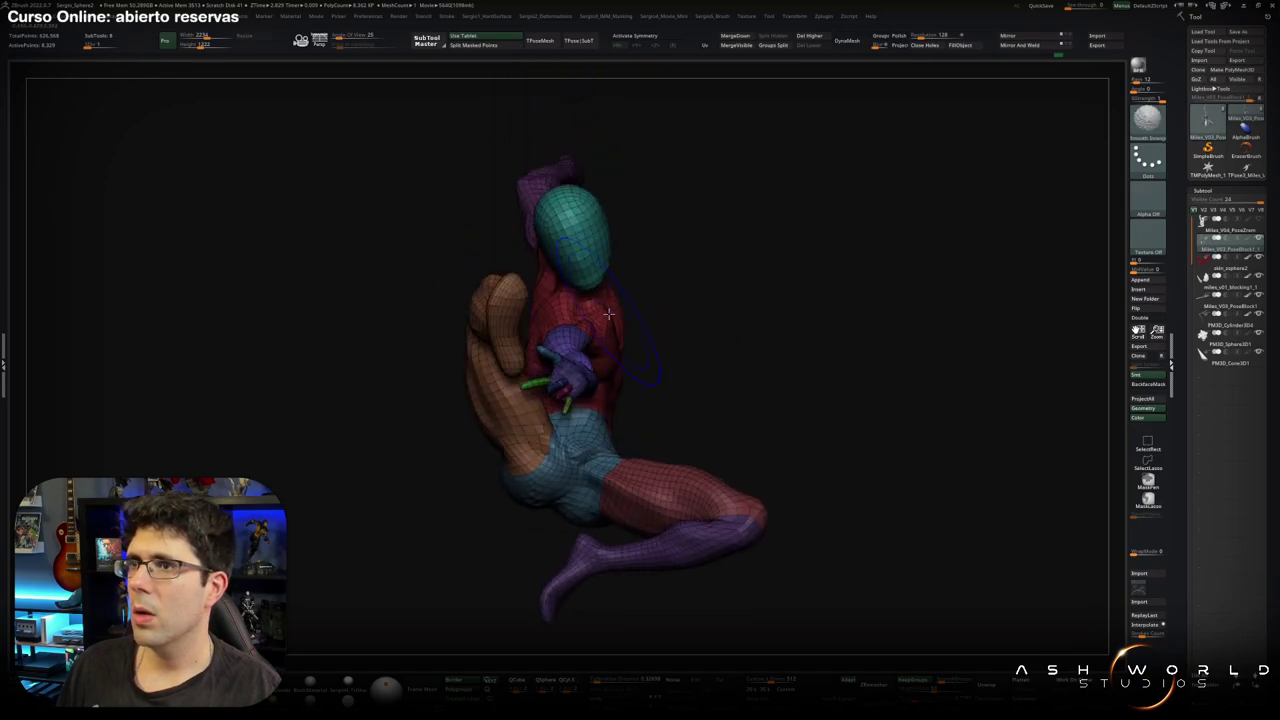
pyautogui.moveTo(676, 370); pyautogui.dragTo(617, 310, button='right')
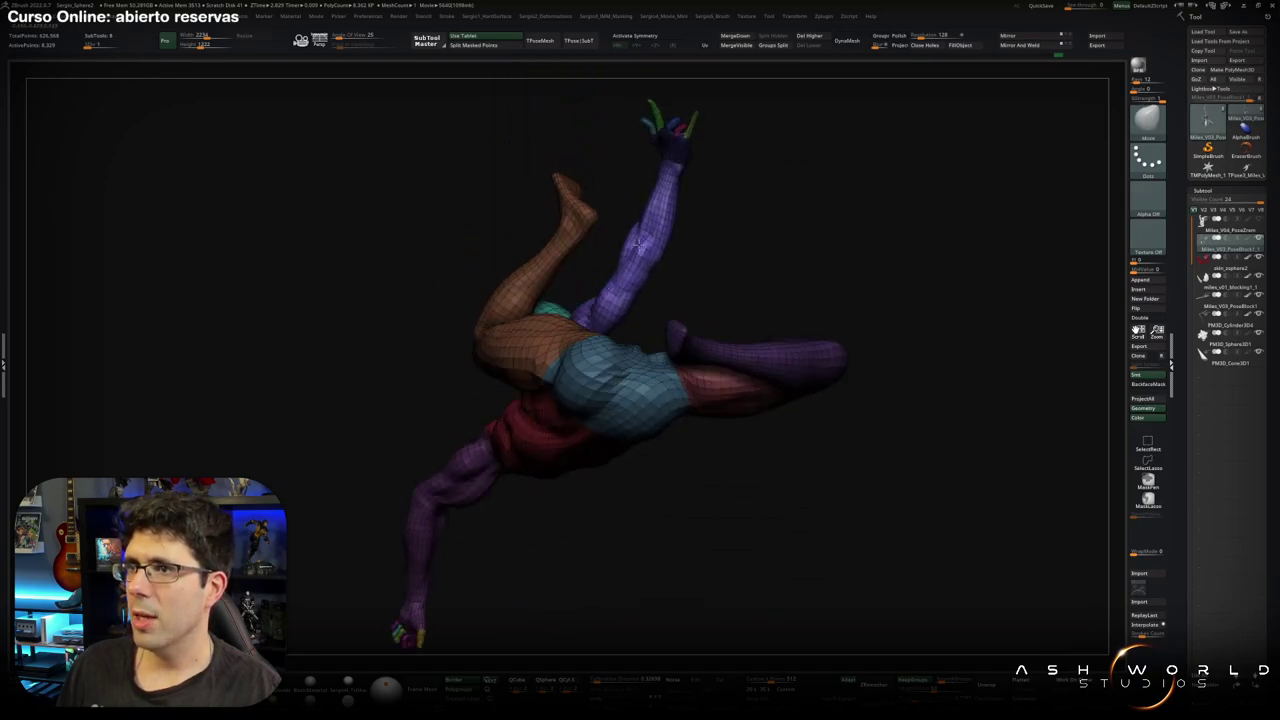
pyautogui.moveTo(652, 268)
pyautogui.mouseDown(button='right')
pyautogui.moveTo(666, 286)
pyautogui.moveTo(625, 358)
pyautogui.mouseUp(button='right')
pyautogui.moveTo(759, 268)
pyautogui.mouseDown(button='right')
pyautogui.moveTo(695, 284)
pyautogui.moveTo(665, 196)
pyautogui.moveTo(703, 184)
pyautogui.moveTo(777, 234)
pyautogui.moveTo(725, 268)
pyautogui.moveTo(760, 289)
pyautogui.moveTo(790, 265)
pyautogui.moveTo(601, 338)
pyautogui.moveTo(580, 285)
pyautogui.mouseUp(button='right')
pyautogui.hotkey('shift', 'f')
# Drop to a lower subdivision level and shrink the smoothing brush, framing the raised arm.
pyautogui.hotkey('shift', 'd')
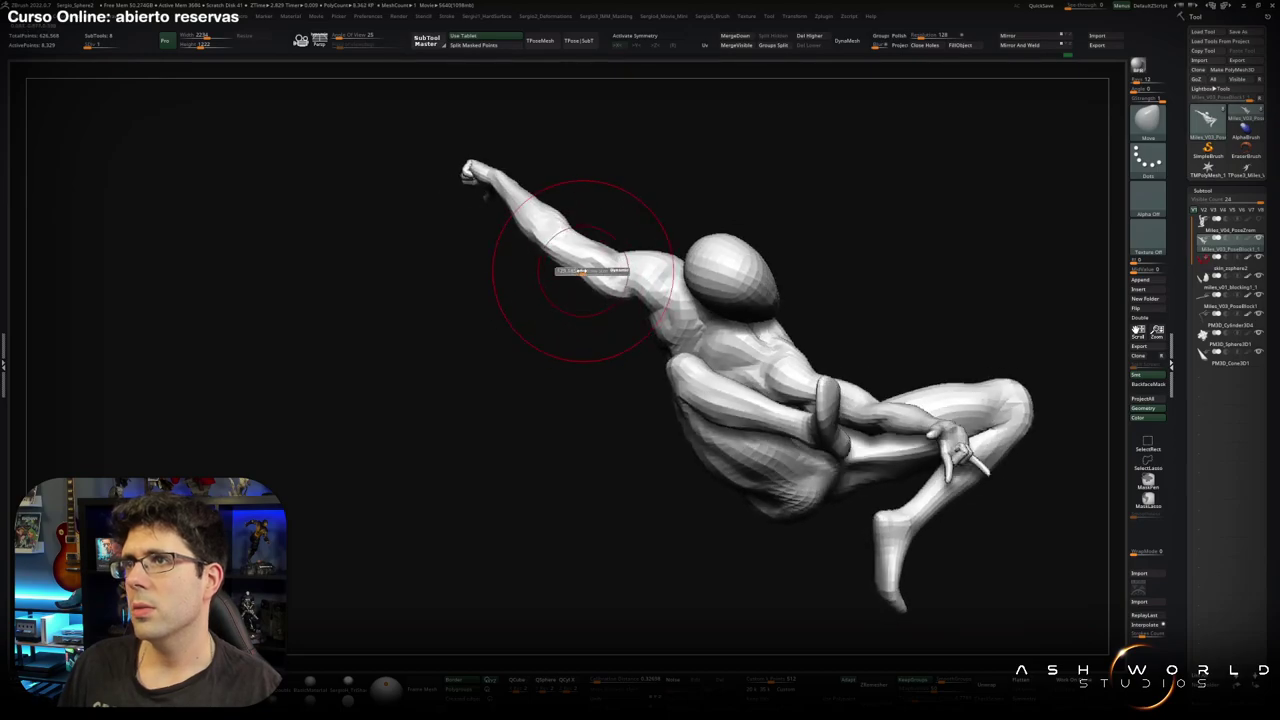
pyautogui.moveTo(582, 270); pyautogui.dragTo(578, 262)
pyautogui.moveTo(561, 282)
pyautogui.mouseDown(button='right')
pyautogui.moveTo(620, 243)
pyautogui.moveTo(557, 189)
pyautogui.moveTo(533, 229)
pyautogui.moveTo(646, 294)
pyautogui.moveTo(614, 277)
pyautogui.moveTo(586, 223)
pyautogui.moveTo(548, 197)
pyautogui.mouseUp(button='right')
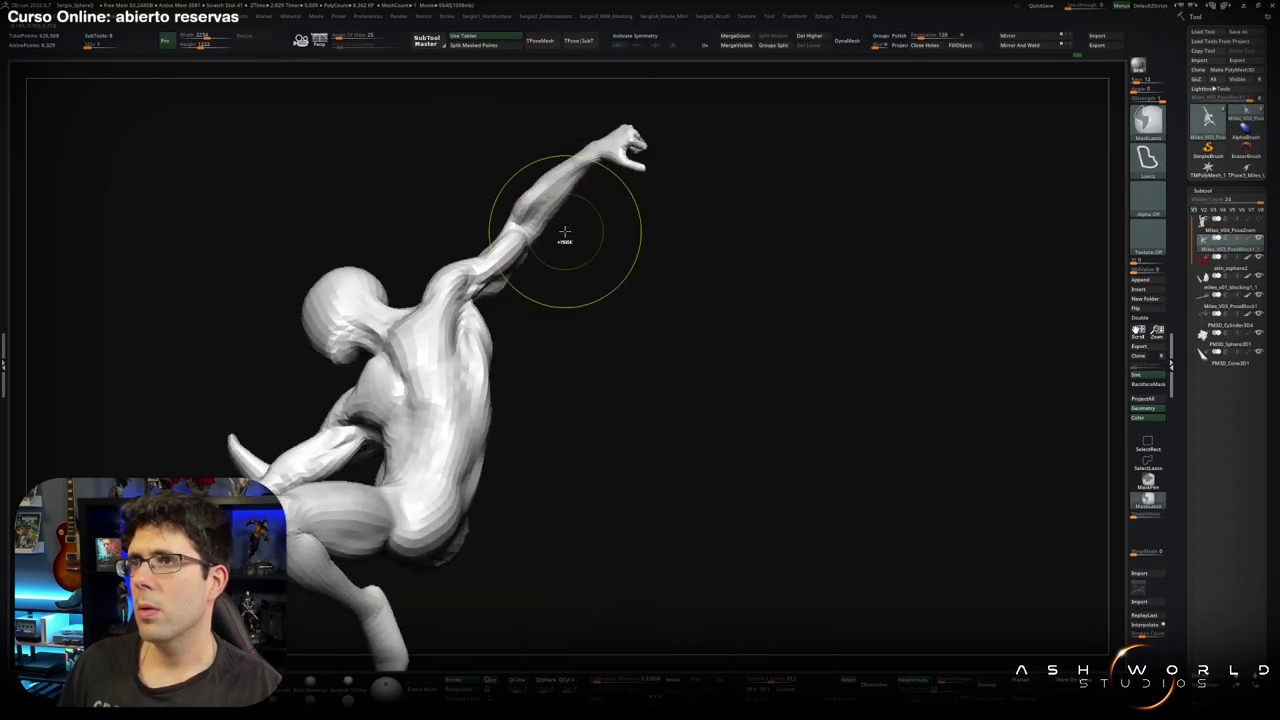
pyautogui.moveTo(572, 241)
pyautogui.mouseDown(button='right')
pyautogui.moveTo(531, 240)
pyautogui.moveTo(522, 226)
pyautogui.moveTo(571, 294)
pyautogui.moveTo(580, 286)
pyautogui.moveTo(557, 322)
pyautogui.moveTo(578, 333)
pyautogui.mouseUp(button='right')
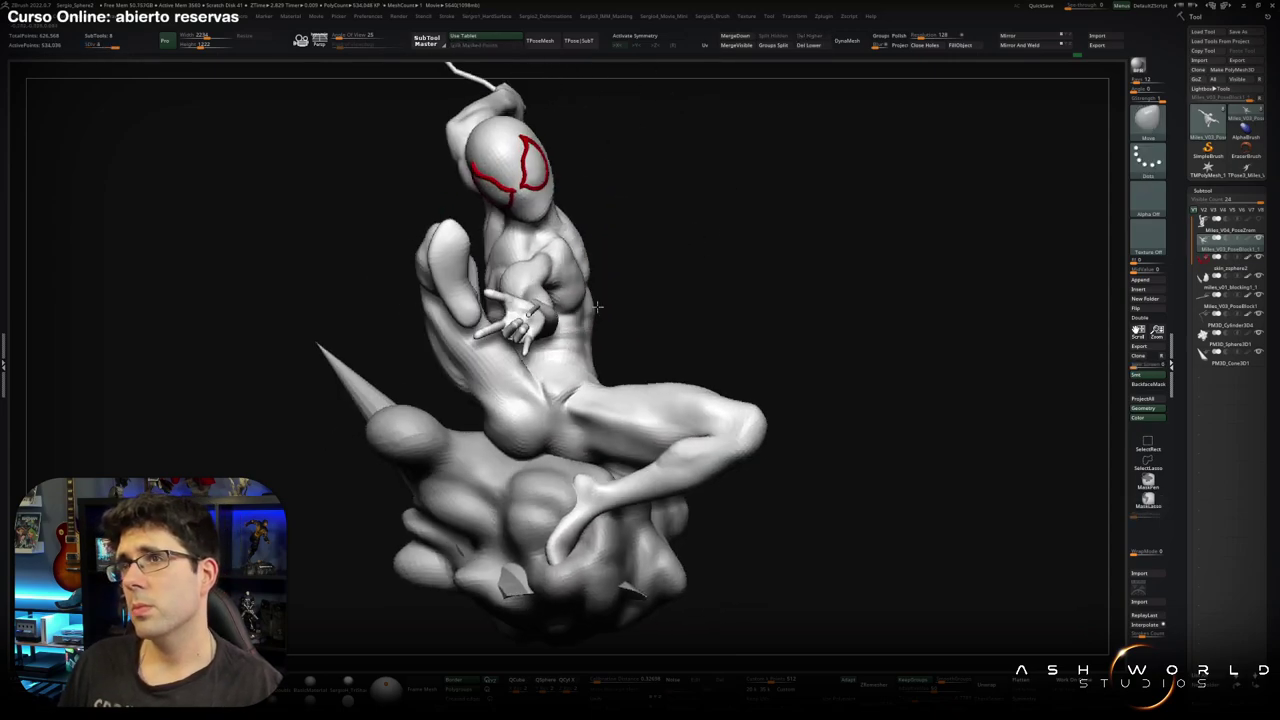
pyautogui.moveTo(660, 200)
pyautogui.keyDown('ctrl'); pyautogui.mouseDown(button='right')
pyautogui.moveTo(671, 257)
pyautogui.moveTo(695, 277)
pyautogui.moveTo(631, 283)
pyautogui.moveTo(576, 315)
pyautogui.moveTo(658, 301)
pyautogui.moveTo(677, 329)
pyautogui.mouseUp(button='right'); pyautogui.keyUp('ctrl')
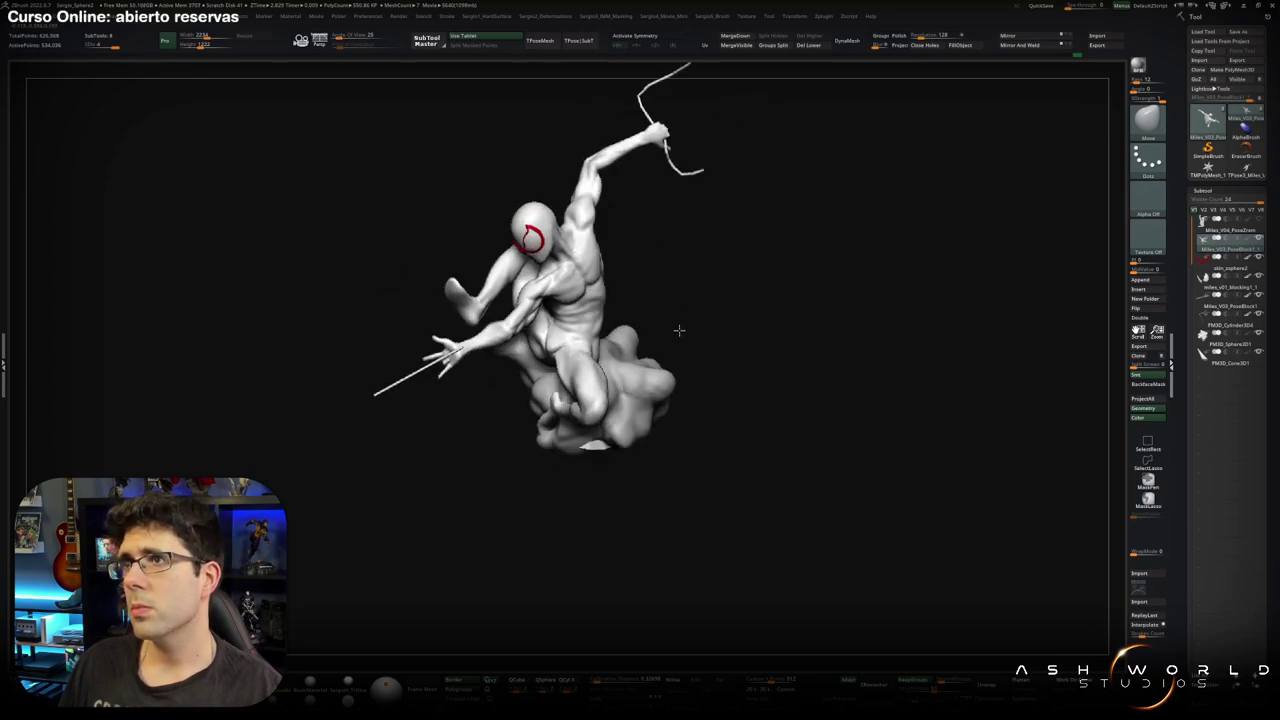
pyautogui.keyDown('ctrl'); pyautogui.moveTo(680, 271); pyautogui.dragTo(671, 243, button='right'); pyautogui.keyUp('ctrl')
pyautogui.moveTo(589, 319)
pyautogui.keyDown('ctrl'); pyautogui.mouseDown(button='right')
pyautogui.moveTo(669, 357)
pyautogui.moveTo(634, 416)
pyautogui.mouseUp(button='right'); pyautogui.keyUp('ctrl')
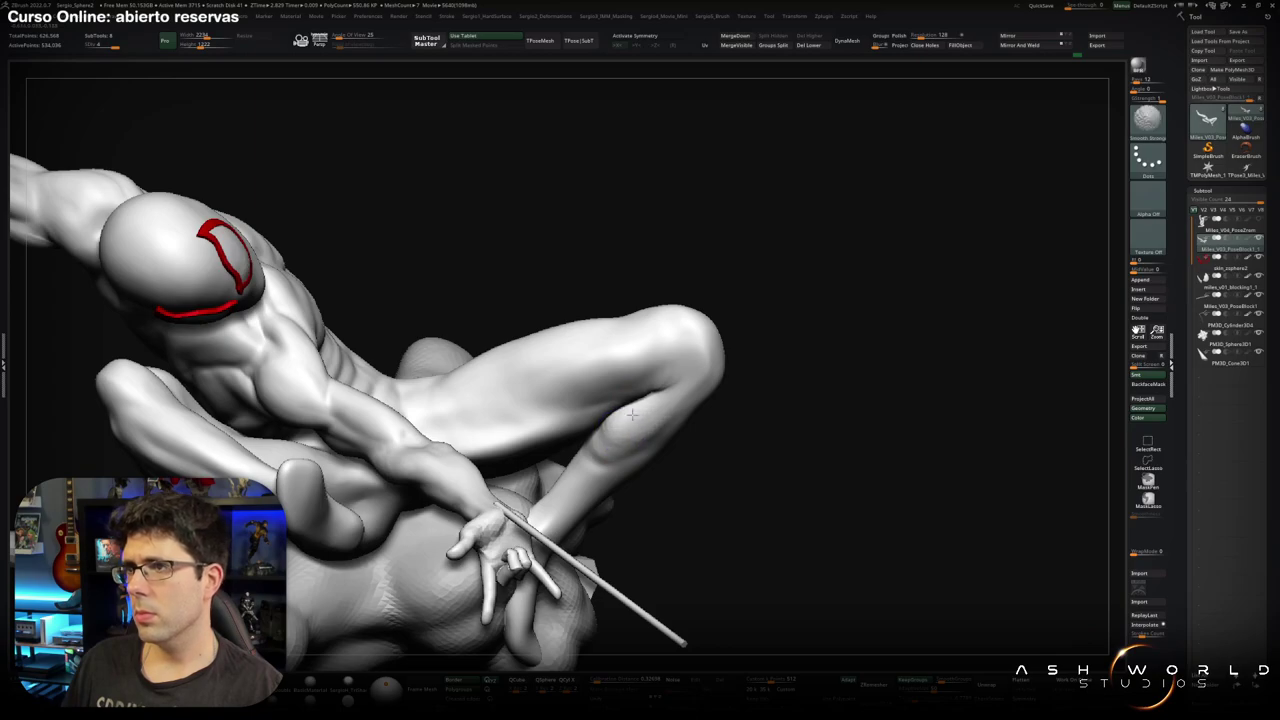
pyautogui.moveTo(632, 413)
pyautogui.keyDown('ctrl'); pyautogui.mouseDown(button='right')
pyautogui.moveTo(636, 428)
pyautogui.moveTo(640, 357)
pyautogui.moveTo(677, 380)
pyautogui.moveTo(634, 408)
pyautogui.moveTo(623, 395)
pyautogui.moveTo(686, 370)
pyautogui.mouseUp(button='right'); pyautogui.keyUp('ctrl')
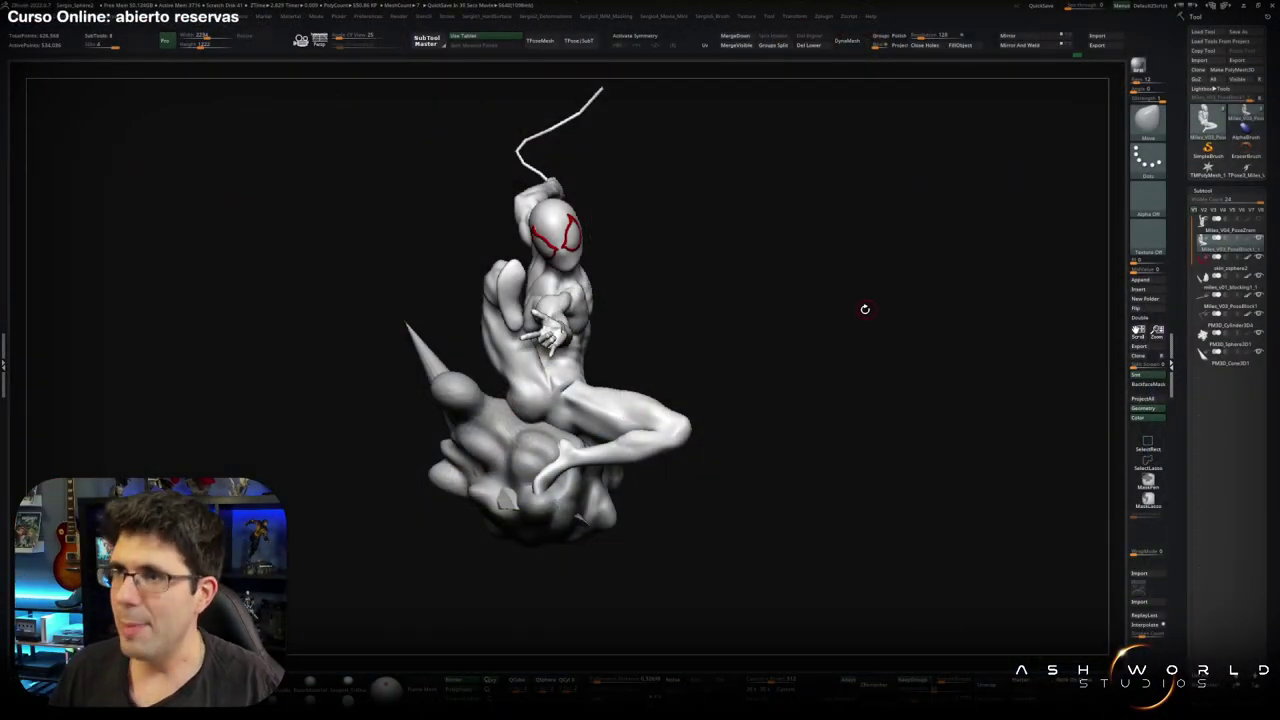
pyautogui.moveTo(865, 309); pyautogui.dragTo(823, 313)
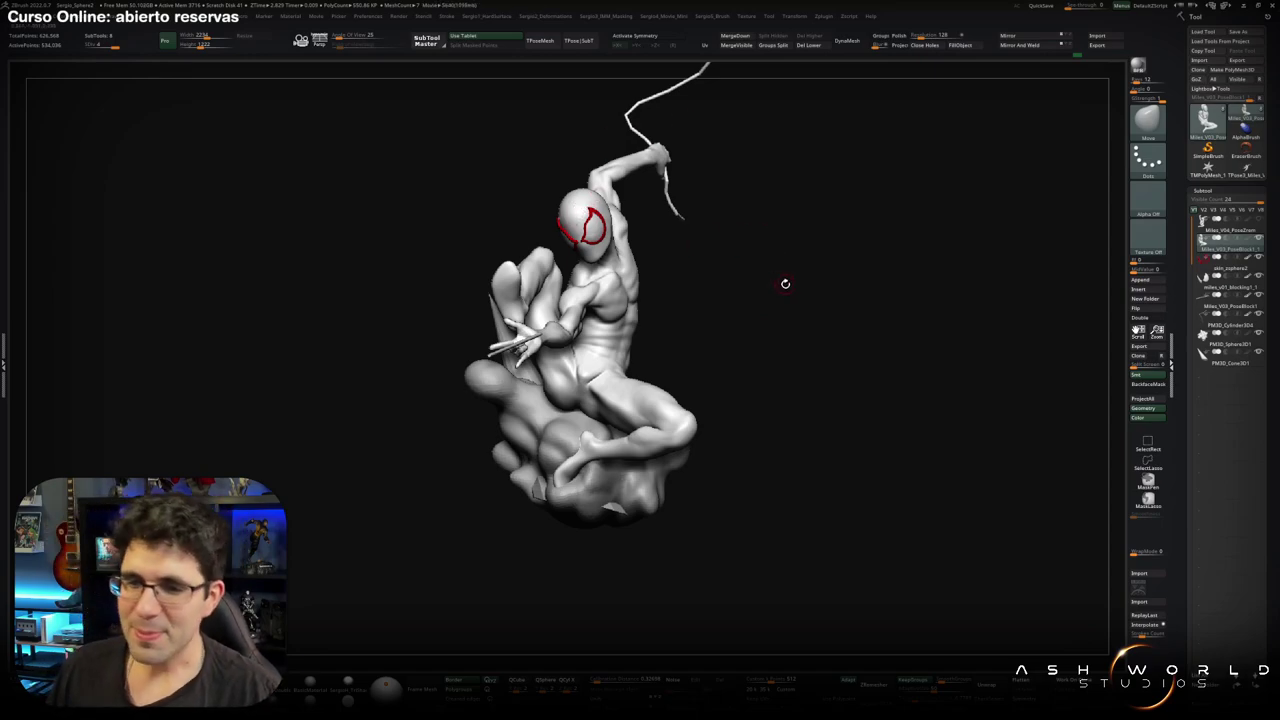
pyautogui.moveTo(785, 284)
pyautogui.mouseDown()
pyautogui.moveTo(797, 277)
pyautogui.moveTo(727, 310)
pyautogui.mouseUp()
pyautogui.moveTo(597, 345); pyautogui.dragTo(573, 368)
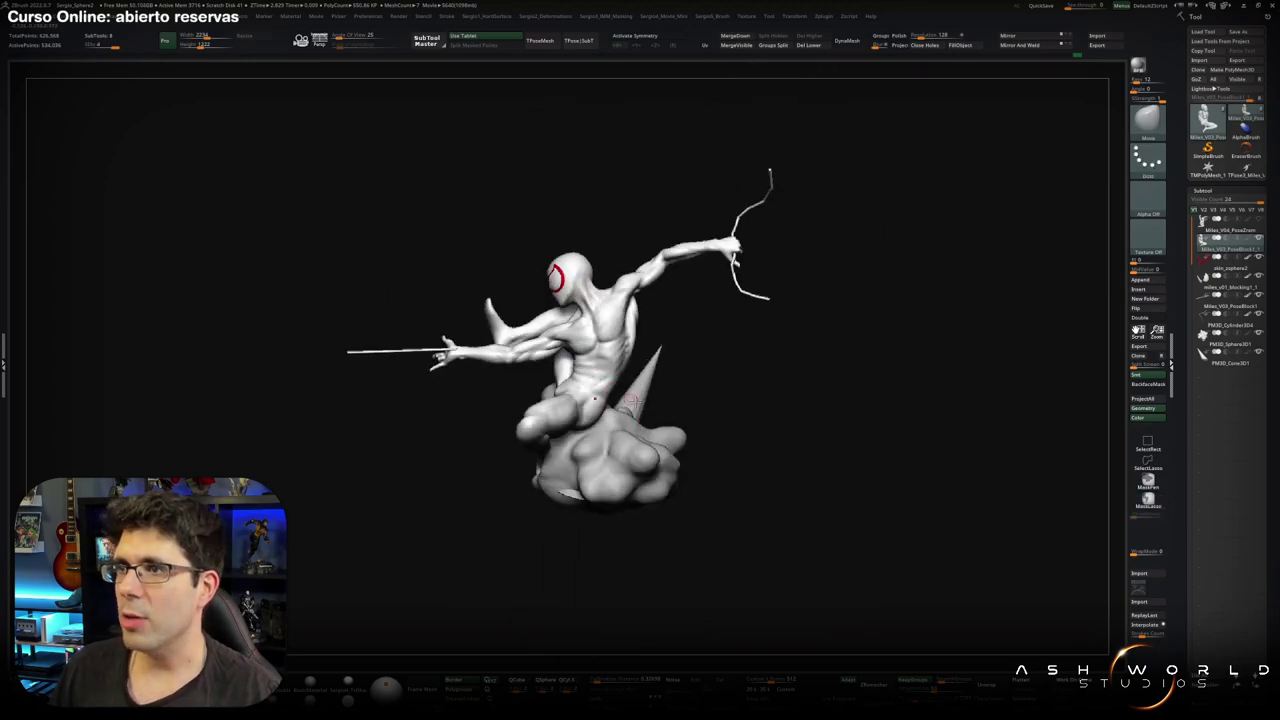
pyautogui.keyDown('alt'); pyautogui.click(652, 438); pyautogui.keyUp('alt')
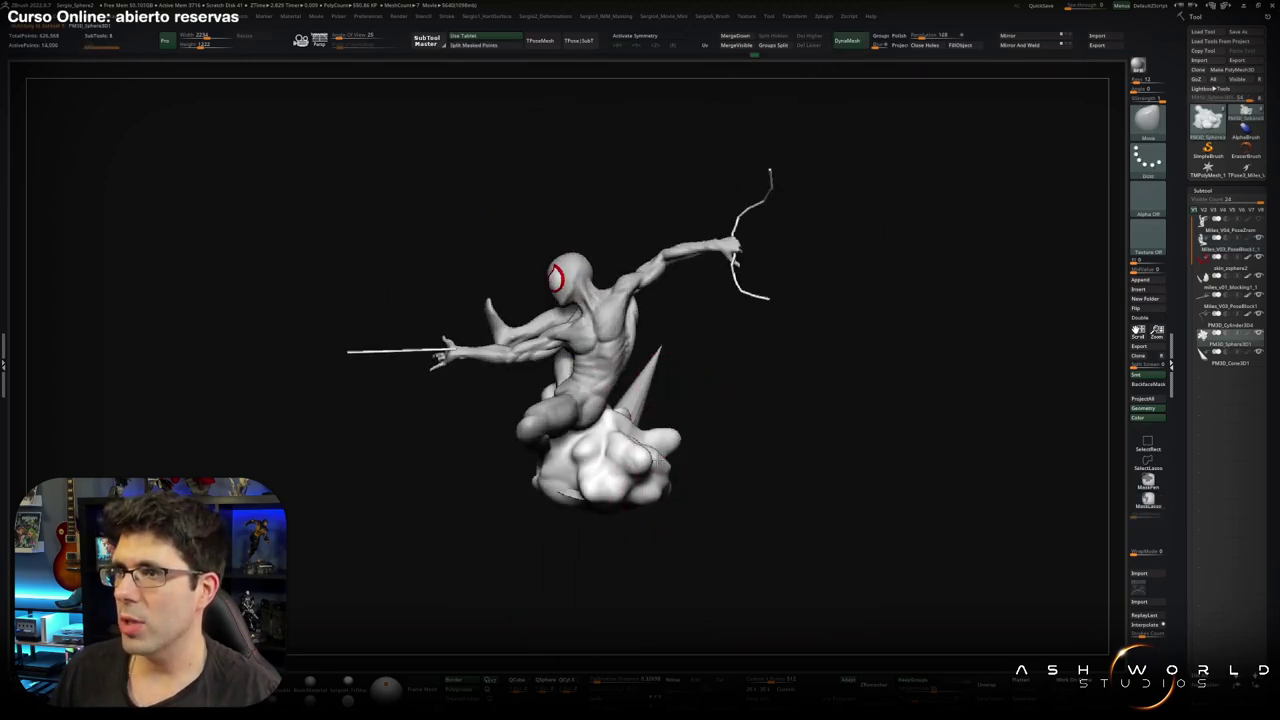
pyautogui.moveTo(671, 457)
pyautogui.mouseDown()
pyautogui.moveTo(686, 490)
pyautogui.moveTo(600, 480)
pyautogui.moveTo(651, 507)
pyautogui.moveTo(632, 478)
pyautogui.moveTo(628, 500)
pyautogui.moveTo(583, 474)
pyautogui.moveTo(694, 320)
pyautogui.mouseUp()
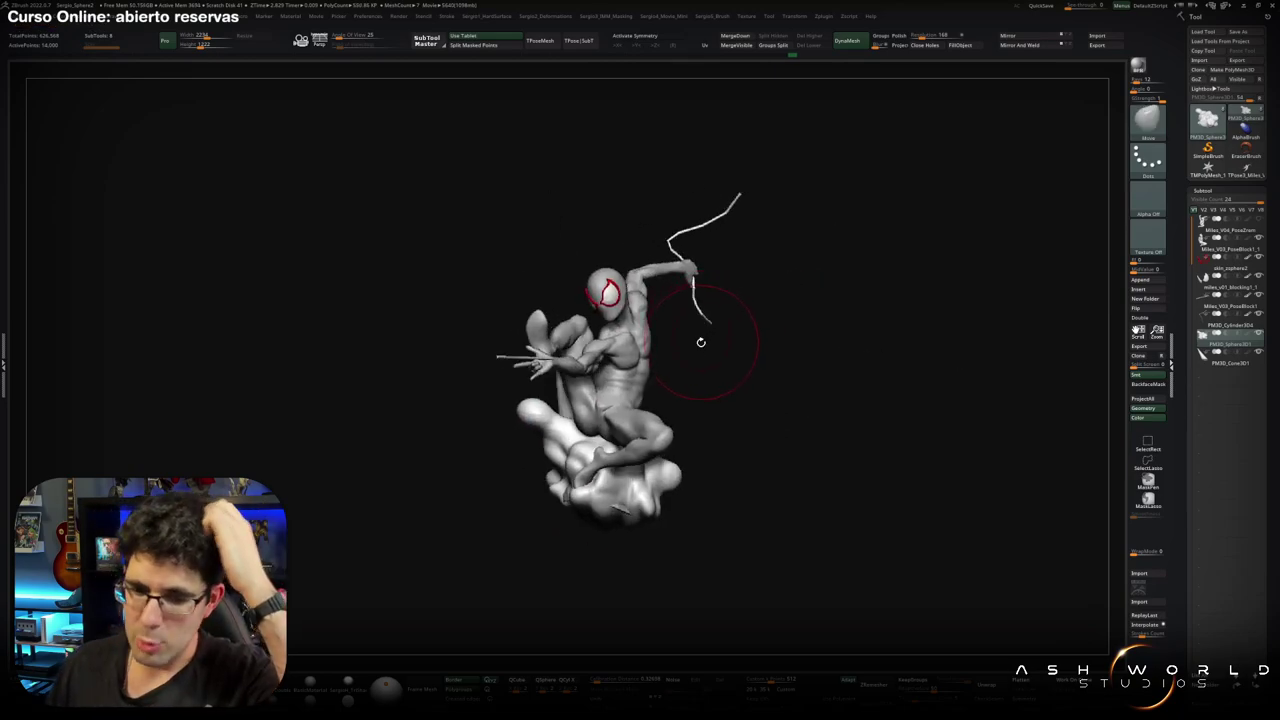
pyautogui.moveTo(696, 343)
pyautogui.mouseDown()
pyautogui.moveTo(637, 352)
pyautogui.moveTo(621, 490)
pyautogui.mouseUp()
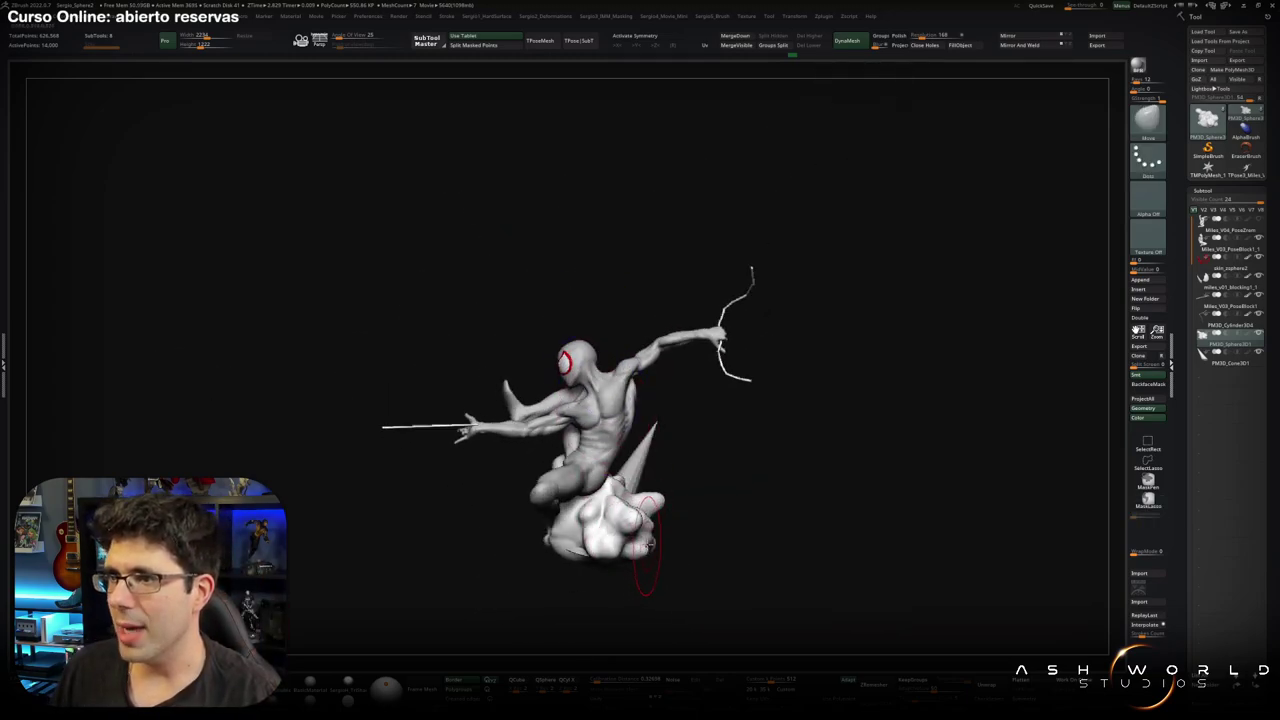
pyautogui.moveTo(560, 535); pyautogui.dragTo(540, 543)
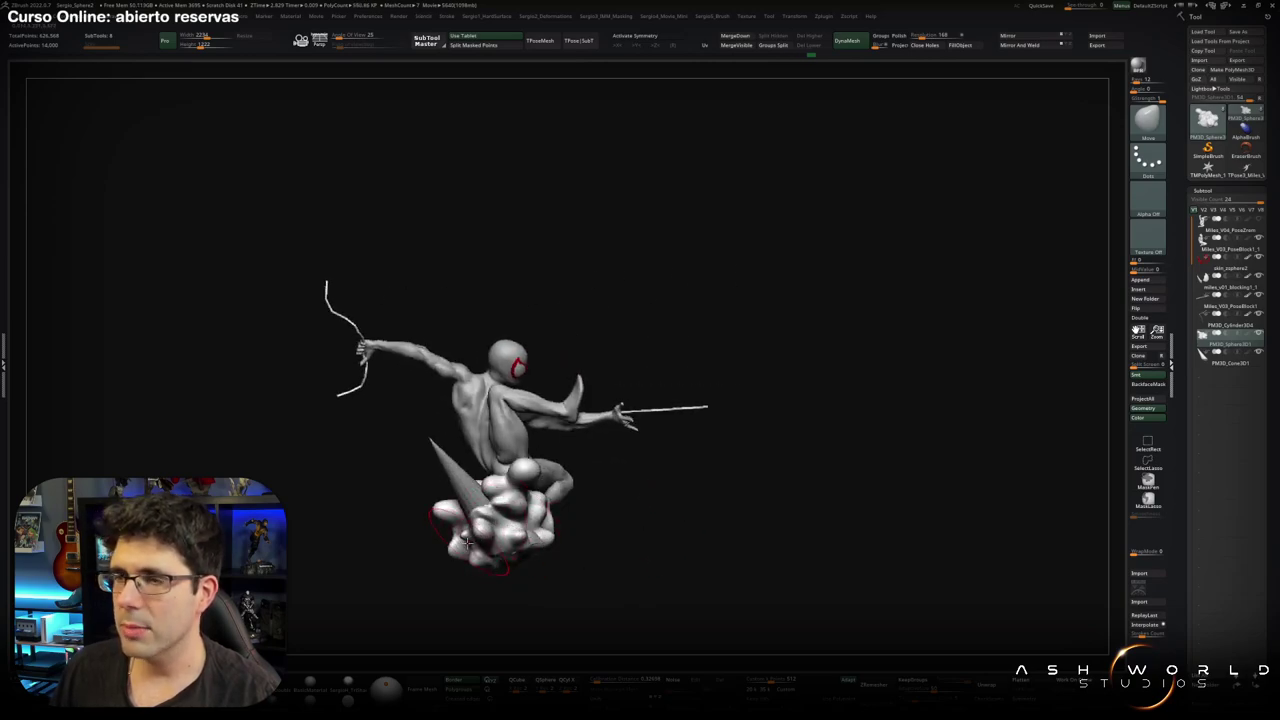
pyautogui.moveTo(473, 566)
pyautogui.mouseDown()
pyautogui.moveTo(527, 499)
pyautogui.moveTo(494, 531)
pyautogui.mouseUp()
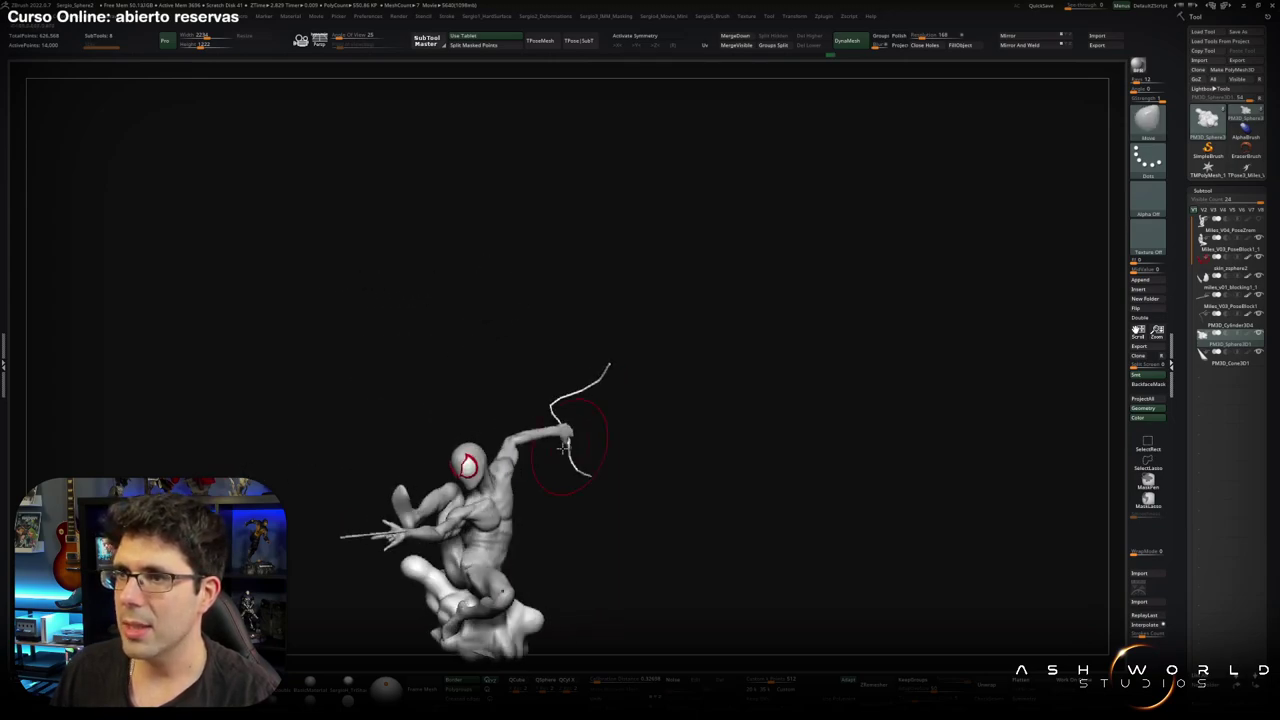
pyautogui.keyDown('alt'); pyautogui.moveTo(492, 528); pyautogui.dragTo(571, 445, button='right'); pyautogui.keyUp('alt')
pyautogui.moveTo(538, 457); pyautogui.dragTo(542, 490)
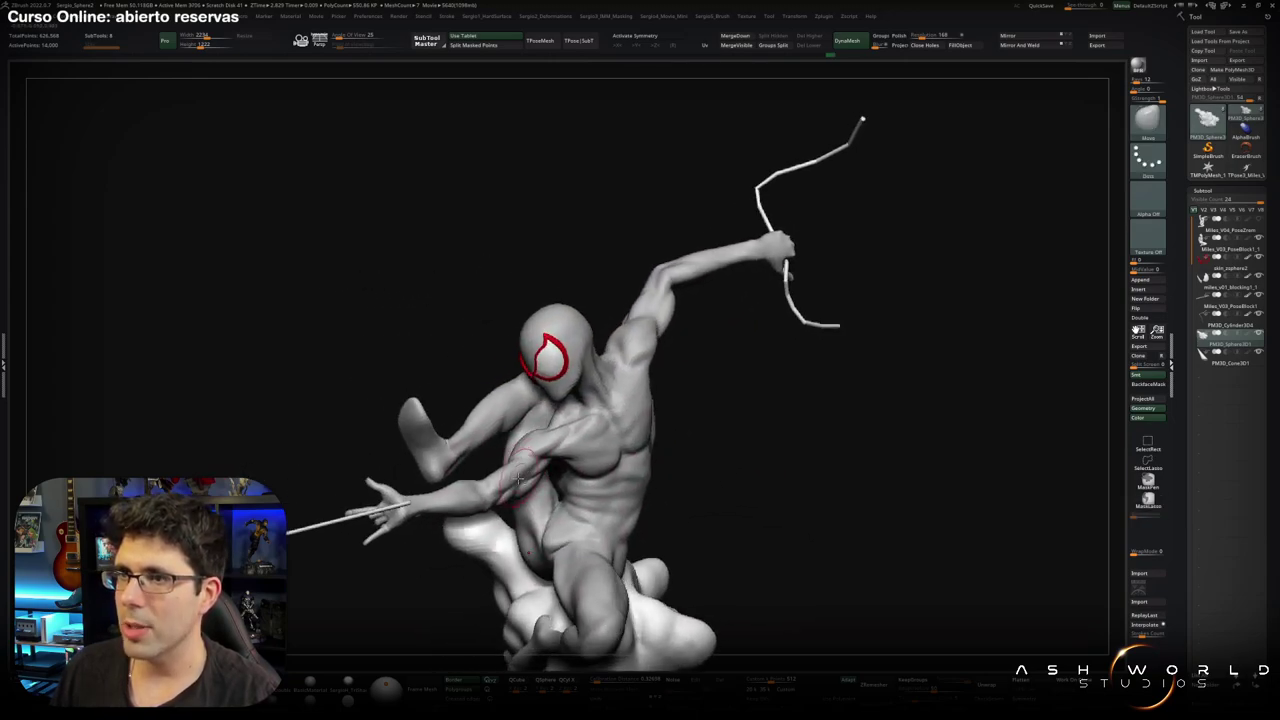
pyautogui.keyDown('alt'); pyautogui.moveTo(542, 490); pyautogui.dragTo(548, 549, button='right'); pyautogui.keyUp('alt')
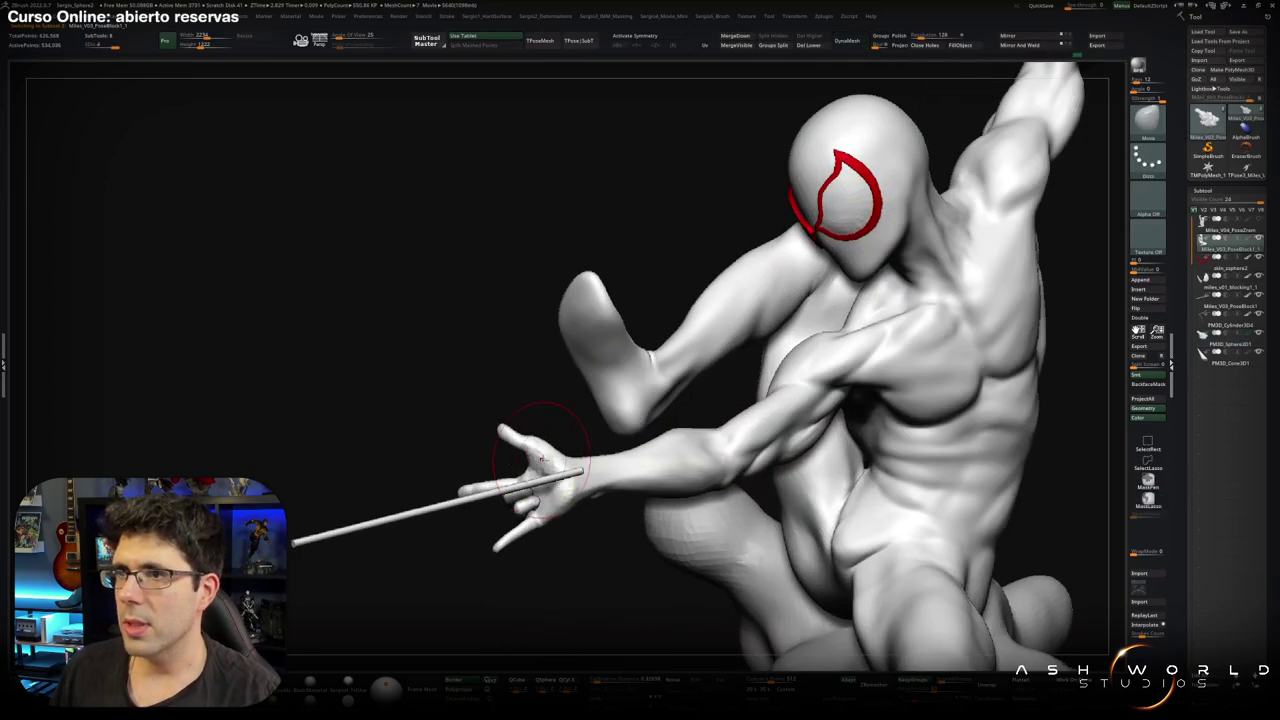
# Zoom to the outstretched arm and inspect the rock-sign hand's fingers from several angles.
pyautogui.moveTo(548, 549)
pyautogui.mouseDown()
pyautogui.moveTo(646, 426)
pyautogui.moveTo(600, 371)
pyautogui.mouseUp()
pyautogui.moveTo(600, 371)
pyautogui.keyDown('ctrl'); pyautogui.mouseDown(button='right')
pyautogui.moveTo(603, 411)
pyautogui.moveTo(480, 508)
pyautogui.moveTo(529, 471)
pyautogui.mouseUp(button='right'); pyautogui.keyUp('ctrl')
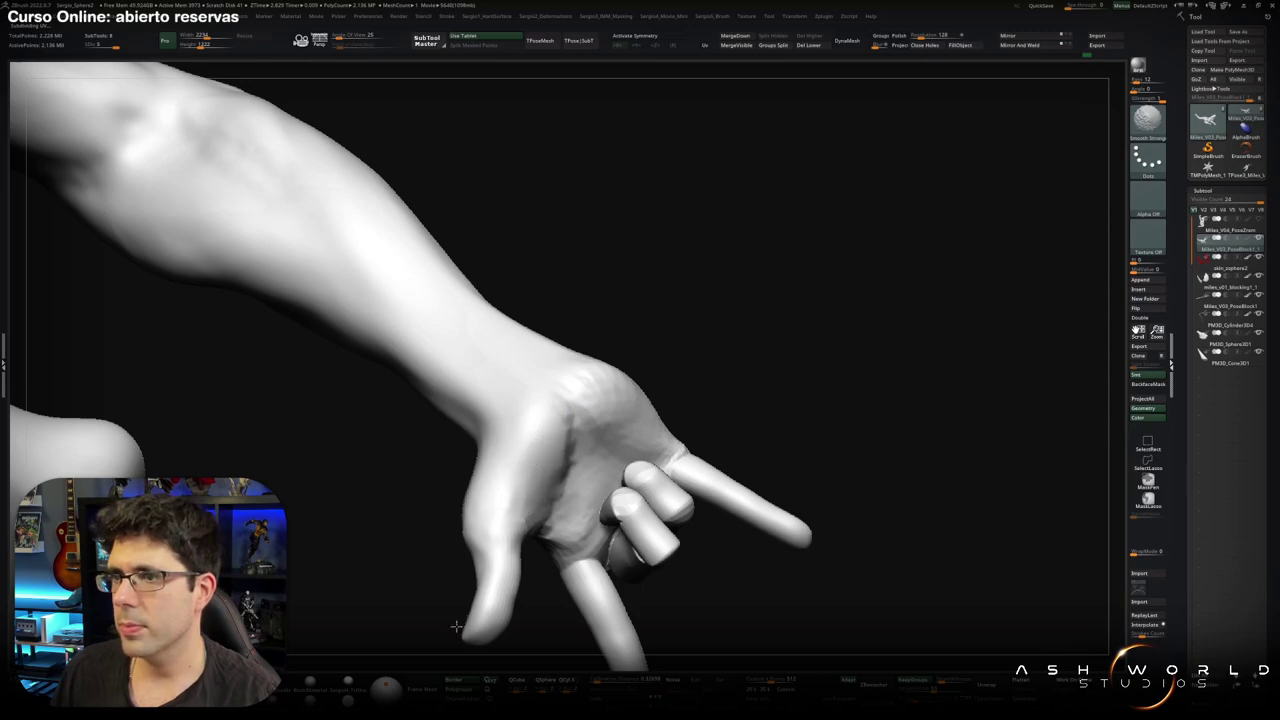
pyautogui.moveTo(456, 626)
pyautogui.mouseDown(button='right')
pyautogui.moveTo(566, 494)
pyautogui.moveTo(461, 553)
pyautogui.moveTo(539, 460)
pyautogui.mouseUp(button='right')
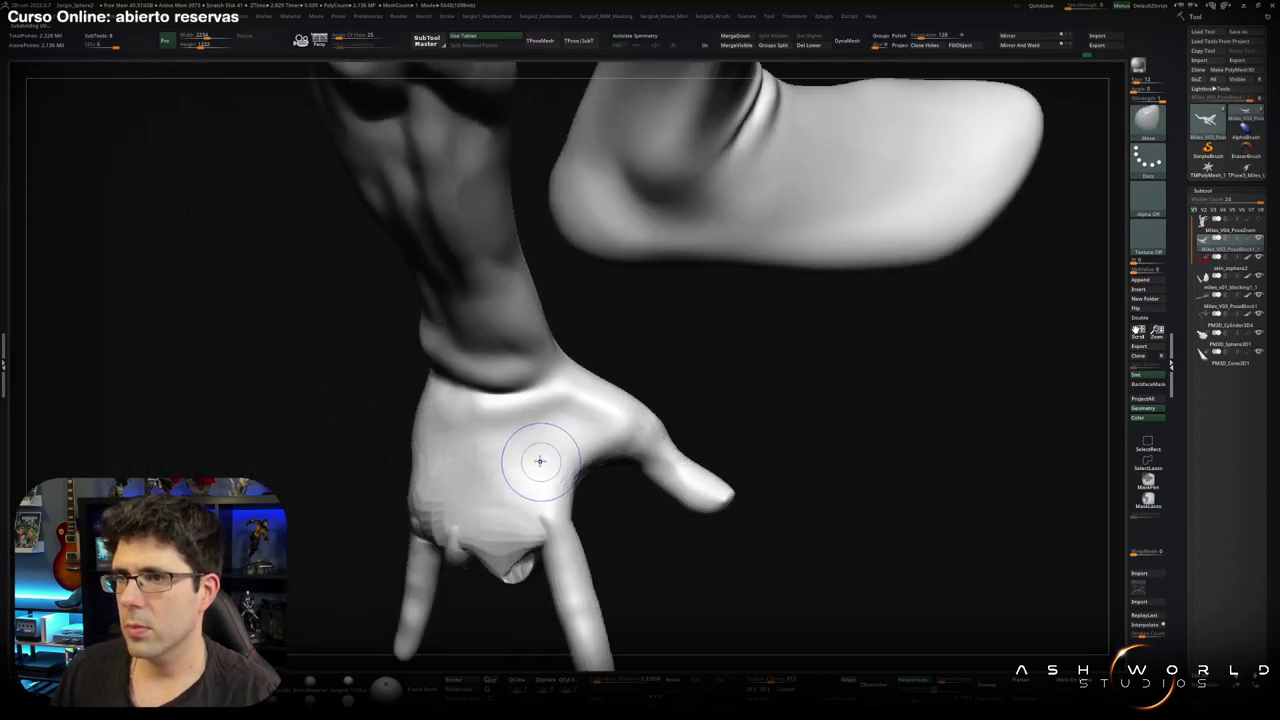
pyautogui.moveTo(463, 482); pyautogui.dragTo(496, 435, button='right')
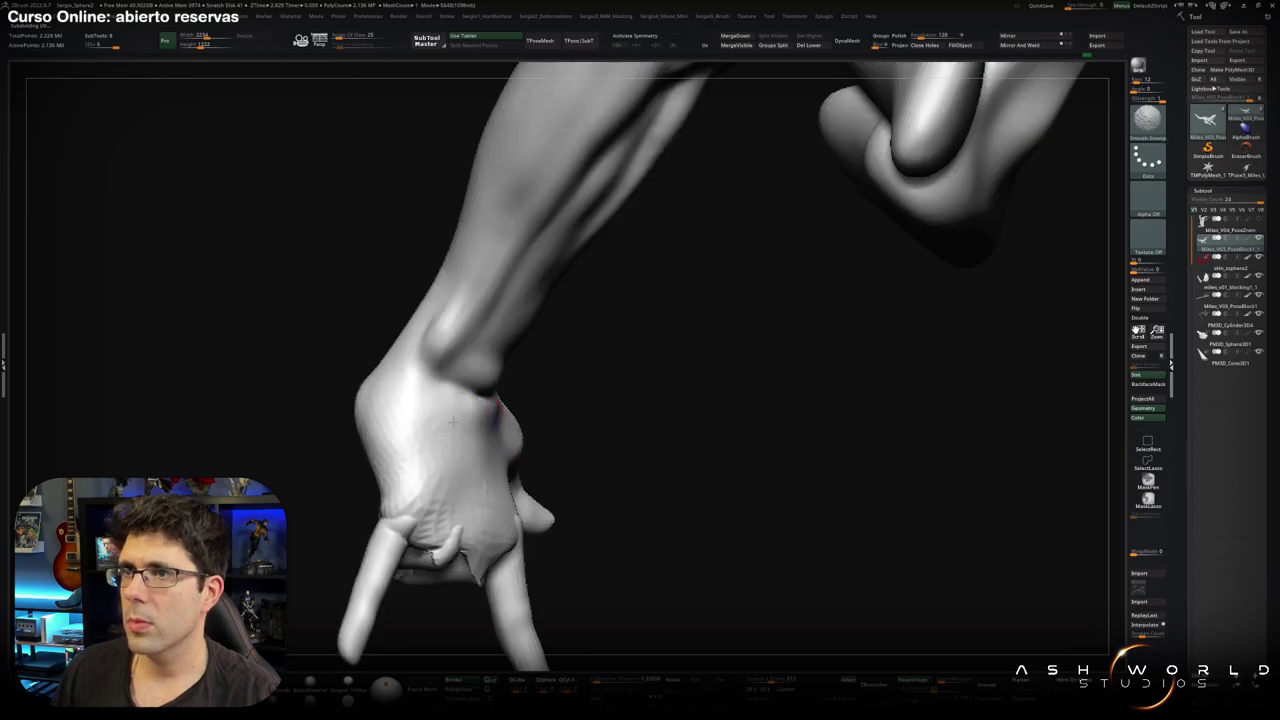
pyautogui.moveTo(443, 471); pyautogui.dragTo(516, 437, button='right')
pyautogui.moveTo(550, 484); pyautogui.dragTo(577, 482, button='right')
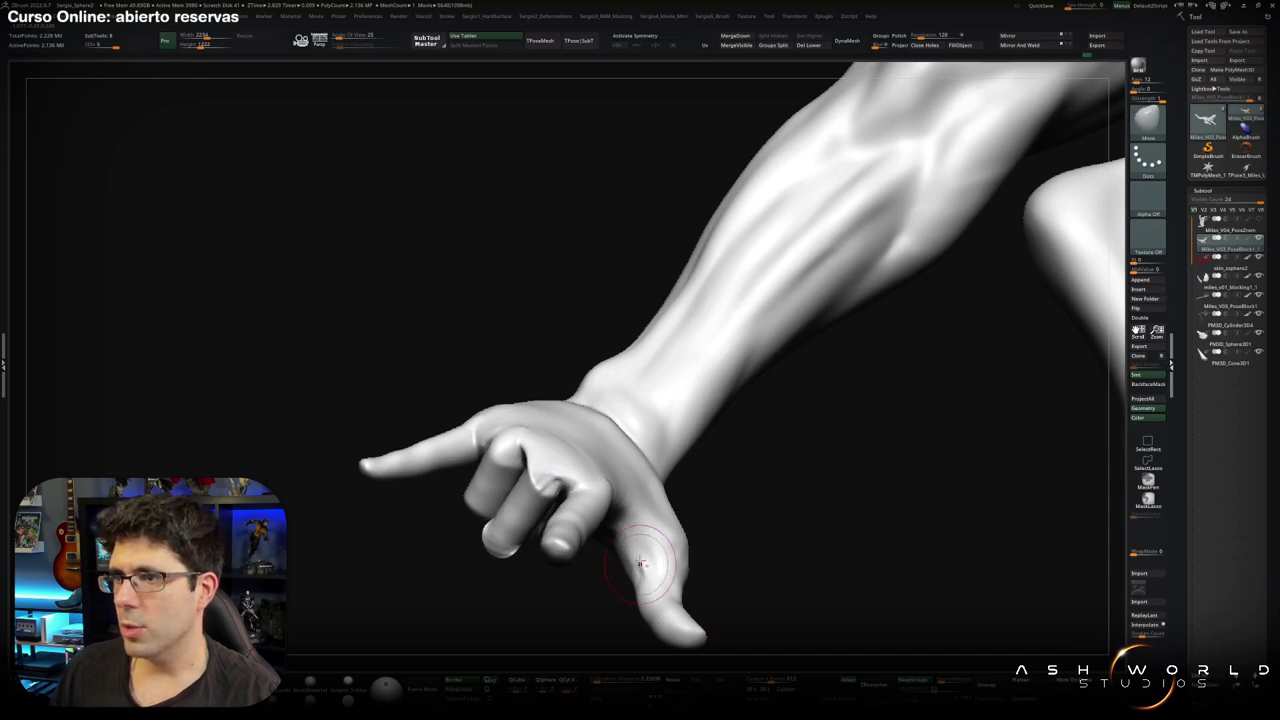
pyautogui.moveTo(648, 565); pyautogui.dragTo(570, 320, button='right')
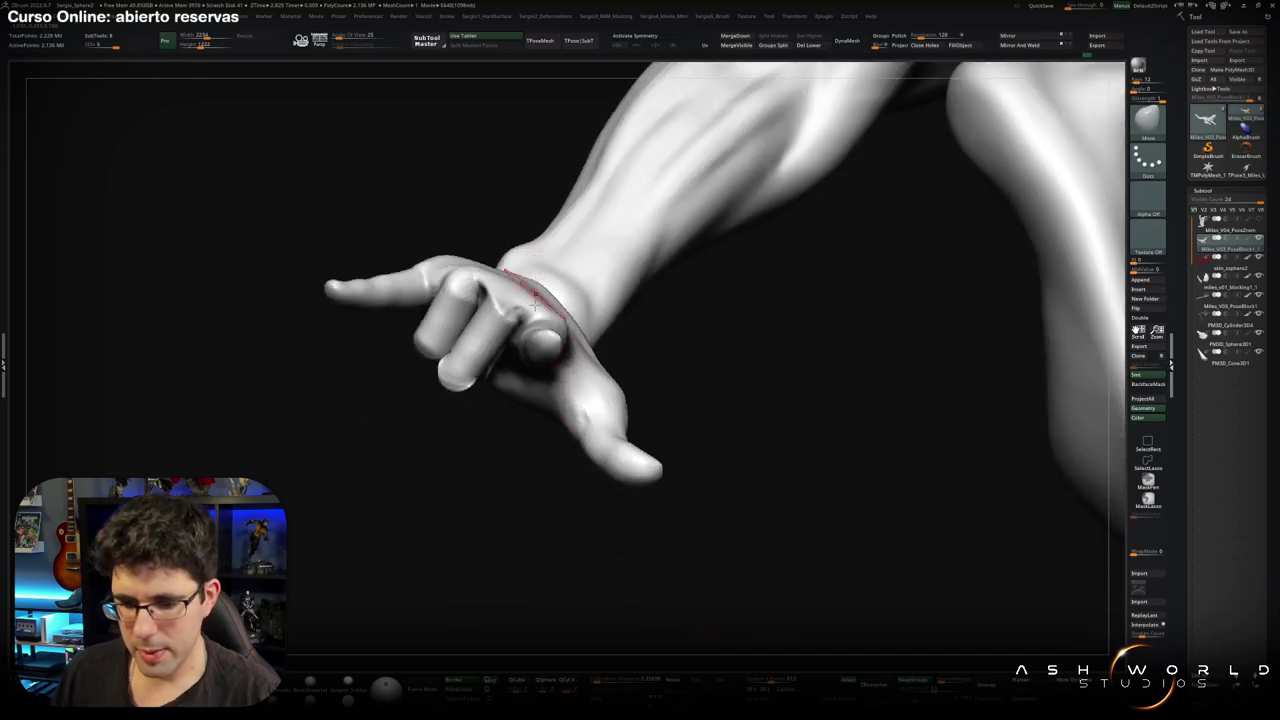
pyautogui.moveTo(552, 434)
pyautogui.mouseDown(button='right')
pyautogui.moveTo(571, 343)
pyautogui.moveTo(589, 337)
pyautogui.moveTo(606, 364)
pyautogui.moveTo(527, 342)
pyautogui.moveTo(629, 384)
pyautogui.mouseUp(button='right')
# At the highest subdivision, isolate the hand and arm and reshape the index finger's base.
pyautogui.press('d')
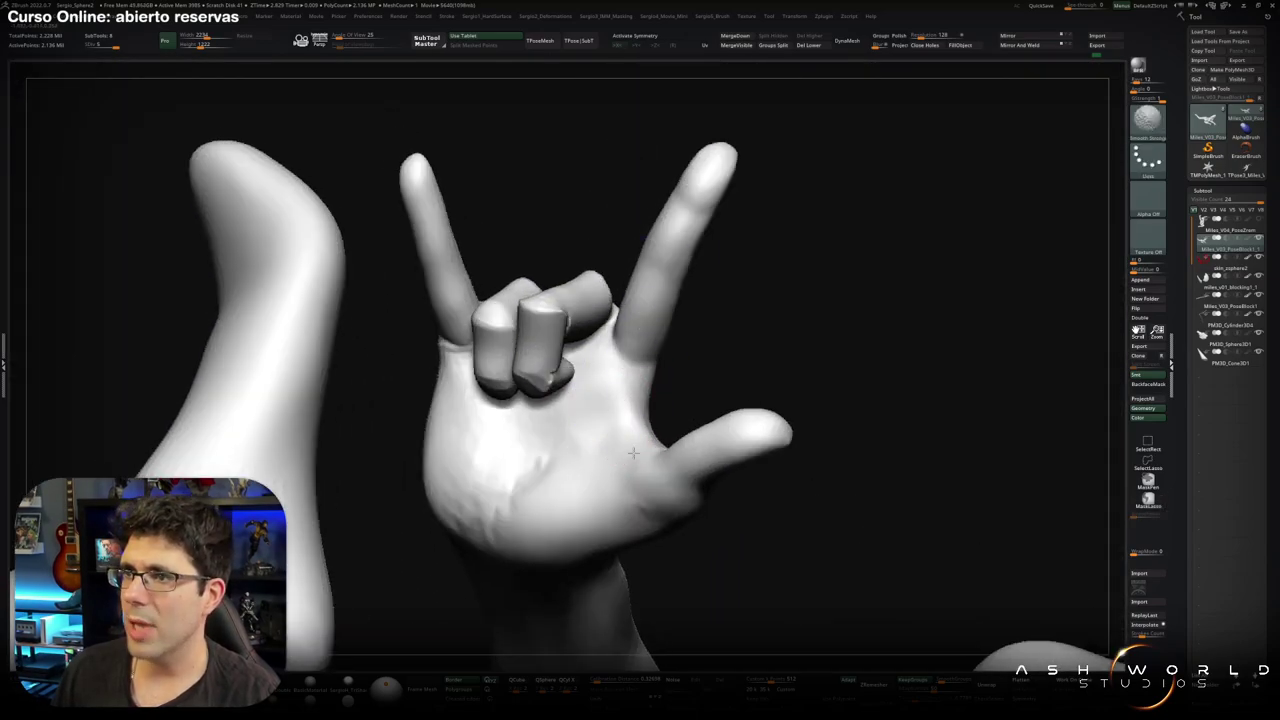
pyautogui.keyDown('alt'); pyautogui.moveTo(534, 466); pyautogui.dragTo(533, 475, button='right'); pyautogui.keyUp('alt')
pyautogui.keyDown('ctrl'); pyautogui.keyDown('shift'); pyautogui.click(533, 475); pyautogui.keyUp('shift'); pyautogui.keyUp('ctrl')
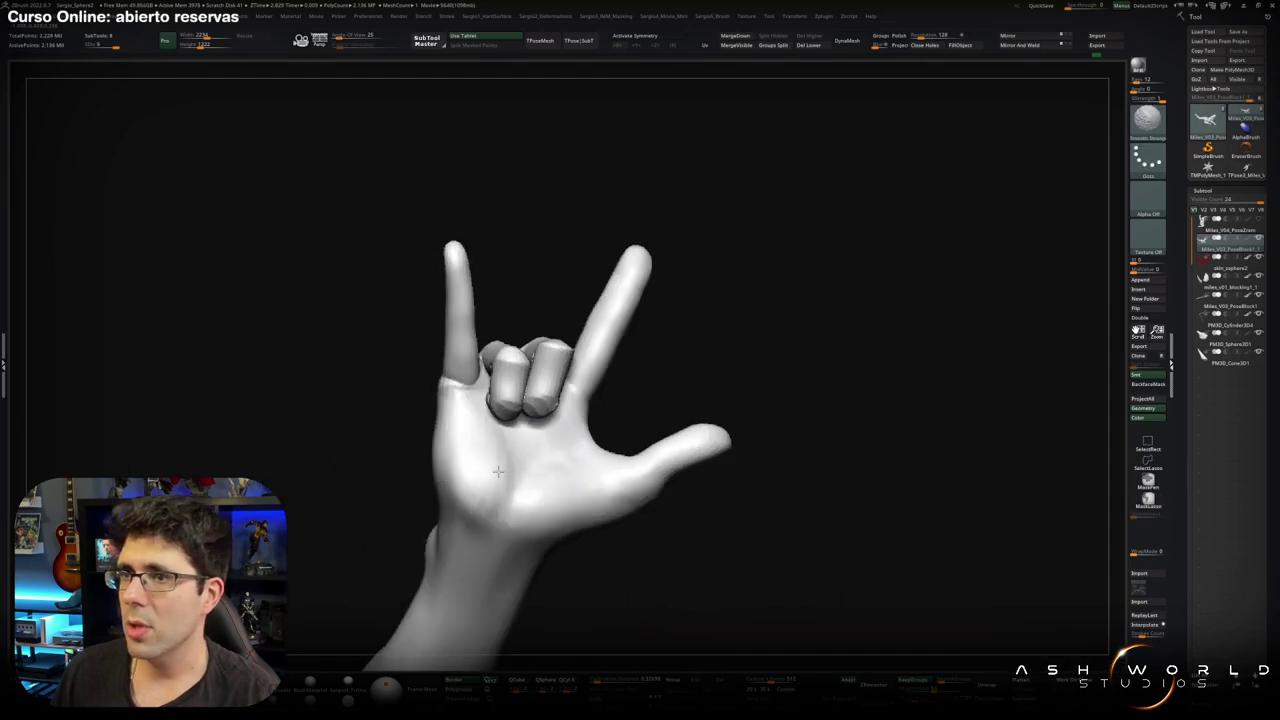
pyautogui.moveTo(484, 421); pyautogui.dragTo(510, 420, button='right')
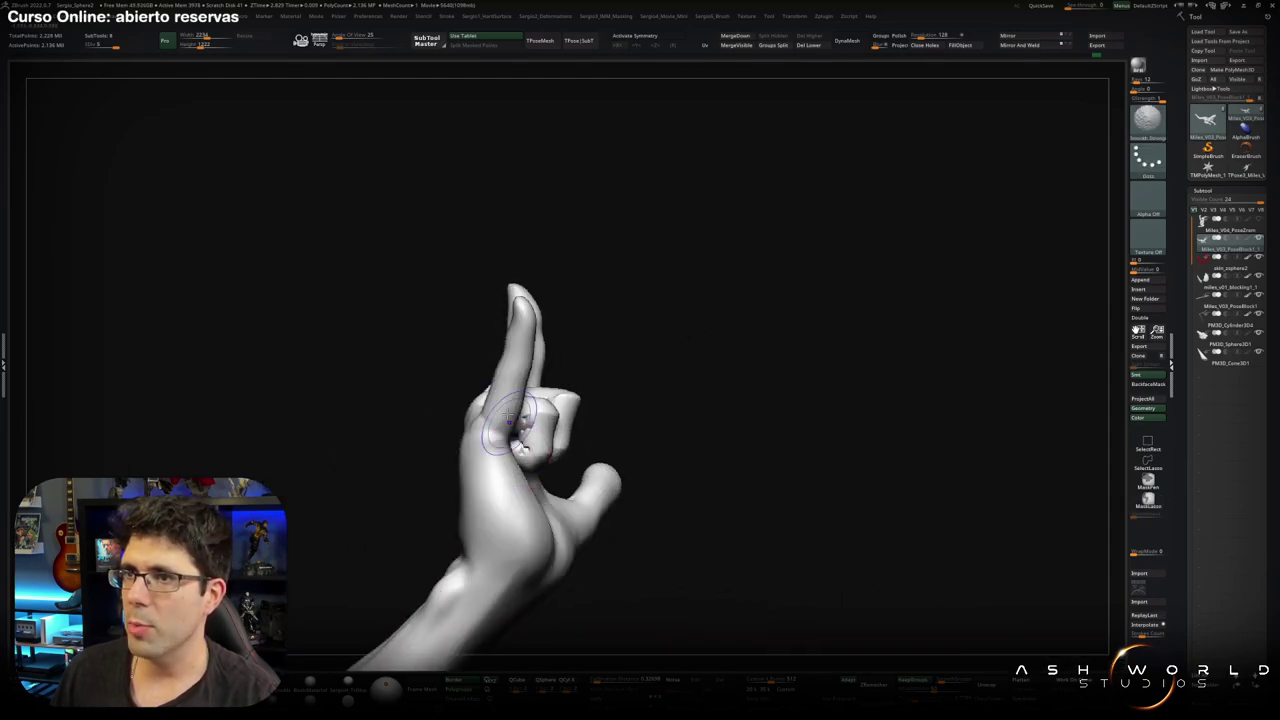
pyautogui.moveTo(520, 466)
pyautogui.mouseDown(button='right')
pyautogui.moveTo(589, 417)
pyautogui.moveTo(467, 437)
pyautogui.moveTo(450, 462)
pyautogui.moveTo(461, 451)
pyautogui.mouseUp(button='right')
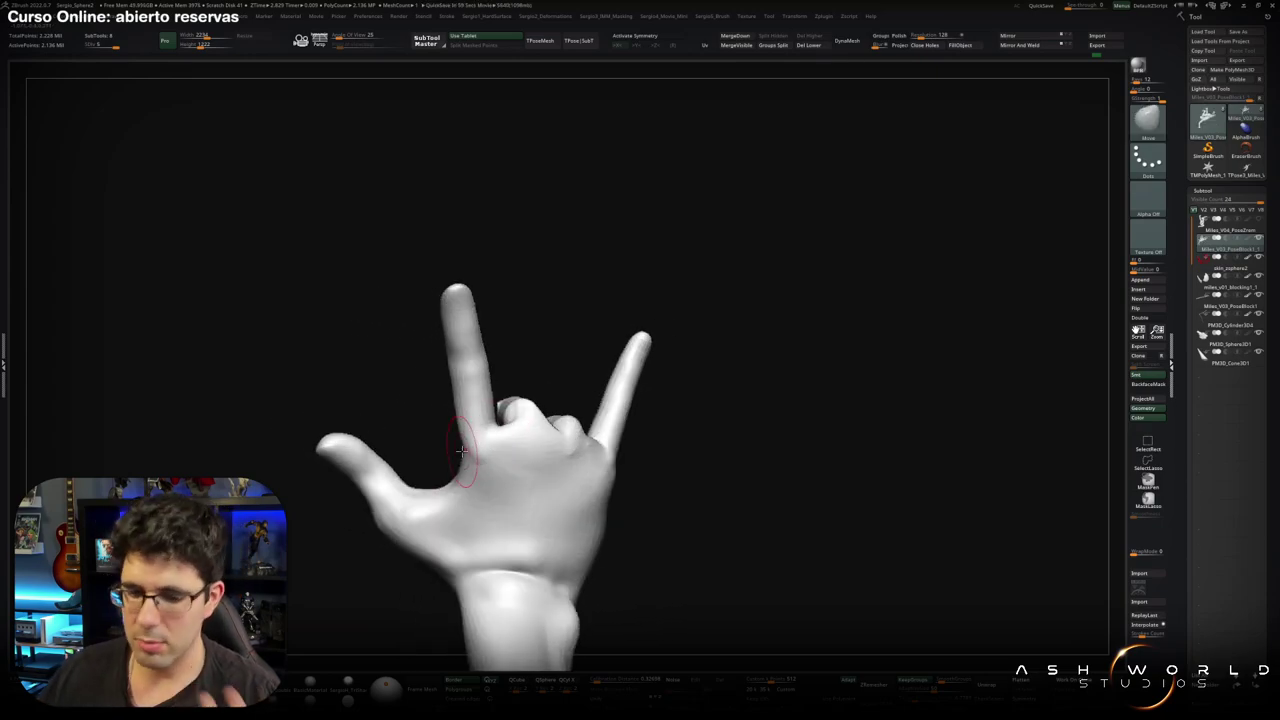
pyautogui.moveTo(559, 226); pyautogui.dragTo(457, 309, button='right')
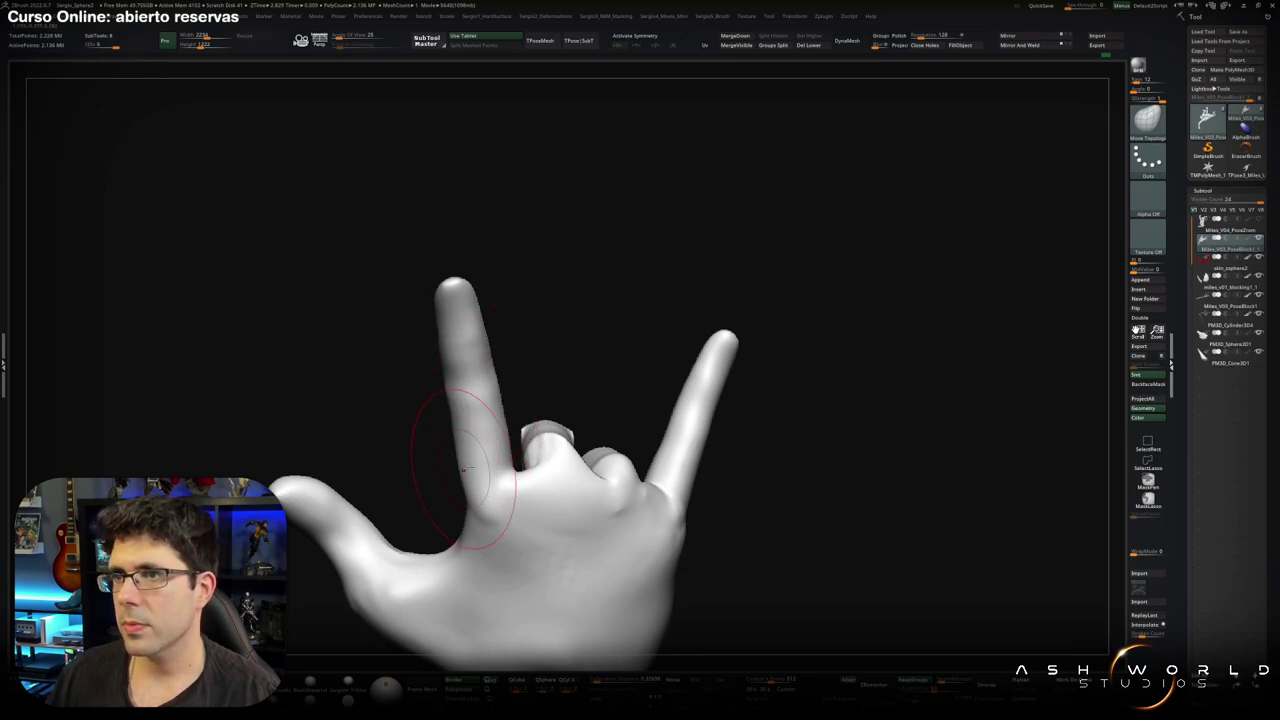
pyautogui.moveTo(463, 467); pyautogui.dragTo(503, 395)
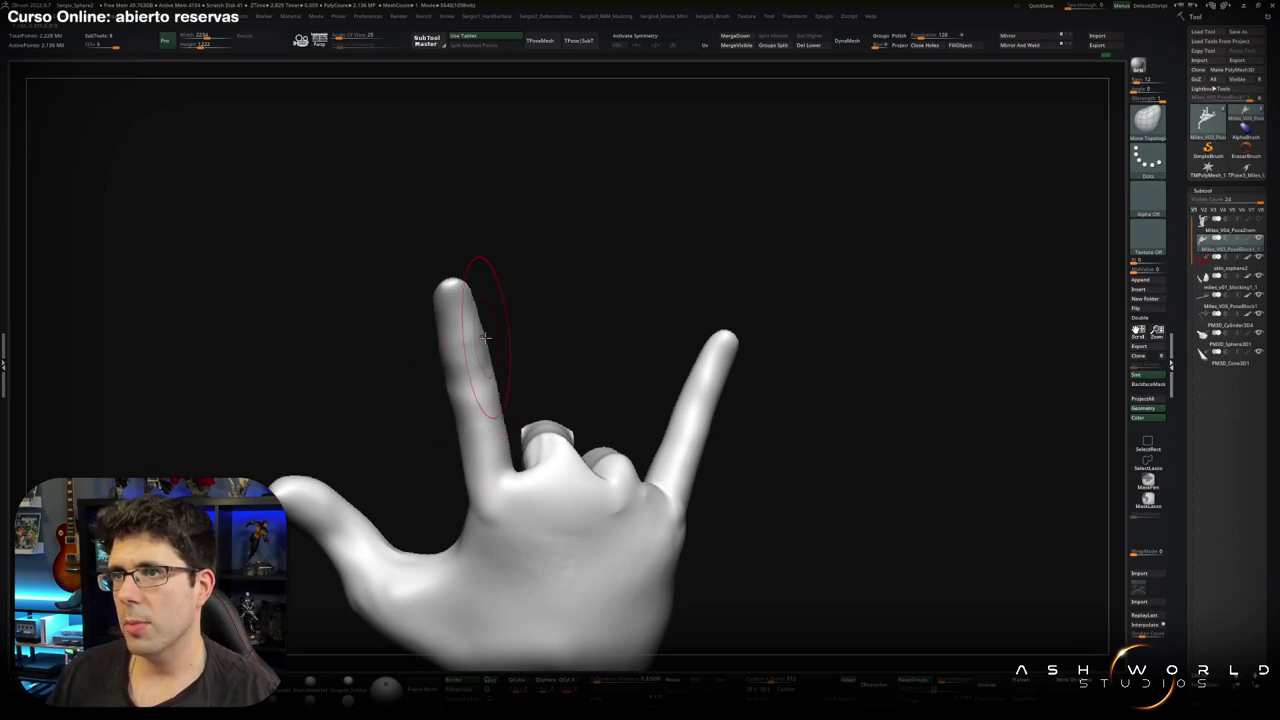
pyautogui.moveTo(505, 433)
pyautogui.mouseDown(button='right')
pyautogui.moveTo(497, 325)
pyautogui.moveTo(606, 277)
pyautogui.moveTo(491, 294)
pyautogui.moveTo(504, 330)
pyautogui.mouseUp(button='right')
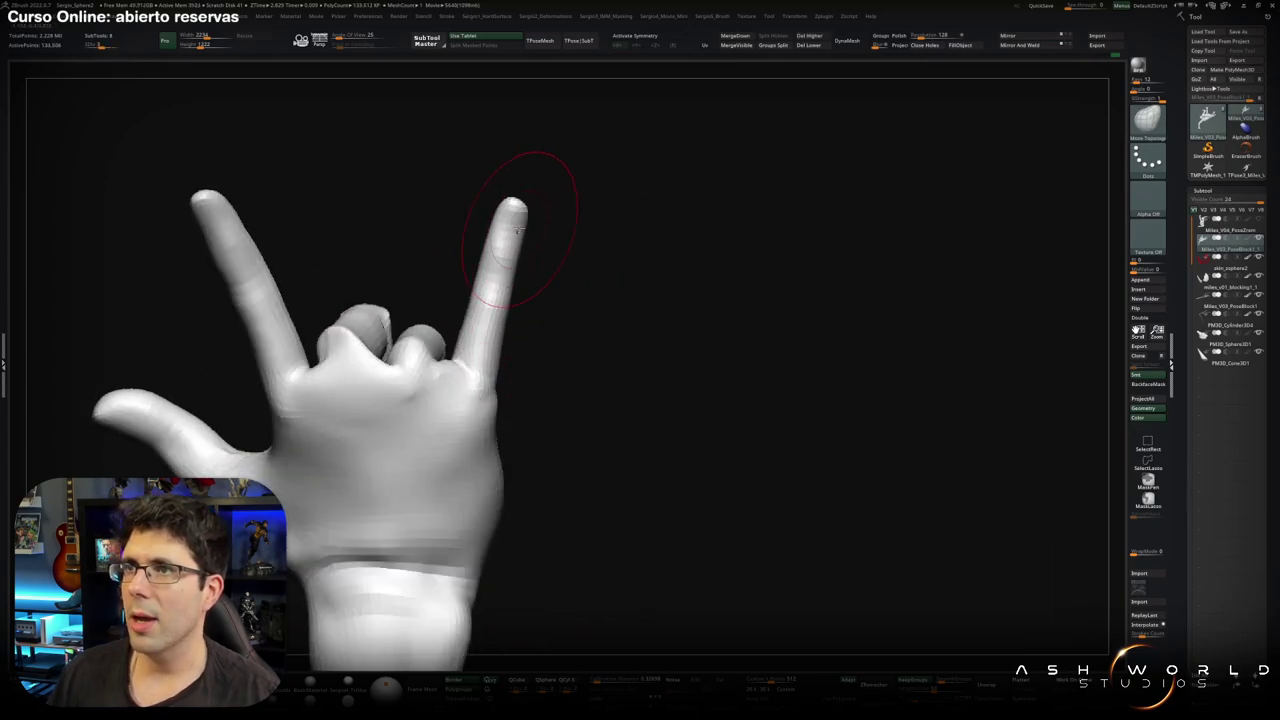
pyautogui.moveTo(528, 200)
pyautogui.mouseDown(button='right')
pyautogui.moveTo(486, 449)
pyautogui.moveTo(419, 212)
pyautogui.moveTo(517, 163)
pyautogui.moveTo(603, 314)
pyautogui.moveTo(637, 289)
pyautogui.moveTo(616, 243)
pyautogui.mouseUp(button='right')
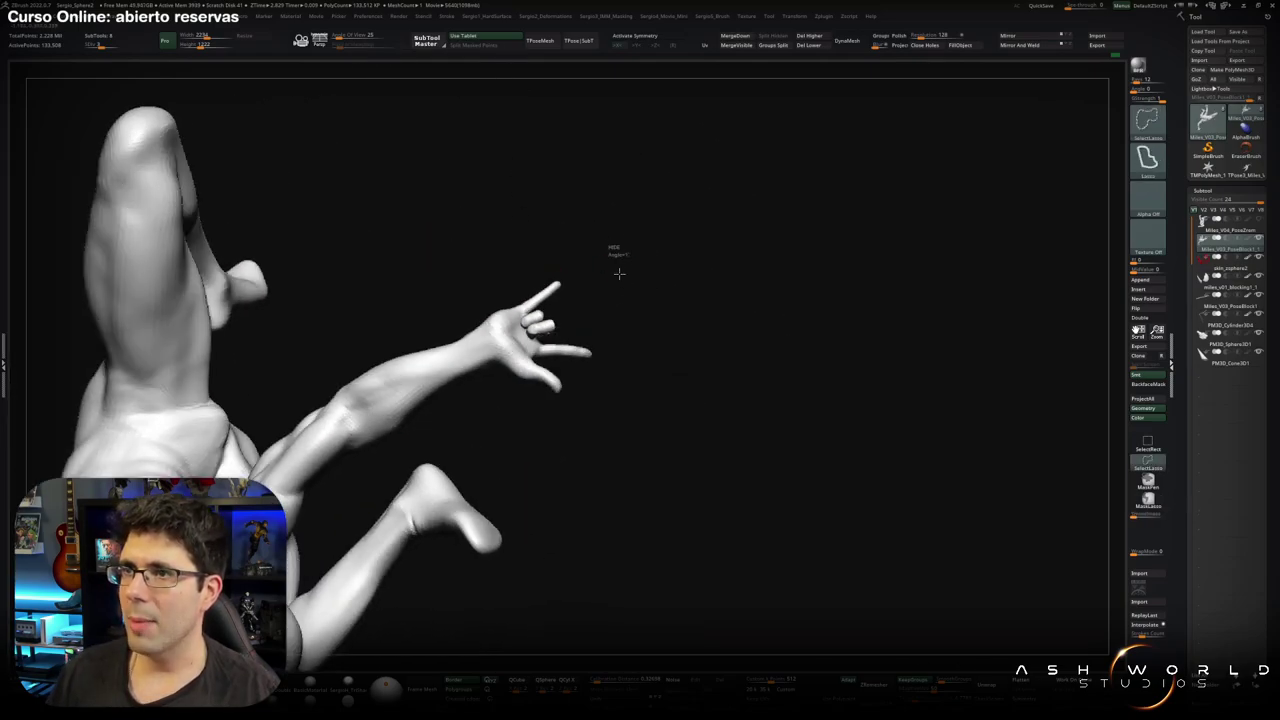
# Isolate the hand and smooth the crevice between index and middle fingers and the middle knuckle.
pyautogui.keyDown('ctrl'); pyautogui.keyDown('shift'); pyautogui.moveTo(614, 251); pyautogui.dragTo(612, 255); pyautogui.keyUp('shift'); pyautogui.keyUp('ctrl')
pyautogui.moveTo(570, 310)
pyautogui.mouseDown(button='right')
pyautogui.moveTo(581, 409)
pyautogui.moveTo(550, 275)
pyautogui.moveTo(465, 265)
pyautogui.moveTo(404, 288)
pyautogui.moveTo(405, 324)
pyautogui.mouseUp(button='right')
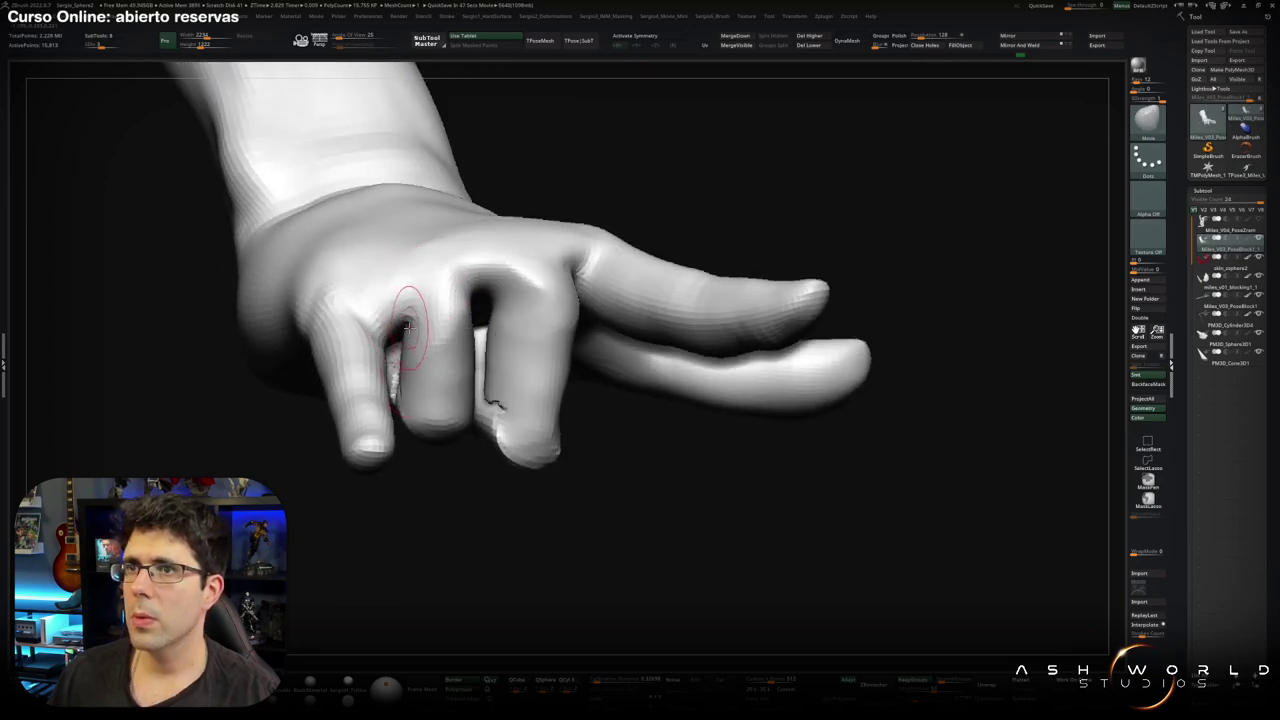
pyautogui.keyDown('shift'); pyautogui.moveTo(410, 328); pyautogui.dragTo(400, 360); pyautogui.keyUp('shift')
pyautogui.moveTo(395, 300)
pyautogui.keyDown('shift'); pyautogui.mouseDown()
pyautogui.moveTo(410, 375)
pyautogui.moveTo(420, 370)
pyautogui.mouseUp(); pyautogui.keyUp('shift')
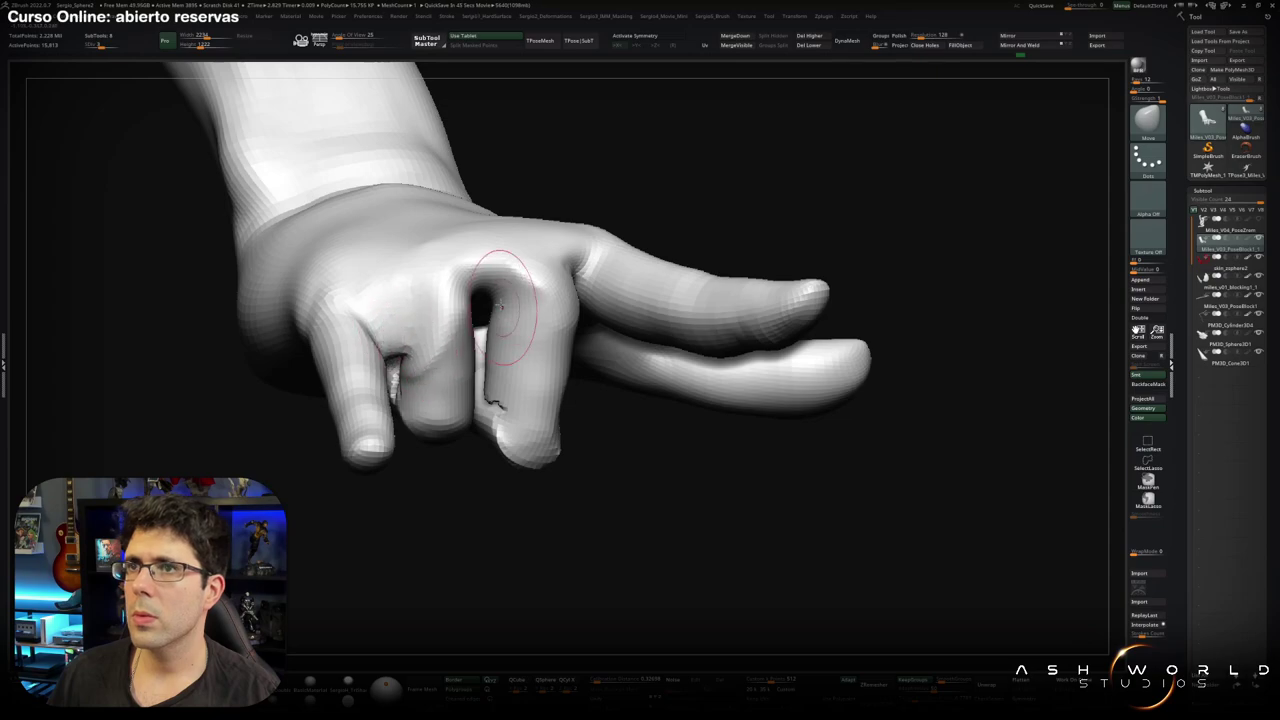
pyautogui.moveTo(489, 345)
pyautogui.mouseDown(button='right')
pyautogui.moveTo(603, 264)
pyautogui.moveTo(602, 296)
pyautogui.mouseUp(button='right')
pyautogui.moveTo(602, 296)
pyautogui.keyDown('shift'); pyautogui.mouseDown()
pyautogui.moveTo(640, 280)
pyautogui.moveTo(614, 271)
pyautogui.moveTo(505, 330)
pyautogui.moveTo(455, 265)
pyautogui.moveTo(450, 370)
pyautogui.moveTo(417, 270)
pyautogui.mouseUp(); pyautogui.keyUp('shift')
# Inspect the palm and knuckles, then show polygroups and drop a subdivision level.
pyautogui.moveTo(417, 270)
pyautogui.mouseDown(button='right')
pyautogui.moveTo(457, 223)
pyautogui.moveTo(586, 271)
pyautogui.moveTo(476, 353)
pyautogui.moveTo(420, 277)
pyautogui.moveTo(514, 300)
pyautogui.moveTo(505, 346)
pyautogui.moveTo(513, 335)
pyautogui.moveTo(549, 381)
pyautogui.moveTo(580, 390)
pyautogui.moveTo(580, 349)
pyautogui.moveTo(608, 366)
pyautogui.mouseUp(button='right')
pyautogui.moveTo(584, 408); pyautogui.dragTo(588, 425, button='right')
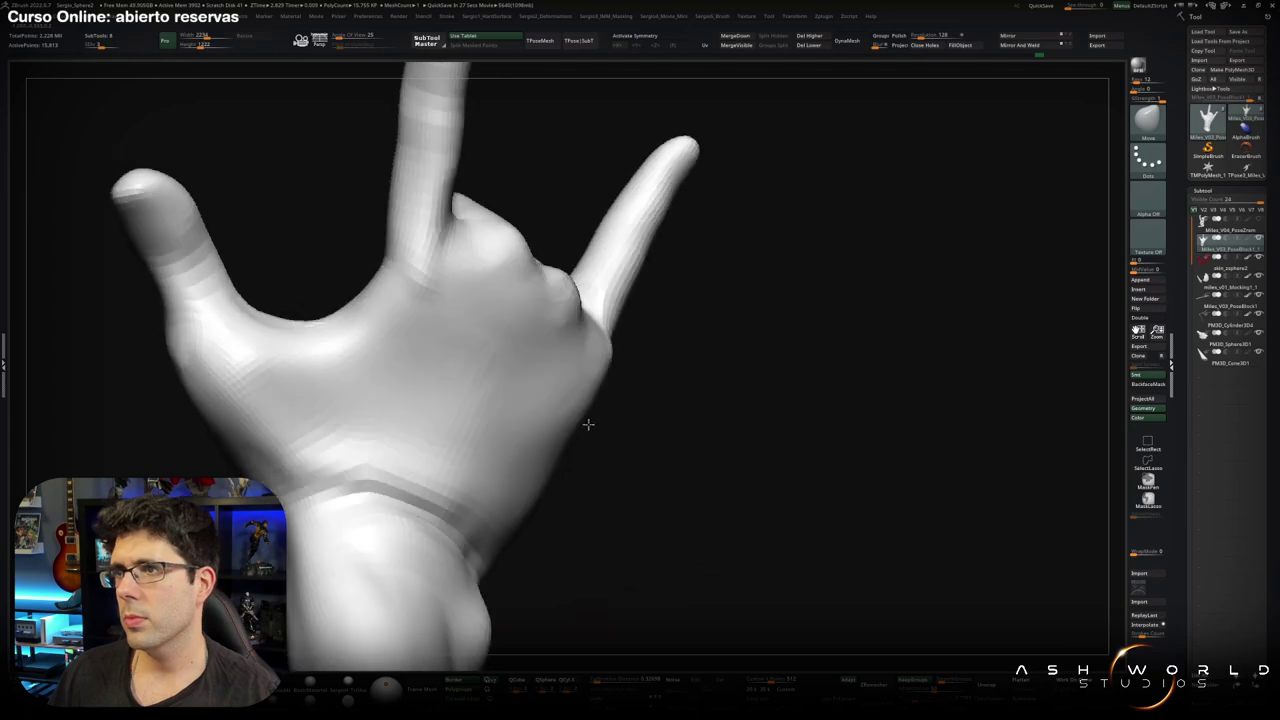
pyautogui.moveTo(537, 494)
pyautogui.mouseDown(button='right')
pyautogui.moveTo(521, 425)
pyautogui.moveTo(552, 482)
pyautogui.mouseUp(button='right')
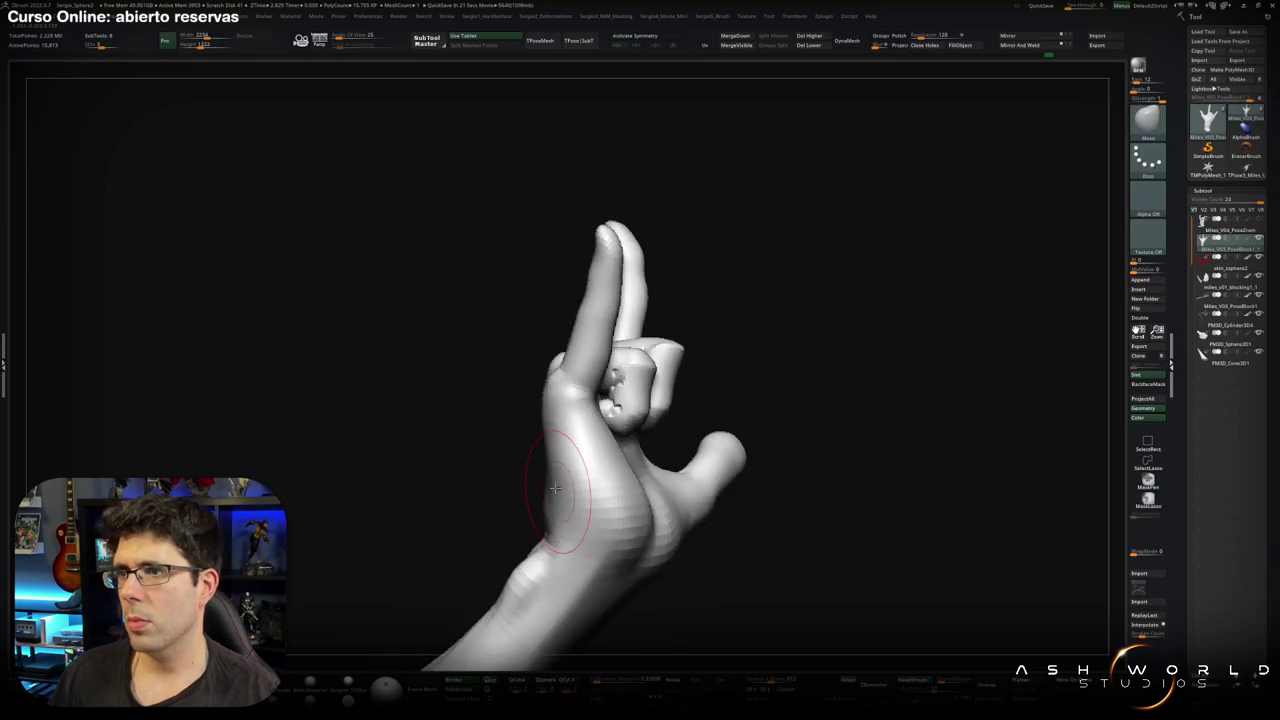
pyautogui.moveTo(620, 390)
pyautogui.mouseDown(button='right')
pyautogui.moveTo(623, 371)
pyautogui.moveTo(607, 437)
pyautogui.mouseUp(button='right')
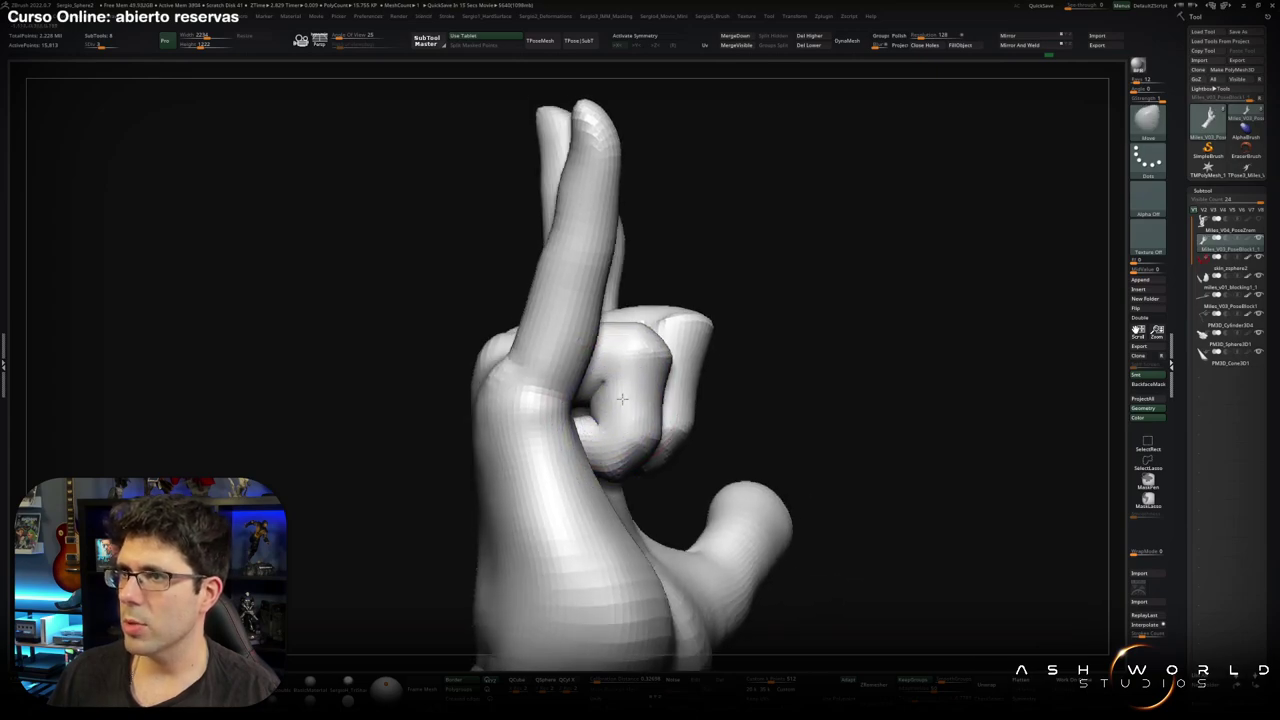
pyautogui.moveTo(611, 375)
pyautogui.mouseDown(button='right')
pyautogui.moveTo(566, 373)
pyautogui.moveTo(594, 394)
pyautogui.mouseUp(button='right')
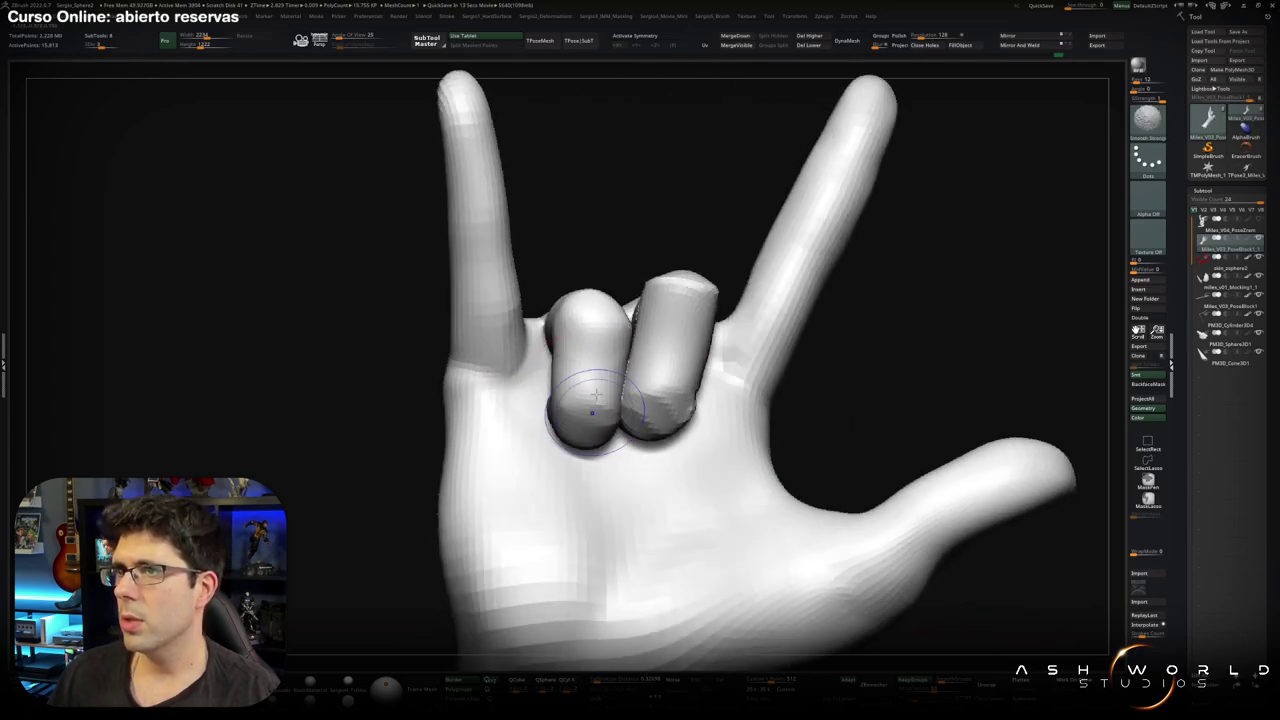
pyautogui.moveTo(666, 311)
pyautogui.mouseDown(button='right')
pyautogui.moveTo(614, 271)
pyautogui.moveTo(590, 282)
pyautogui.moveTo(700, 260)
pyautogui.moveTo(699, 300)
pyautogui.moveTo(740, 280)
pyautogui.moveTo(714, 309)
pyautogui.moveTo(718, 293)
pyautogui.mouseUp(button='right')
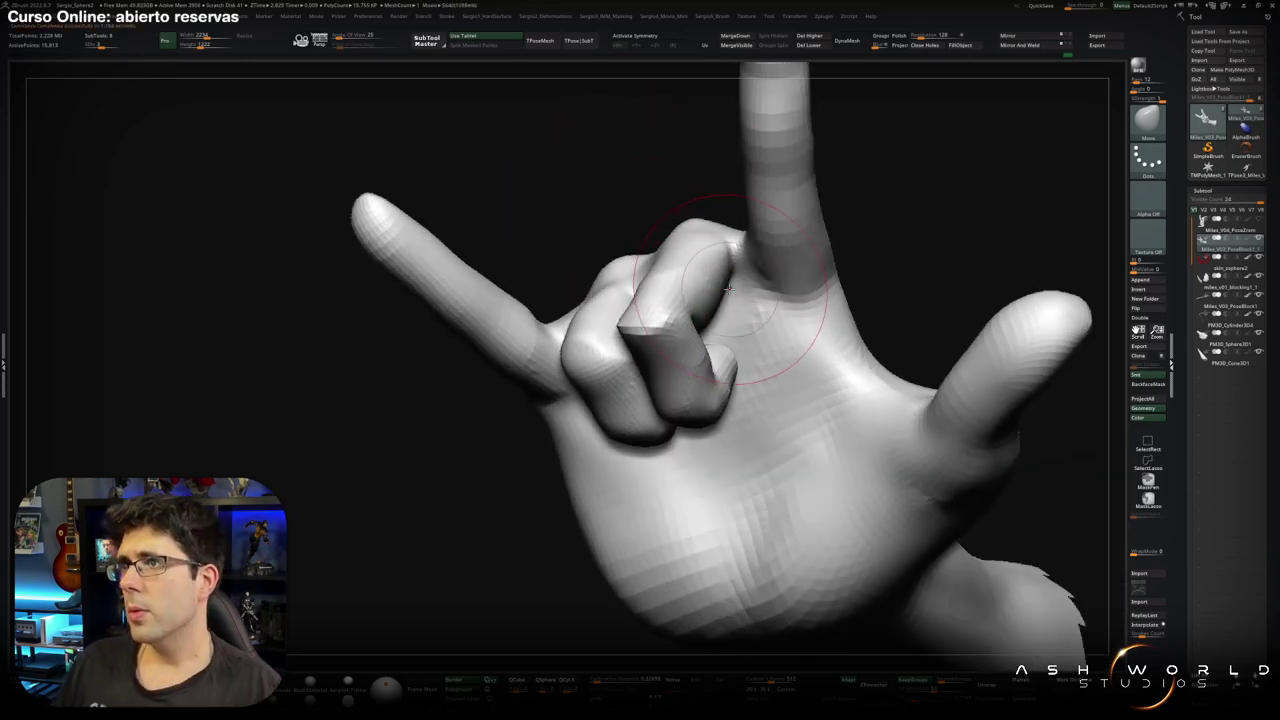
pyautogui.moveTo(690, 270)
pyautogui.mouseDown(button='right')
pyautogui.moveTo(735, 286)
pyautogui.moveTo(720, 300)
pyautogui.mouseUp(button='right')
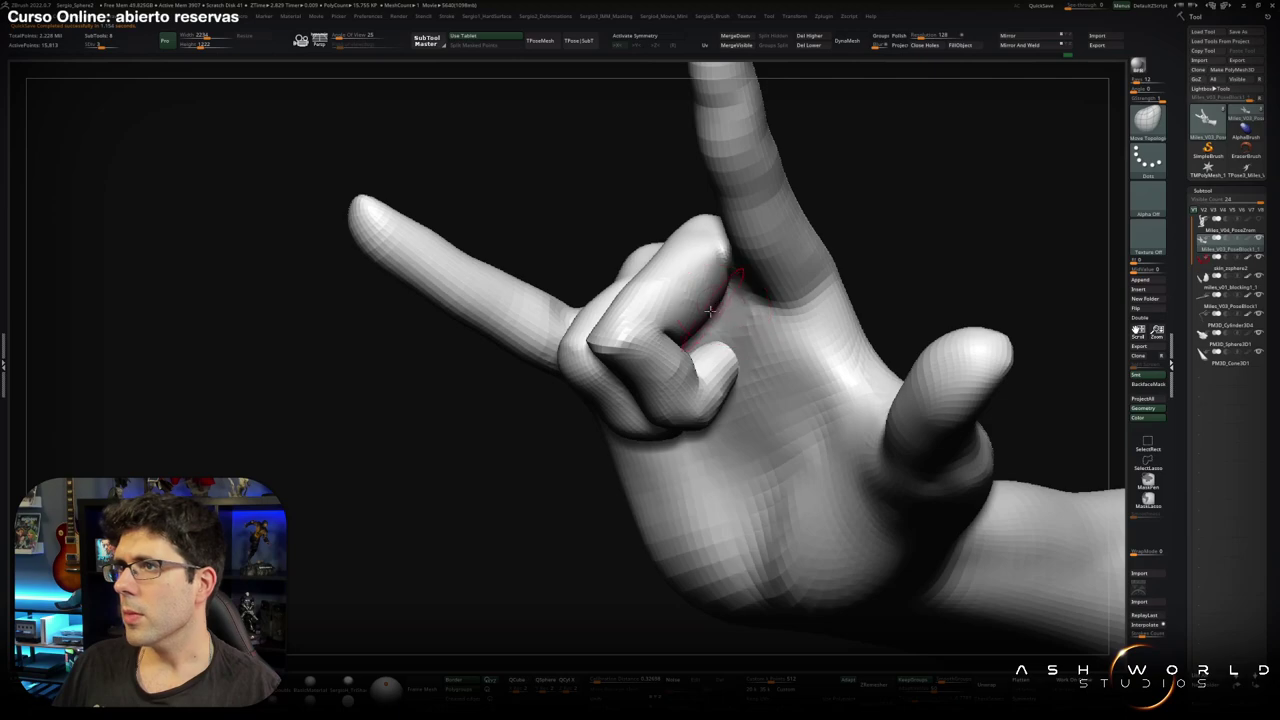
pyautogui.hotkey('shift', 'f')
pyautogui.hotkey('shift', 'f')
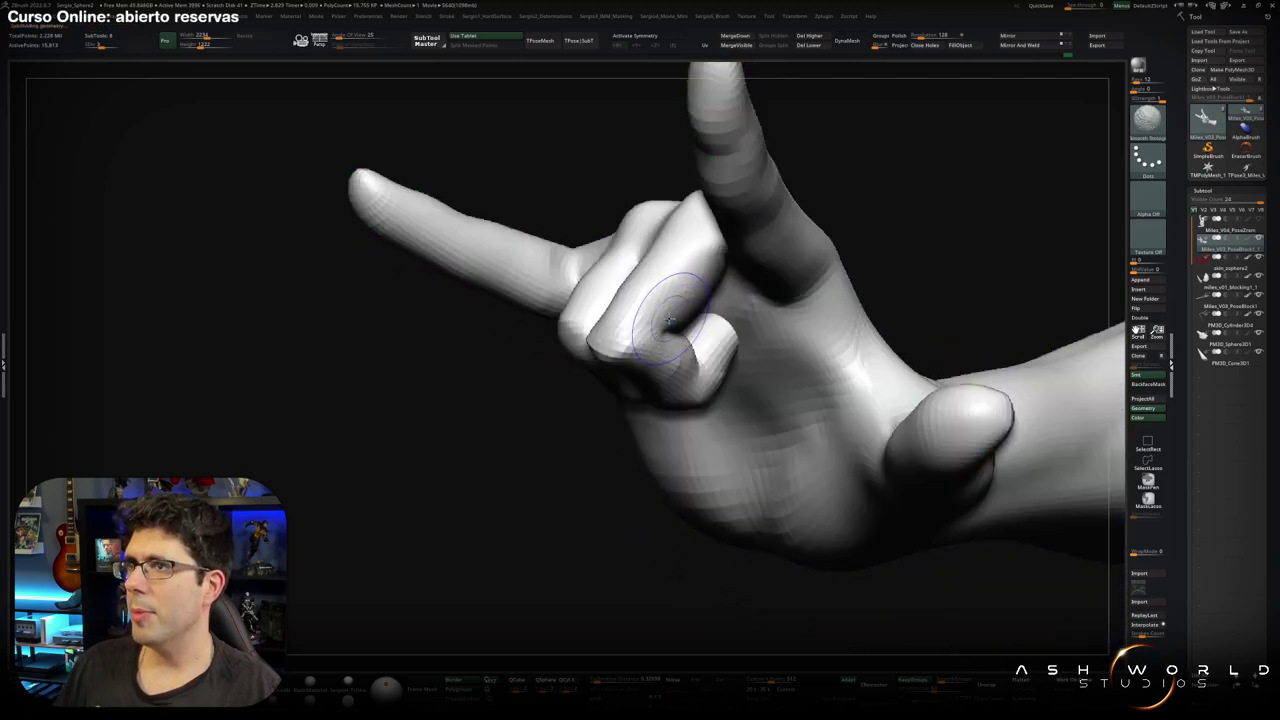
pyautogui.hotkey('shift', 'd')
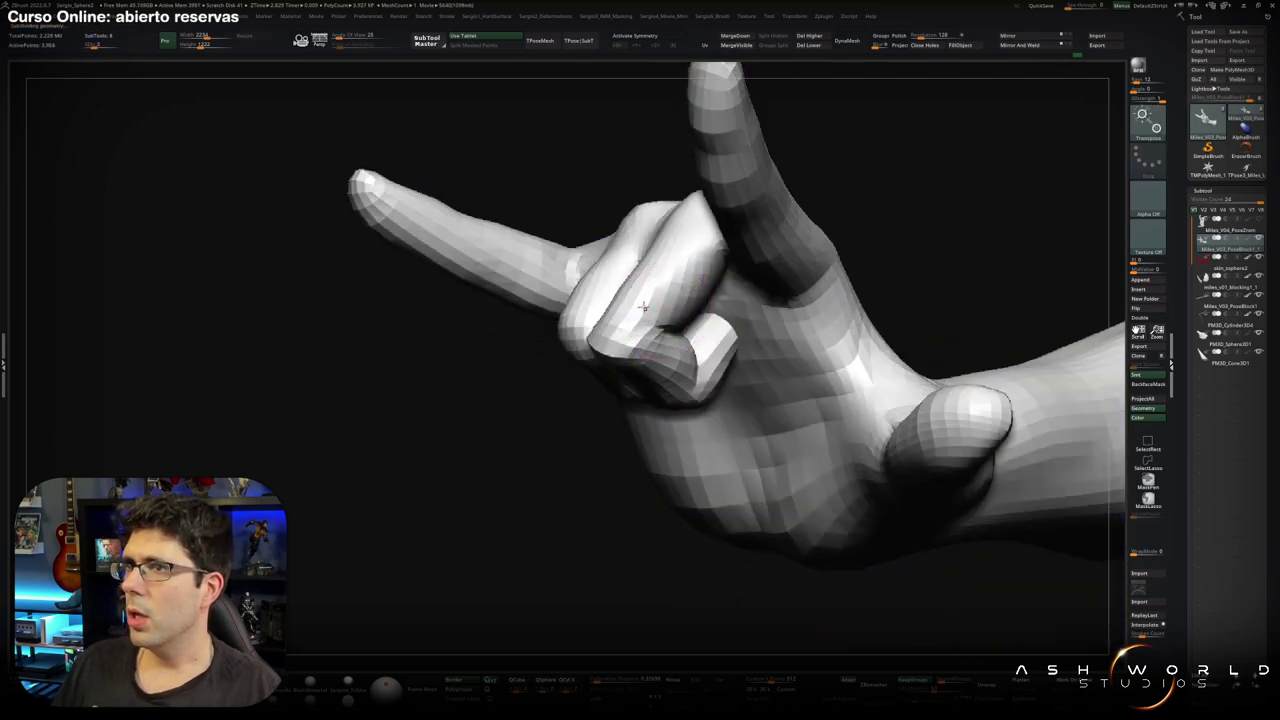
pyautogui.press('q')
pyautogui.moveTo(643, 307)
pyautogui.mouseDown(button='right')
pyautogui.moveTo(690, 318)
pyautogui.moveTo(661, 328)
pyautogui.mouseUp(button='right')
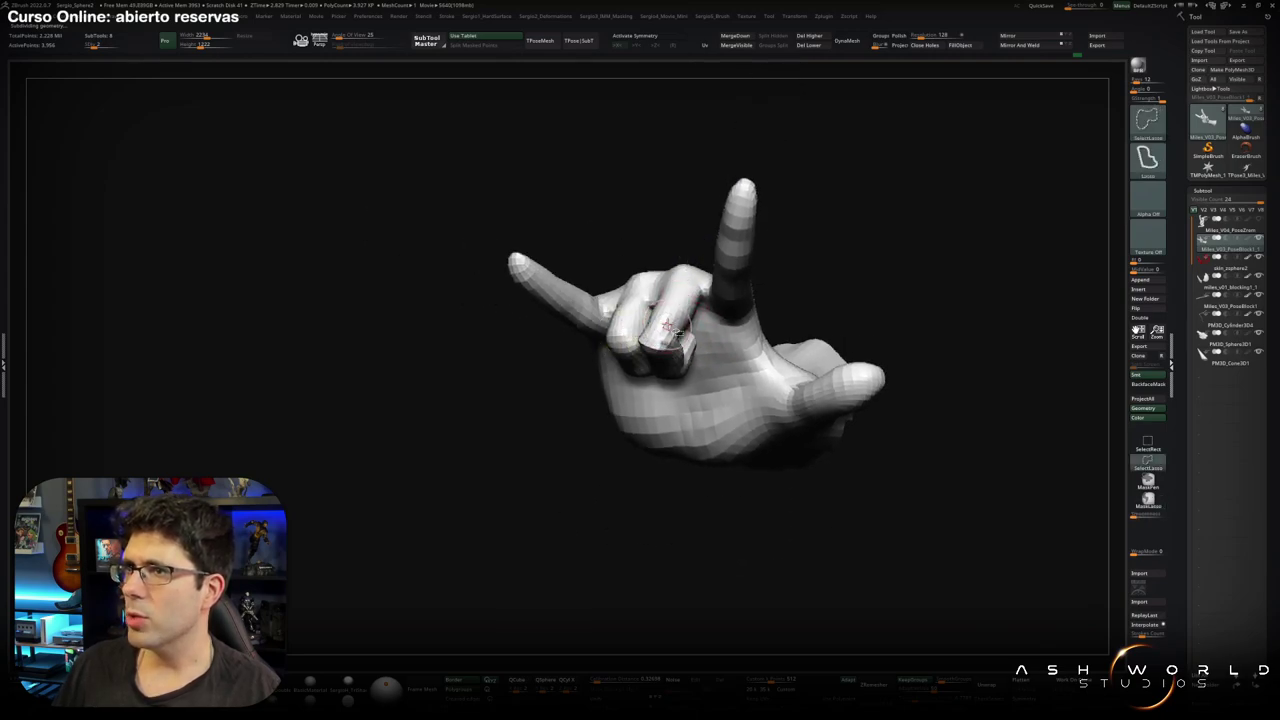
# Hide the folded middle and ring fingers, leaving holes, and smooth the ridge below them.
pyautogui.keyDown('ctrl'); pyautogui.keyDown('alt'); pyautogui.keyDown('shift'); pyautogui.click(624, 327); pyautogui.keyUp('shift'); pyautogui.keyUp('alt'); pyautogui.keyUp('ctrl')
pyautogui.moveTo(624, 327); pyautogui.dragTo(648, 331, button='right')
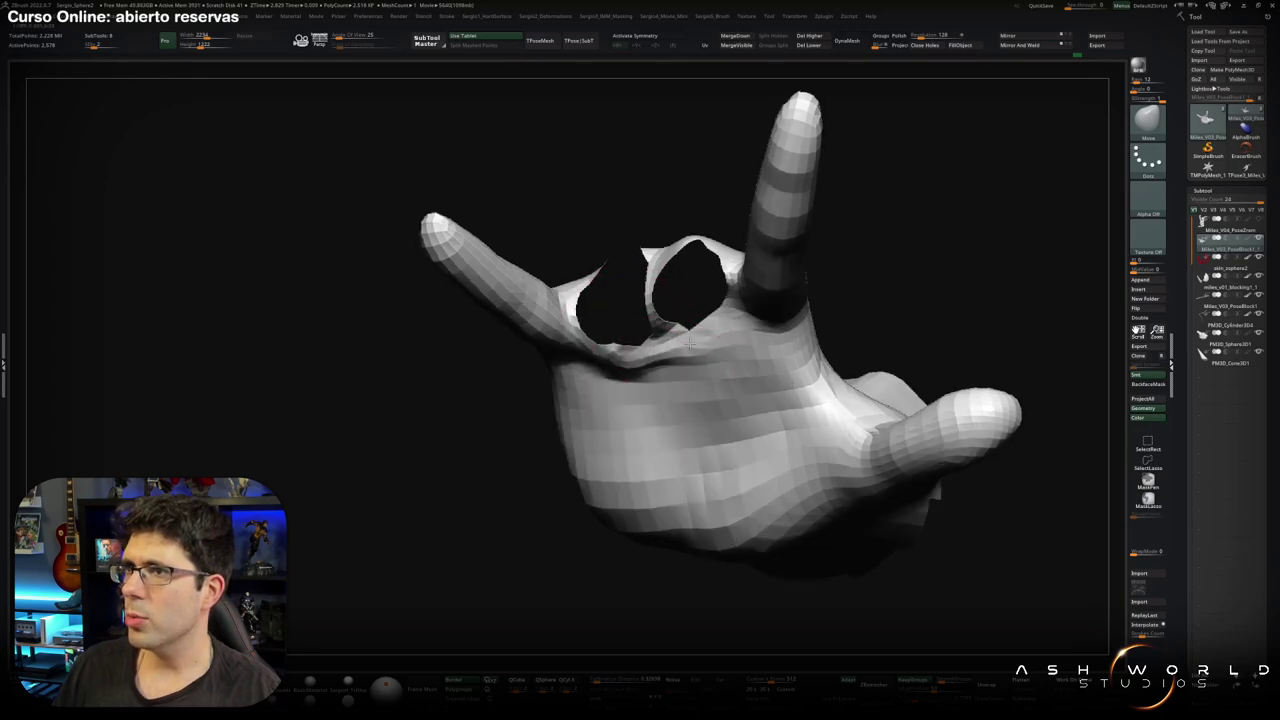
pyautogui.moveTo(621, 345); pyautogui.dragTo(728, 340, button='right')
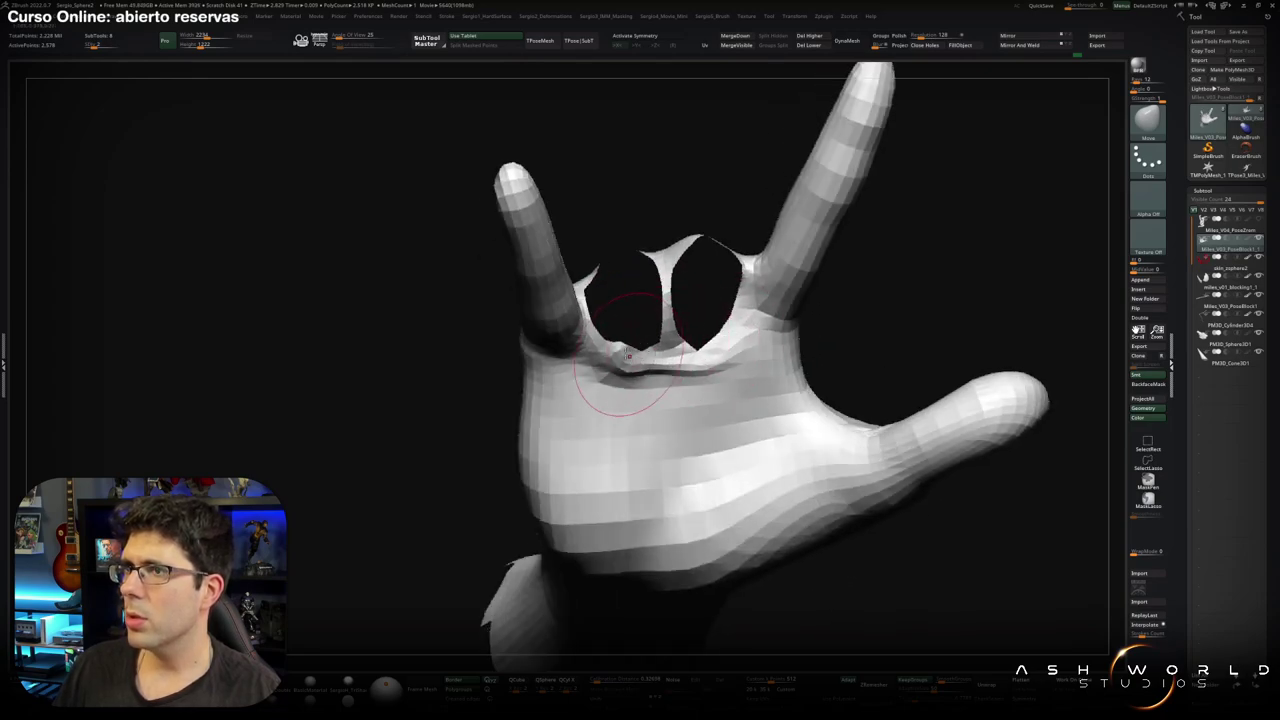
pyautogui.moveTo(628, 355)
pyautogui.keyDown('shift'); pyautogui.mouseDown()
pyautogui.moveTo(600, 385)
pyautogui.moveTo(640, 400)
pyautogui.mouseUp(); pyautogui.keyUp('shift')
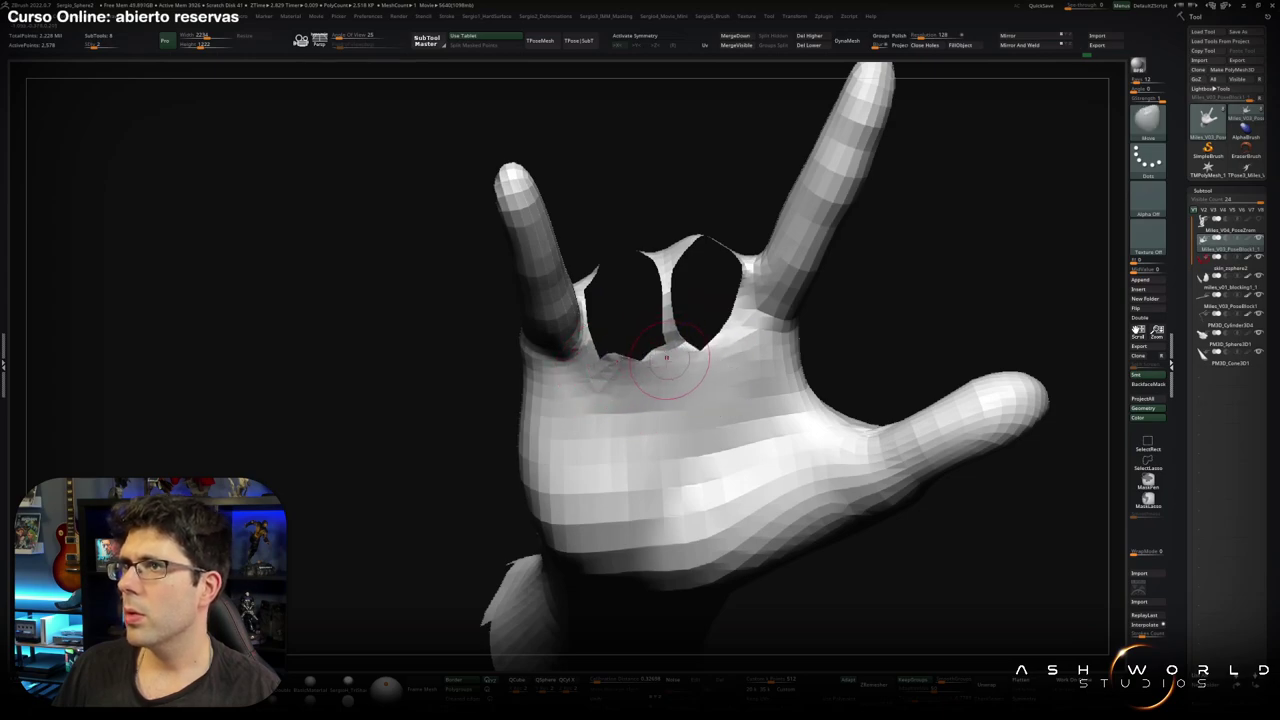
# Enlarge the brush and smooth the palm and back of the hand, then re-isolate the hand.
pyautogui.moveTo(605, 355)
pyautogui.mouseDown(button='right')
pyautogui.moveTo(700, 348)
pyautogui.moveTo(714, 297)
pyautogui.moveTo(789, 309)
pyautogui.moveTo(700, 400)
pyautogui.moveTo(687, 432)
pyautogui.mouseUp(button='right')
pyautogui.moveTo(688, 432); pyautogui.dragTo(740, 432)
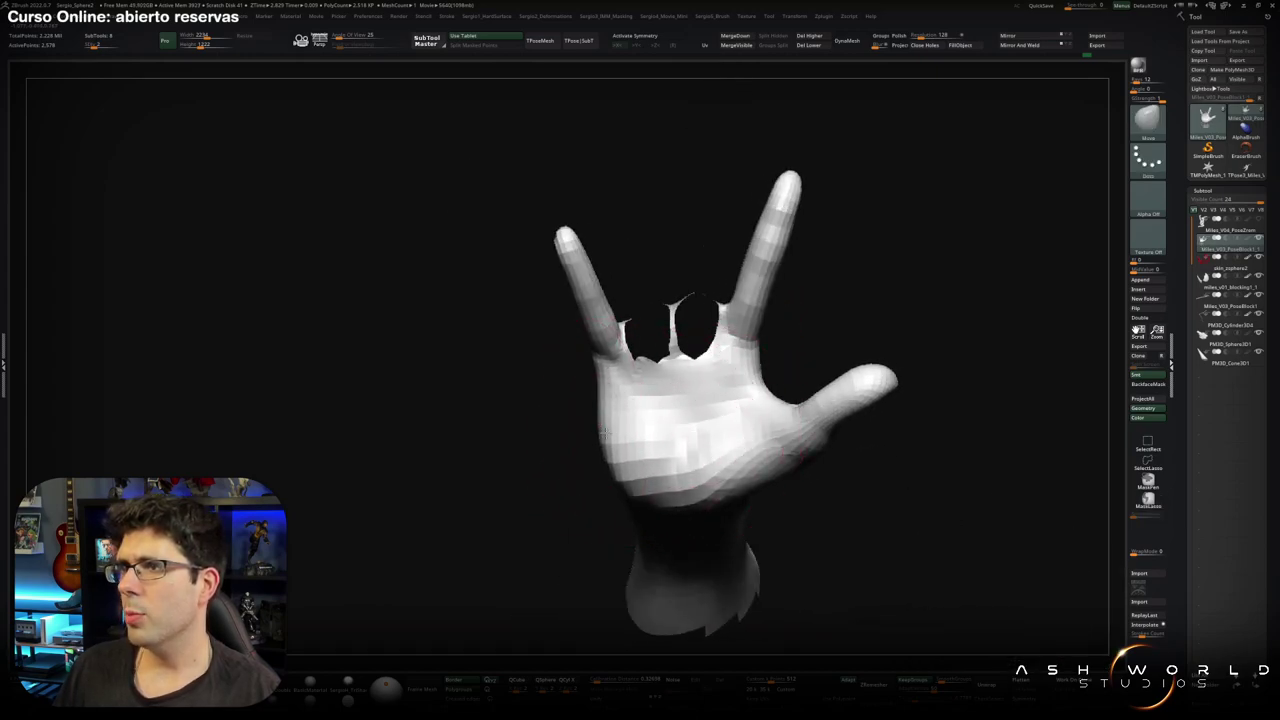
pyautogui.moveTo(770, 445); pyautogui.dragTo(765, 415)
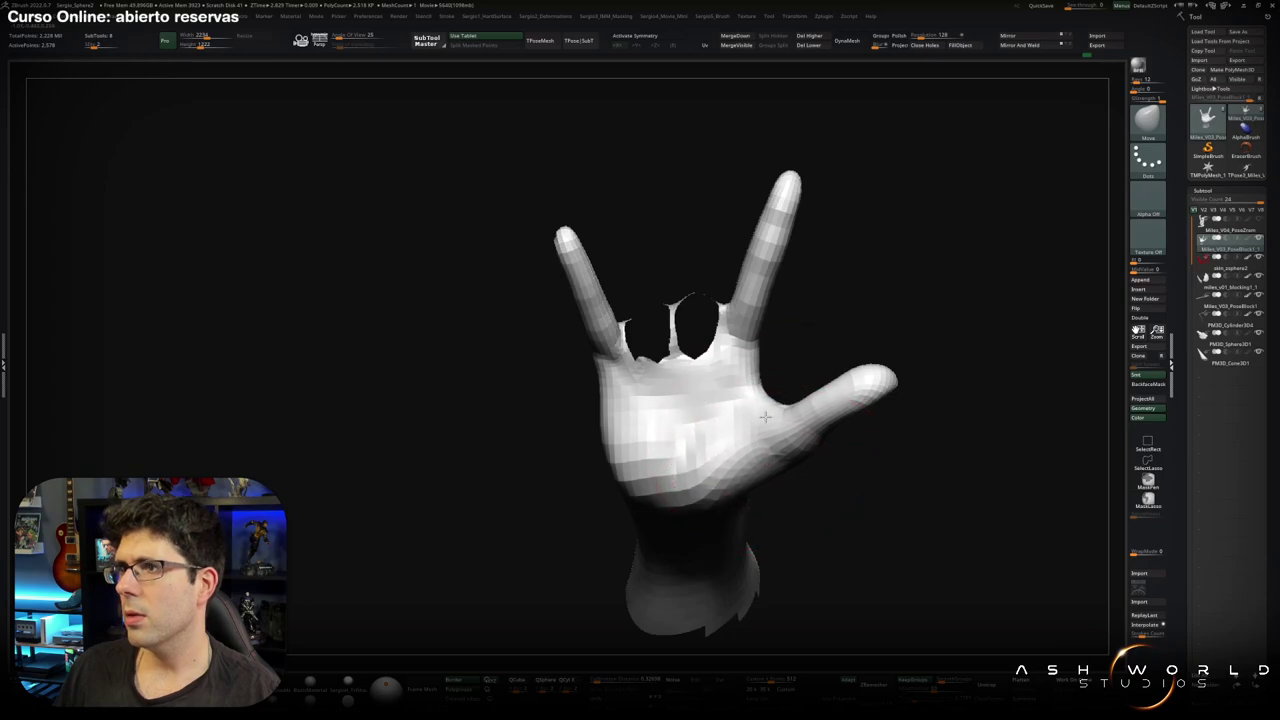
pyautogui.moveTo(760, 425)
pyautogui.mouseDown(button='right')
pyautogui.moveTo(720, 420)
pyautogui.moveTo(737, 423)
pyautogui.mouseUp(button='right')
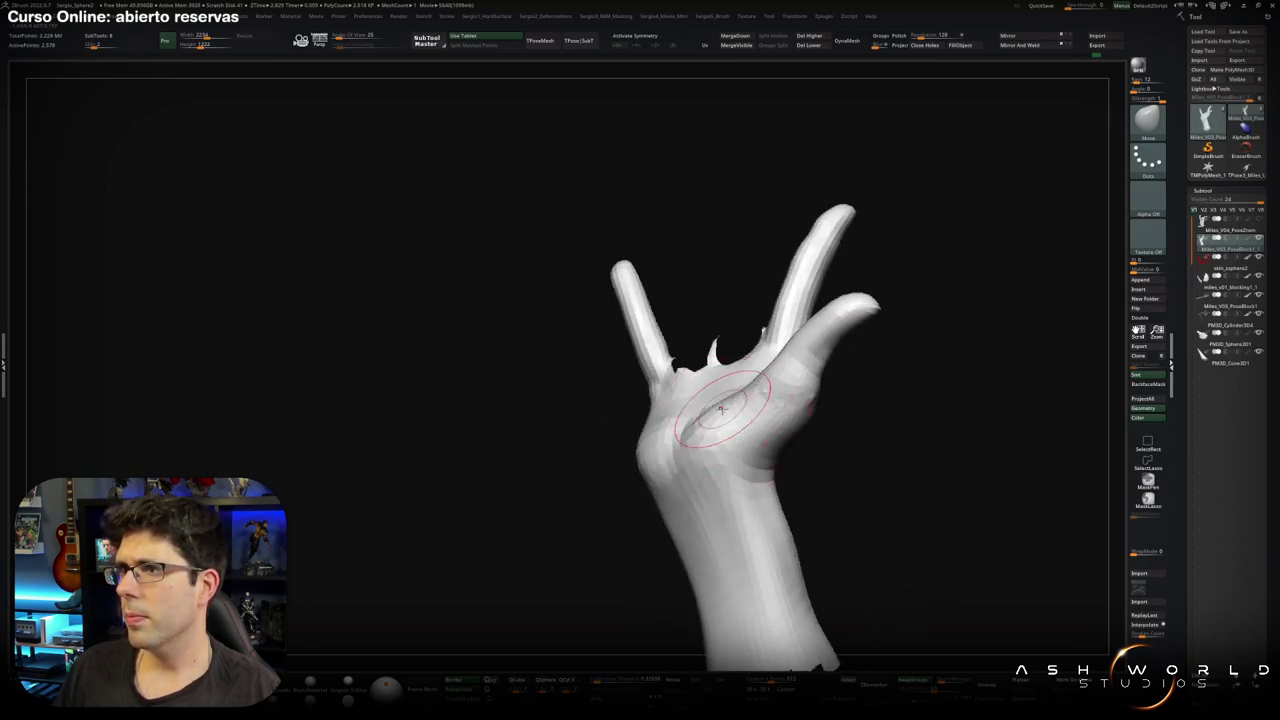
pyautogui.moveTo(723, 420); pyautogui.dragTo(790, 454, button='right')
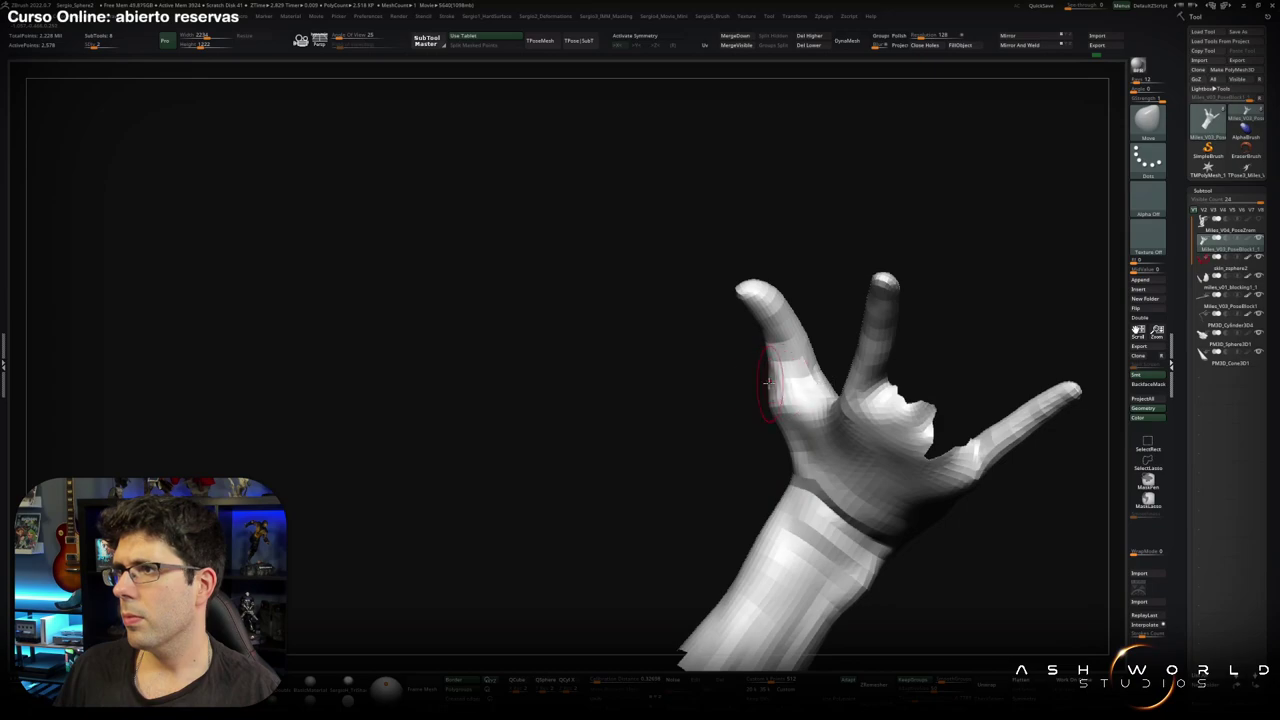
pyautogui.moveTo(771, 381)
pyautogui.mouseDown(button='right')
pyautogui.moveTo(817, 380)
pyautogui.moveTo(789, 403)
pyautogui.moveTo(771, 321)
pyautogui.moveTo(739, 305)
pyautogui.moveTo(780, 337)
pyautogui.moveTo(747, 330)
pyautogui.mouseUp(button='right')
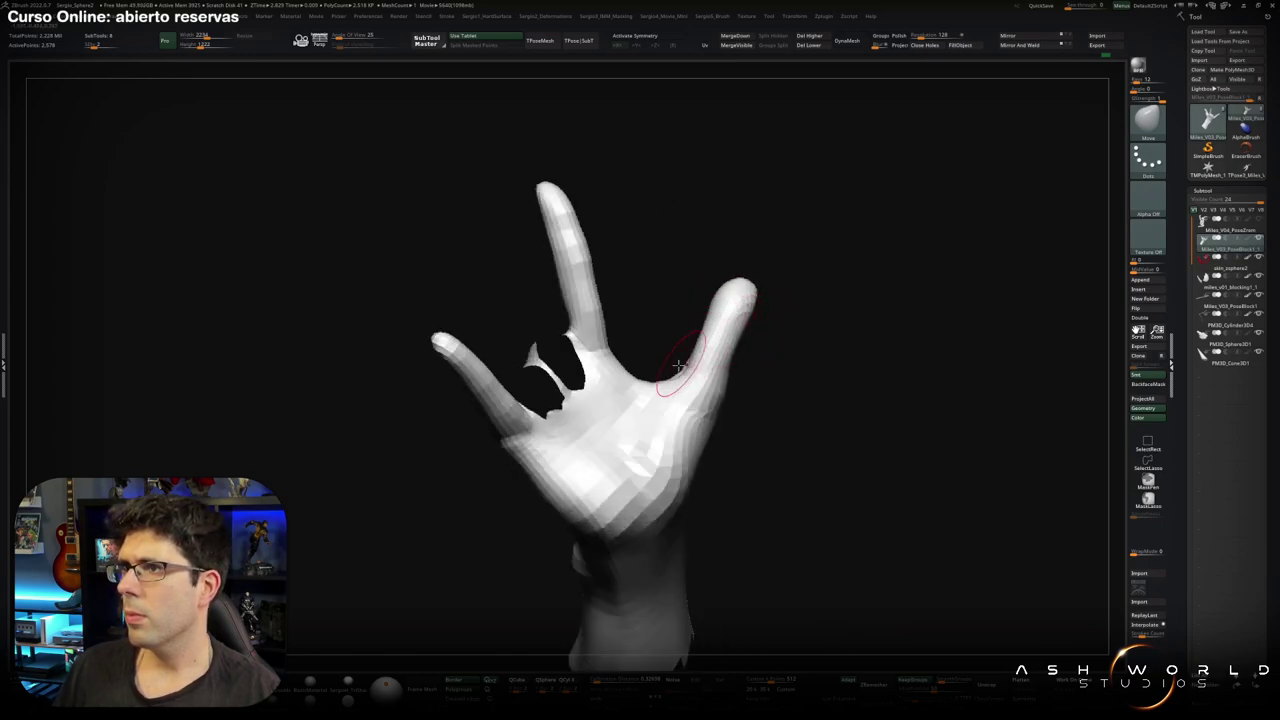
pyautogui.moveTo(679, 365)
pyautogui.mouseDown(button='right')
pyautogui.moveTo(674, 400)
pyautogui.moveTo(689, 371)
pyautogui.moveTo(716, 369)
pyautogui.mouseUp(button='right')
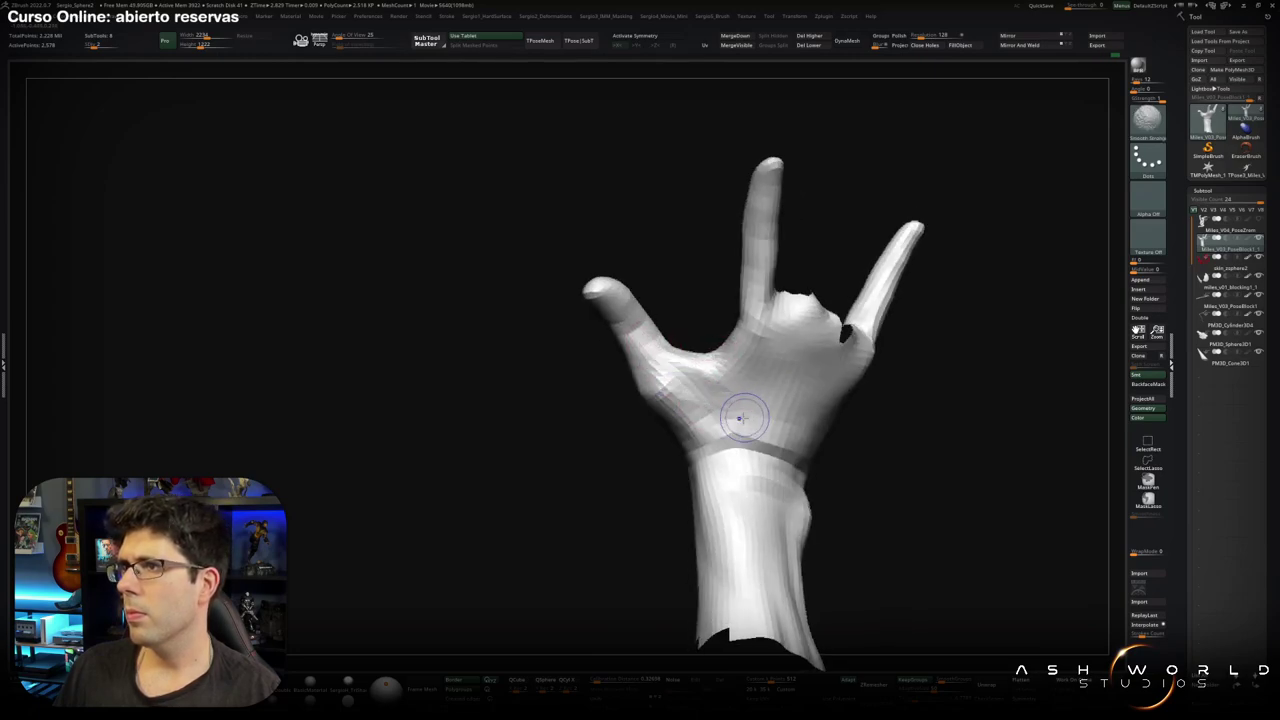
pyautogui.moveTo(744, 407)
pyautogui.keyDown('alt'); pyautogui.mouseDown(button='right')
pyautogui.moveTo(706, 343)
pyautogui.moveTo(749, 420)
pyautogui.moveTo(789, 391)
pyautogui.moveTo(731, 408)
pyautogui.moveTo(735, 378)
pyautogui.mouseUp(button='right'); pyautogui.keyUp('alt')
pyautogui.keyDown('ctrl'); pyautogui.keyDown('shift'); pyautogui.click(731, 408); pyautogui.keyUp('shift'); pyautogui.keyUp('ctrl')
# Unhide the folded fingers around the palm holes and show polygroup colours with wireframe.
pyautogui.keyDown('ctrl'); pyautogui.keyDown('alt'); pyautogui.keyDown('shift'); pyautogui.click(735, 378); pyautogui.keyUp('shift'); pyautogui.keyUp('alt'); pyautogui.keyUp('ctrl')
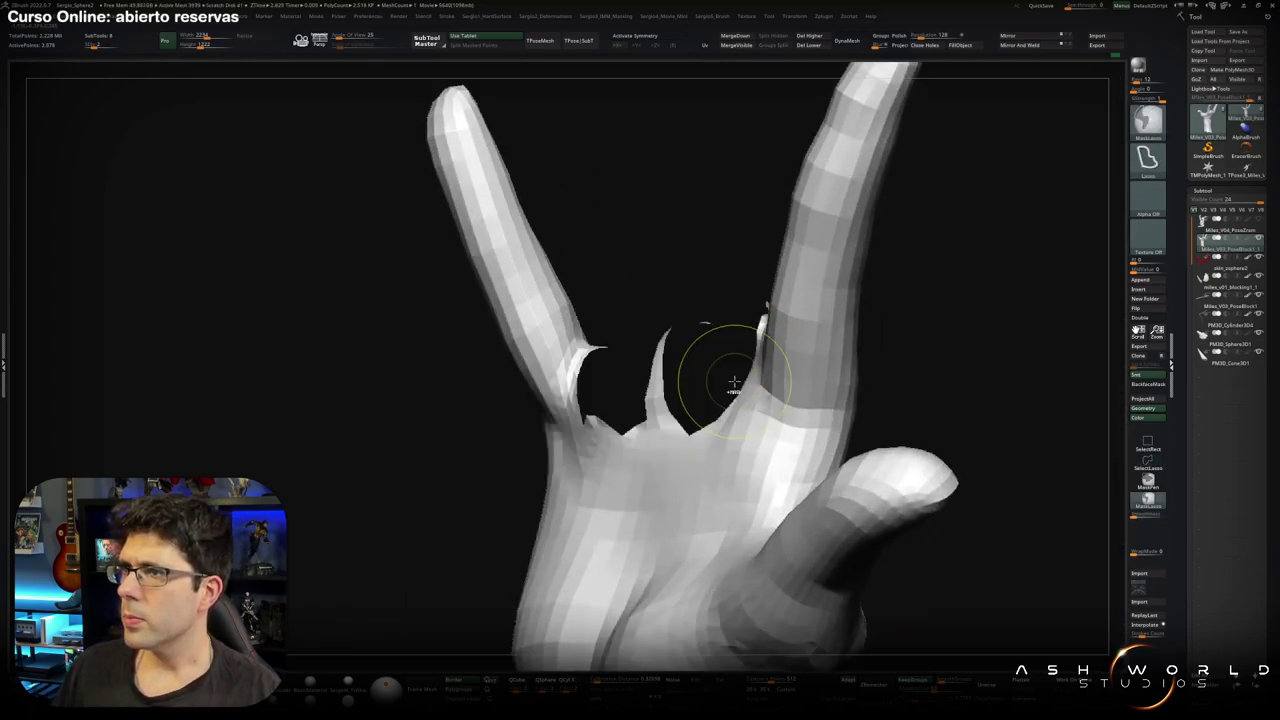
pyautogui.hotkey('ctrl', 'shift', 'a')
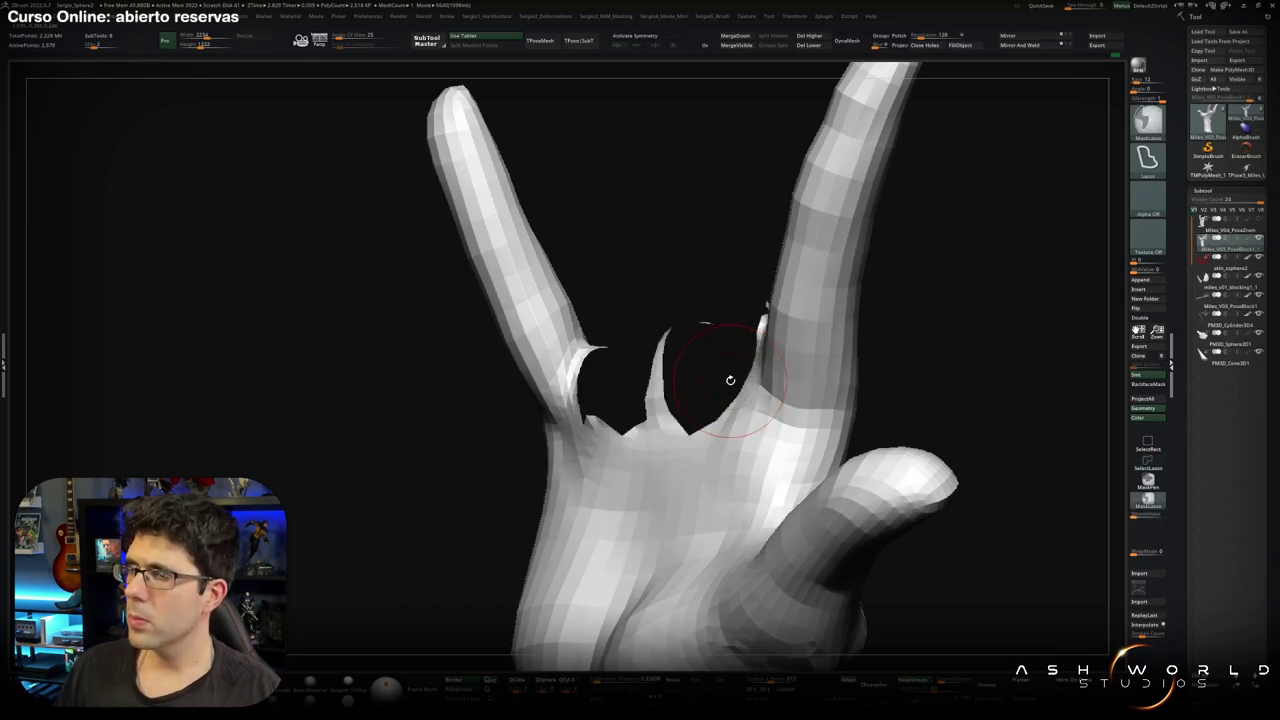
pyautogui.hotkey('ctrl', 'shift', 'a')
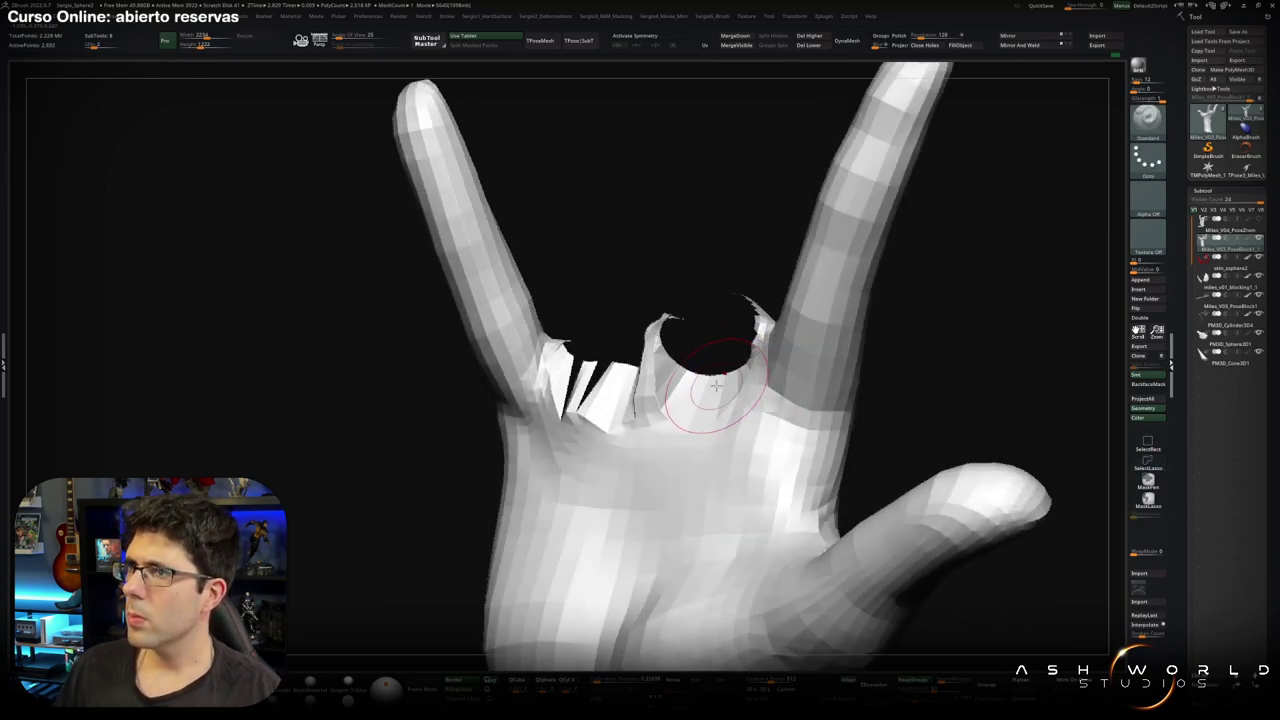
pyautogui.hotkey('shift', 'f')
pyautogui.press('w')
pyautogui.press('q')
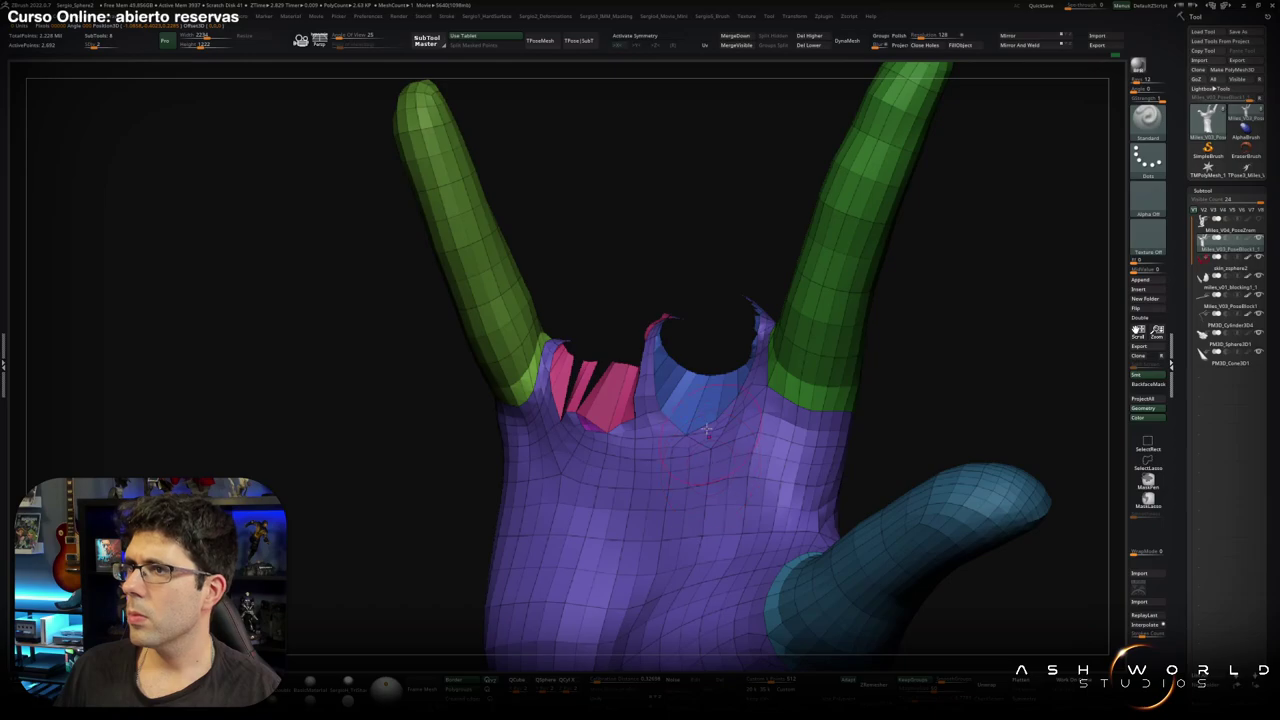
# Lasso-hide parts of the blue and pink palm polygroups, then view the hand from the front.
pyautogui.keyDown('ctrl'); pyautogui.click(731, 257); pyautogui.keyUp('ctrl')
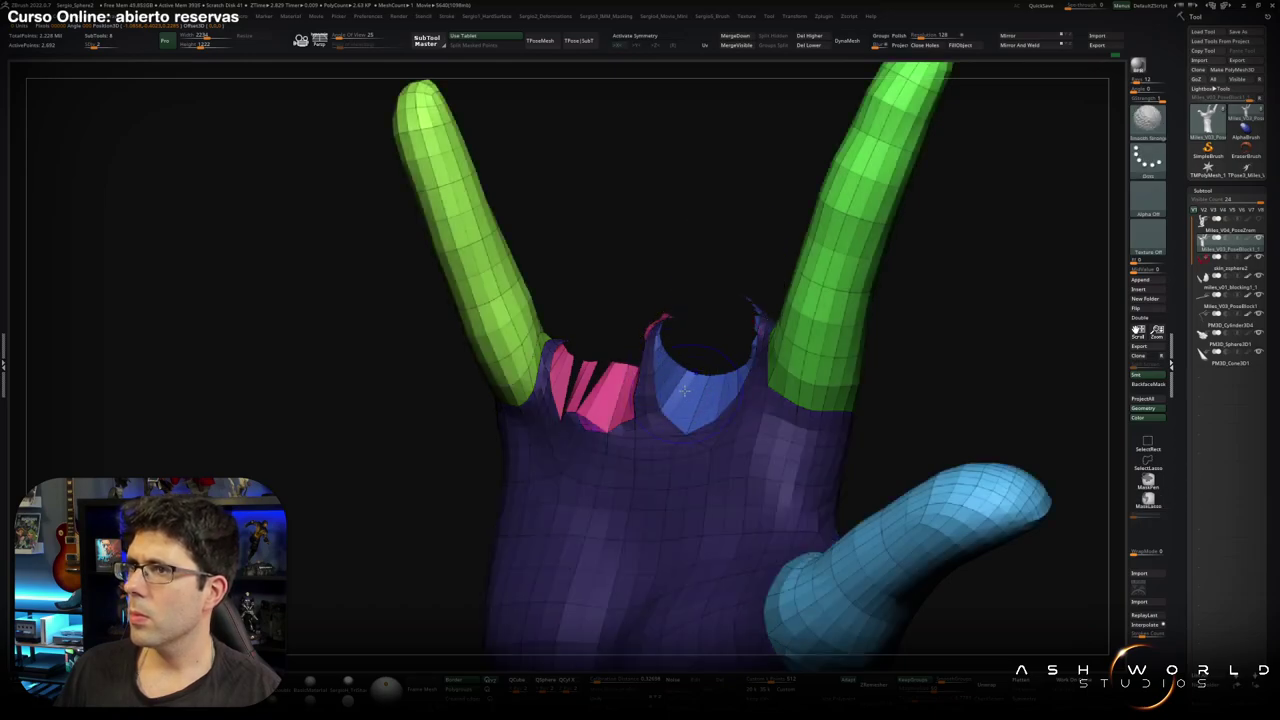
pyautogui.keyDown('ctrl'); pyautogui.keyDown('shift'); pyautogui.click(729, 363); pyautogui.keyUp('shift'); pyautogui.keyUp('ctrl')
pyautogui.keyDown('ctrl'); pyautogui.keyDown('shift'); pyautogui.click(728, 360); pyautogui.keyUp('shift'); pyautogui.keyUp('ctrl')
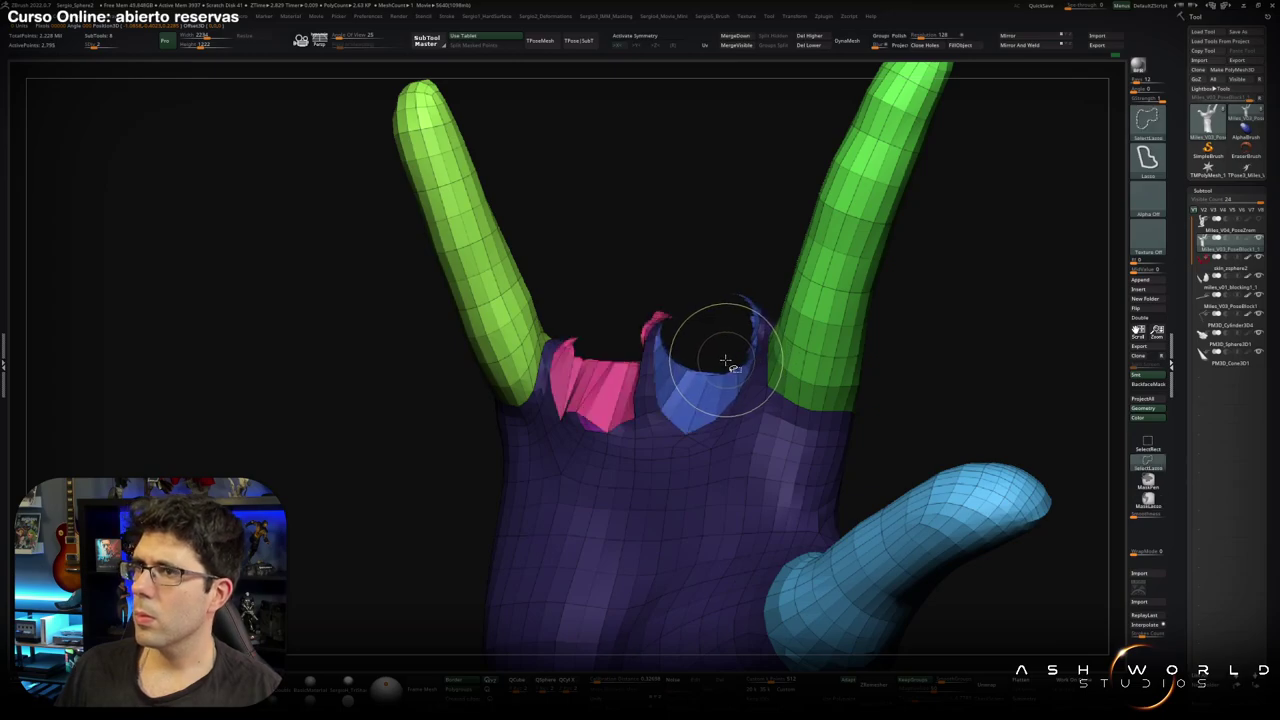
pyautogui.keyDown('ctrl'); pyautogui.keyDown('shift'); pyautogui.click(723, 357); pyautogui.keyUp('shift'); pyautogui.keyUp('ctrl')
pyautogui.keyDown('ctrl'); pyautogui.keyDown('shift'); pyautogui.moveTo(678, 398); pyautogui.dragTo(586, 369); pyautogui.keyUp('shift'); pyautogui.keyUp('ctrl')
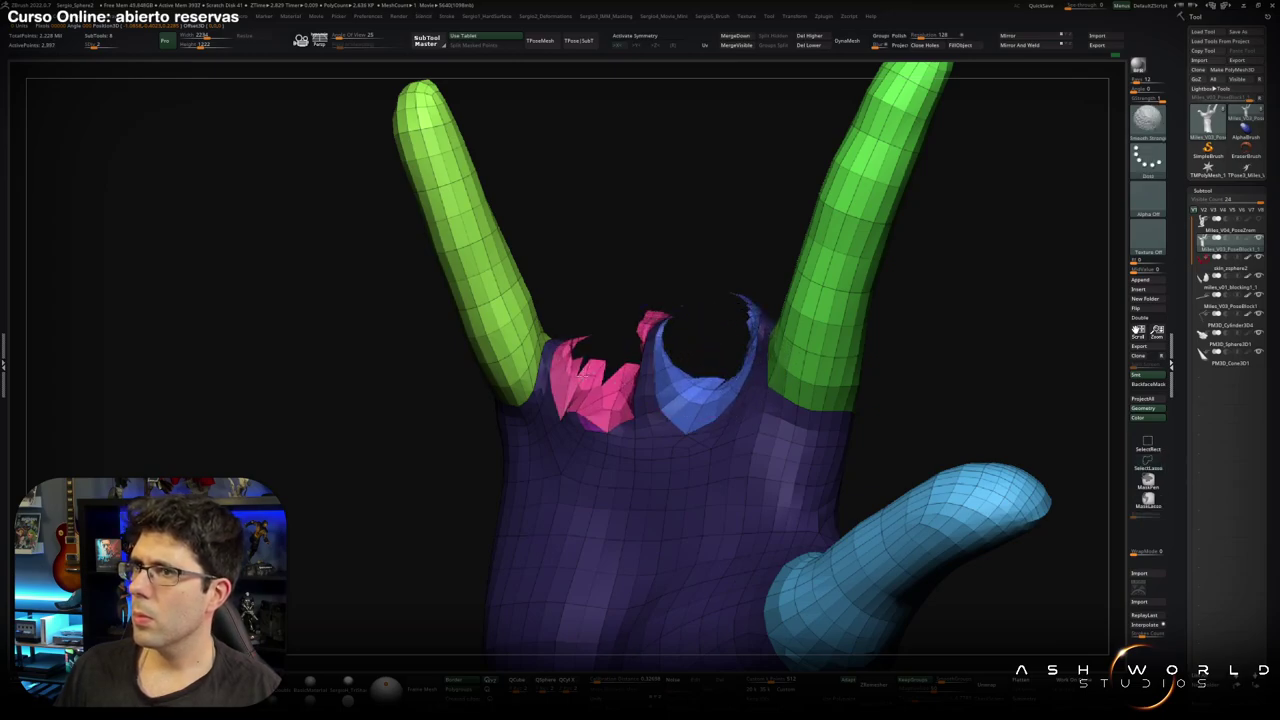
pyautogui.moveTo(616, 388); pyautogui.dragTo(610, 385, button='right')
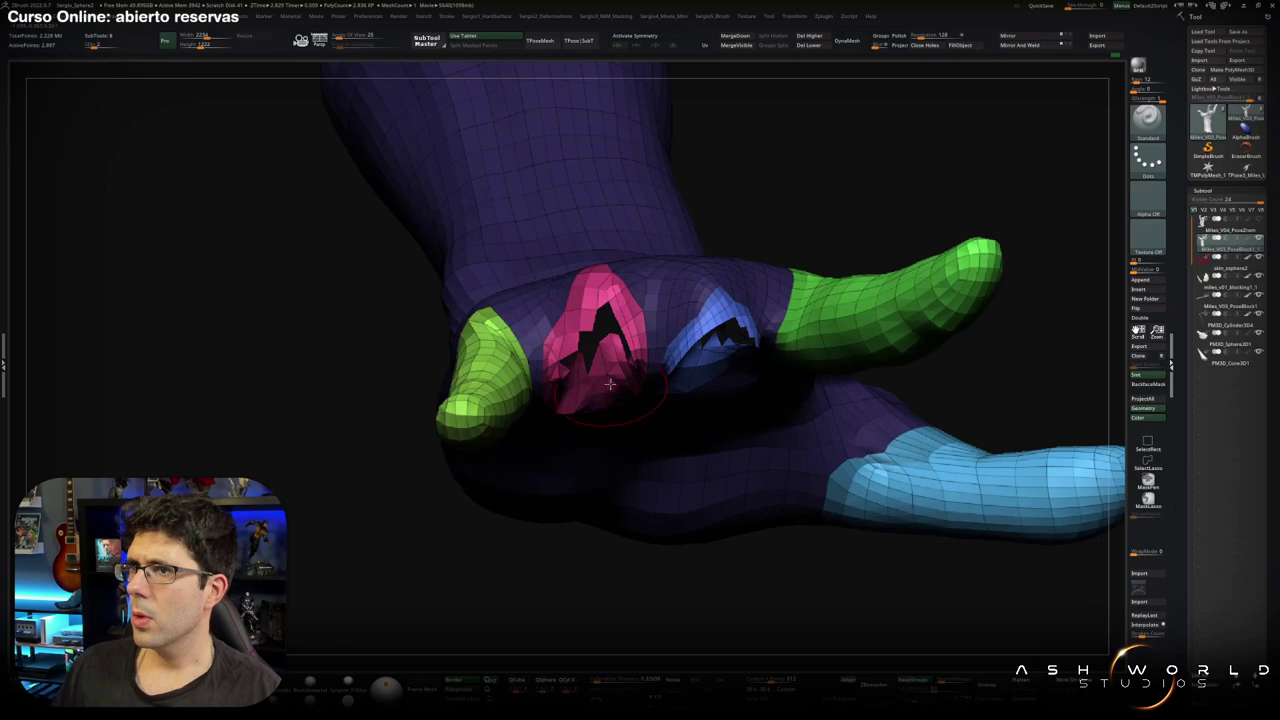
pyautogui.keyDown('ctrl'); pyautogui.keyDown('alt'); pyautogui.keyDown('shift'); pyautogui.moveTo(610, 387); pyautogui.dragTo(635, 428); pyautogui.keyUp('shift'); pyautogui.keyUp('alt'); pyautogui.keyUp('ctrl')
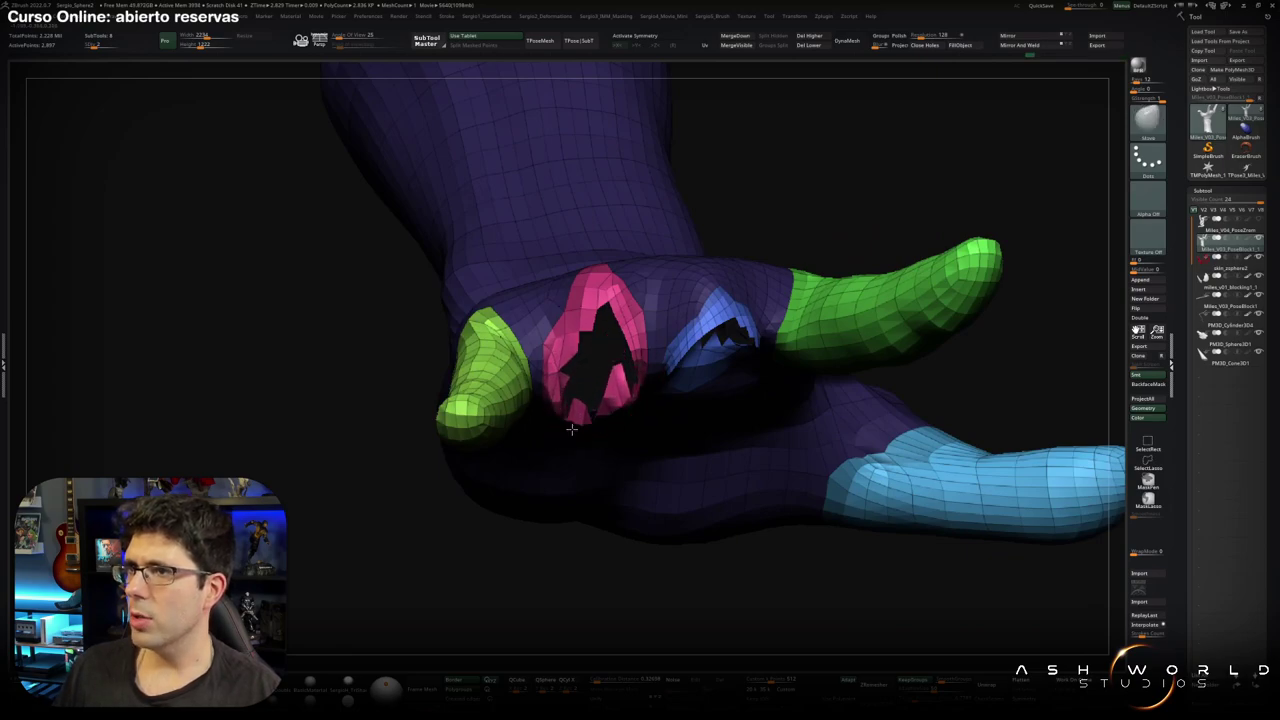
pyautogui.moveTo(635, 428); pyautogui.dragTo(607, 371, button='right')
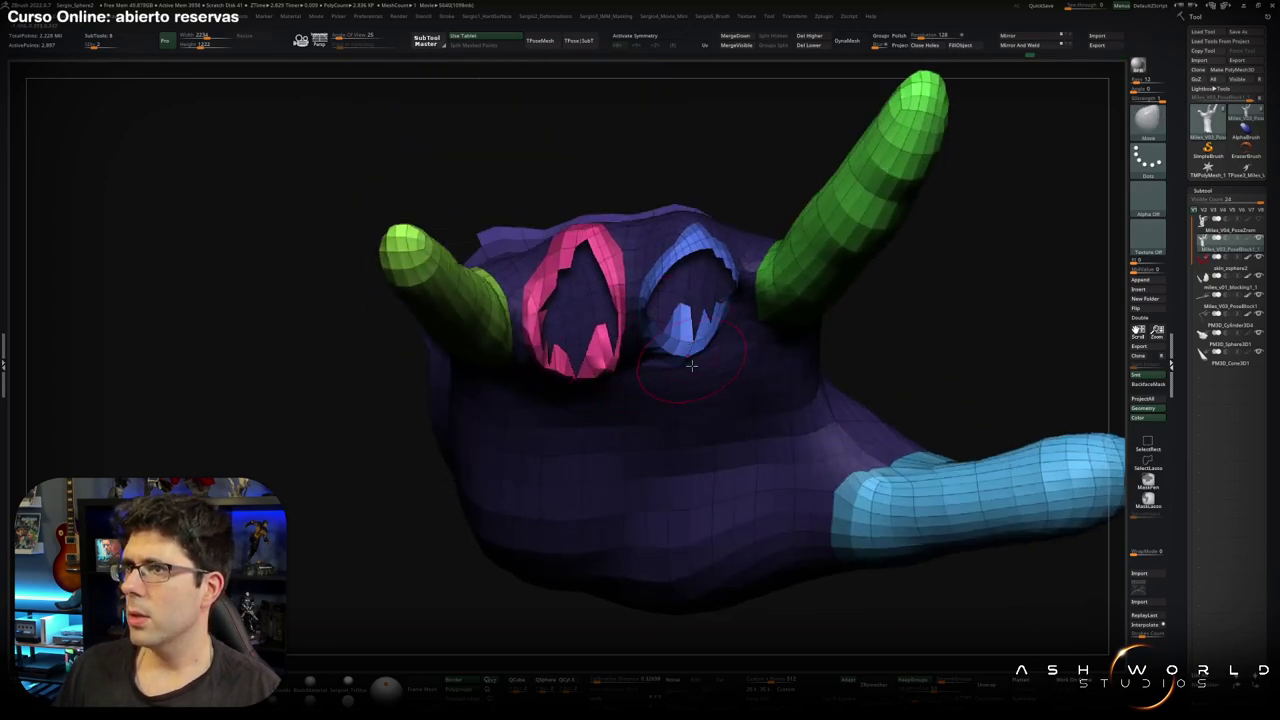
pyautogui.moveTo(683, 307)
pyautogui.mouseDown(button='right')
pyautogui.moveTo(694, 387)
pyautogui.moveTo(806, 306)
pyautogui.moveTo(622, 330)
pyautogui.moveTo(622, 348)
pyautogui.mouseUp(button='right')
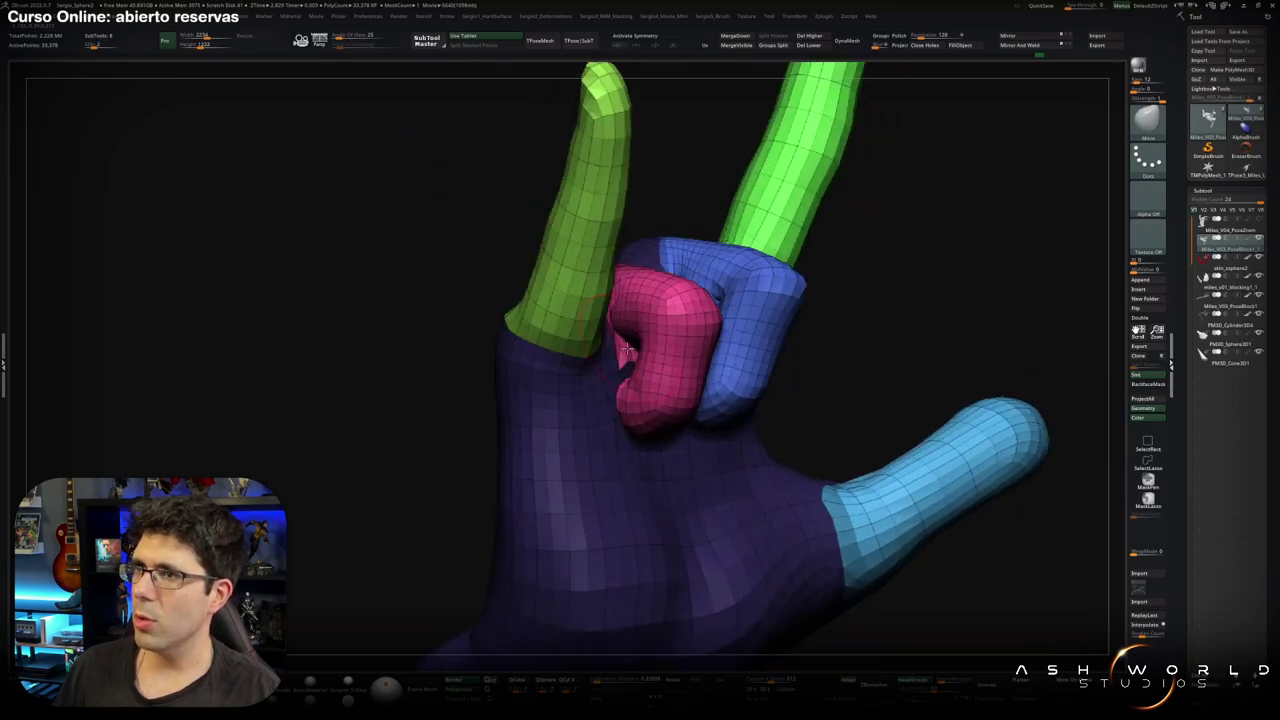
# Turn off polygroups, mask and clear the palm, and lasso-hide the outer hand to expose the curled fingers.
pyautogui.hotkey('shift', 'f')
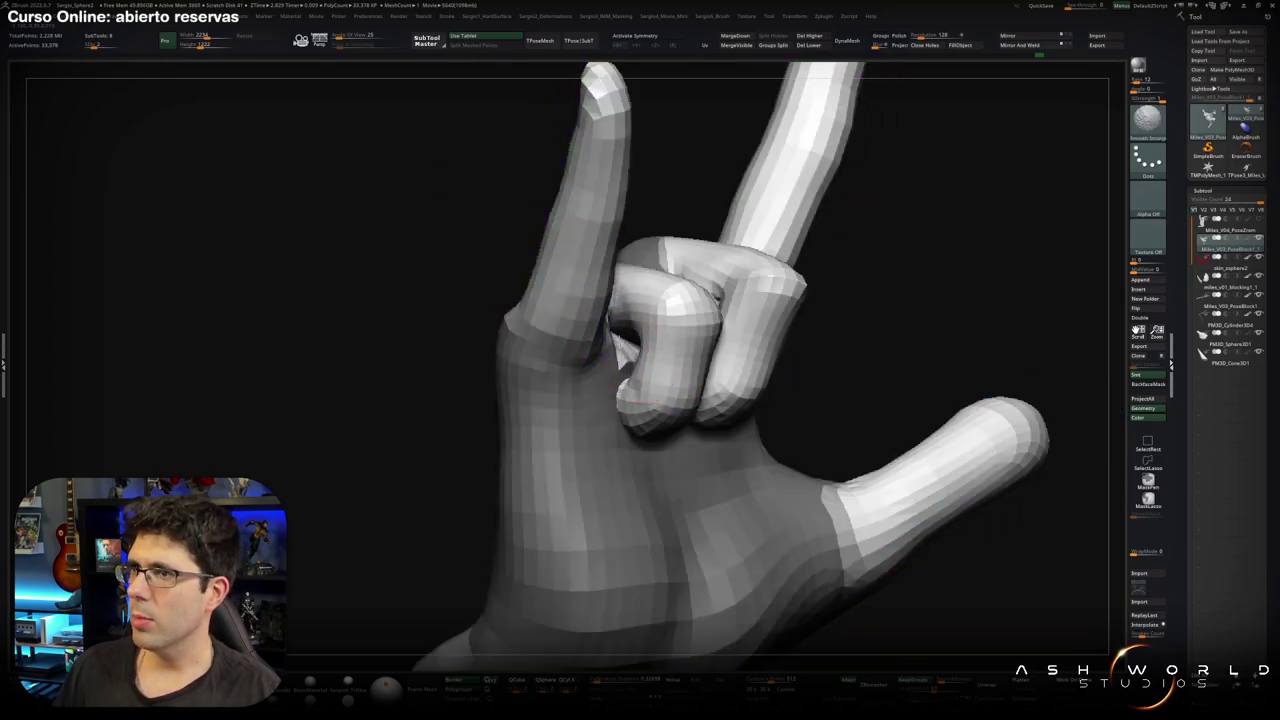
pyautogui.moveTo(620, 333)
pyautogui.mouseDown(button='right')
pyautogui.moveTo(649, 157)
pyautogui.moveTo(628, 320)
pyautogui.mouseUp(button='right')
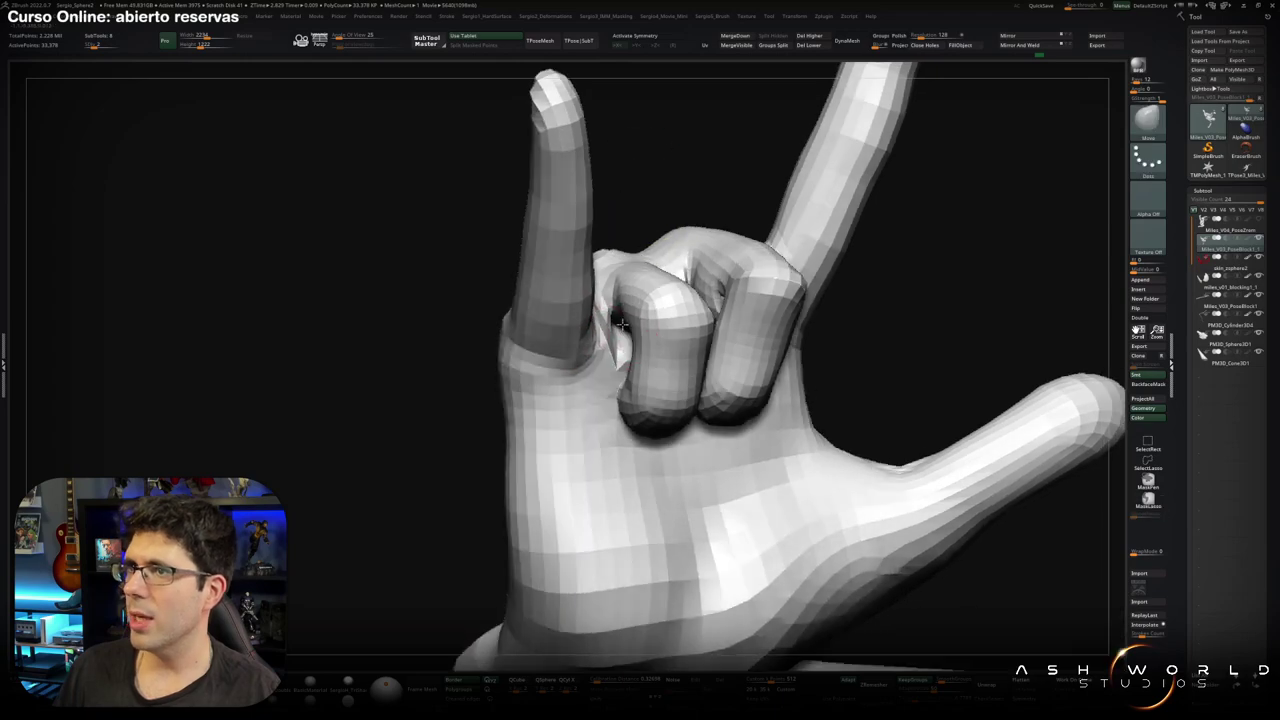
pyautogui.keyDown('ctrl'); pyautogui.moveTo(630, 325); pyautogui.dragTo(648, 283); pyautogui.keyUp('ctrl')
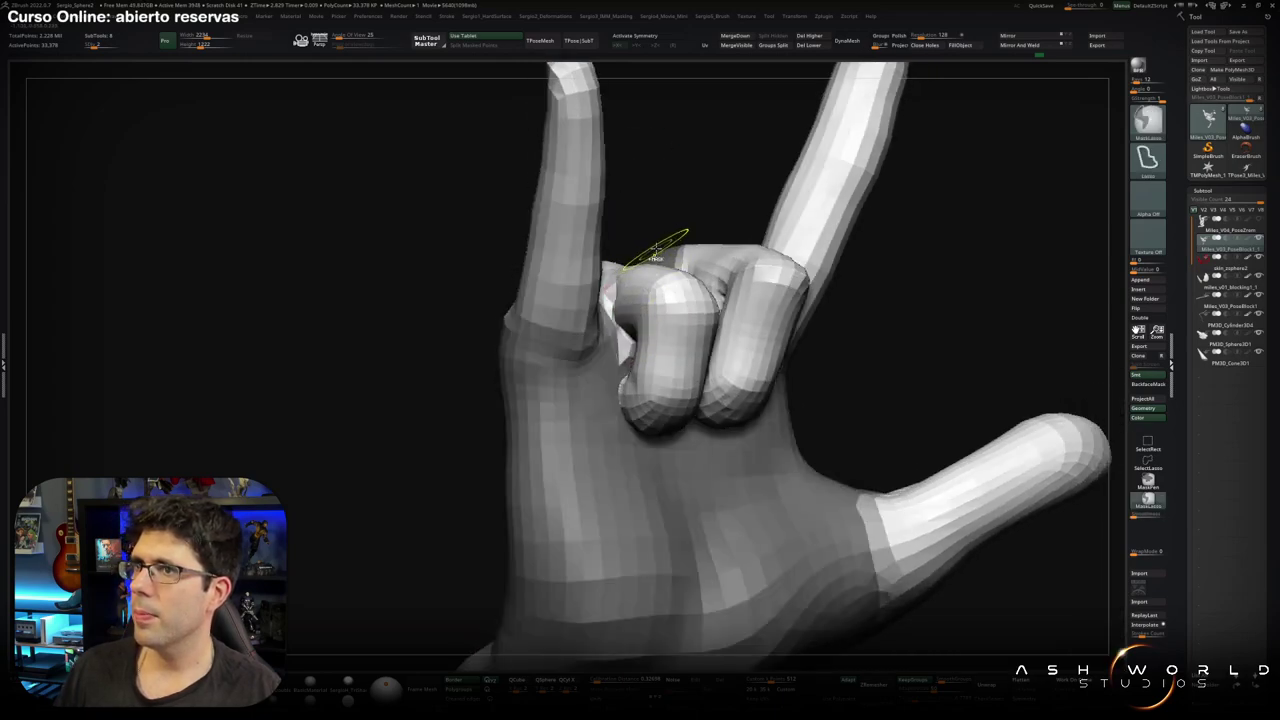
pyautogui.keyDown('ctrl'); pyautogui.moveTo(666, 191); pyautogui.dragTo(660, 212); pyautogui.keyUp('ctrl')
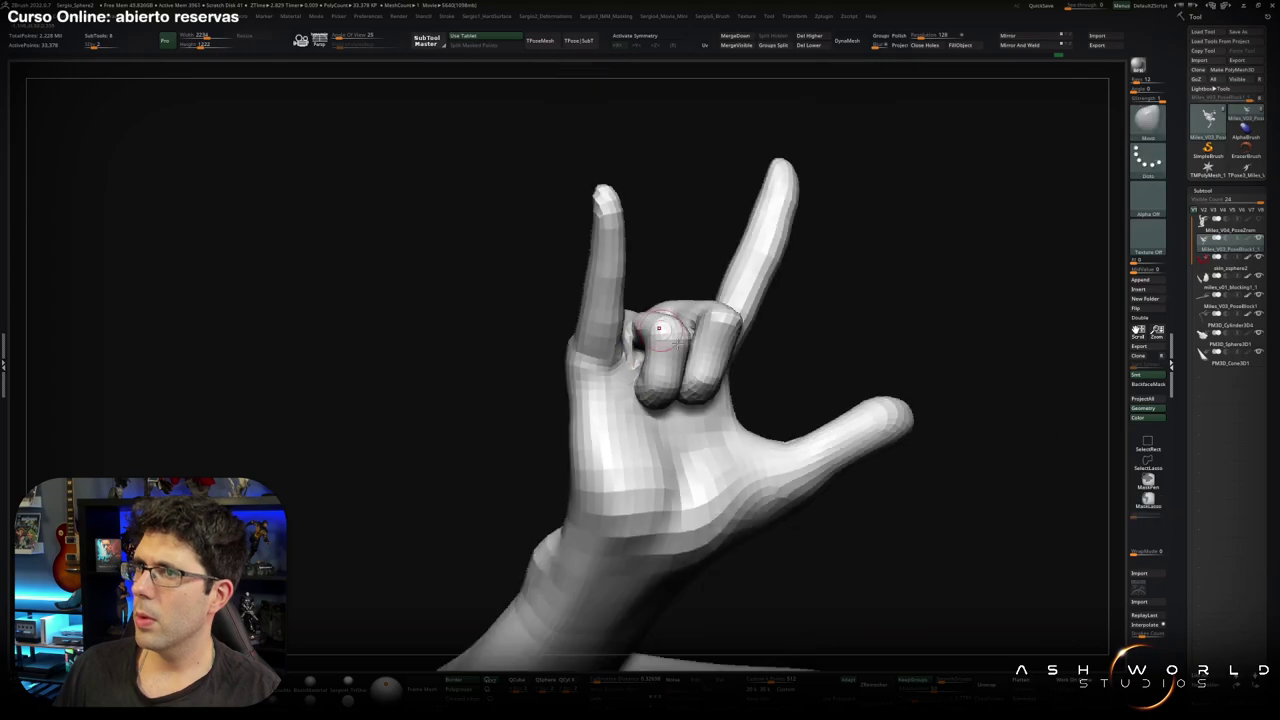
pyautogui.keyDown('ctrl'); pyautogui.keyDown('shift'); pyautogui.moveTo(751, 317); pyautogui.dragTo(587, 430); pyautogui.keyUp('shift'); pyautogui.keyUp('ctrl')
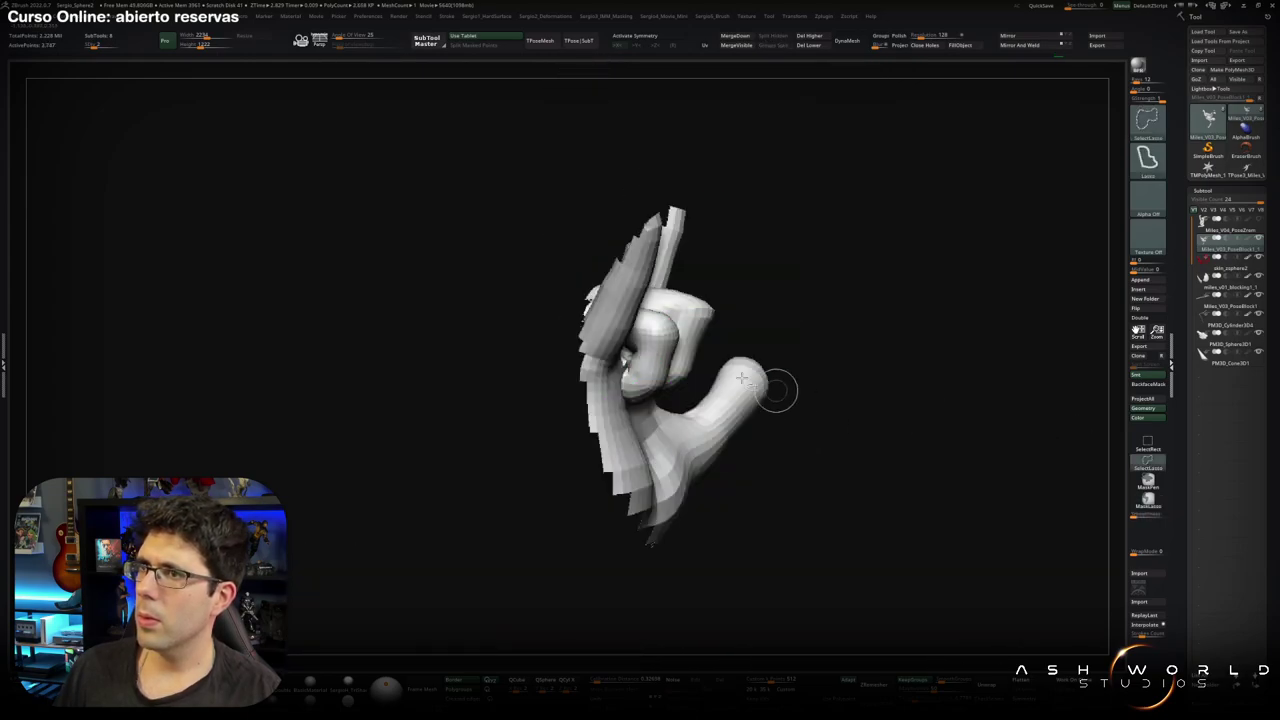
# Hide the outlined hand part and smooth the spiky ridges between the finger bases inside the palm.
pyautogui.moveTo(777, 389); pyautogui.dragTo(1082, 356)
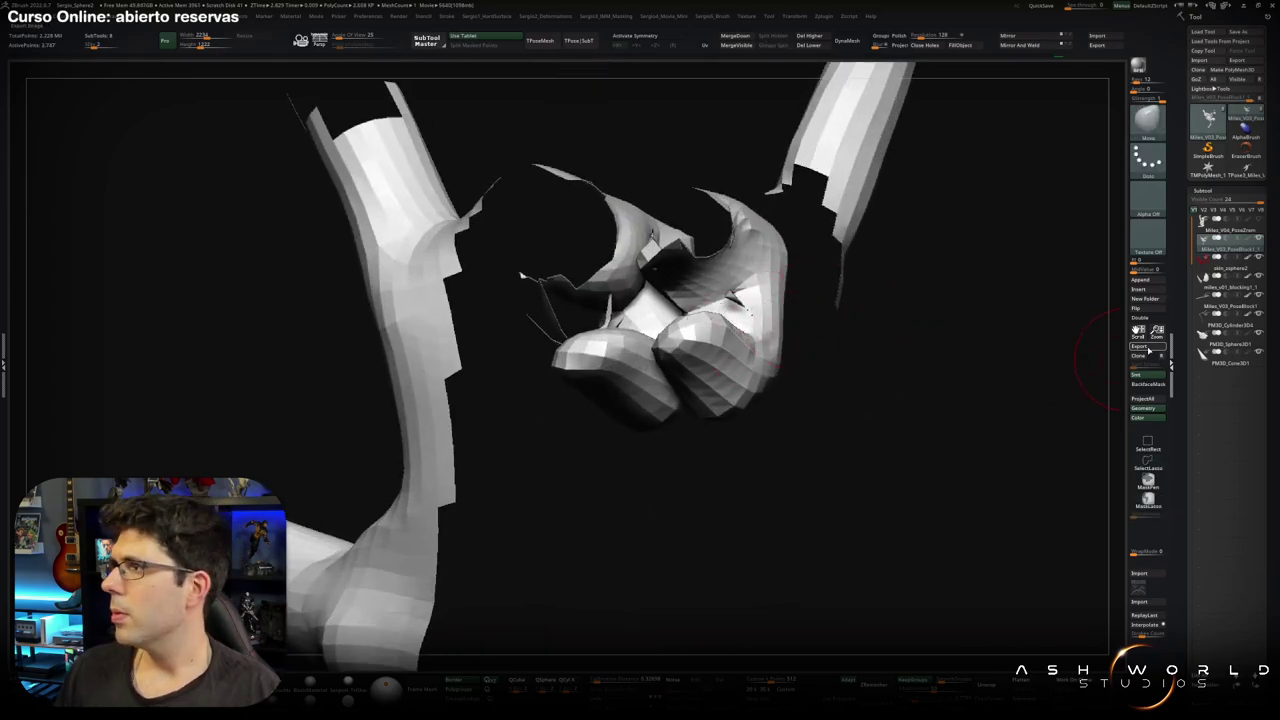
pyautogui.keyDown('ctrl'); pyautogui.keyDown('shift'); pyautogui.click(1153, 330); pyautogui.keyUp('shift'); pyautogui.keyUp('ctrl')
pyautogui.moveTo(1153, 330)
pyautogui.mouseDown()
pyautogui.moveTo(622, 349)
pyautogui.moveTo(608, 318)
pyautogui.mouseUp()
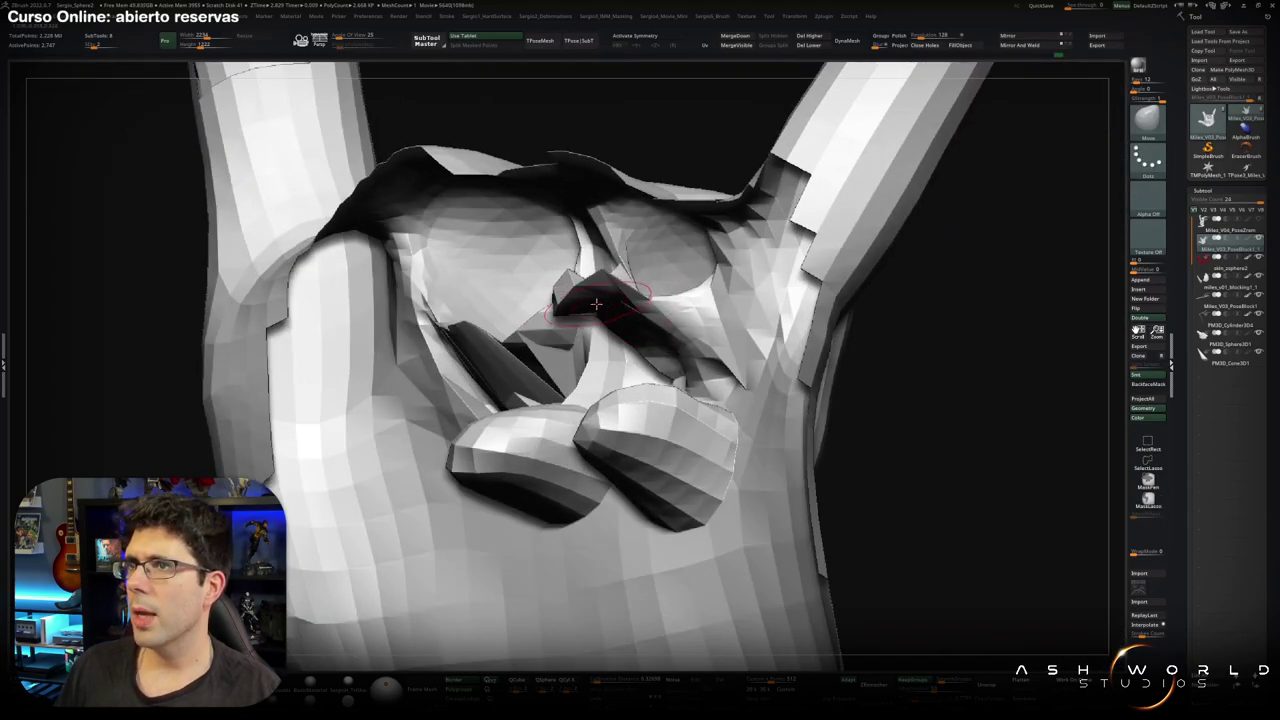
pyautogui.moveTo(652, 292)
pyautogui.mouseDown(button='right')
pyautogui.moveTo(672, 276)
pyautogui.moveTo(665, 265)
pyautogui.mouseUp(button='right')
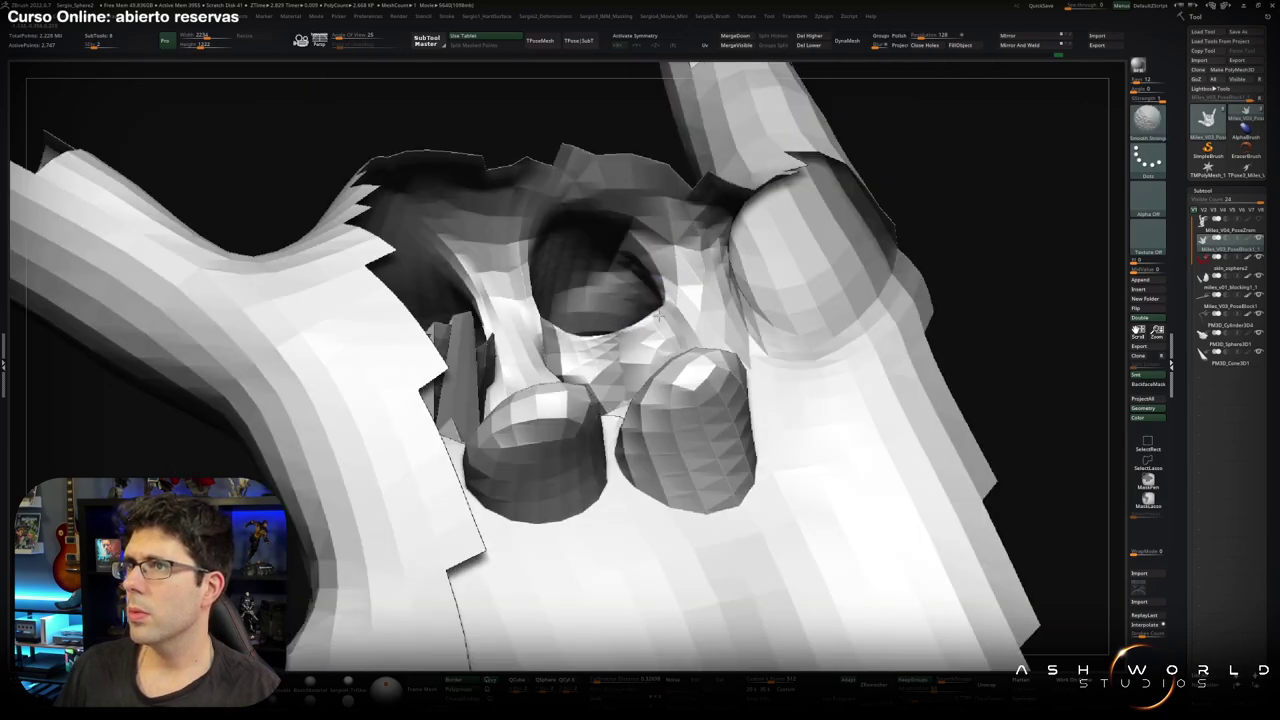
pyautogui.moveTo(545, 340); pyautogui.dragTo(517, 273, button='right')
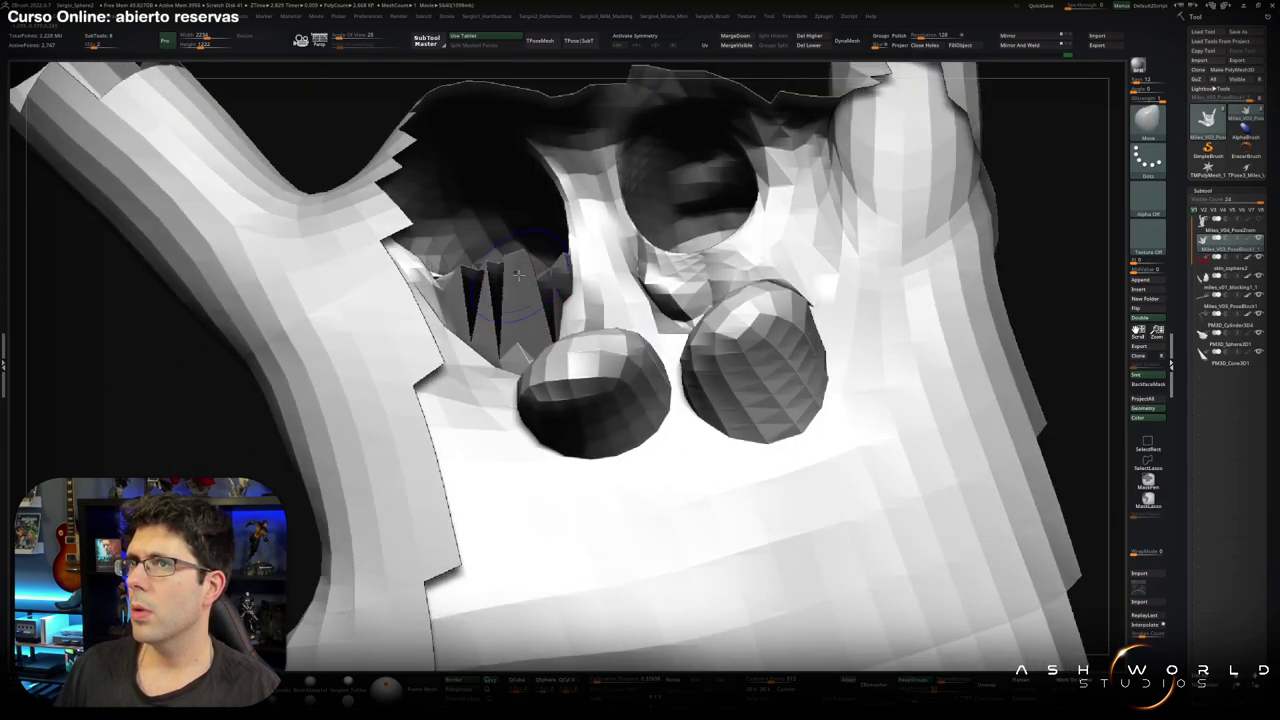
pyautogui.moveTo(518, 273)
pyautogui.keyDown('shift'); pyautogui.mouseDown()
pyautogui.moveTo(566, 270)
pyautogui.moveTo(545, 300)
pyautogui.mouseUp(); pyautogui.keyUp('shift')
pyautogui.moveTo(545, 300)
pyautogui.mouseDown(button='right')
pyautogui.moveTo(449, 291)
pyautogui.moveTo(440, 348)
pyautogui.mouseUp(button='right')
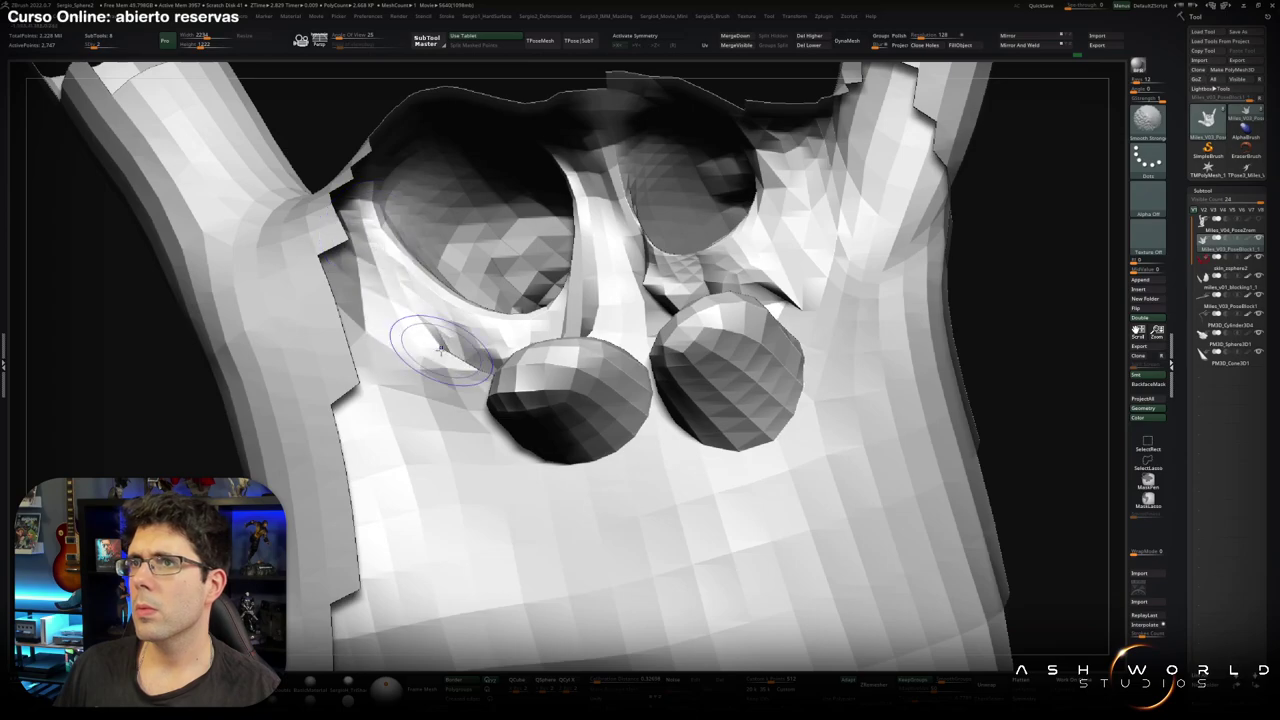
pyautogui.moveTo(590, 220)
pyautogui.keyDown('shift'); pyautogui.mouseDown()
pyautogui.moveTo(650, 260)
pyautogui.moveTo(782, 287)
pyautogui.mouseUp(); pyautogui.keyUp('shift')
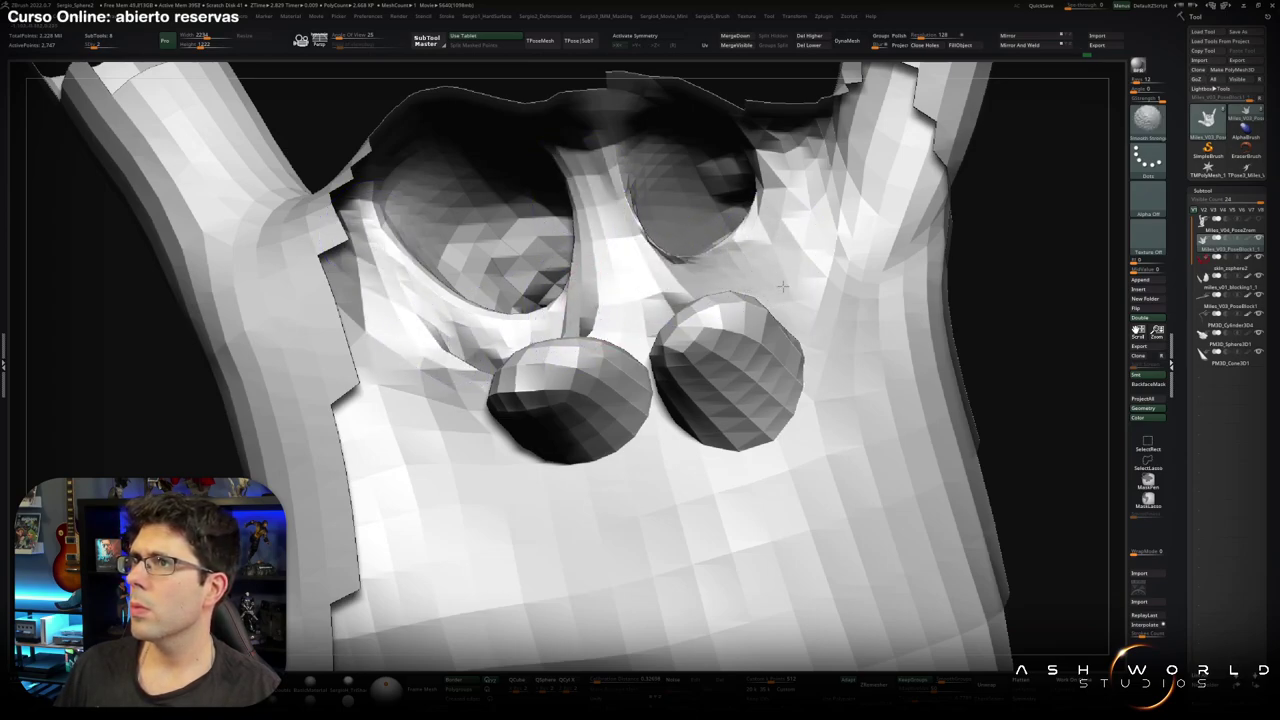
# Turn the palm toward the viewer and reshape the curled finger surface.
pyautogui.moveTo(766, 287)
pyautogui.mouseDown(button='right')
pyautogui.moveTo(699, 305)
pyautogui.moveTo(756, 316)
pyautogui.mouseUp(button='right')
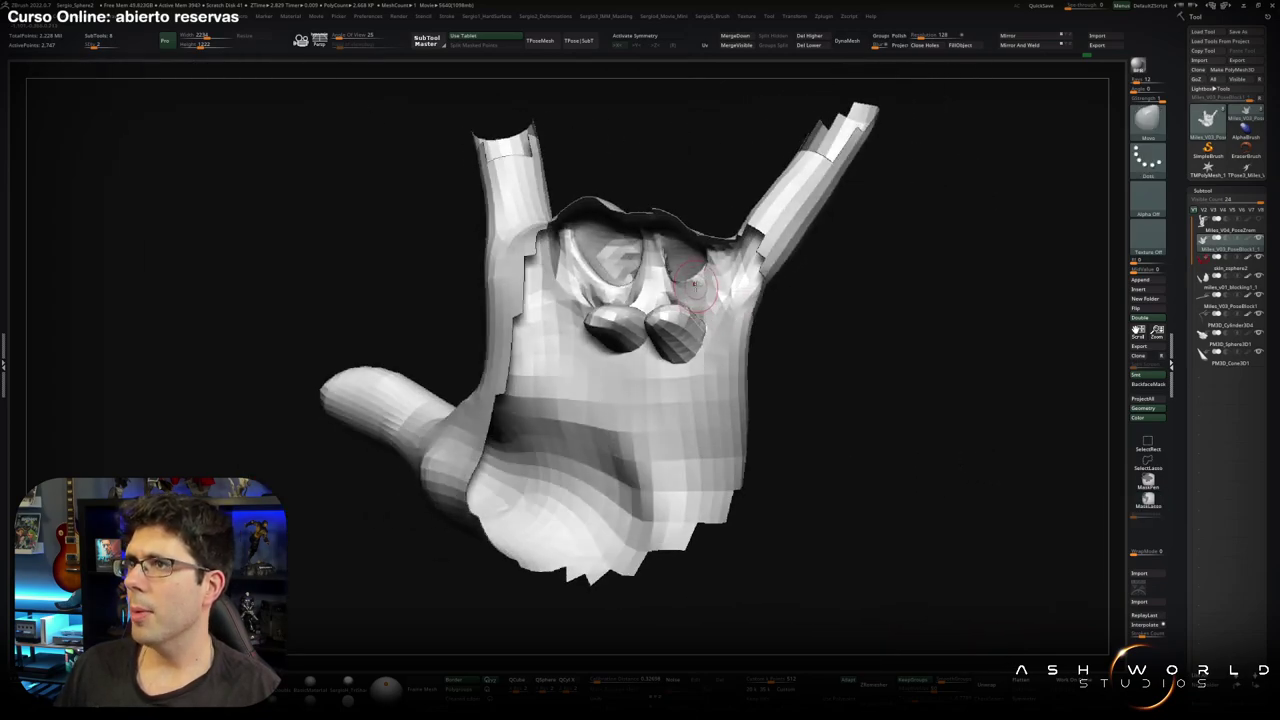
pyautogui.moveTo(673, 297); pyautogui.dragTo(701, 293, button='right')
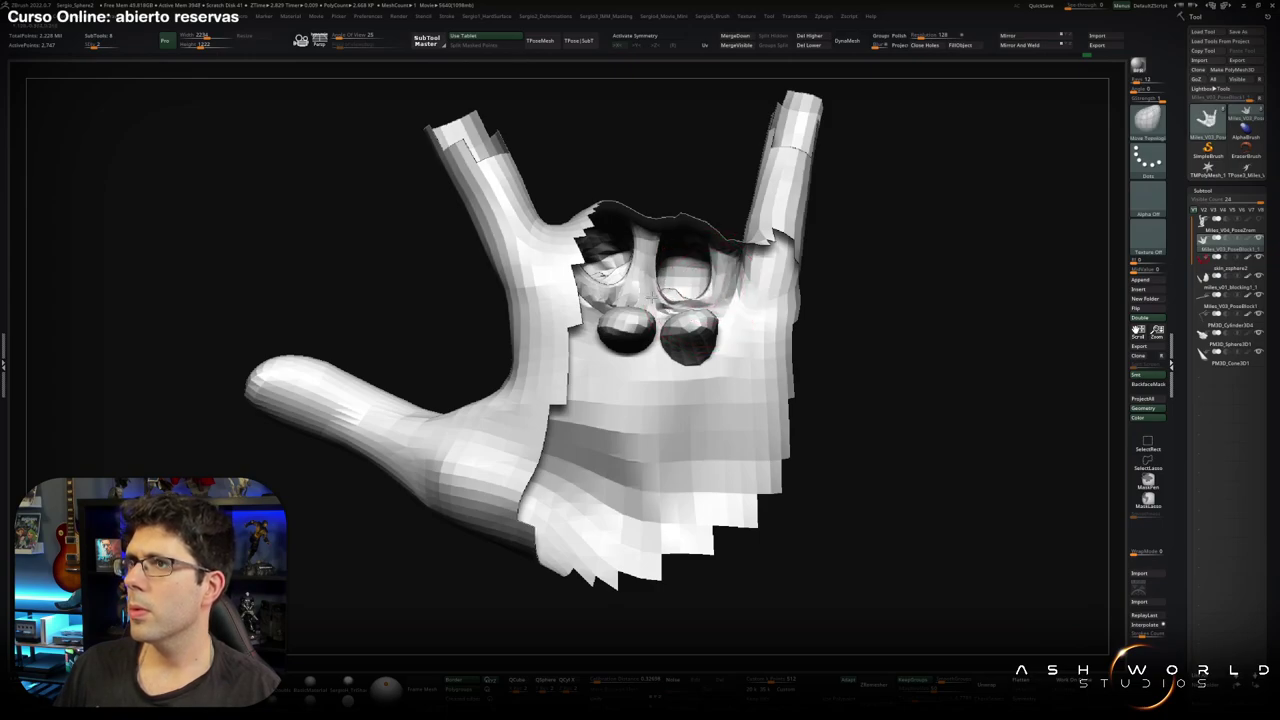
pyautogui.moveTo(590, 280)
pyautogui.mouseDown(button='right')
pyautogui.moveTo(628, 262)
pyautogui.moveTo(608, 277)
pyautogui.moveTo(655, 326)
pyautogui.moveTo(680, 303)
pyautogui.mouseUp(button='right')
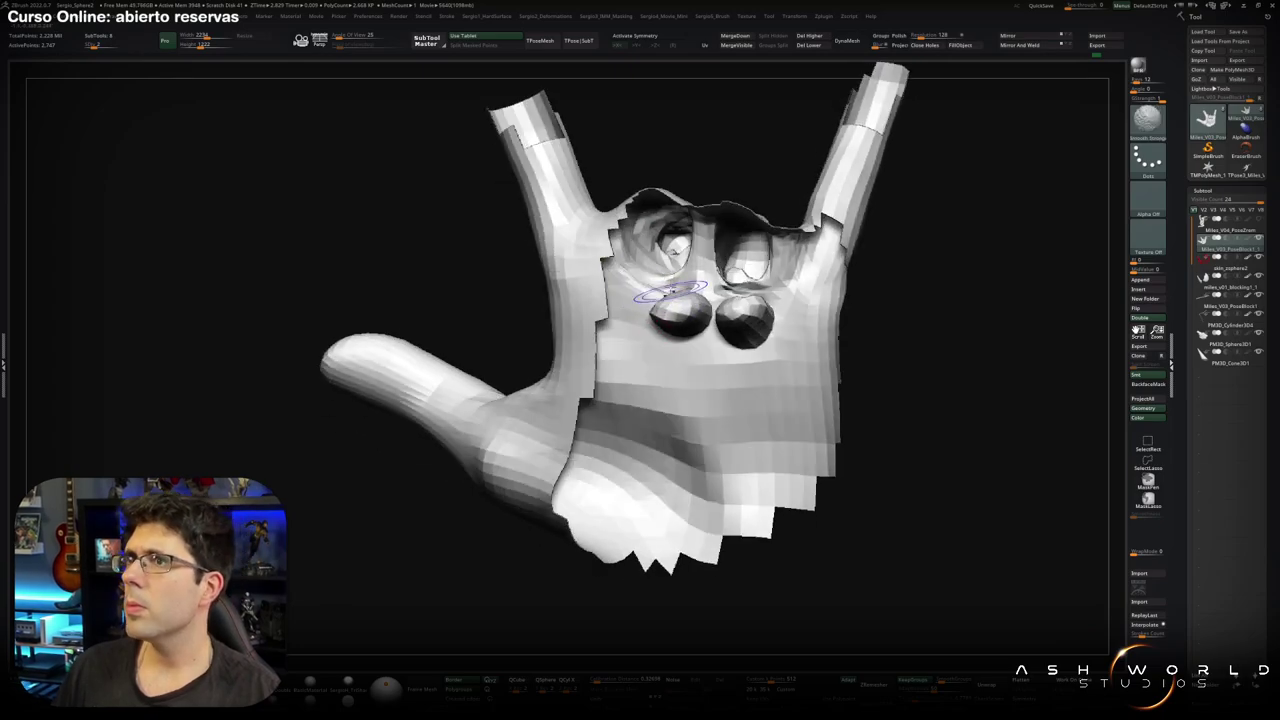
pyautogui.moveTo(790, 276); pyautogui.dragTo(779, 297, button='right')
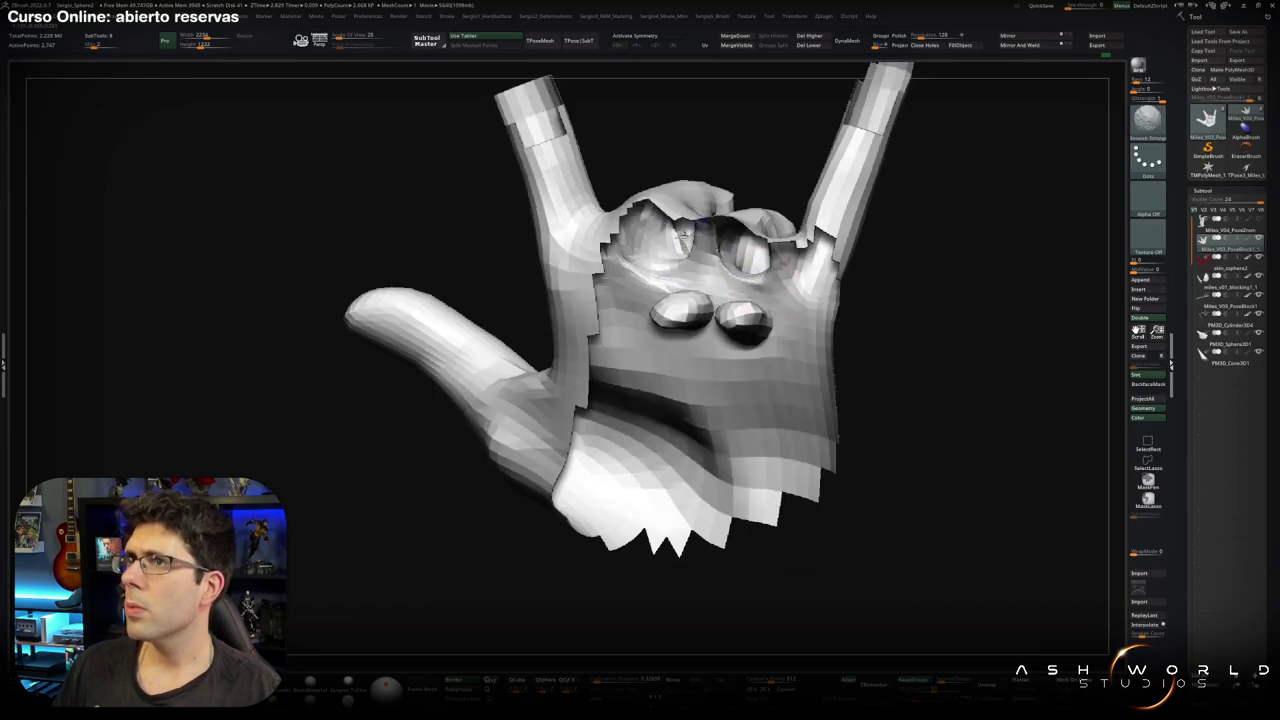
pyautogui.moveTo(689, 270)
pyautogui.mouseDown(button='right')
pyautogui.moveTo(762, 220)
pyautogui.moveTo(752, 228)
pyautogui.moveTo(832, 264)
pyautogui.moveTo(750, 268)
pyautogui.moveTo(768, 264)
pyautogui.moveTo(763, 193)
pyautogui.moveTo(676, 158)
pyautogui.mouseUp(button='right')
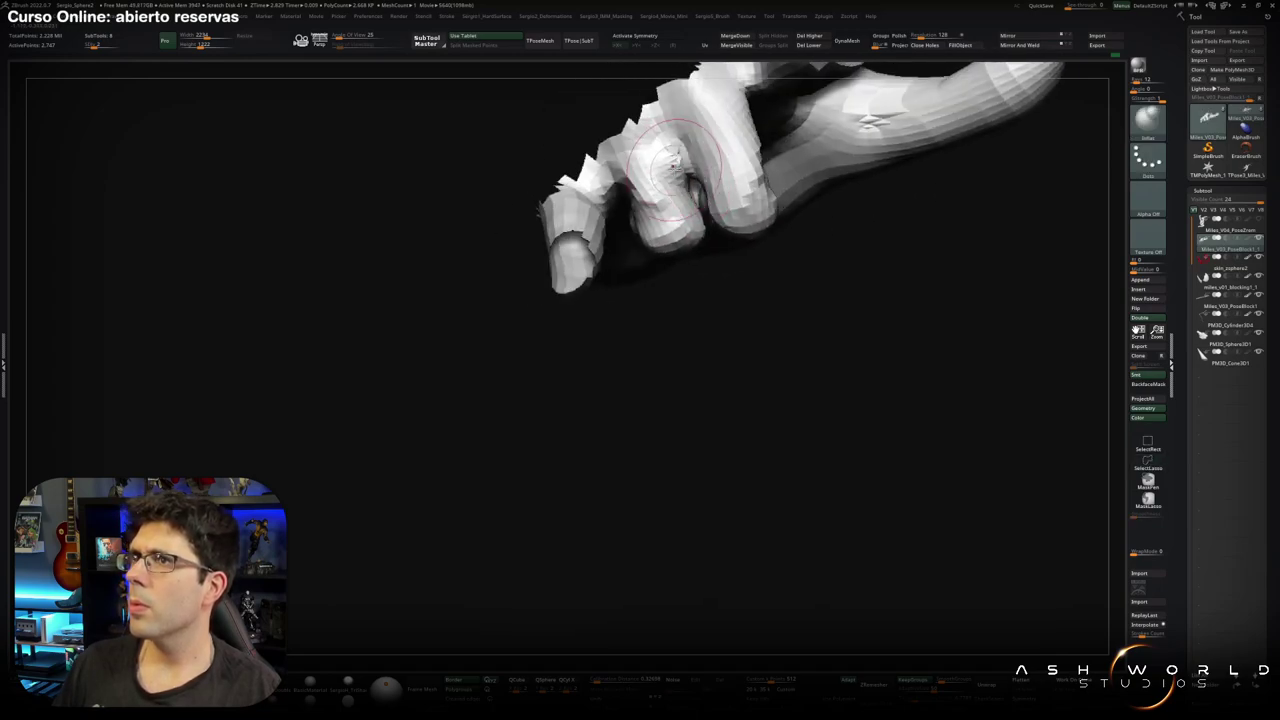
pyautogui.moveTo(675, 162); pyautogui.dragTo(672, 180)
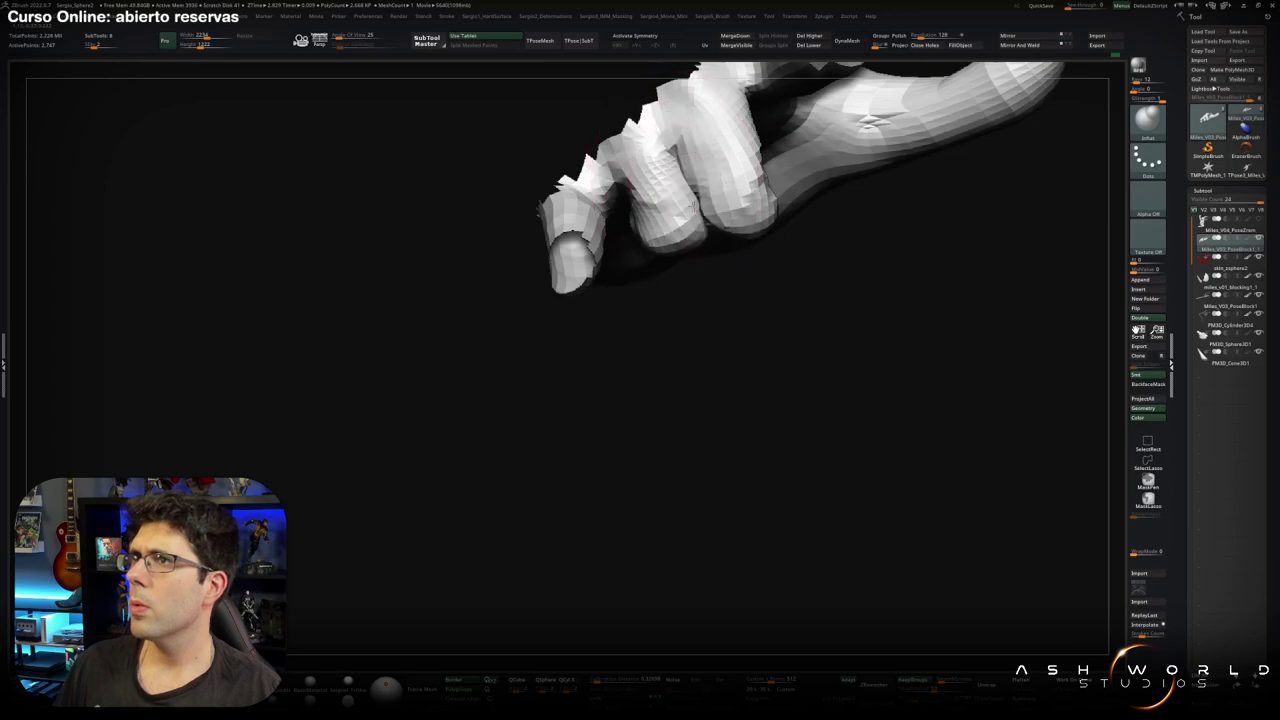
pyautogui.press('space')
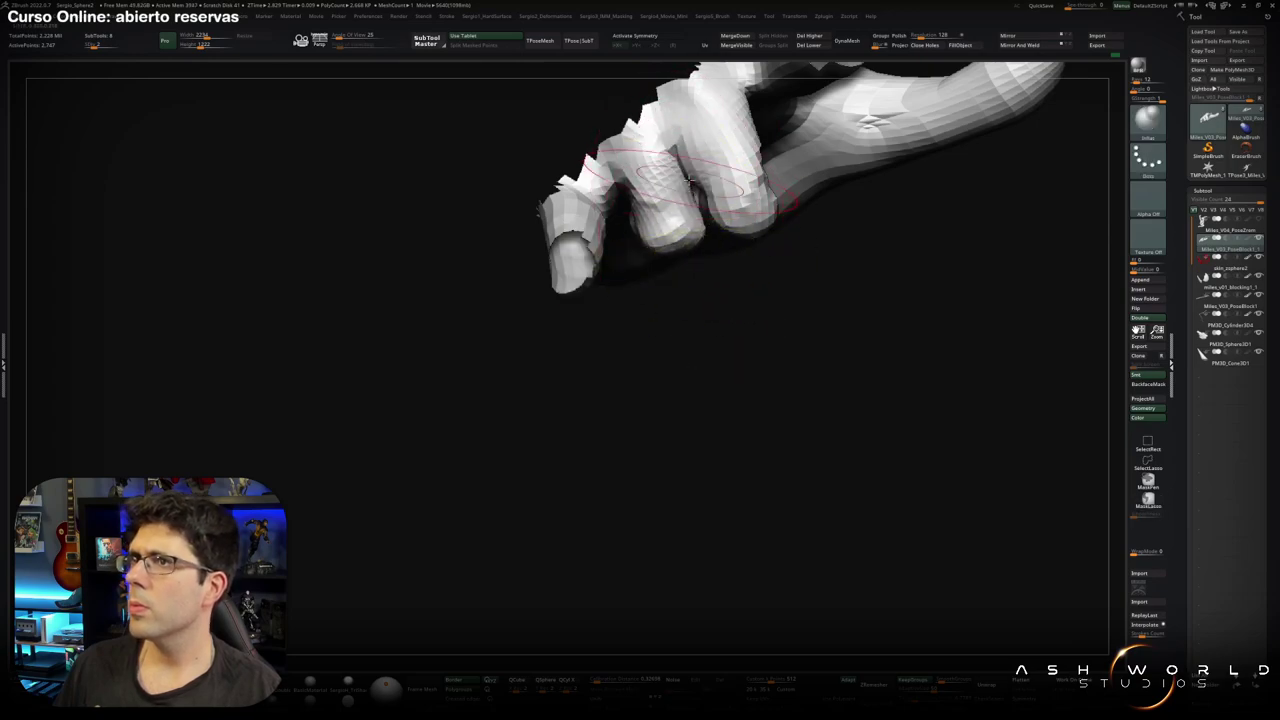
pyautogui.moveTo(682, 150); pyautogui.dragTo(680, 157)
# Frame the hand and orbit around it to check the fist from all sides.
pyautogui.moveTo(700, 280); pyautogui.dragTo(699, 180)
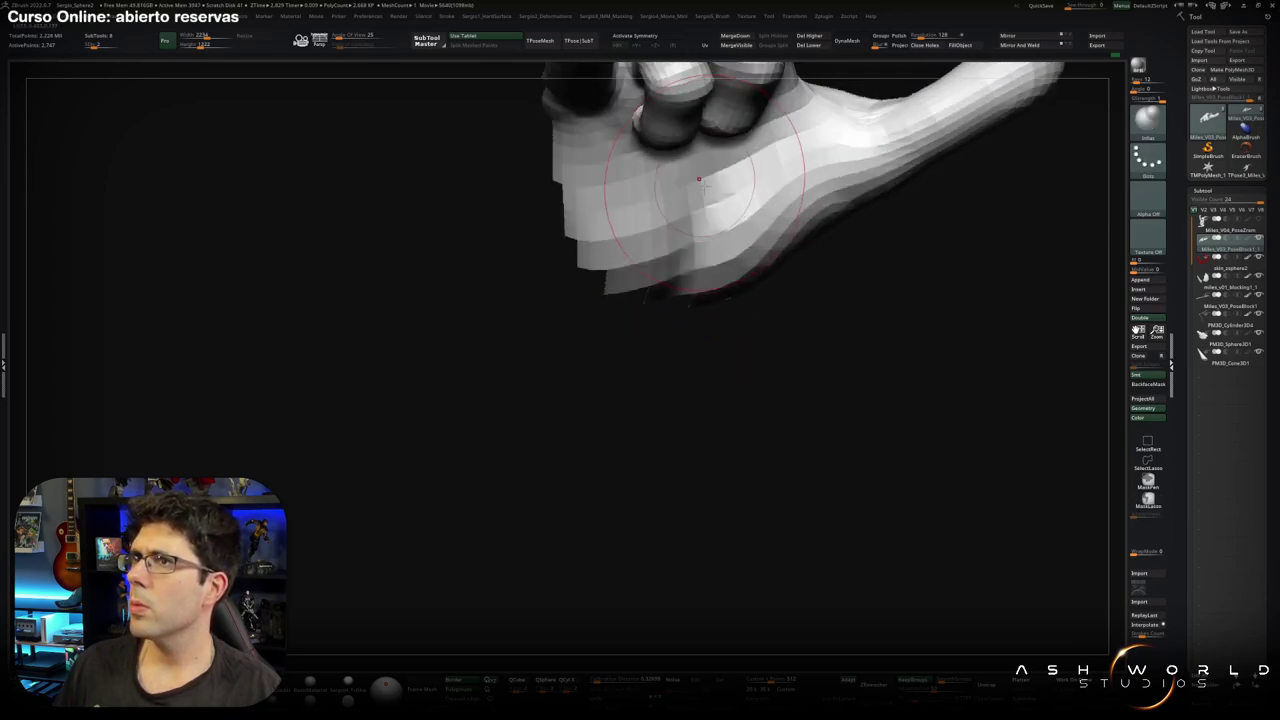
pyautogui.press('f')
pyautogui.scroll(1, 700, 250)
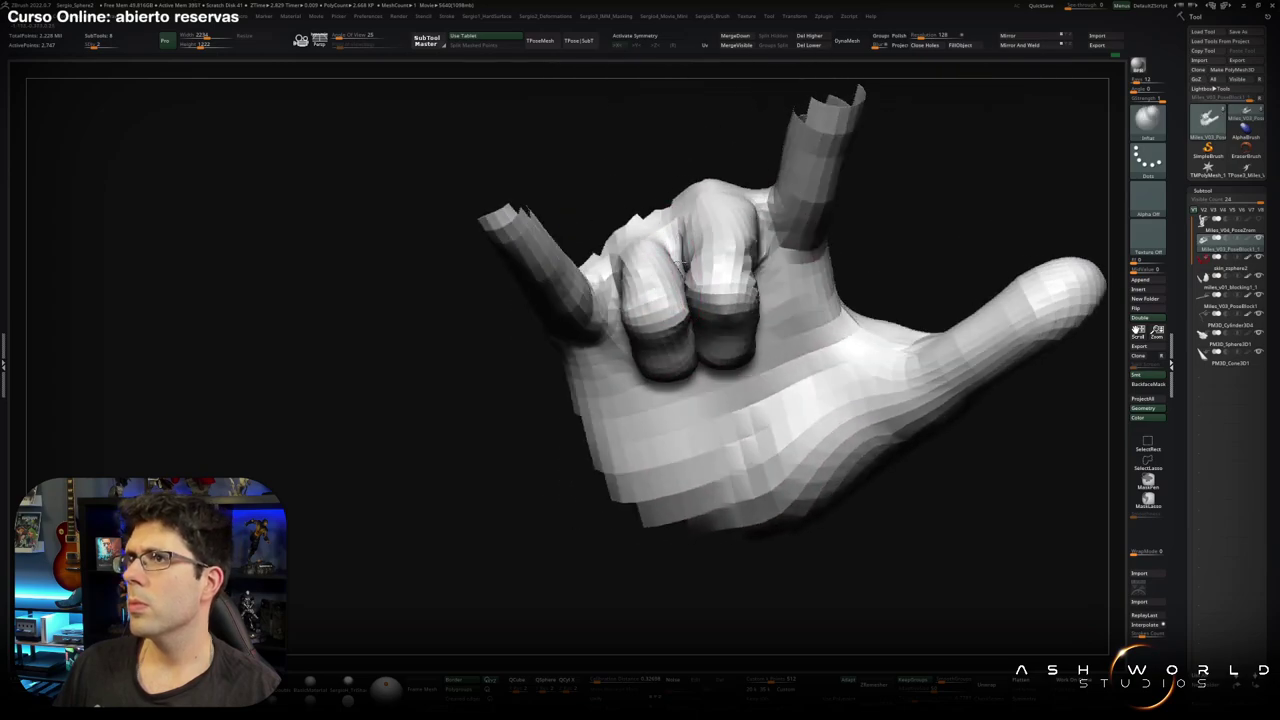
pyautogui.moveTo(687, 240)
pyautogui.mouseDown(button='right')
pyautogui.moveTo(735, 305)
pyautogui.moveTo(673, 303)
pyautogui.moveTo(679, 263)
pyautogui.moveTo(667, 299)
pyautogui.mouseUp(button='right')
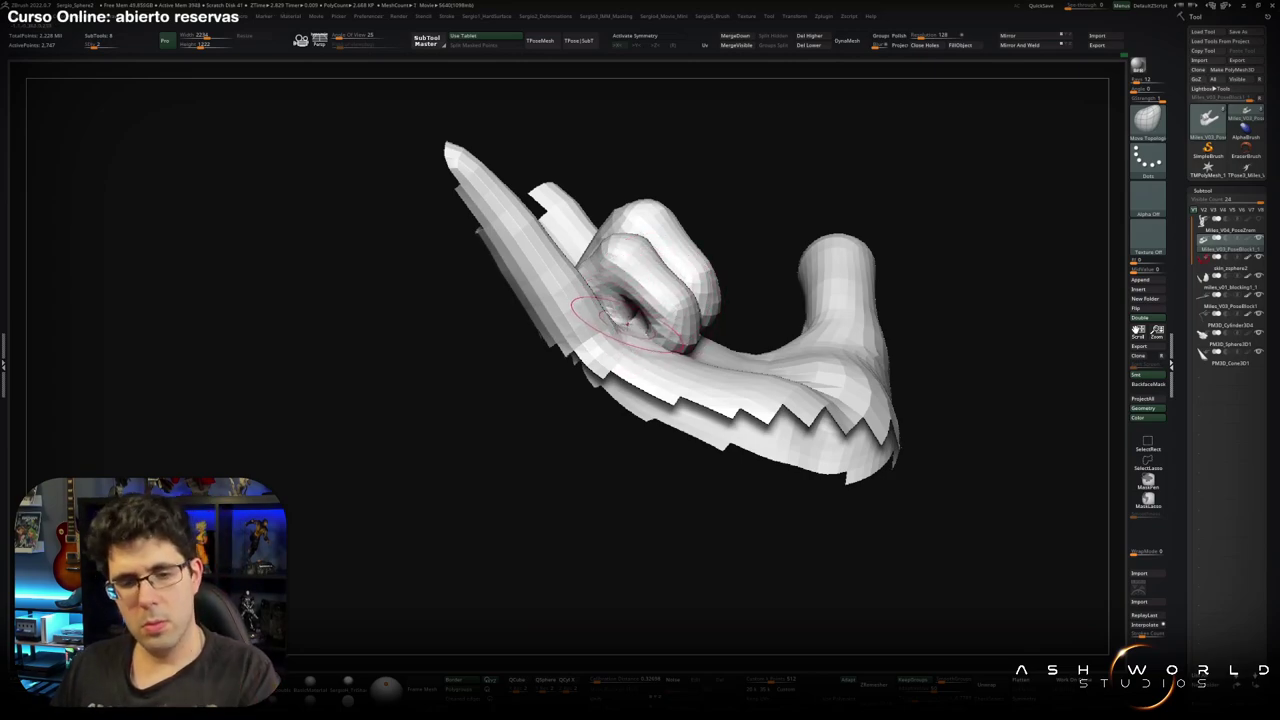
pyautogui.moveTo(628, 322); pyautogui.dragTo(622, 376, button='right')
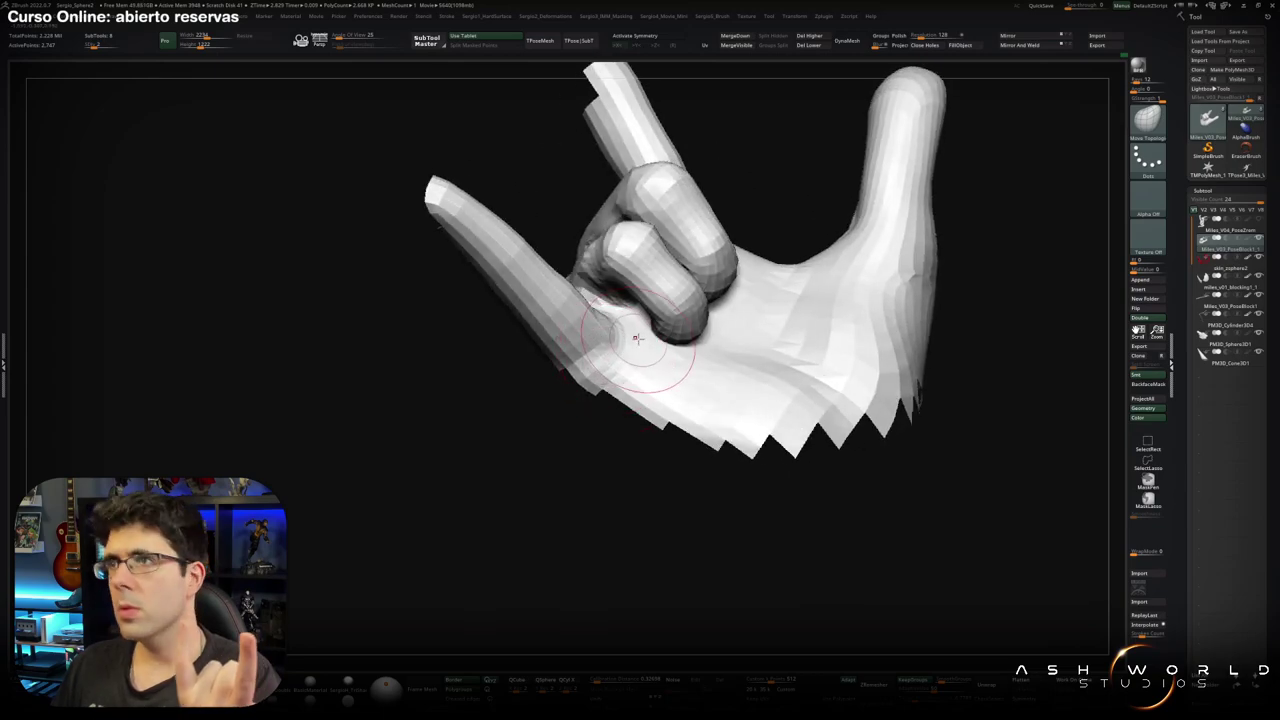
pyautogui.moveTo(663, 327); pyautogui.dragTo(690, 262, button='right')
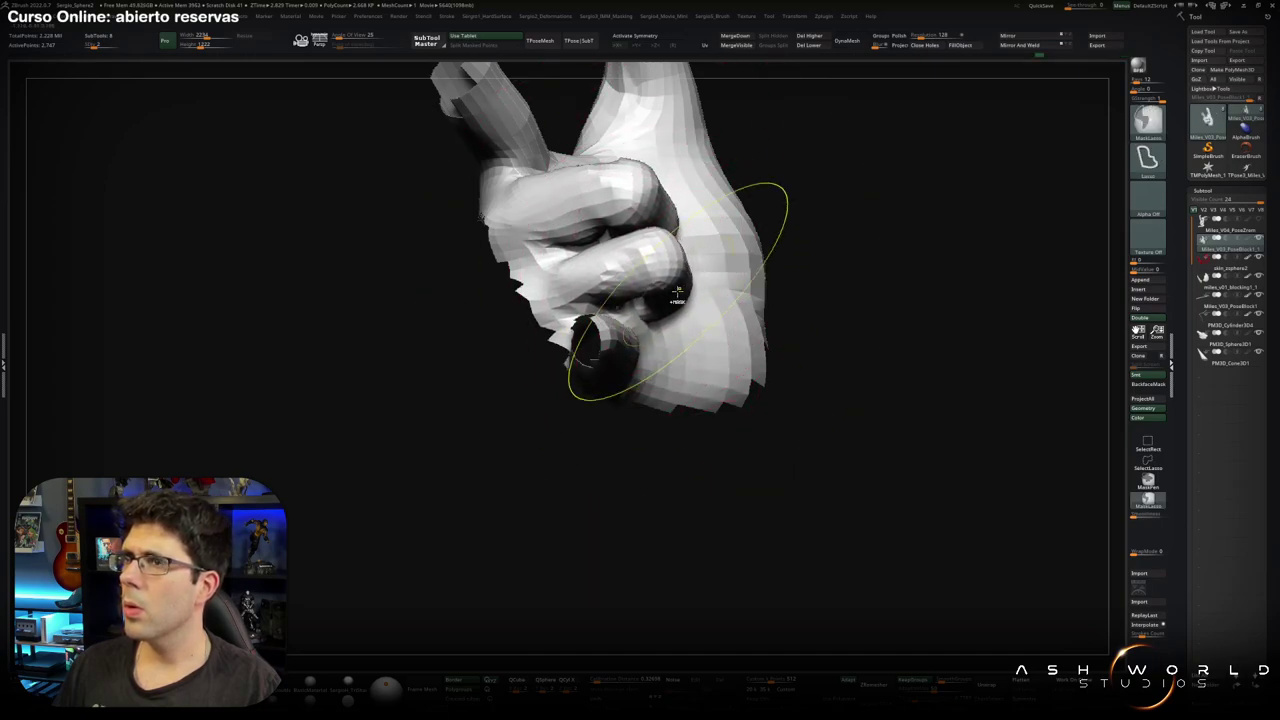
# Mask the fist and invert the mask to protect the rest of the hand.
pyautogui.press('w')
pyautogui.press('q')
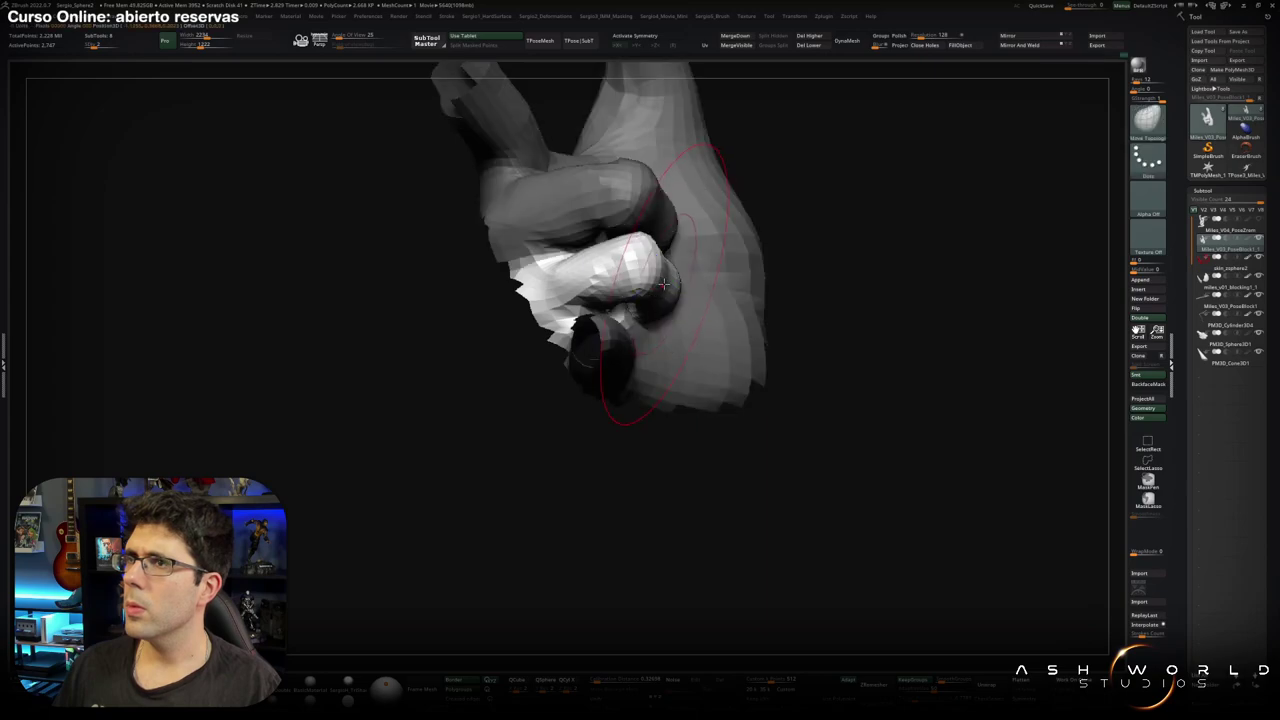
pyautogui.press('ctrl')
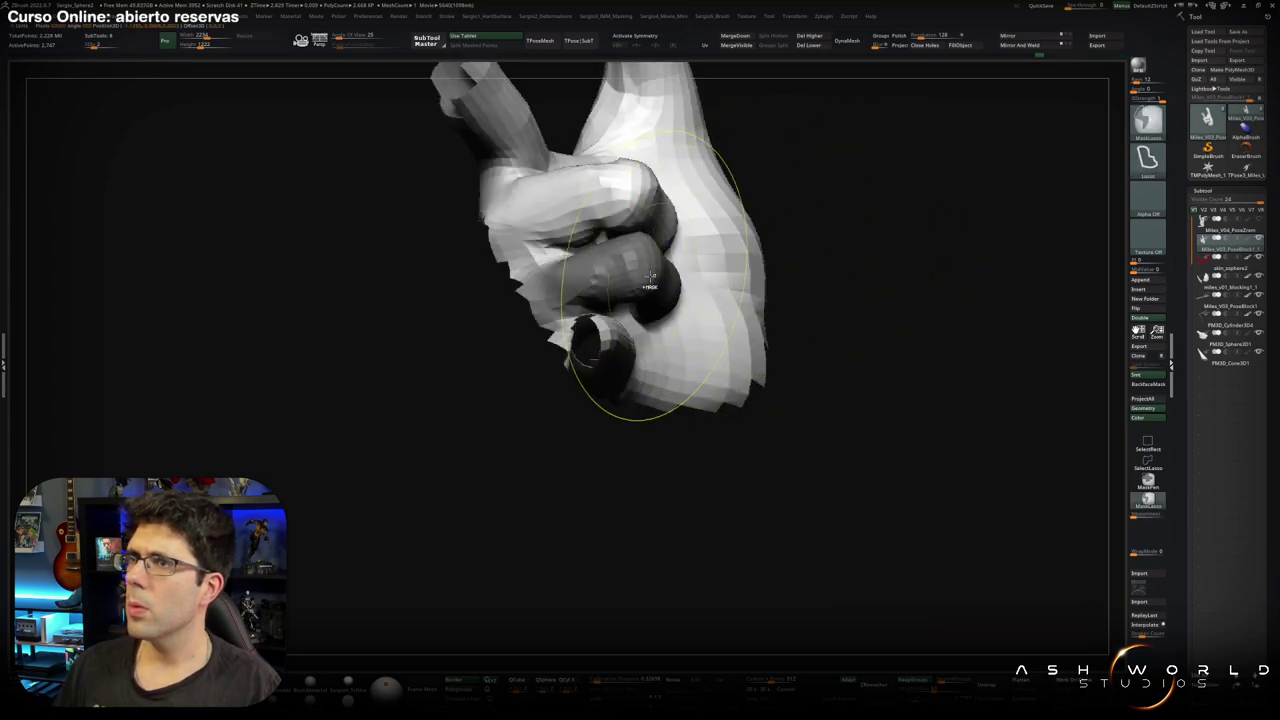
pyautogui.hotkey('ctrl', 'i')
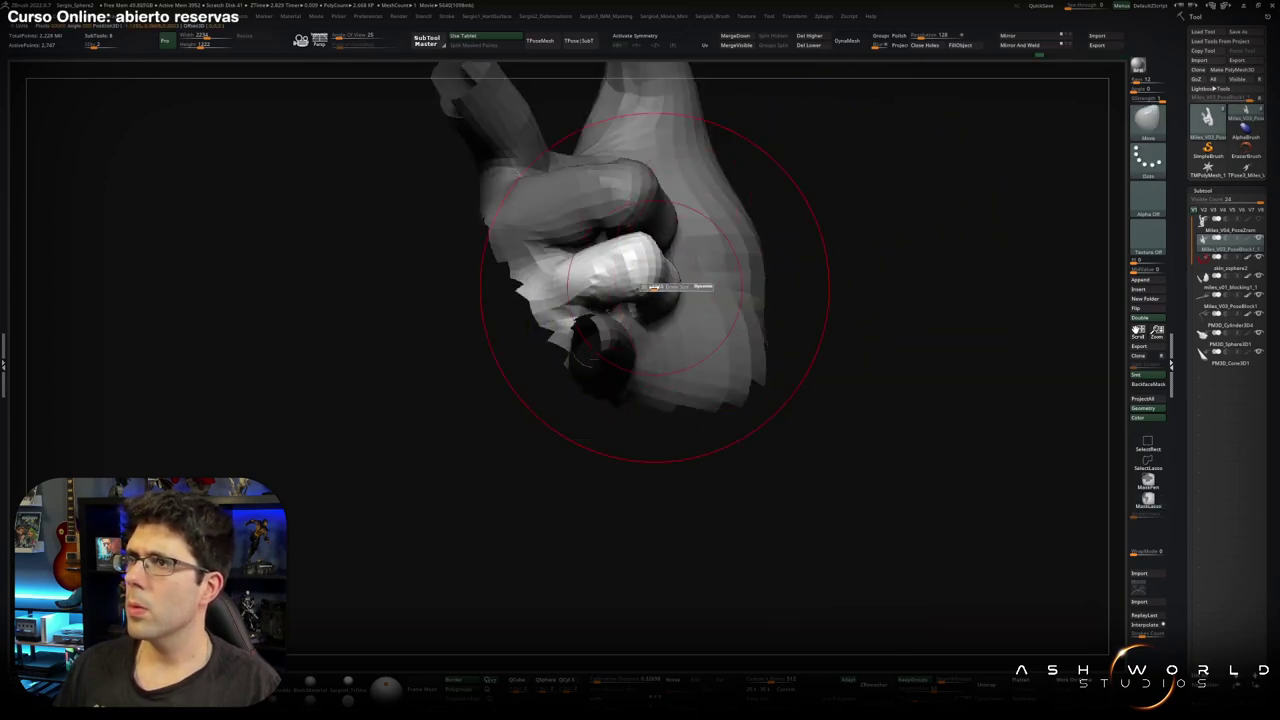
pyautogui.press('w')
# Orbit around the hand and switch to the Move brush to position the curled fingers.
pyautogui.moveTo(700, 268)
pyautogui.mouseDown(button='right')
pyautogui.moveTo(668, 305)
pyautogui.moveTo(714, 329)
pyautogui.mouseUp(button='right')
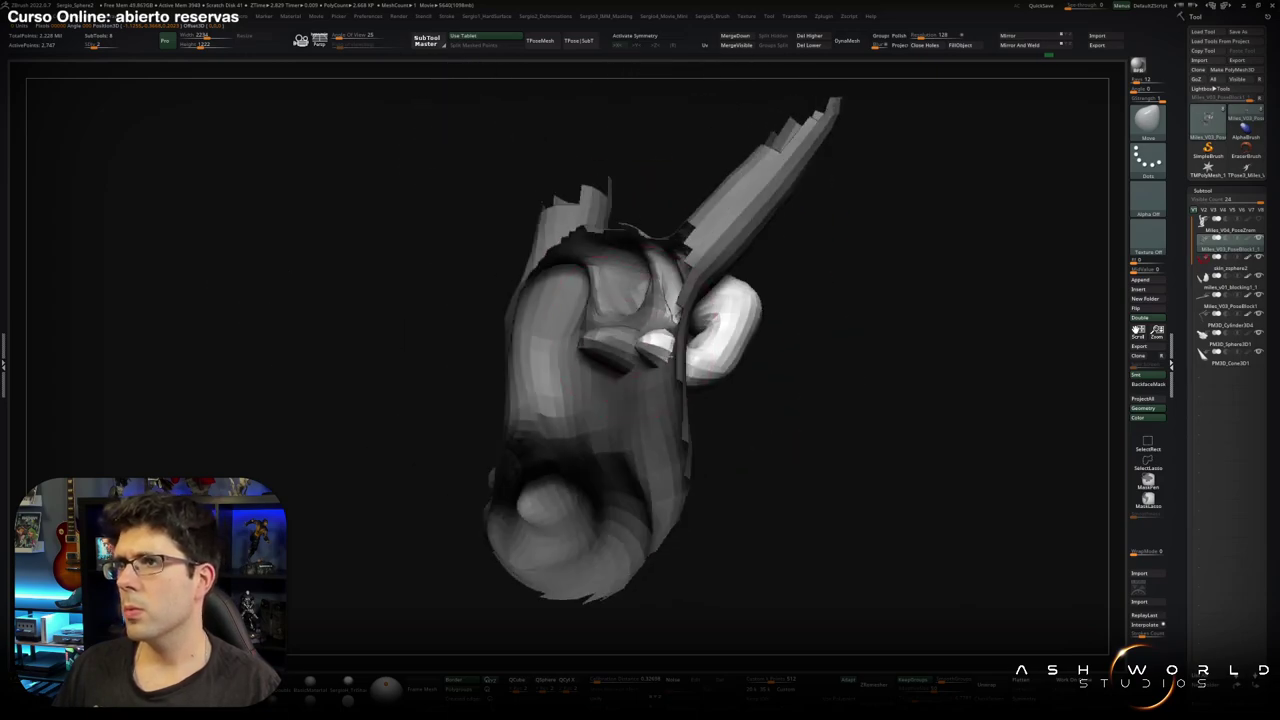
pyautogui.moveTo(718, 358)
pyautogui.mouseDown(button='right')
pyautogui.moveTo(716, 398)
pyautogui.moveTo(679, 352)
pyautogui.moveTo(677, 402)
pyautogui.moveTo(709, 197)
pyautogui.mouseUp(button='right')
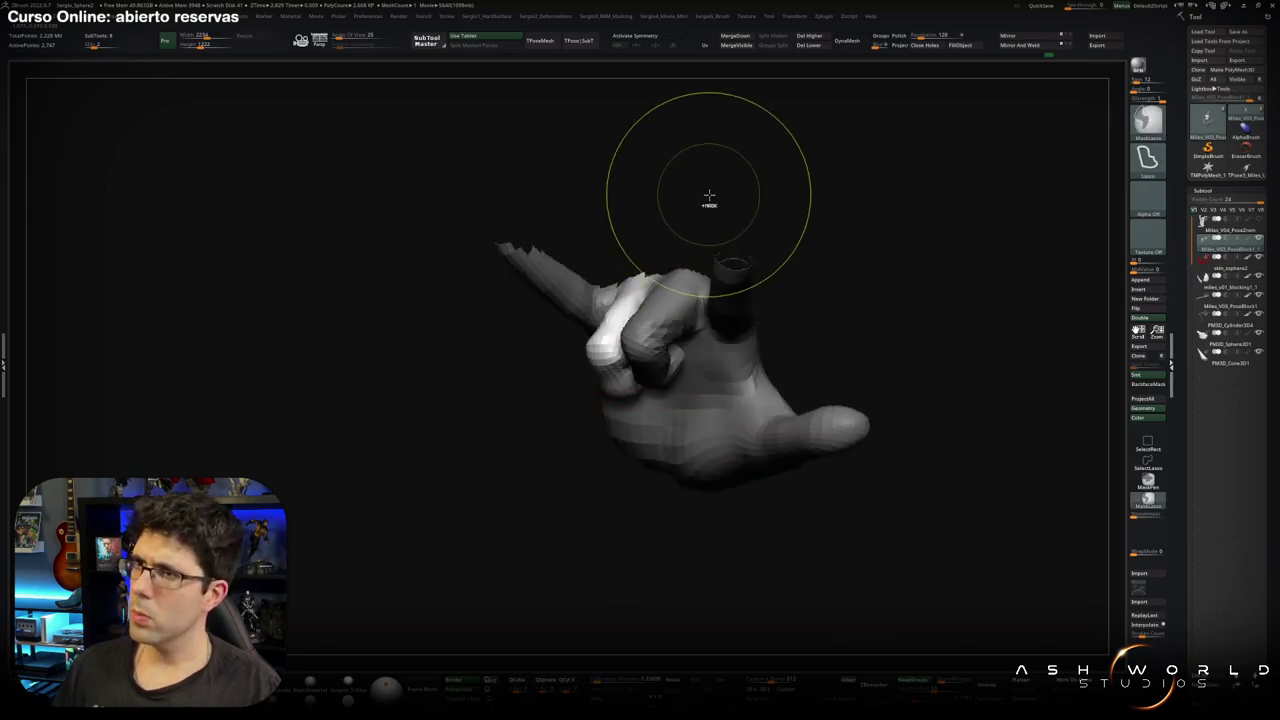
pyautogui.moveTo(709, 197)
pyautogui.mouseDown(button='right')
pyautogui.moveTo(763, 293)
pyautogui.moveTo(657, 329)
pyautogui.mouseUp(button='right')
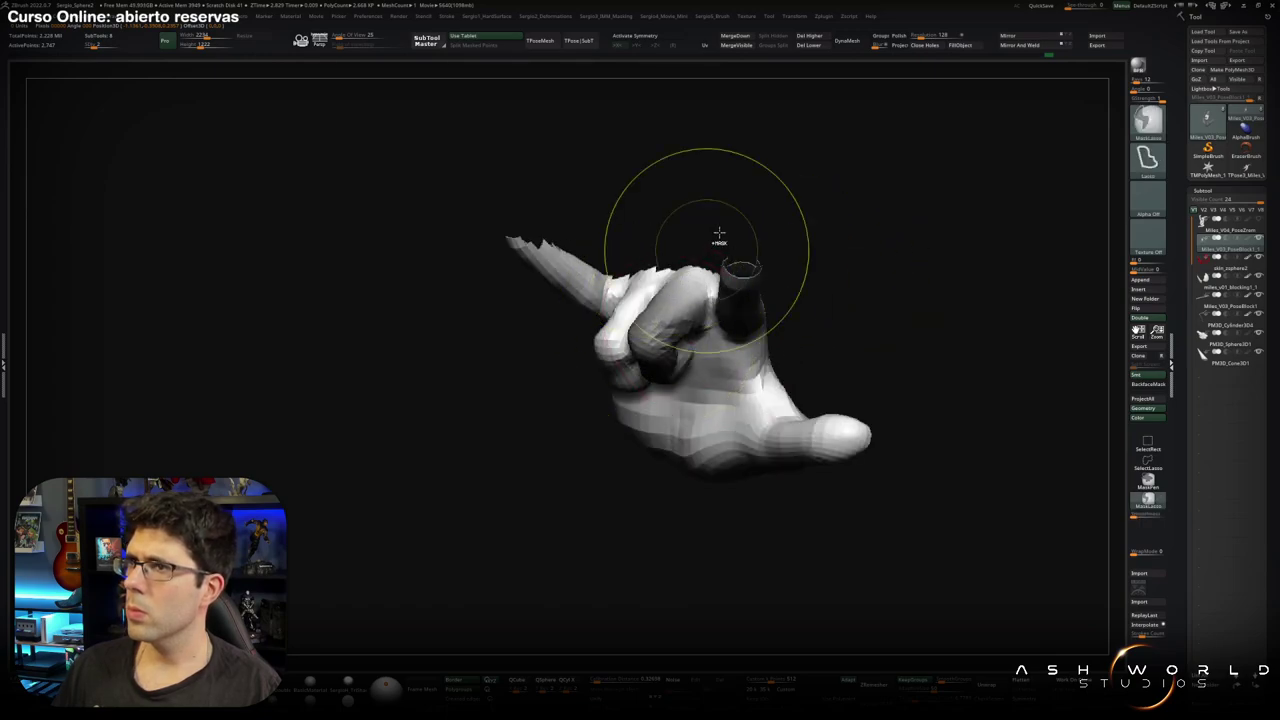
pyautogui.moveTo(719, 233); pyautogui.dragTo(690, 342, button='right')
pyautogui.moveTo(692, 410); pyautogui.dragTo(747, 422, button='right')
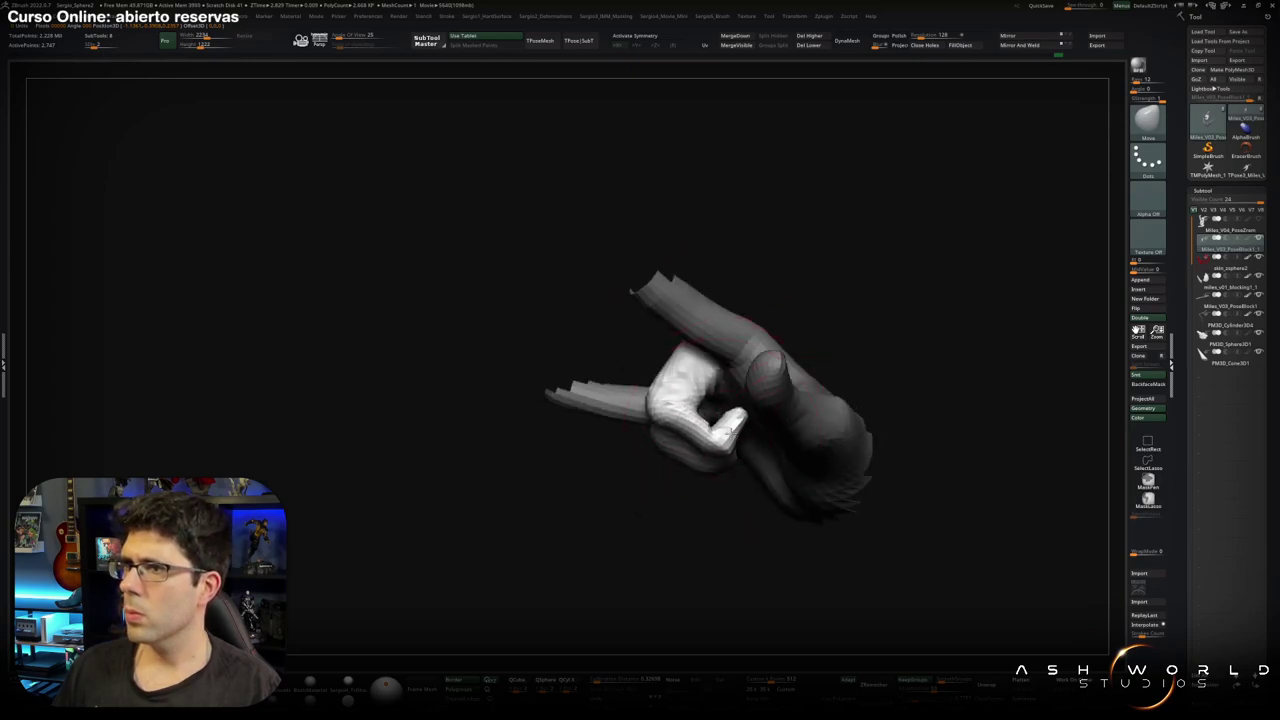
pyautogui.moveTo(714, 400)
pyautogui.keyDown('ctrl'); pyautogui.mouseDown(button='right')
pyautogui.moveTo(703, 425)
pyautogui.moveTo(718, 408)
pyautogui.mouseUp(button='right'); pyautogui.keyUp('ctrl')
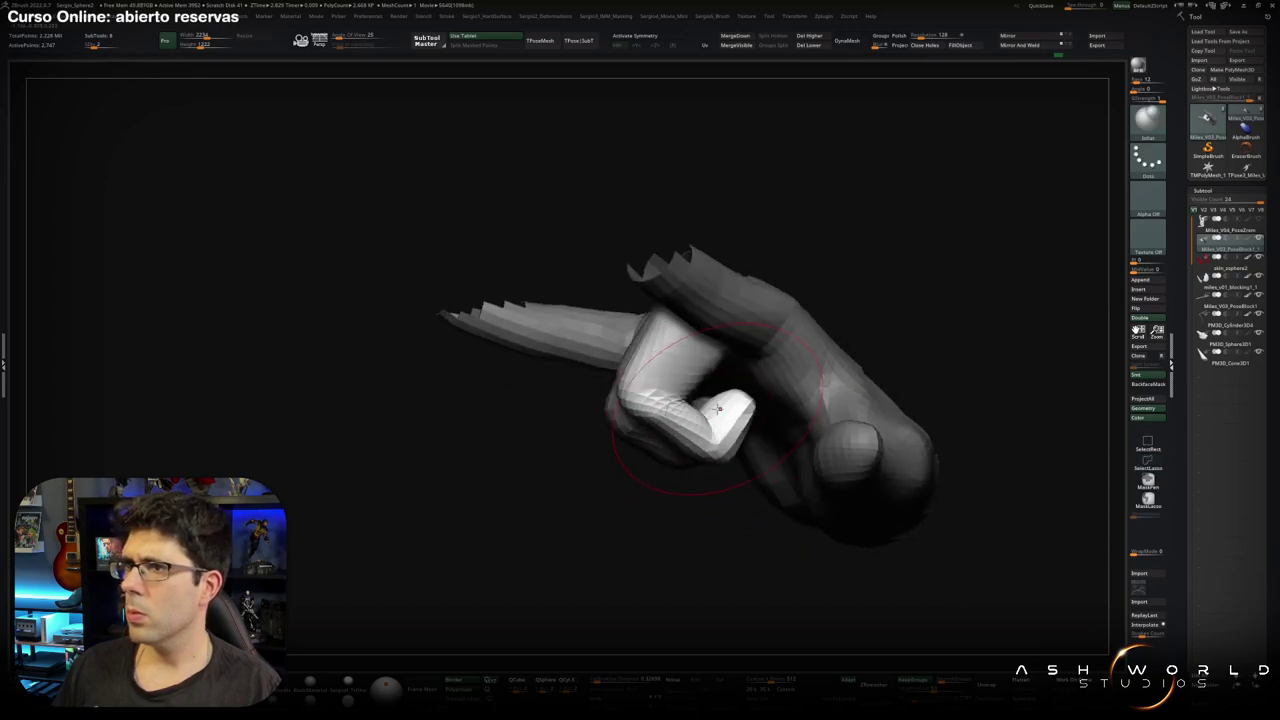
pyautogui.moveTo(713, 405)
pyautogui.mouseDown(button='right')
pyautogui.moveTo(700, 418)
pyautogui.moveTo(685, 387)
pyautogui.mouseUp(button='right')
pyautogui.press('b')
pyautogui.press('m')
pyautogui.press('v')
pyautogui.moveTo(685, 387); pyautogui.dragTo(652, 336, button='right')
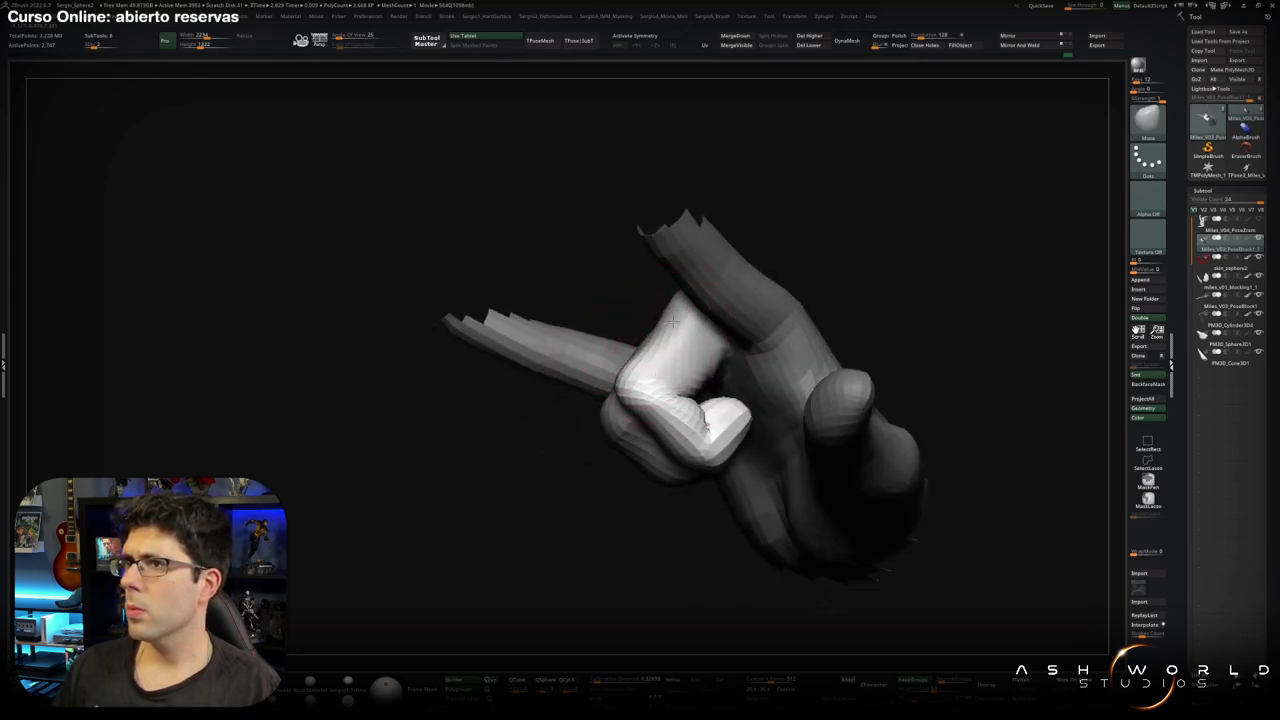
pyautogui.moveTo(655, 330)
pyautogui.mouseDown(button='right')
pyautogui.moveTo(692, 395)
pyautogui.moveTo(757, 349)
pyautogui.moveTo(670, 370)
pyautogui.moveTo(723, 366)
pyautogui.mouseUp(button='right')
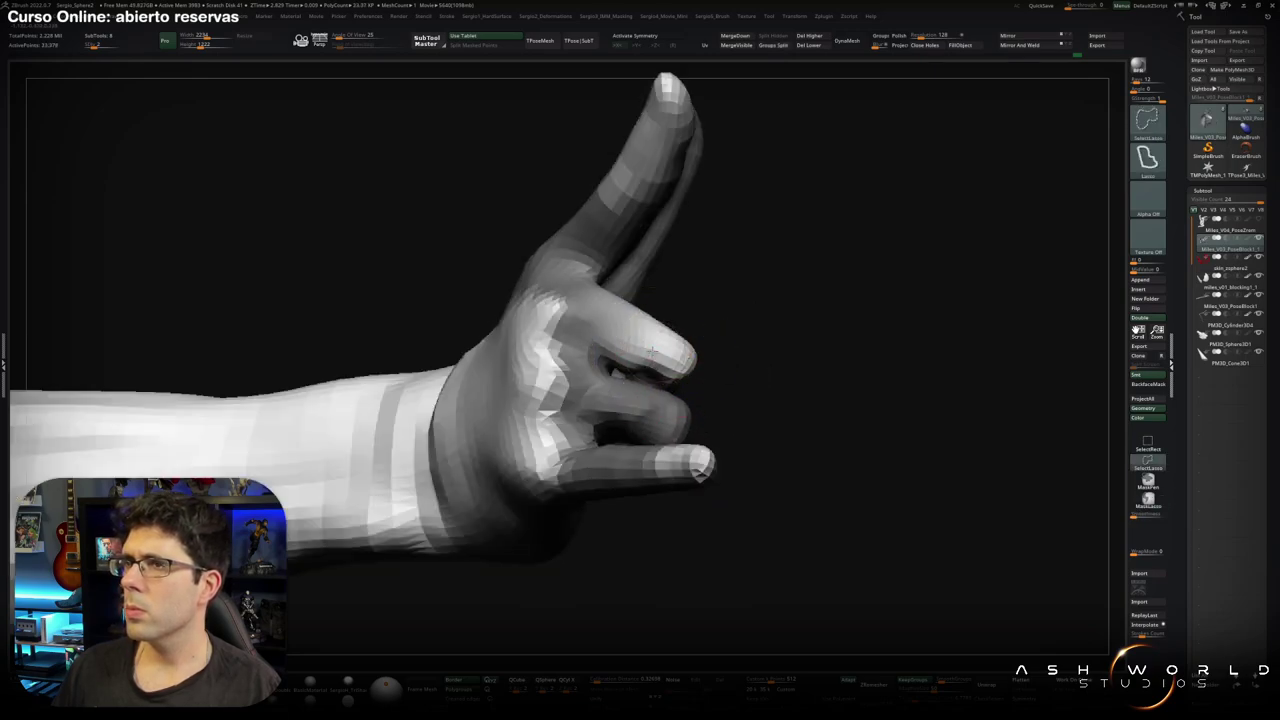
# Solo the bent-finger piece, smooth its surface, then exit Solo.
pyautogui.keyDown('alt'); pyautogui.click(673, 370); pyautogui.keyUp('alt')
pyautogui.moveTo(645, 385); pyautogui.dragTo(626, 426, button='right')
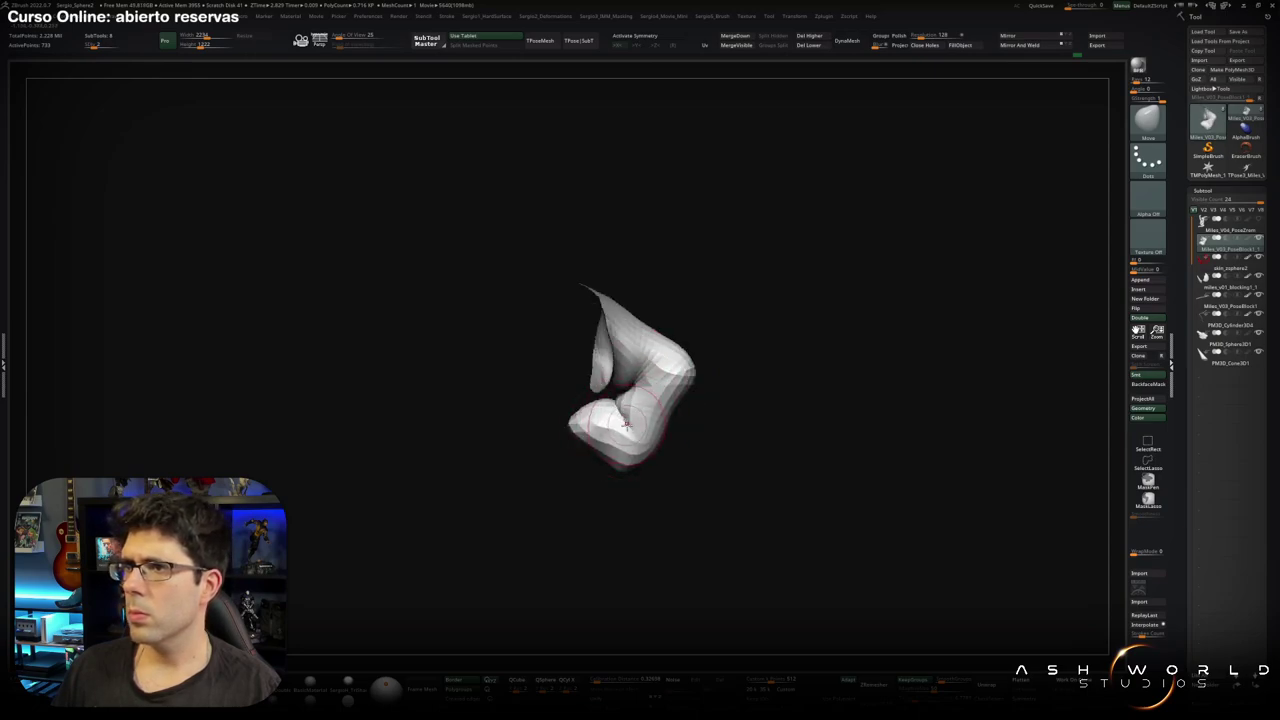
pyautogui.moveTo(650, 360); pyautogui.dragTo(628, 383, button='right')
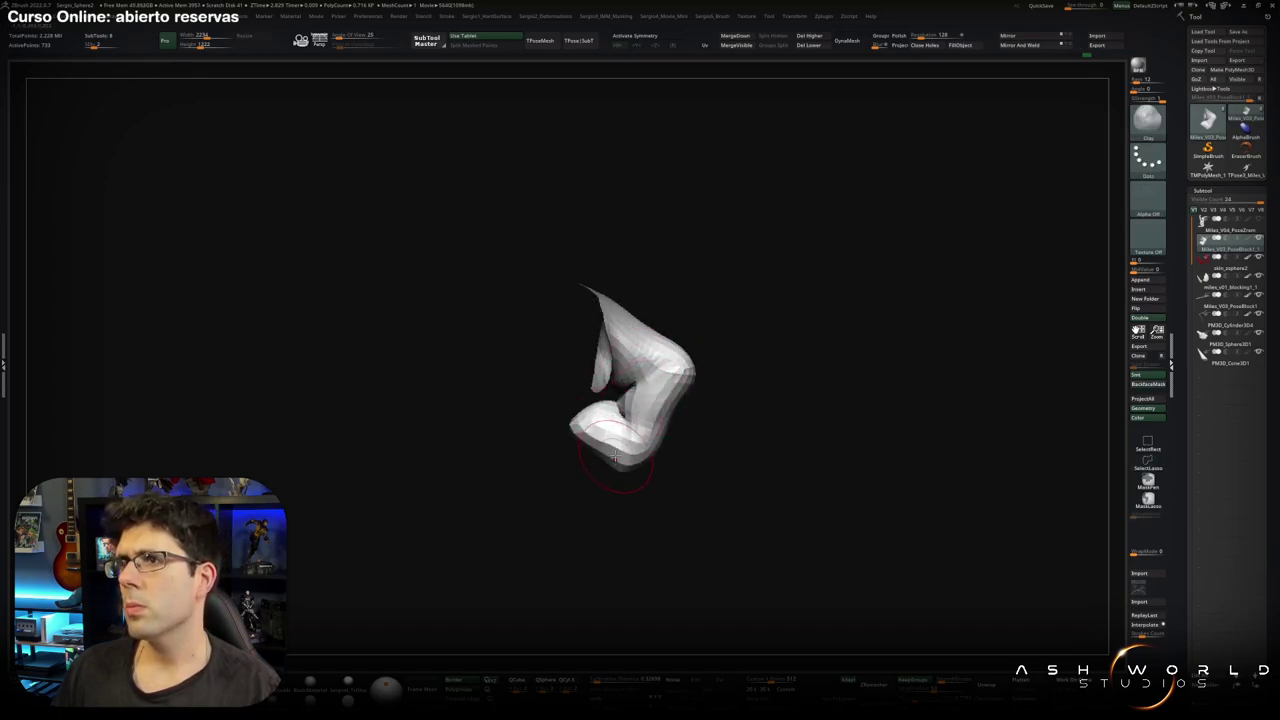
pyautogui.moveTo(615, 455)
pyautogui.mouseDown(button='right')
pyautogui.moveTo(610, 478)
pyautogui.moveTo(668, 412)
pyautogui.moveTo(617, 385)
pyautogui.mouseUp(button='right')
pyautogui.keyDown('ctrl'); pyautogui.keyDown('shift'); pyautogui.click(668, 412); pyautogui.keyUp('shift'); pyautogui.keyUp('ctrl')
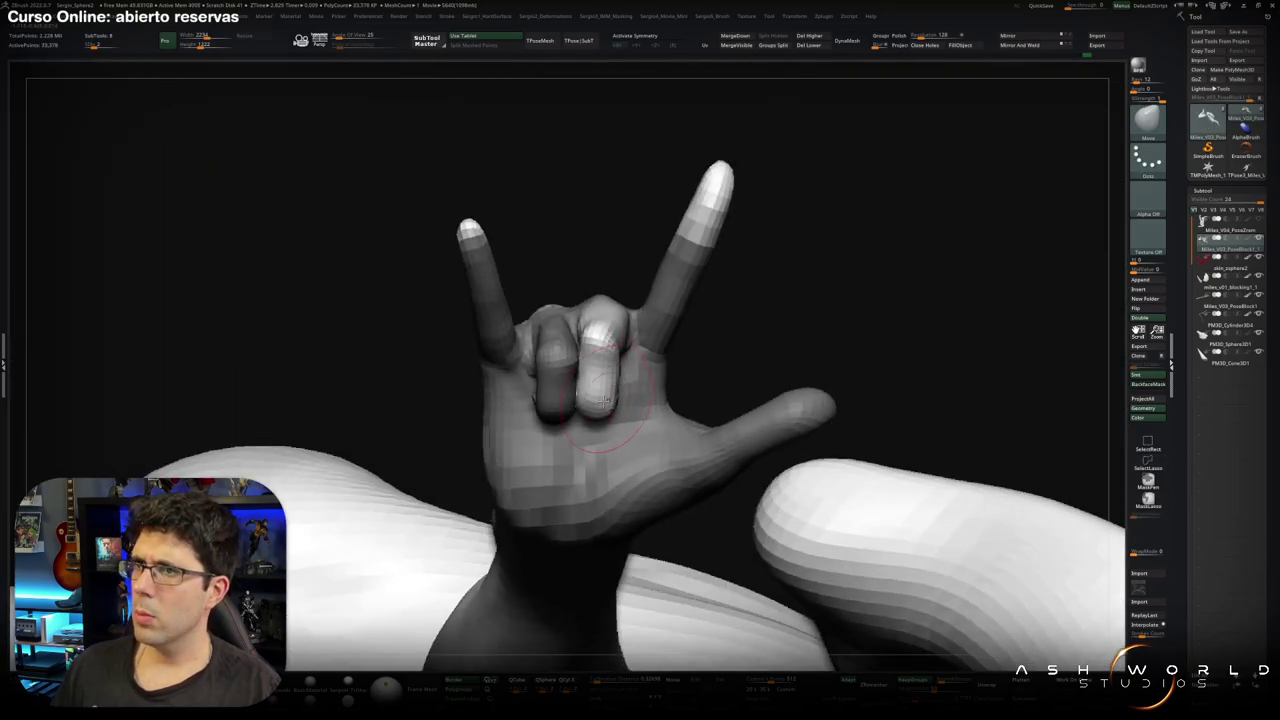
# Orbit around the upright rock-sign hand and select the bent-finger subtool.
pyautogui.moveTo(622, 382); pyautogui.dragTo(585, 322, button='right')
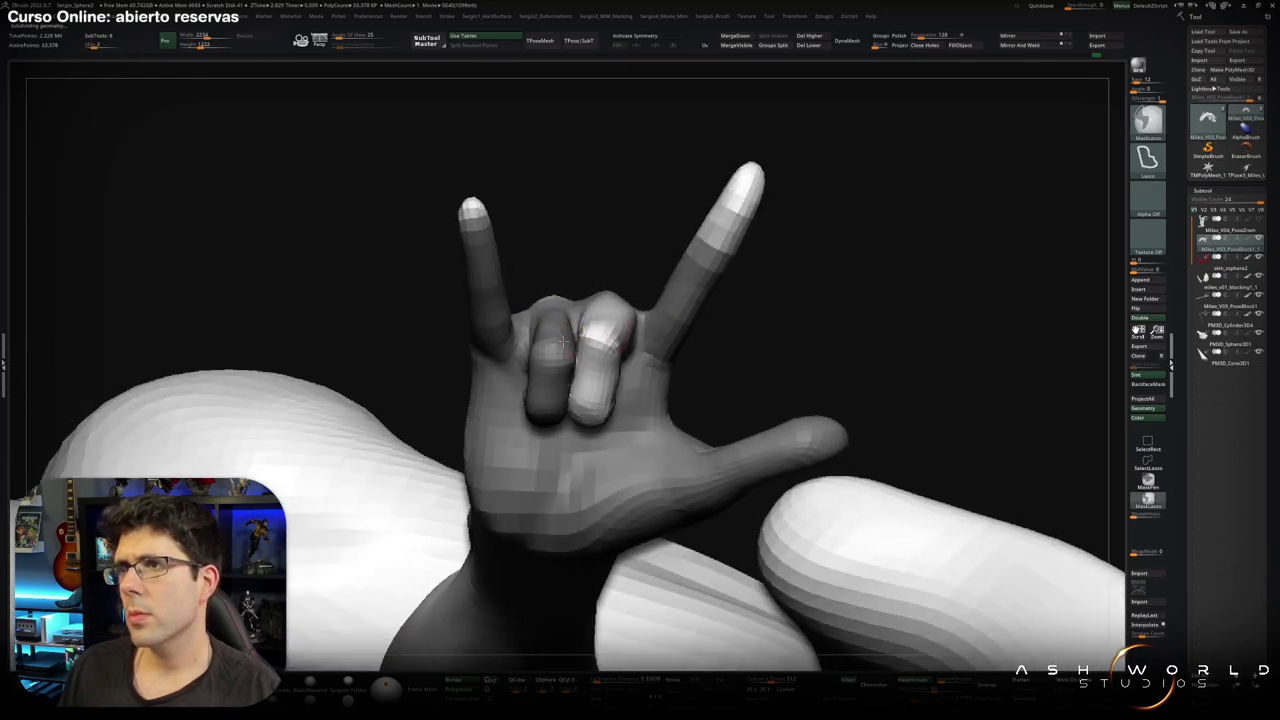
pyautogui.moveTo(743, 327)
pyautogui.mouseDown(button='right')
pyautogui.moveTo(605, 340)
pyautogui.moveTo(545, 315)
pyautogui.mouseUp(button='right')
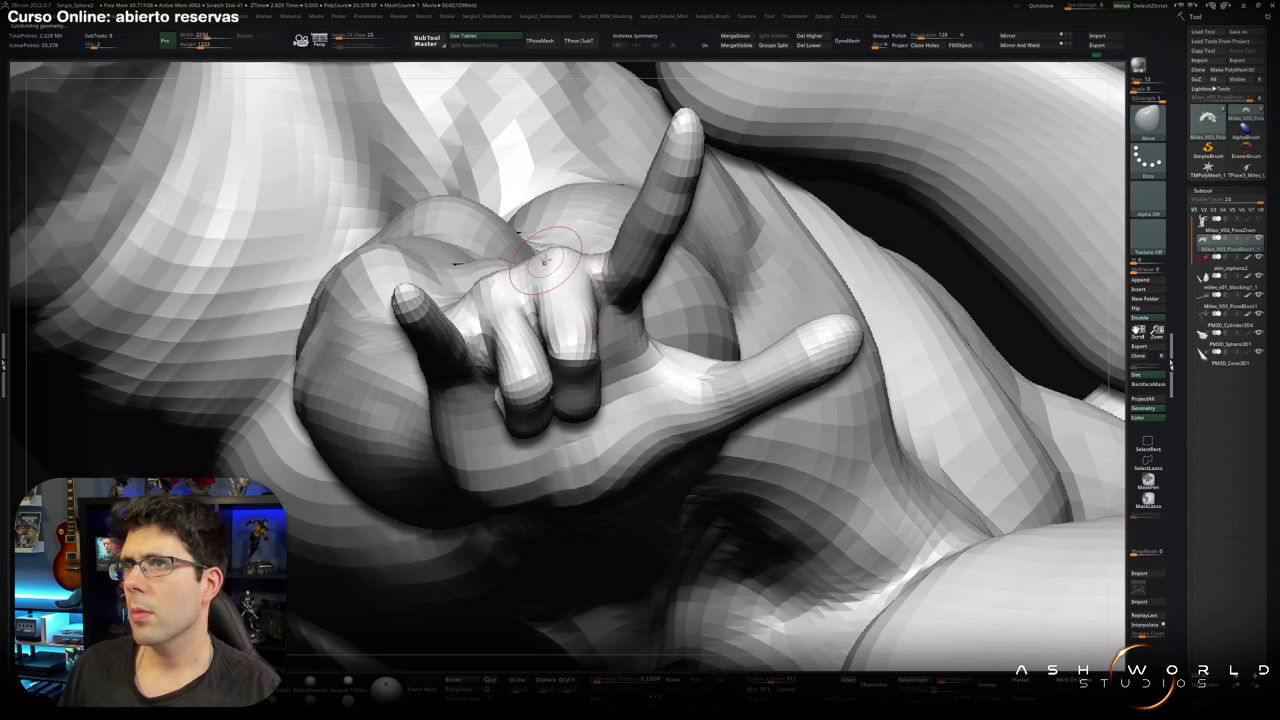
pyautogui.moveTo(522, 262)
pyautogui.mouseDown(button='right')
pyautogui.moveTo(575, 253)
pyautogui.moveTo(575, 280)
pyautogui.mouseUp(button='right')
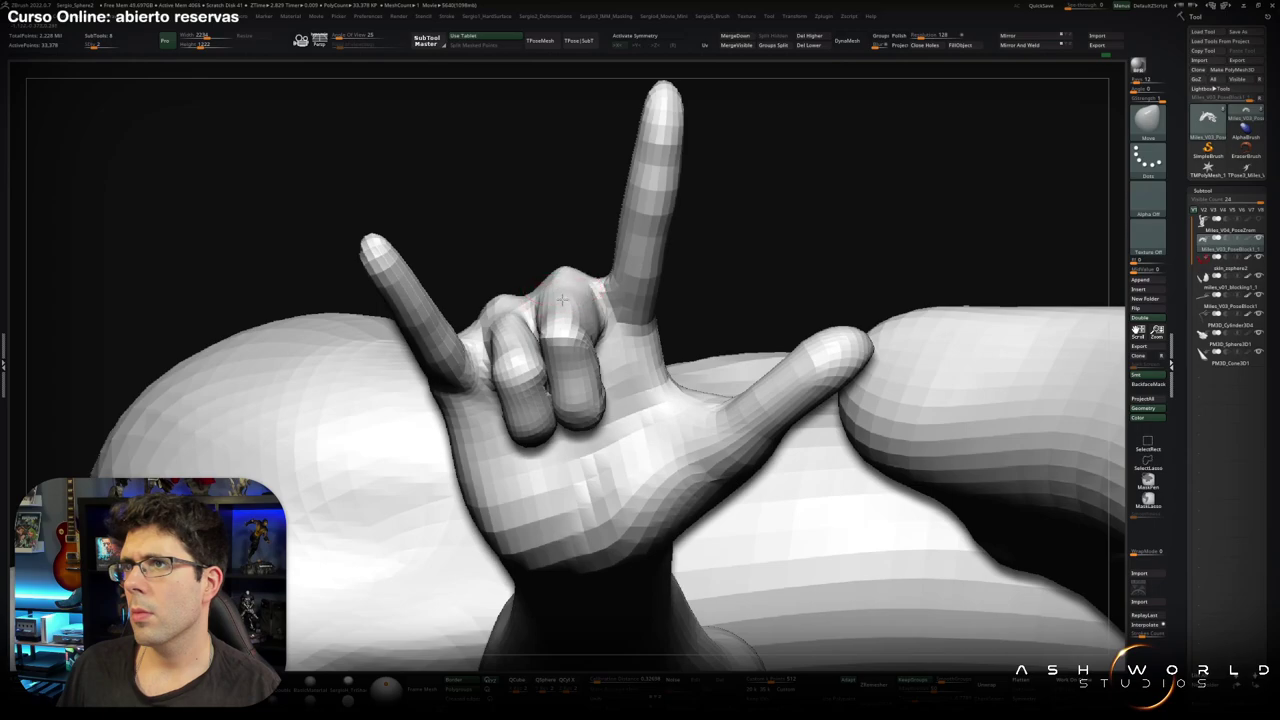
pyautogui.moveTo(563, 314)
pyautogui.mouseDown(button='right')
pyautogui.moveTo(510, 369)
pyautogui.moveTo(515, 340)
pyautogui.moveTo(568, 312)
pyautogui.moveTo(492, 344)
pyautogui.mouseUp(button='right')
pyautogui.keyDown('alt'); pyautogui.click(515, 340); pyautogui.keyUp('alt')
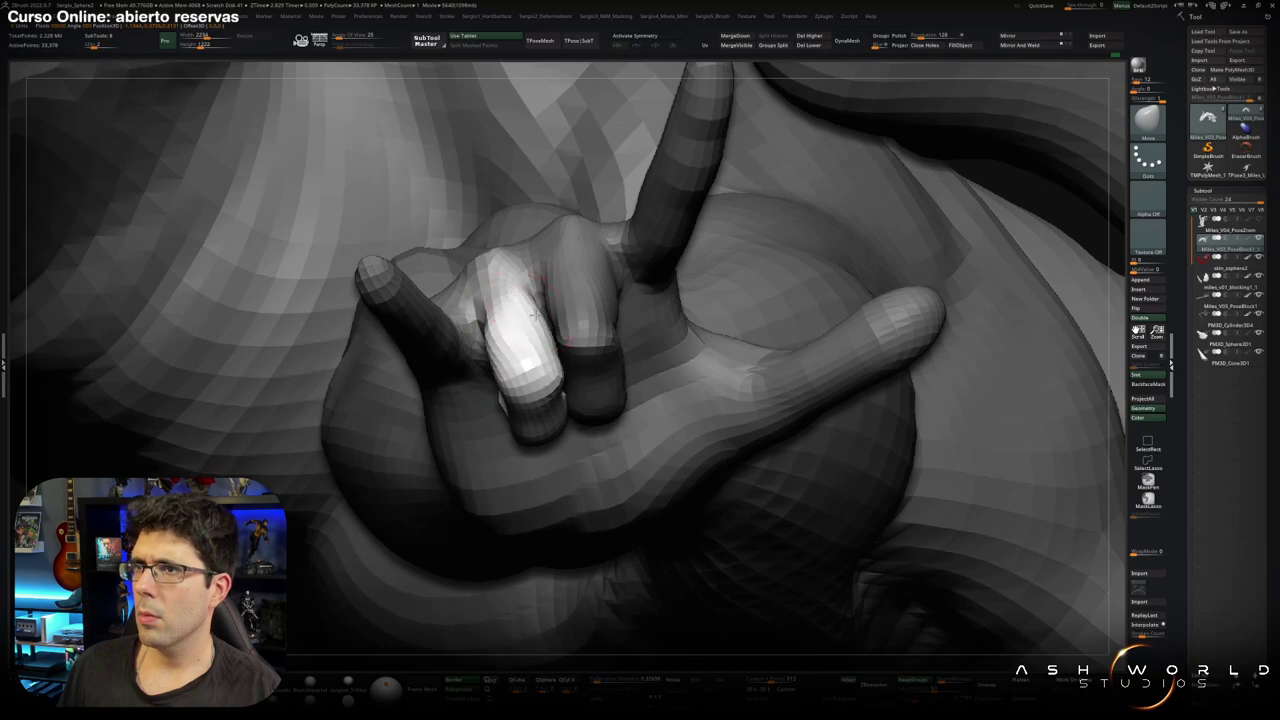
pyautogui.moveTo(533, 314)
pyautogui.mouseDown(button='right')
pyautogui.moveTo(505, 420)
pyautogui.moveTo(458, 416)
pyautogui.mouseUp(button='right')
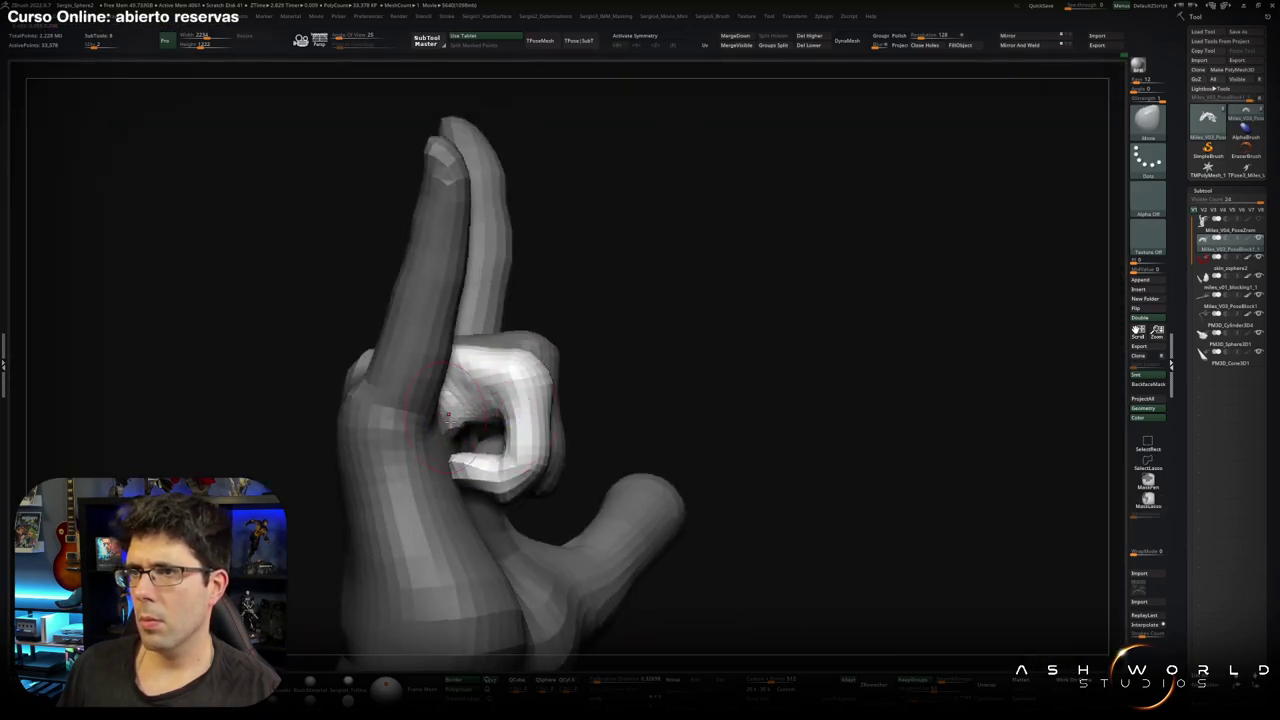
# Enlarge the brush to about 115 and shift the base of the bent finger.
pyautogui.moveTo(480, 438); pyautogui.dragTo(508, 462, button='right')
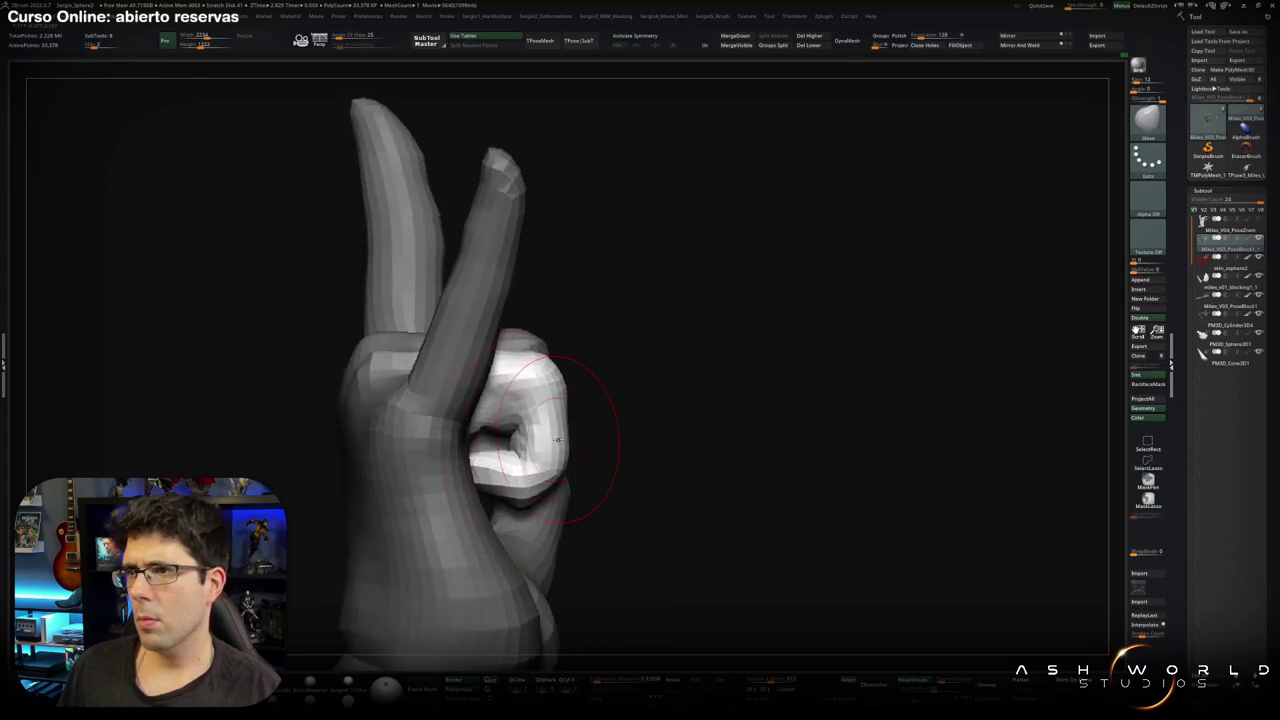
pyautogui.moveTo(550, 440); pyautogui.dragTo(547, 449, button='right')
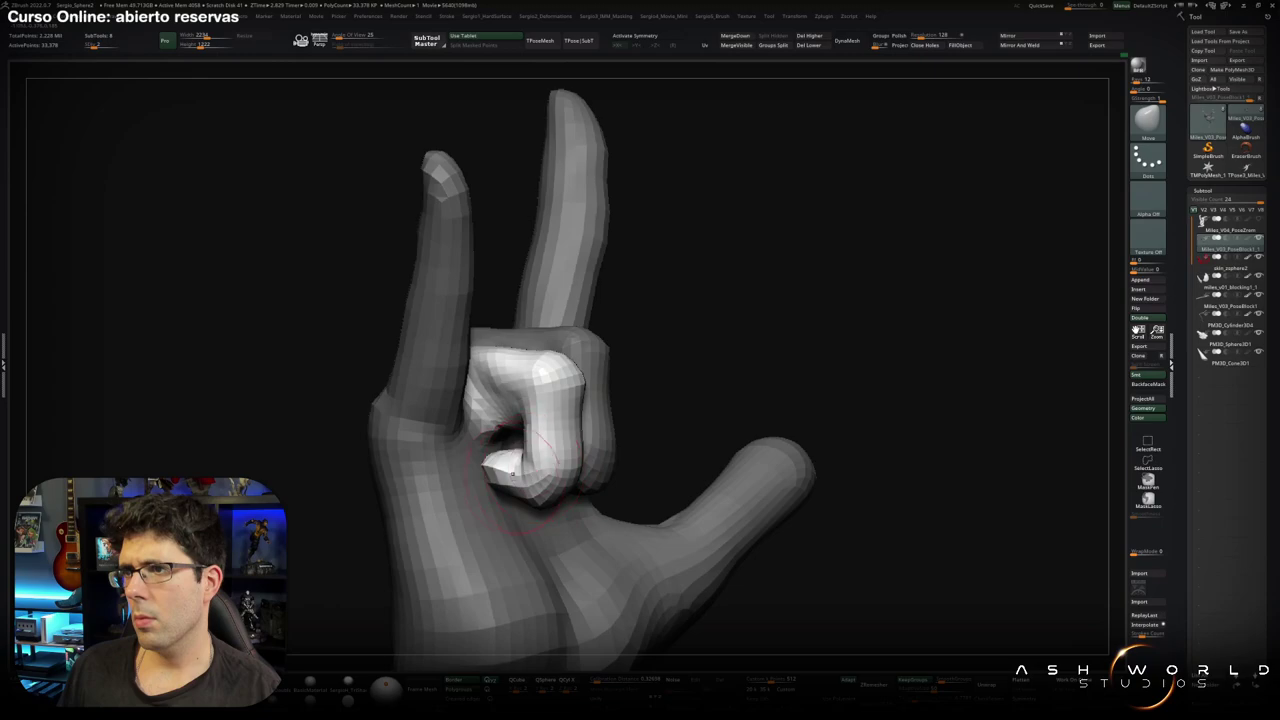
pyautogui.moveTo(545, 405); pyautogui.dragTo(557, 492, button='right')
pyautogui.press(']')
pyautogui.press(']')
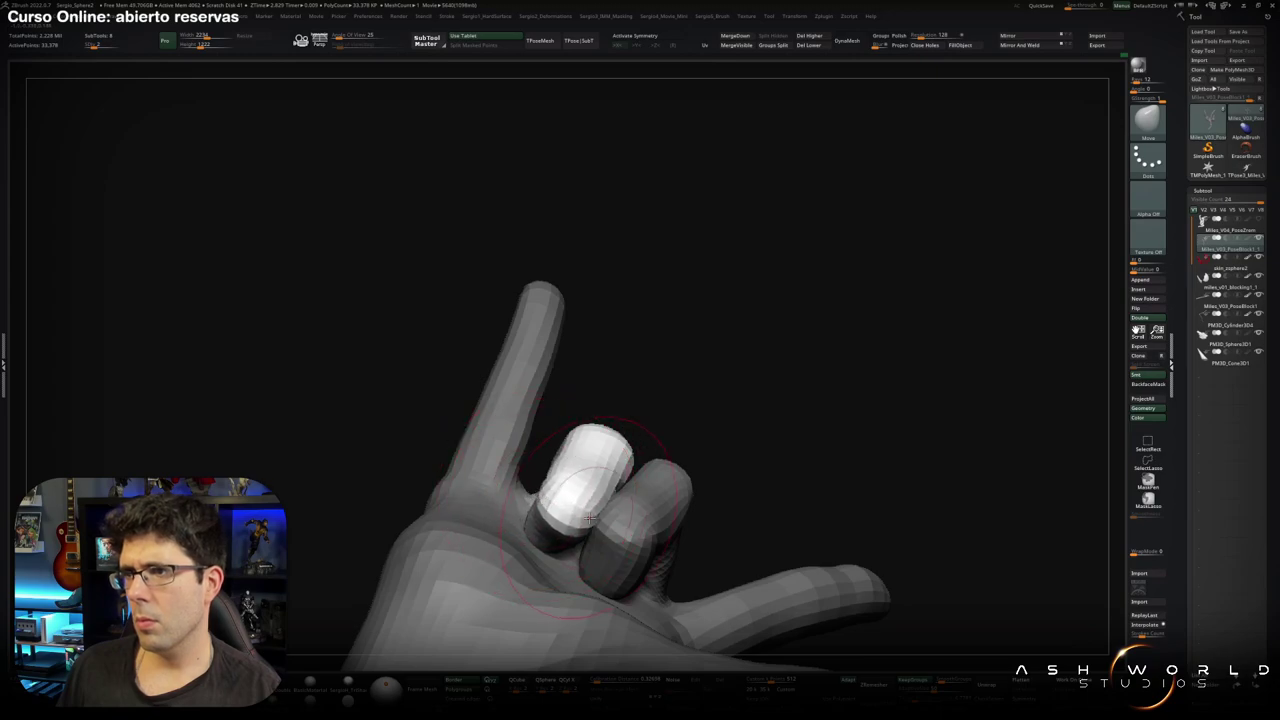
pyautogui.moveTo(541, 549); pyautogui.dragTo(567, 559)
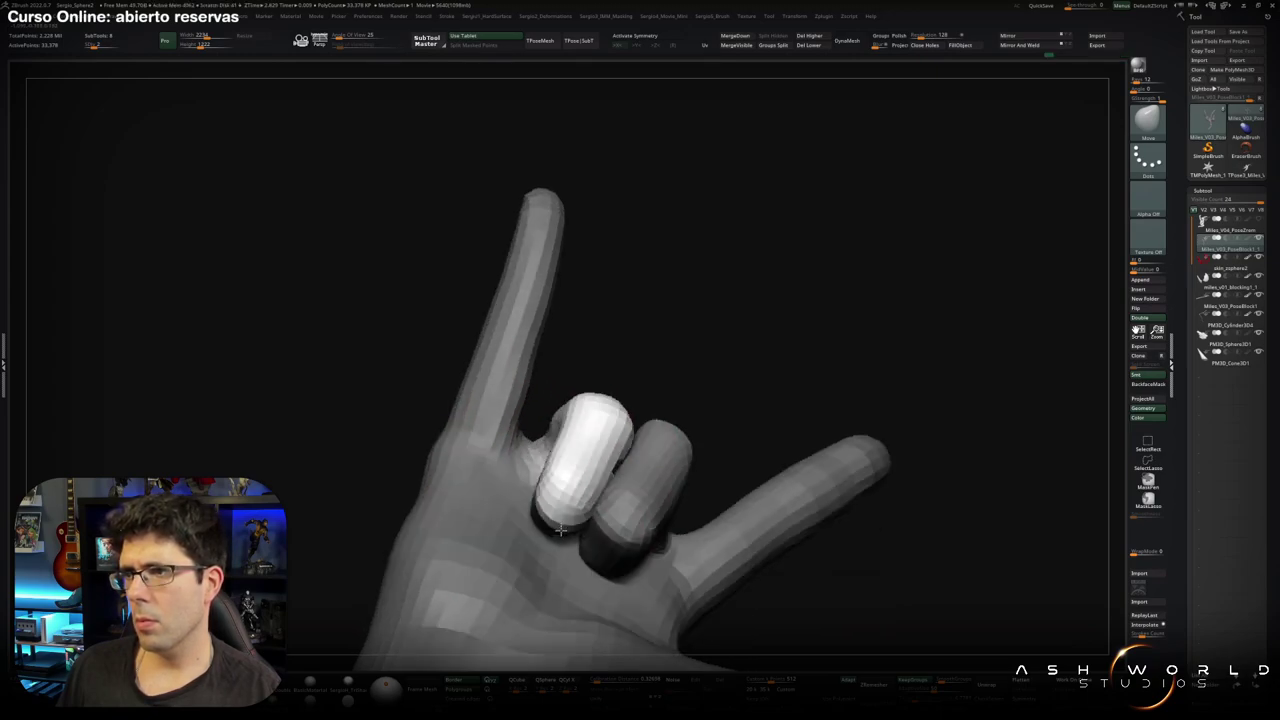
pyautogui.moveTo(537, 508)
pyautogui.mouseDown(button='right')
pyautogui.moveTo(580, 371)
pyautogui.moveTo(654, 466)
pyautogui.moveTo(590, 447)
pyautogui.moveTo(545, 503)
pyautogui.mouseUp(button='right')
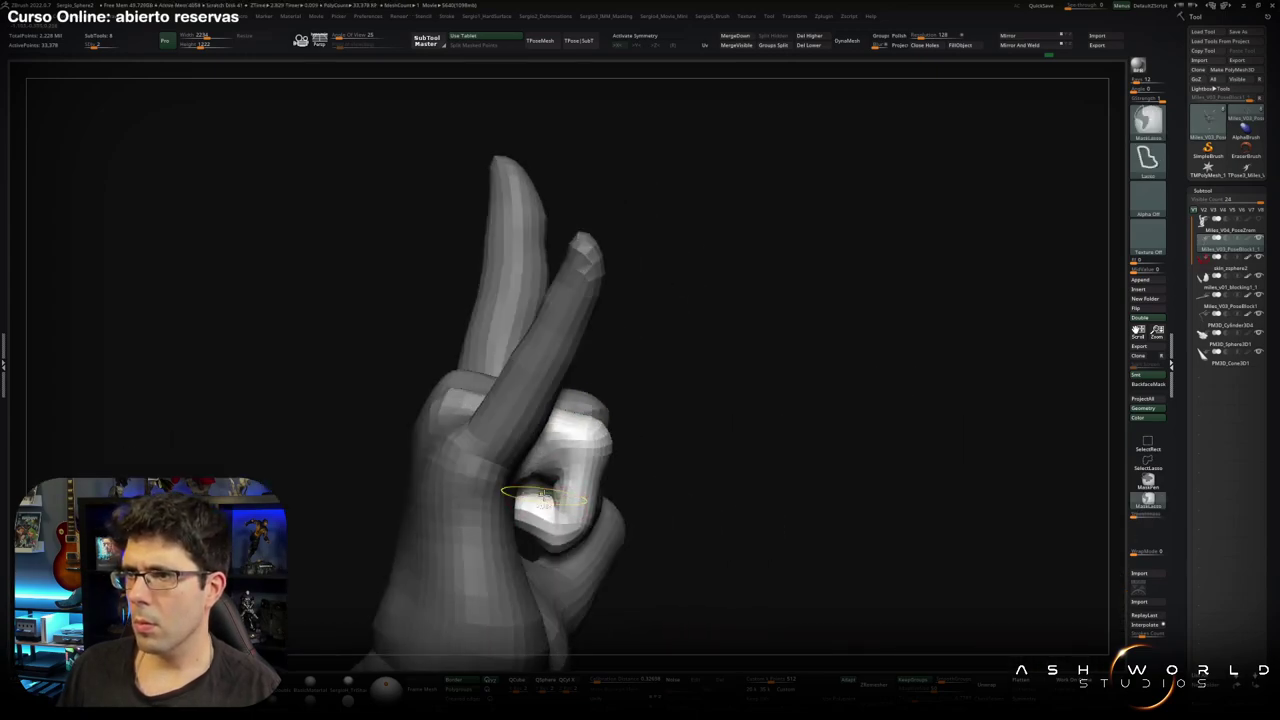
# Switch to the Inflat brush and adjust its Draw Size.
pyautogui.press('b')
pyautogui.press('i')
pyautogui.press('n')
pyautogui.press('s')
pyautogui.press('Return')
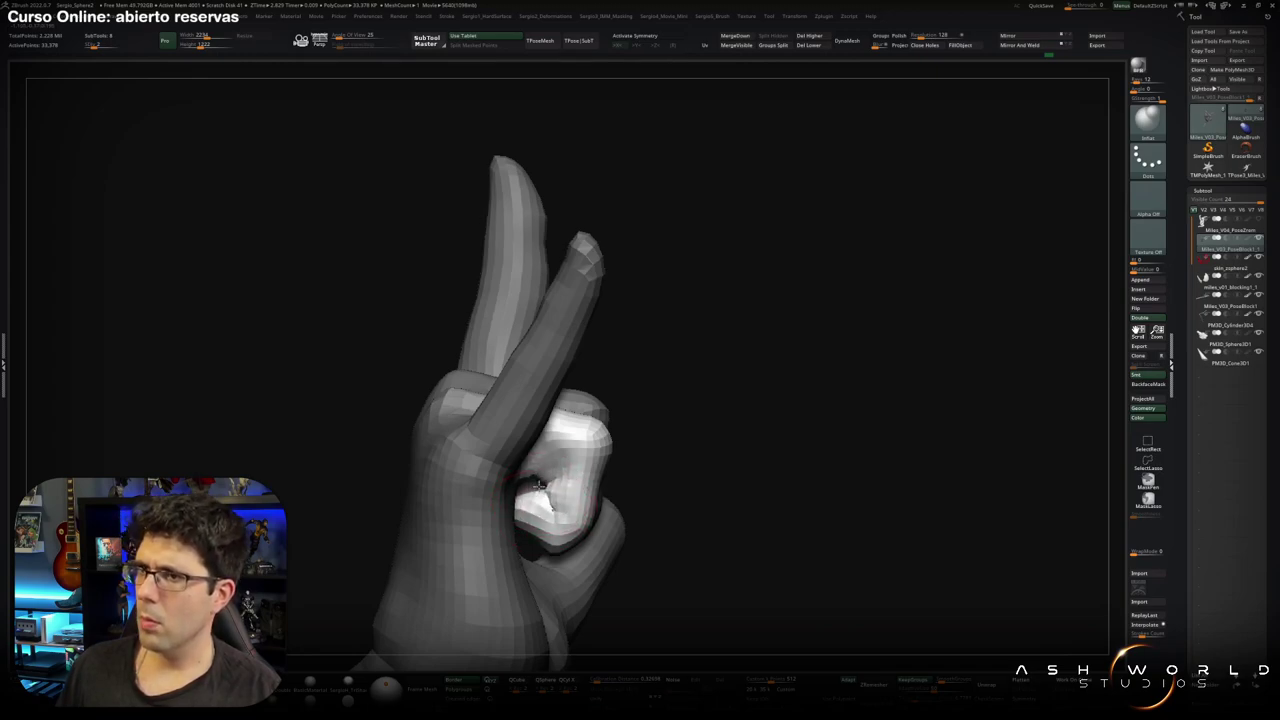
pyautogui.moveTo(538, 485)
pyautogui.mouseDown(button='right')
pyautogui.moveTo(535, 403)
pyautogui.moveTo(557, 443)
pyautogui.moveTo(471, 529)
pyautogui.moveTo(548, 362)
pyautogui.mouseUp(button='right')
# Switch back to the Move brush and nudge the index finger surface into shape.
pyautogui.press('b')
pyautogui.press('m')
pyautogui.press('v')
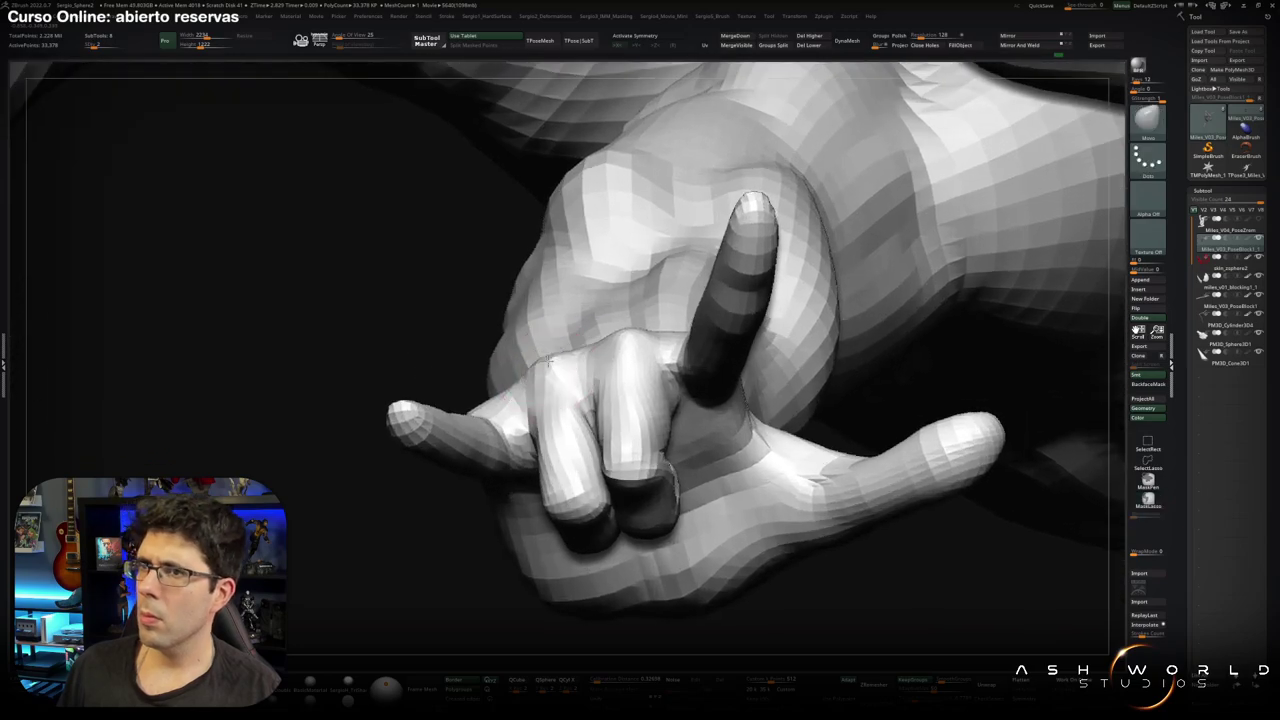
pyautogui.moveTo(525, 437); pyautogui.dragTo(538, 450, button='right')
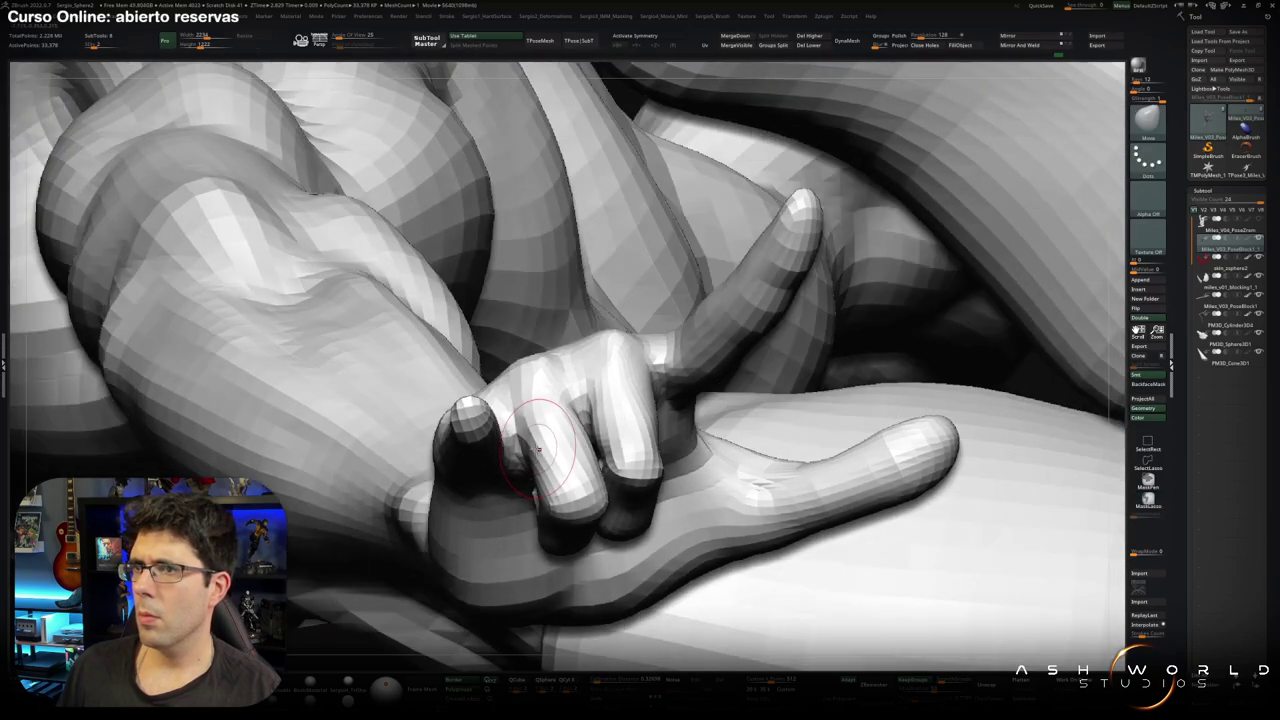
pyautogui.moveTo(547, 427); pyautogui.dragTo(562, 391)
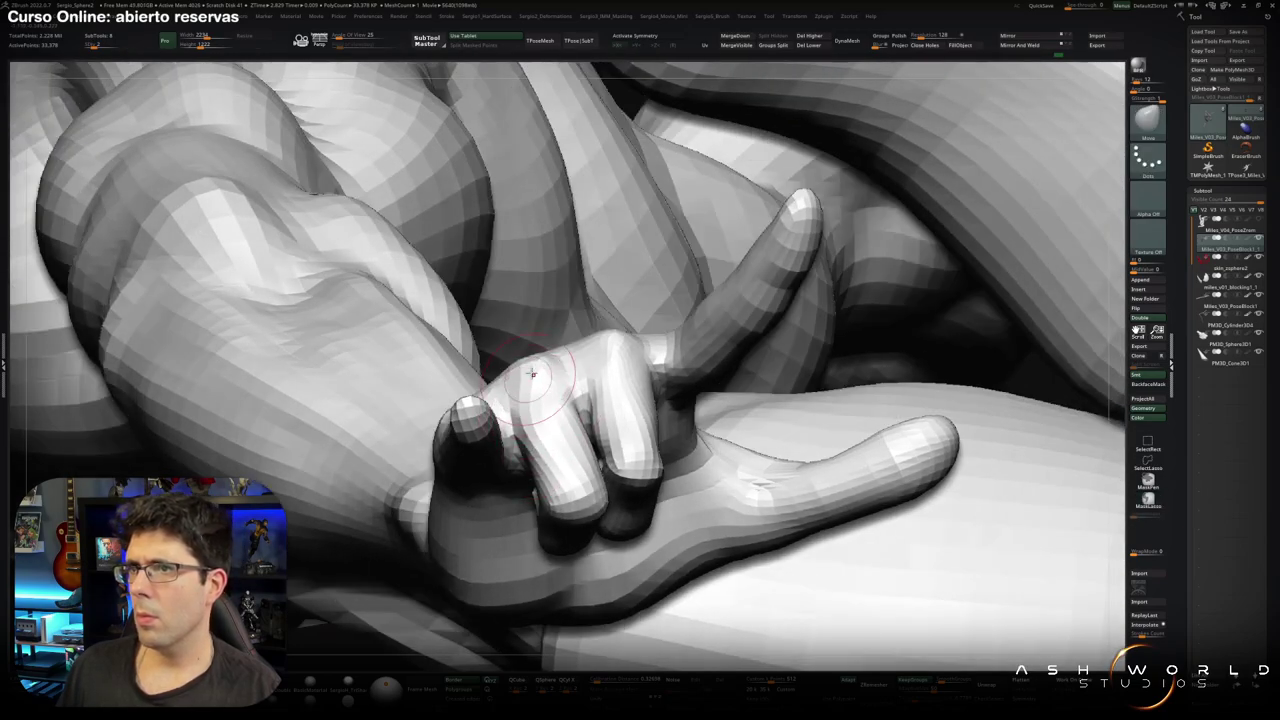
pyautogui.moveTo(537, 370); pyautogui.dragTo(559, 354, button='right')
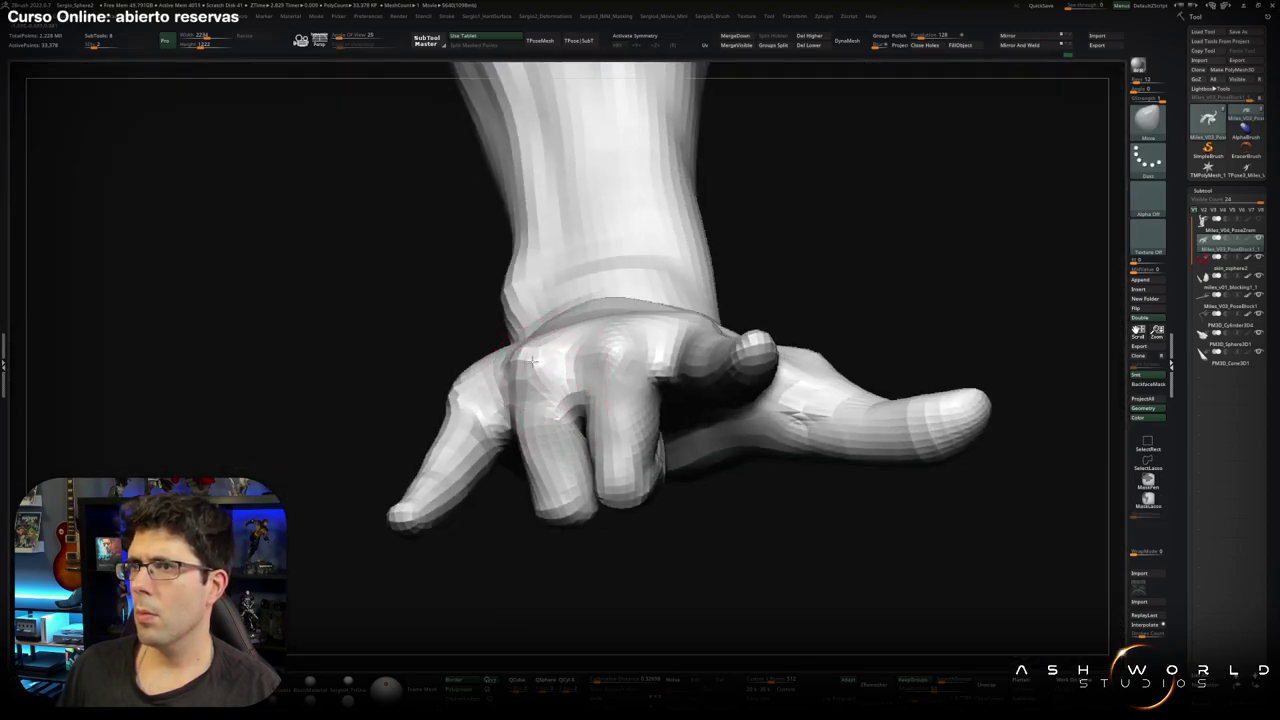
pyautogui.moveTo(518, 355); pyautogui.dragTo(524, 450, button='right')
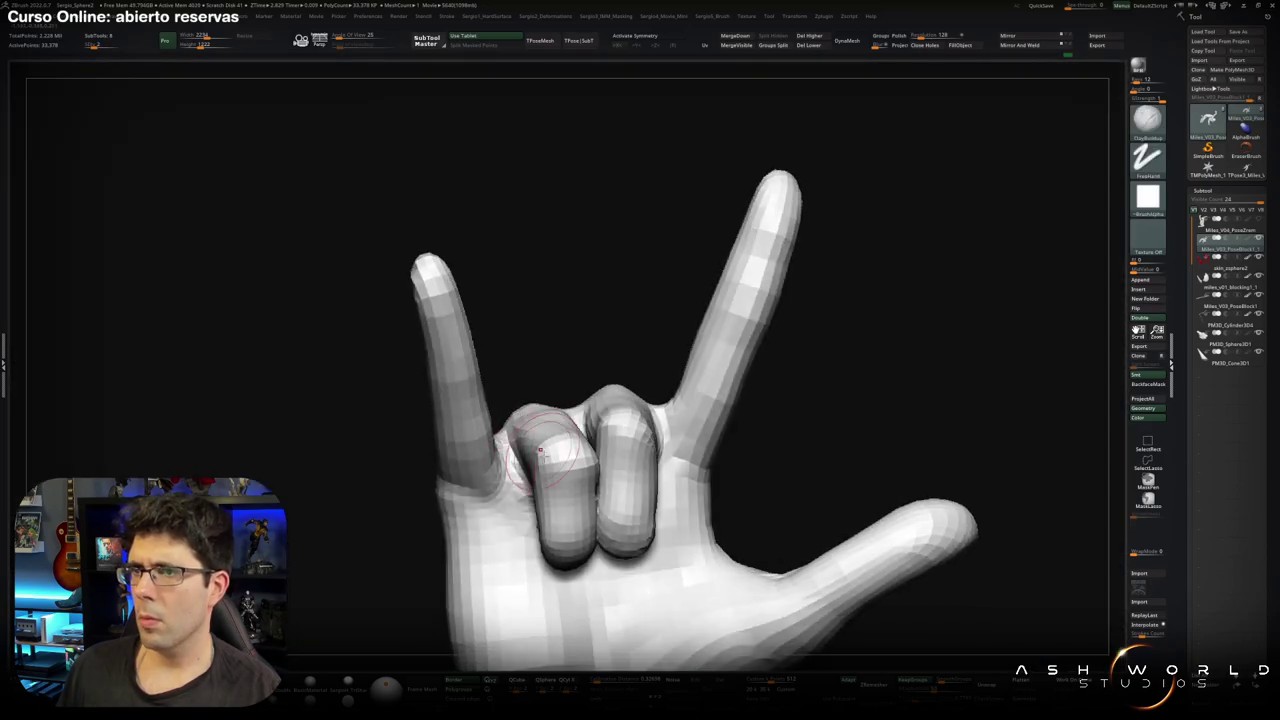
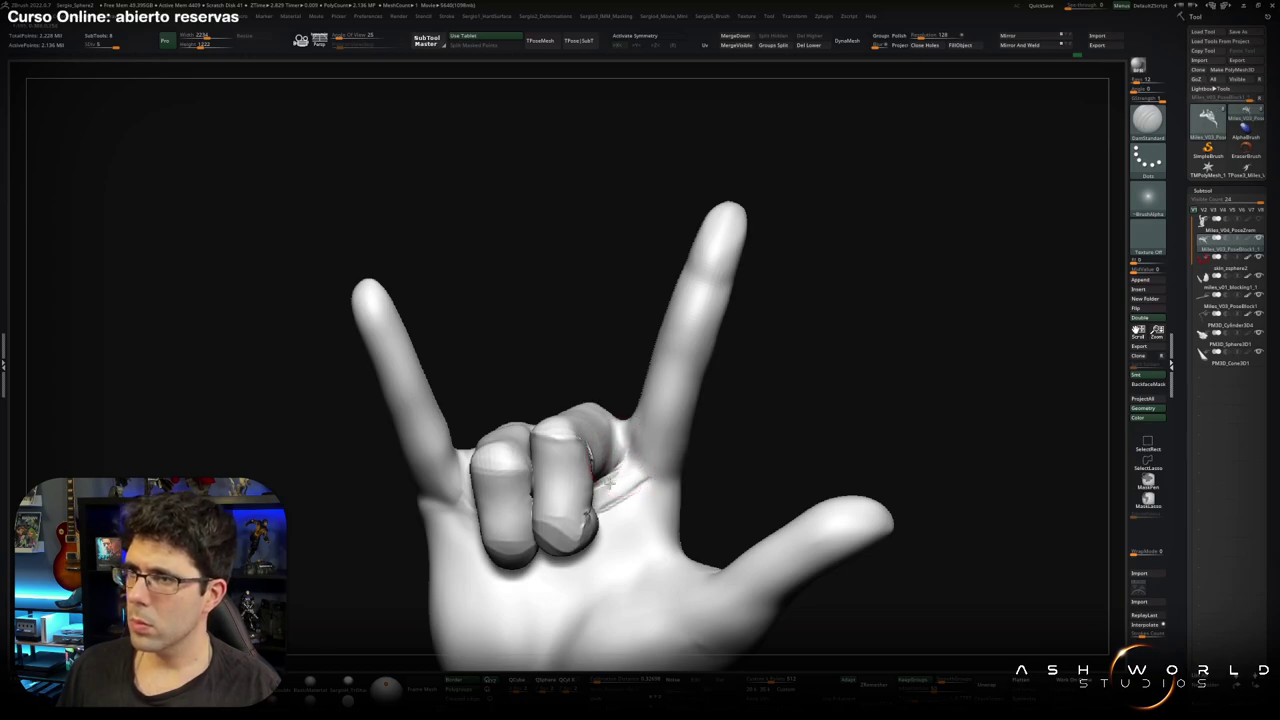
# Lasso-isolate the palm and carve a deeper crease with ClayBuildup below the curled finger stumps.
pyautogui.press('space')
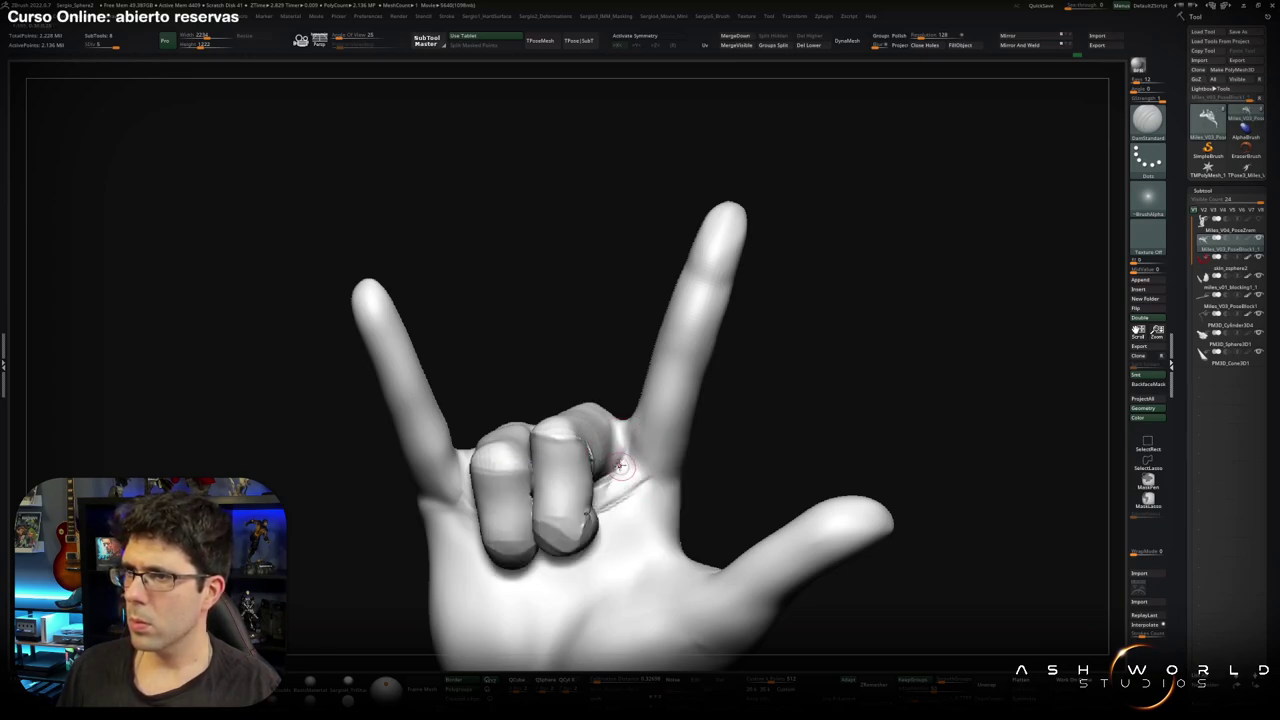
pyautogui.press('ctrl')
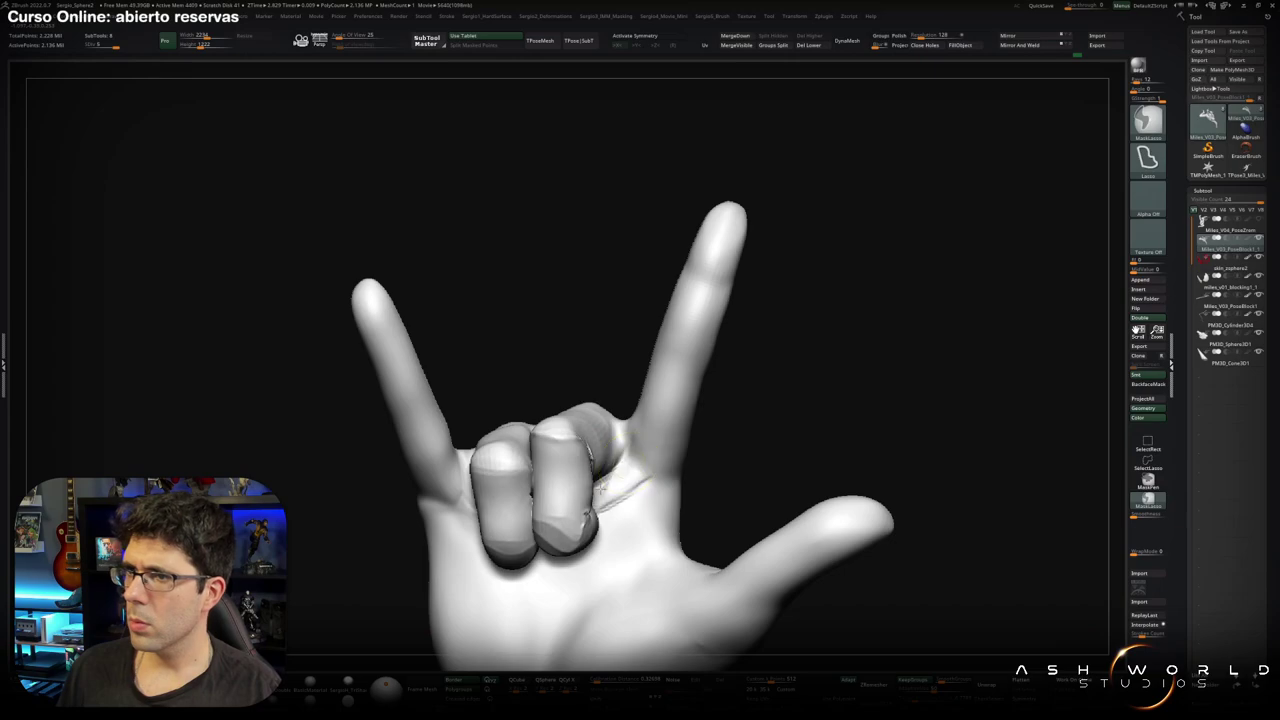
pyautogui.moveTo(600, 478); pyautogui.dragTo(614, 500, button='right')
pyautogui.press('b')
pyautogui.press('c')
pyautogui.press('b')
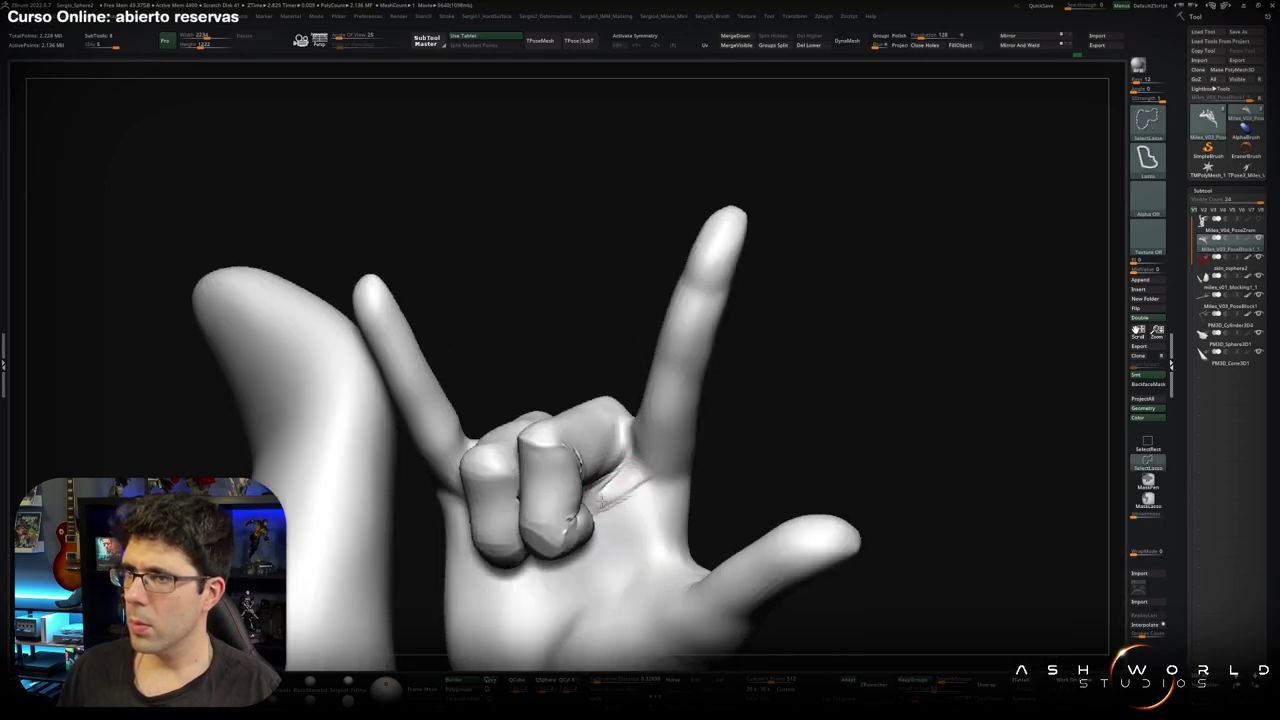
pyautogui.keyDown('ctrl'); pyautogui.keyDown('shift'); pyautogui.moveTo(440, 500); pyautogui.dragTo(690, 505); pyautogui.keyUp('shift'); pyautogui.keyUp('ctrl')
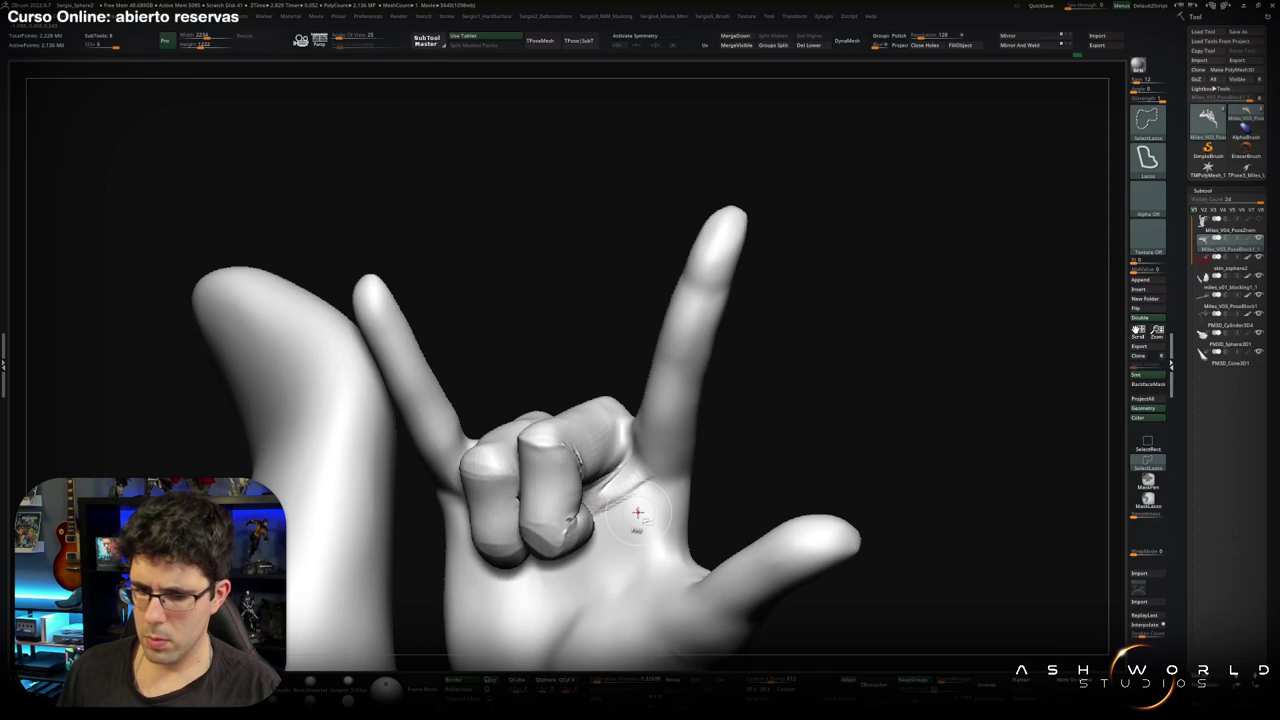
pyautogui.keyDown('ctrl'); pyautogui.keyDown('shift'); pyautogui.click(637, 512); pyautogui.keyUp('shift'); pyautogui.keyUp('ctrl')
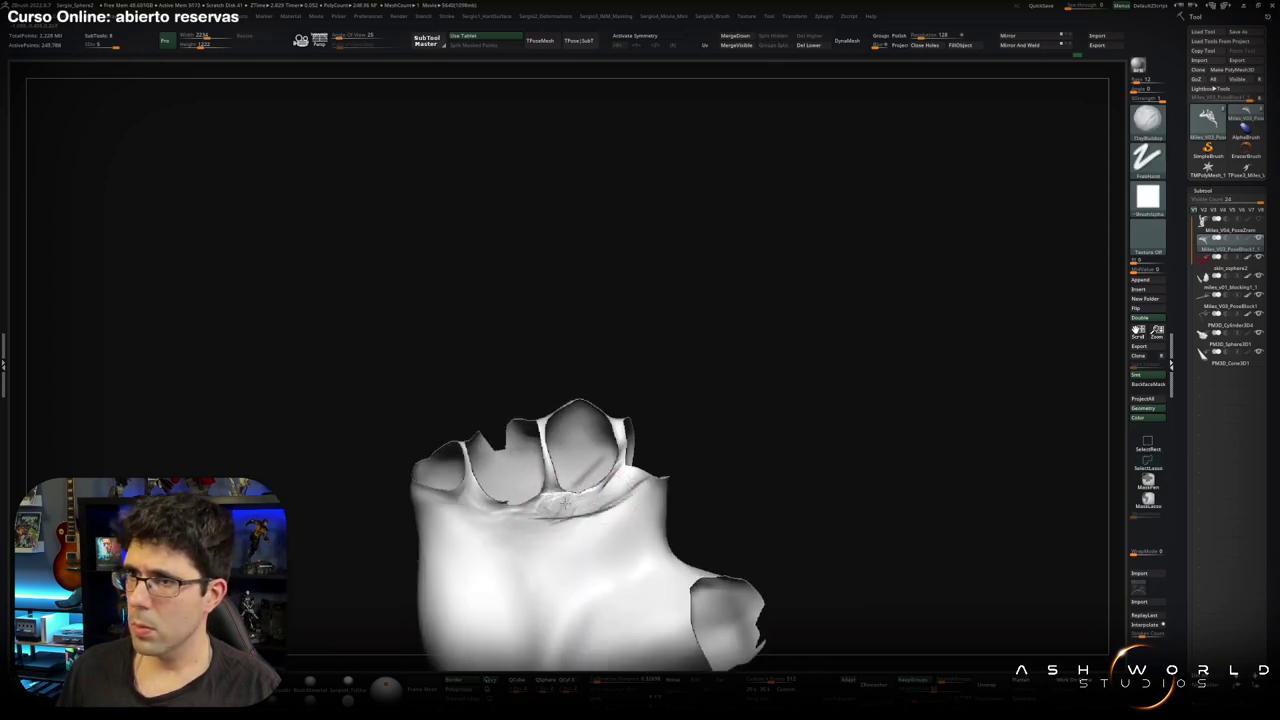
pyautogui.moveTo(560, 505)
pyautogui.mouseDown()
pyautogui.moveTo(540, 515)
pyautogui.moveTo(560, 512)
pyautogui.mouseUp()
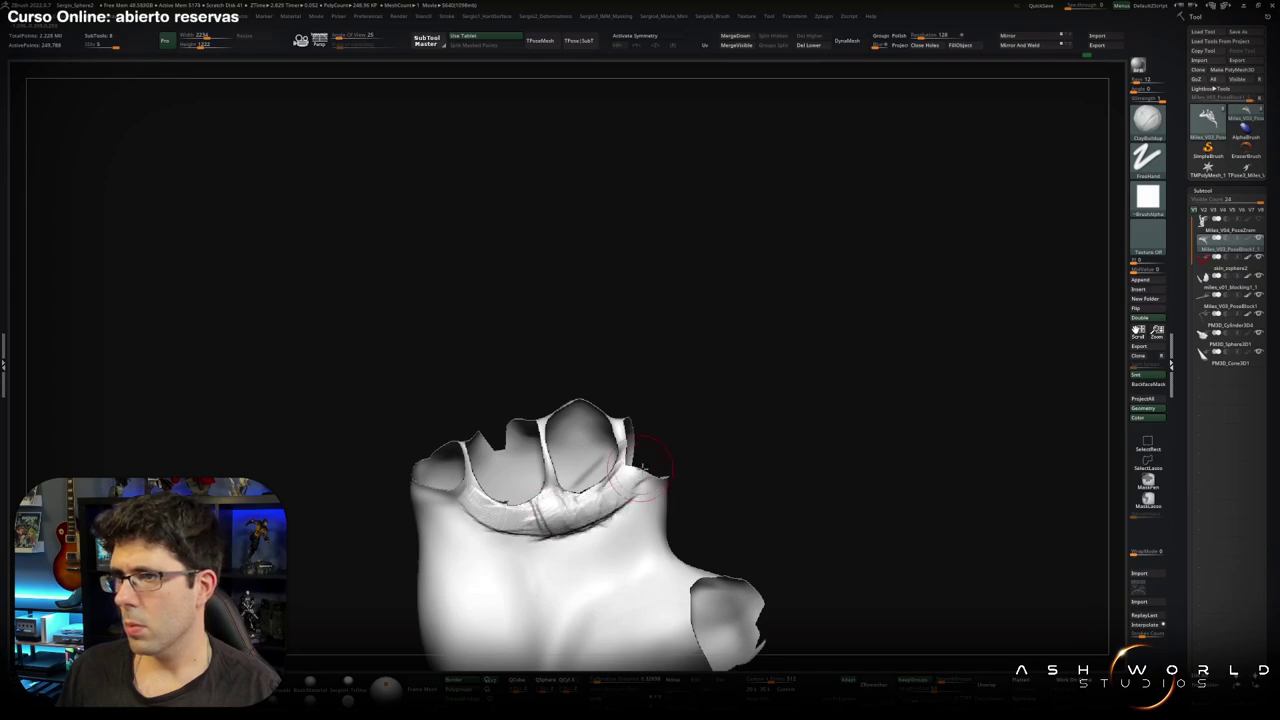
pyautogui.moveTo(640, 470)
pyautogui.mouseDown()
pyautogui.moveTo(500, 491)
pyautogui.moveTo(510, 520)
pyautogui.moveTo(471, 514)
pyautogui.moveTo(612, 488)
pyautogui.mouseUp()
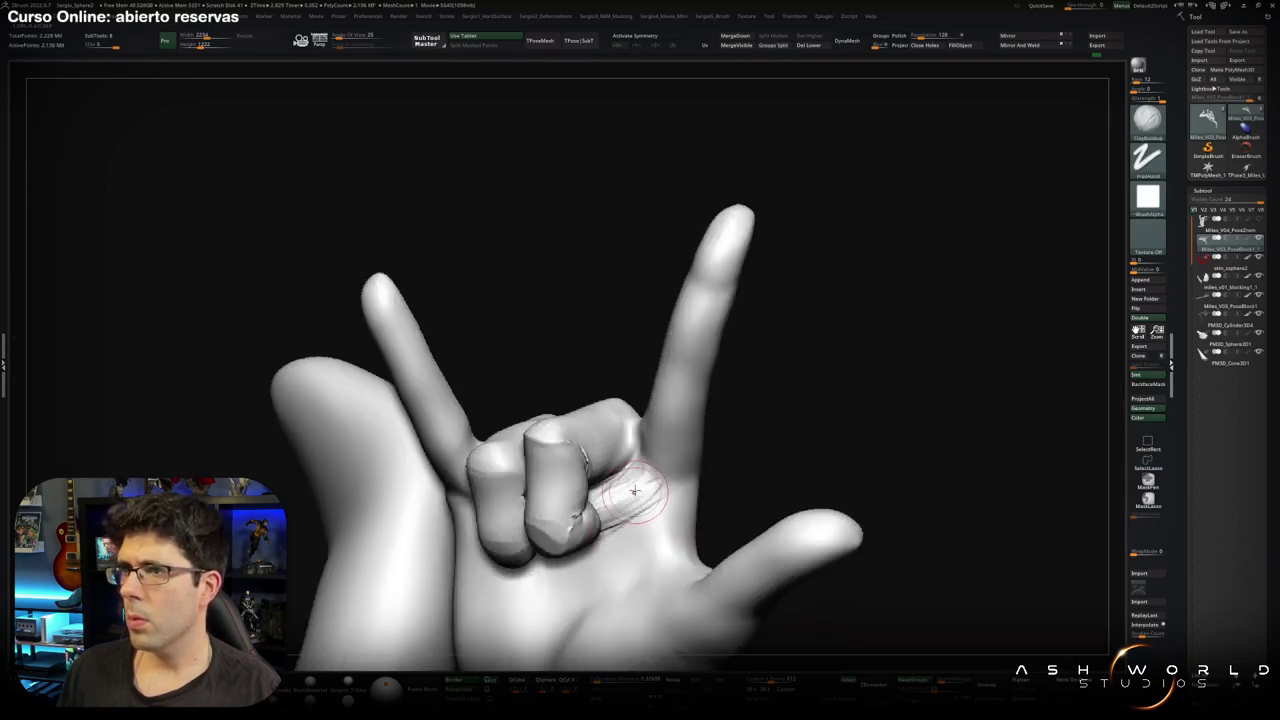
# Soften the palm crease, then sculpt wrinkles at the raised finger's base at lower subdivision.
pyautogui.moveTo(619, 490); pyautogui.dragTo(628, 483)
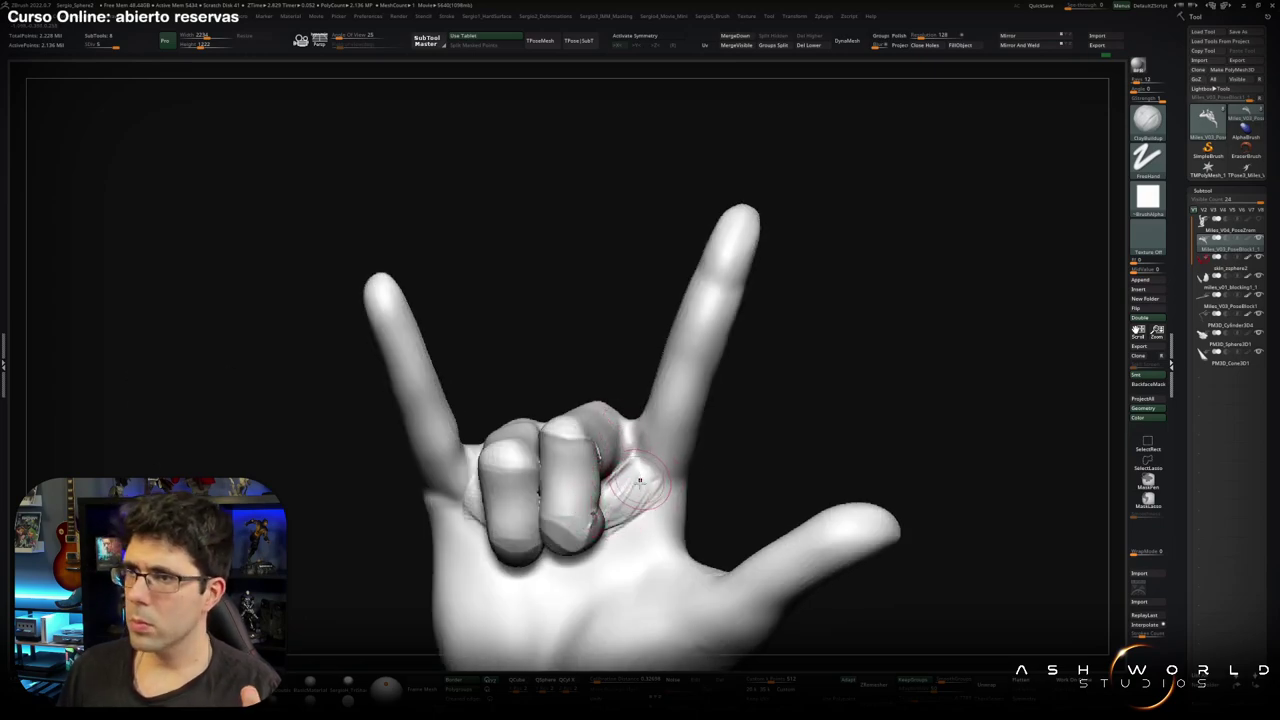
pyautogui.hotkey('shift', 'd')
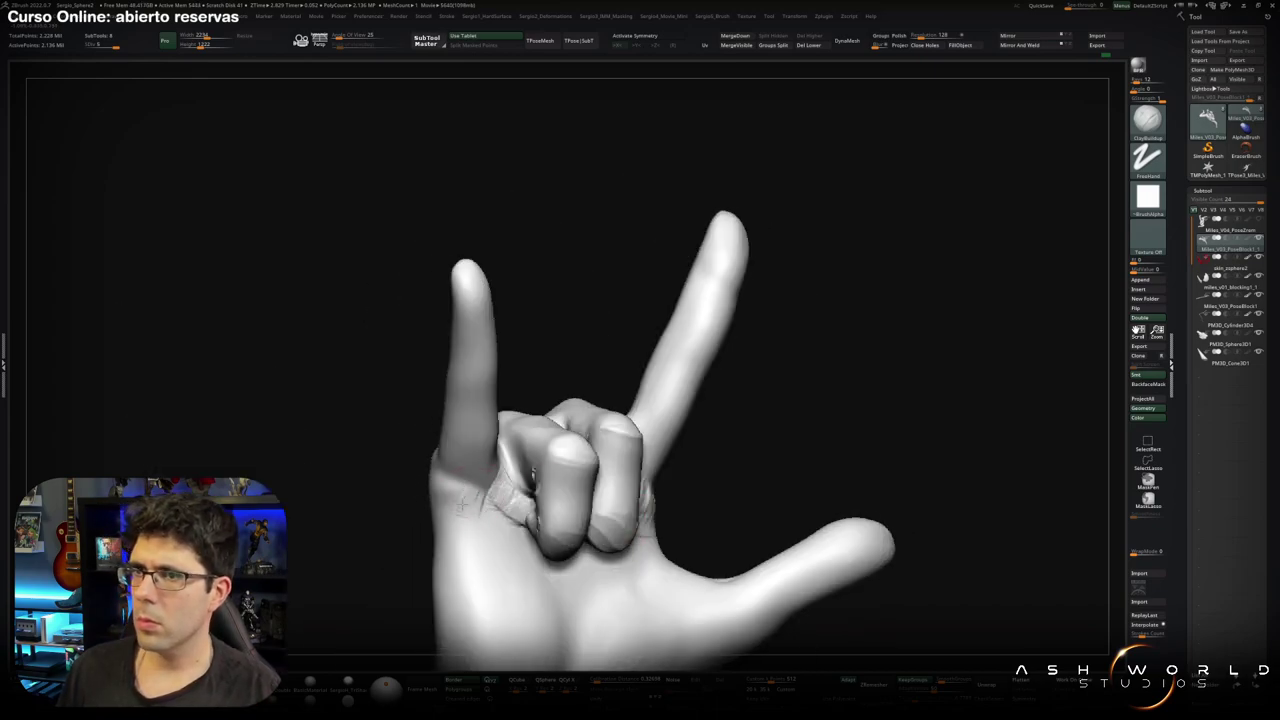
pyautogui.moveTo(453, 503); pyautogui.dragTo(505, 510)
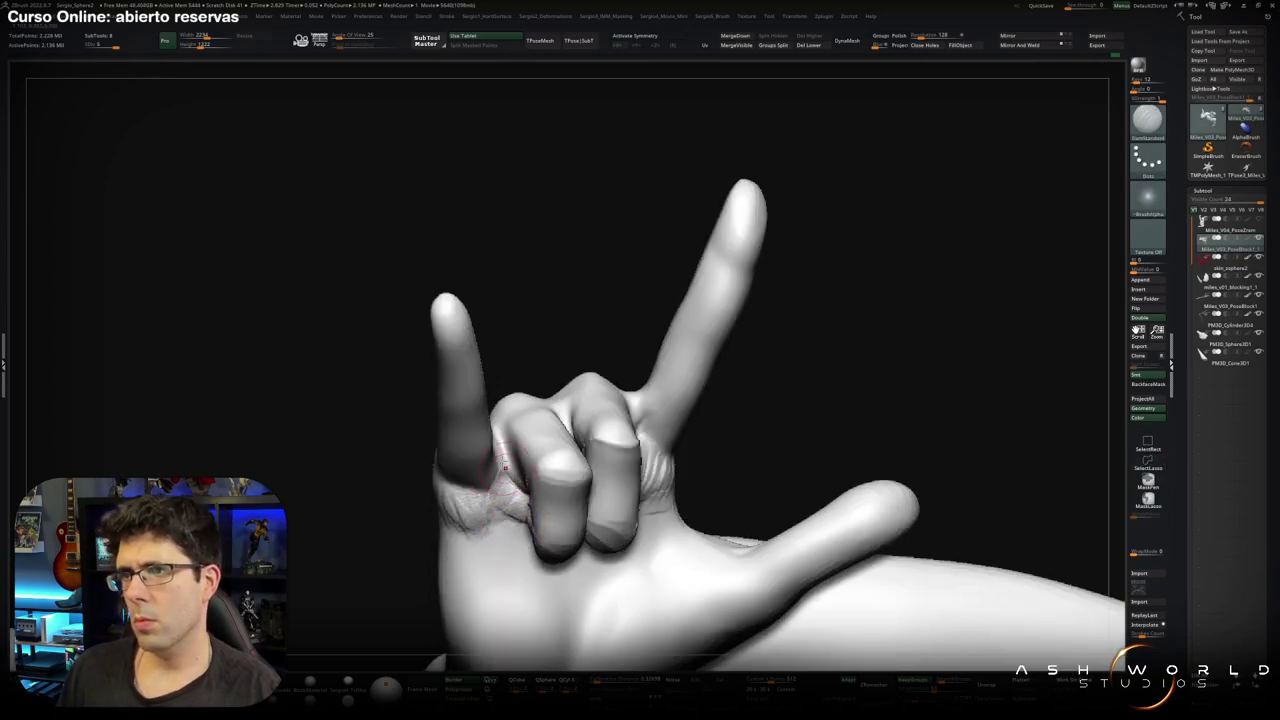
# Turn the hand frontally and hide the other meshes so only the hand shows.
pyautogui.moveTo(442, 547); pyautogui.dragTo(505, 492, button='right')
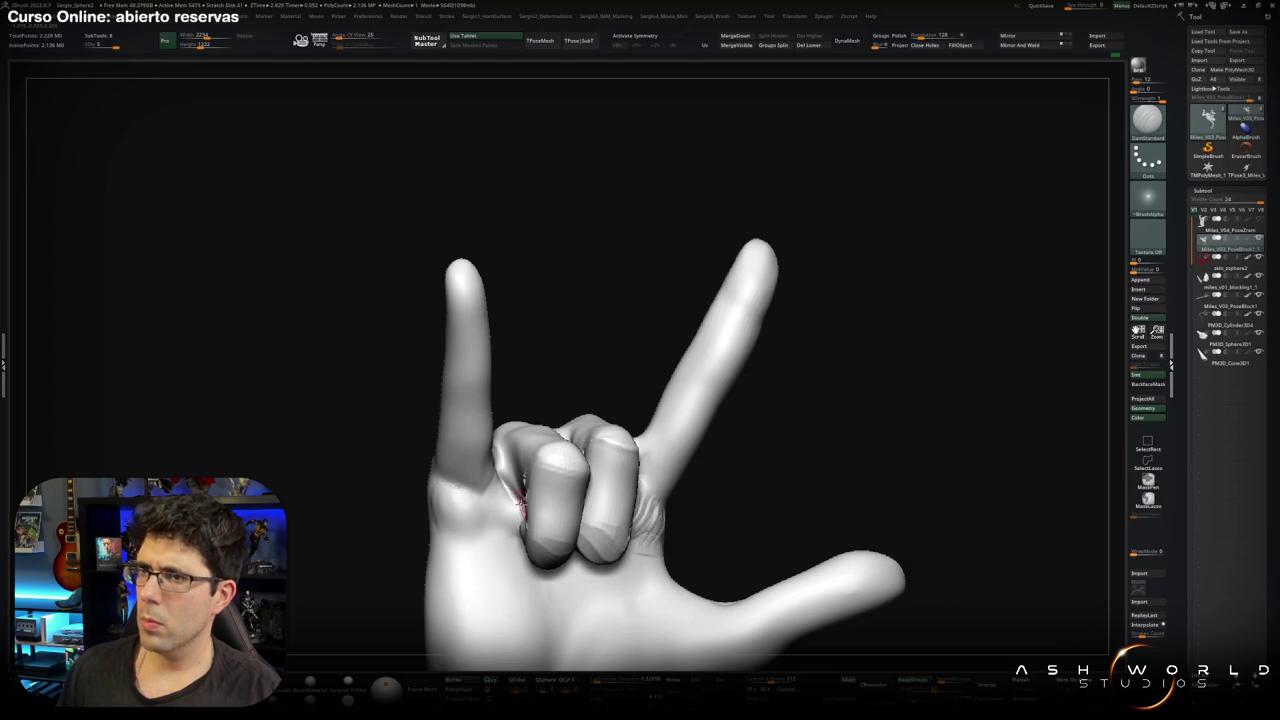
pyautogui.moveTo(497, 478); pyautogui.dragTo(628, 515, button='right')
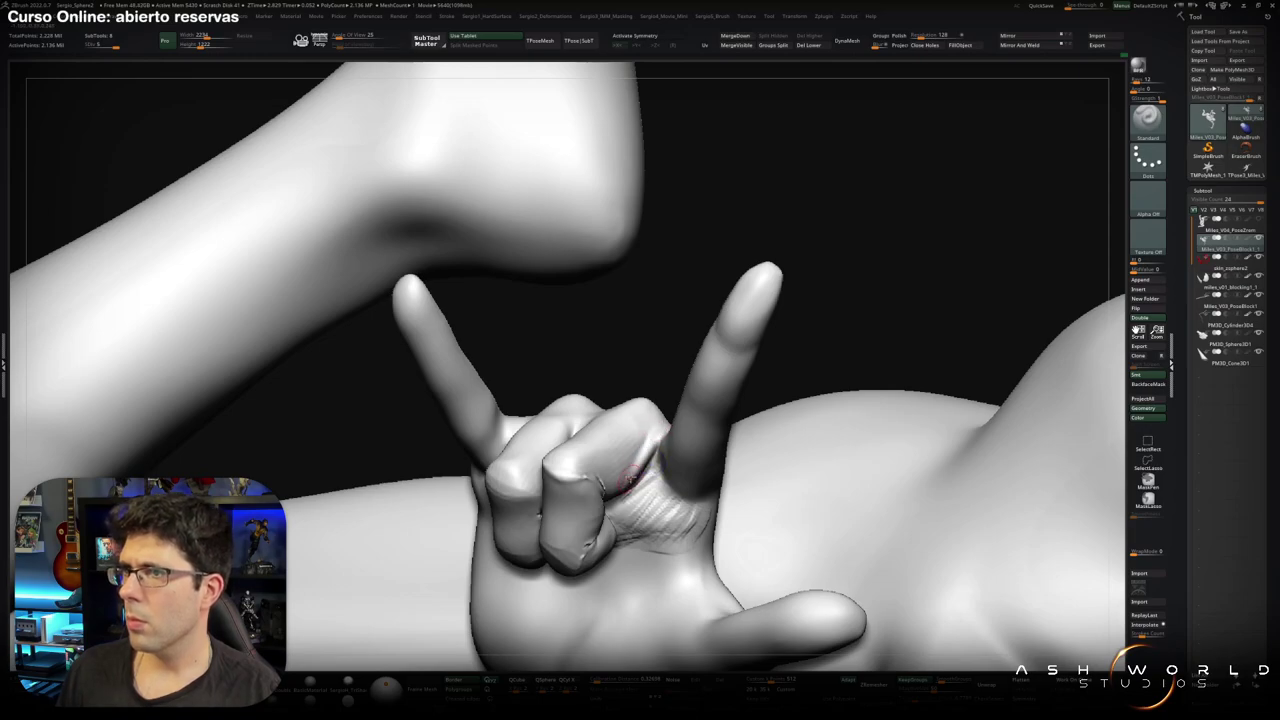
pyautogui.keyDown('ctrl'); pyautogui.keyDown('shift'); pyautogui.click(632, 478); pyautogui.keyUp('shift'); pyautogui.keyUp('ctrl')
pyautogui.moveTo(632, 478); pyautogui.dragTo(565, 470, button='right')
# Show and re-hide the body meshes, then turn the hand to a three-quarter view.
pyautogui.press('space')
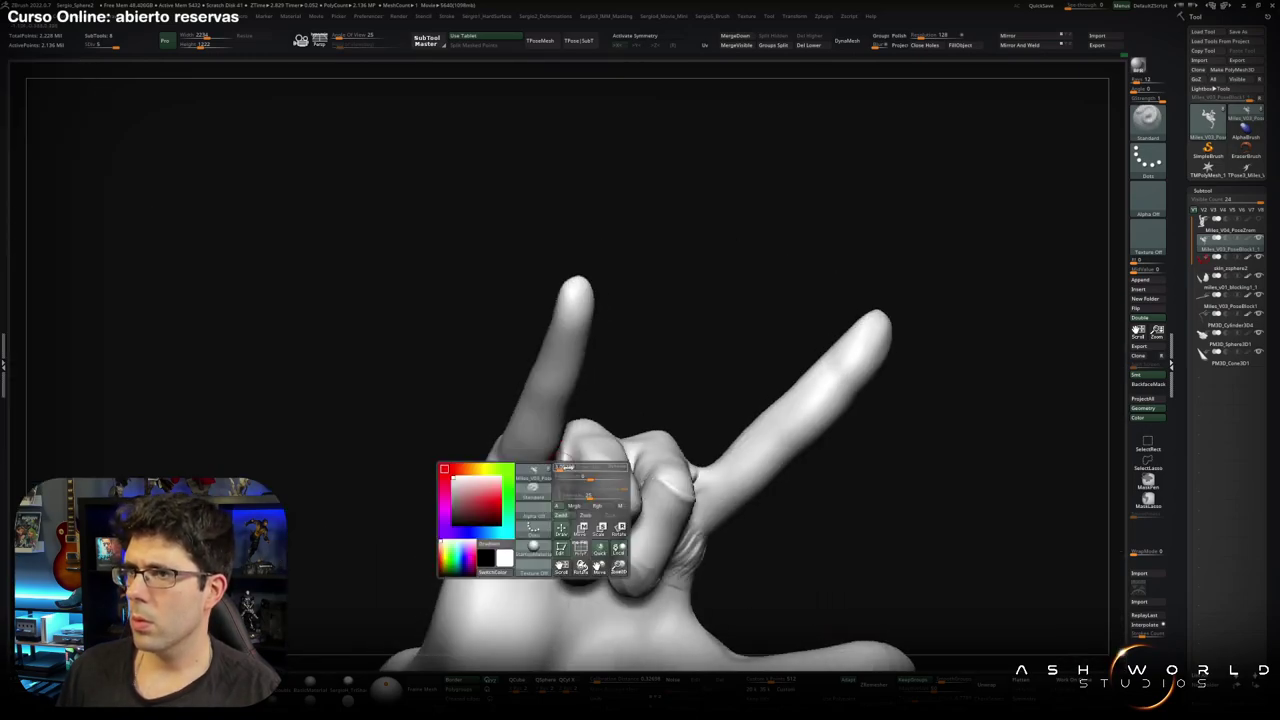
pyautogui.keyDown('ctrl'); pyautogui.keyDown('shift'); pyautogui.click(565, 457); pyautogui.keyUp('shift'); pyautogui.keyUp('ctrl')
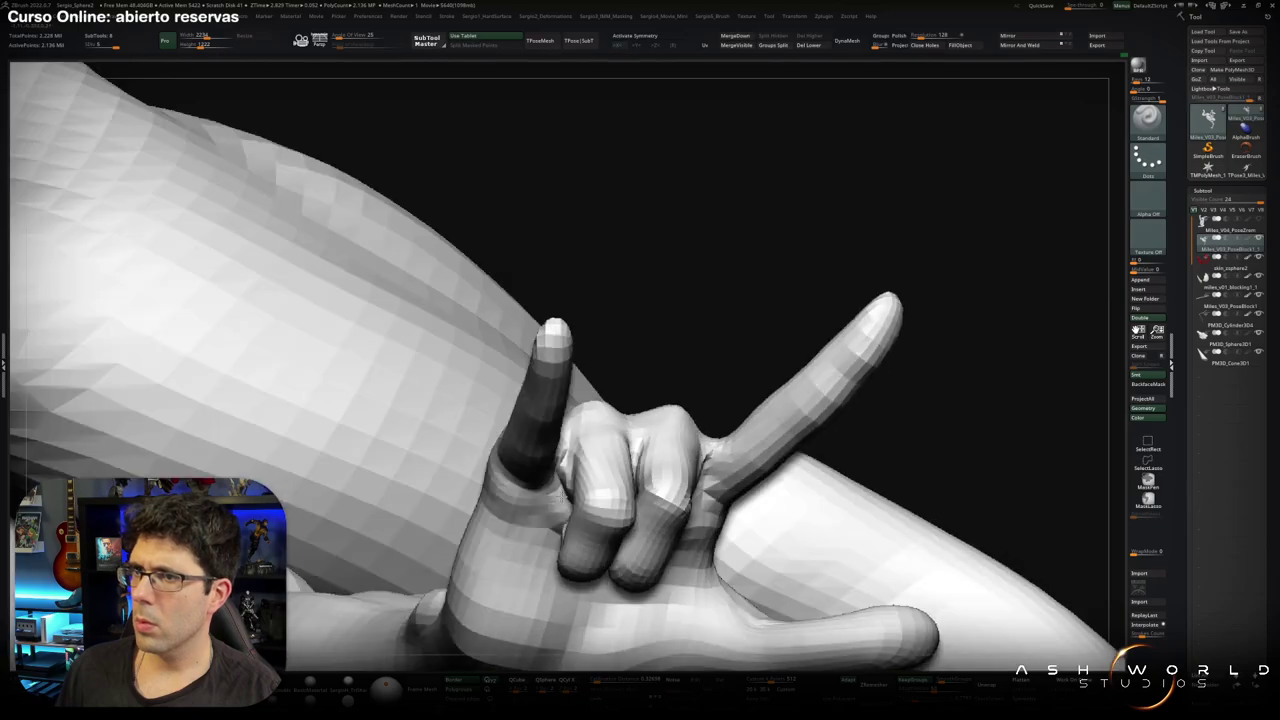
pyautogui.keyDown('ctrl'); pyautogui.keyDown('shift'); pyautogui.click(566, 444); pyautogui.keyUp('shift'); pyautogui.keyUp('ctrl')
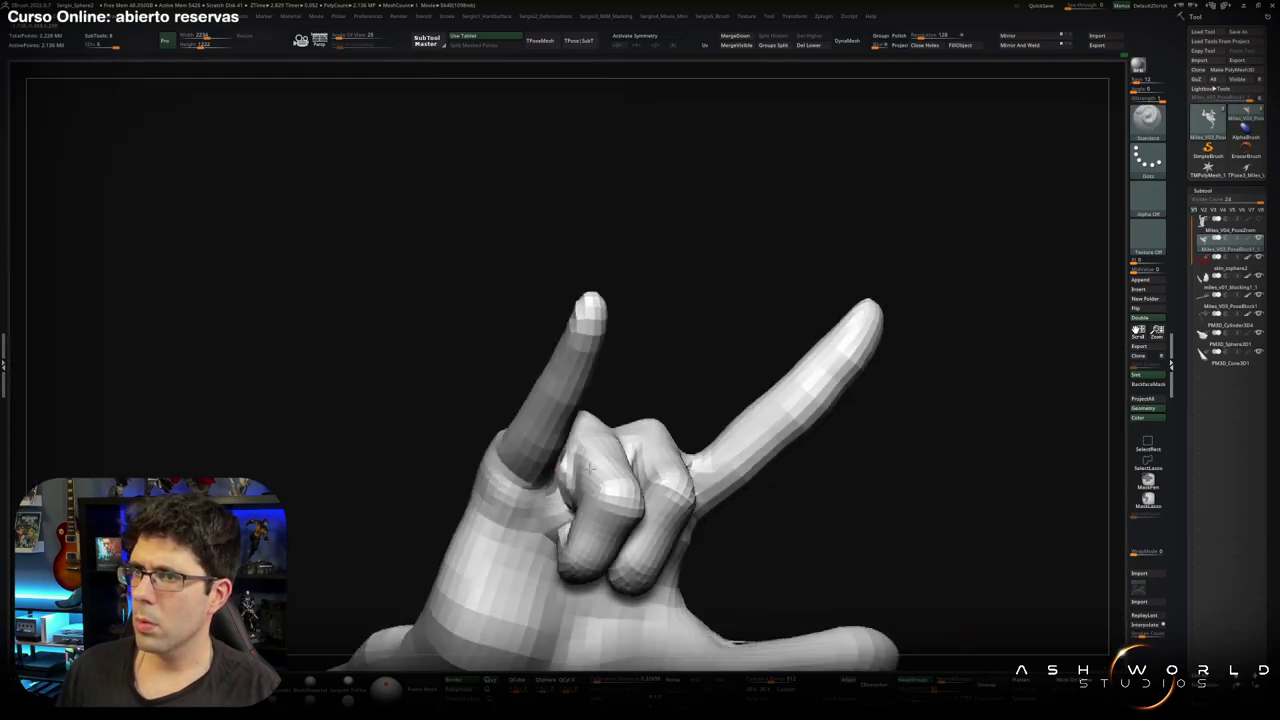
pyautogui.moveTo(566, 450)
pyautogui.mouseDown(button='right')
pyautogui.moveTo(553, 512)
pyautogui.moveTo(588, 497)
pyautogui.moveTo(565, 510)
pyautogui.moveTo(567, 485)
pyautogui.moveTo(665, 490)
pyautogui.mouseUp(button='right')
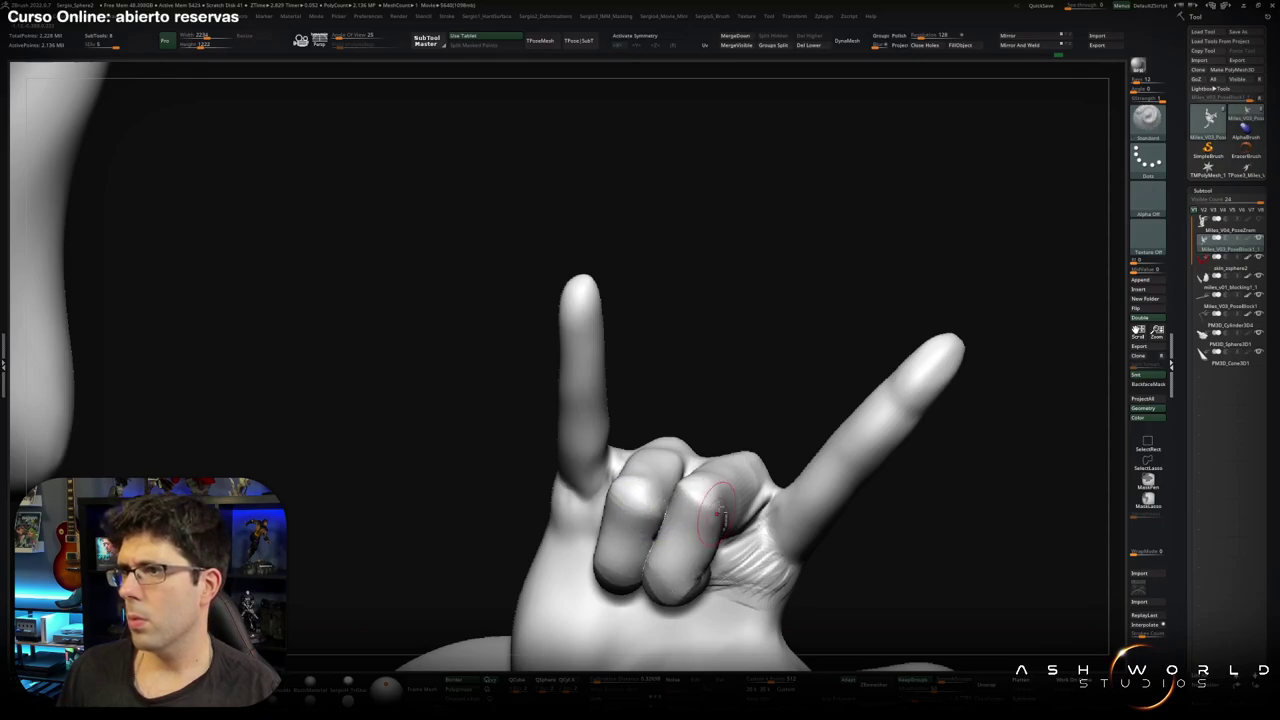
pyautogui.moveTo(718, 512)
pyautogui.mouseDown(button='right')
pyautogui.moveTo(695, 495)
pyautogui.moveTo(581, 558)
pyautogui.mouseUp(button='right')
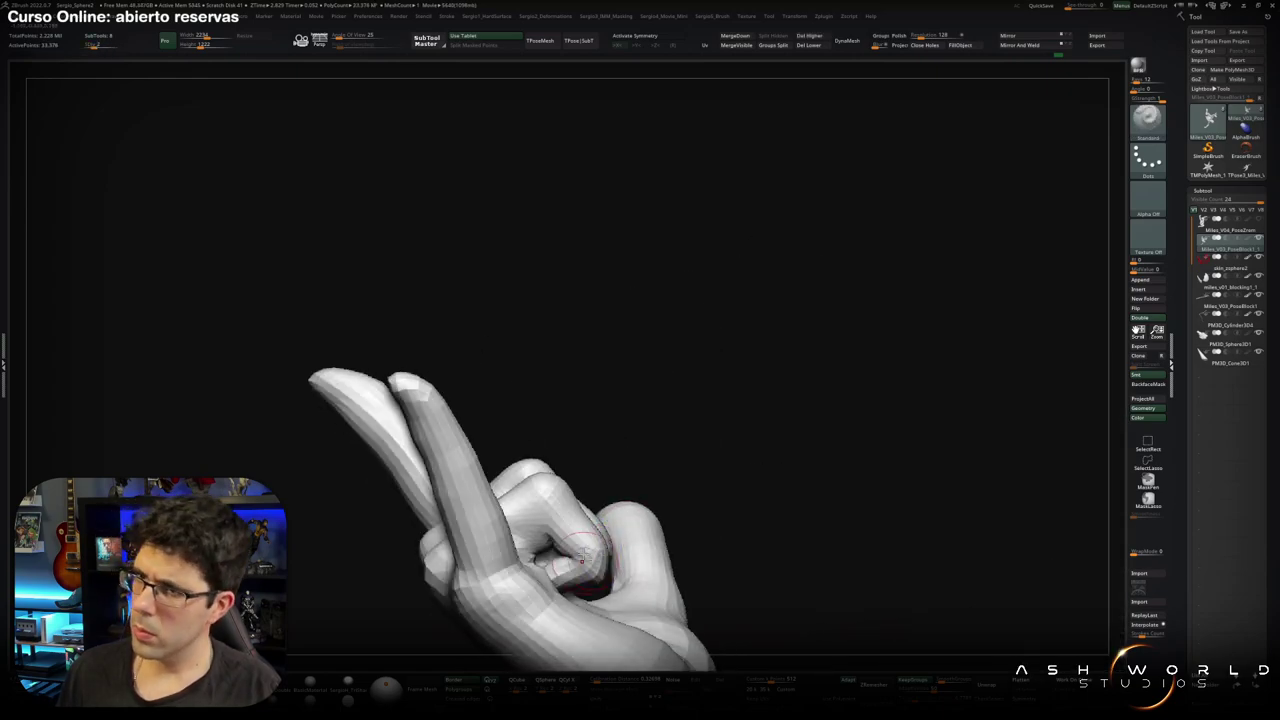
# Mask all but the curled fingers, move them further over the palm, then hide the arm.
pyautogui.press('w')
pyautogui.keyDown('ctrl'); pyautogui.click(529, 423); pyautogui.keyUp('ctrl')
pyautogui.press('q')
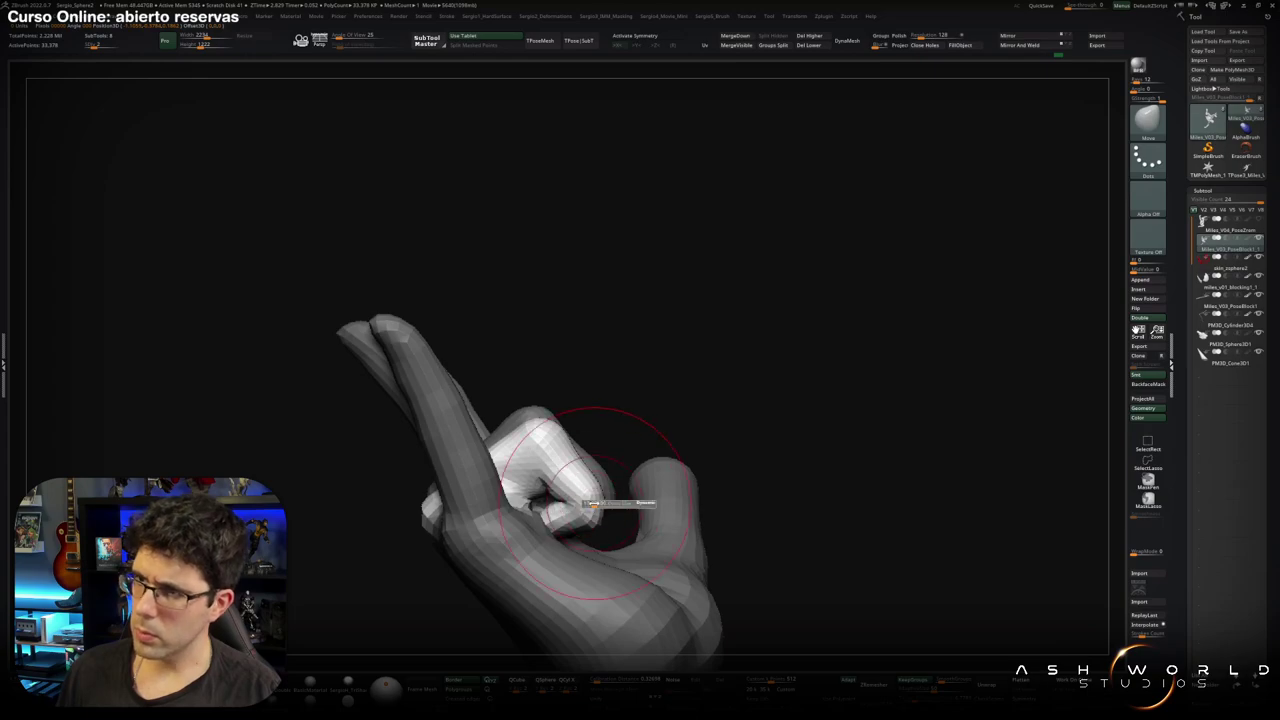
pyautogui.moveTo(593, 503); pyautogui.dragTo(612, 517)
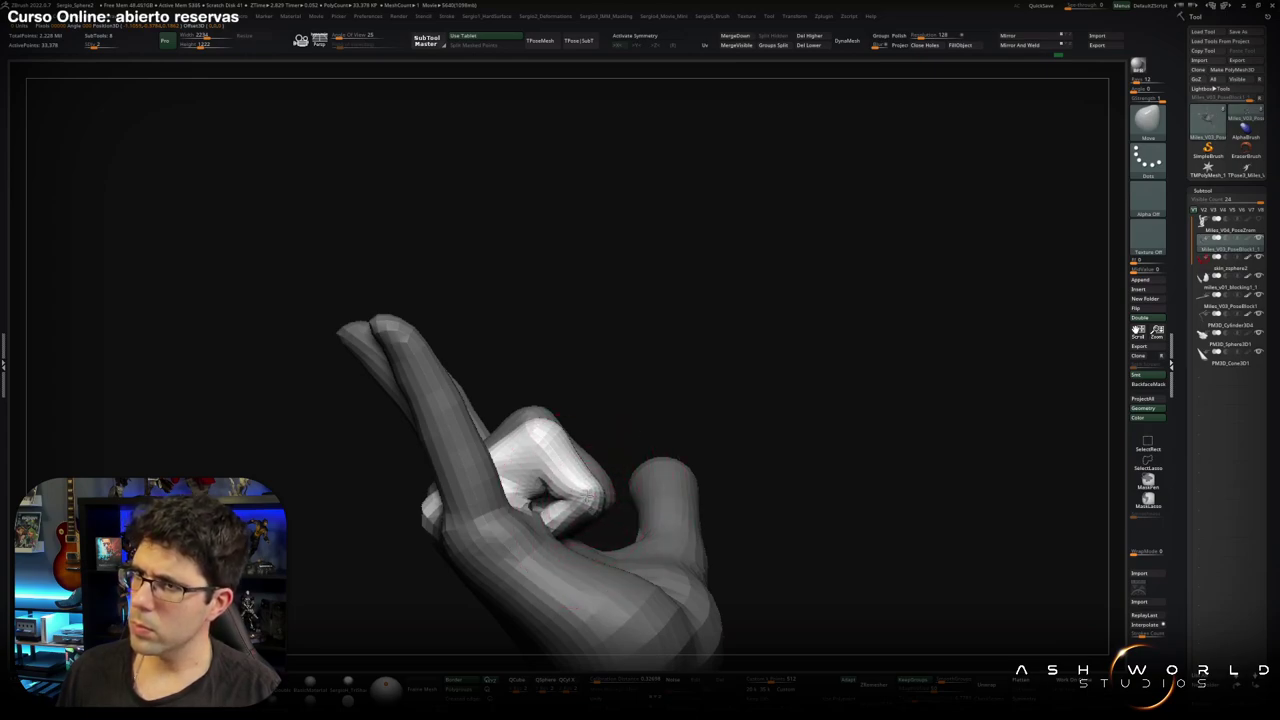
pyautogui.moveTo(520, 500)
pyautogui.mouseDown(button='right')
pyautogui.moveTo(557, 500)
pyautogui.moveTo(530, 525)
pyautogui.mouseUp(button='right')
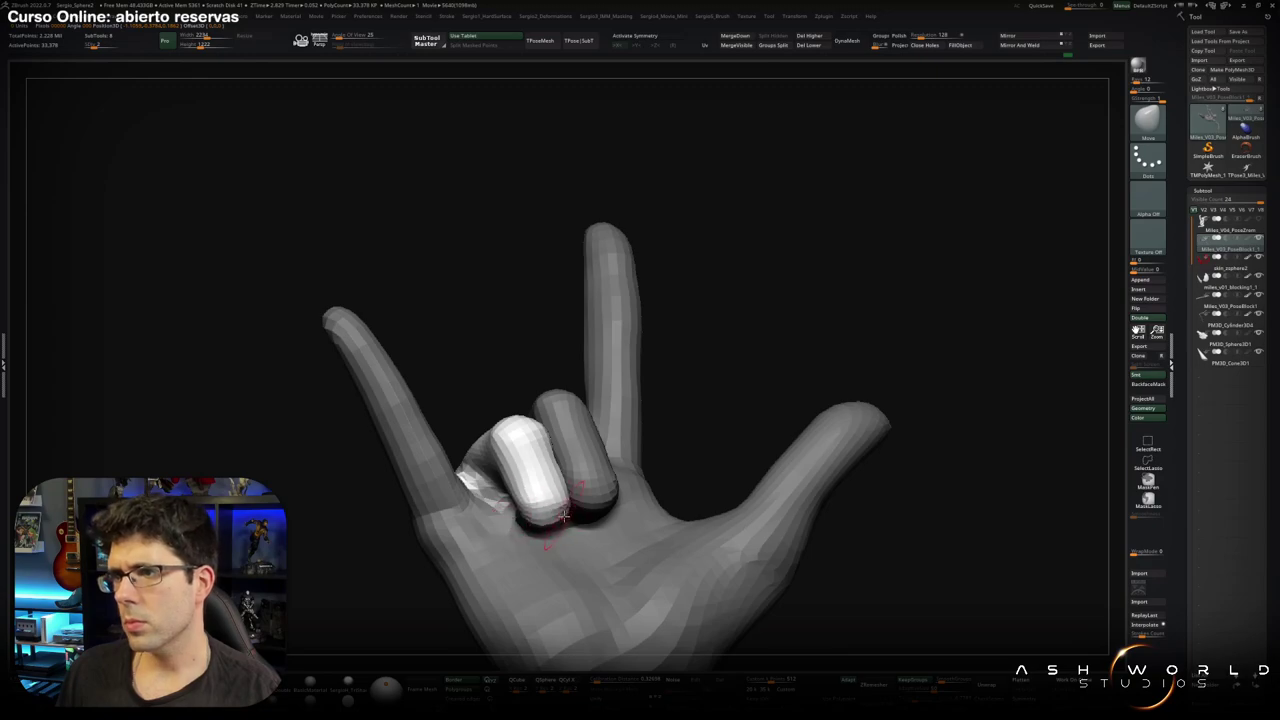
pyautogui.moveTo(585, 509); pyautogui.dragTo(605, 490, button='right')
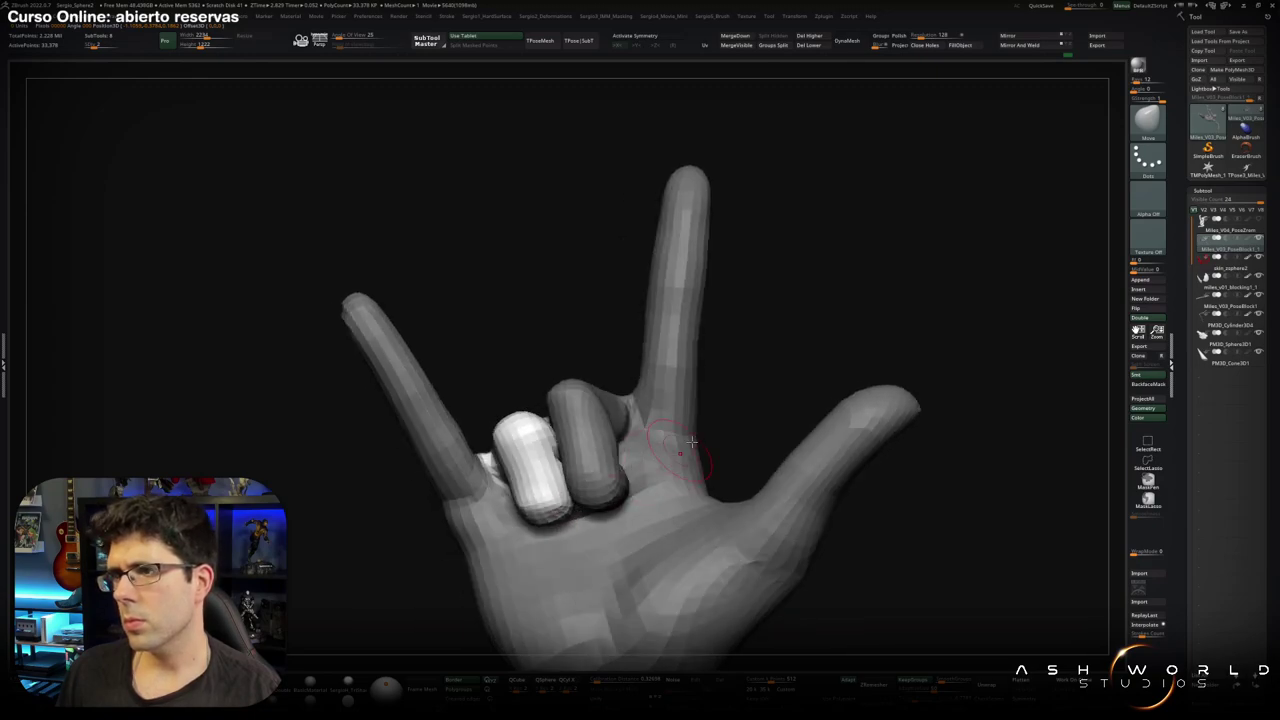
pyautogui.press(']')
pyautogui.press(']')
pyautogui.press(']')
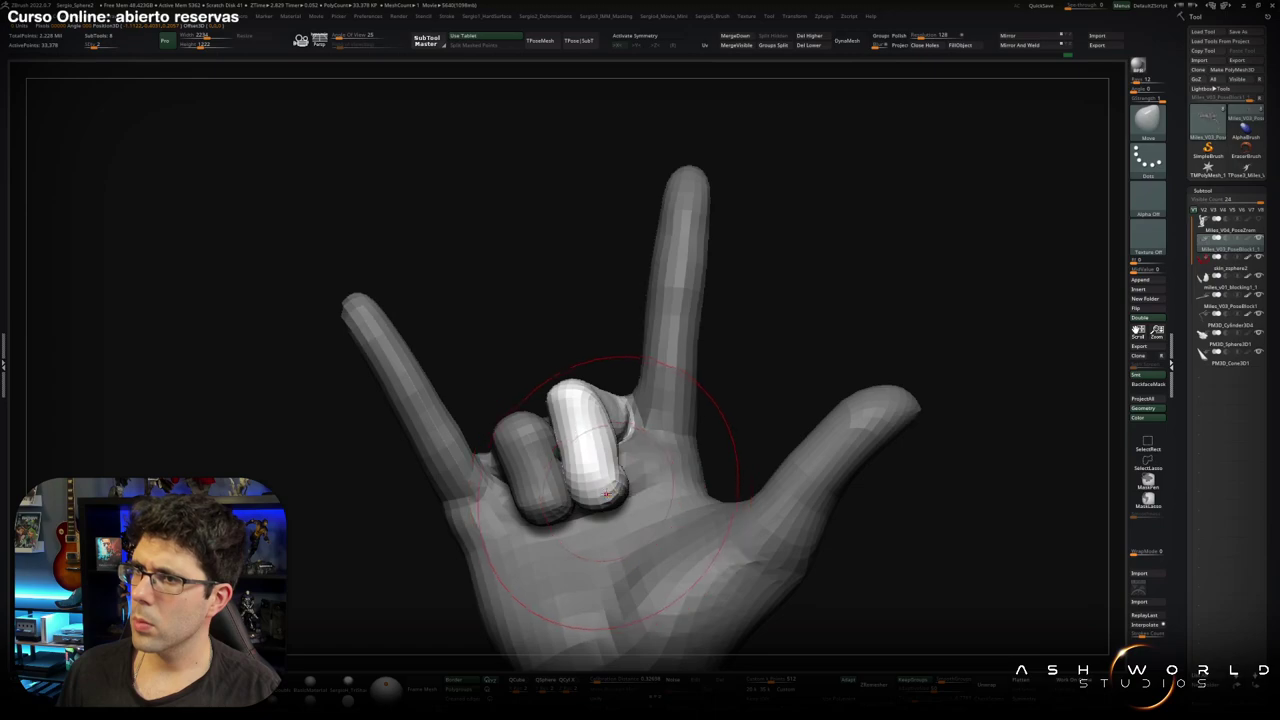
pyautogui.moveTo(601, 481); pyautogui.dragTo(606, 449, button='right')
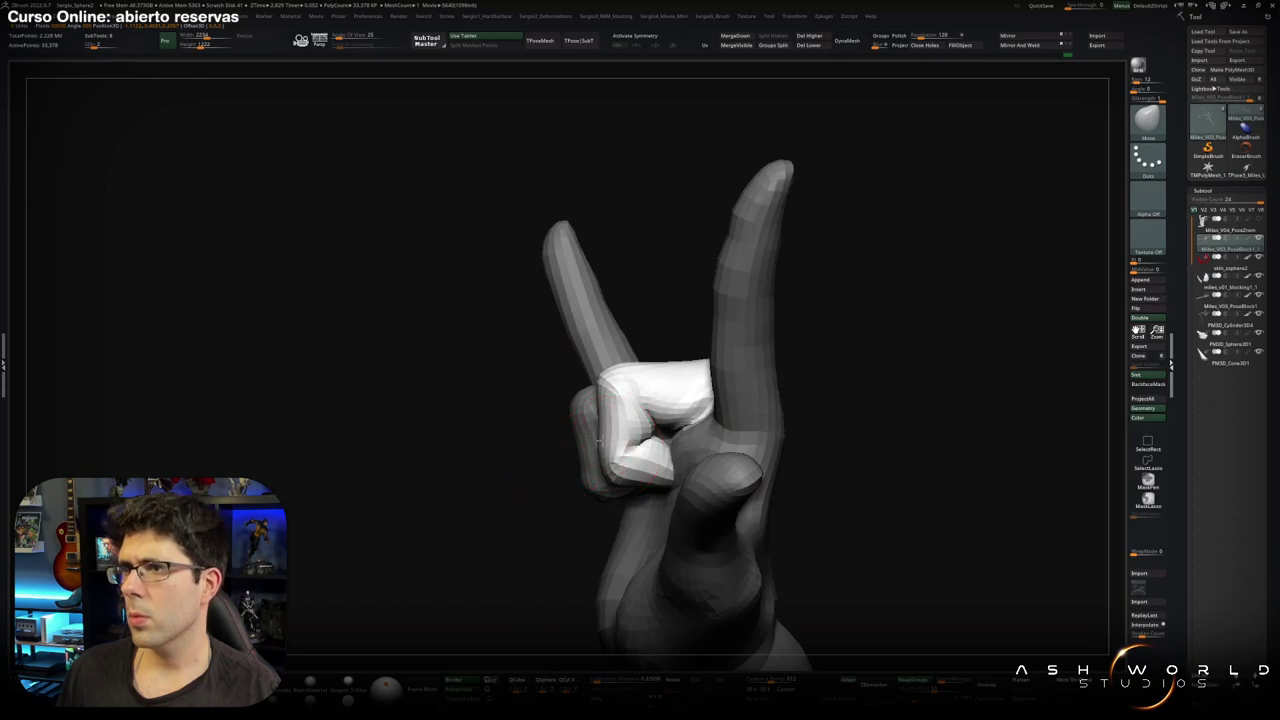
pyautogui.moveTo(629, 492)
pyautogui.mouseDown(button='right')
pyautogui.moveTo(672, 502)
pyautogui.moveTo(694, 346)
pyautogui.moveTo(771, 480)
pyautogui.moveTo(612, 505)
pyautogui.mouseUp(button='right')
pyautogui.keyDown('ctrl'); pyautogui.keyDown('shift'); pyautogui.click(612, 505); pyautogui.keyUp('shift'); pyautogui.keyUp('ctrl')
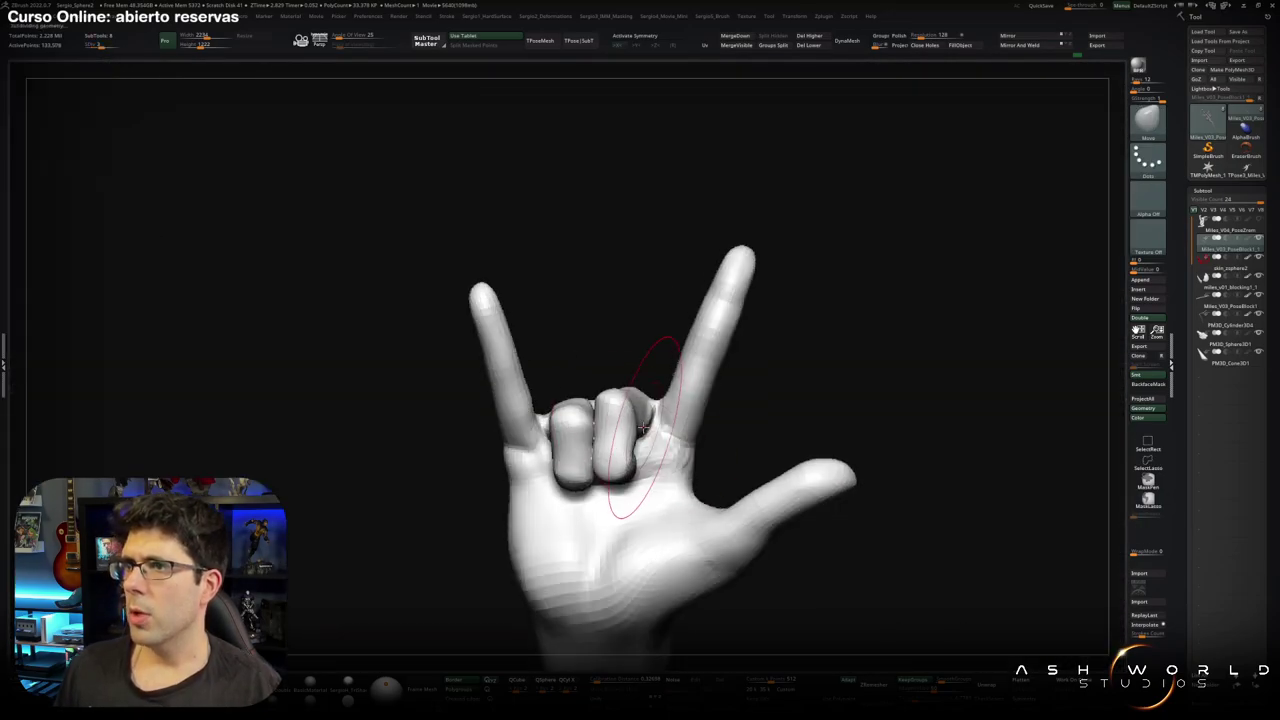
# Undo to bring back the arm and begin smoothing the hand from the front.
pyautogui.hotkey('ctrl', 'z')
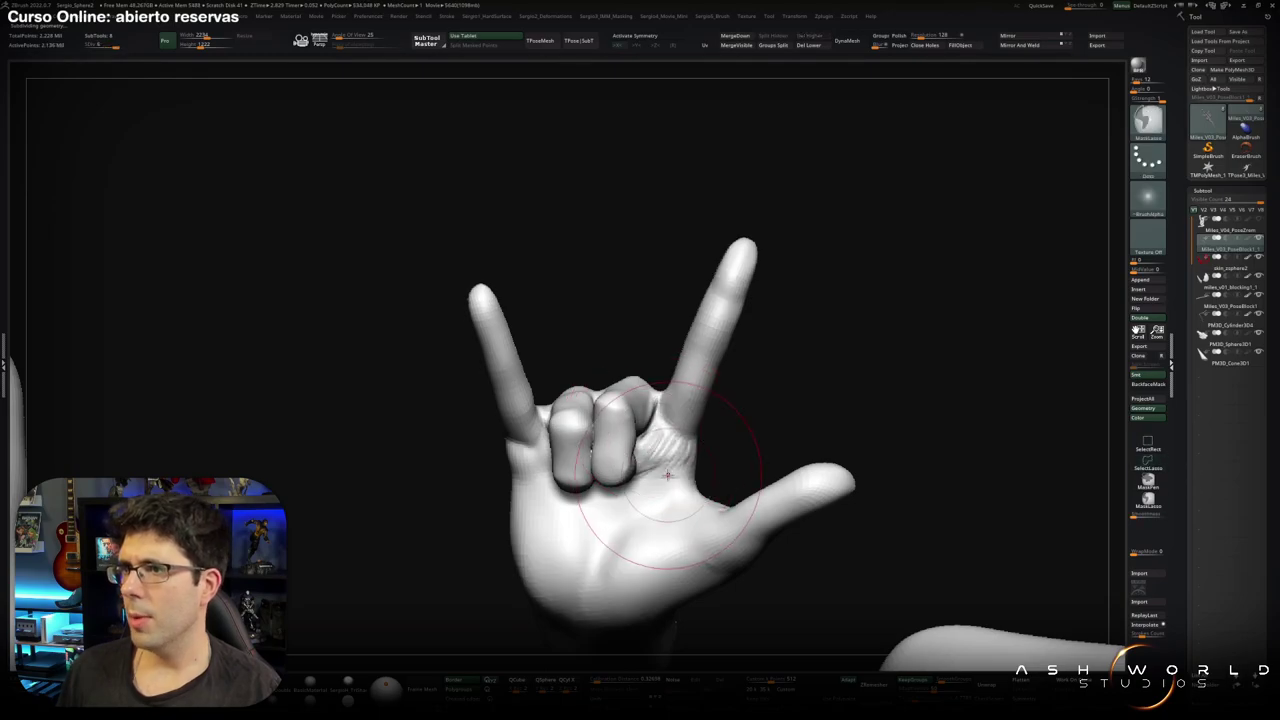
pyautogui.moveTo(652, 448); pyautogui.dragTo(700, 450, button='right')
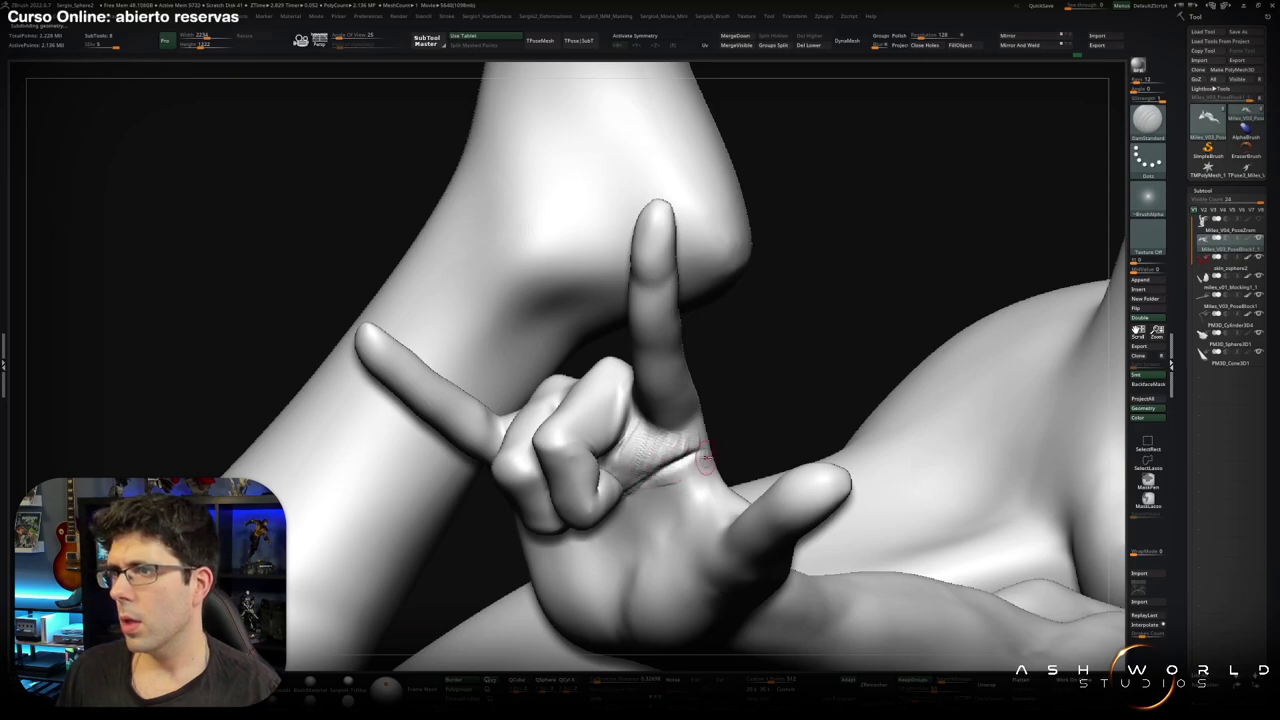
pyautogui.moveTo(625, 485); pyautogui.dragTo(506, 508, button='right')
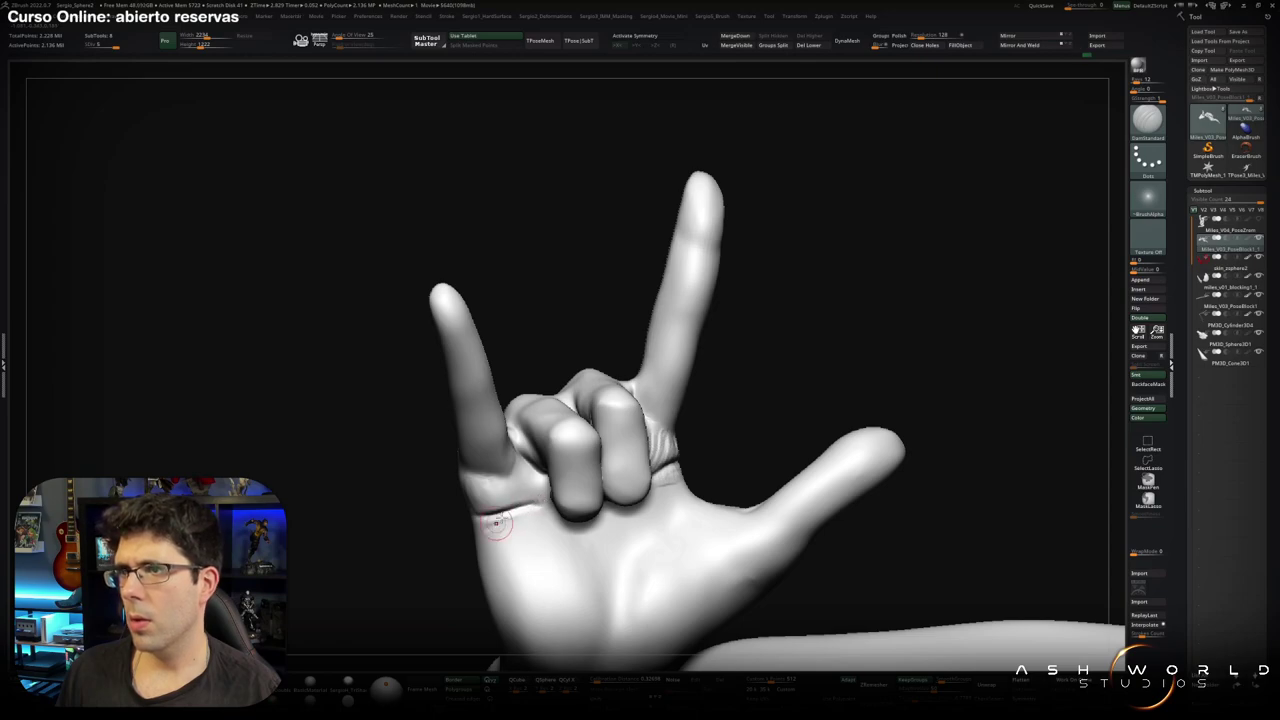
pyautogui.press('shift')
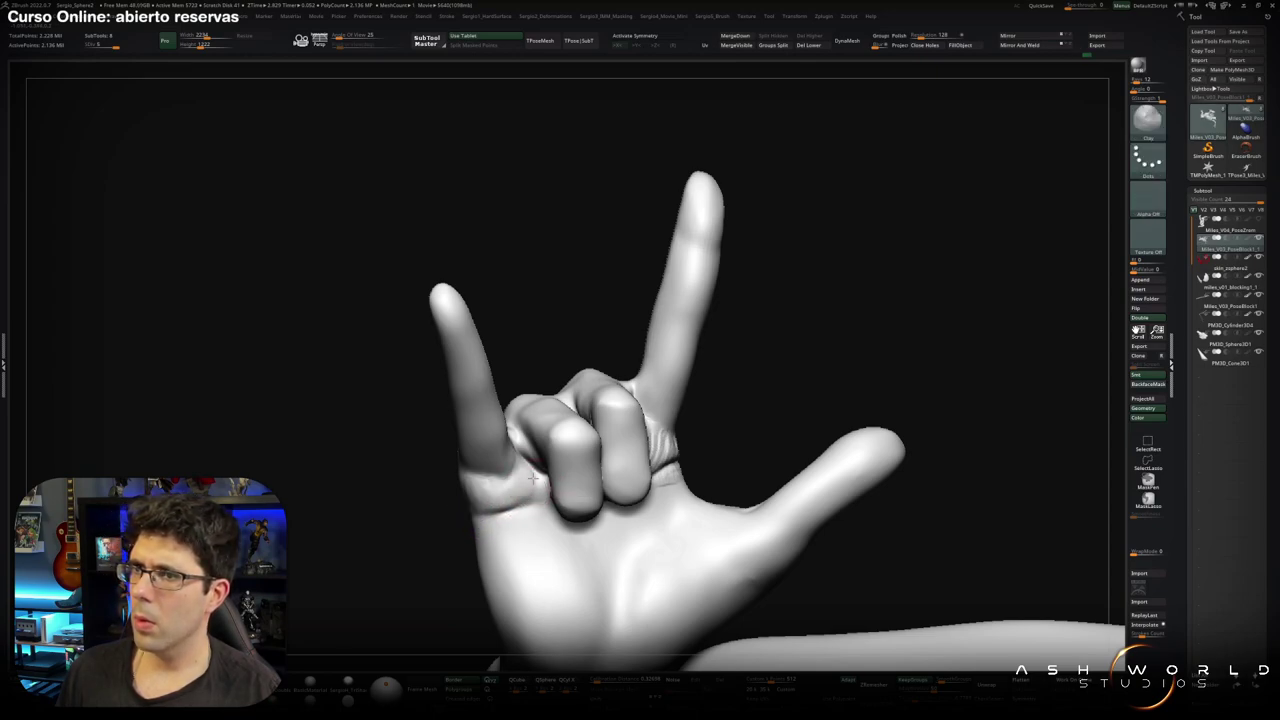
pyautogui.moveTo(491, 488); pyautogui.dragTo(670, 450, button='right')
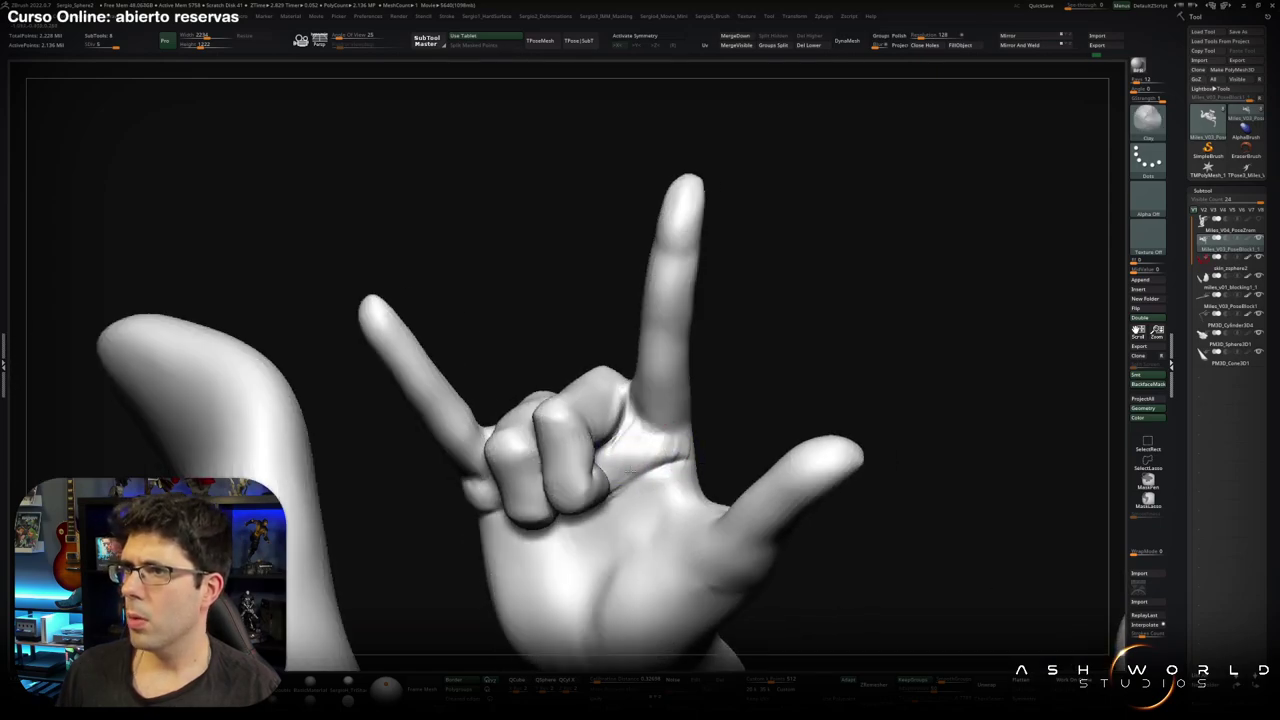
pyautogui.moveTo(668, 450); pyautogui.dragTo(641, 475, button='right')
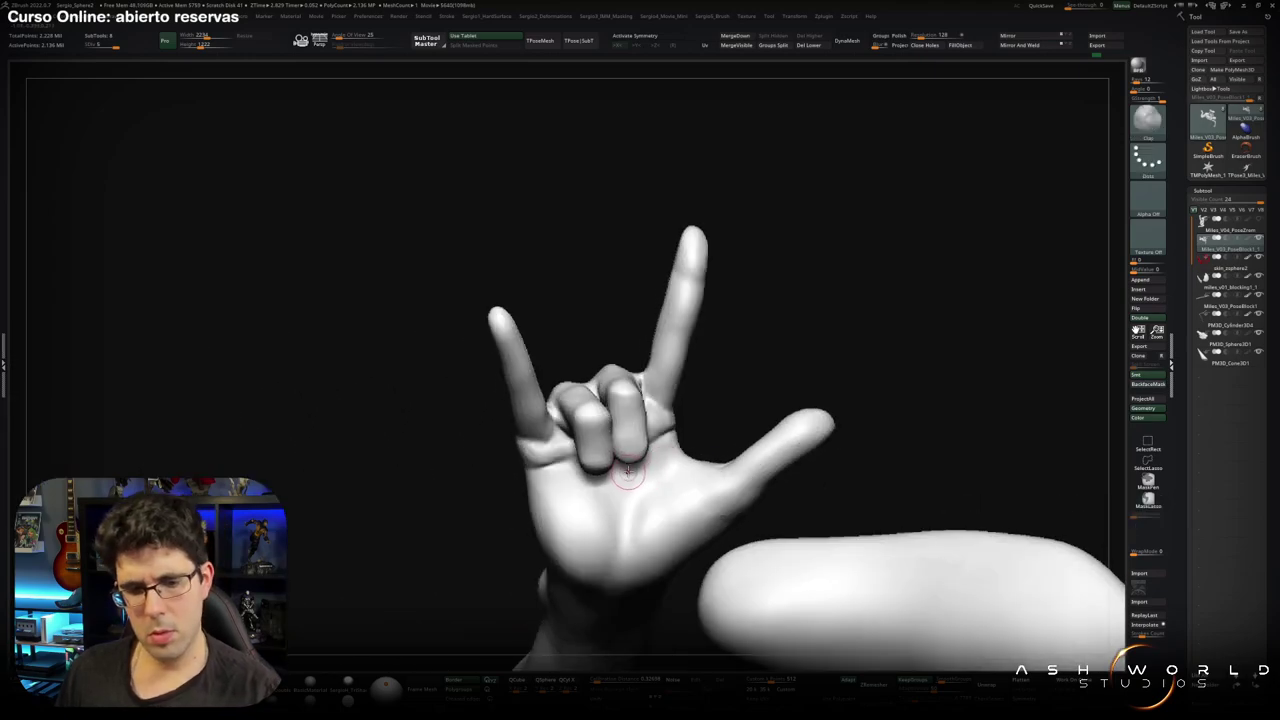
# Smooth the creases where the folded fingers meet the index finger base, inspecting the palm.
pyautogui.moveTo(641, 475)
pyautogui.mouseDown(button='right')
pyautogui.moveTo(530, 445)
pyautogui.moveTo(552, 474)
pyautogui.mouseUp(button='right')
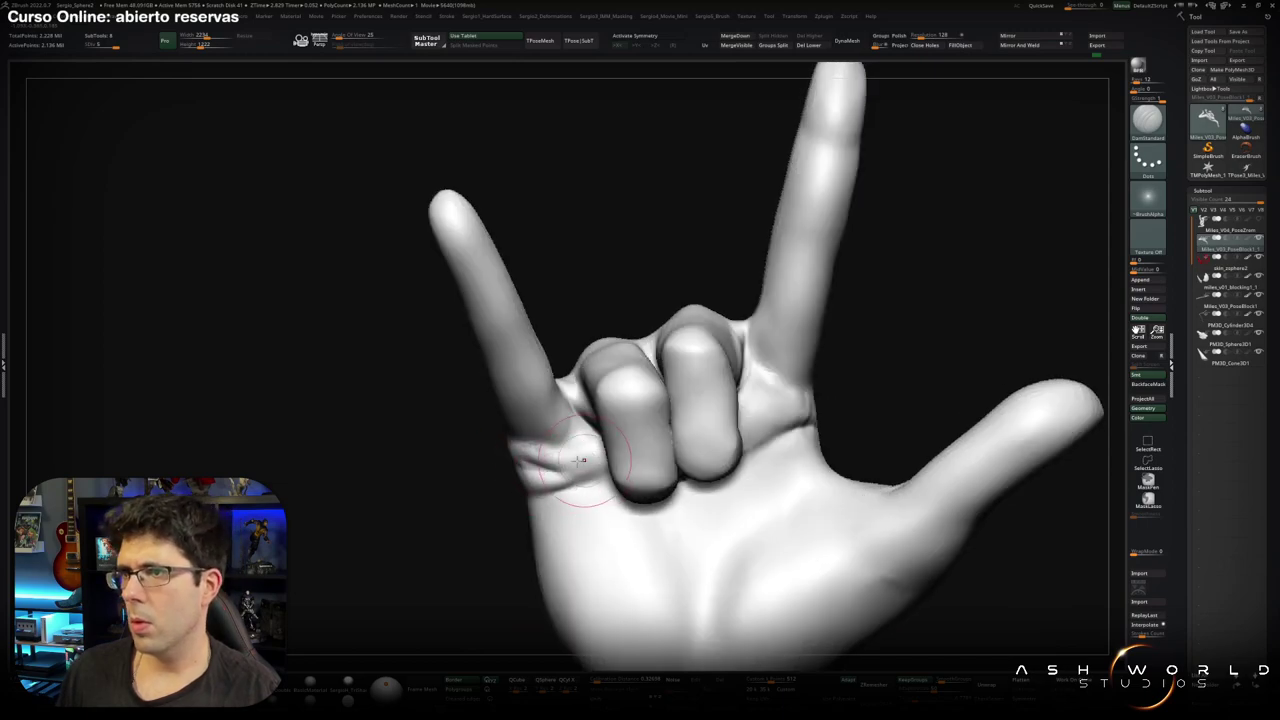
pyautogui.press('shift')
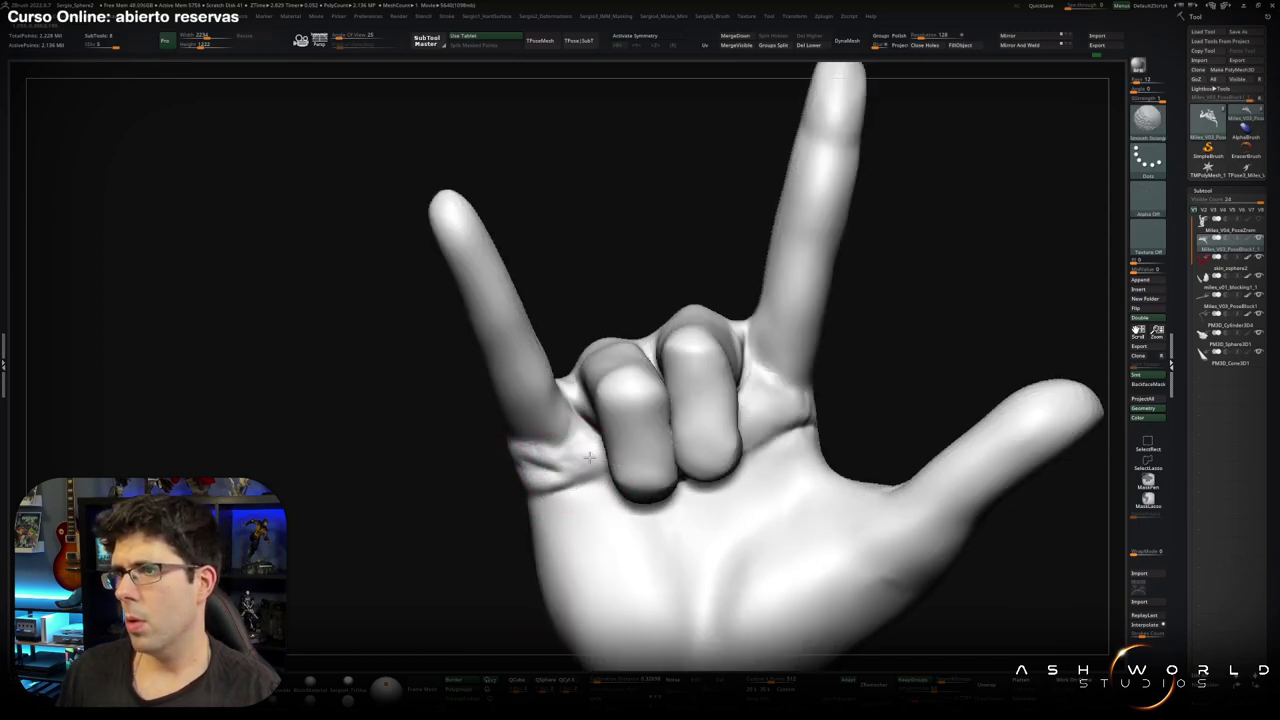
pyautogui.press('shift')
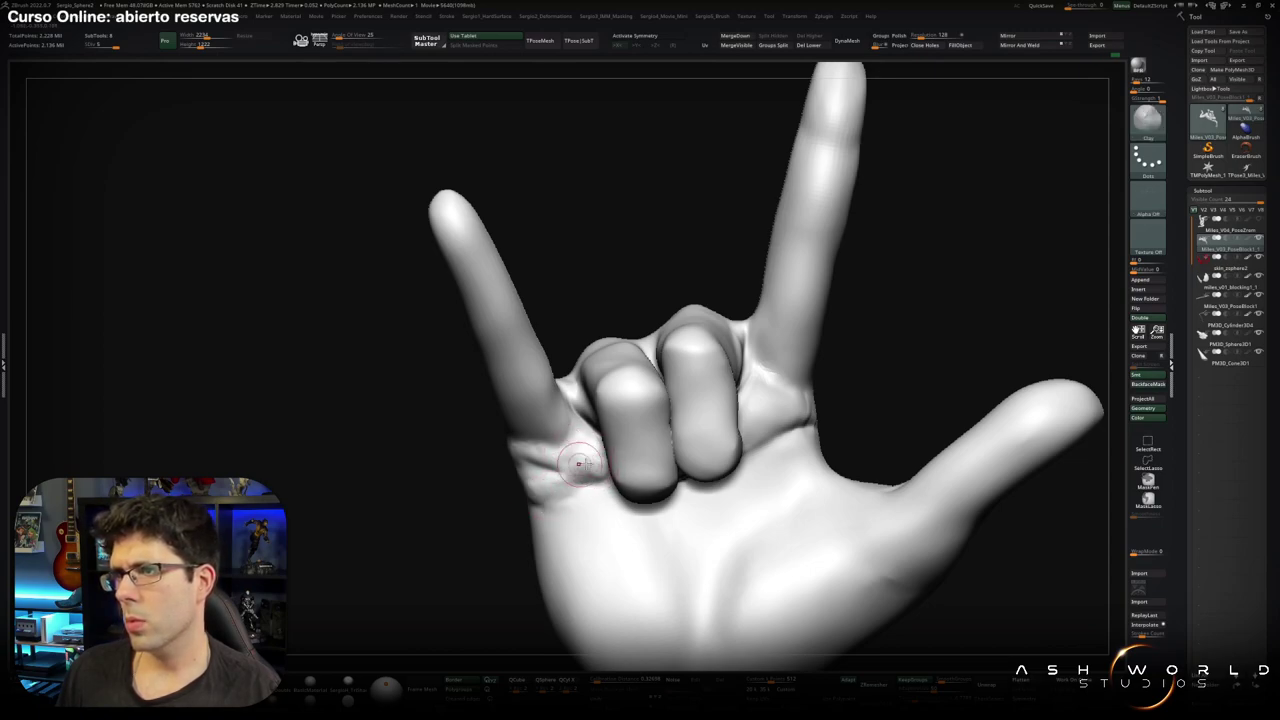
pyautogui.press('shift')
pyautogui.keyDown('ctrl'); pyautogui.moveTo(584, 451); pyautogui.dragTo(577, 509, button='right'); pyautogui.keyUp('ctrl')
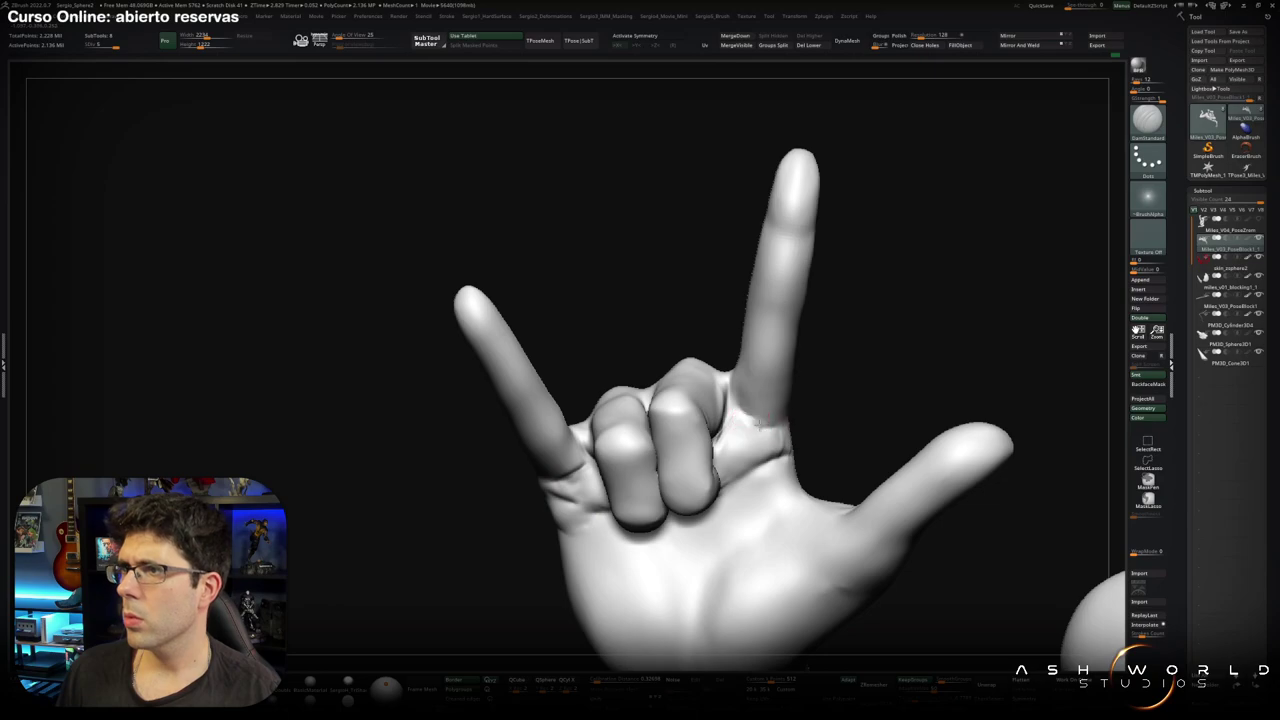
pyautogui.keyDown('ctrl'); pyautogui.moveTo(796, 417); pyautogui.dragTo(621, 501, button='right'); pyautogui.keyUp('ctrl')
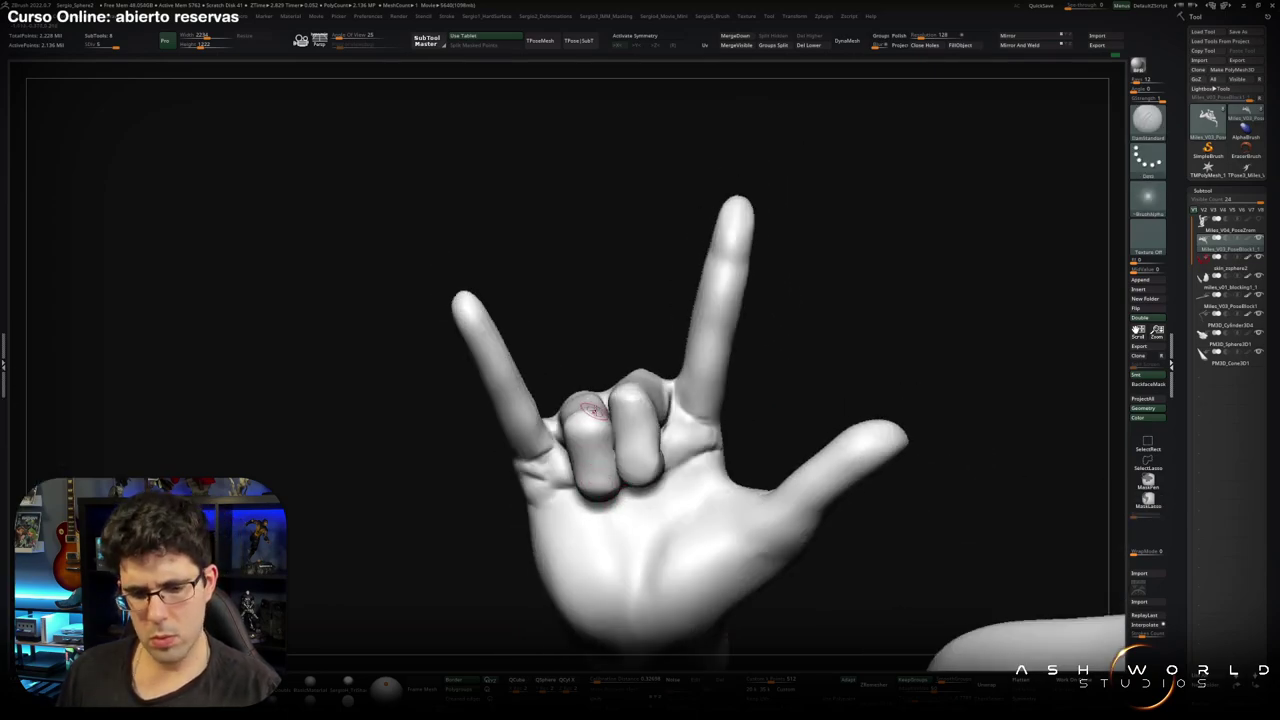
pyautogui.moveTo(590, 440); pyautogui.dragTo(583, 490, button='right')
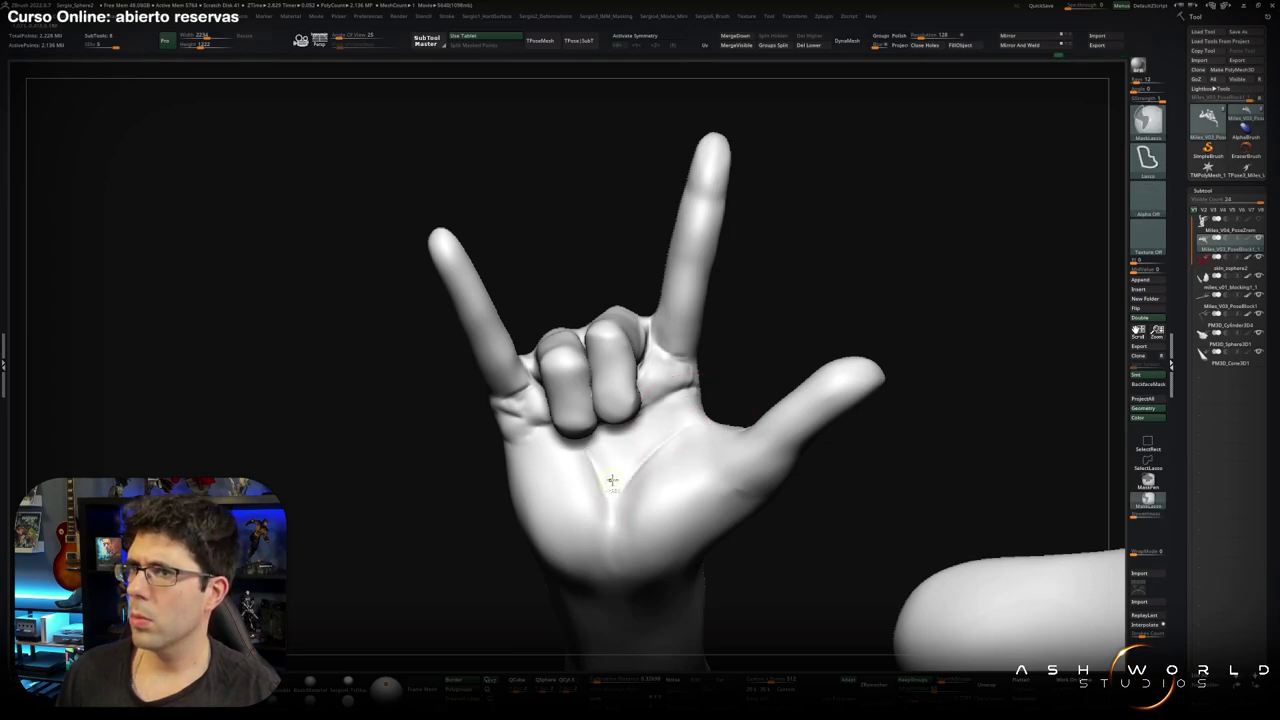
# Lasso-select the hand to hide the rest of the figure, then bring the wrist into view.
pyautogui.moveTo(608, 457); pyautogui.dragTo(589, 449)
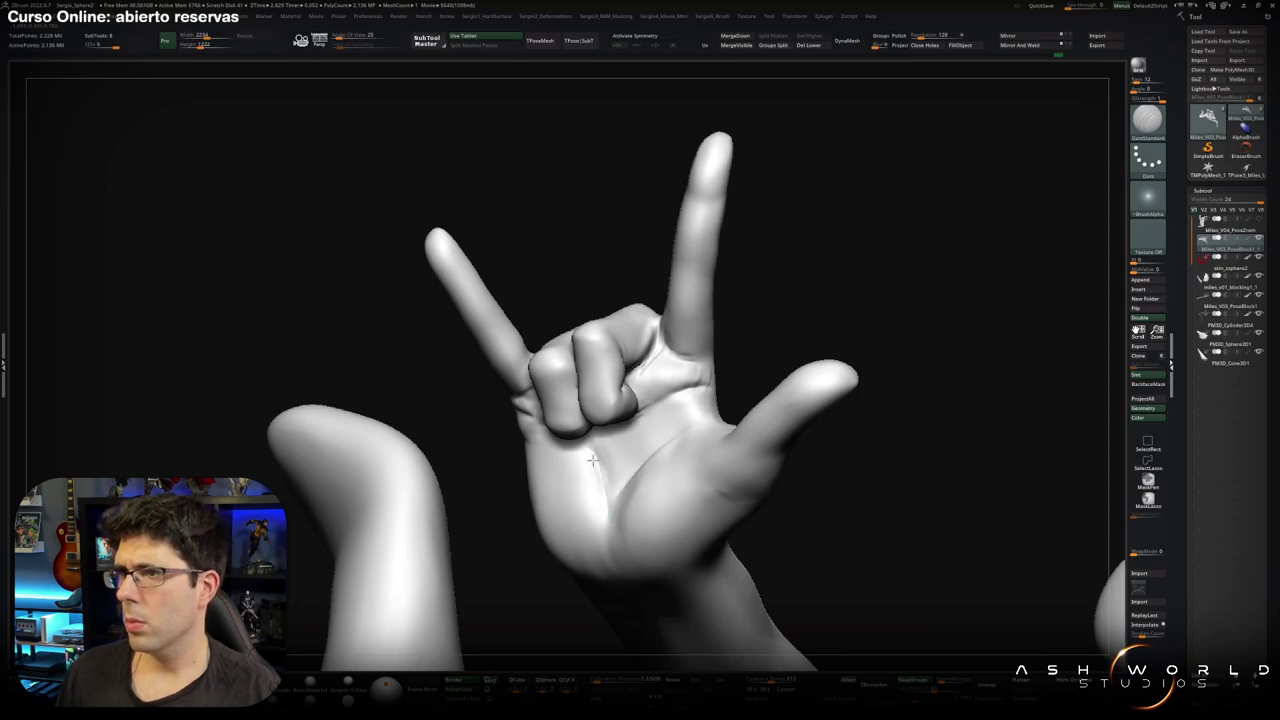
pyautogui.moveTo(600, 492); pyautogui.dragTo(607, 470)
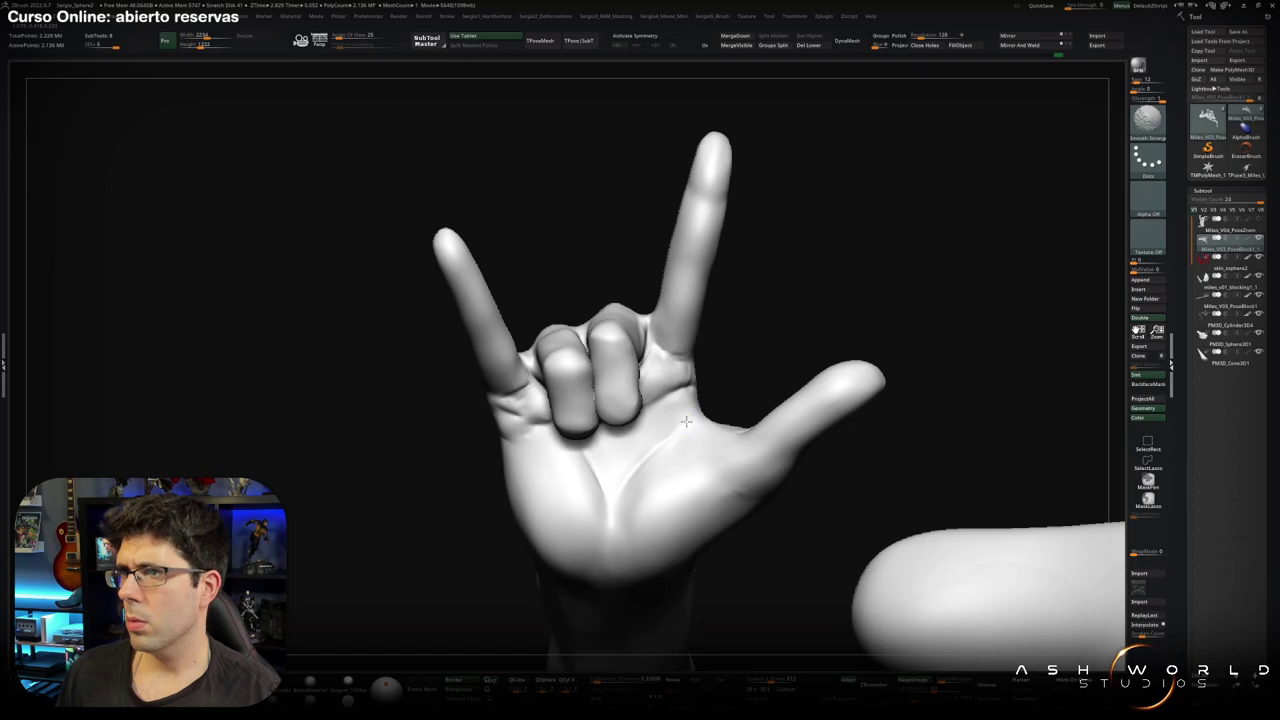
pyautogui.moveTo(686, 422)
pyautogui.mouseDown()
pyautogui.moveTo(590, 502)
pyautogui.moveTo(590, 516)
pyautogui.moveTo(640, 528)
pyautogui.moveTo(533, 483)
pyautogui.moveTo(560, 511)
pyautogui.moveTo(631, 443)
pyautogui.moveTo(600, 491)
pyautogui.moveTo(682, 430)
pyautogui.moveTo(443, 329)
pyautogui.mouseUp()
pyautogui.press('f')
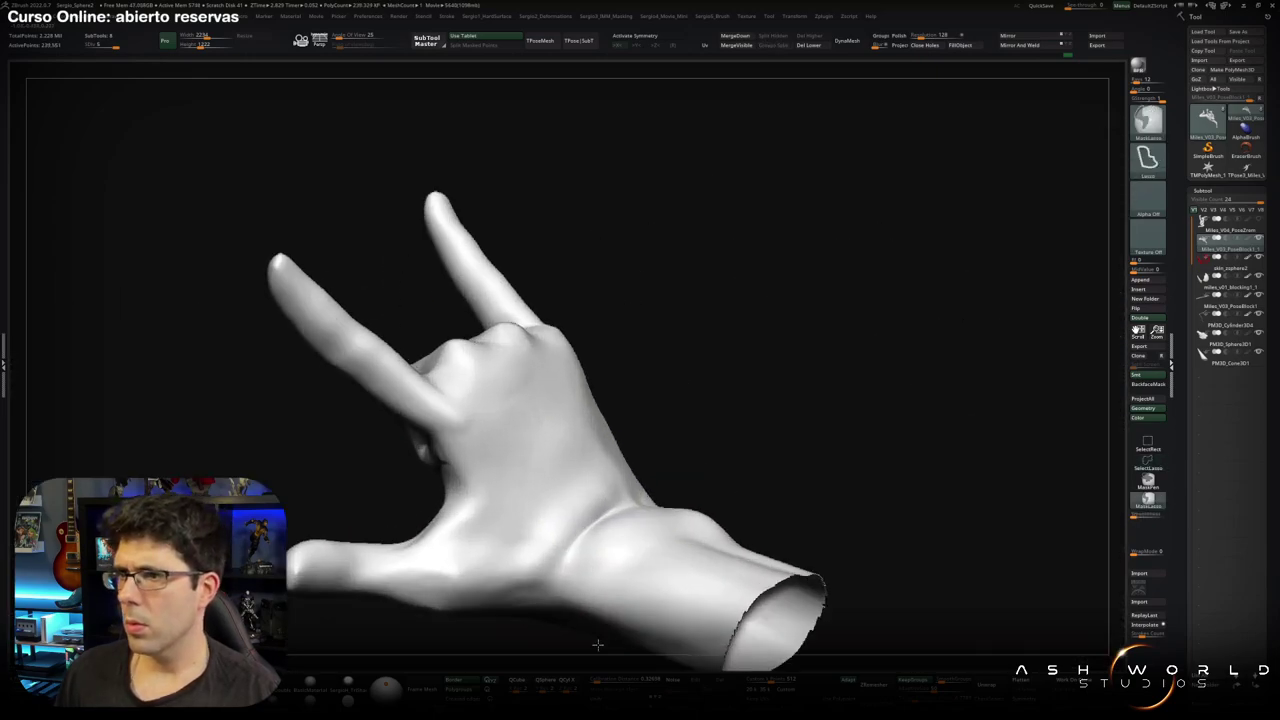
pyautogui.moveTo(600, 540); pyautogui.dragTo(620, 570)
pyautogui.moveTo(620, 570); pyautogui.dragTo(663, 514, button='right')
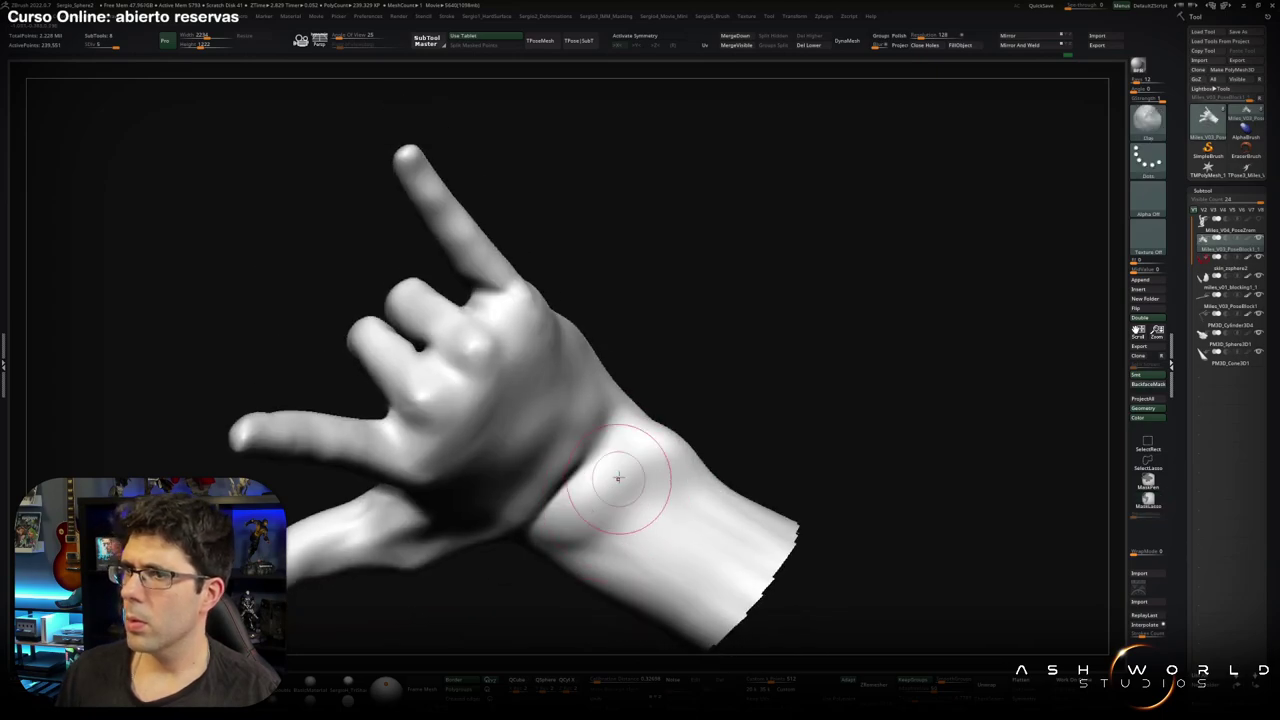
# Carve and deepen a crease line across the wrist.
pyautogui.moveTo(590, 530)
pyautogui.mouseDown(button='right')
pyautogui.moveTo(663, 420)
pyautogui.moveTo(577, 480)
pyautogui.moveTo(585, 500)
pyautogui.mouseUp(button='right')
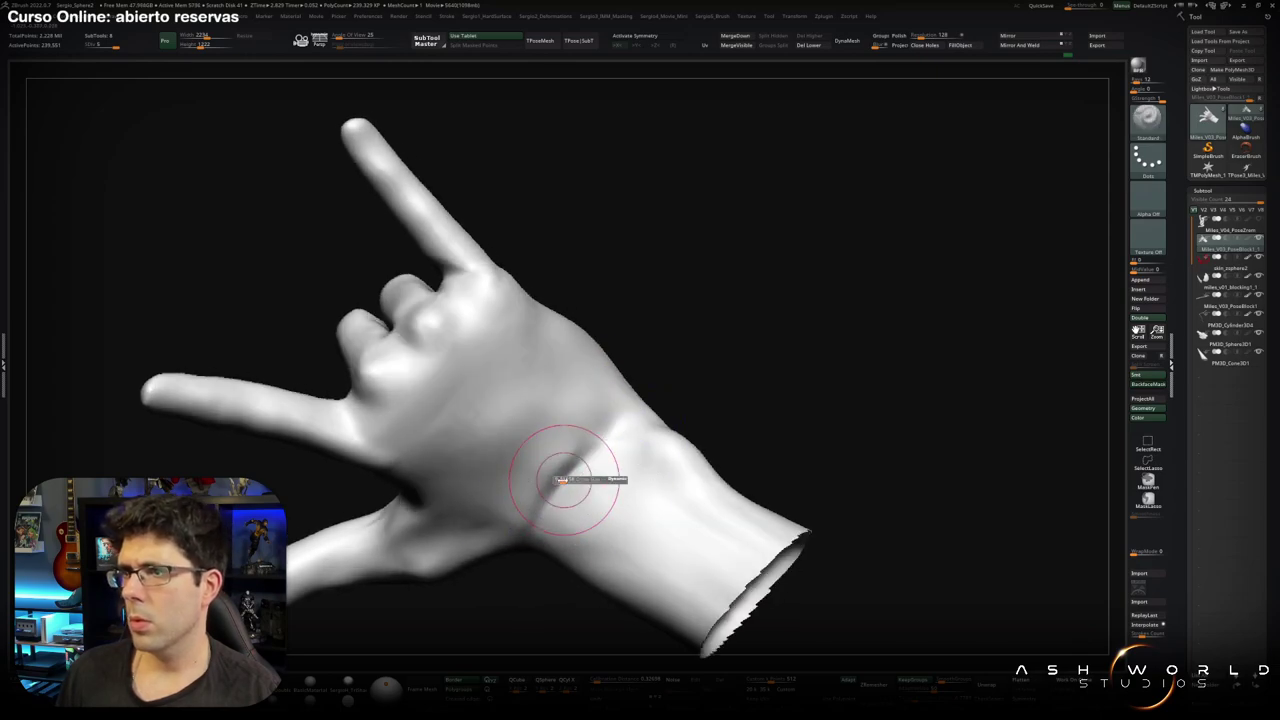
pyautogui.moveTo(560, 482)
pyautogui.mouseDown(button='right')
pyautogui.moveTo(575, 470)
pyautogui.moveTo(537, 492)
pyautogui.mouseUp(button='right')
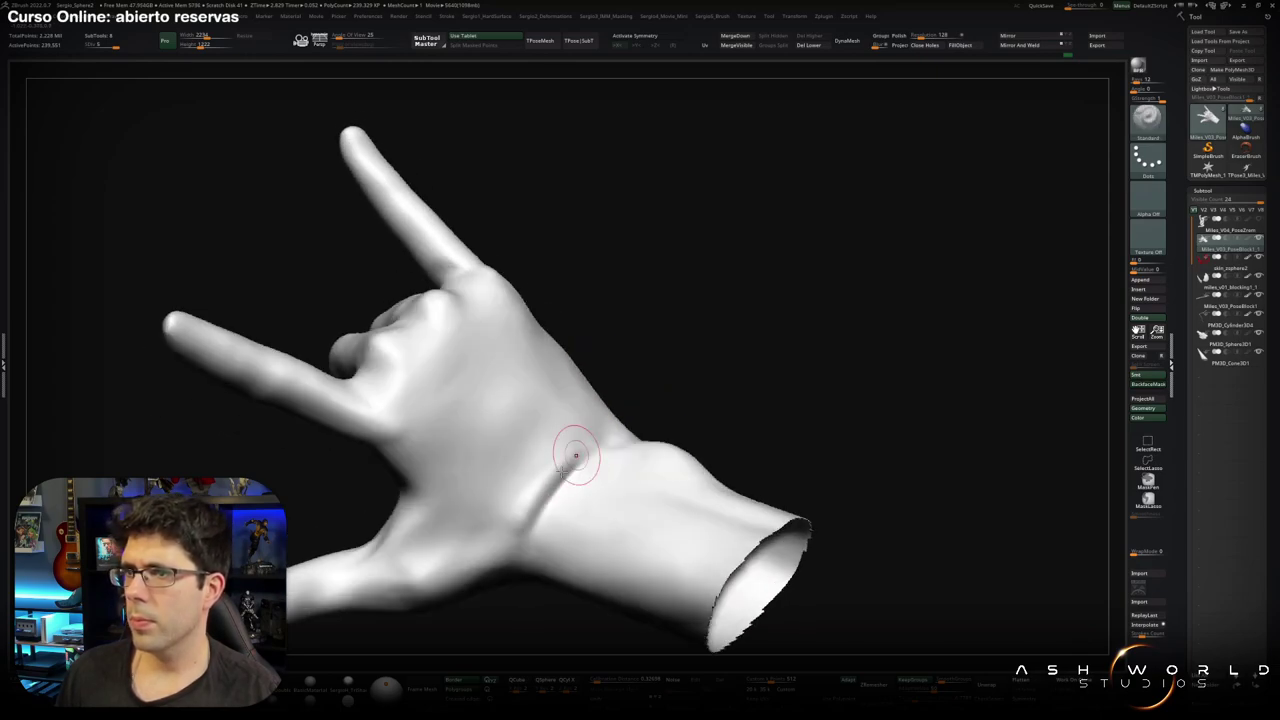
pyautogui.moveTo(612, 438)
pyautogui.mouseDown(button='right')
pyautogui.moveTo(543, 534)
pyautogui.moveTo(537, 506)
pyautogui.mouseUp(button='right')
# Smooth the wrist crease edges and inspect it from the palm and back of the hand.
pyautogui.moveTo(590, 440); pyautogui.dragTo(594, 428, button='right')
pyautogui.press('shift')
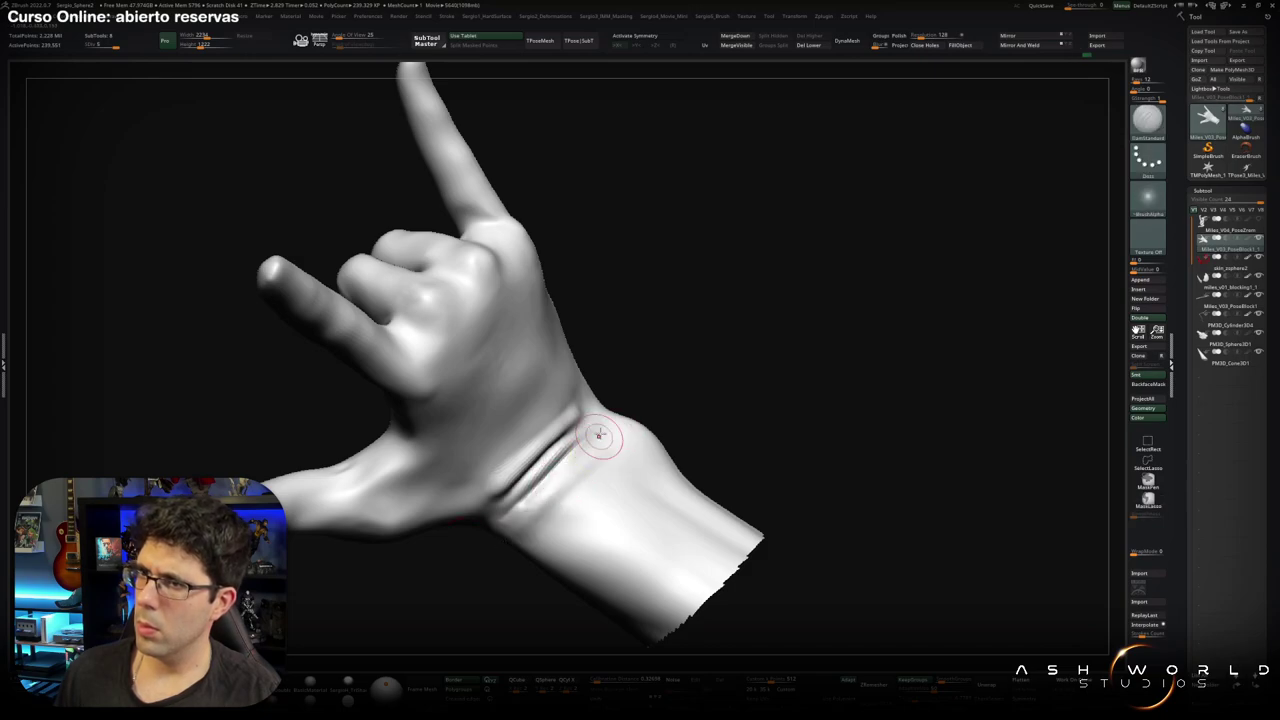
pyautogui.moveTo(512, 541); pyautogui.dragTo(557, 486, button='right')
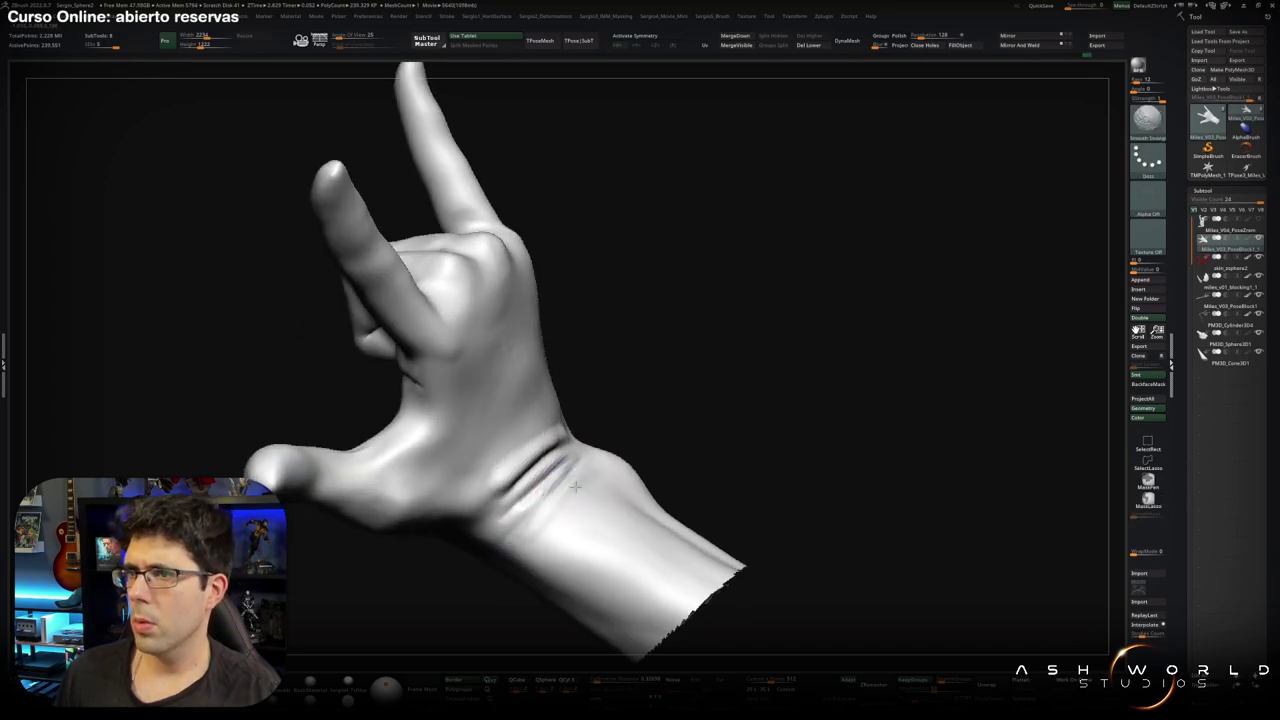
pyautogui.moveTo(600, 443); pyautogui.dragTo(563, 513, button='right')
pyautogui.moveTo(467, 573); pyautogui.dragTo(538, 503, button='right')
pyautogui.moveTo(588, 438); pyautogui.dragTo(573, 420, button='right')
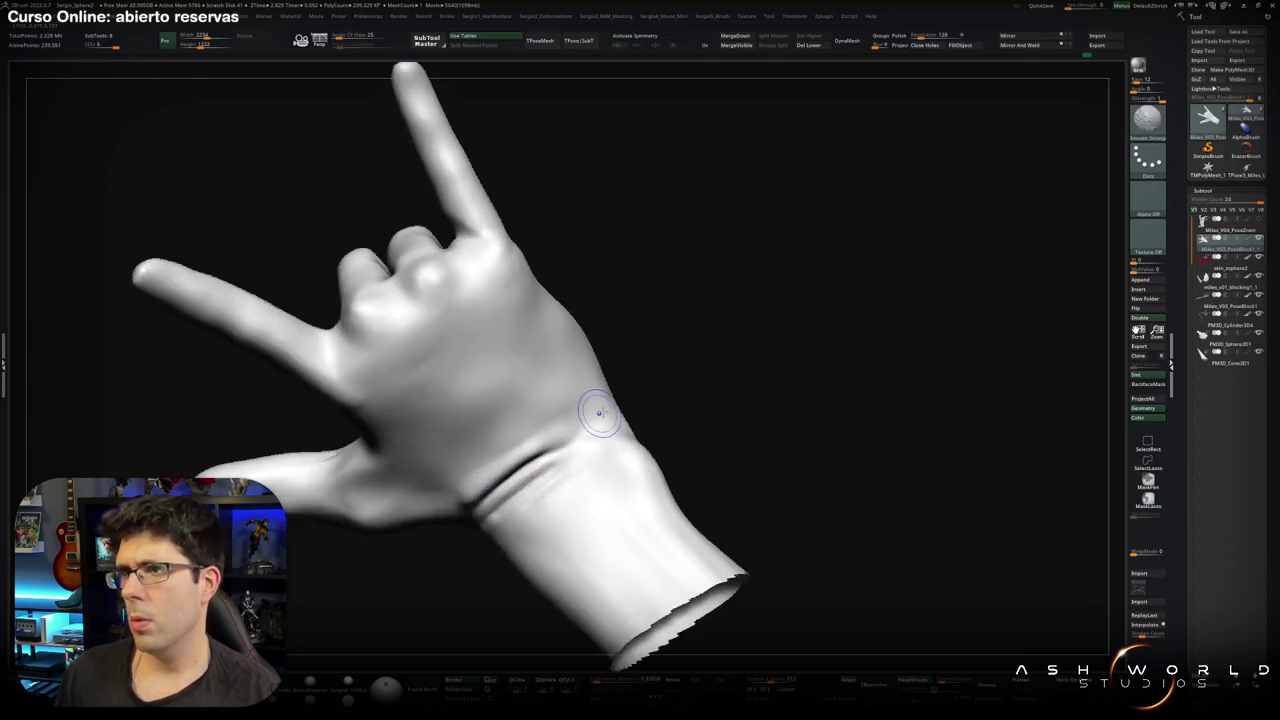
pyautogui.moveTo(440, 514); pyautogui.dragTo(555, 457, button='right')
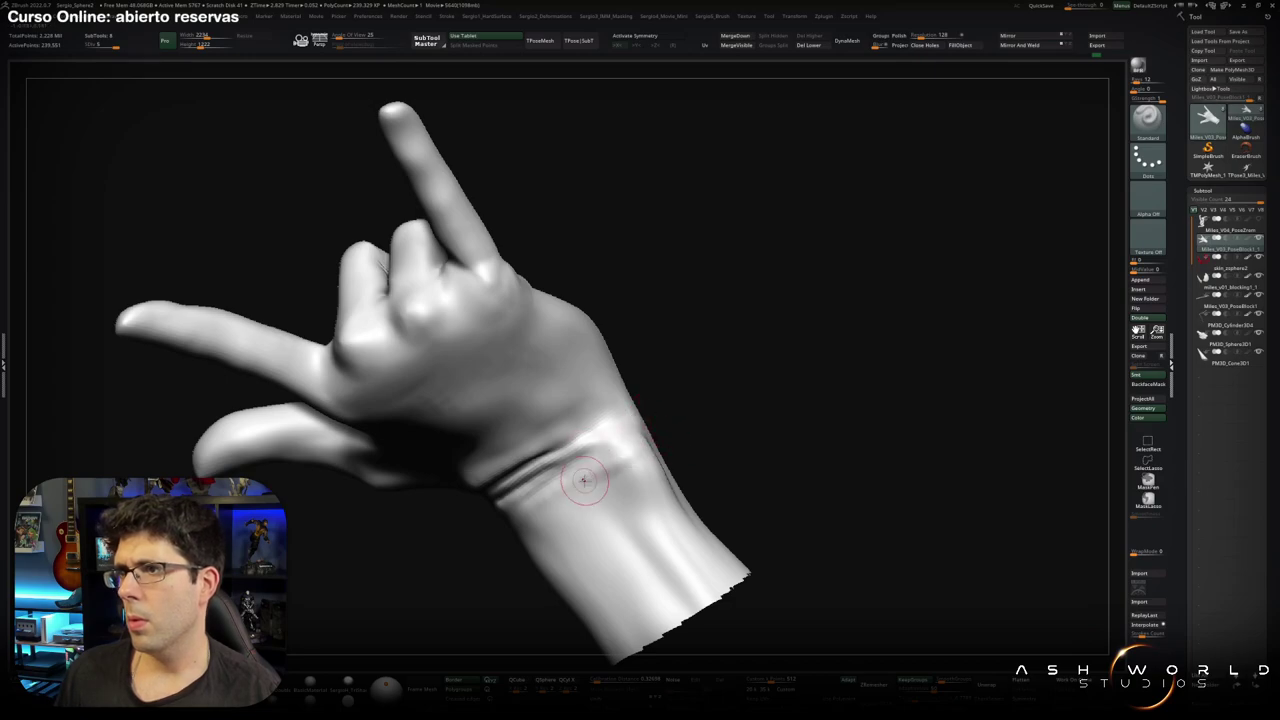
pyautogui.moveTo(583, 480)
pyautogui.mouseDown(button='right')
pyautogui.moveTo(590, 470)
pyautogui.moveTo(573, 470)
pyautogui.moveTo(592, 457)
pyautogui.moveTo(626, 483)
pyautogui.moveTo(623, 497)
pyautogui.moveTo(614, 471)
pyautogui.moveTo(694, 449)
pyautogui.moveTo(645, 497)
pyautogui.moveTo(660, 500)
pyautogui.moveTo(630, 505)
pyautogui.moveTo(685, 488)
pyautogui.moveTo(563, 334)
pyautogui.mouseUp(button='right')
# Show the whole figure again and drop to a lower subdivision level.
pyautogui.keyDown('ctrl'); pyautogui.keyDown('shift'); pyautogui.click(626, 483); pyautogui.keyUp('shift'); pyautogui.keyUp('ctrl')
pyautogui.moveTo(540, 454)
pyautogui.keyDown('ctrl'); pyautogui.mouseDown(button='right')
pyautogui.moveTo(590, 517)
pyautogui.moveTo(600, 505)
pyautogui.moveTo(575, 500)
pyautogui.moveTo(543, 446)
pyautogui.moveTo(557, 457)
pyautogui.mouseUp(button='right'); pyautogui.keyUp('ctrl')
pyautogui.keyDown('ctrl'); pyautogui.keyDown('shift'); pyautogui.click(540, 471); pyautogui.keyUp('shift'); pyautogui.keyUp('ctrl')
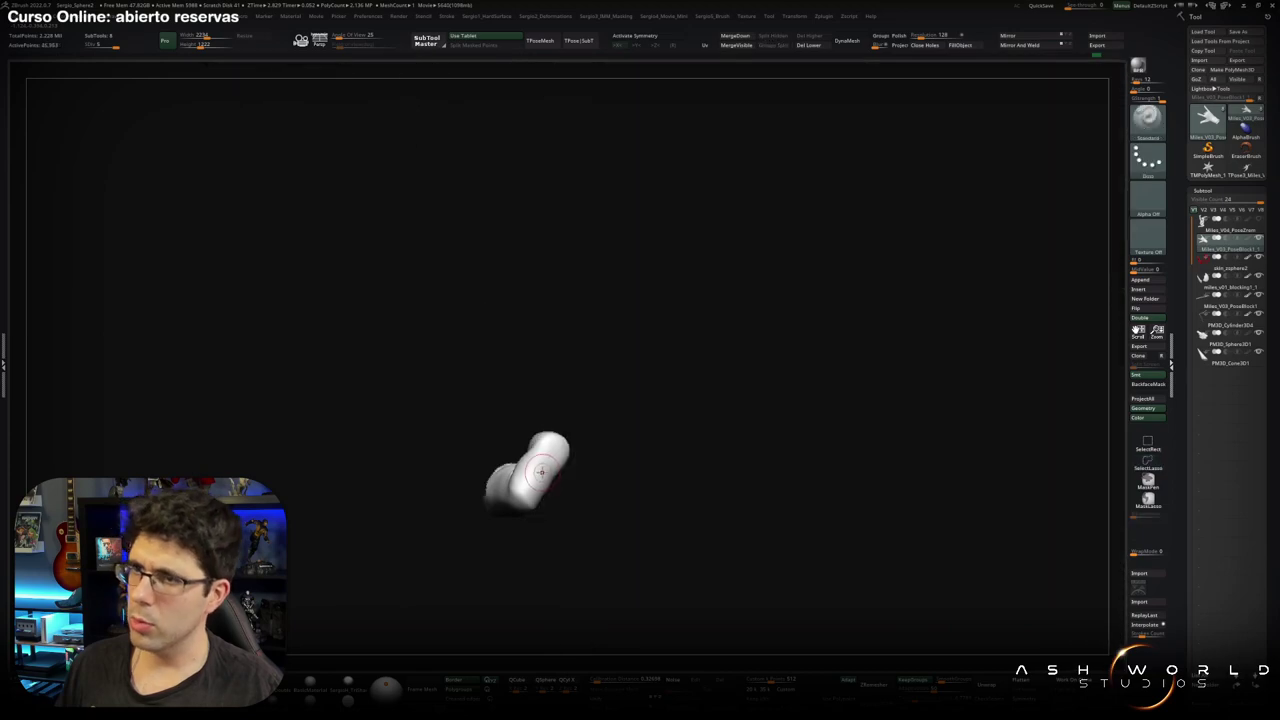
pyautogui.hotkey('ctrl', 'shift')
pyautogui.keyDown('ctrl'); pyautogui.keyDown('shift'); pyautogui.click(562, 473); pyautogui.keyUp('shift'); pyautogui.keyUp('ctrl')
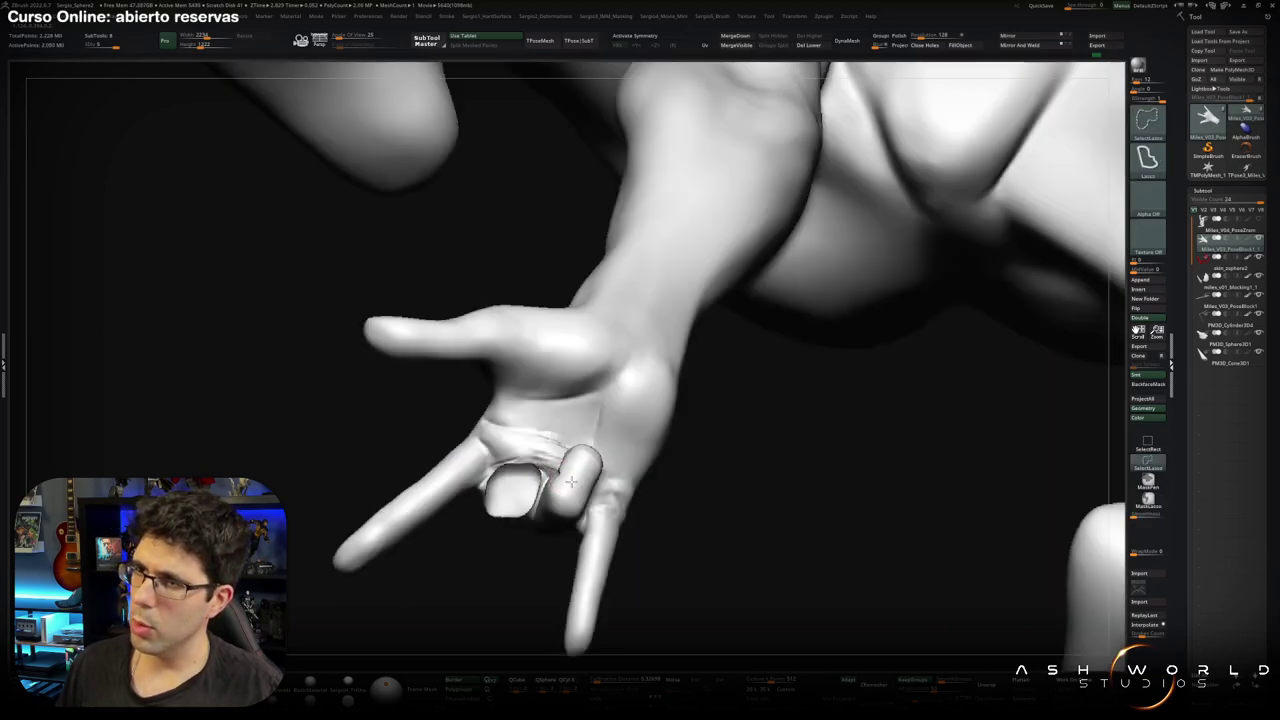
pyautogui.hotkey('shift', 'd')
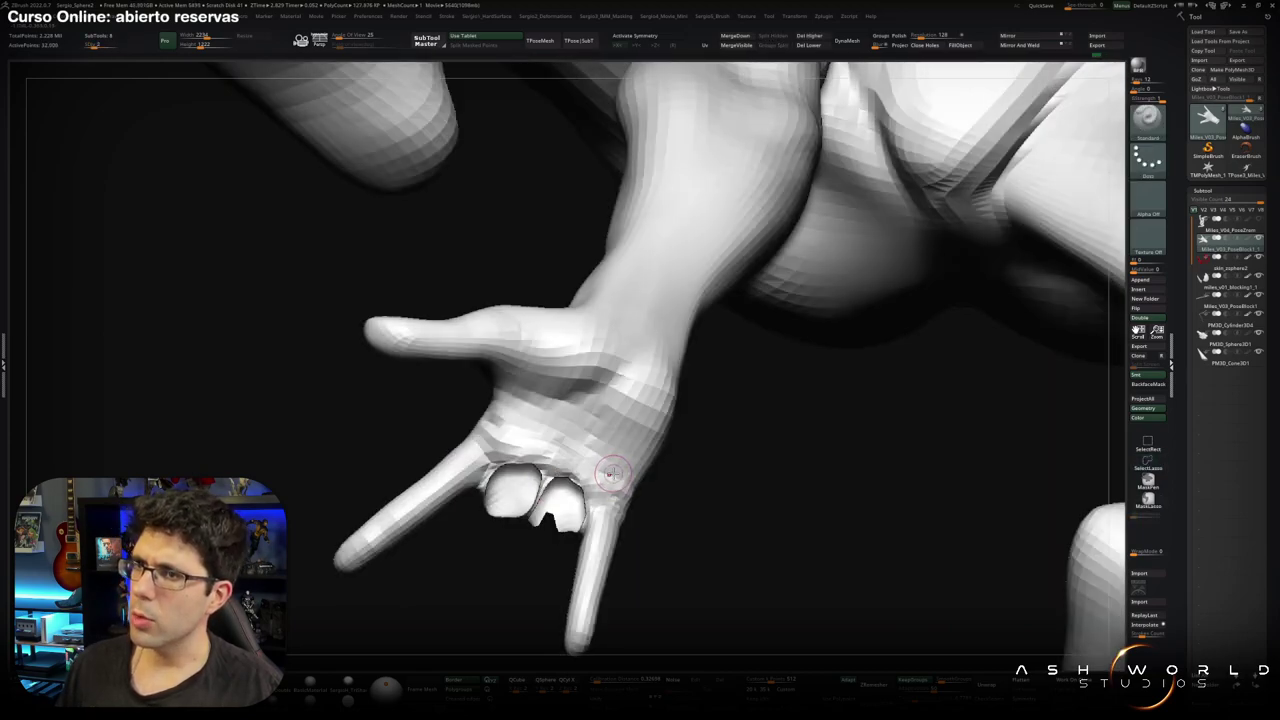
# Mask all but the two folded fingers and reposition them with the Transpose gizmo.
pyautogui.moveTo(671, 503)
pyautogui.keyDown('ctrl'); pyautogui.mouseDown()
pyautogui.moveTo(651, 494)
pyautogui.moveTo(660, 371)
pyautogui.mouseUp(); pyautogui.keyUp('ctrl')
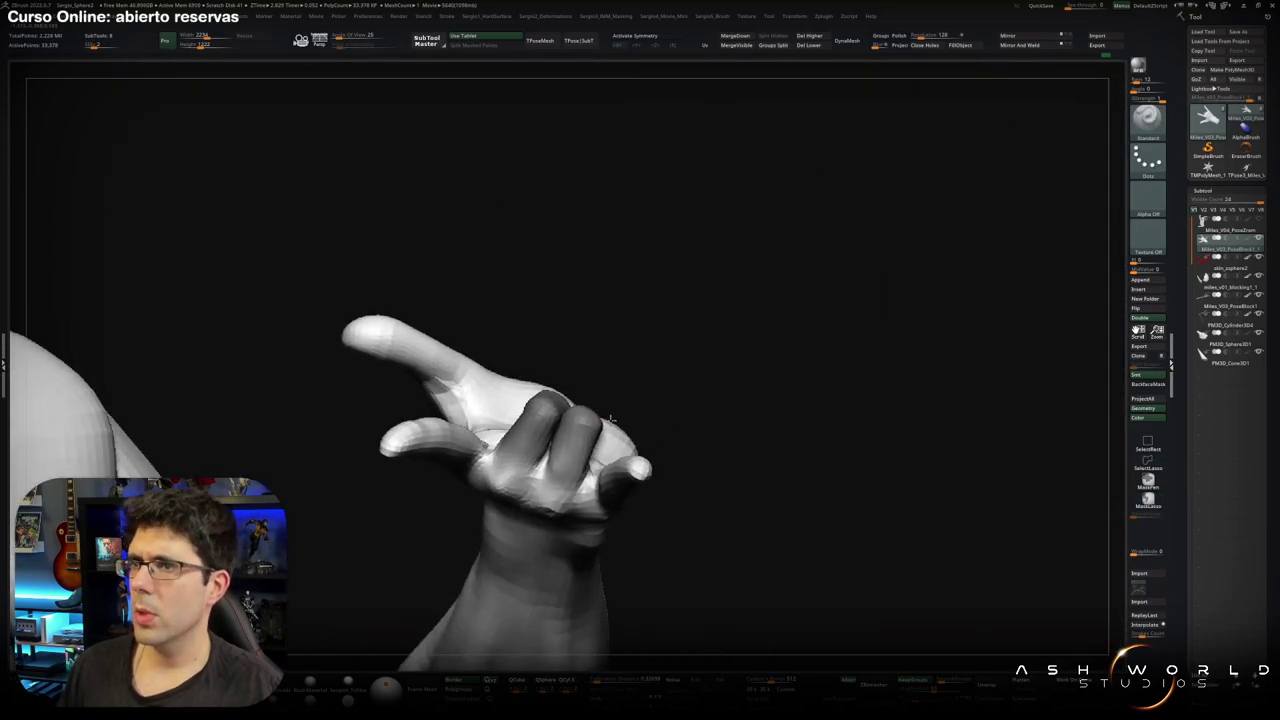
pyautogui.press('w')
pyautogui.hotkey('ctrl', 'i')
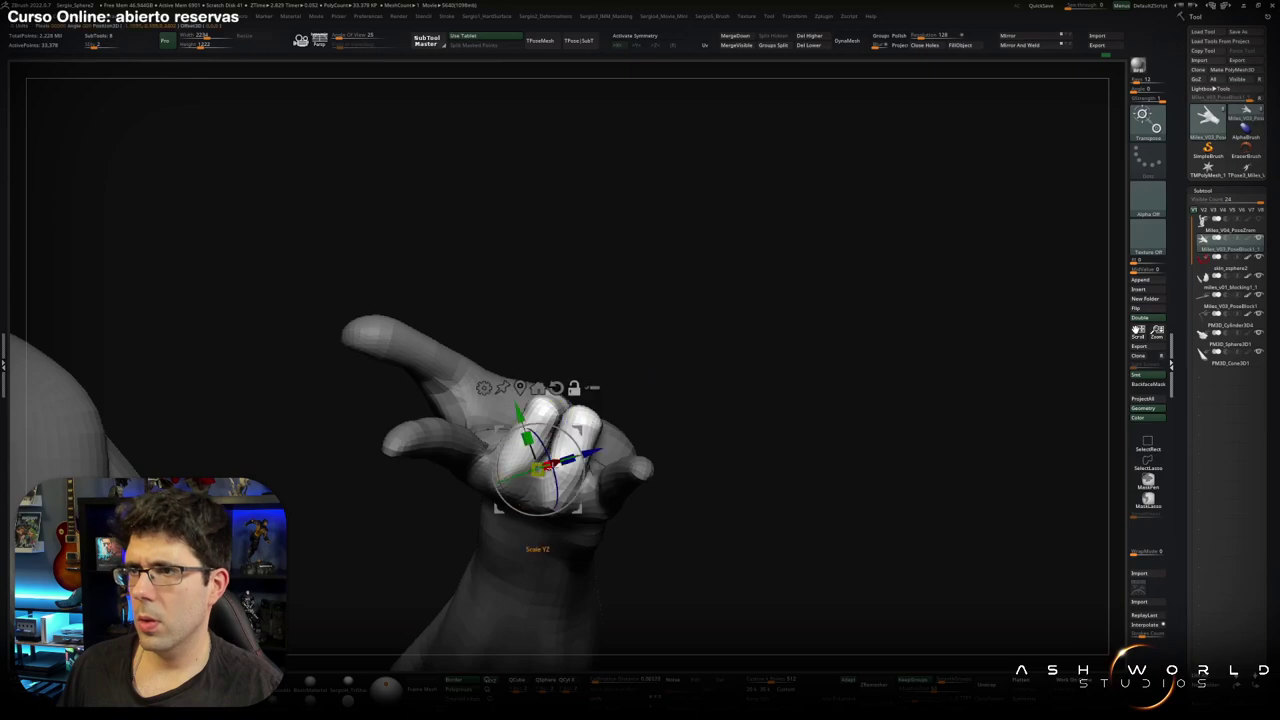
pyautogui.moveTo(560, 440)
pyautogui.mouseDown()
pyautogui.moveTo(571, 432)
pyautogui.moveTo(520, 443)
pyautogui.moveTo(665, 445)
pyautogui.mouseUp()
pyautogui.press('q')
pyautogui.moveTo(684, 449)
pyautogui.keyDown('ctrl'); pyautogui.mouseDown(button='right')
pyautogui.moveTo(633, 460)
pyautogui.moveTo(650, 457)
pyautogui.mouseUp(button='right'); pyautogui.keyUp('ctrl')
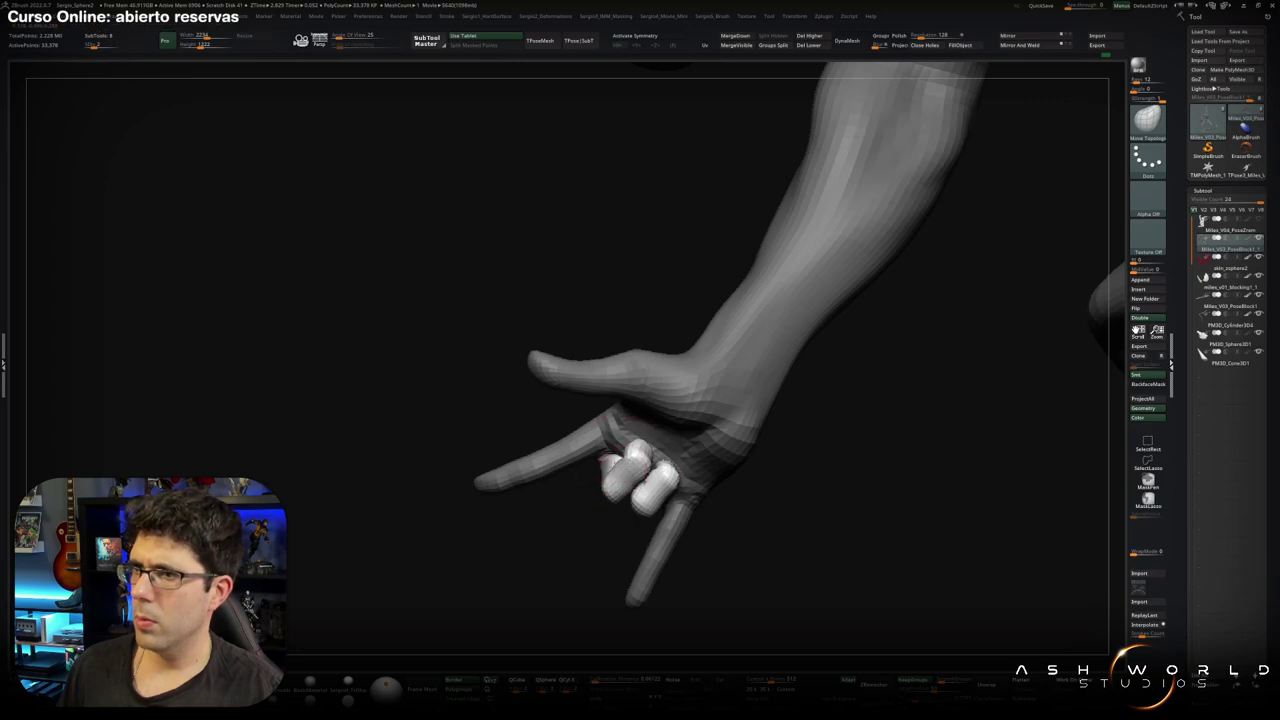
pyautogui.moveTo(605, 460)
pyautogui.mouseDown(button='right')
pyautogui.moveTo(625, 450)
pyautogui.moveTo(641, 468)
pyautogui.moveTo(603, 474)
pyautogui.moveTo(614, 557)
pyautogui.moveTo(623, 486)
pyautogui.moveTo(757, 457)
pyautogui.moveTo(801, 472)
pyautogui.mouseUp(button='right')
# Rotate a folded finger further into the palm with the Transpose gizmo.
pyautogui.press('w')
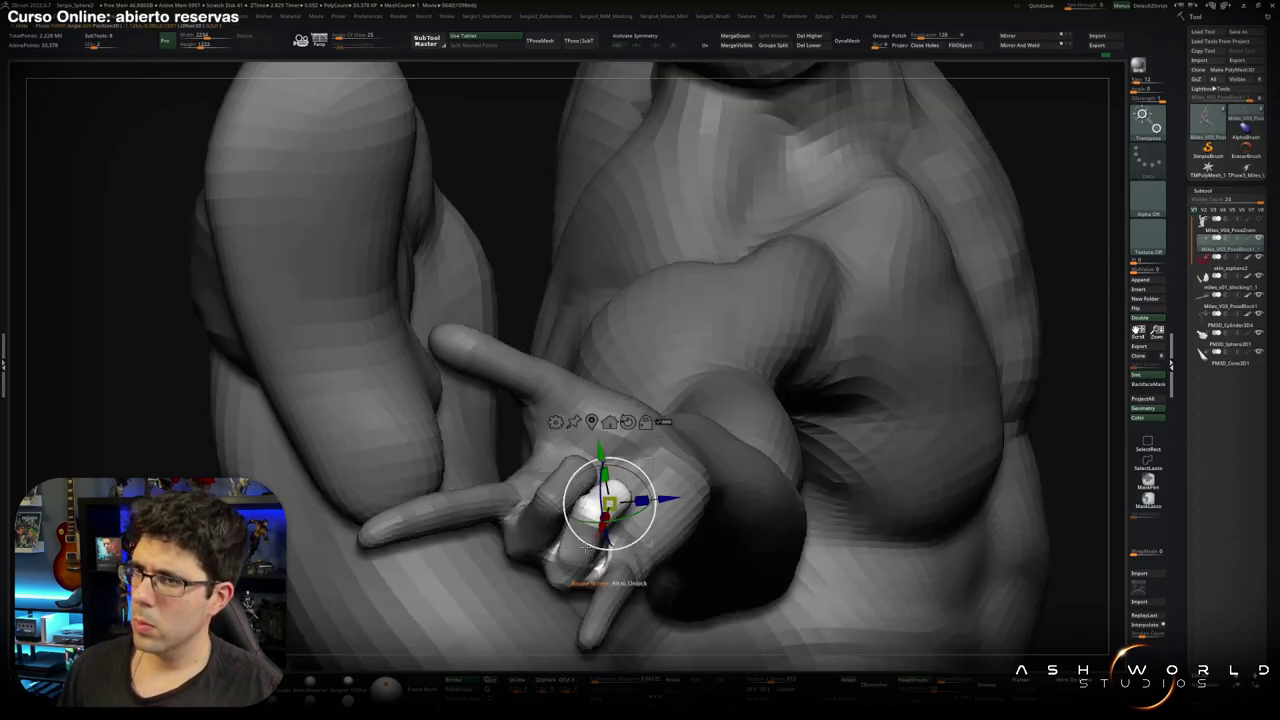
pyautogui.moveTo(610, 504); pyautogui.dragTo(611, 540, button='right')
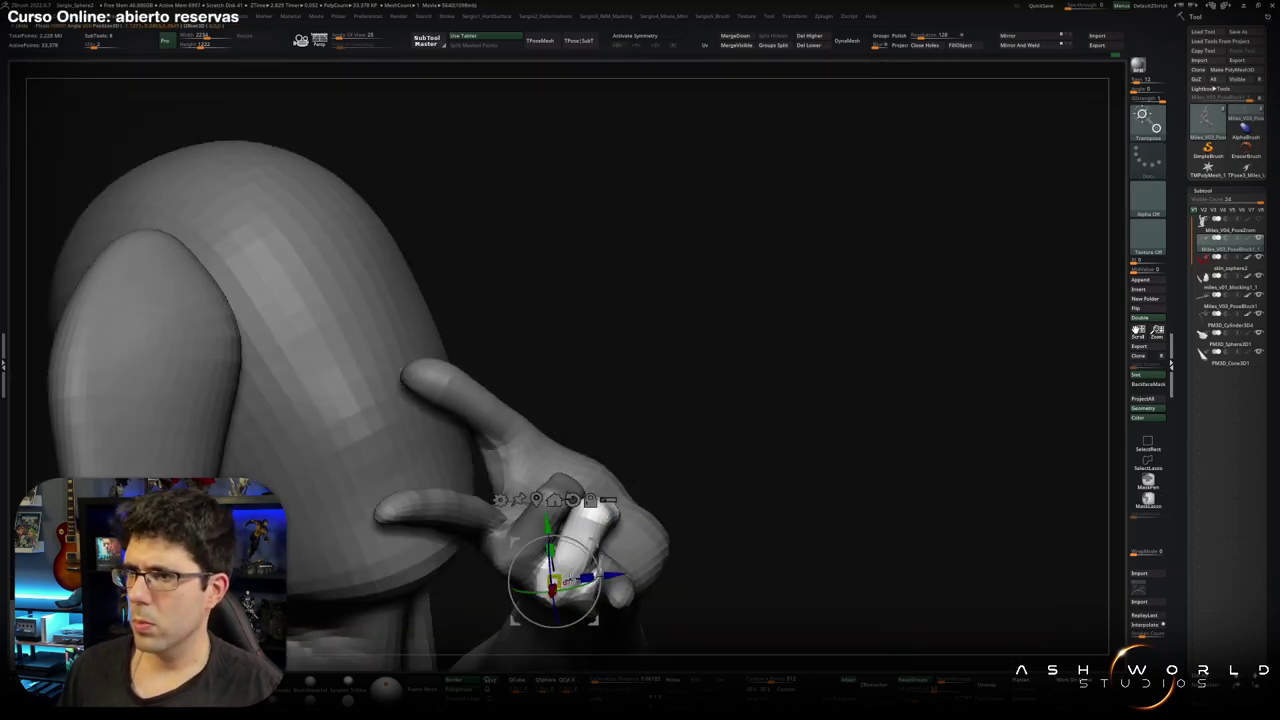
pyautogui.press('q')
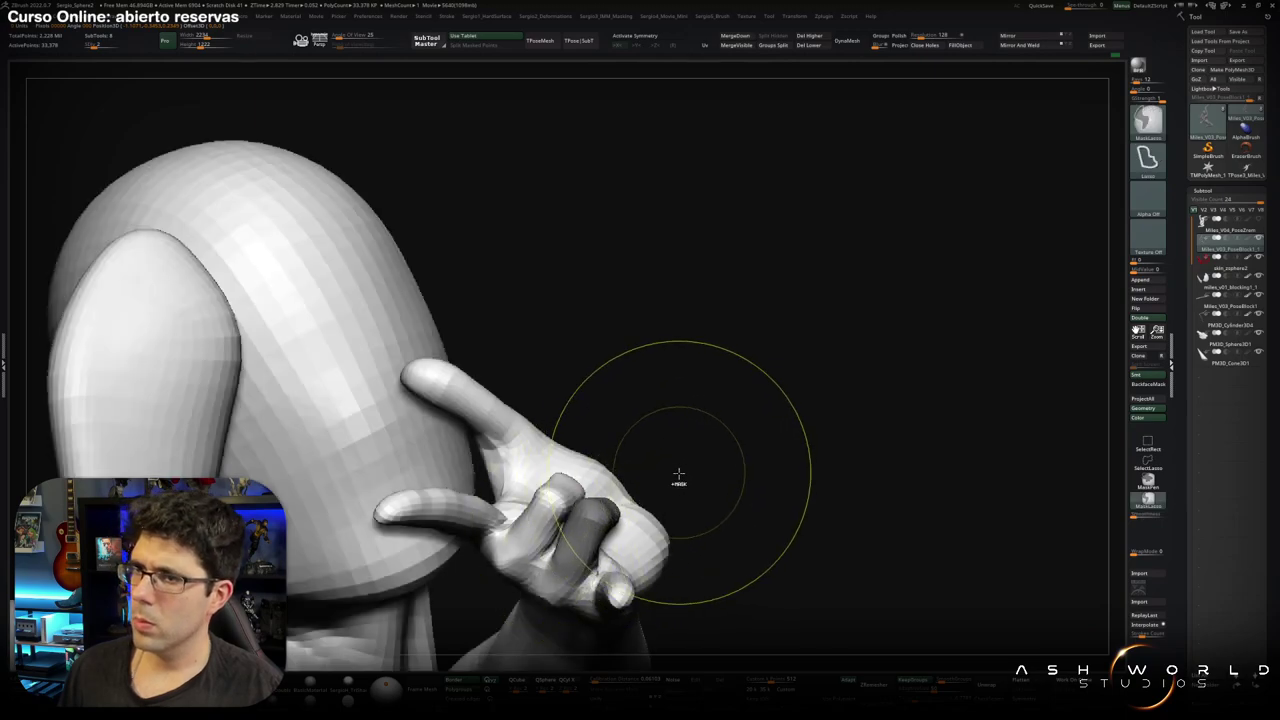
pyautogui.press('w')
pyautogui.moveTo(597, 572); pyautogui.dragTo(565, 595, button='right')
pyautogui.moveTo(565, 595); pyautogui.dragTo(562, 608)
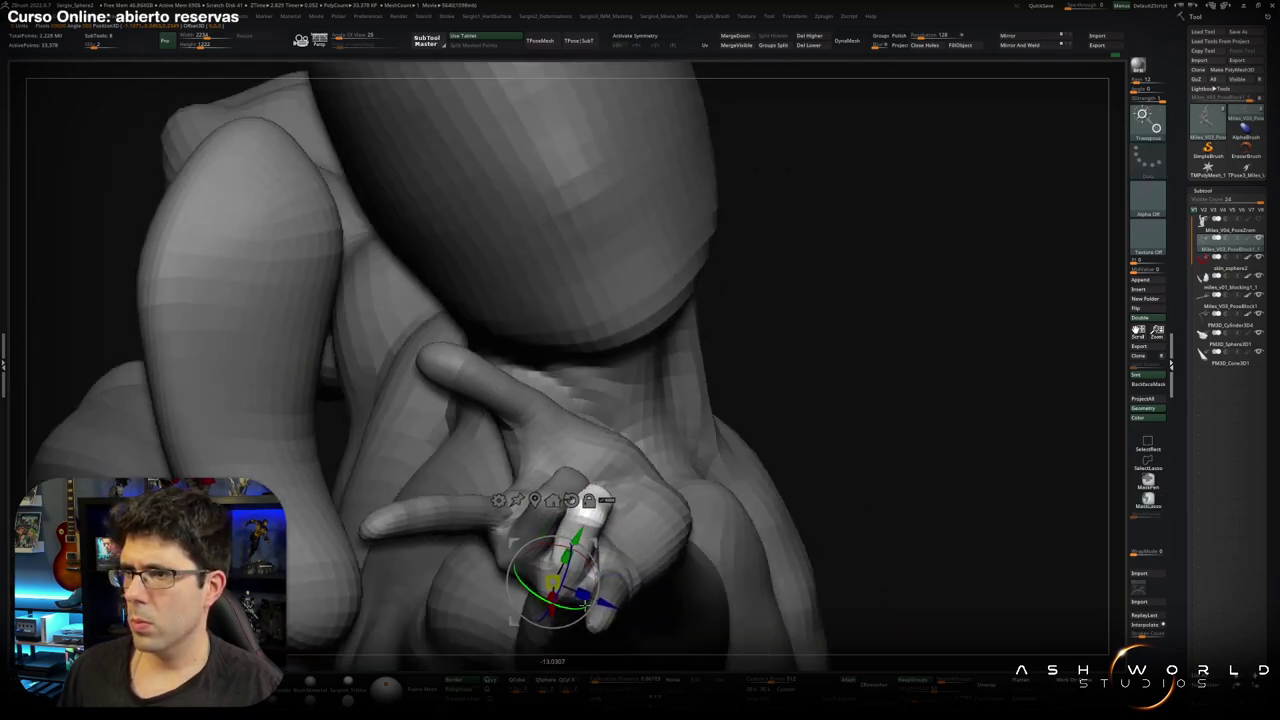
pyautogui.moveTo(579, 553); pyautogui.dragTo(587, 558)
pyautogui.press('q')
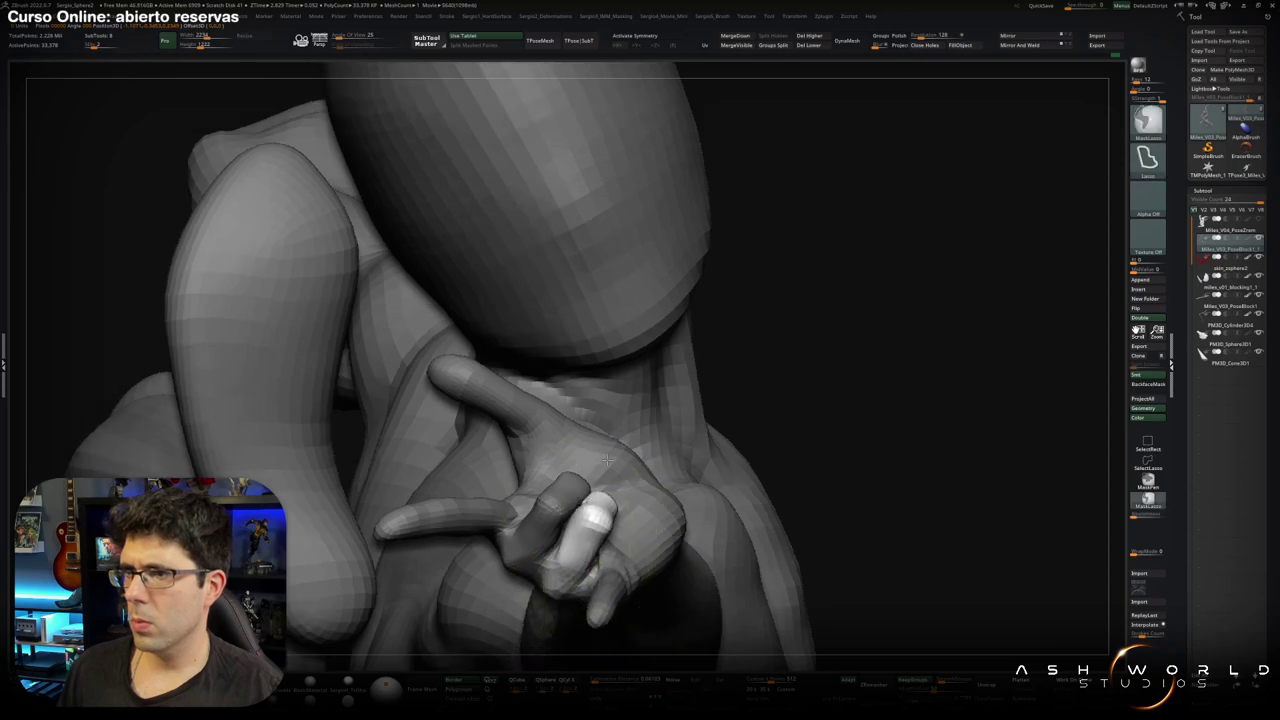
pyautogui.moveTo(587, 558)
pyautogui.mouseDown(button='right')
pyautogui.moveTo(709, 466)
pyautogui.moveTo(698, 518)
pyautogui.moveTo(607, 525)
pyautogui.mouseUp(button='right')
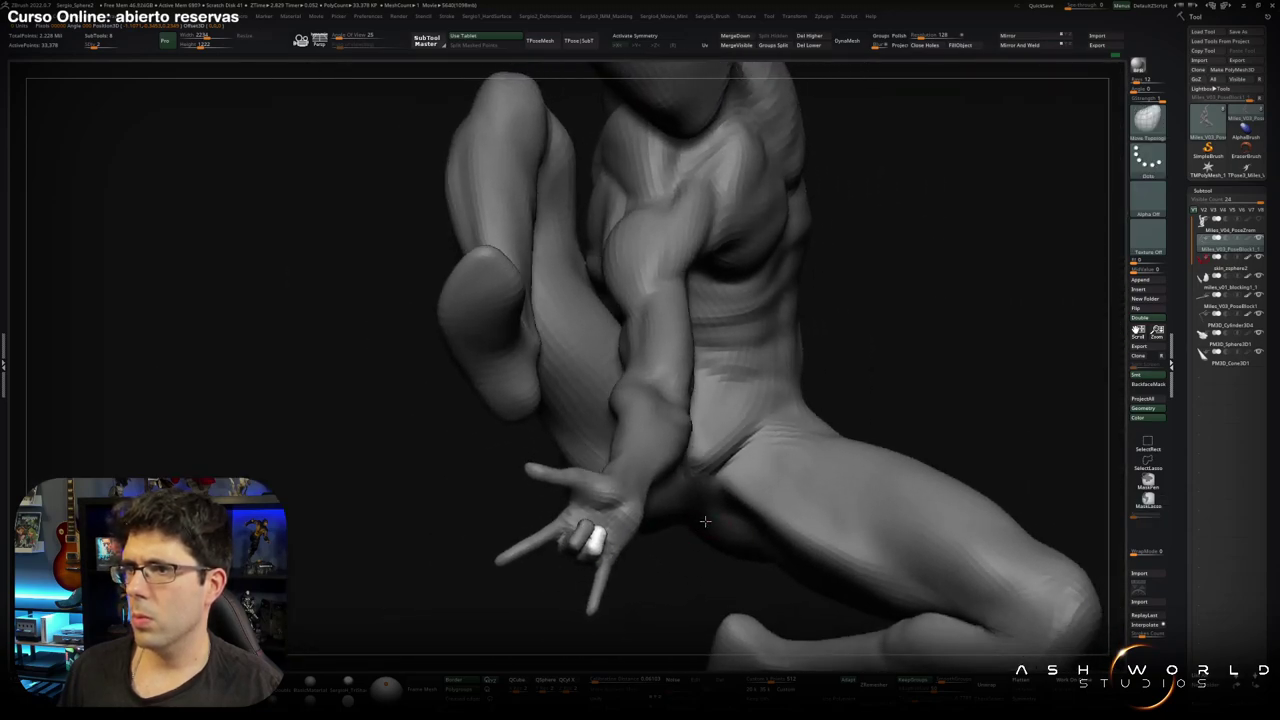
# Invert the mask to pose the other folded finger, then switch to Move Topological.
pyautogui.press('r')
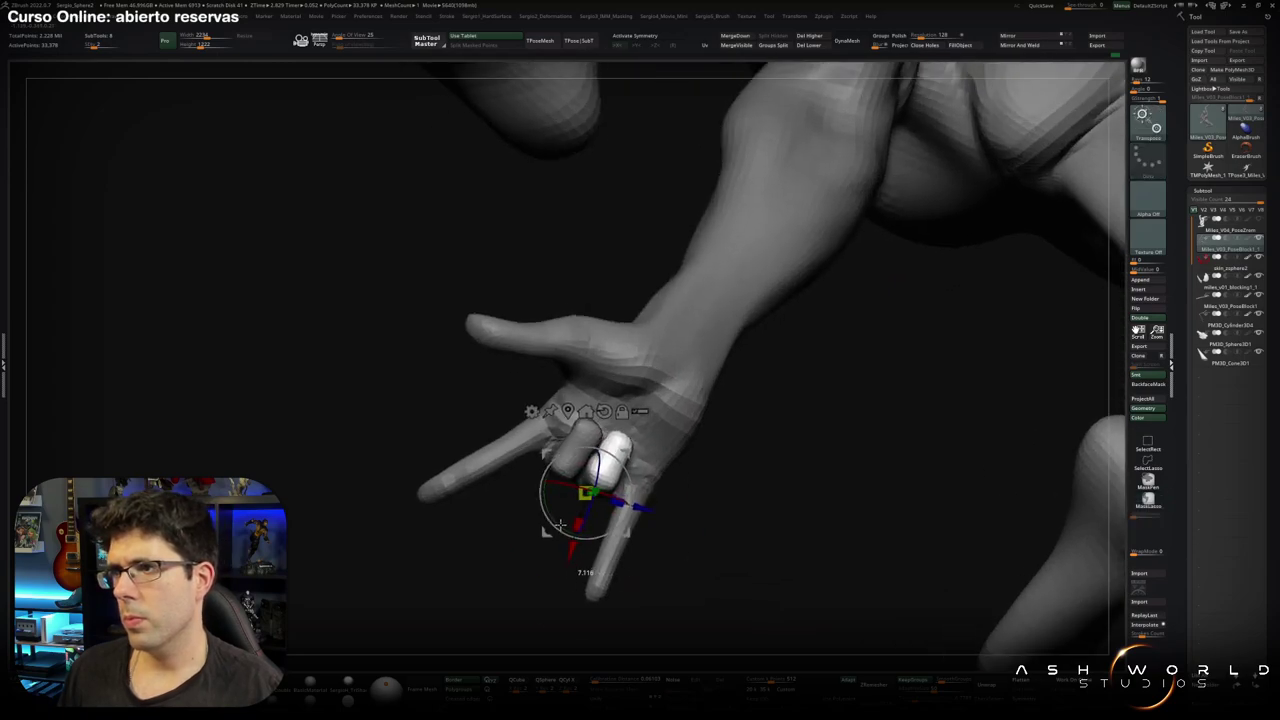
pyautogui.moveTo(578, 440); pyautogui.dragTo(632, 488, button='right')
pyautogui.press('q')
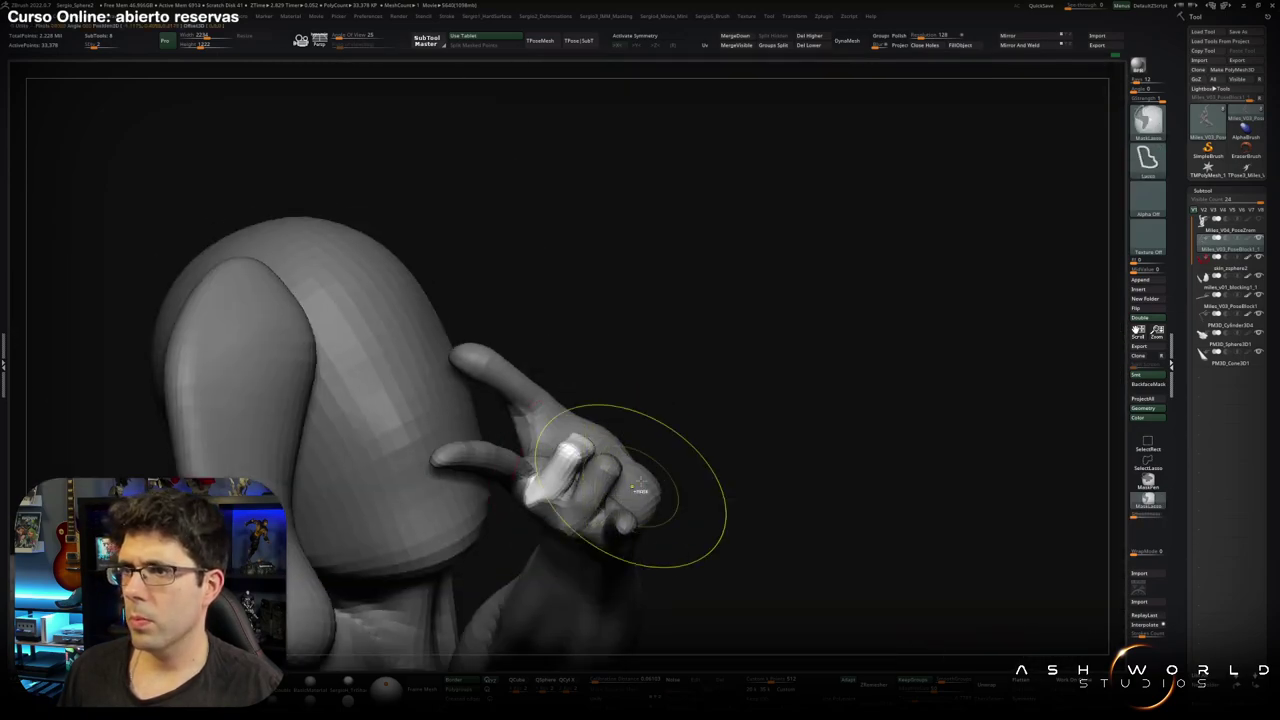
pyautogui.keyDown('ctrl'); pyautogui.click(683, 443); pyautogui.keyUp('ctrl')
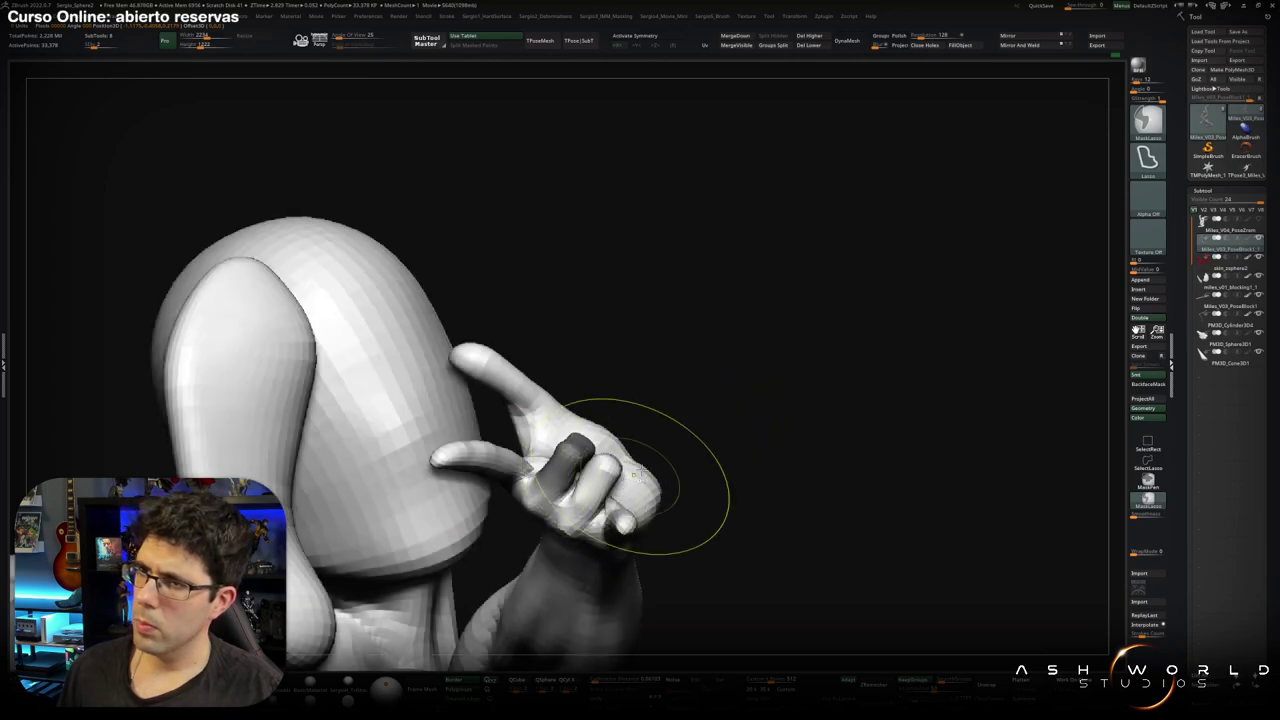
pyautogui.keyDown('ctrl'); pyautogui.click(657, 457); pyautogui.keyUp('ctrl')
pyautogui.press('w')
pyautogui.moveTo(568, 487); pyautogui.dragTo(553, 480, button='right')
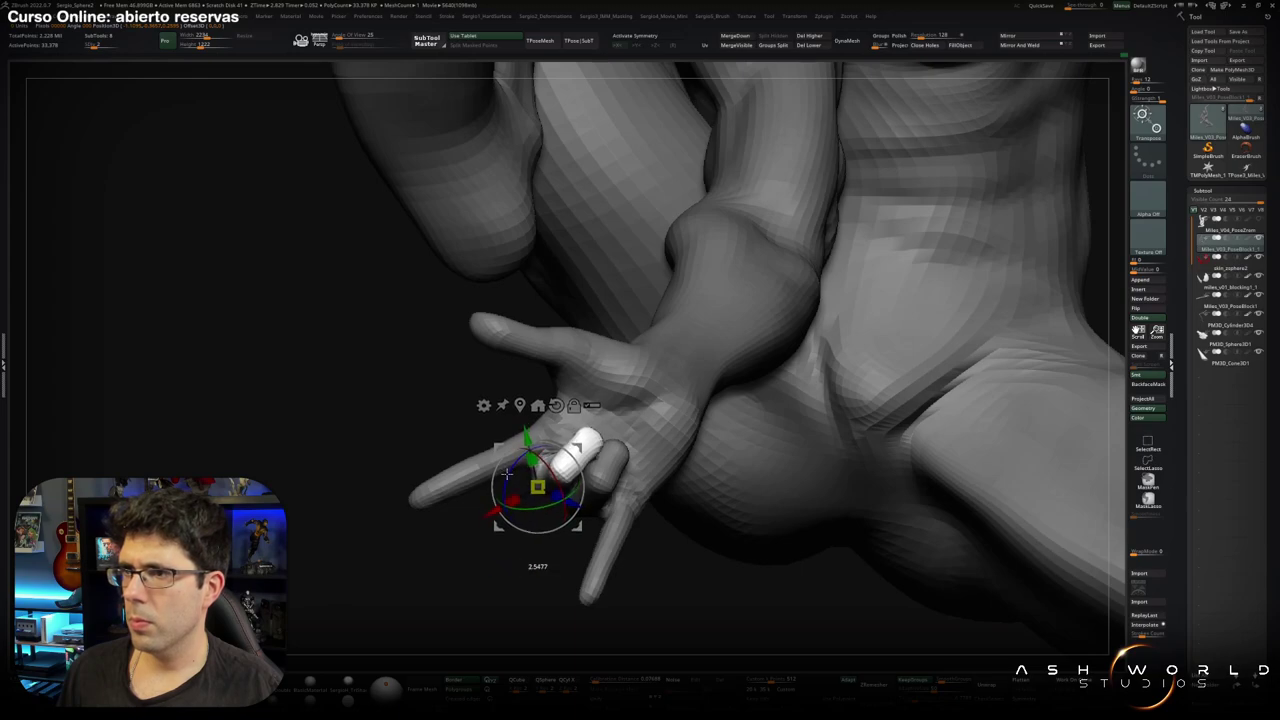
pyautogui.press('q')
pyautogui.keyDown('alt'); pyautogui.moveTo(508, 473); pyautogui.dragTo(634, 409, button='right'); pyautogui.keyUp('alt')
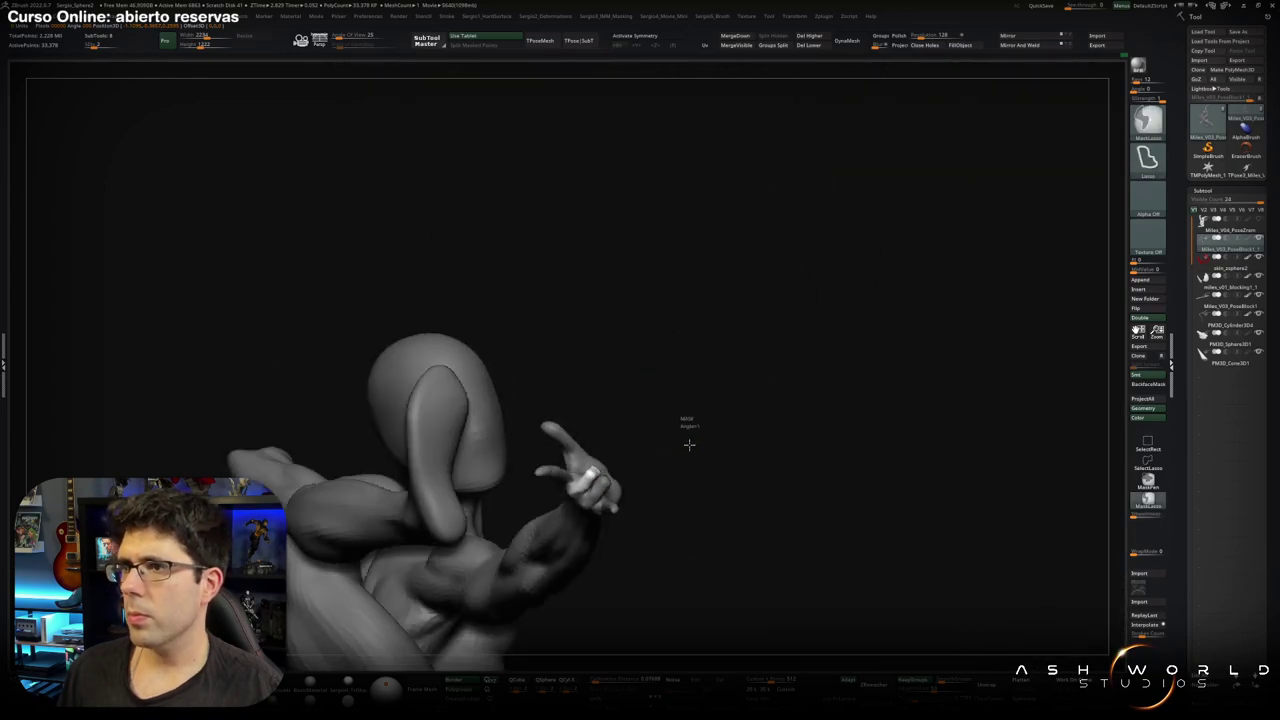
pyautogui.moveTo(686, 443)
pyautogui.mouseDown(button='right')
pyautogui.moveTo(610, 453)
pyautogui.moveTo(514, 520)
pyautogui.moveTo(529, 443)
pyautogui.mouseUp(button='right')
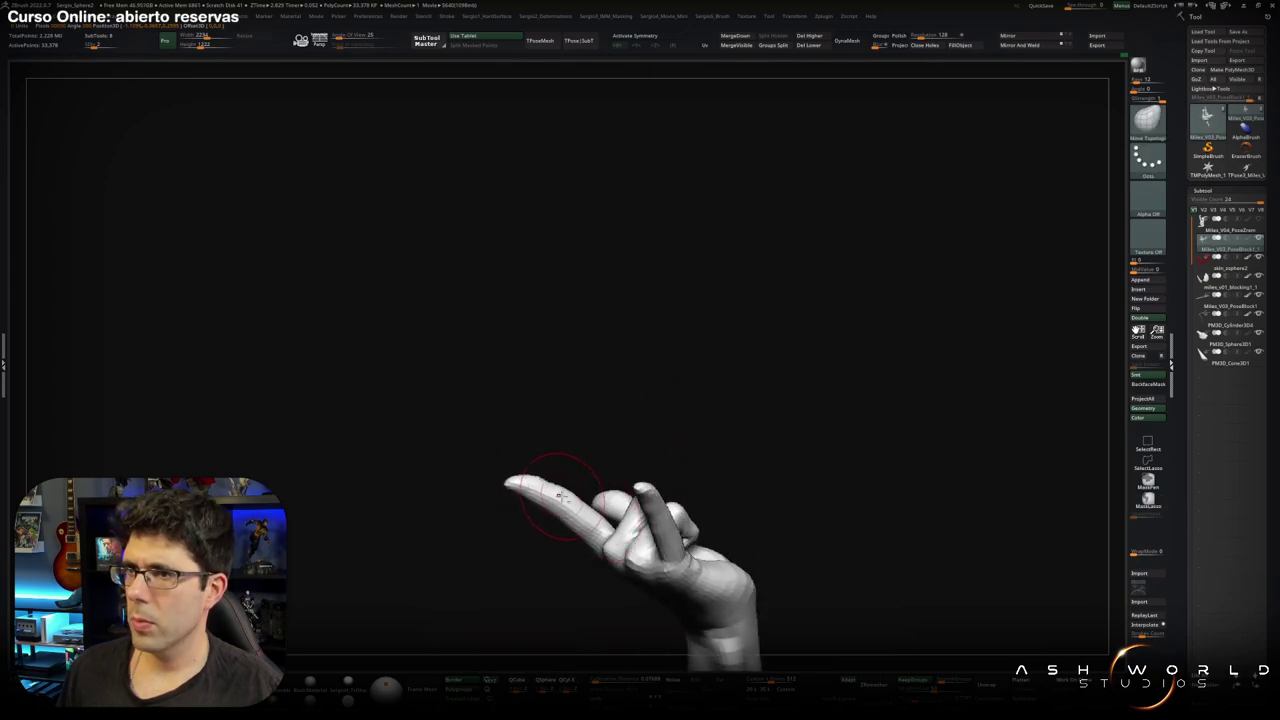
# Orbit around the raised horns hand, viewing it close up and against the whole figure.
pyautogui.moveTo(568, 500)
pyautogui.mouseDown(button='right')
pyautogui.moveTo(543, 500)
pyautogui.moveTo(586, 443)
pyautogui.moveTo(586, 457)
pyautogui.moveTo(681, 456)
pyautogui.moveTo(689, 471)
pyautogui.moveTo(488, 463)
pyautogui.moveTo(455, 443)
pyautogui.mouseUp(button='right')
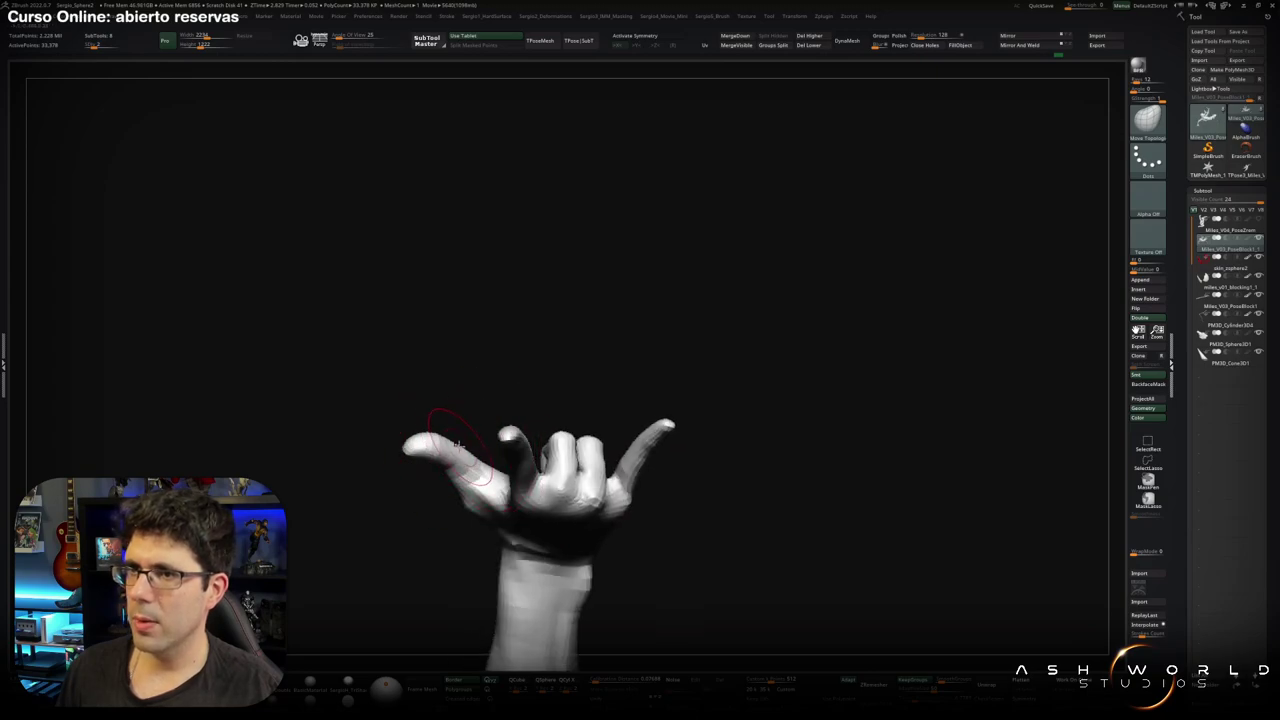
pyautogui.moveTo(520, 435); pyautogui.dragTo(600, 462)
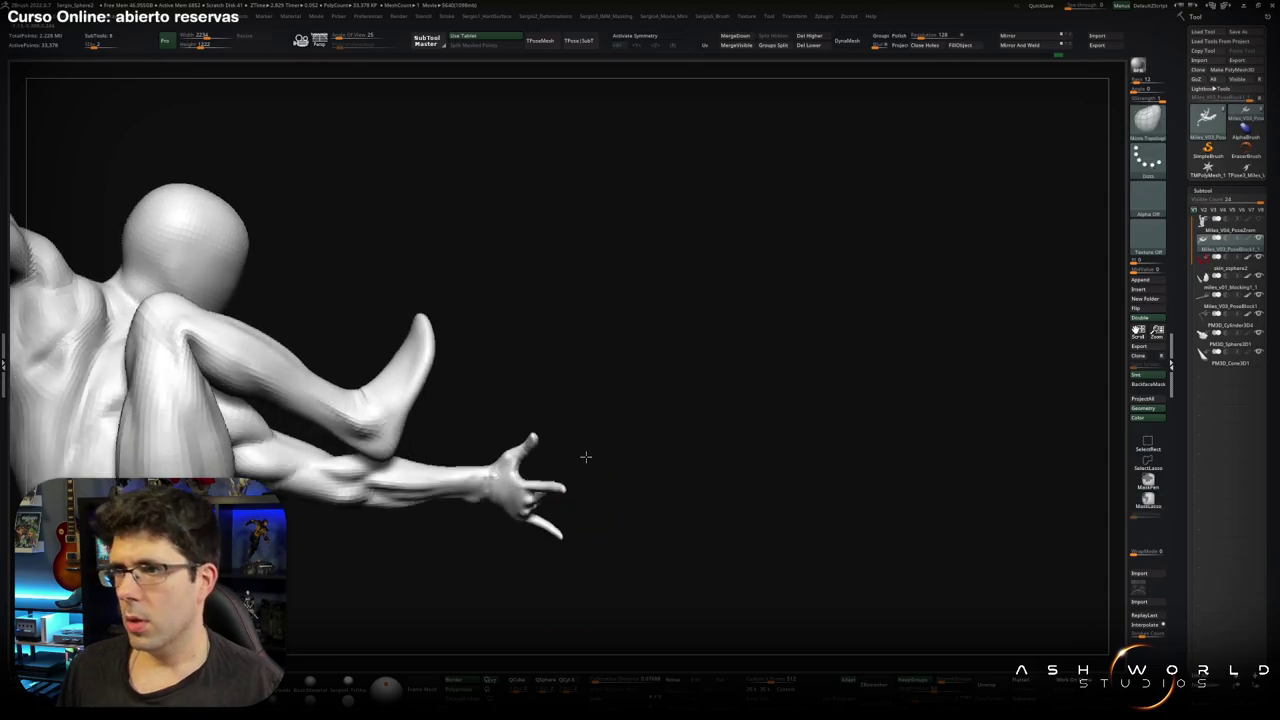
pyautogui.keyDown('ctrl'); pyautogui.moveTo(586, 457); pyautogui.dragTo(564, 547, button='right'); pyautogui.keyUp('ctrl')
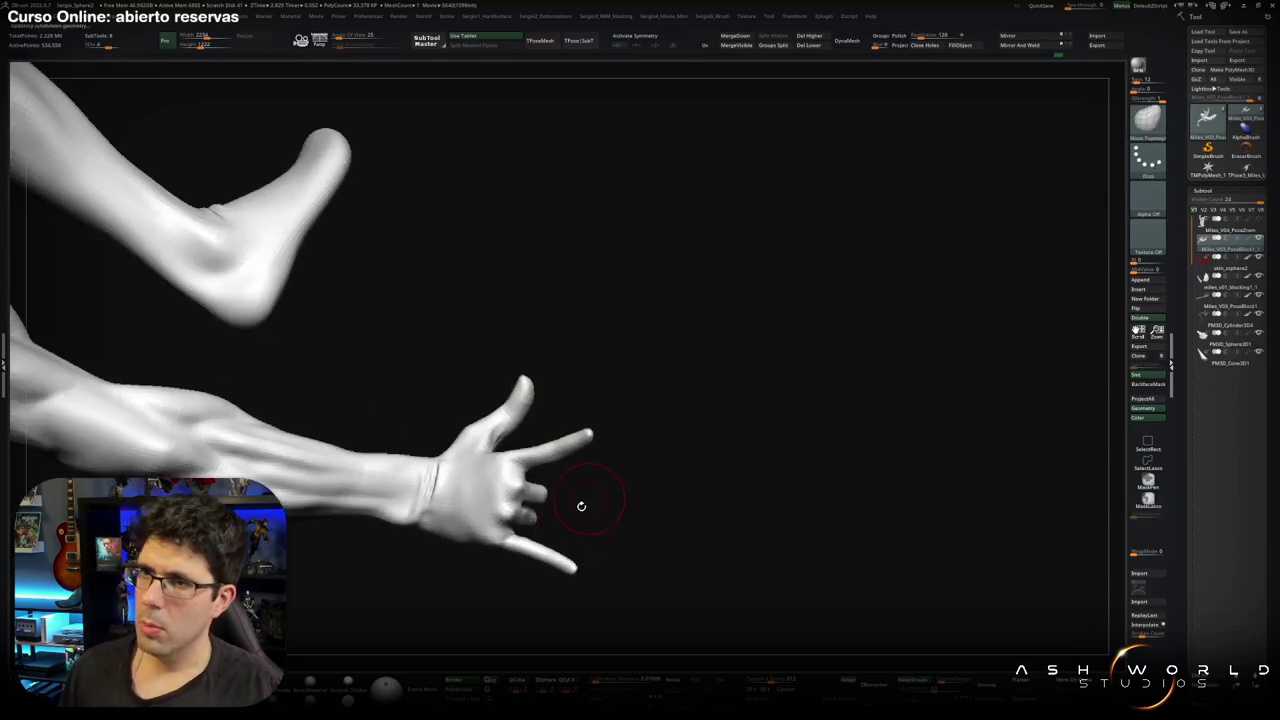
pyautogui.moveTo(581, 506)
pyautogui.mouseDown()
pyautogui.moveTo(579, 486)
pyautogui.moveTo(573, 537)
pyautogui.mouseUp()
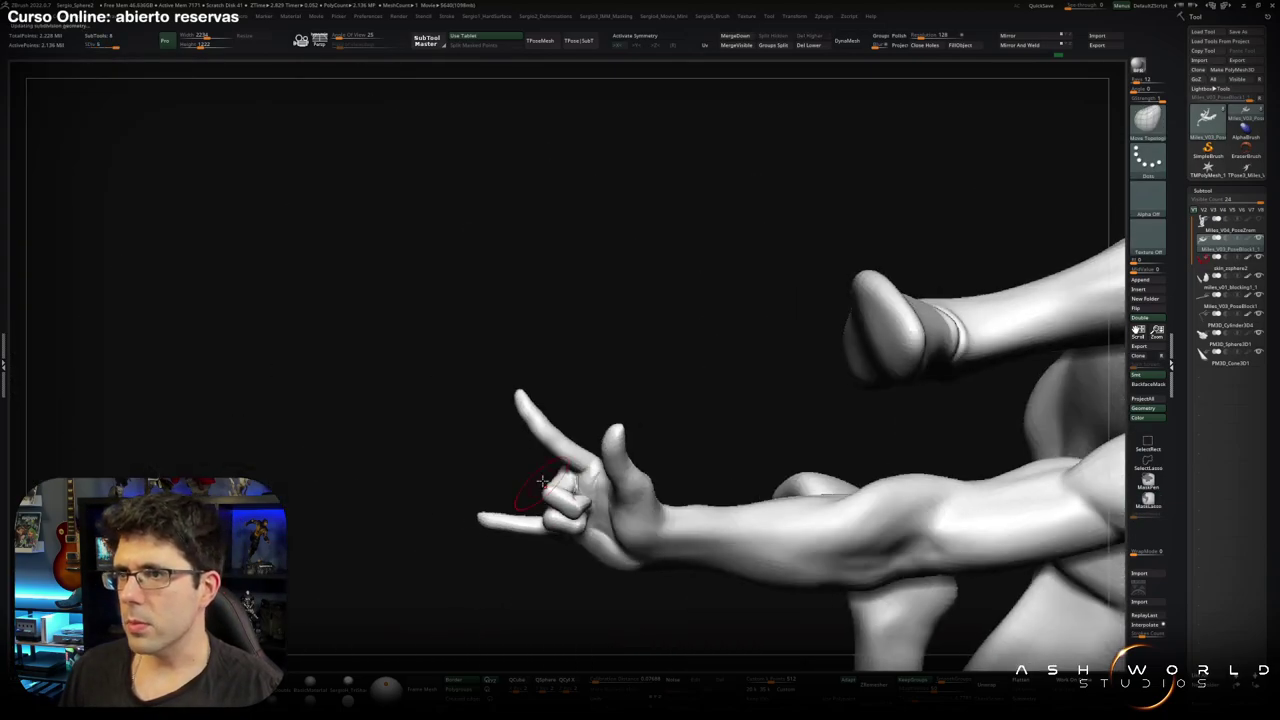
pyautogui.moveTo(597, 487); pyautogui.dragTo(531, 478)
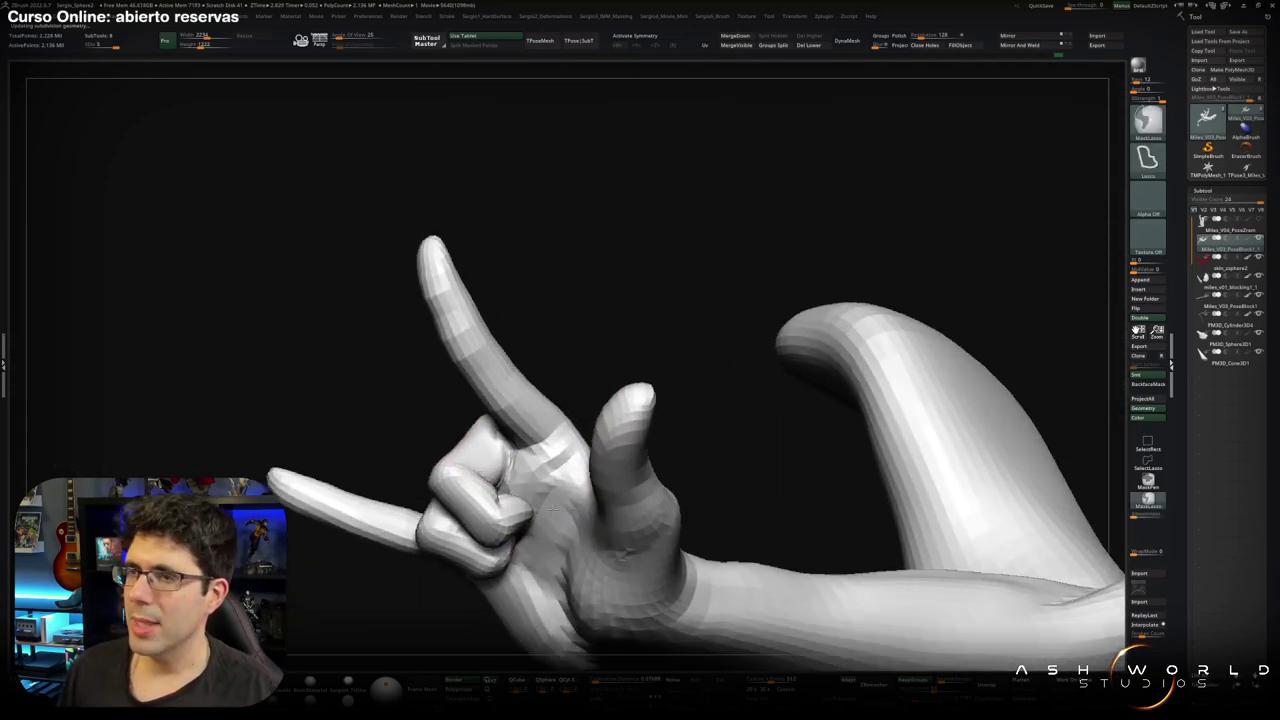
pyautogui.moveTo(531, 478)
pyautogui.mouseDown()
pyautogui.moveTo(873, 378)
pyautogui.moveTo(772, 410)
pyautogui.mouseUp()
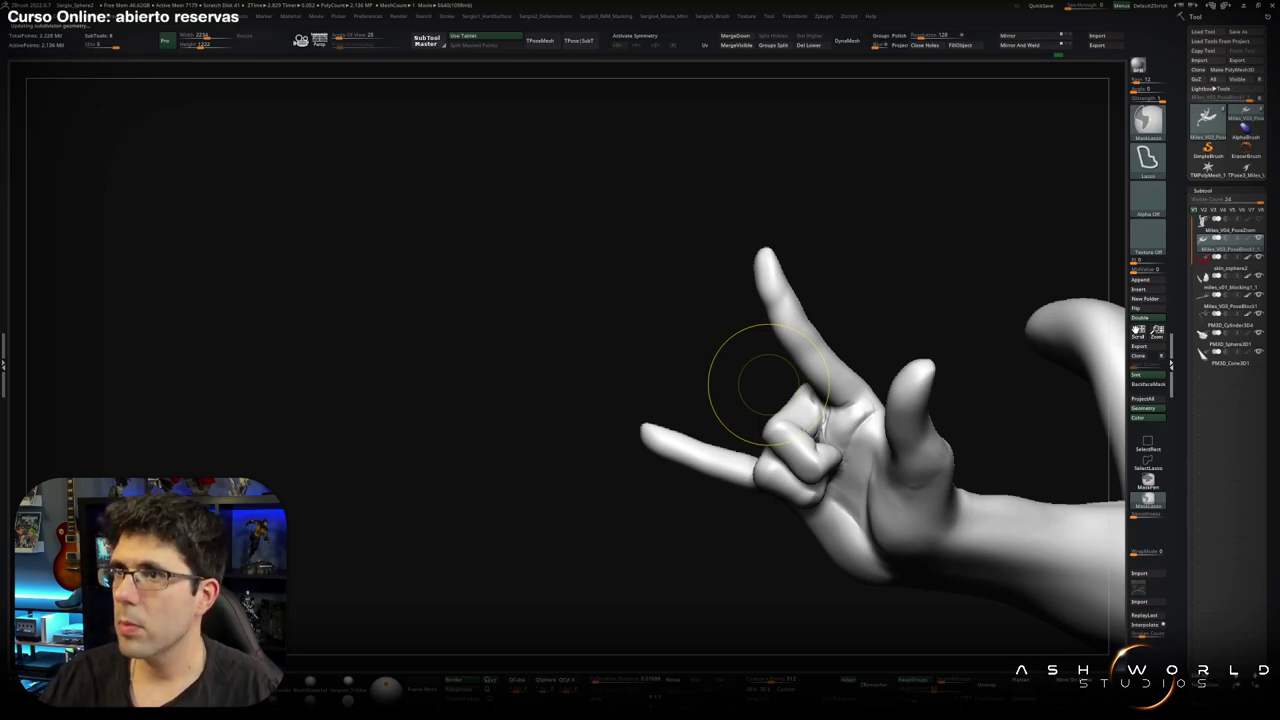
pyautogui.moveTo(642, 285); pyautogui.dragTo(510, 400)
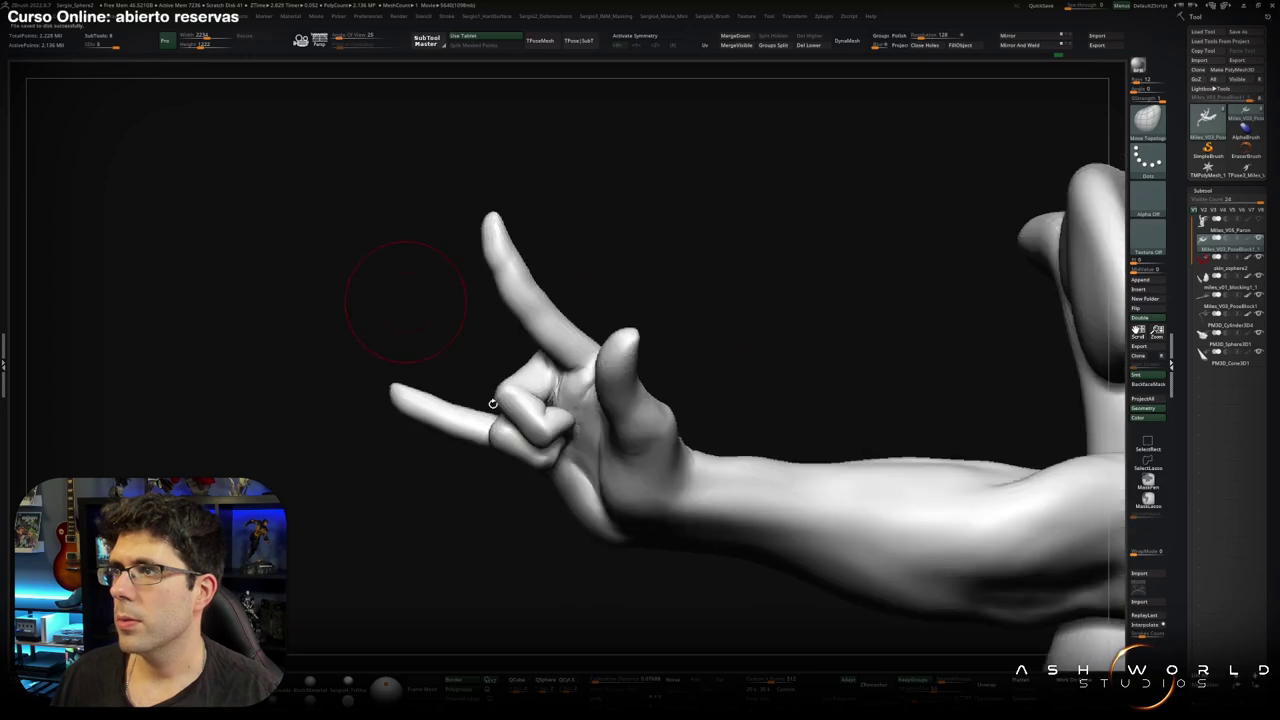
pyautogui.press('space')
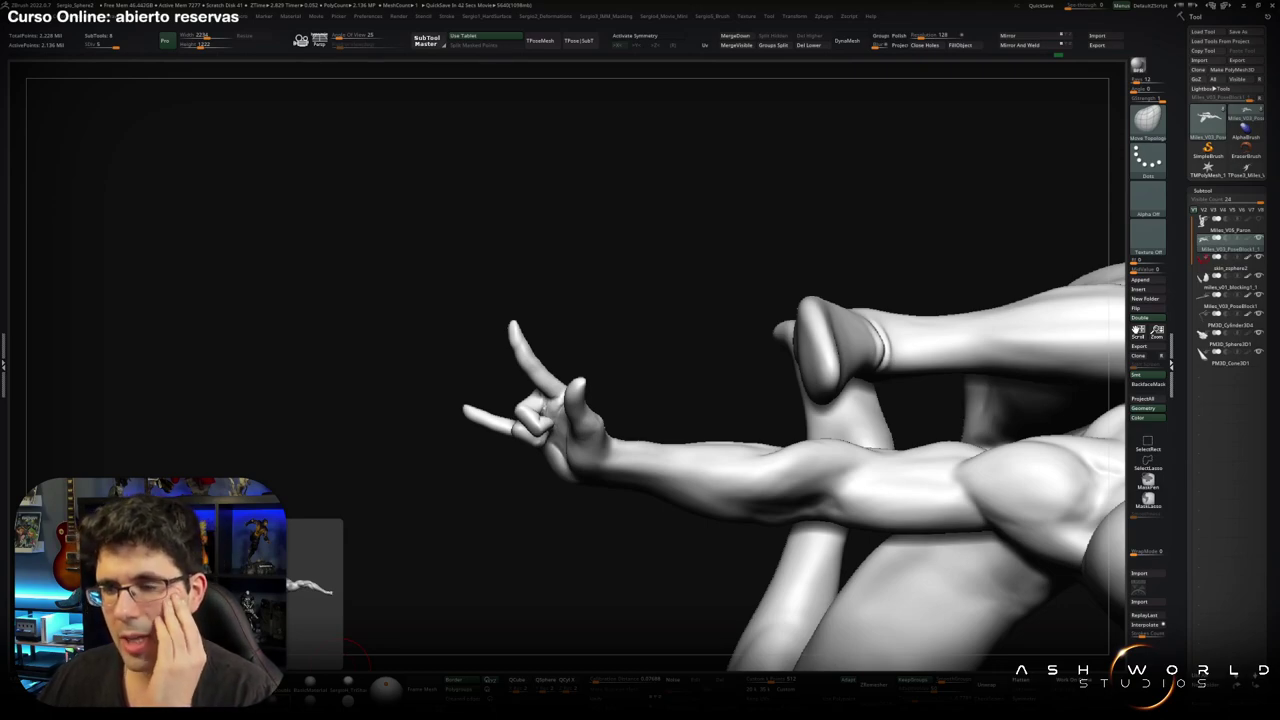
# Remove the spare seated-figure subtool from the SubTool list.
pyautogui.moveTo(500, 423)
pyautogui.mouseDown()
pyautogui.moveTo(683, 363)
pyautogui.moveTo(662, 353)
pyautogui.moveTo(669, 289)
pyautogui.moveTo(1106, 302)
pyautogui.moveTo(786, 486)
pyautogui.moveTo(729, 429)
pyautogui.mouseUp()
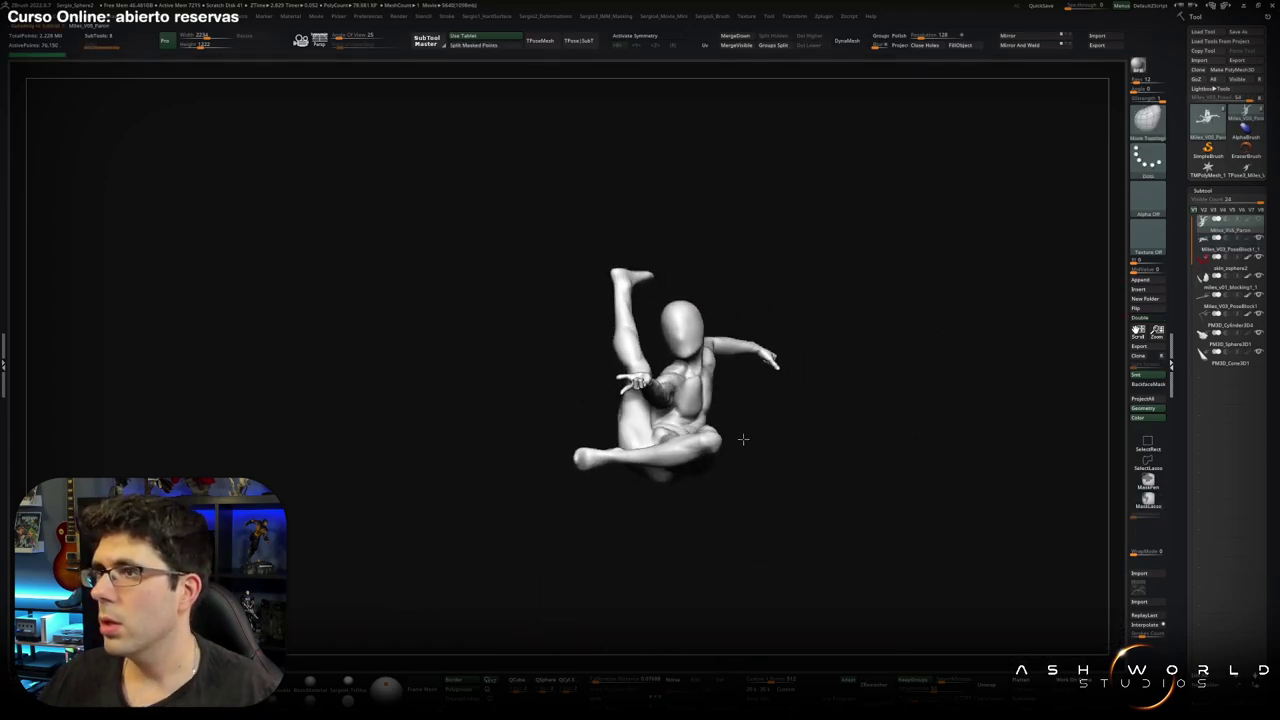
pyautogui.click(1240, 246)
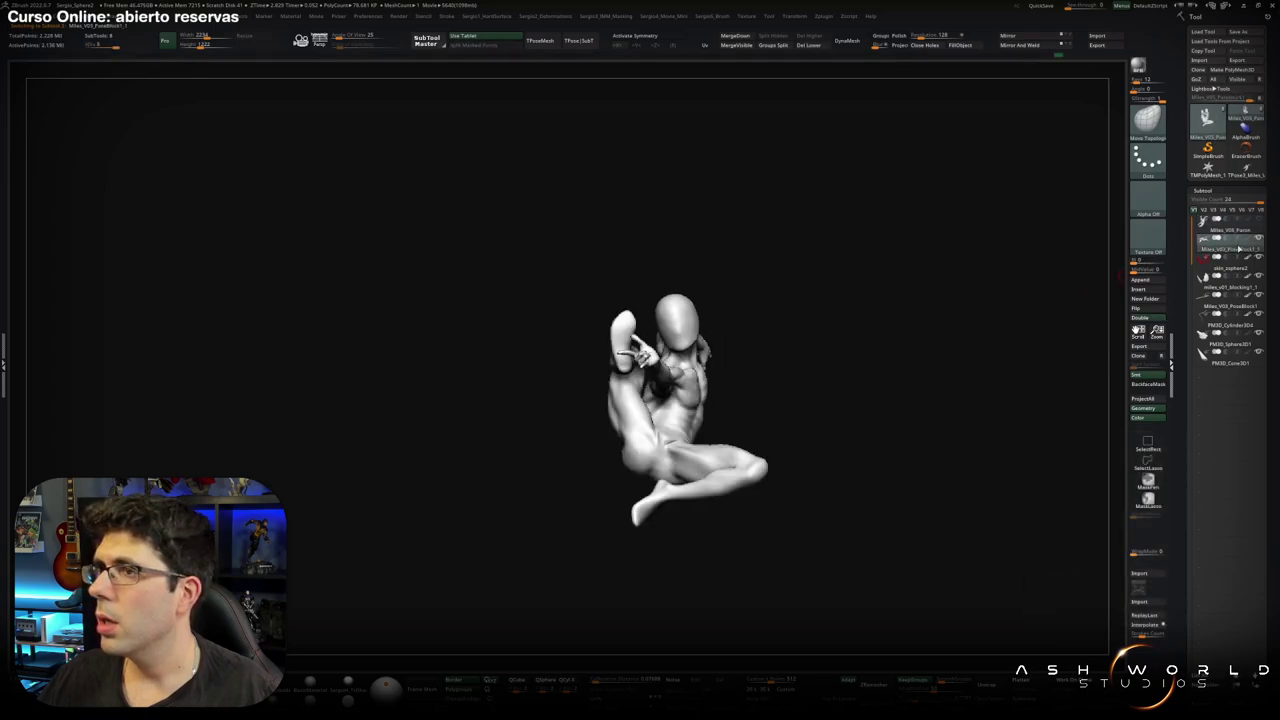
pyautogui.click(1233, 231)
pyautogui.hotkey('ctrl', 'z')
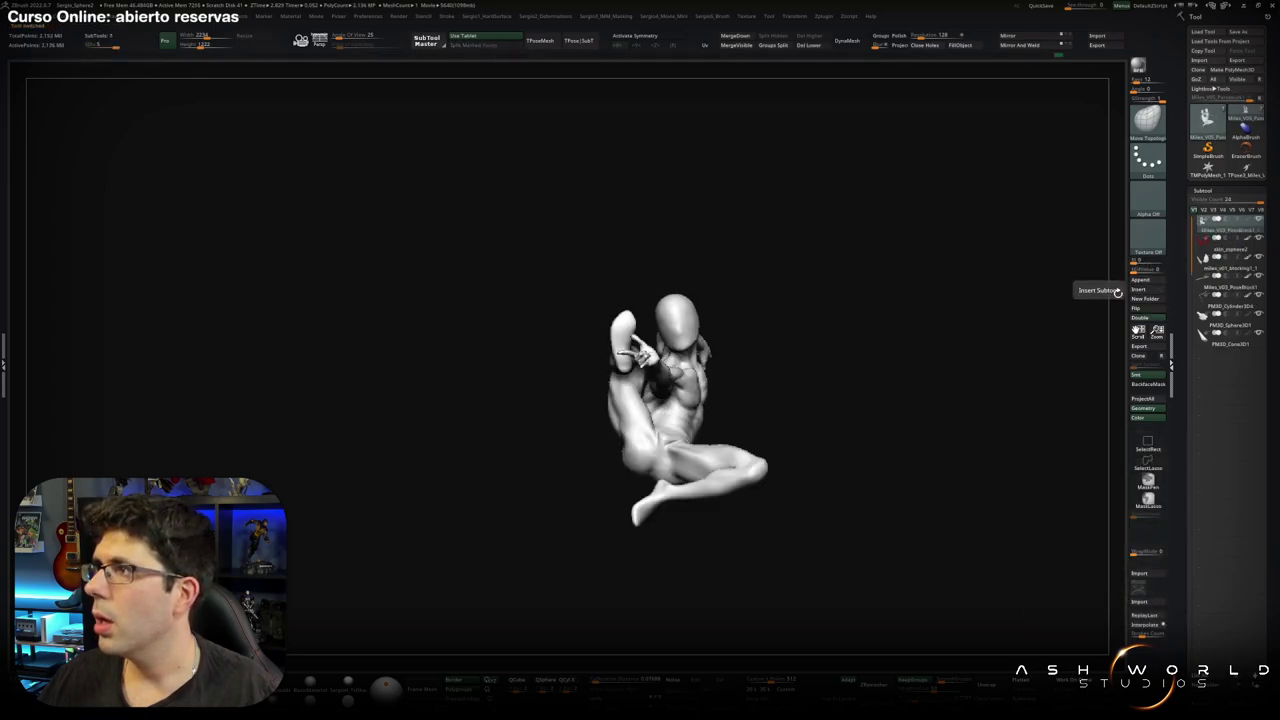
# Restore the leaping pose with the leg raised high, then start the sculpting-history movie.
pyautogui.hotkey('ctrl', 'z')
pyautogui.press('f')
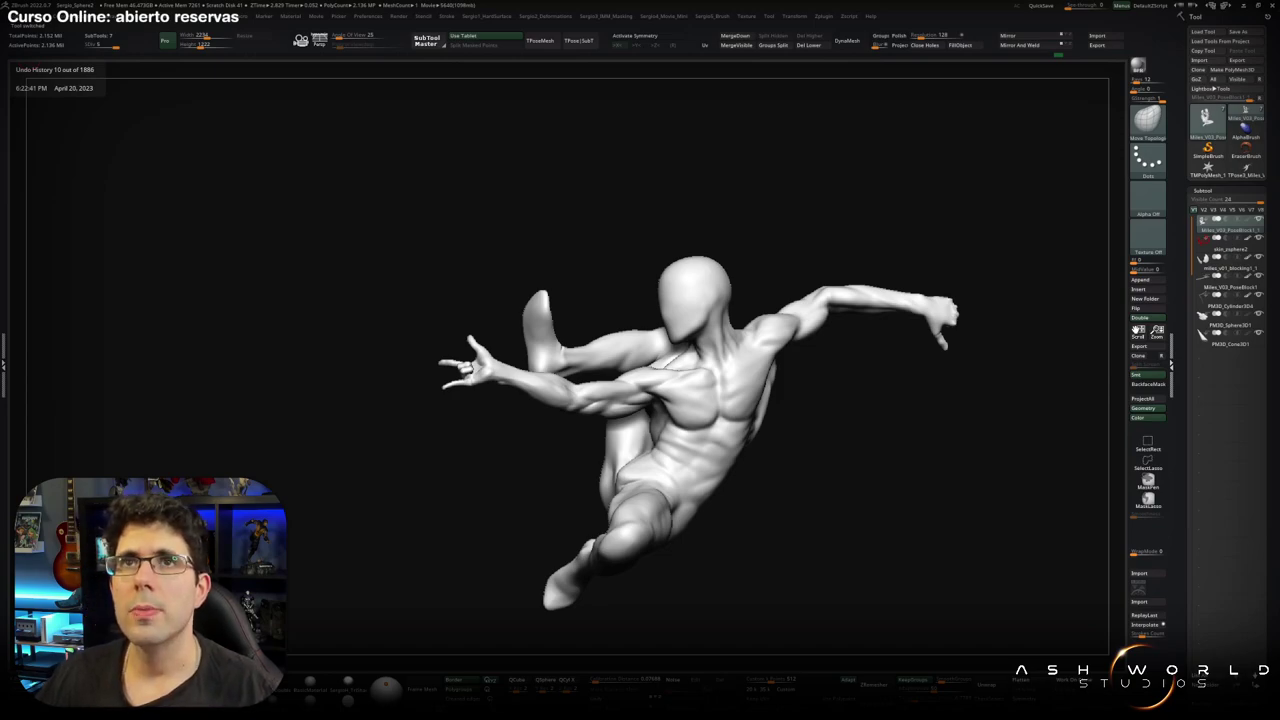
pyautogui.click(4, 62)
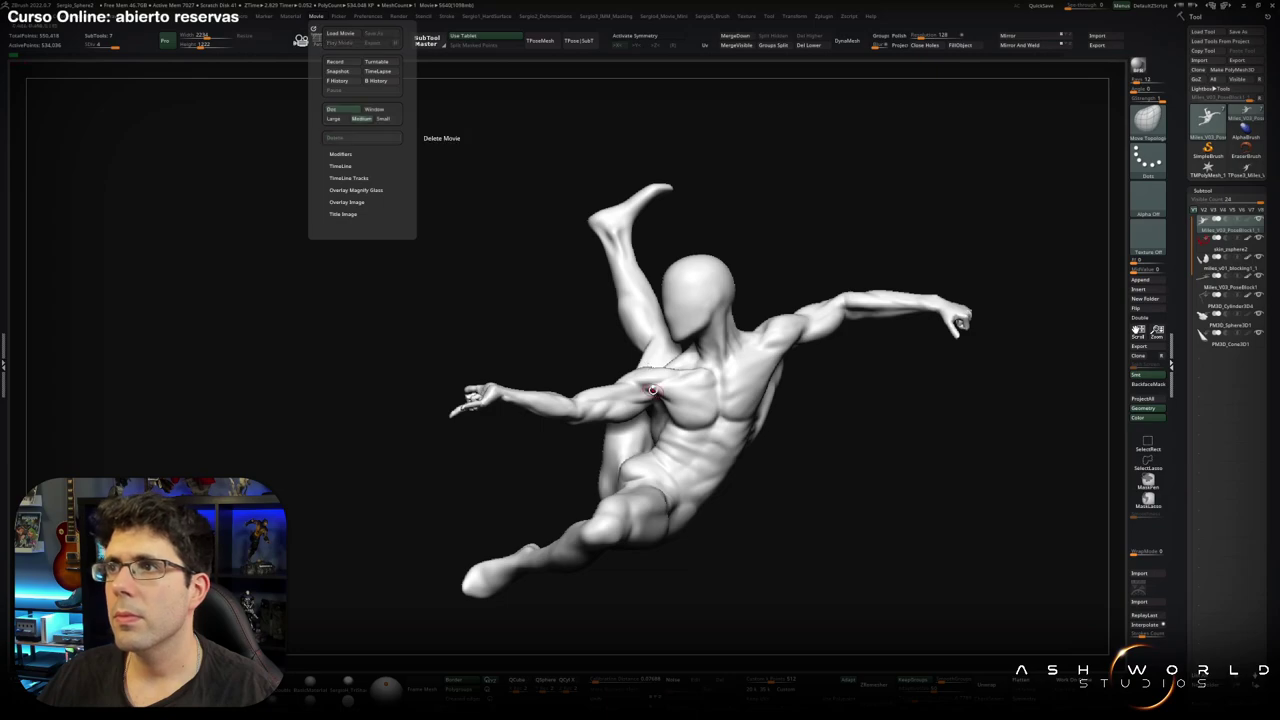
pyautogui.click(325, 18)
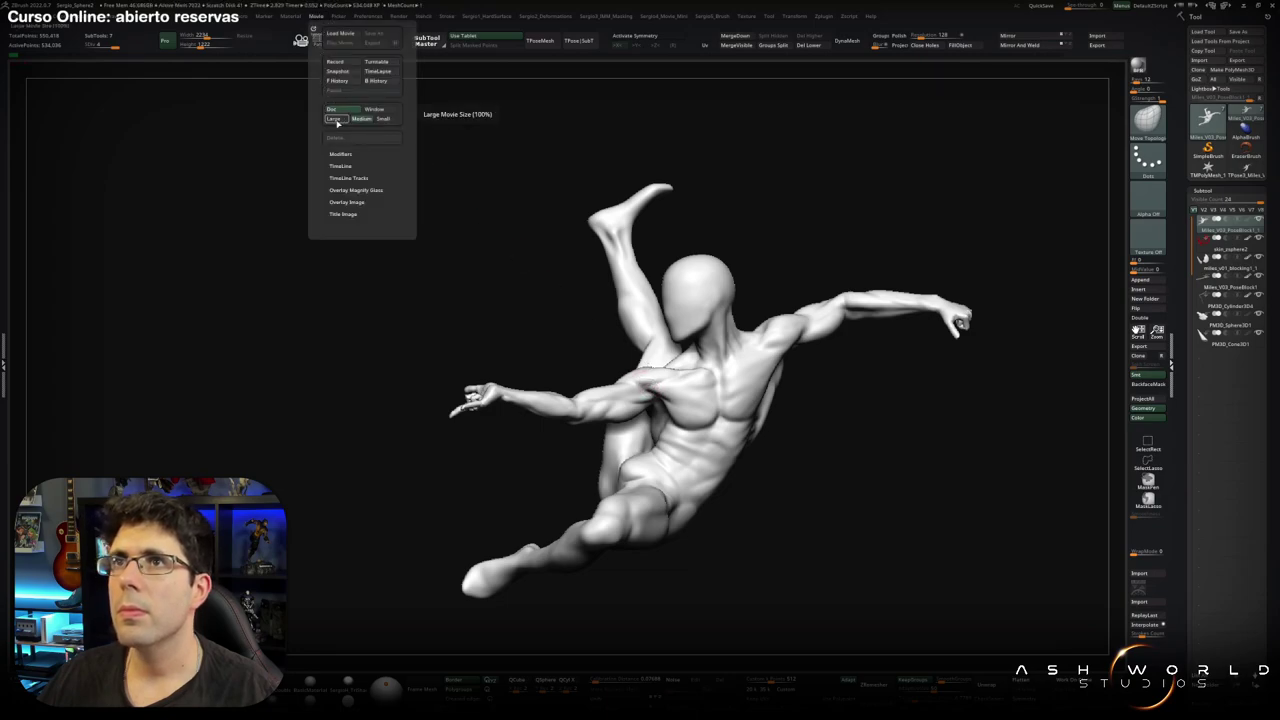
pyautogui.click(350, 81)
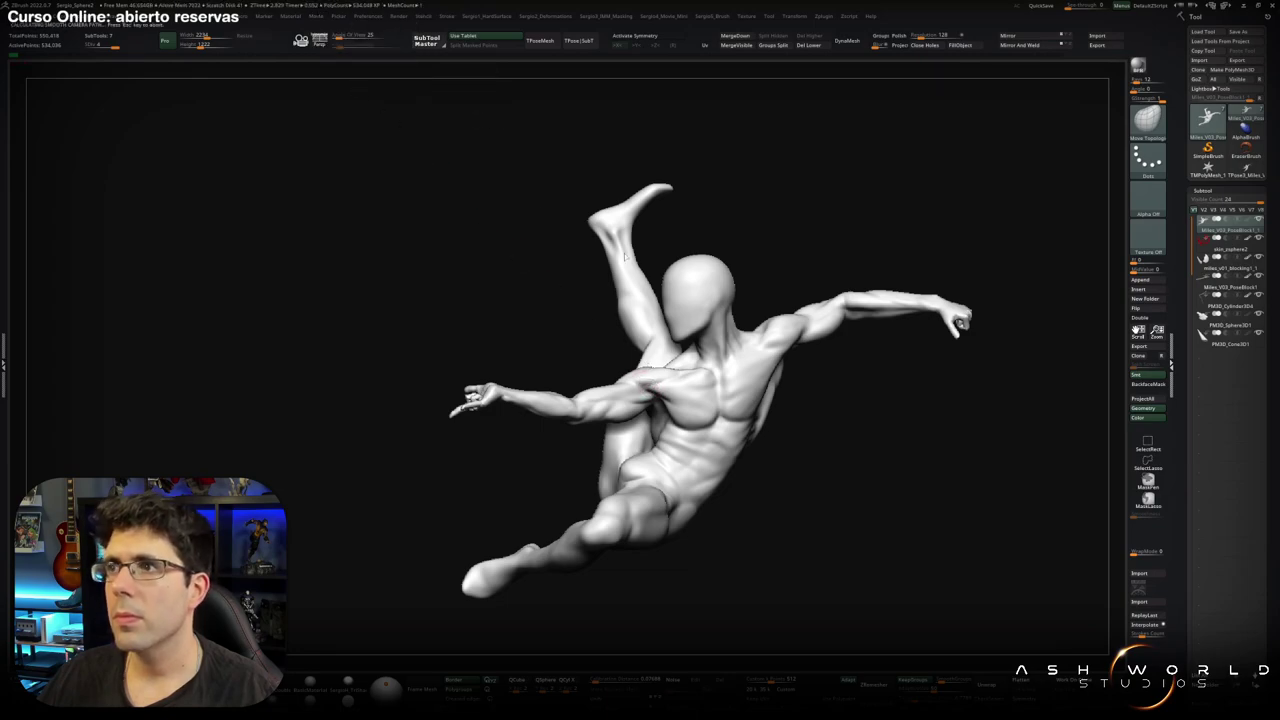